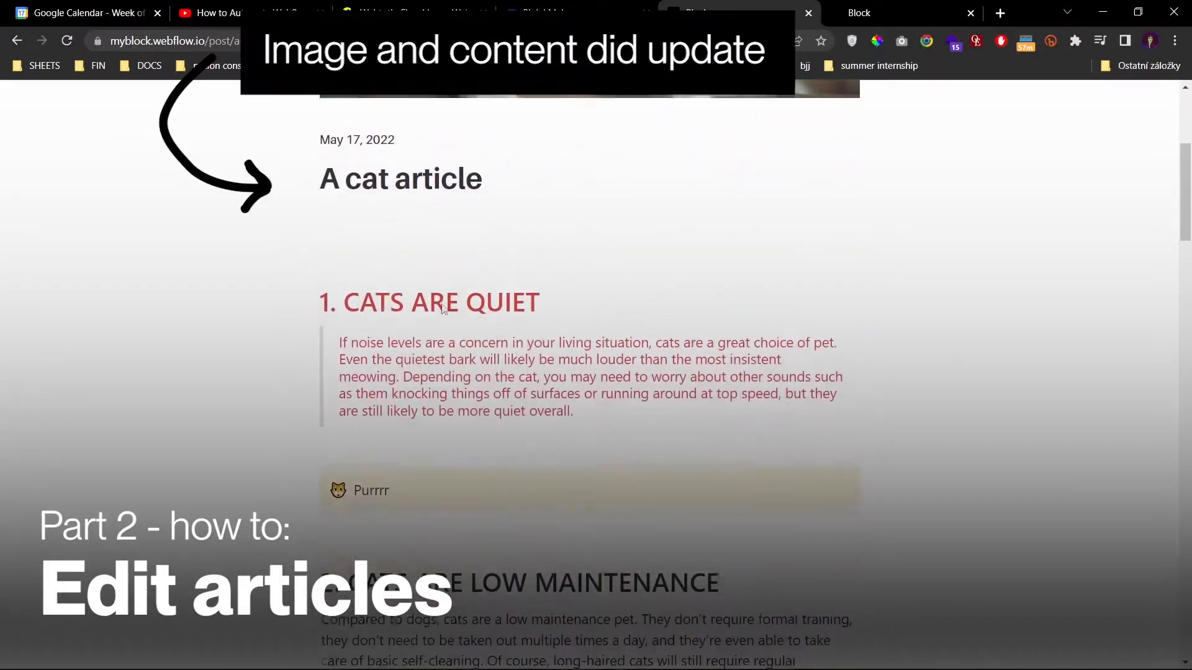
- Review the updated title and content of the cat article on the published blog
left_click_drag(319, 297, 526, 274)
scroll(386, 222, "down", 2)
left_click_drag(387, 222, 456, 234)
left_click_drag(296, 340, 426, 338)
left_click(479, 346)
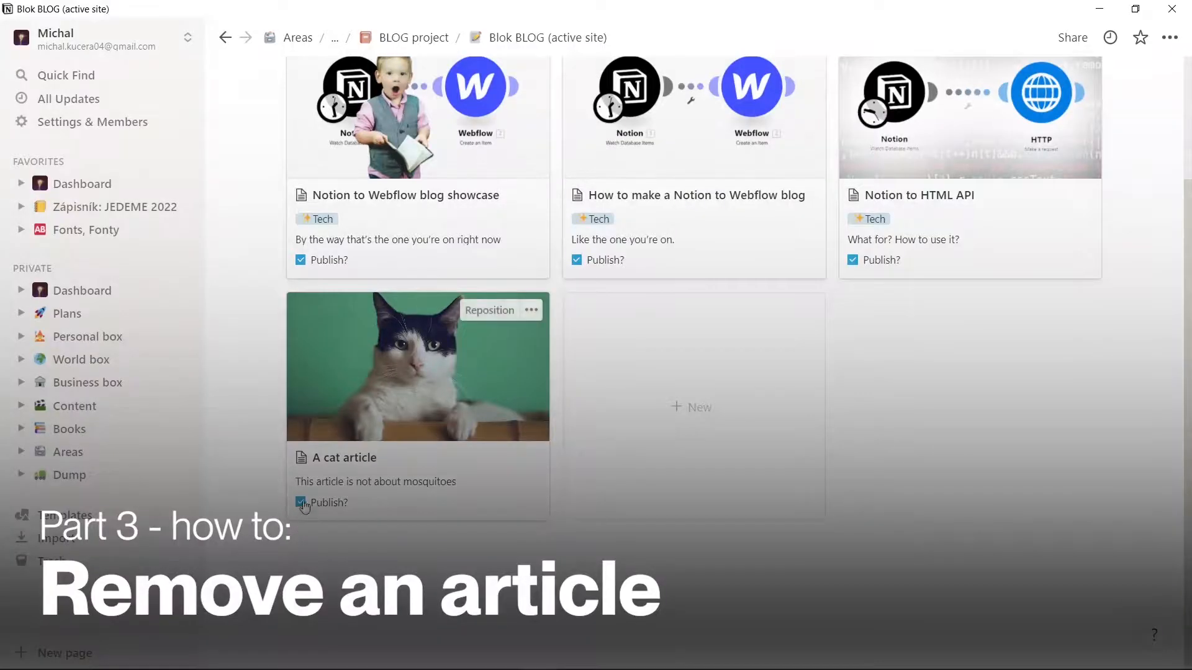
- Unpublish the cat article in Notion and run the Blok scenario once in Make to remove it from the blog
left_click(347, 419)
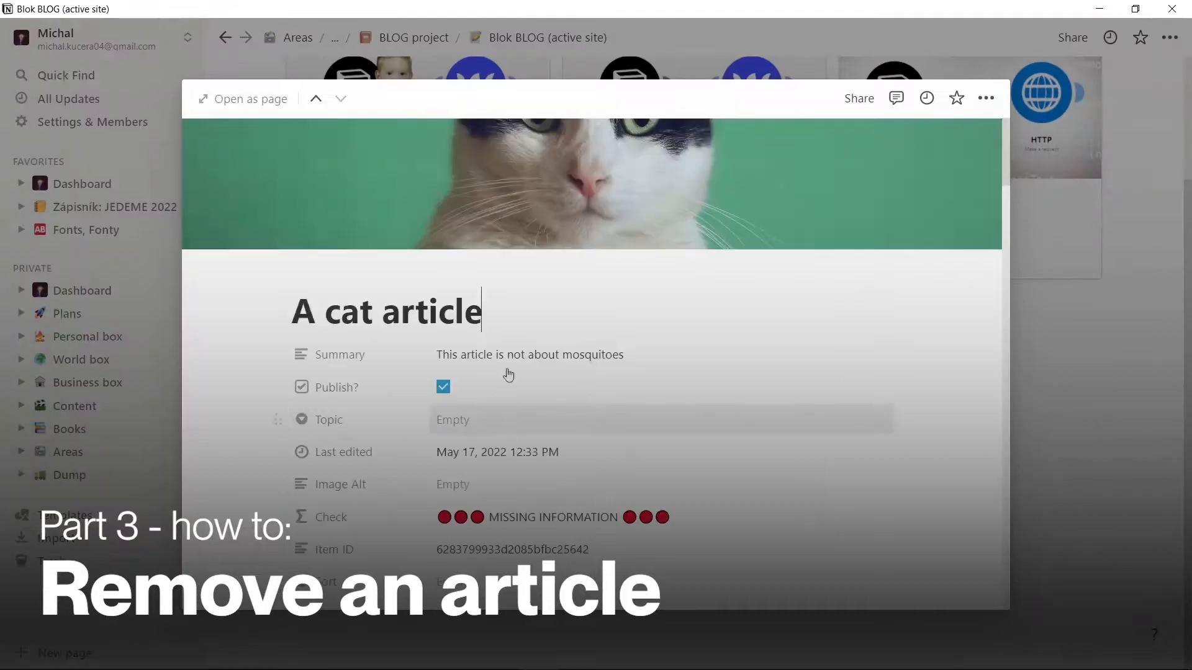
left_click(443, 388)
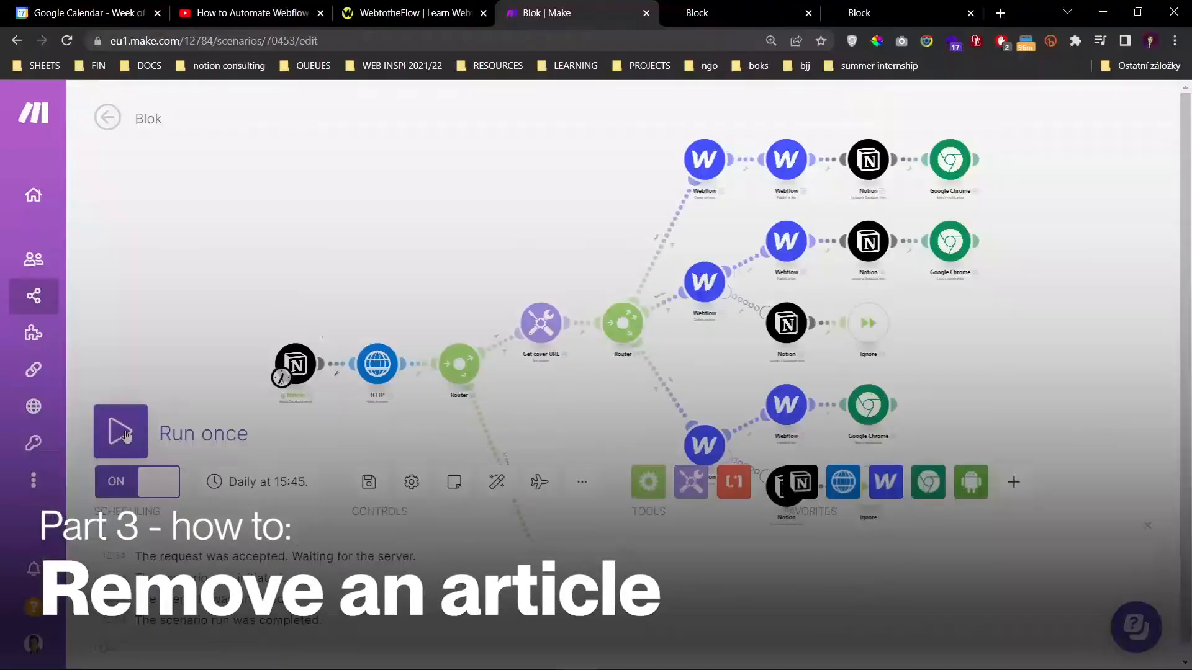
left_click(124, 434)
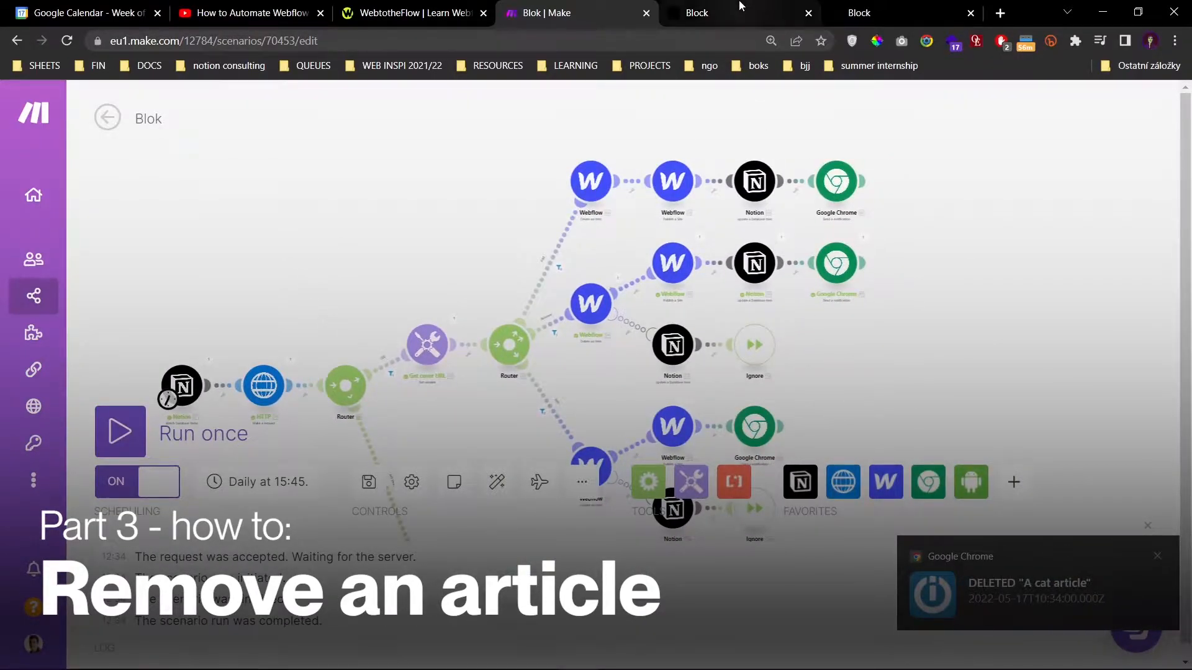
left_click(696, 12)
left_click(390, 135)
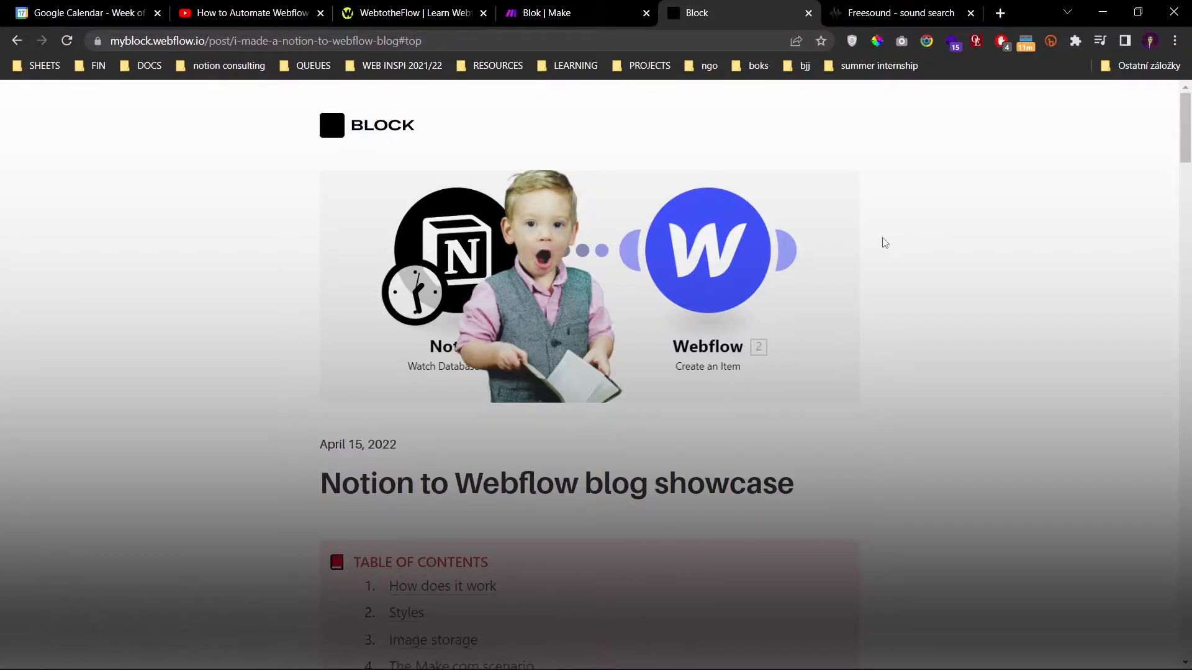
- Examine the table of contents and introduction of the "Notion to Webflow blog showcase" post
scroll(908, 245, "down", 4)
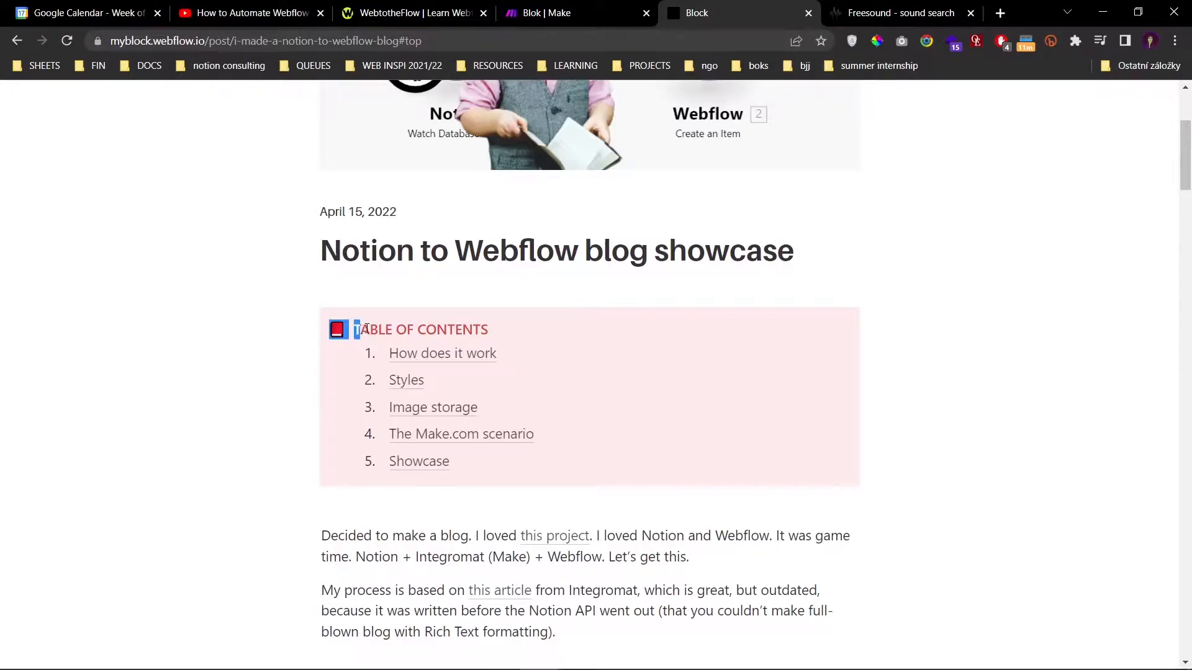
left_click(513, 328)
scroll(484, 317, "down", 1)
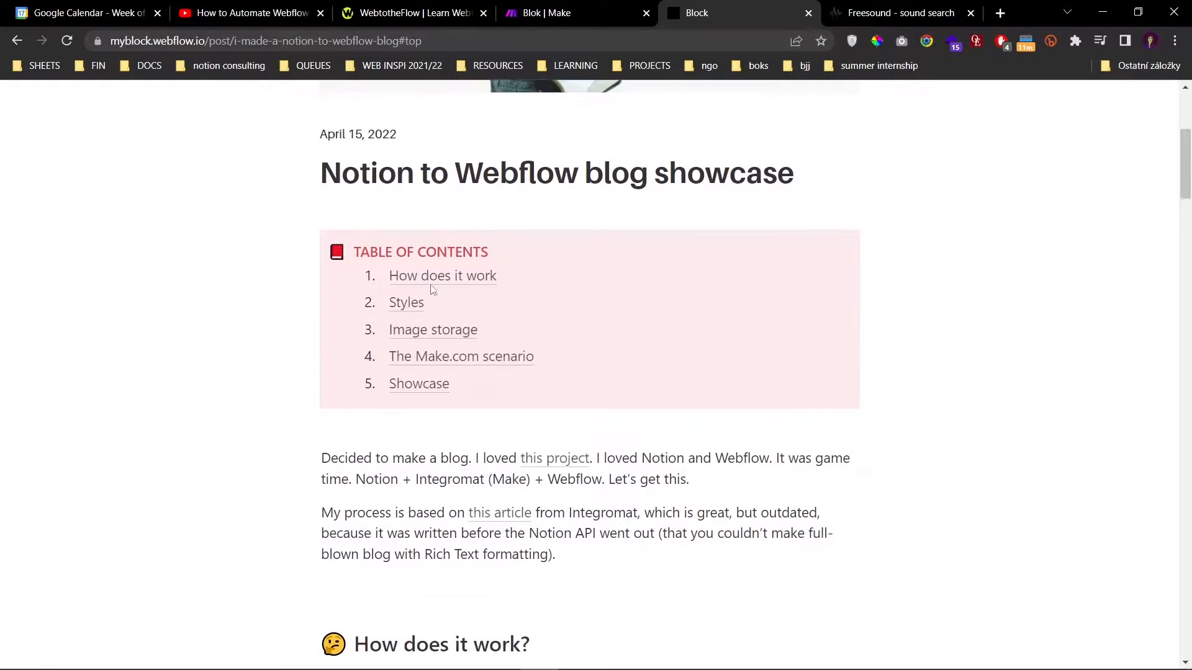
left_click_drag(353, 479, 393, 496)
left_click(393, 496)
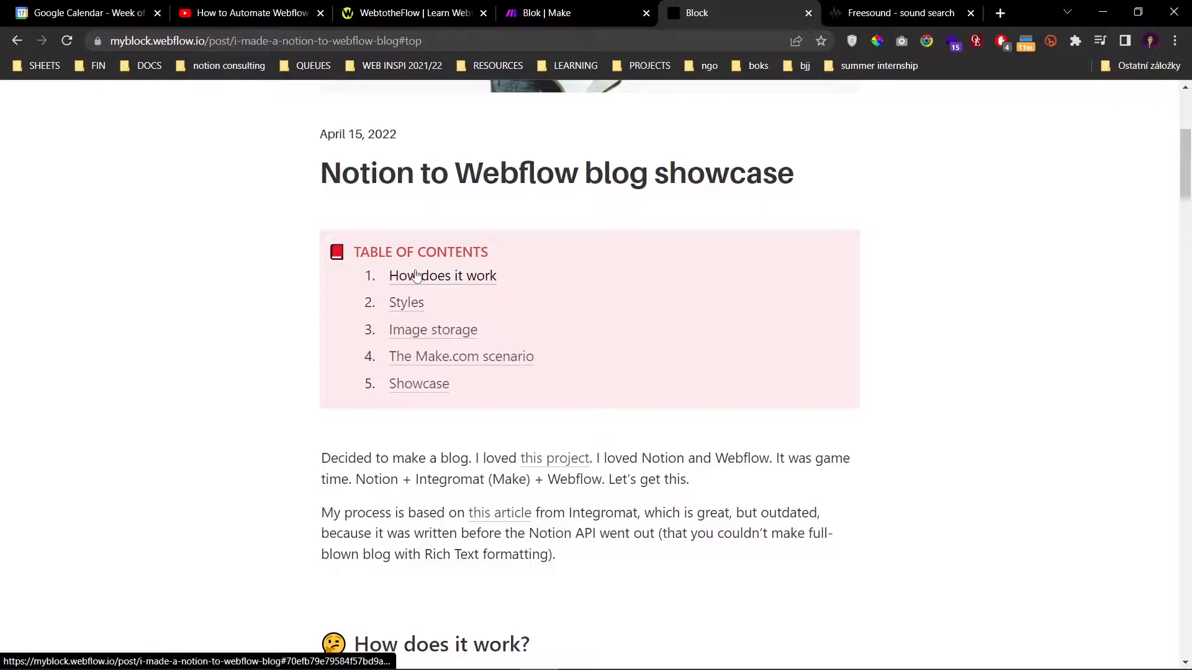
- Follow the "How does it work" and "Image storage" links in the table of contents and view those sections
left_click(399, 275)
scroll(417, 311, "up", 5)
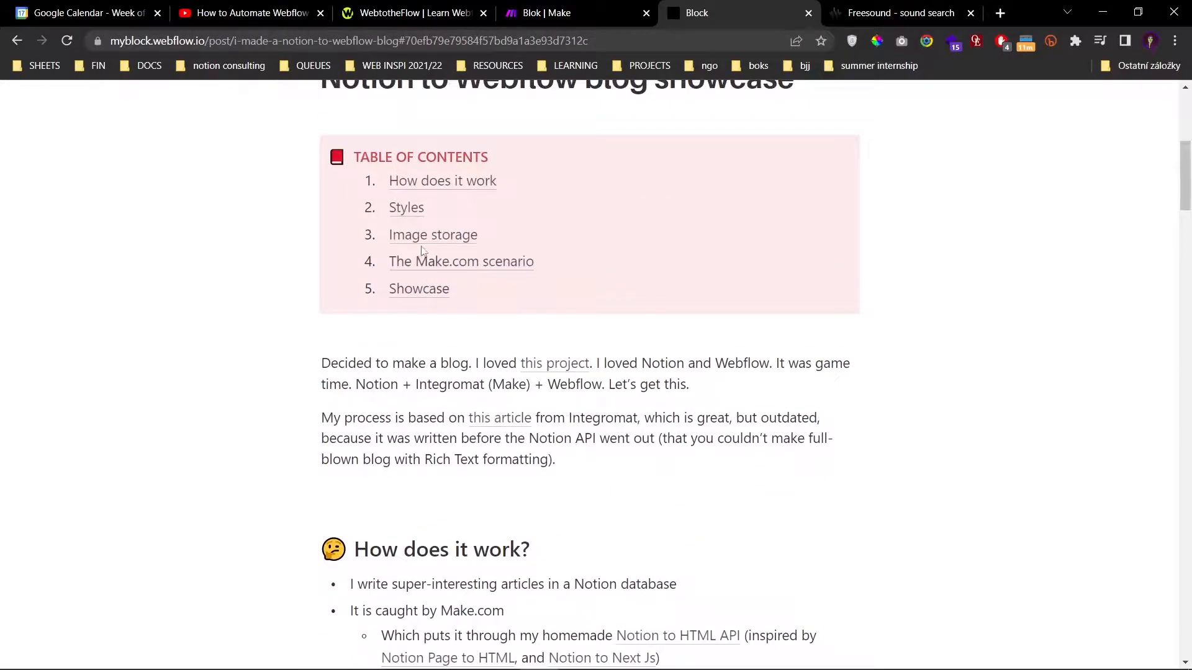
left_click(420, 232)
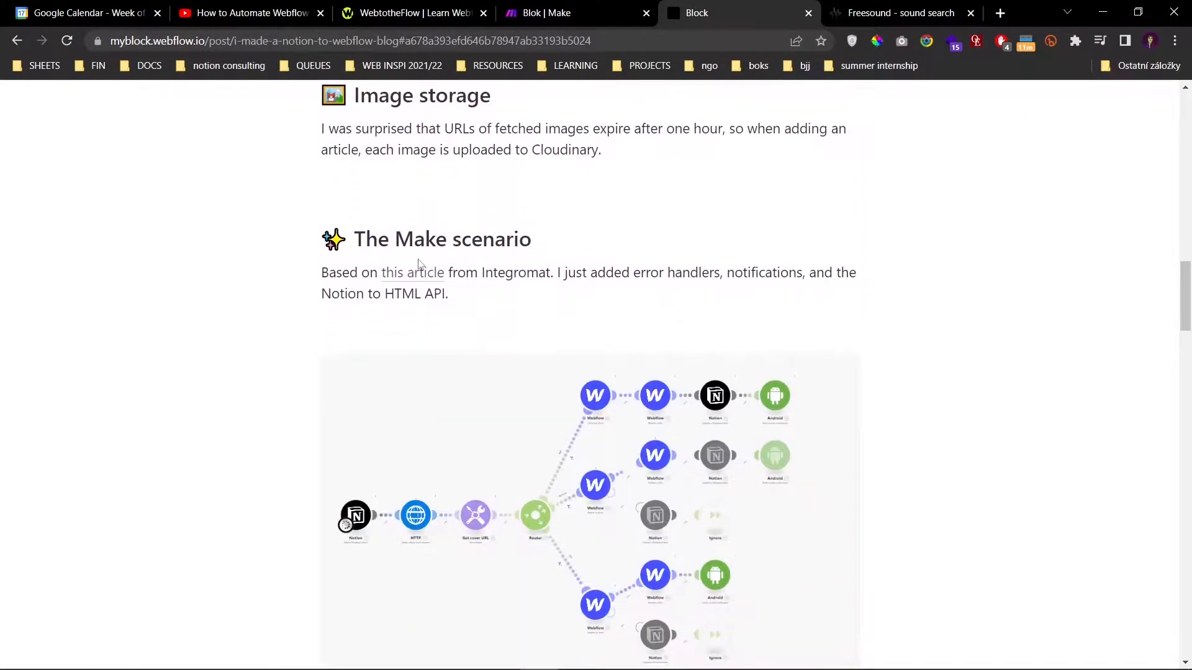
scroll(412, 271, "up", 3)
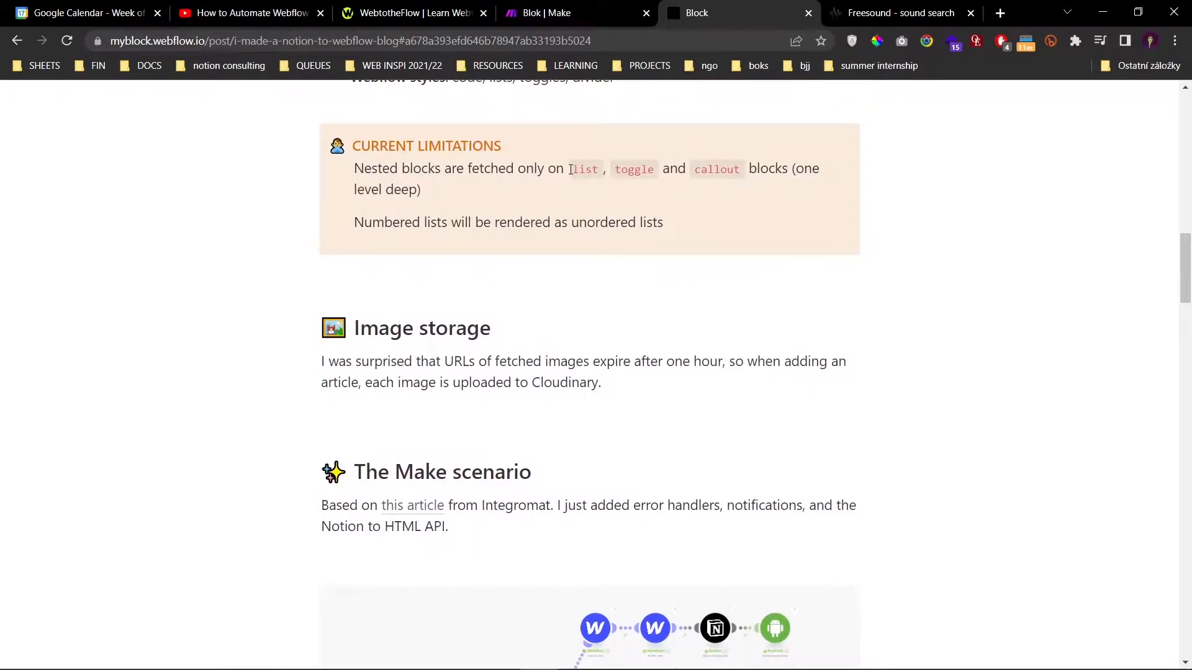
left_click(632, 206)
- Review the post's Make scenario image, its caption, the Cool upgrades list and the Showcase section's code formatting
scroll(562, 296, "down", 7)
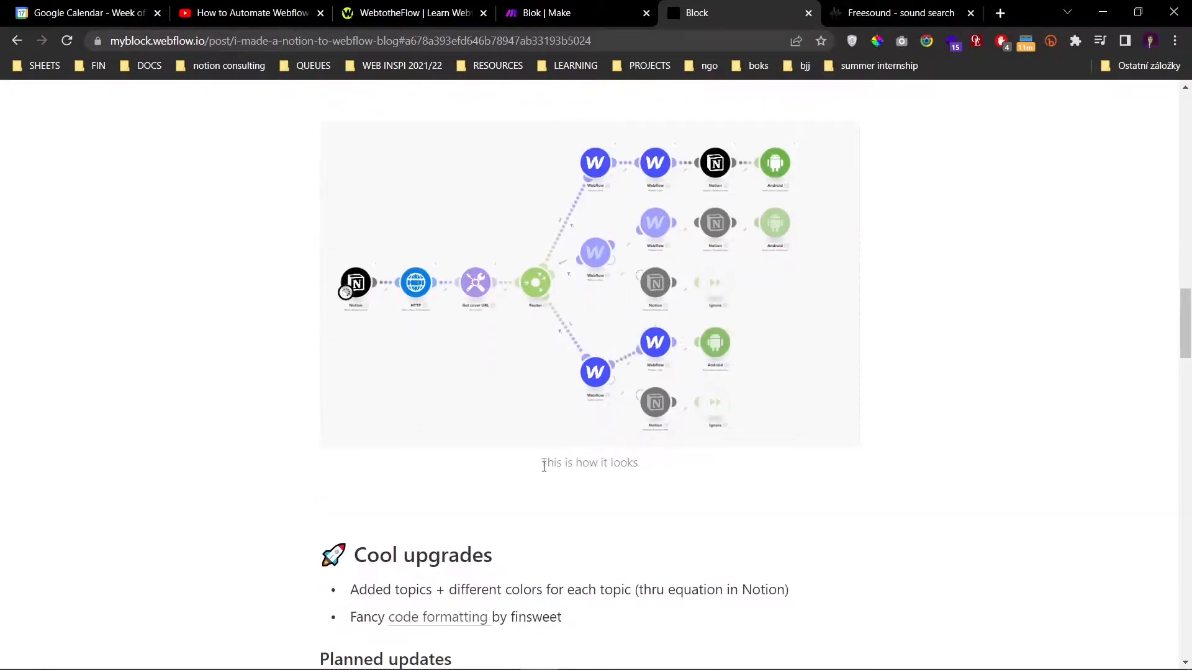
left_click_drag(631, 454, 641, 457)
scroll(641, 457, "down", 7)
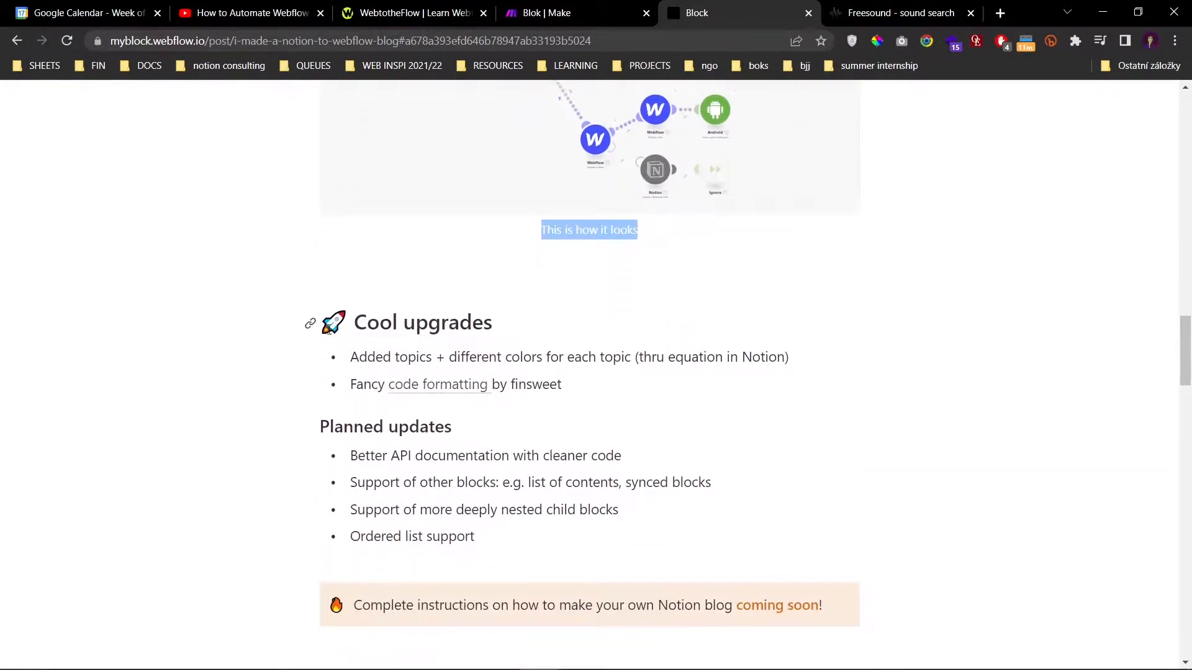
scroll(352, 356, "down", 3)
left_click_drag(347, 370, 434, 418)
left_click(434, 417)
scroll(434, 418, "down", 3)
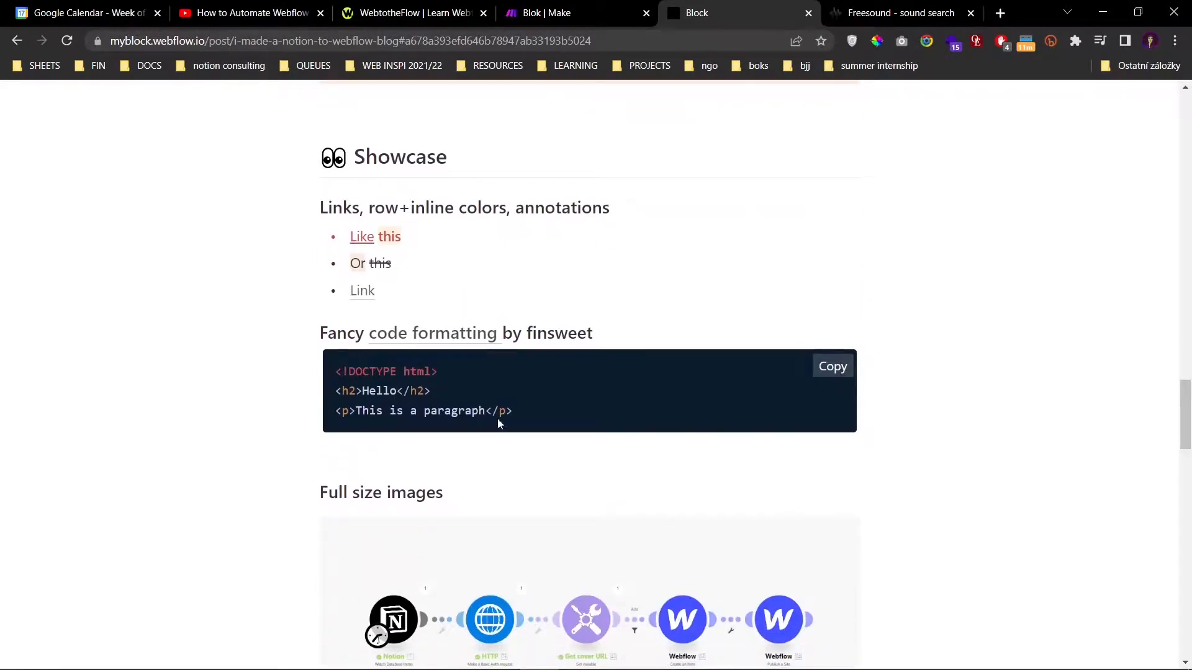
- Open Notepad and paste in the HTML snippet copied from the blog post's code block
key("super")
type("pozn")
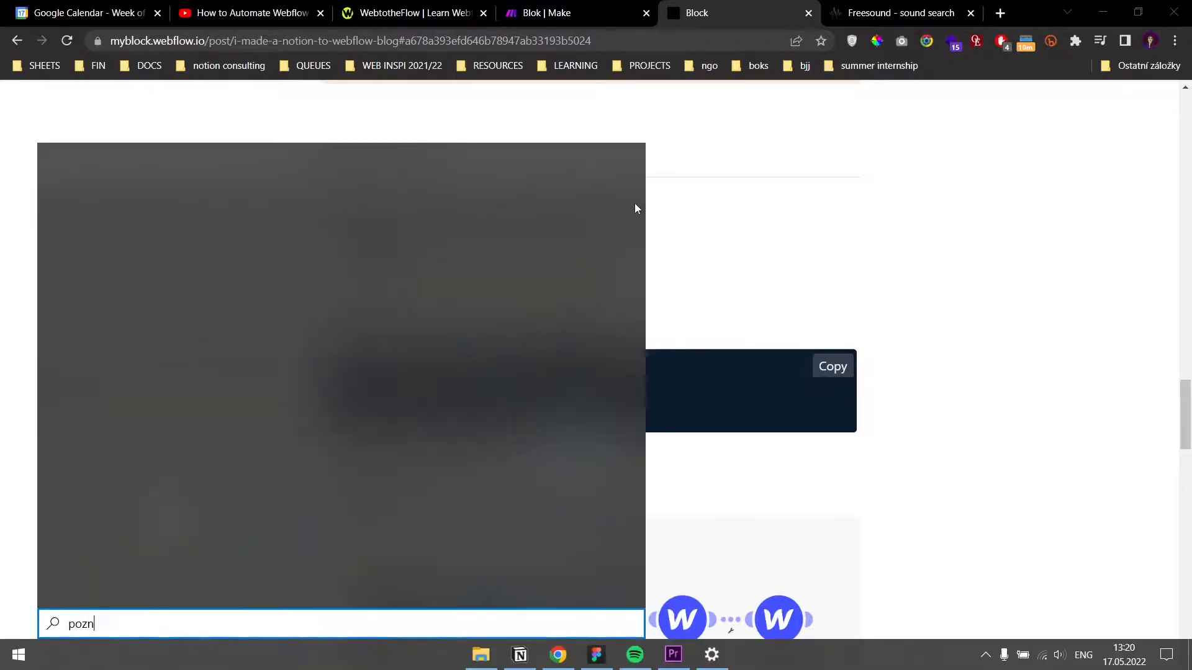
key("Return")
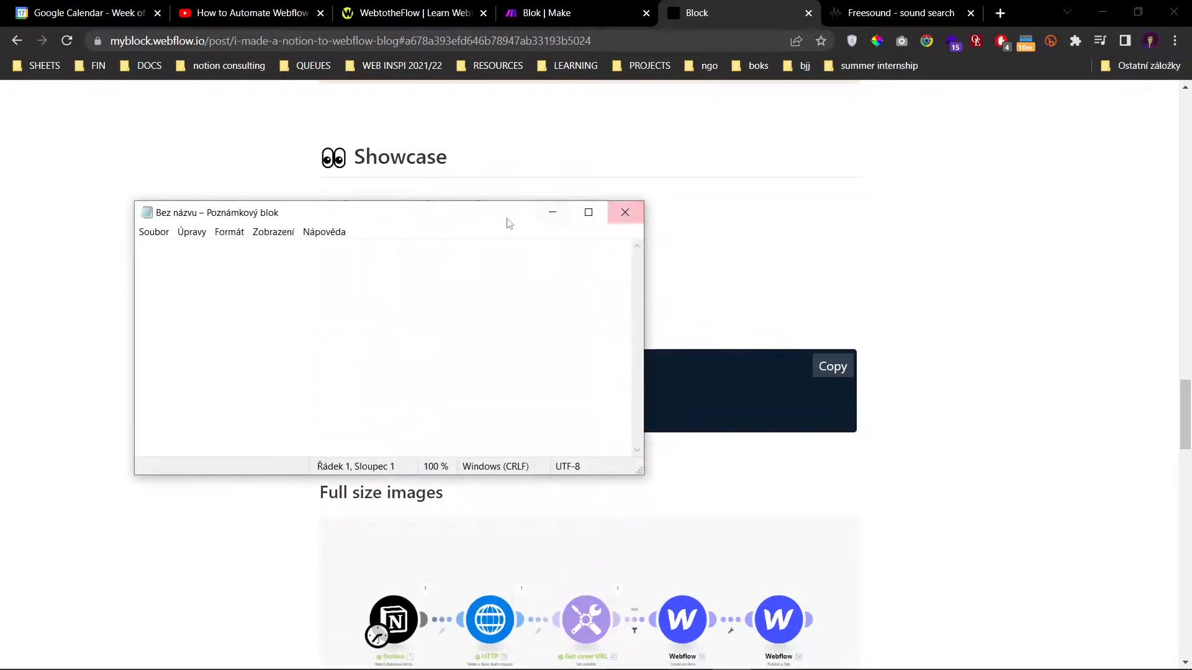
type("<!DOCTYPE html> <h2>Hello</h2> <p>This is a paragraph</p>")
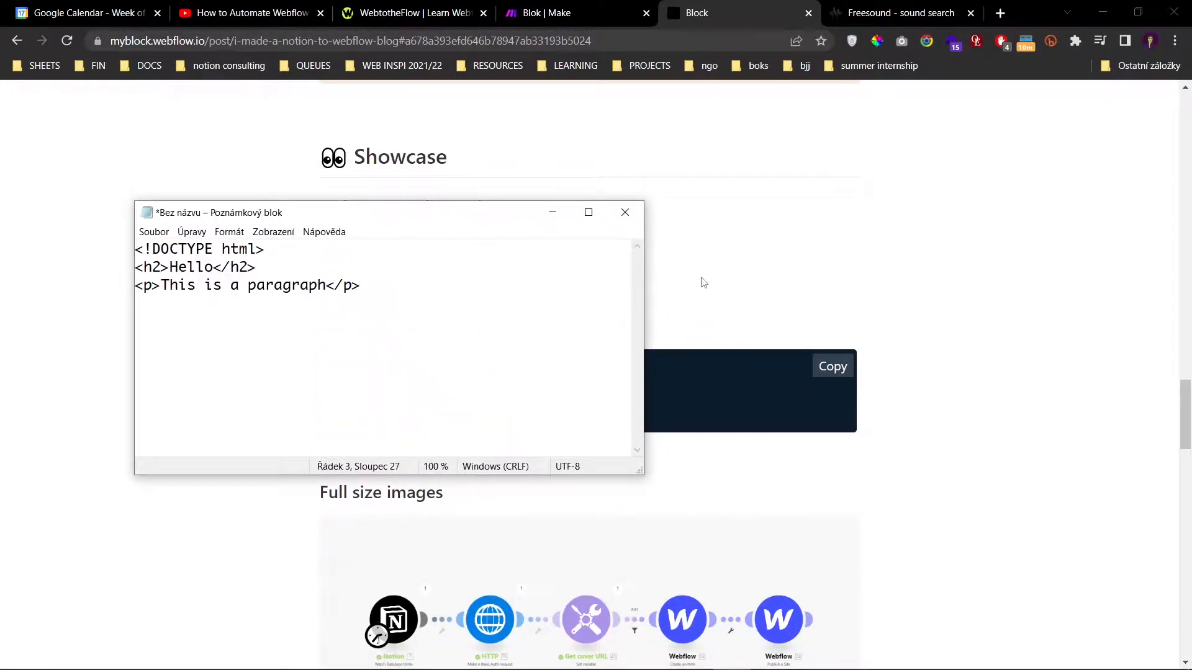
- Return to the blog post and view its full size and smaller, centered image examples
left_click(724, 284)
scroll(725, 283, "down", 5)
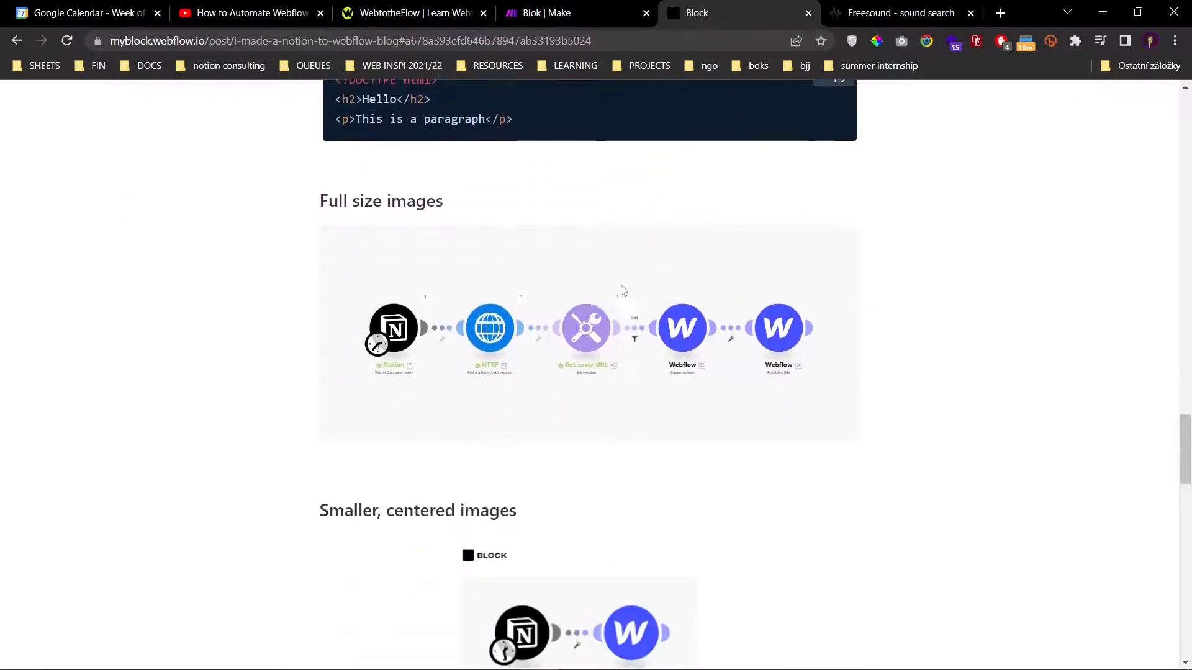
scroll(383, 303, "down", 5)
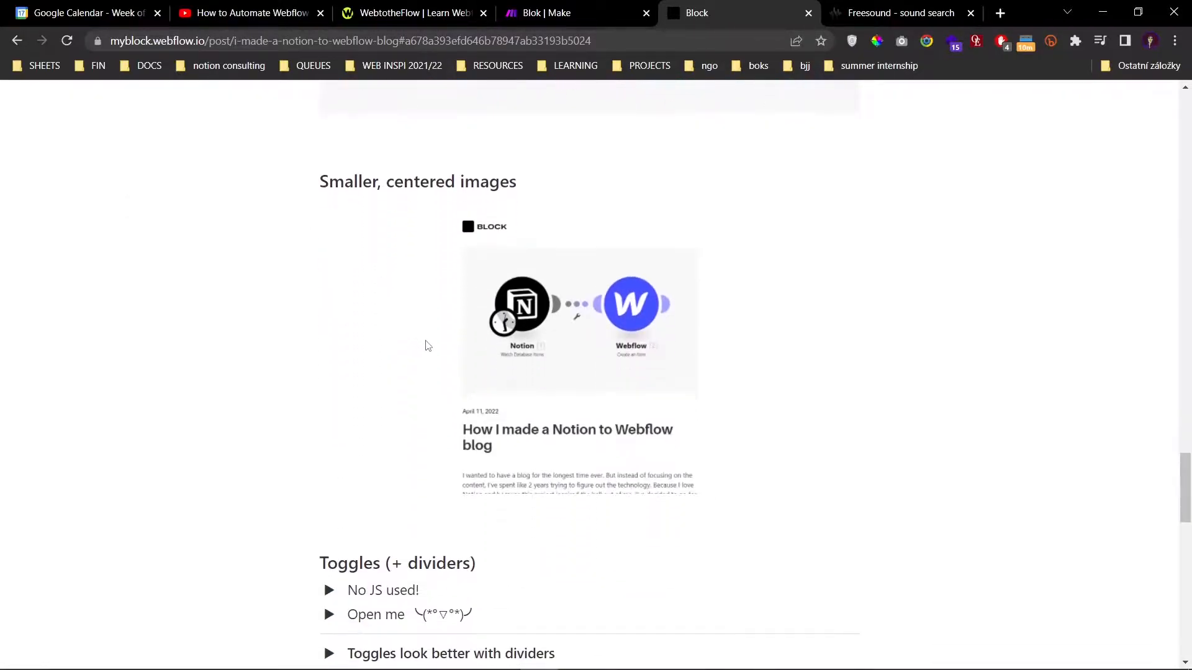
scroll(335, 450, "down", 2)
- Expand and collapse the "No JS used!" and "Toggles look better with dividers" toggles
left_click(329, 431)
scroll(323, 421, "down", 2)
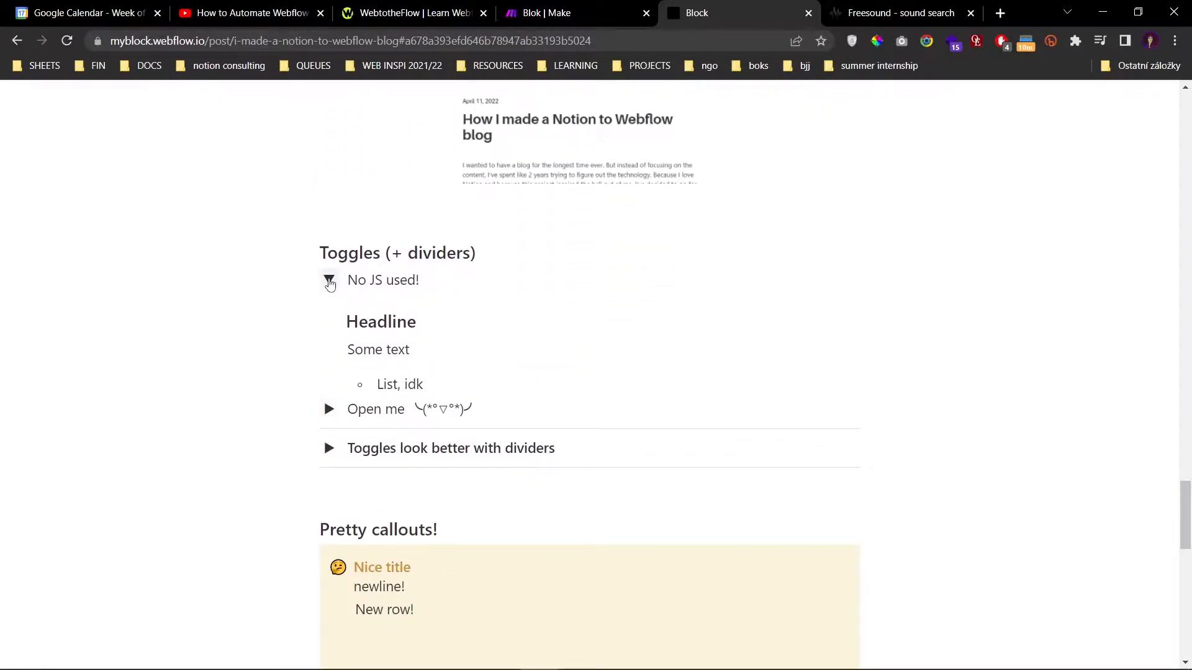
left_click(329, 282)
left_click(327, 341)
left_click(327, 340)
- Examine the "Pretty callouts!" section with its nested rows, dog image and code styles
scroll(358, 336, "down", 5)
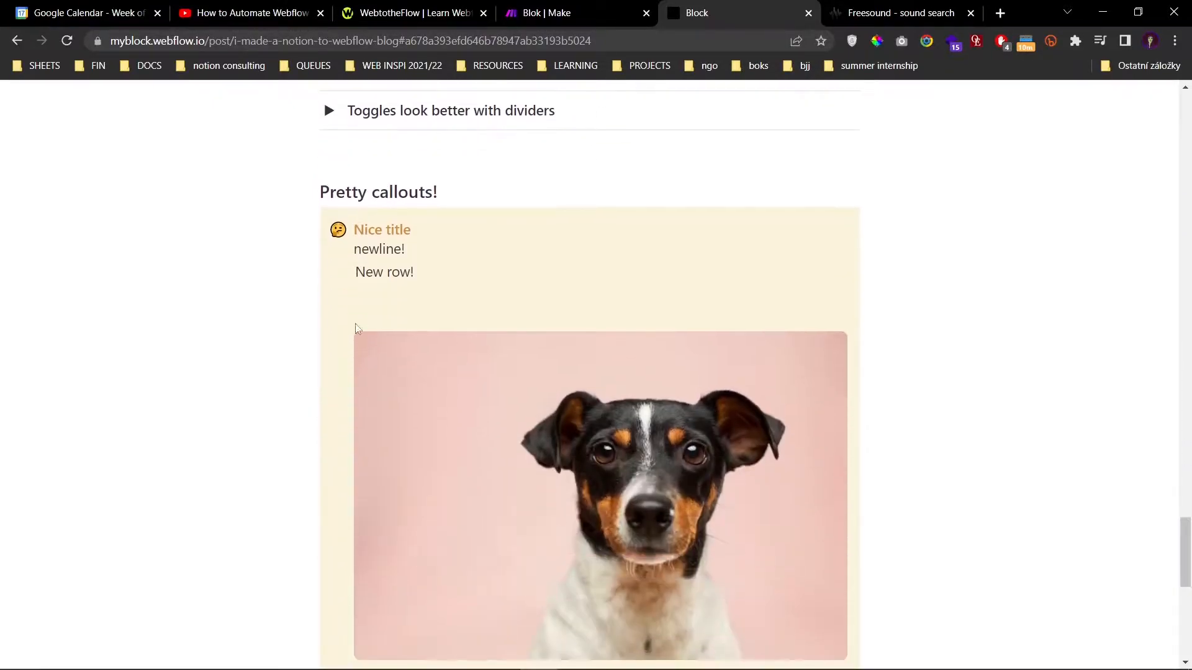
scroll(365, 323, "down", 2)
scroll(371, 298, "up", 1)
scroll(390, 271, "down", 1)
left_click_drag(459, 277, 442, 295)
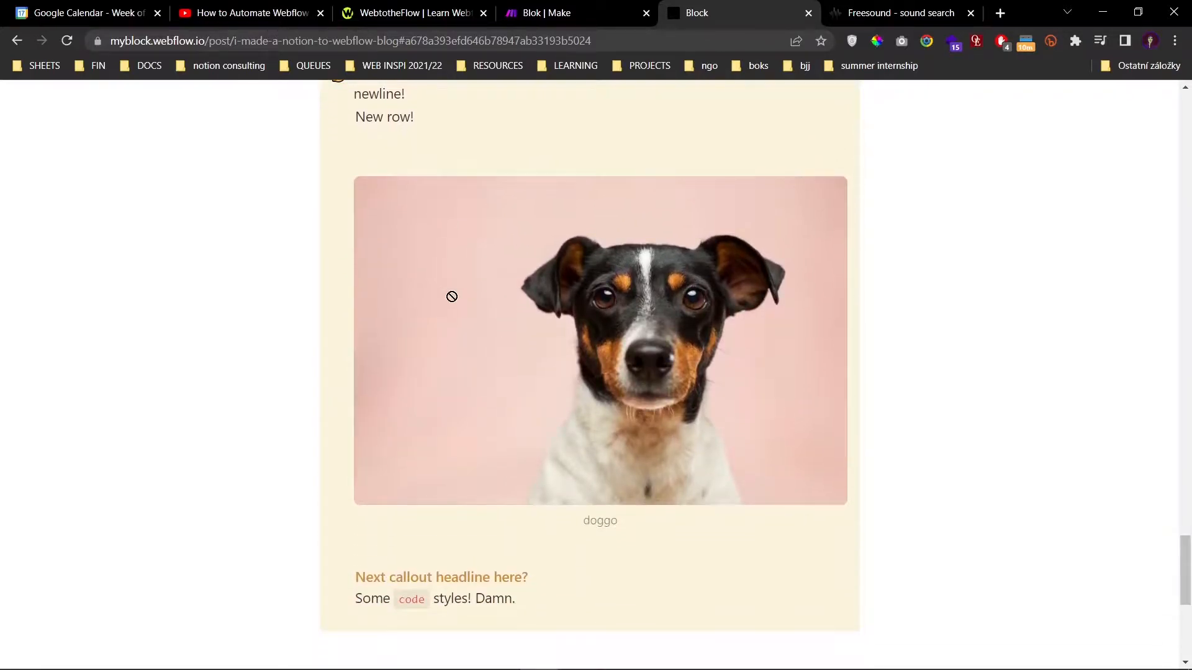
scroll(523, 346, "down", 2)
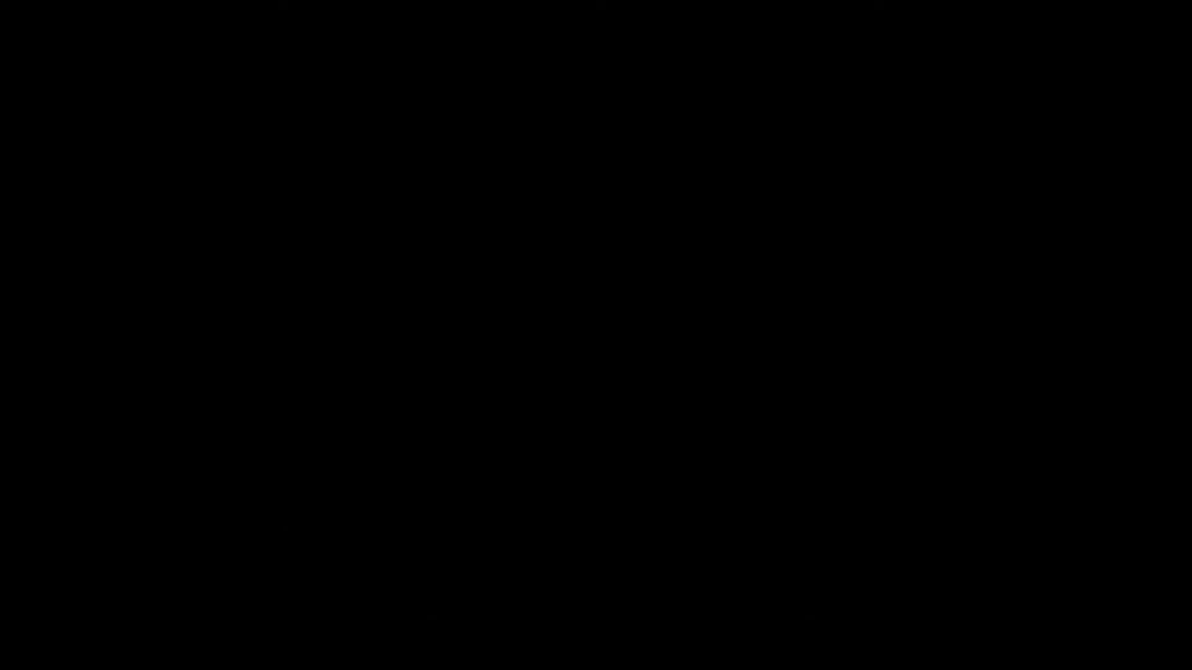
- Switch from the Figma outline to Notion and open the Epic Notion Workspace
key("alt+Tab")
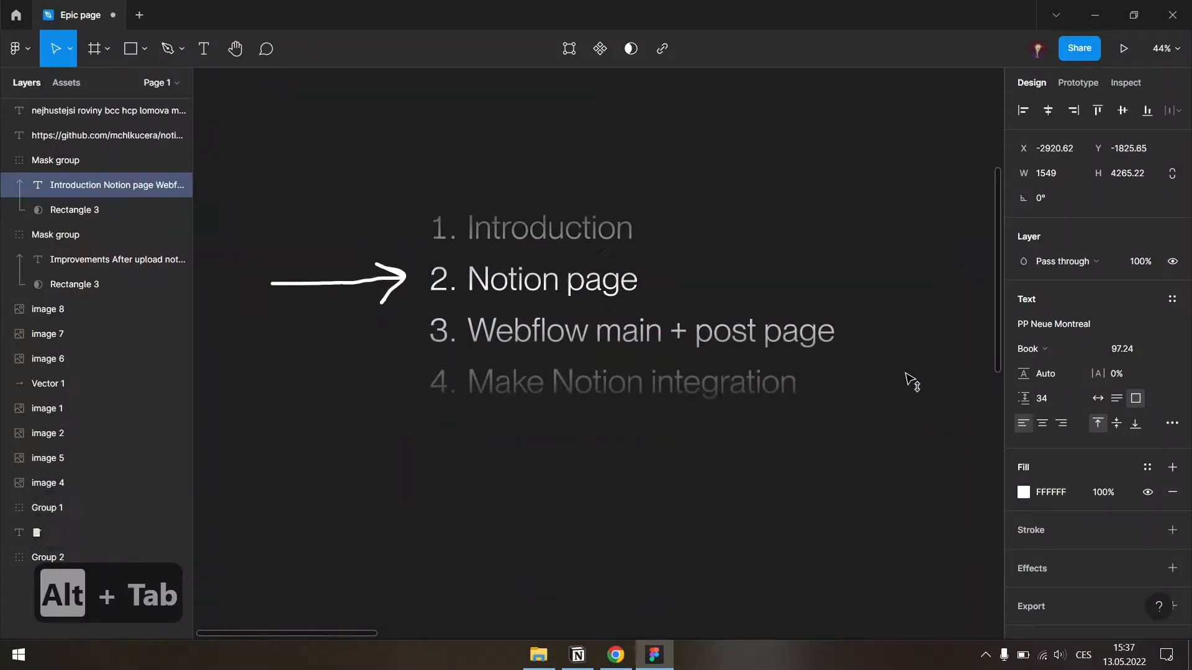
left_click(500, 431)
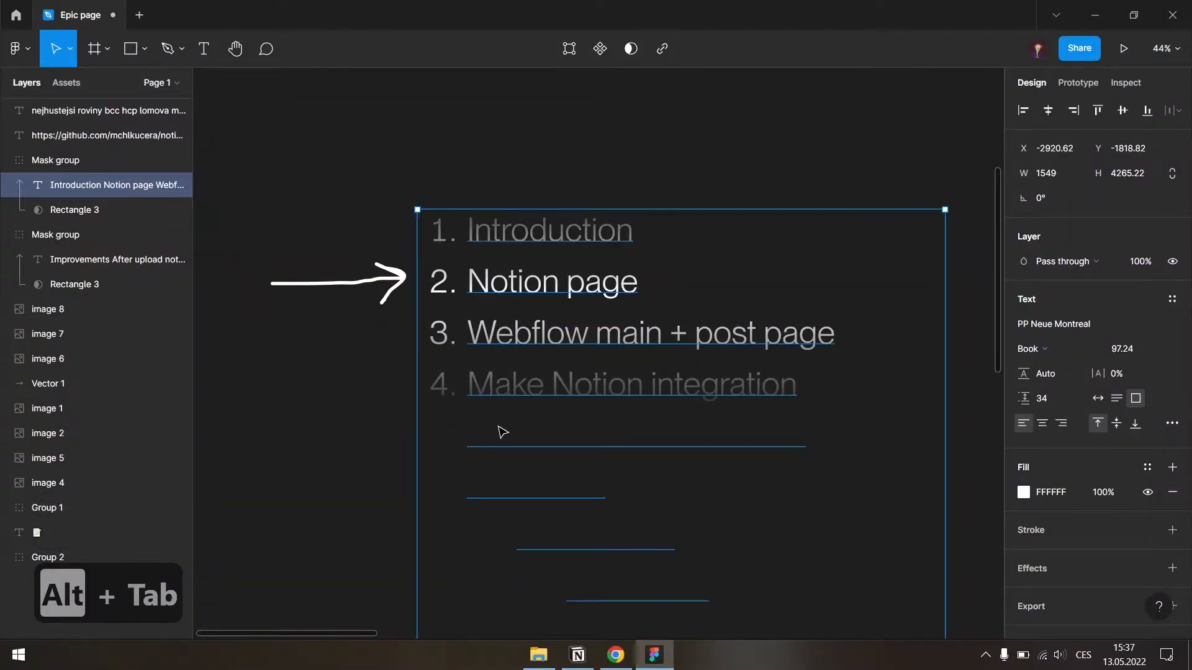
left_click(519, 190)
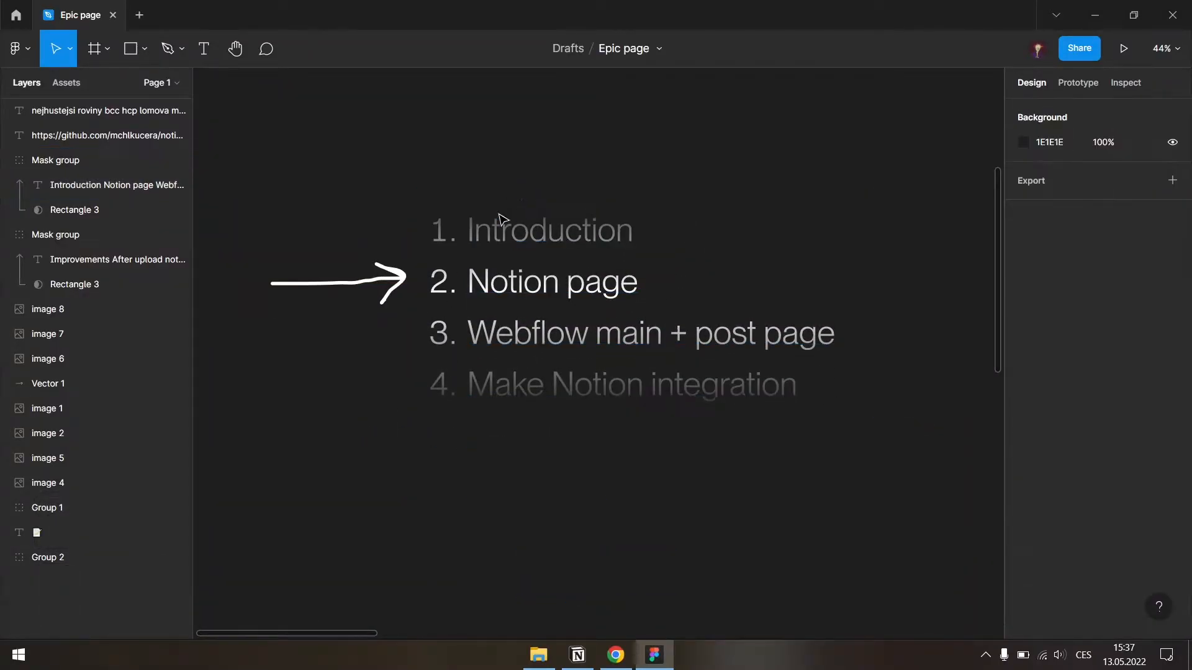
left_click(579, 656)
left_click(69, 40)
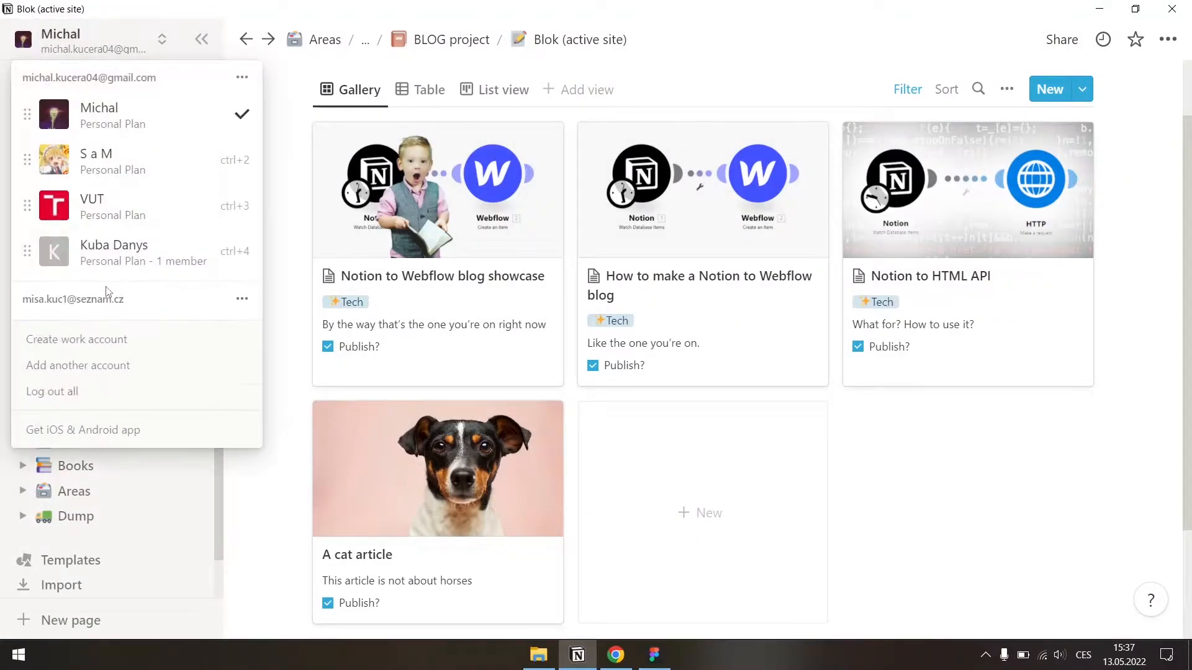
left_click(111, 324)
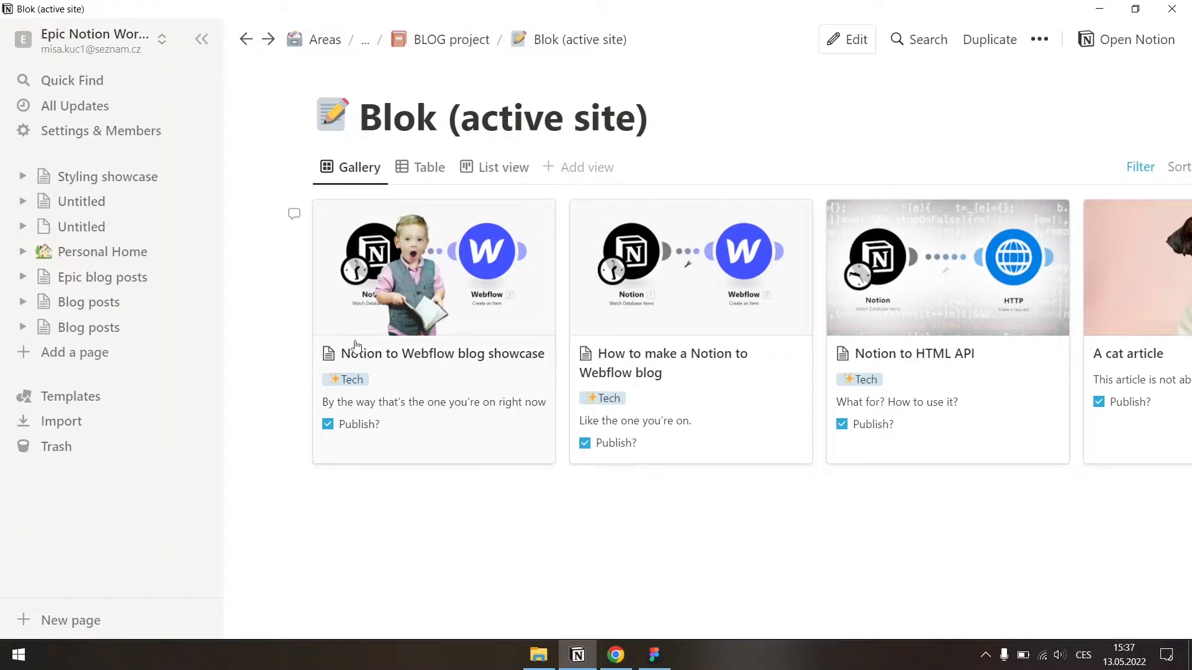
- Turn the untitled page into a new gallery database and delete its three sample pages
left_click(156, 203)
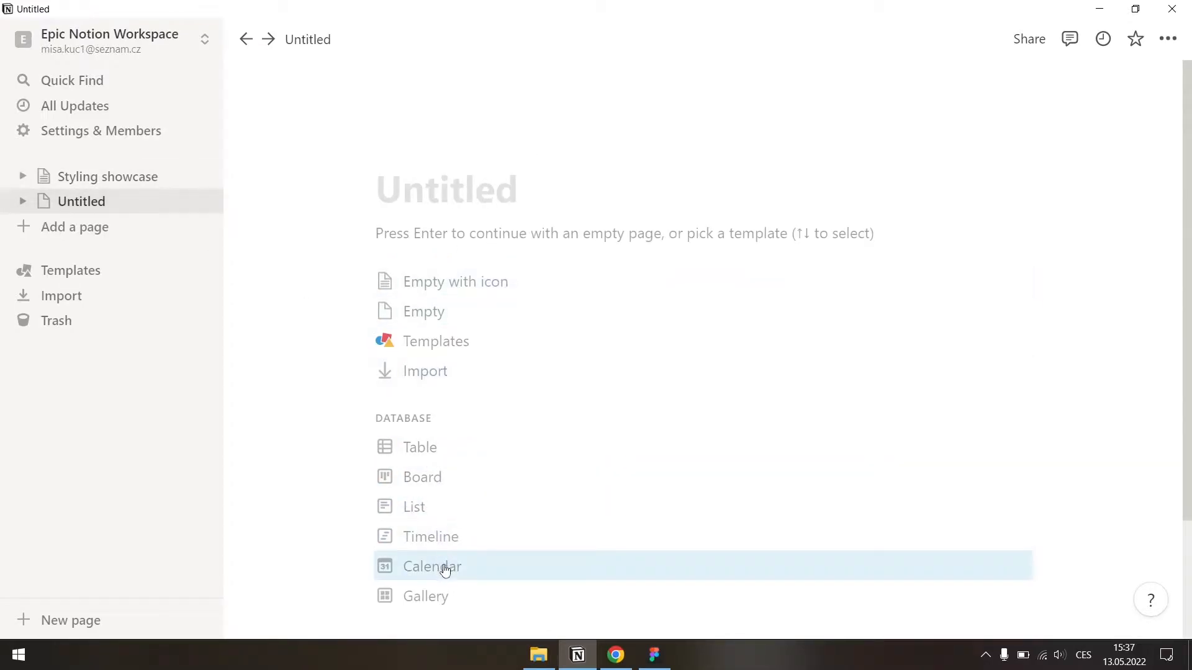
left_click(450, 597)
left_click(893, 261)
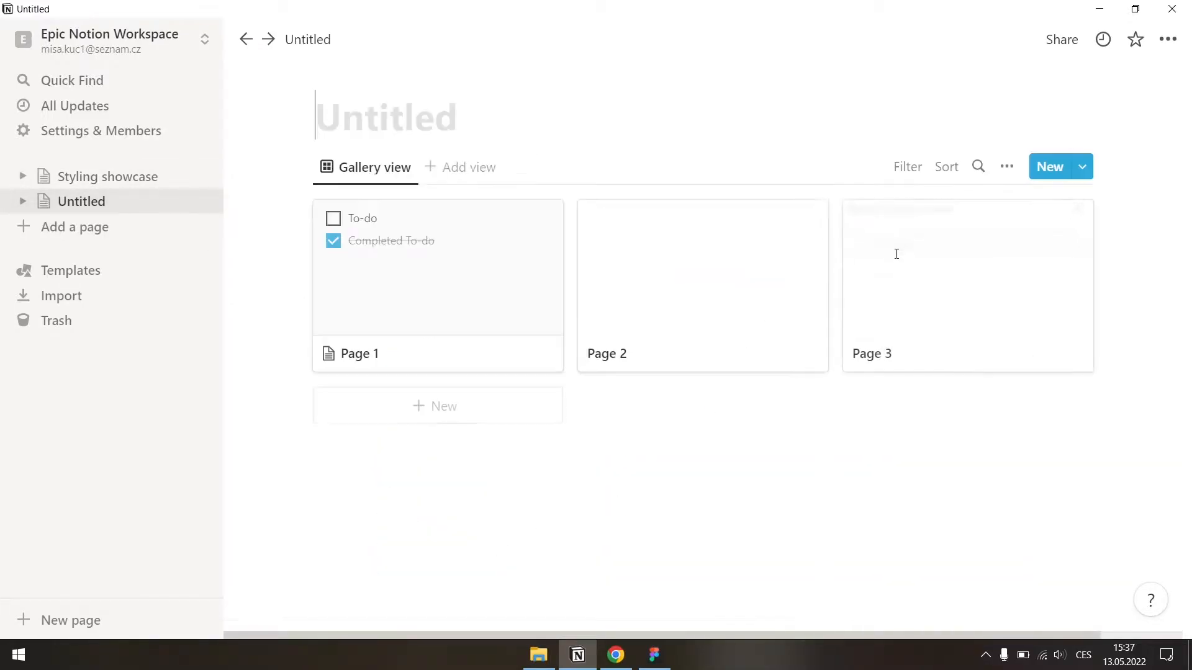
left_click_drag(270, 340, 1074, 258)
key("Delete")
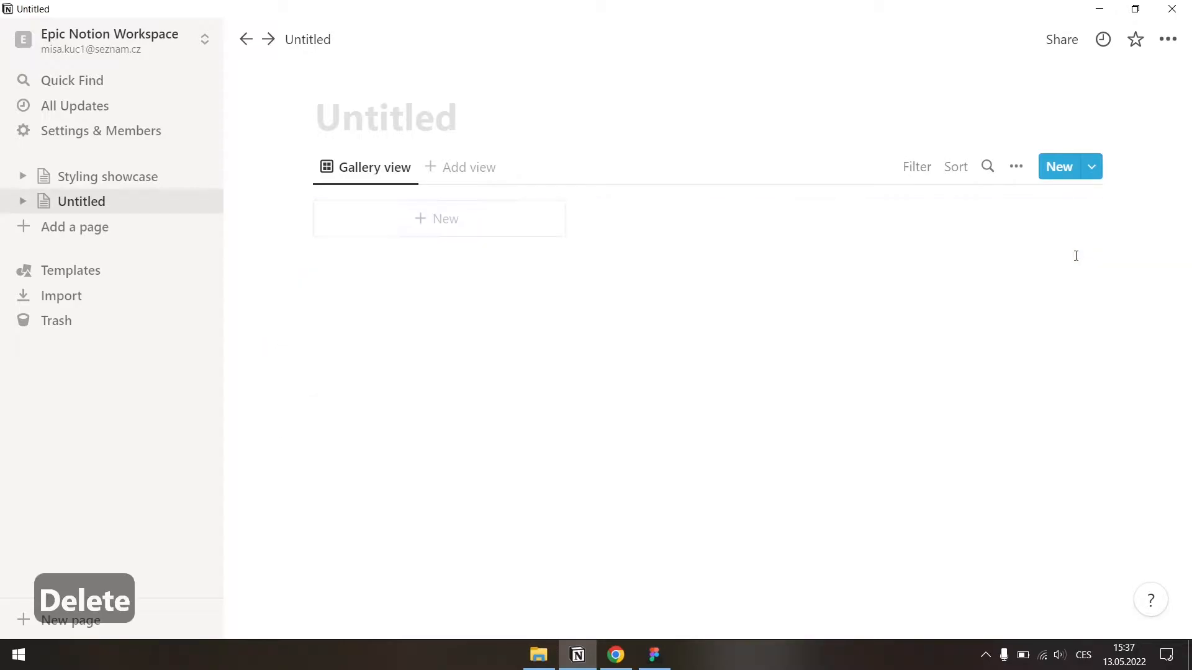
- Title the gallery page "Epic blog database"
left_click(412, 120)
type("Ei")
key("BackSpace")
type("pic blog ")
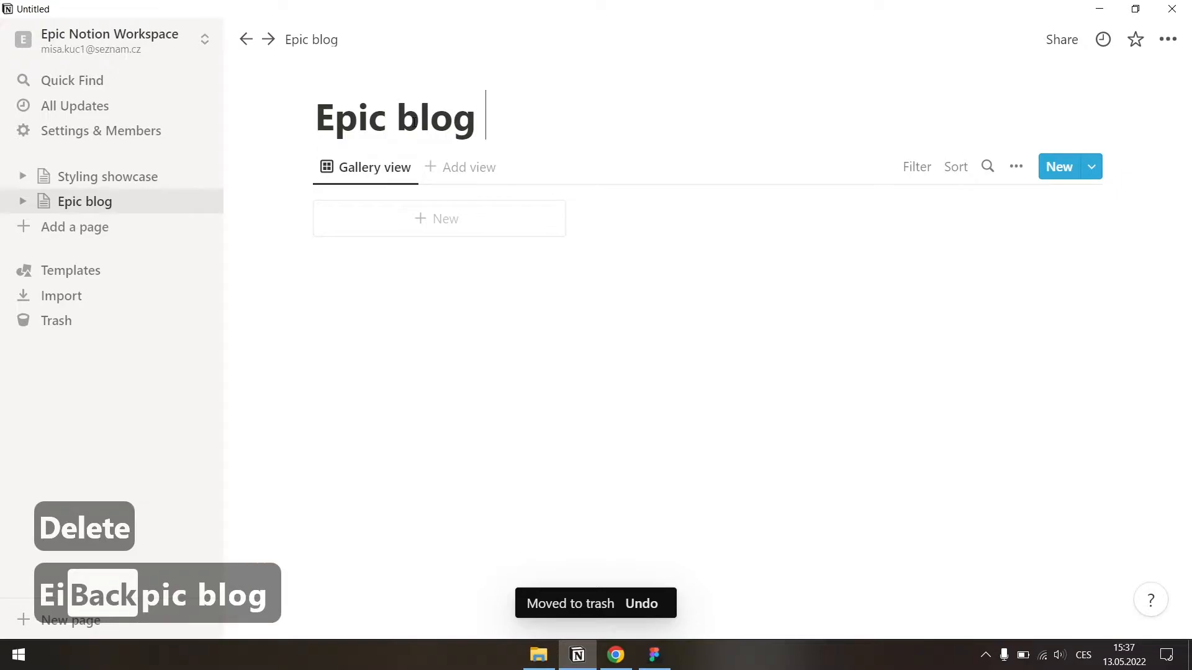
type("post")
key("BackSpace")
key("BackSpace")
key("BackSpace")
key("BackSpace")
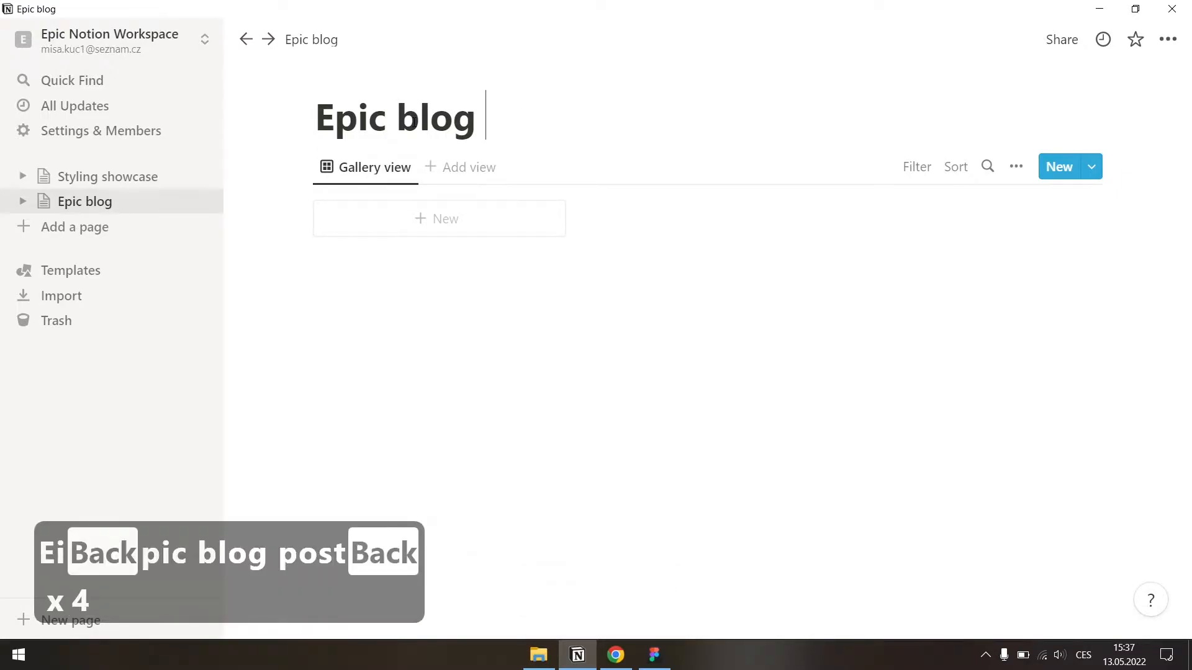
type("daa")
key("BackSpace")
type("tabase")
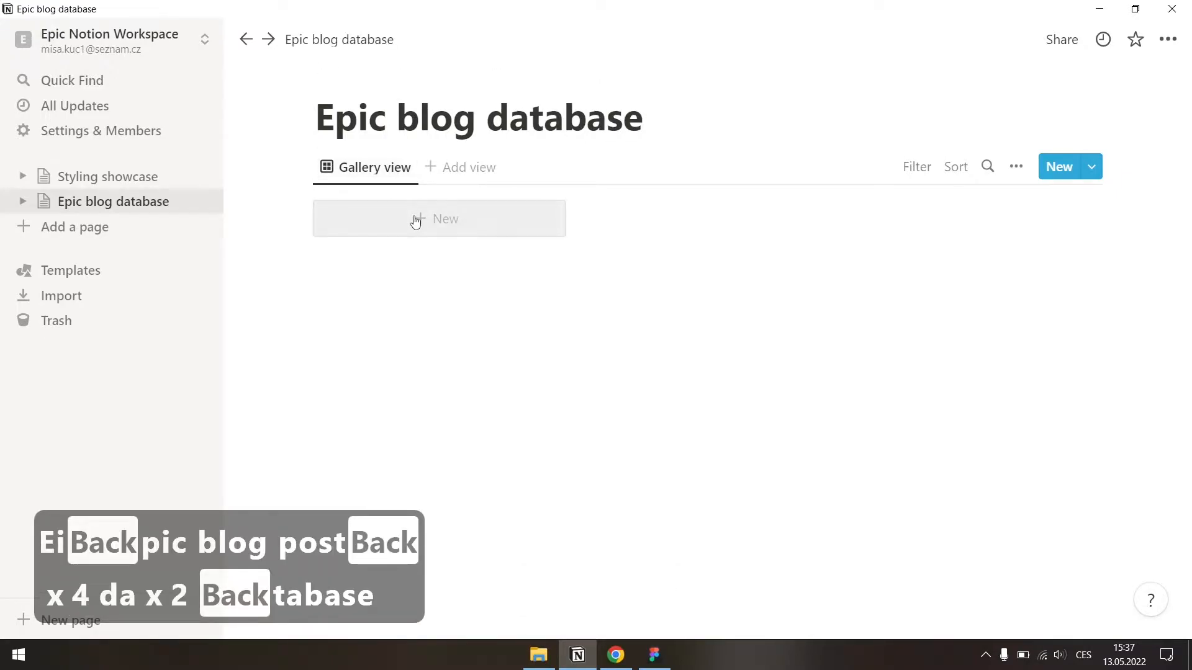
- Create a new page in the Epic blog database gallery and title it "My first article"
left_click(422, 222)
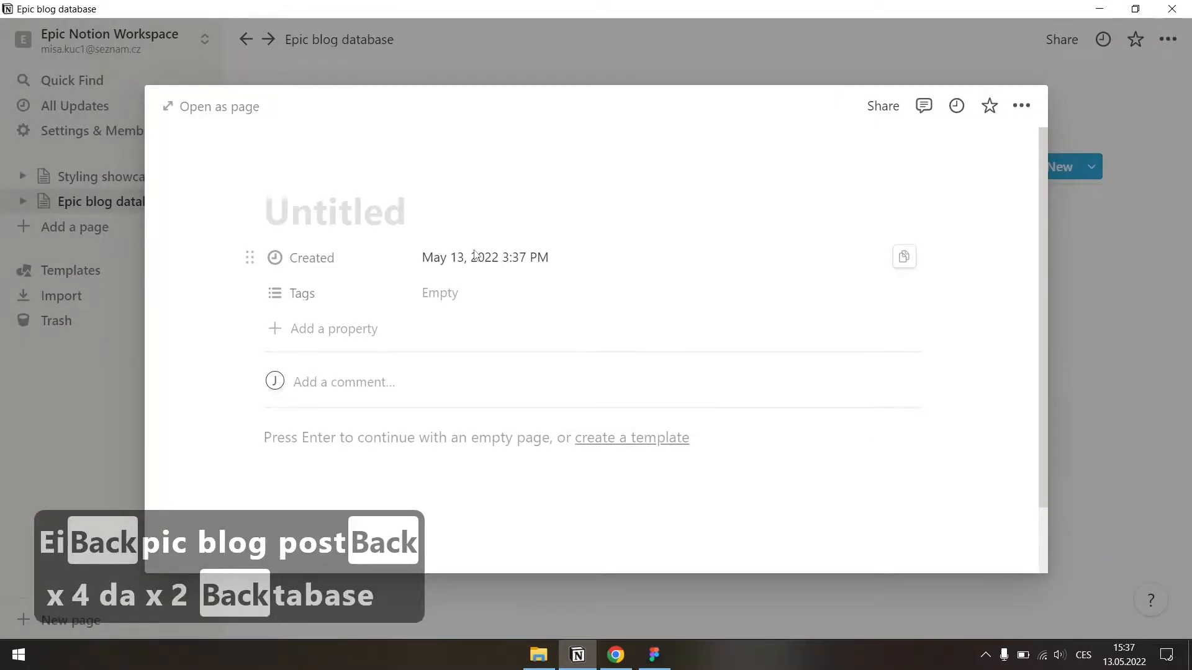
type("My first")
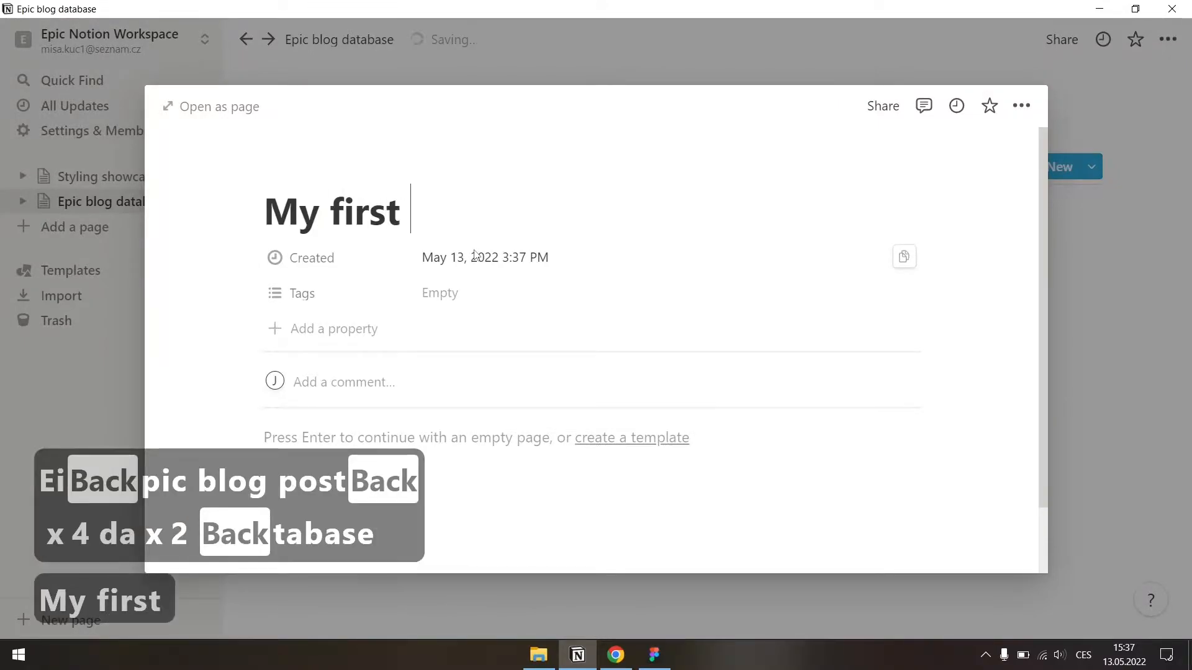
type(" article")
key("Return")
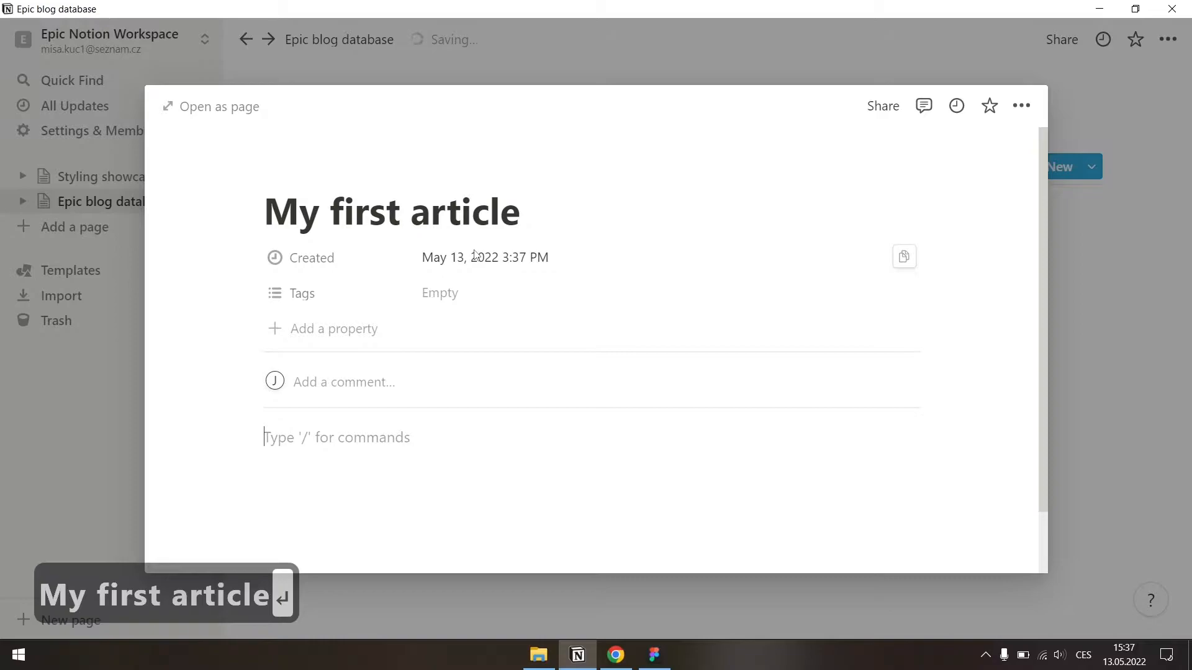
- Fill the article body with a level-2 heading "Heading" and three bullet items reading "List"
key("ctrl+shift+2")
type("Heading")
key("Return")
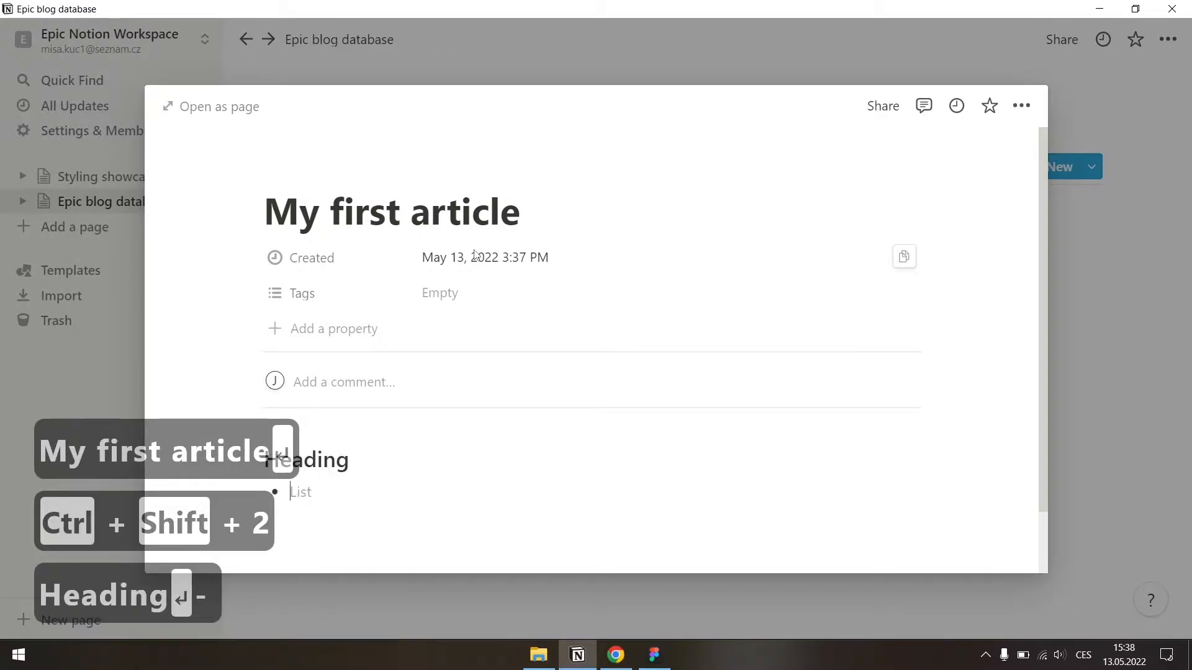
type("List")
key("Return")
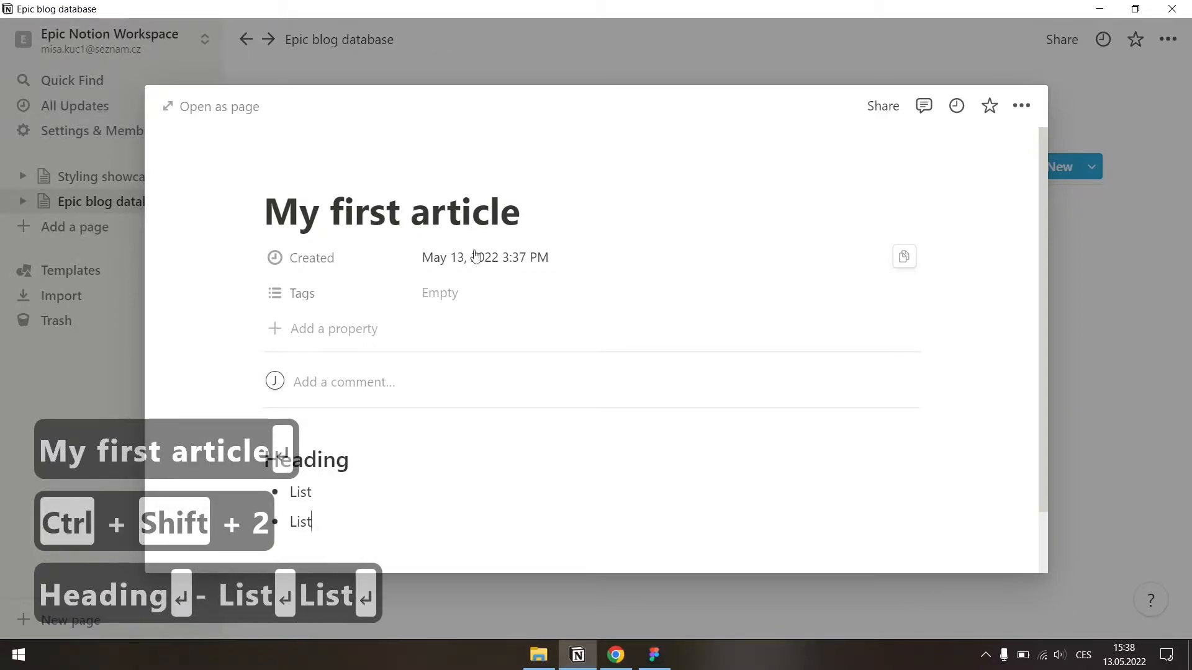
type("List")
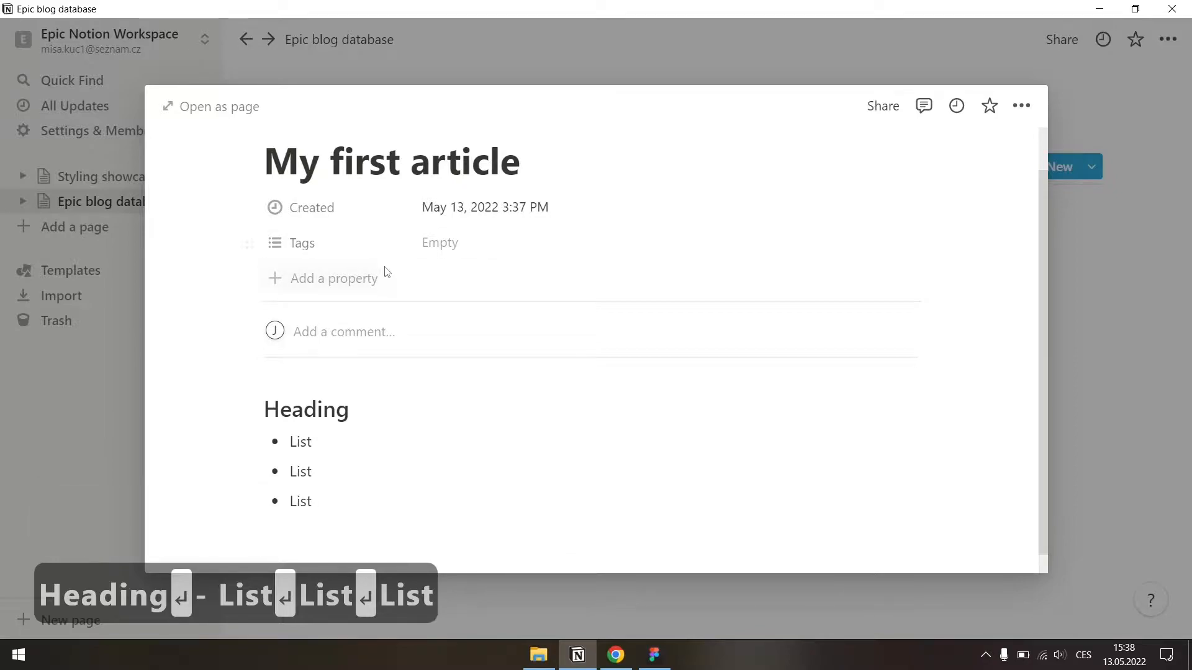
- Change the Tags property to the Last edited time type and rename it "Last edited time"
left_click(322, 244)
mouse_move(335, 342)
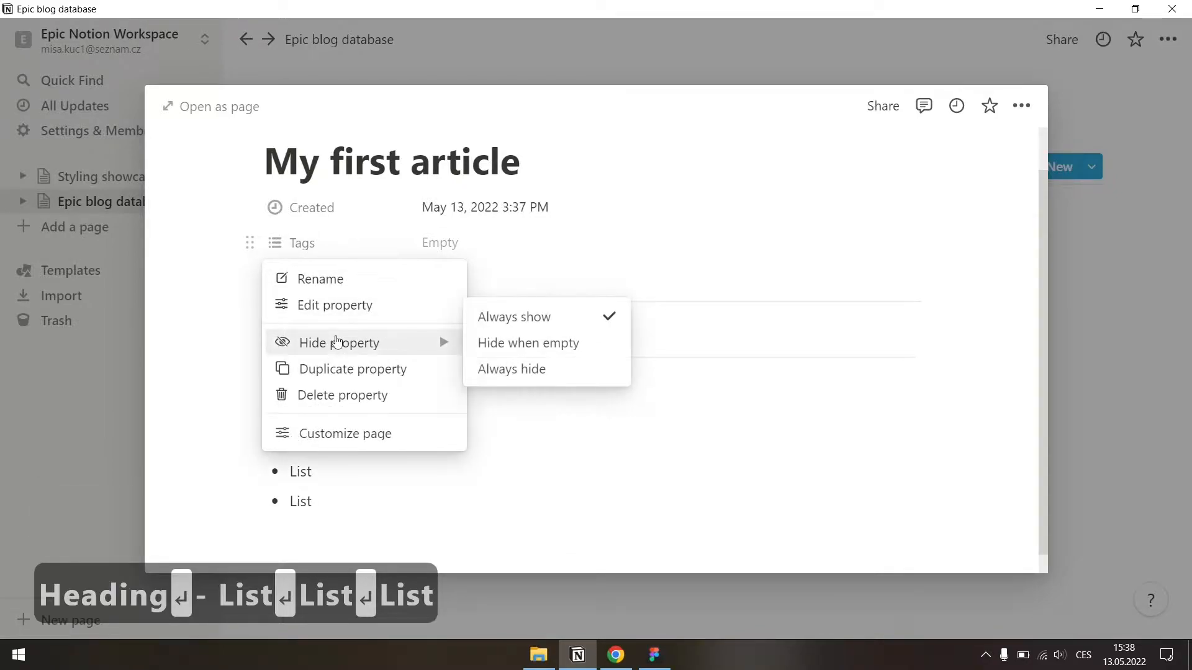
left_click(357, 306)
left_click(316, 324)
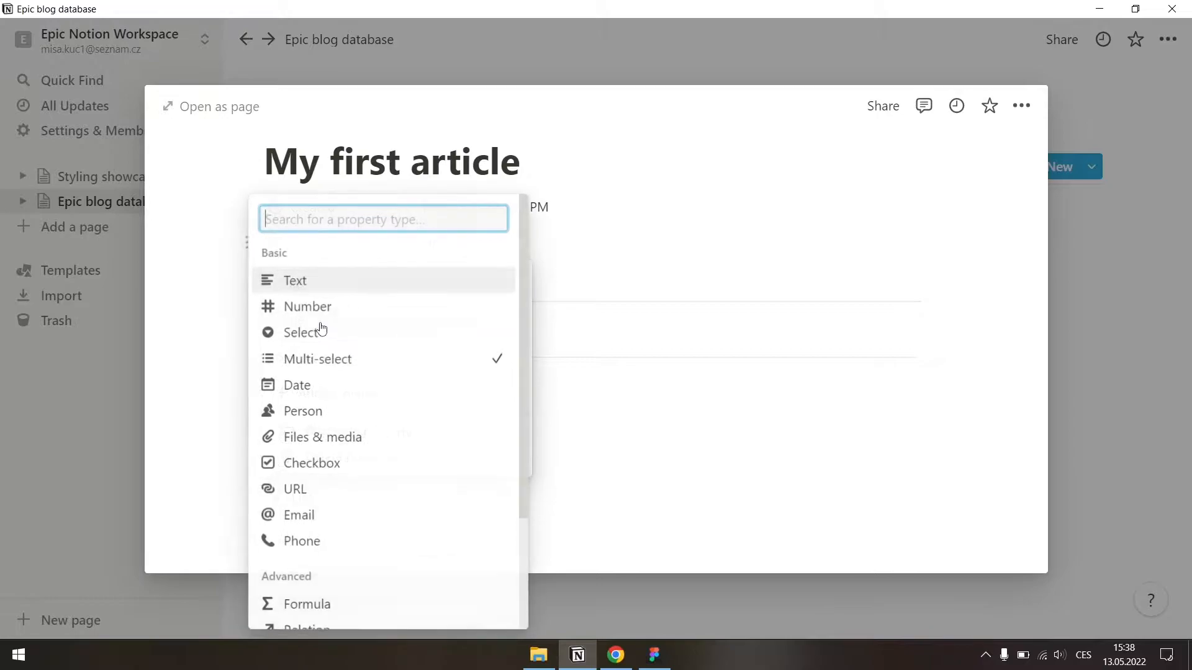
scroll(325, 442, "down", 3)
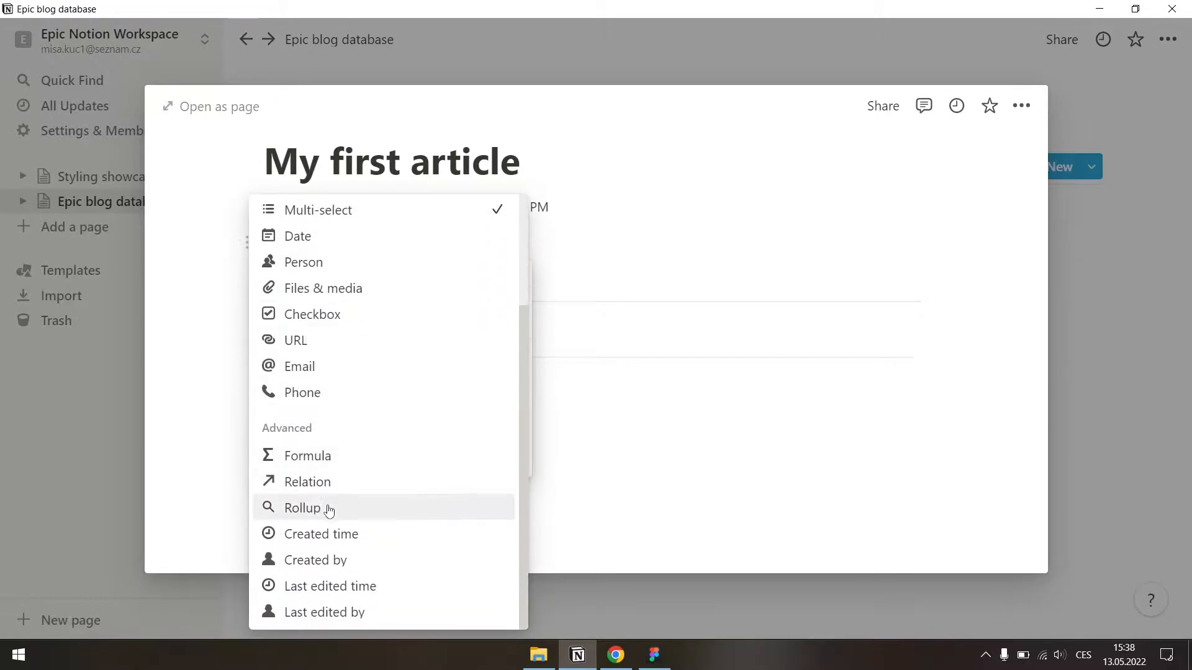
left_click(325, 585)
left_click(338, 293)
key("ctrl+a")
type("L")
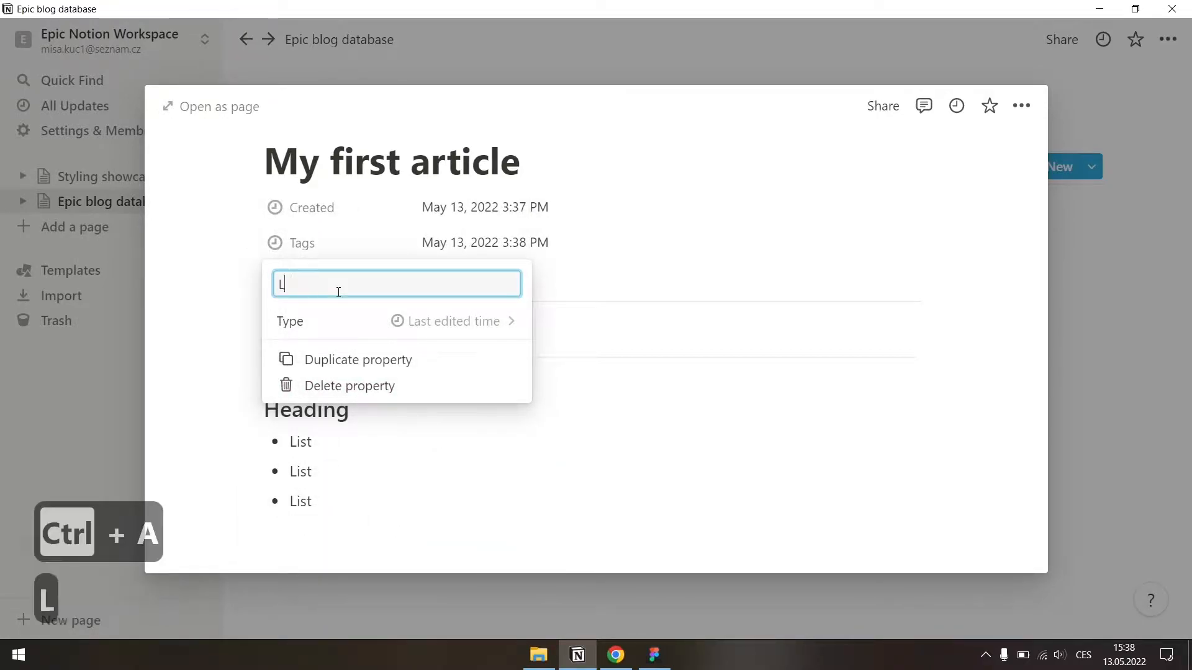
type("ast edited time")
key("Return")
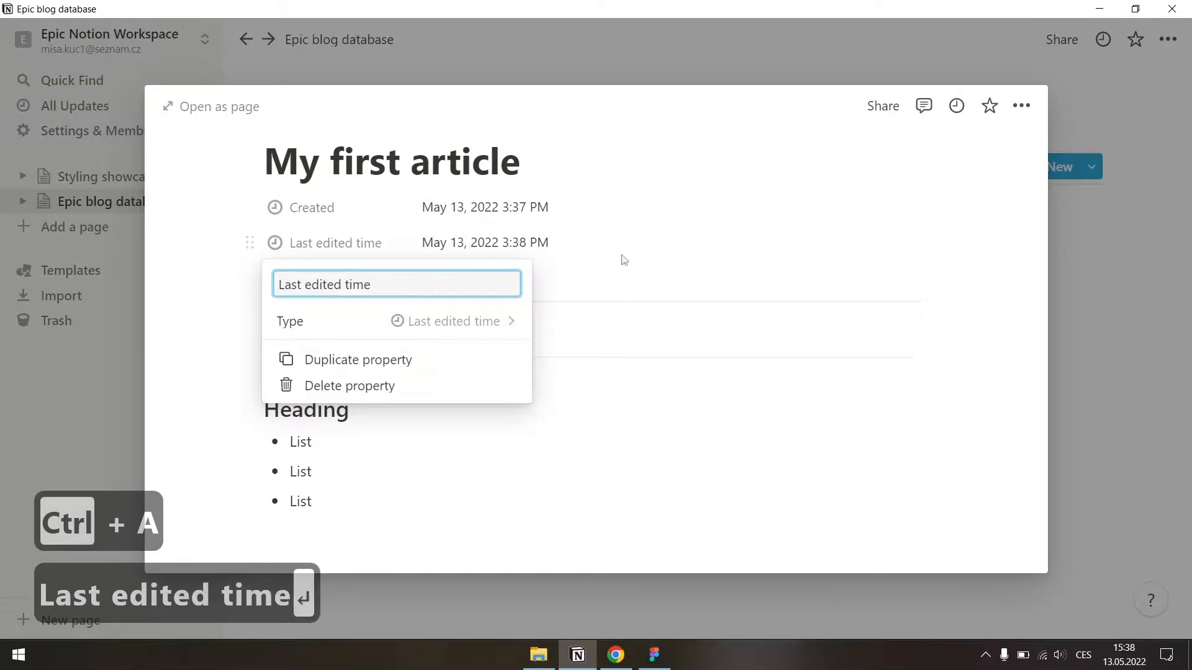
left_click(672, 257)
- Add a text property named "Summary" to the article
left_click(322, 287)
left_click(329, 320)
key("ctrl+a")
type("Summ")
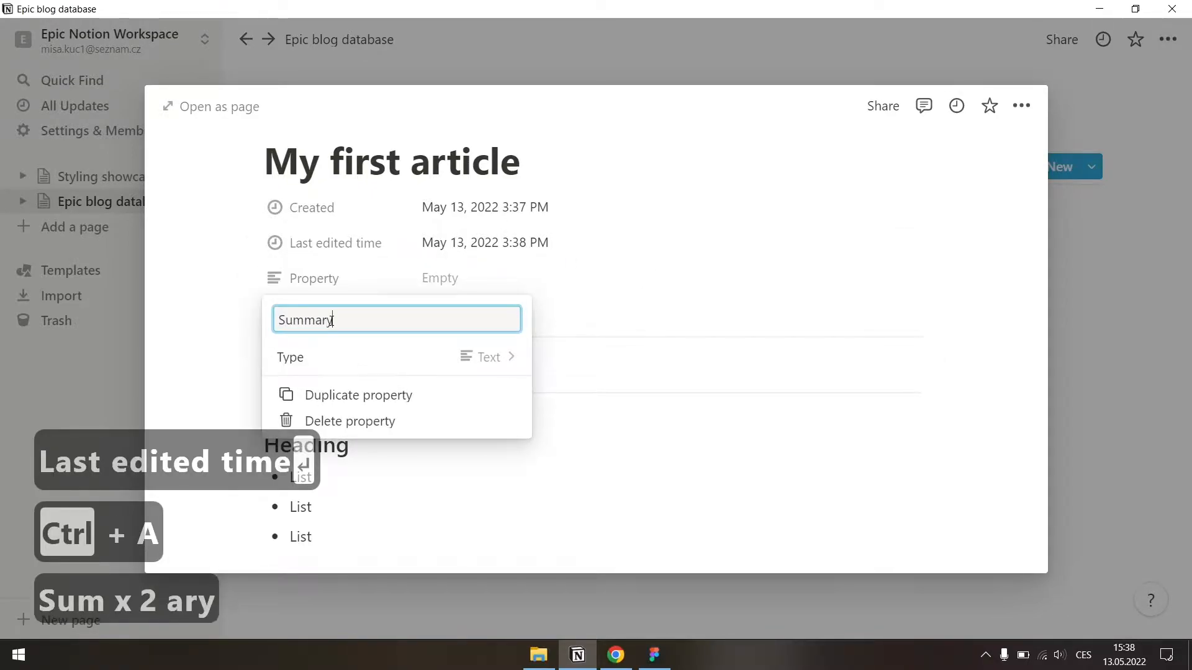
type("ary")
key("Return")
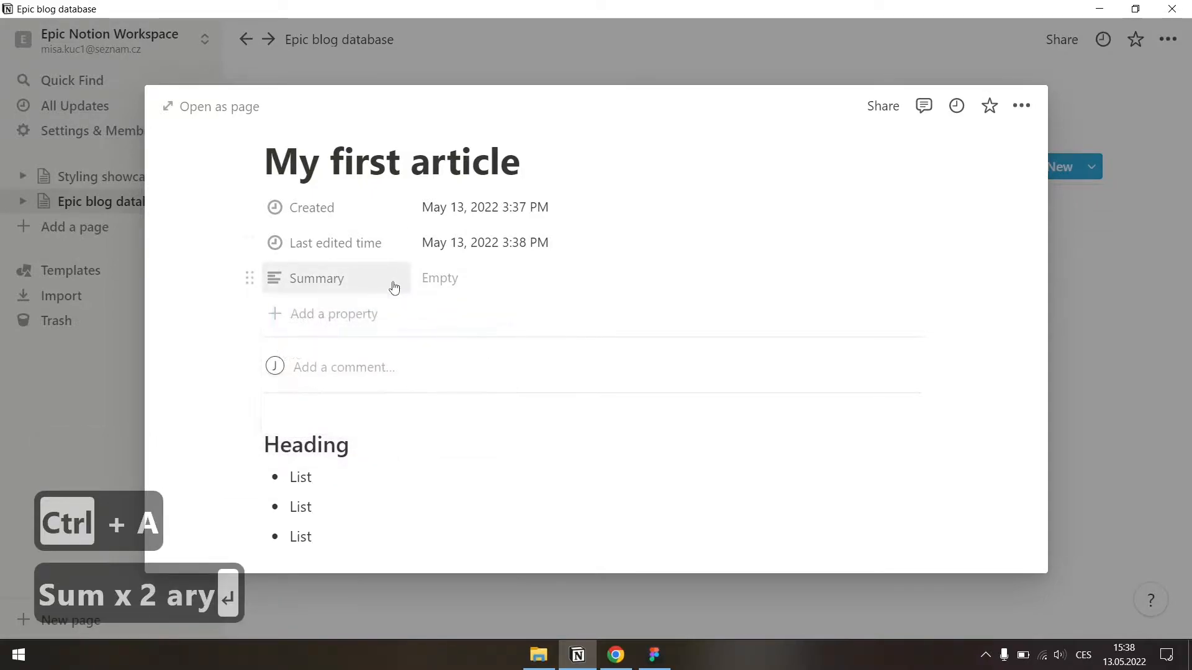
- Give the article an Unsplash cover showing the colourful painted face, and close the article page
scroll(439, 283, "up", 1)
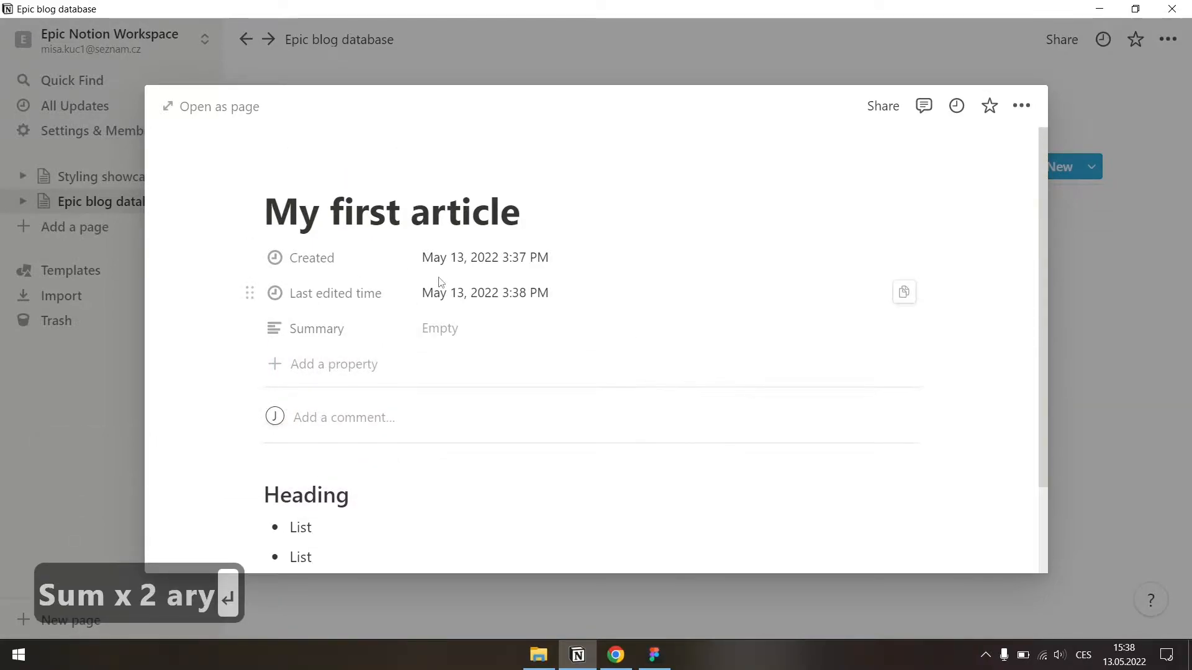
scroll(424, 315, "down", 1)
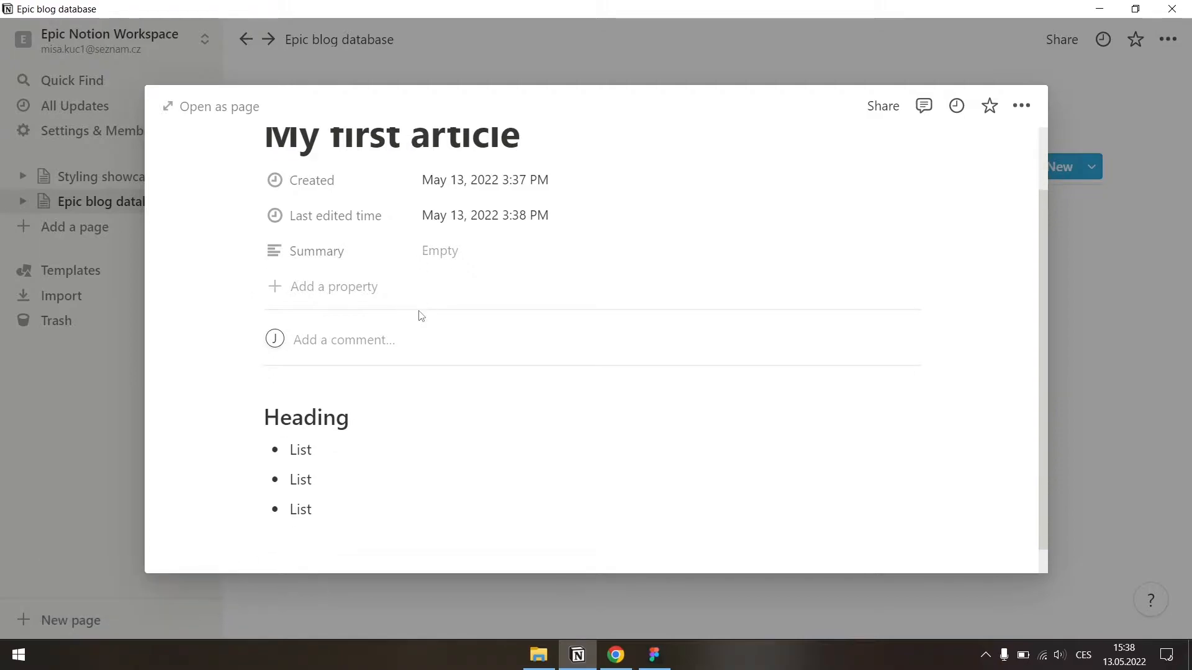
scroll(421, 316, "up", 1)
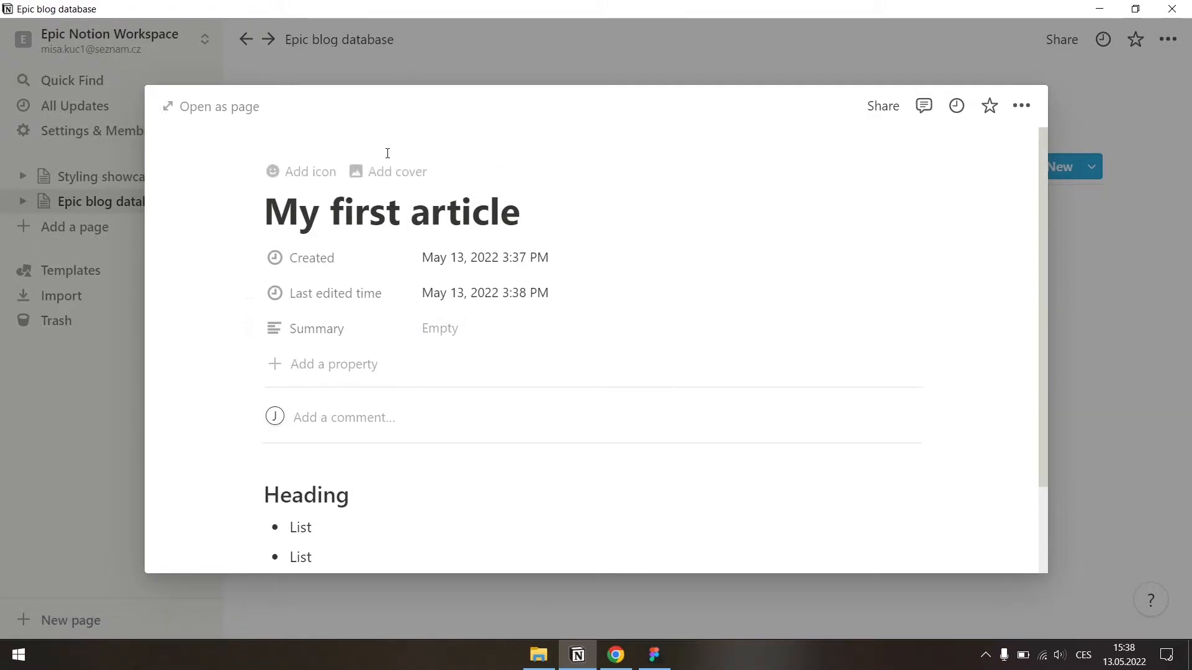
scroll(396, 177, "up", 2)
left_click(776, 234)
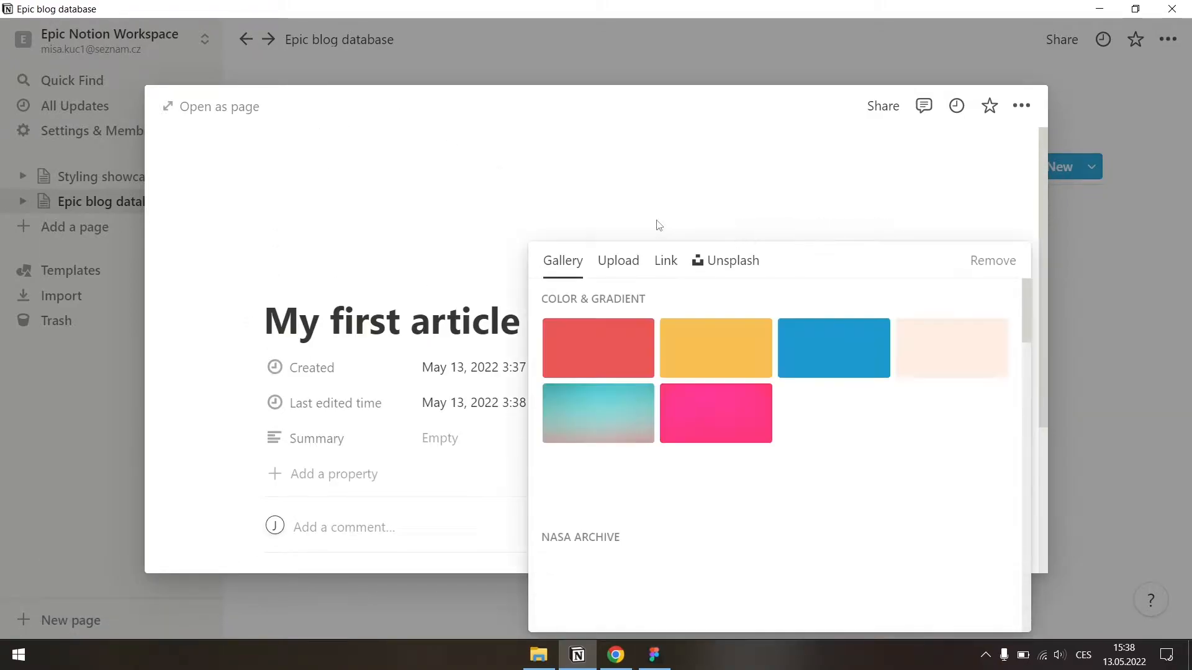
left_click(748, 261)
scroll(727, 487, "down", 4)
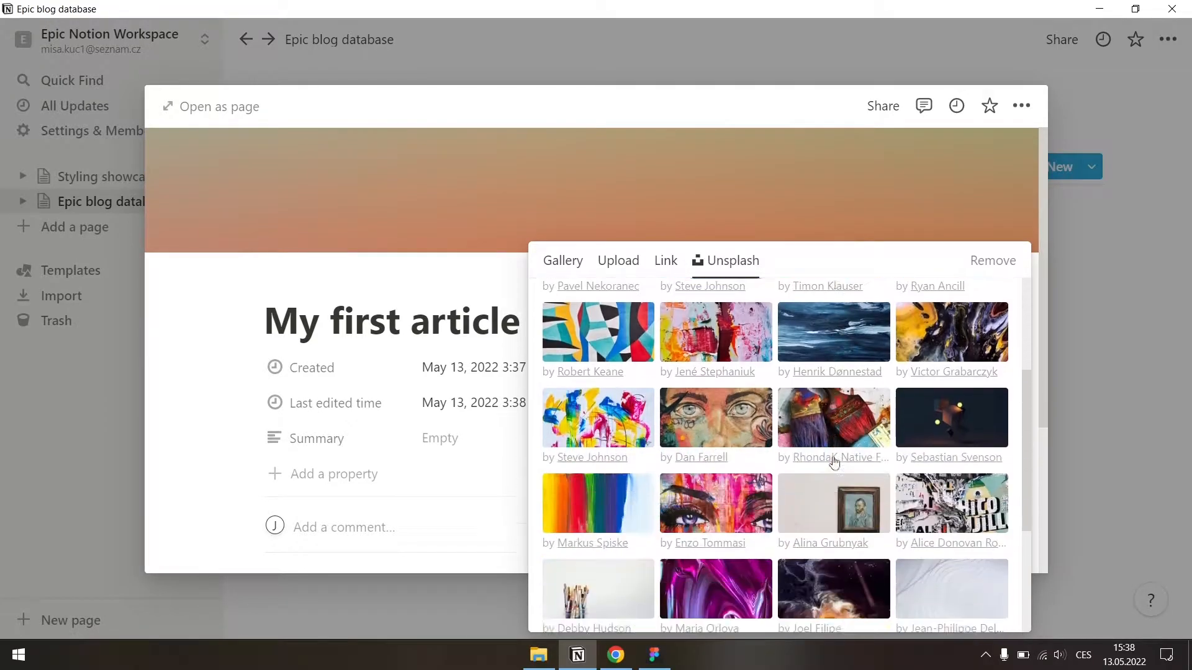
left_click(727, 487)
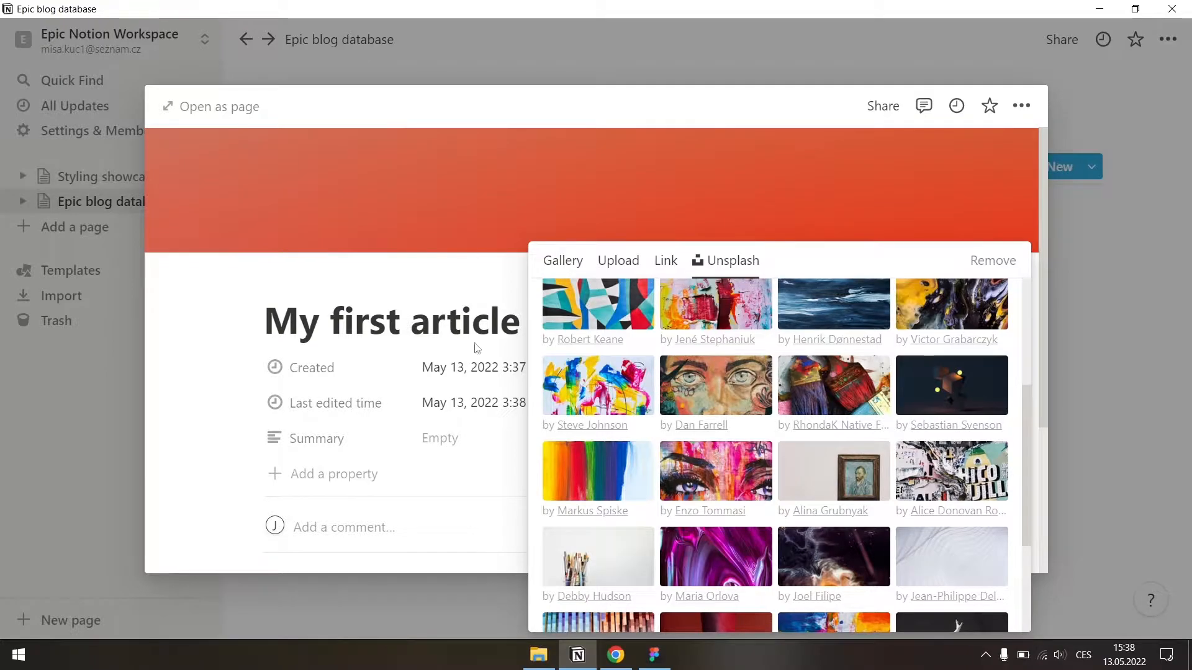
left_click(370, 299)
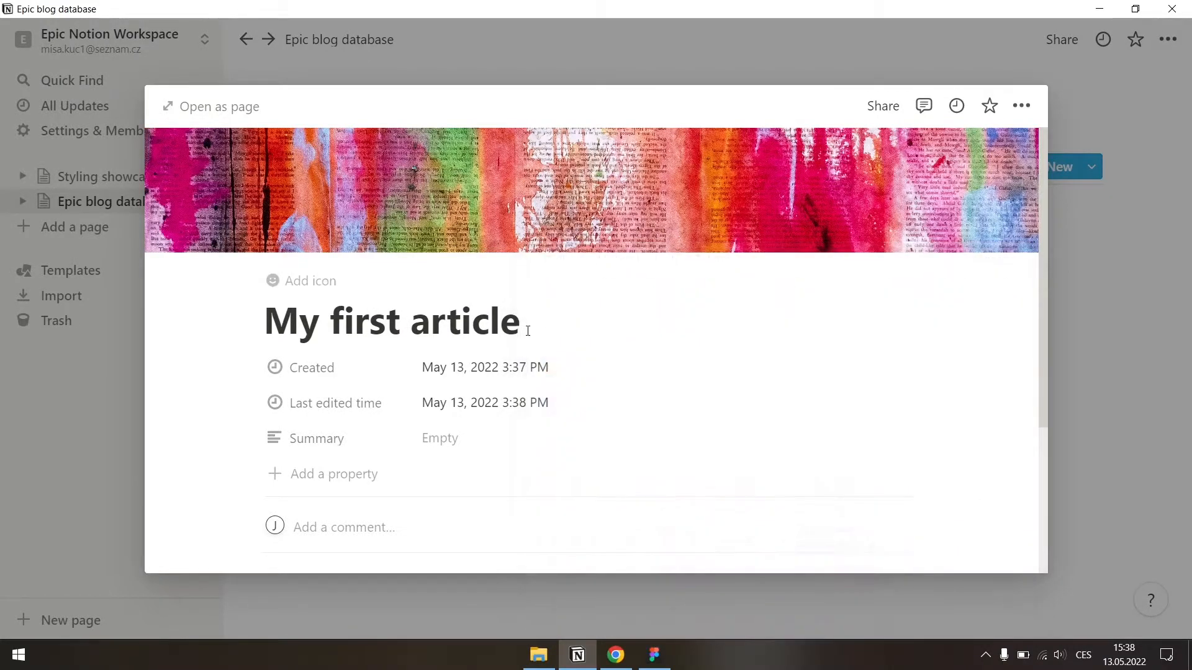
scroll(576, 337, "down", 3)
scroll(577, 338, "up", 2)
left_click(1172, 226)
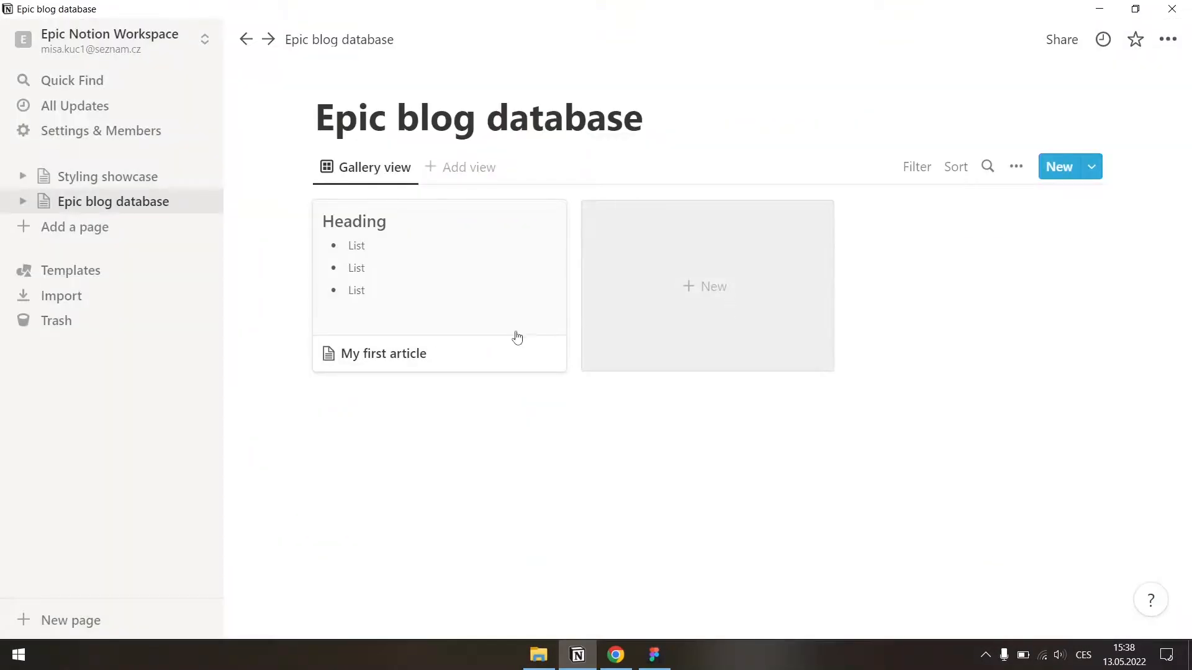
- Set the gallery layout's card preview to Page cover and close the view options
left_click(1016, 167)
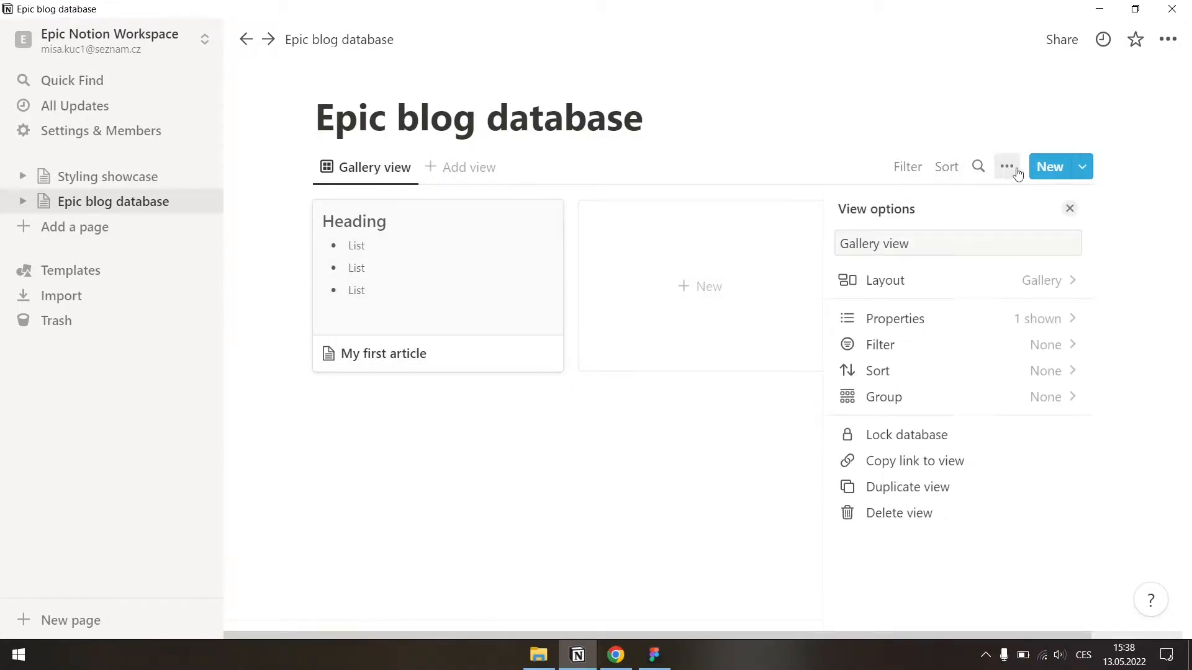
left_click(922, 287)
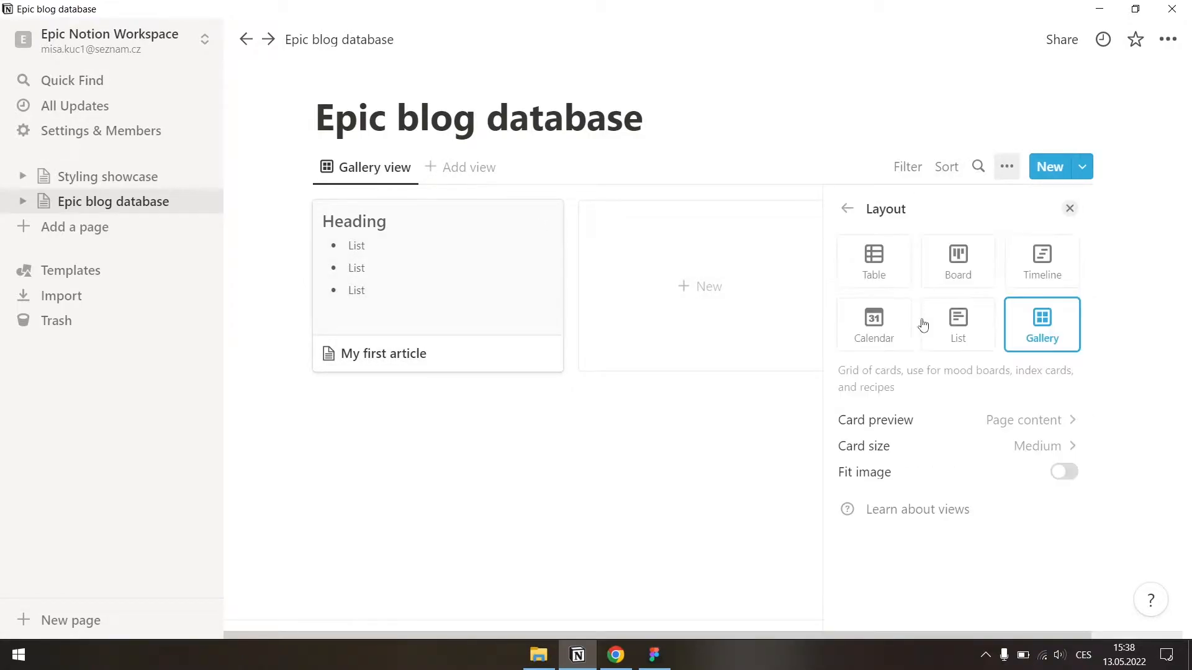
left_click(961, 442)
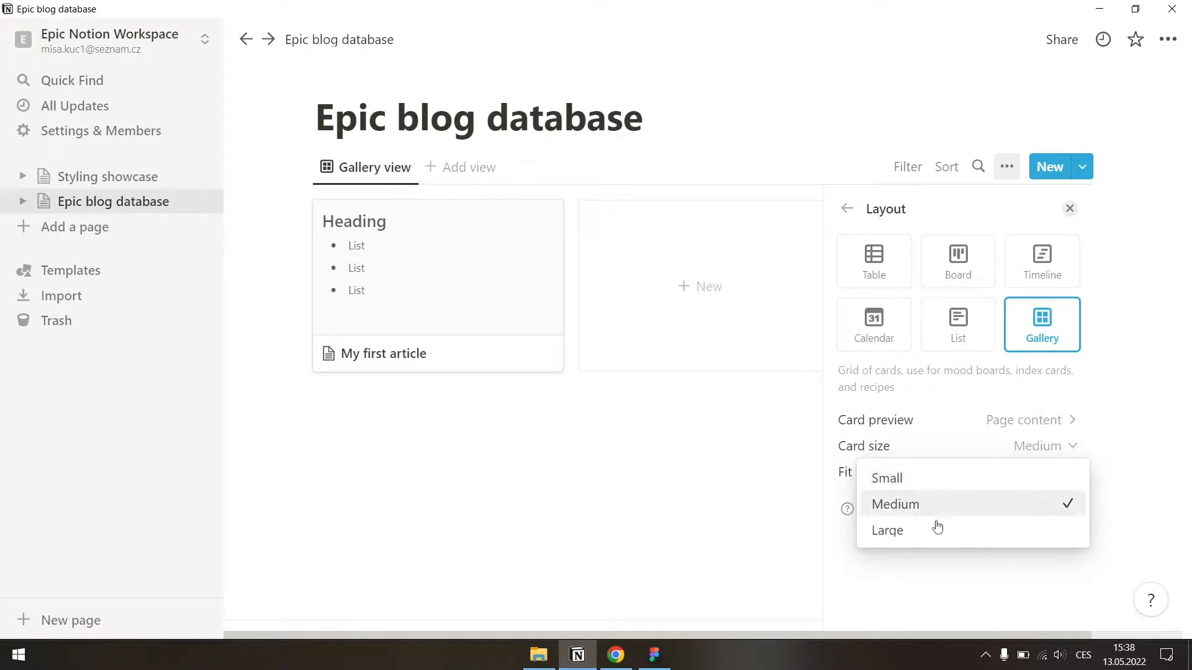
left_click(962, 422)
left_click(962, 422)
left_click(938, 484)
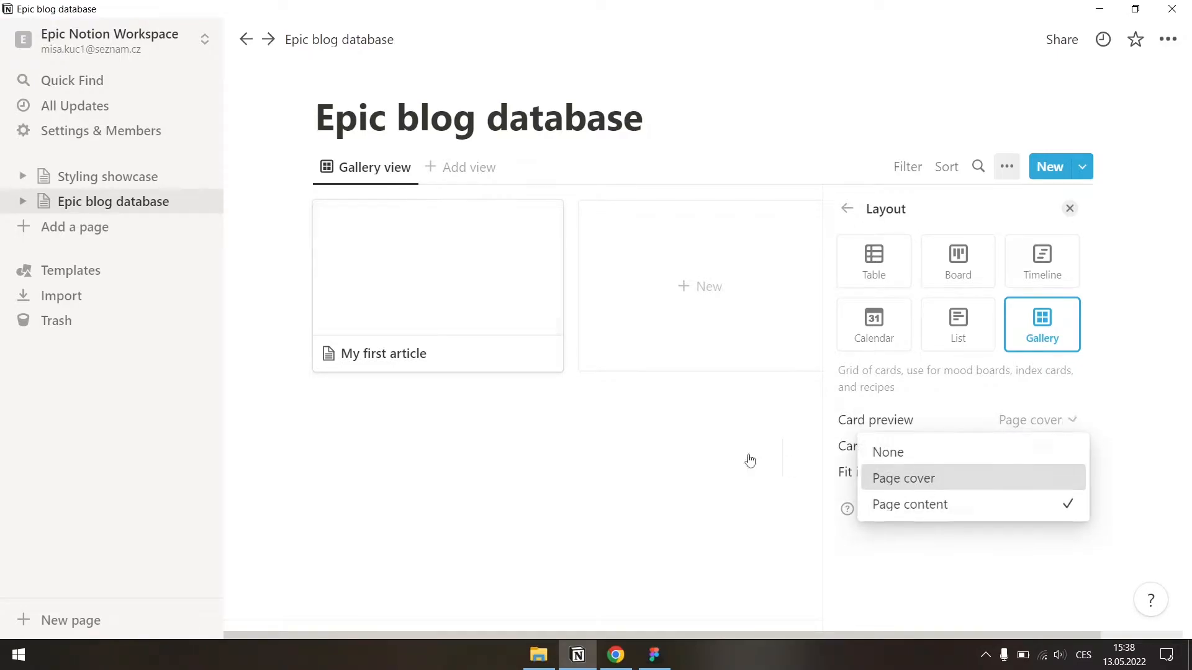
left_click(617, 463)
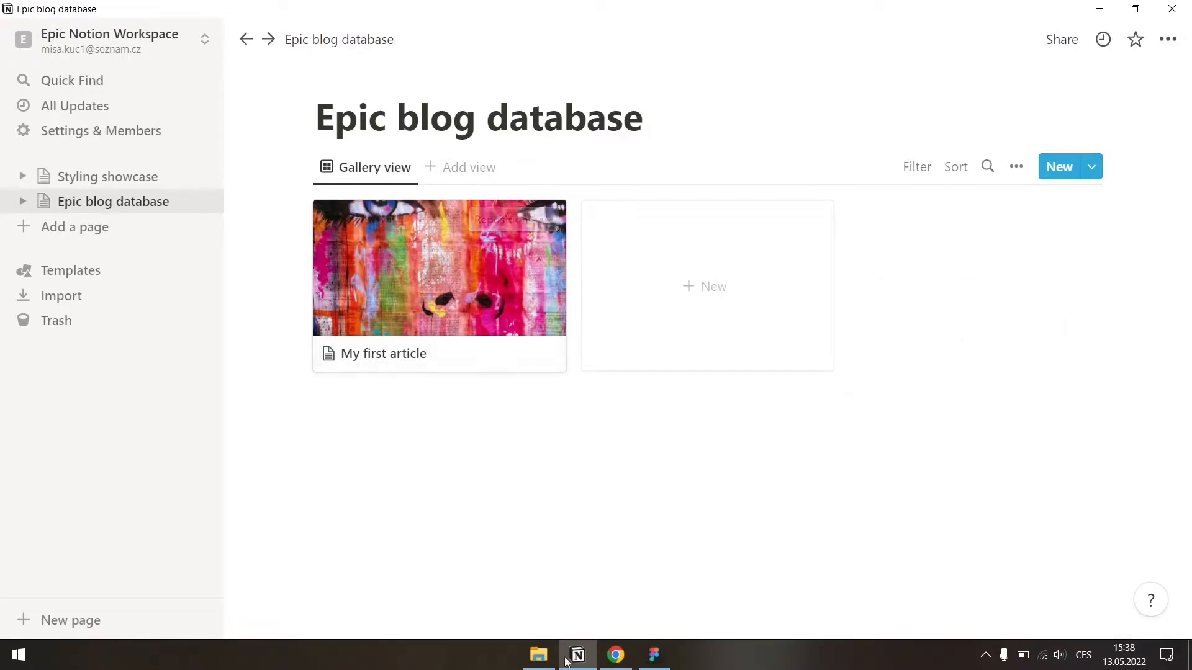
- Switch to the Figma outline and shift the masked list up so the arrow points at "Webflow main + post page"
left_click(615, 656)
left_click(654, 655)
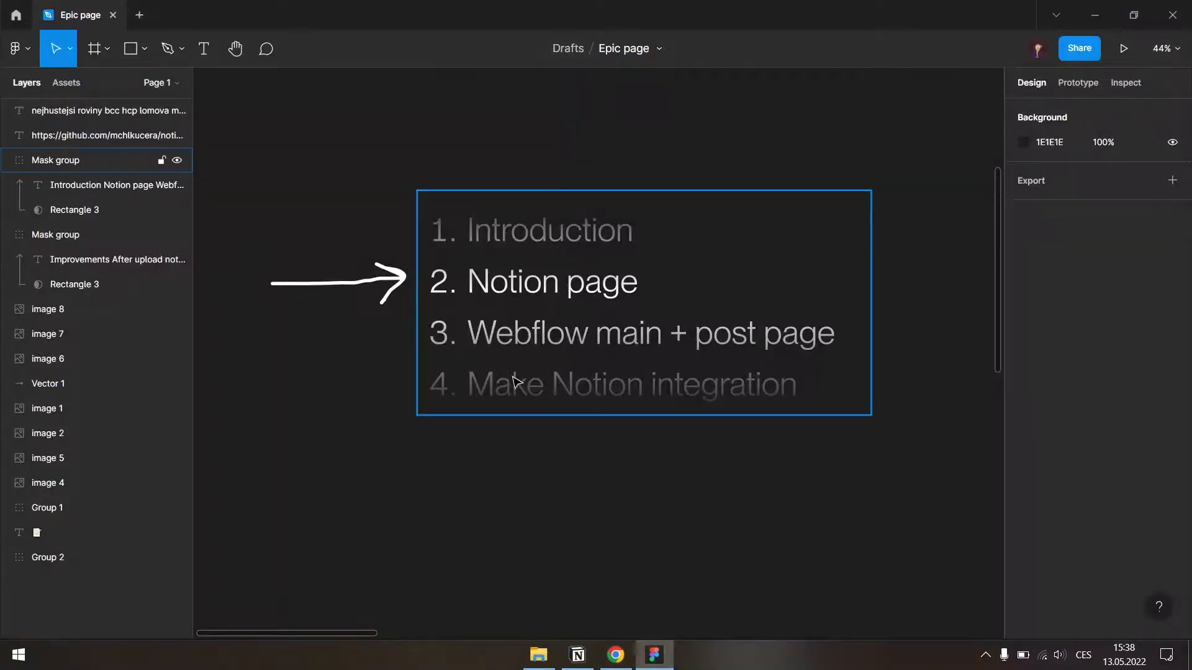
left_click(612, 335)
double_click(575, 278)
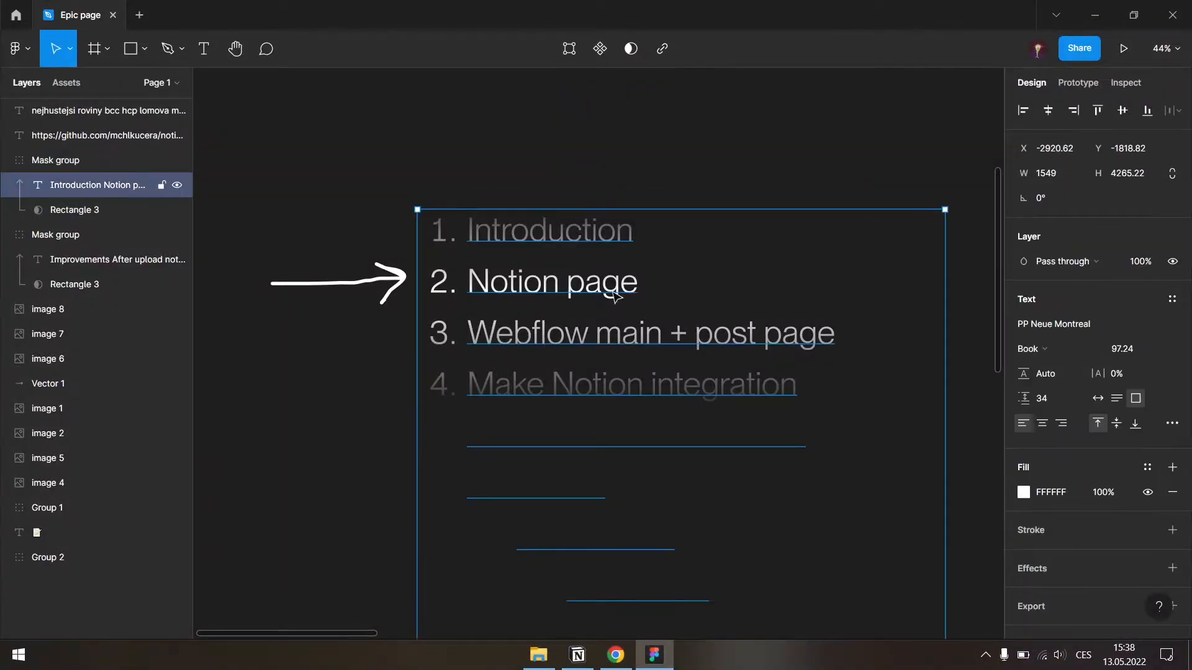
left_click_drag(899, 429, 889, 379)
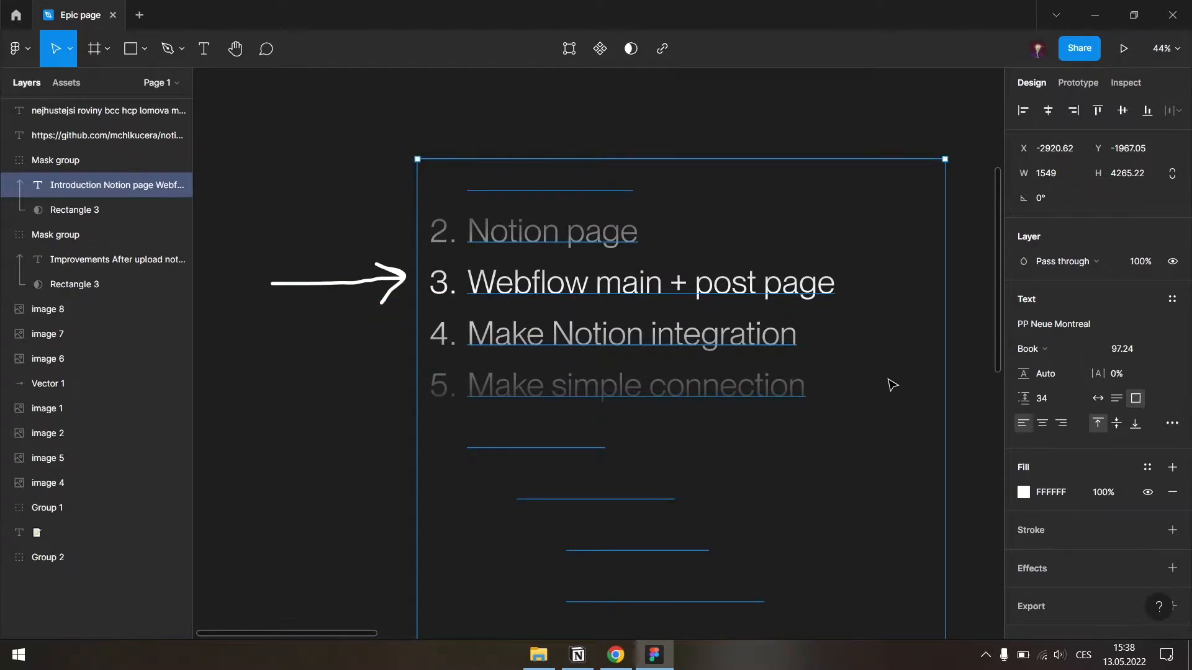
left_click(365, 376)
- Switch to the Block project's Webflow Designer in the browser and look over the home page layout
key("alt+Tab")
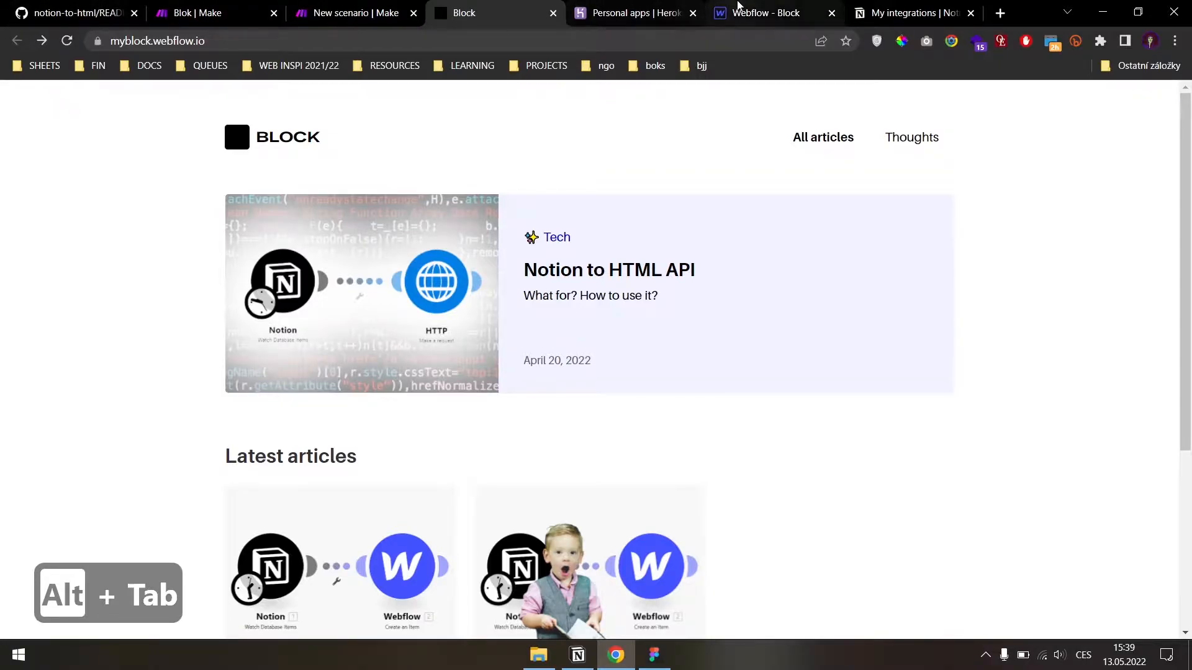
left_click(767, 12)
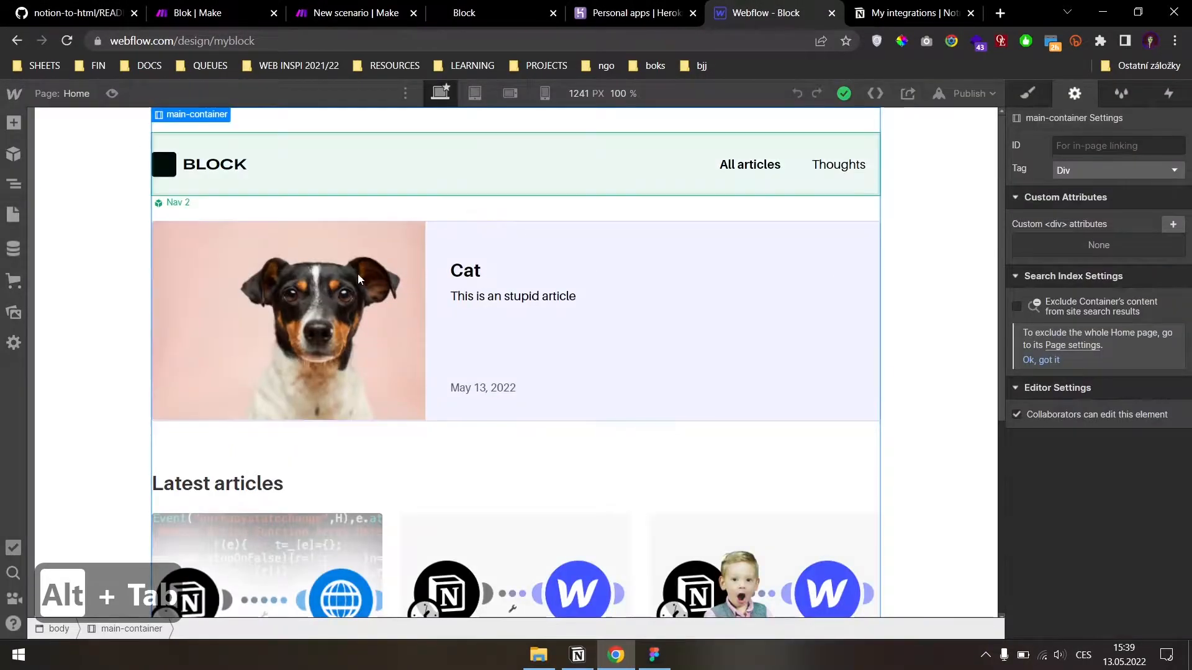
scroll(383, 556, "down", 5)
scroll(383, 557, "up", 5)
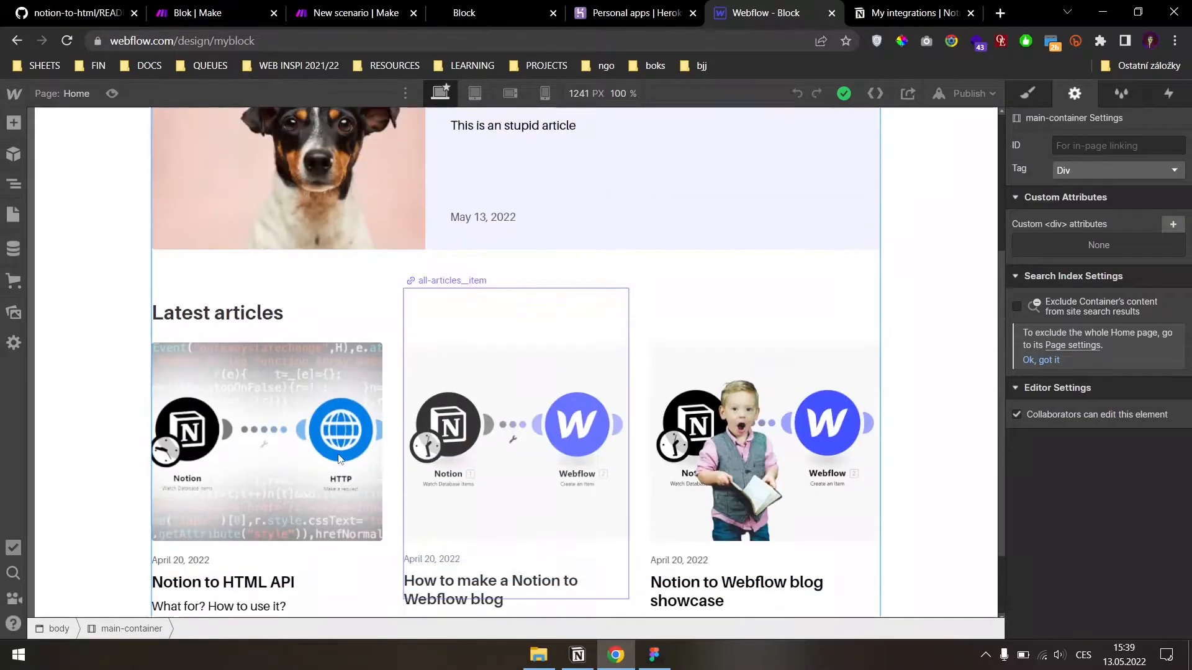
- Create a new static page named "Epic blog" with no parent folder
left_click(13, 214)
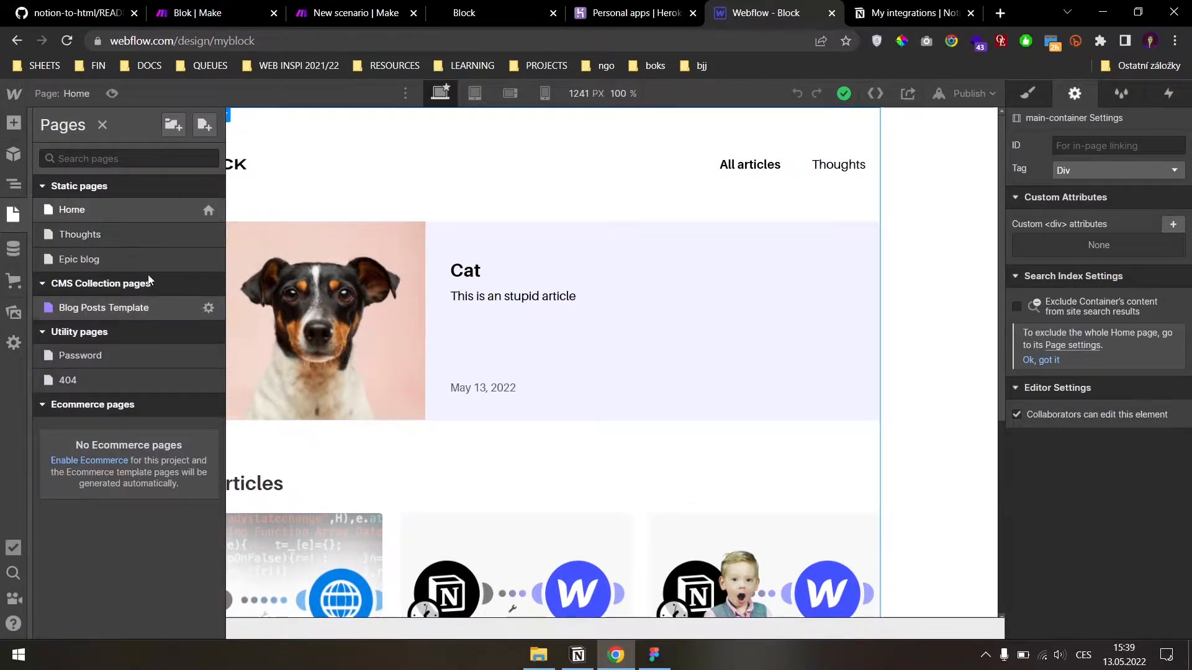
left_click(199, 128)
left_click(206, 128)
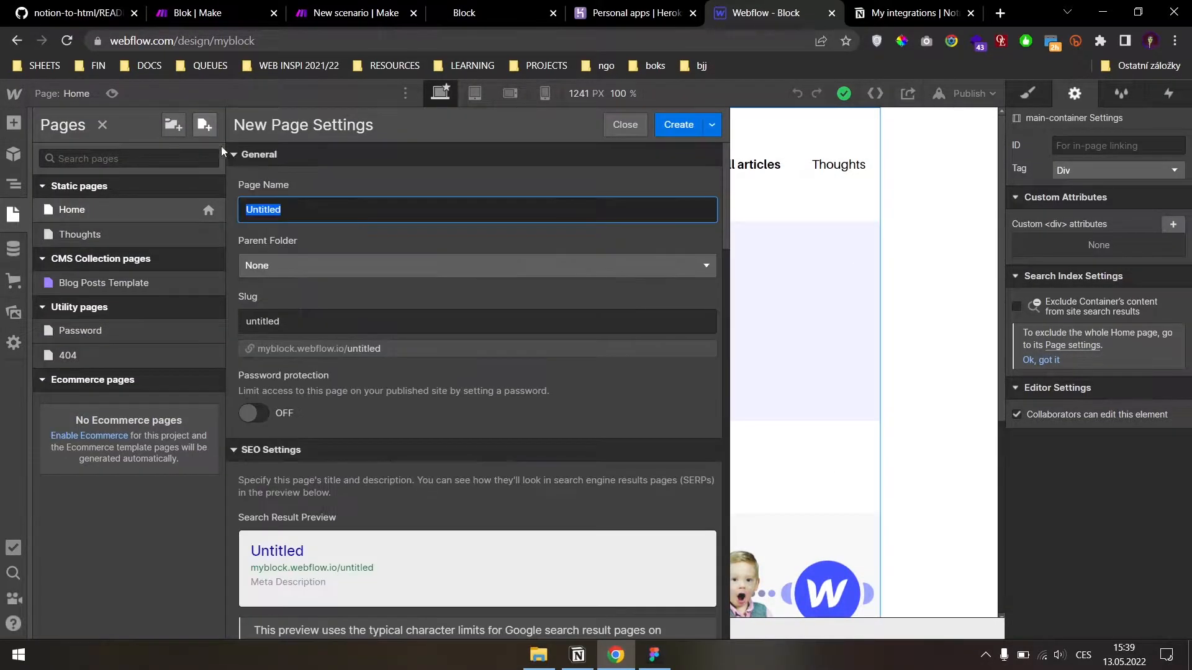
type("pi")
key("BackSpace")
key("BackSpace")
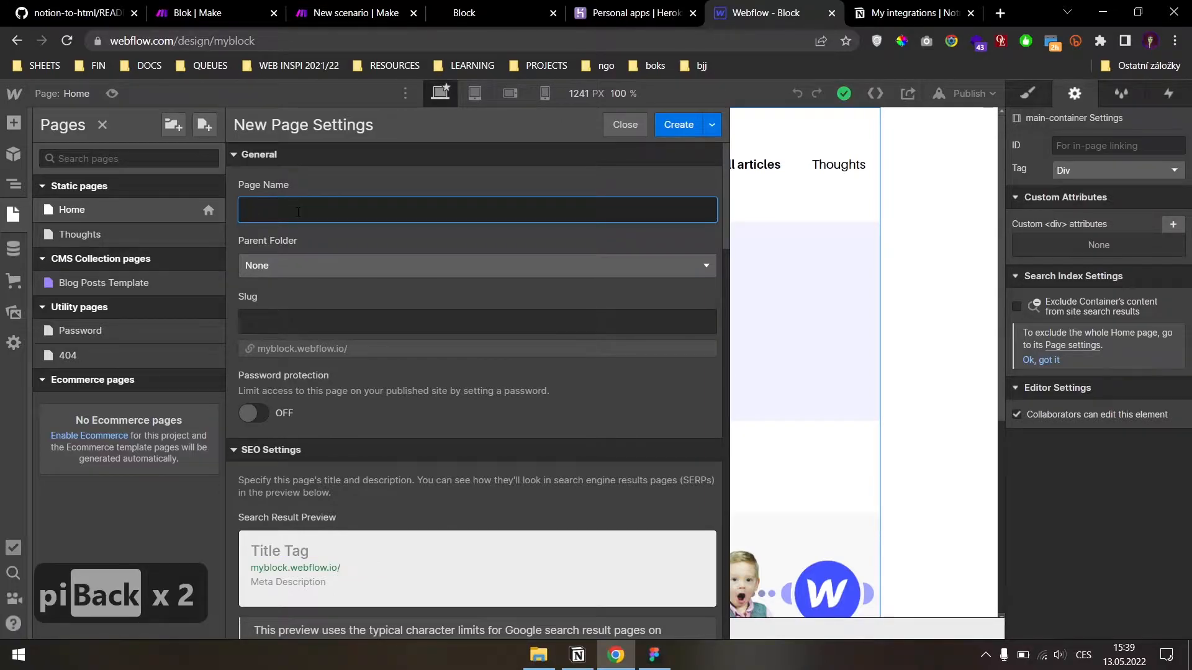
type("Epic blog")
left_click(679, 125)
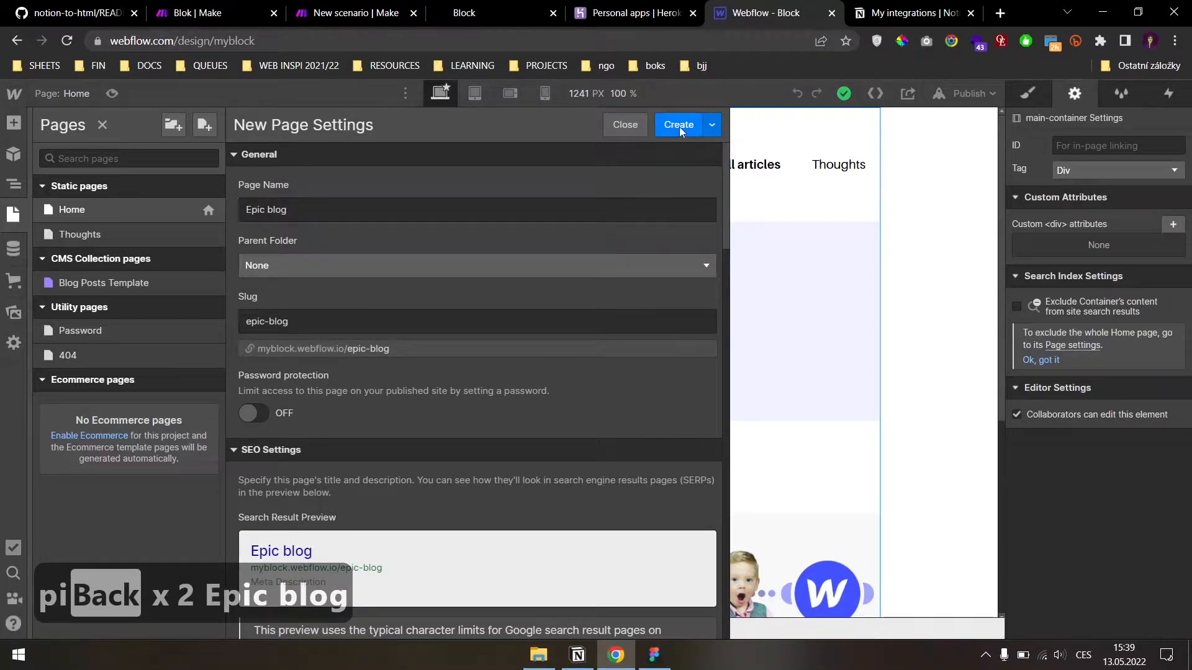
key("super")
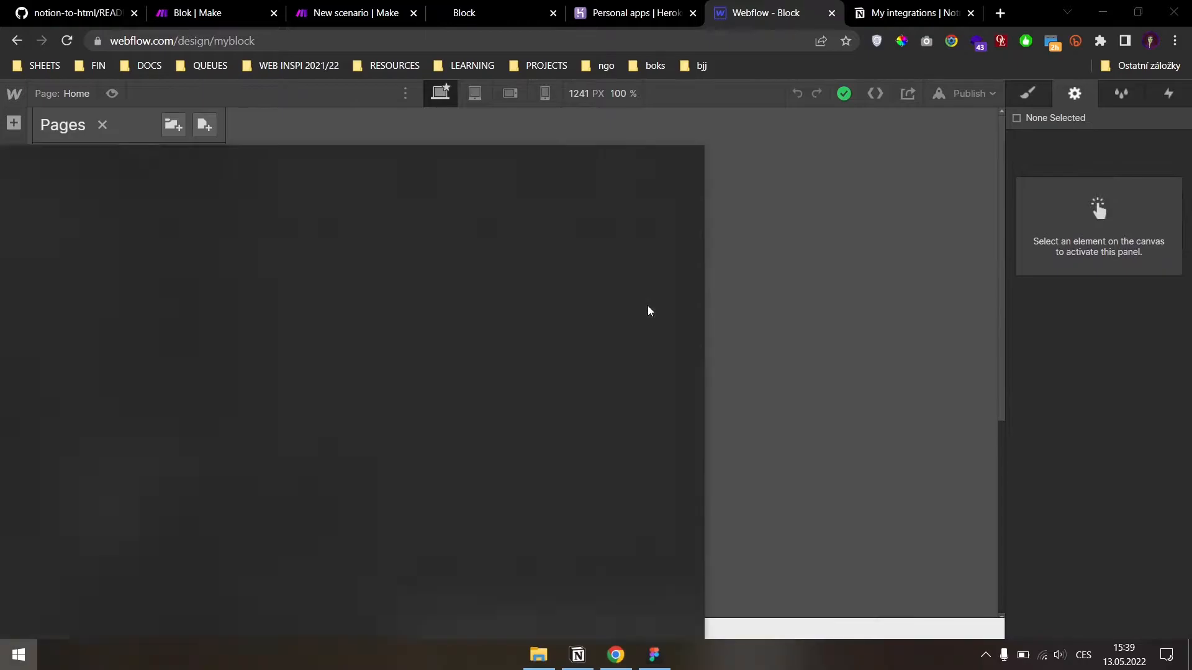
key("Escape")
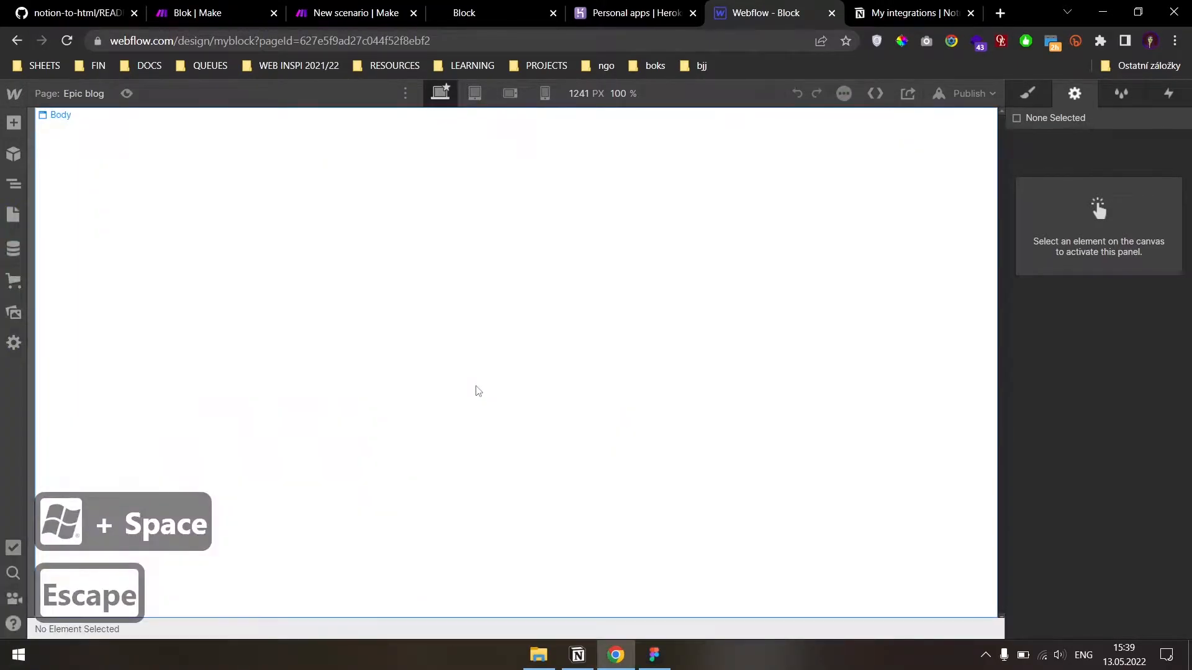
- Apply the existing "body" class to the Epic blog page's Body element
left_click(478, 391)
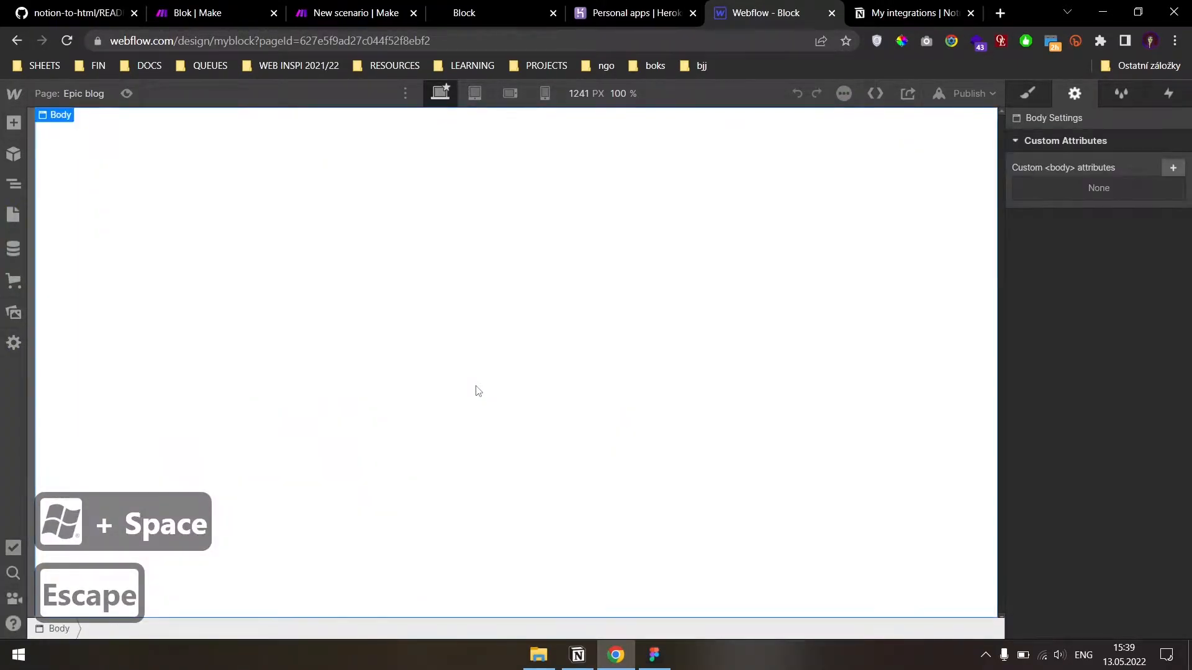
left_click(1029, 95)
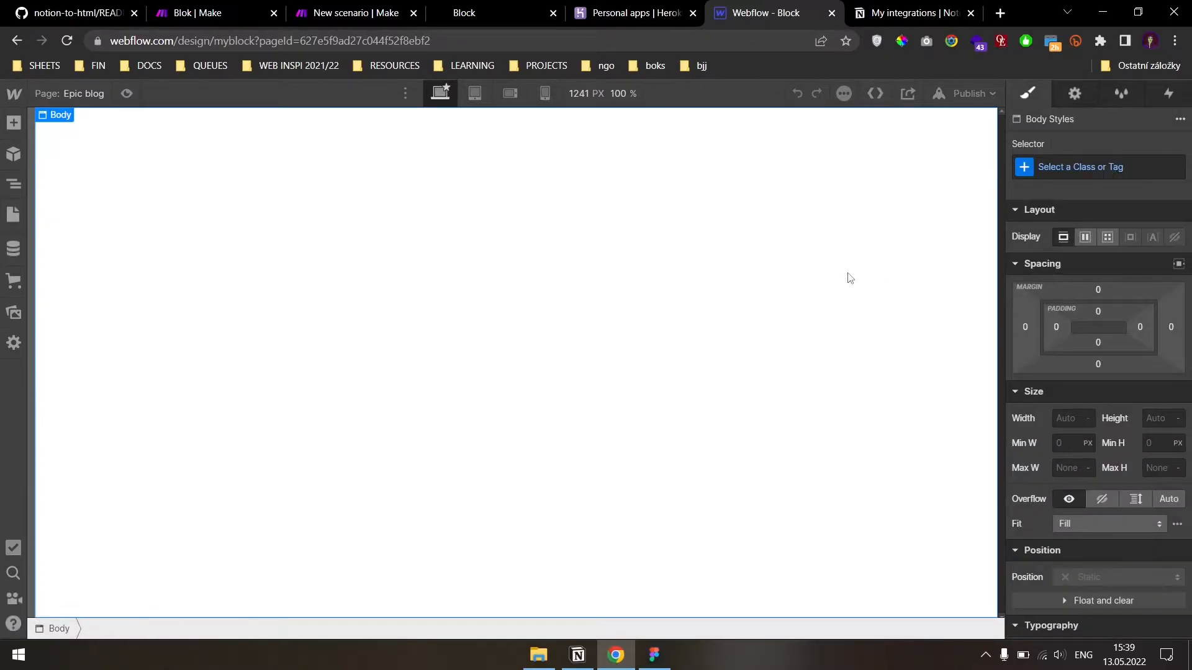
key("ctrl+k")
key("Escape")
key("ctrl+Return")
type("bod")
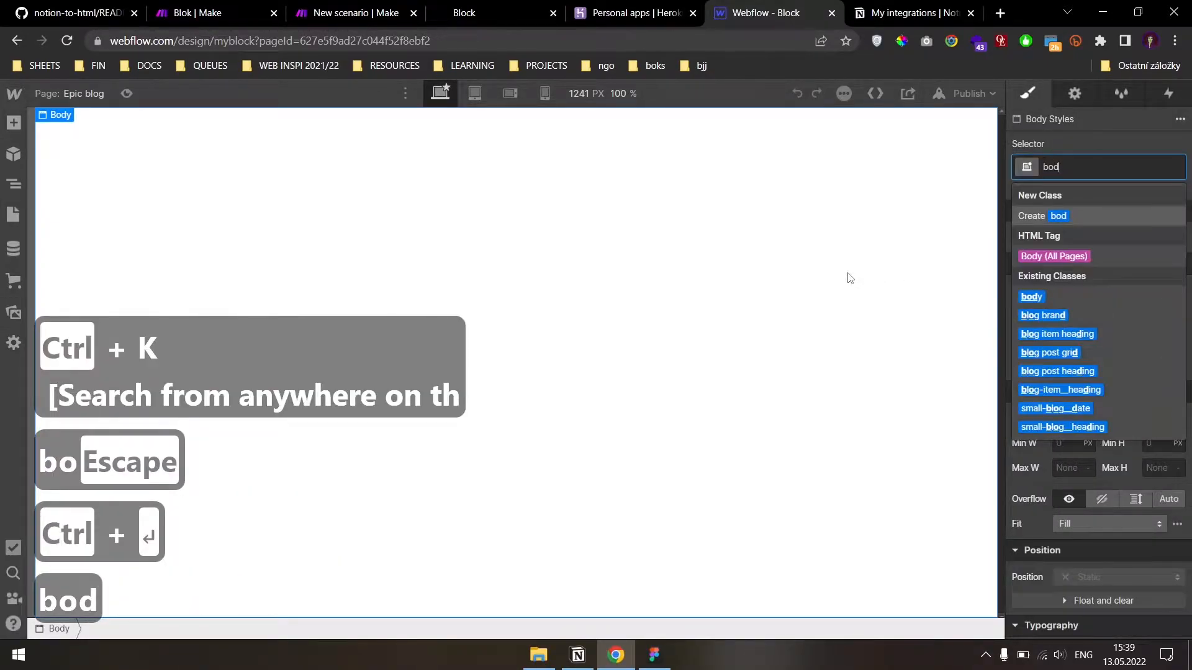
type("y")
key("Down")
key("Down")
key("Return")
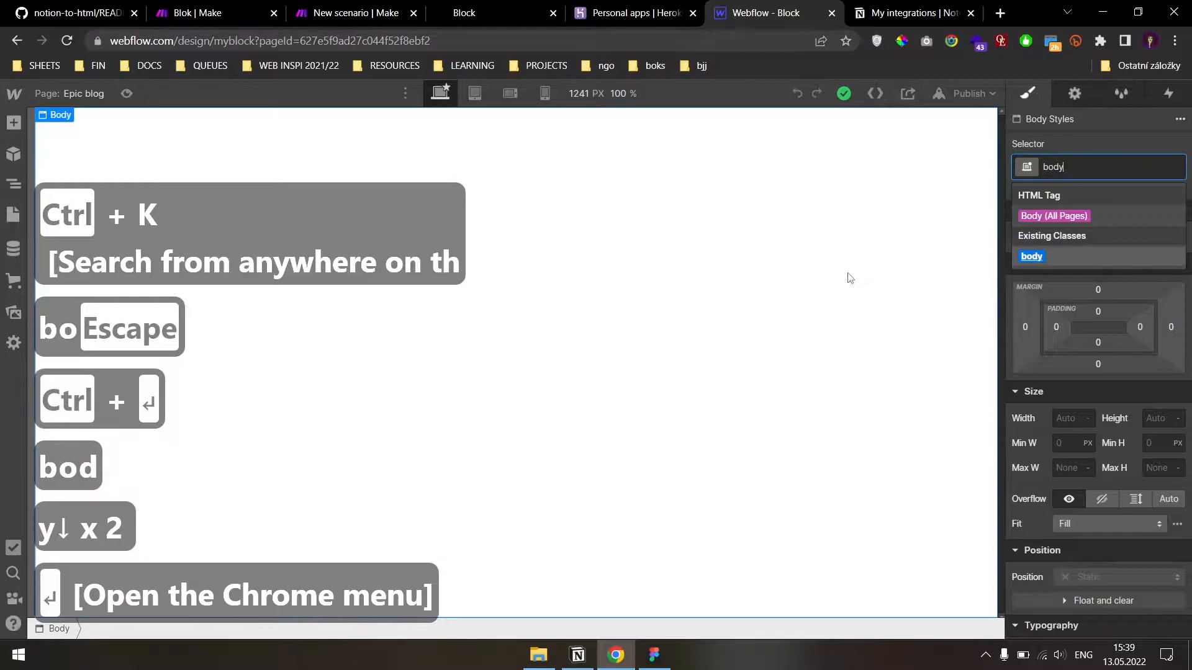
- Add a Container element inside the body and give it the existing "container" class
key("ctrl+k")
type("contain")
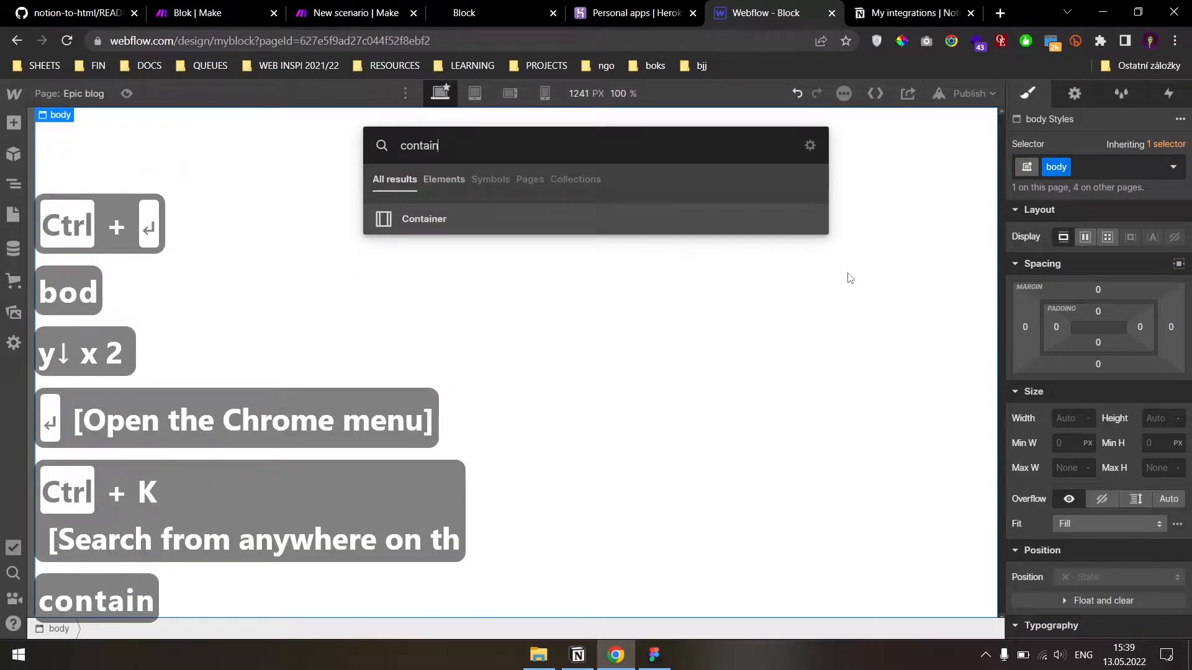
key("Return")
key("ctrl+Return")
type("conta")
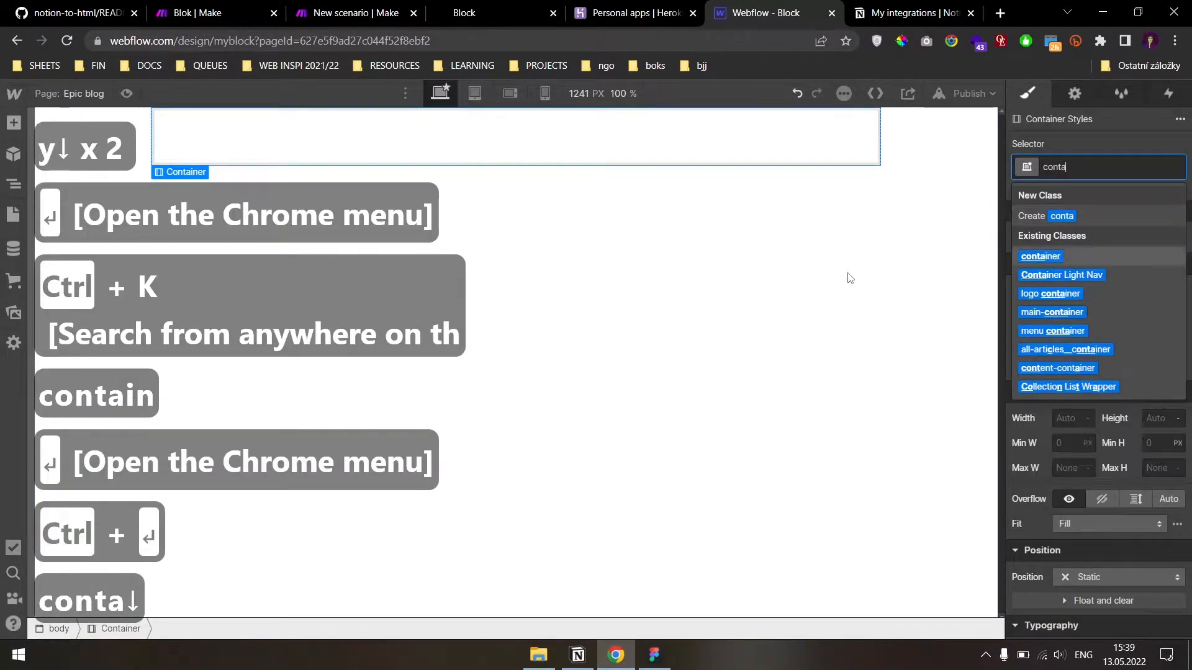
key("Down")
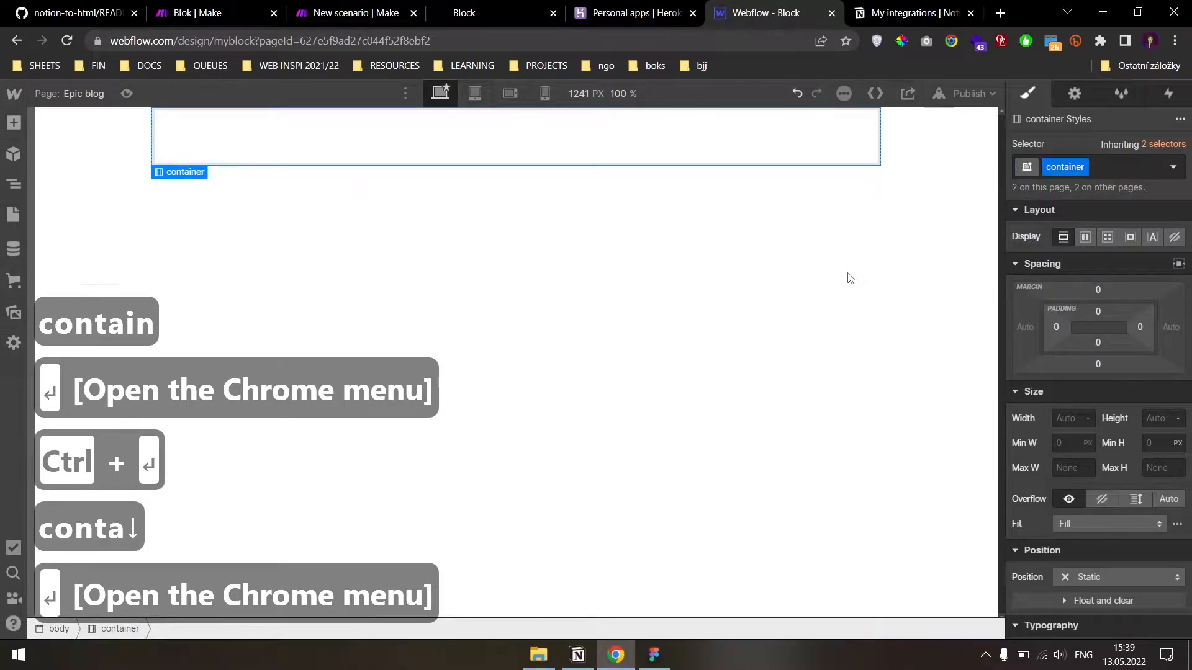
- Add an H1 heading inside the container with the text "My epic blog"
key("ctrl+k")
type("gead")
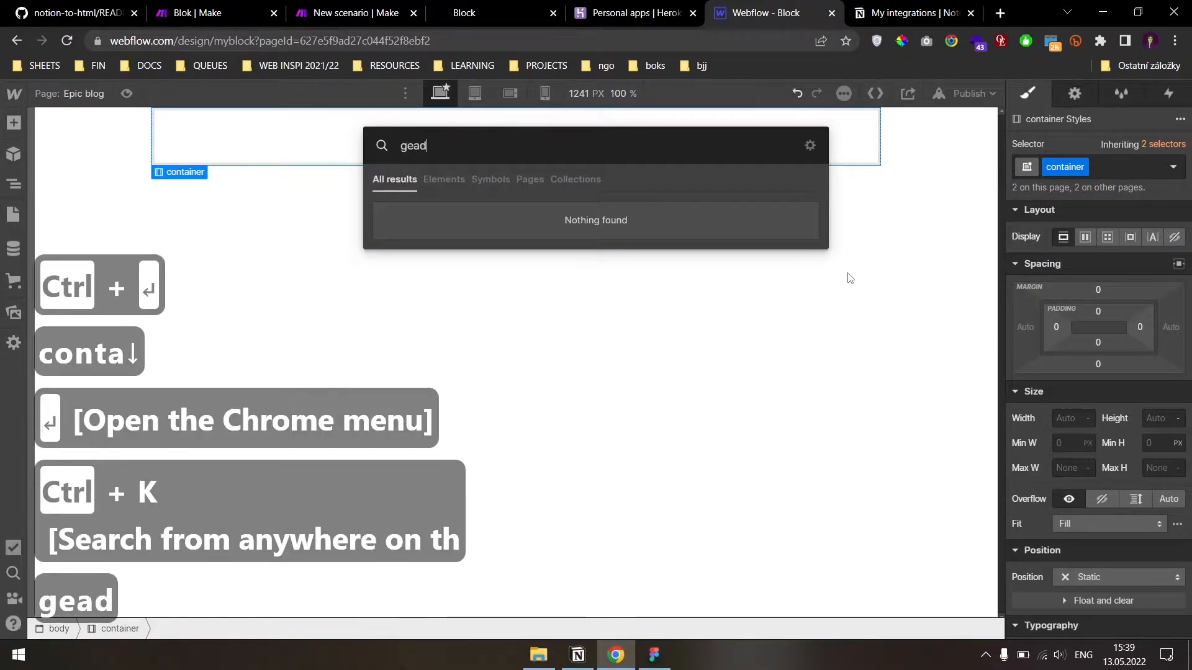
key("ctrl+a")
type("head")
key("Return")
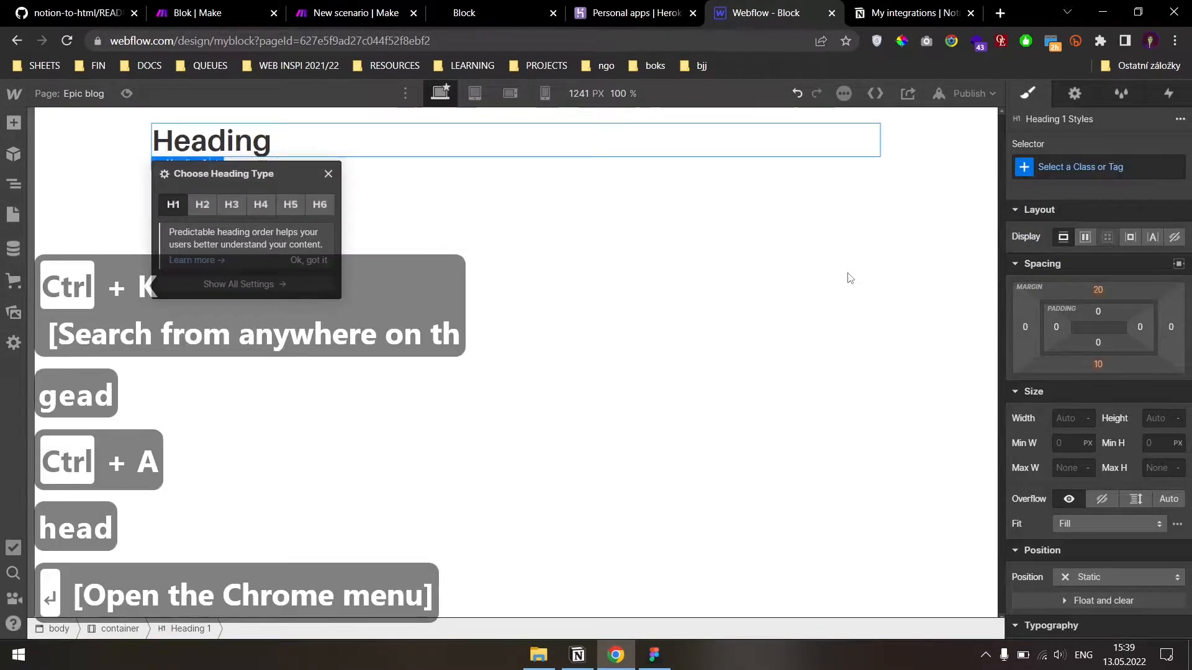
key("Return")
key("ctrl+a")
type("My epic blog")
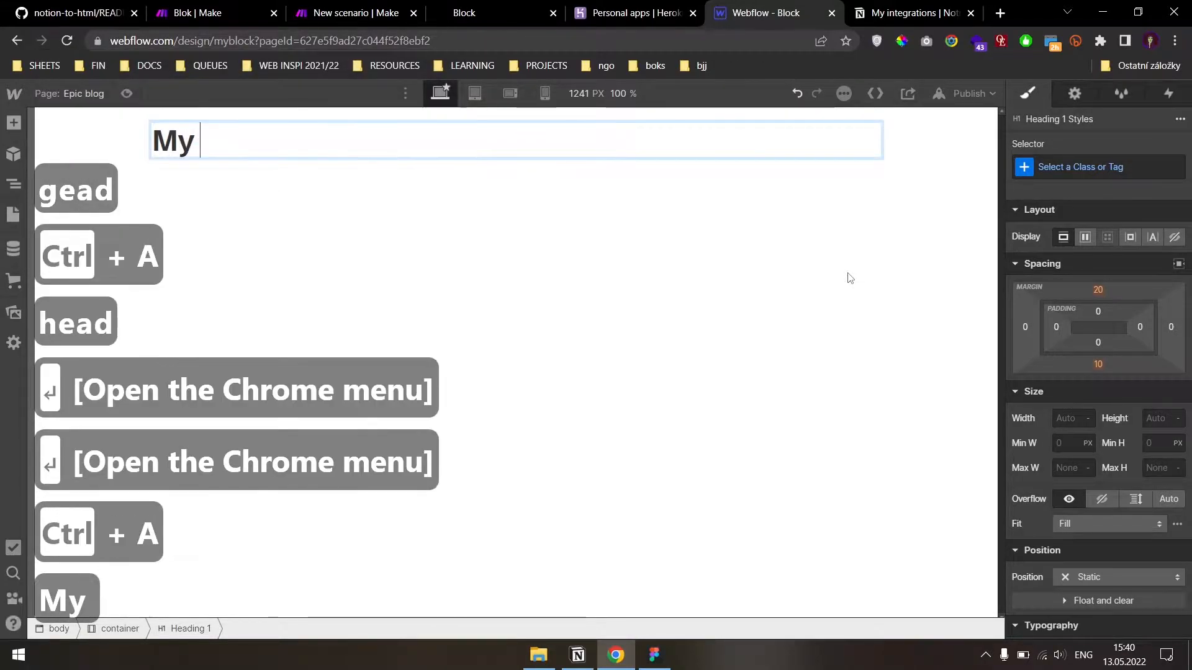
key("Escape")
- Add a Collection List below the "My epic blog" heading
key("ctrl+k")
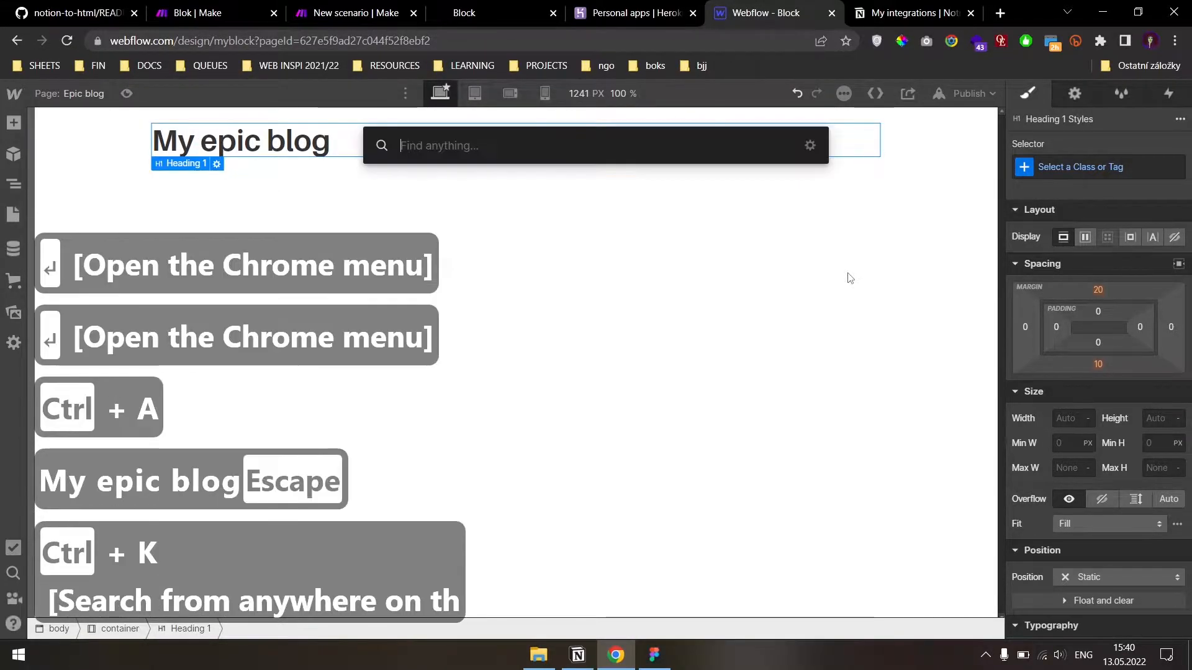
type("coll")
key("Return")
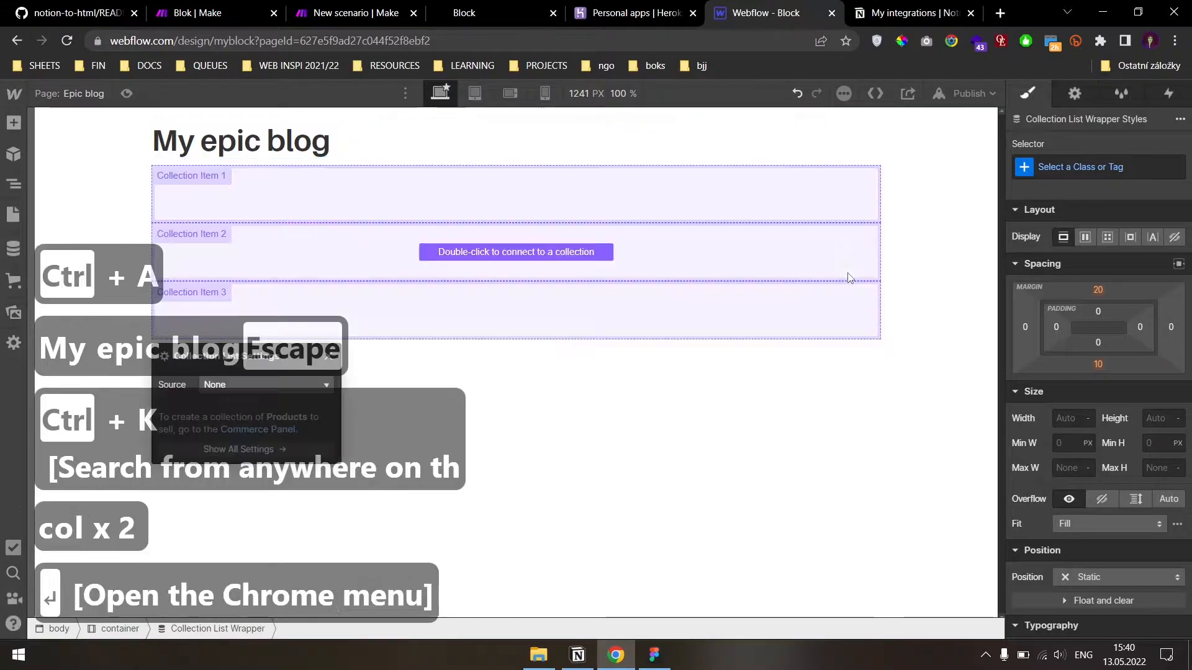
- Create the class "epic collection list" on the Collection List Wrapper and set its top margin to 38 px
left_click(1096, 165)
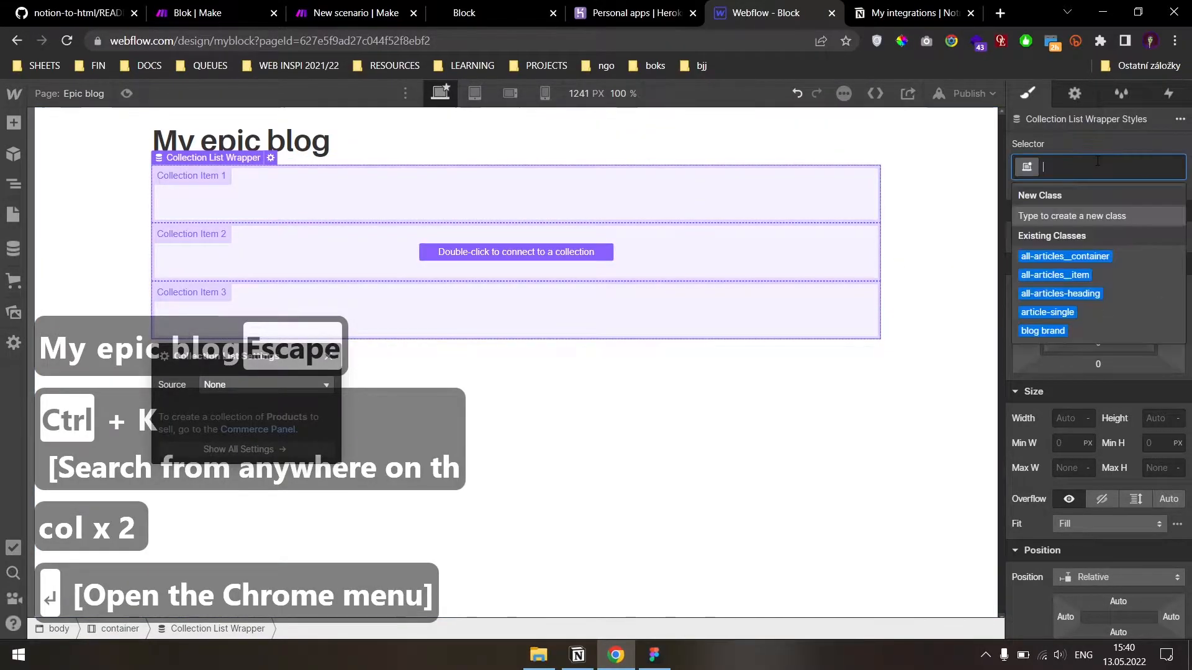
type("epic collection list")
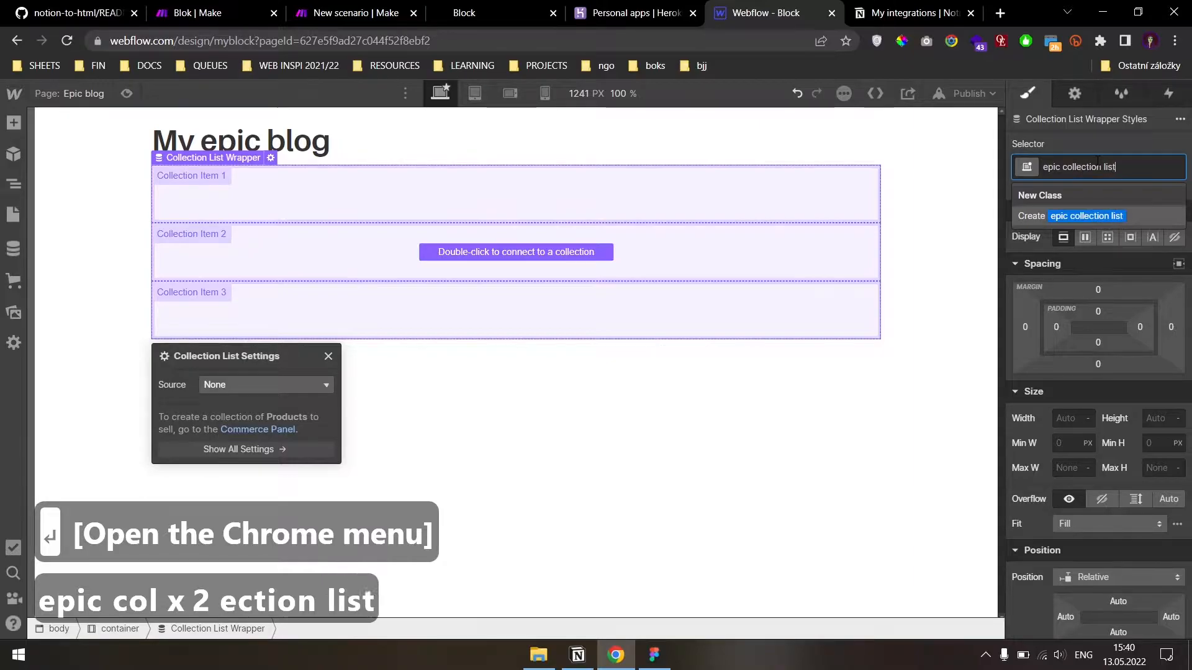
key("Return")
left_click_drag(1094, 302, 1101, 266)
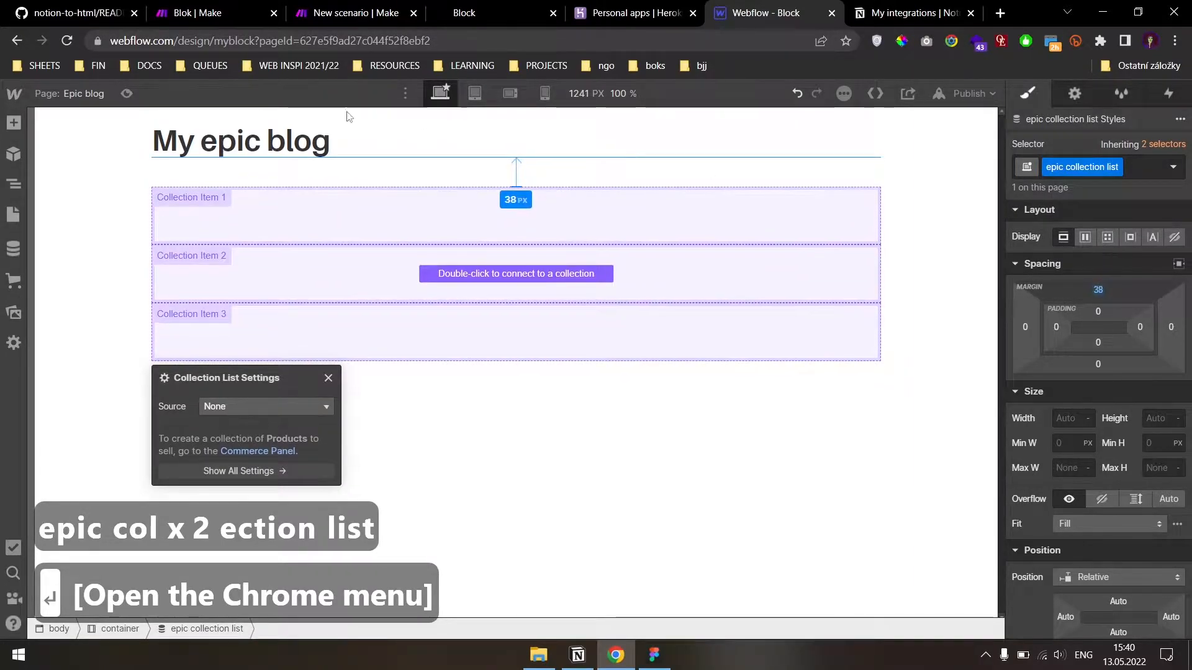
- Create the class "my epic main heading" on the H1 heading and set its top margin to 53 px
left_click(258, 136)
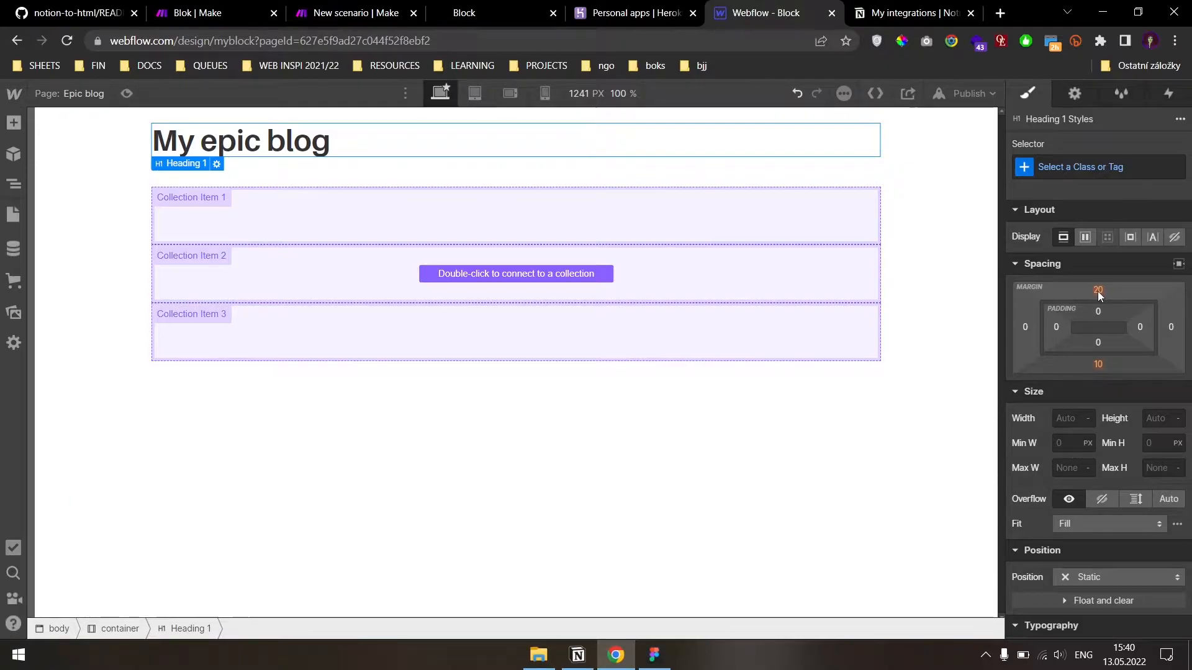
key("ctrl+Return")
type("my epic main heading")
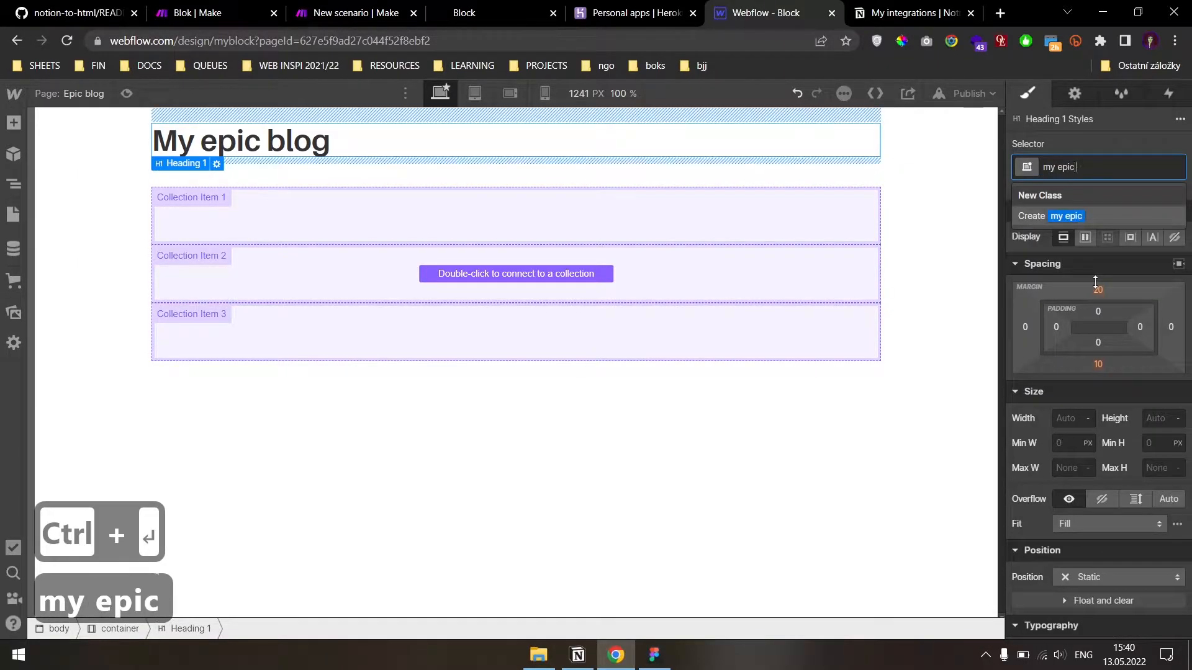
key("Return")
left_click_drag(1096, 282, 1108, 261)
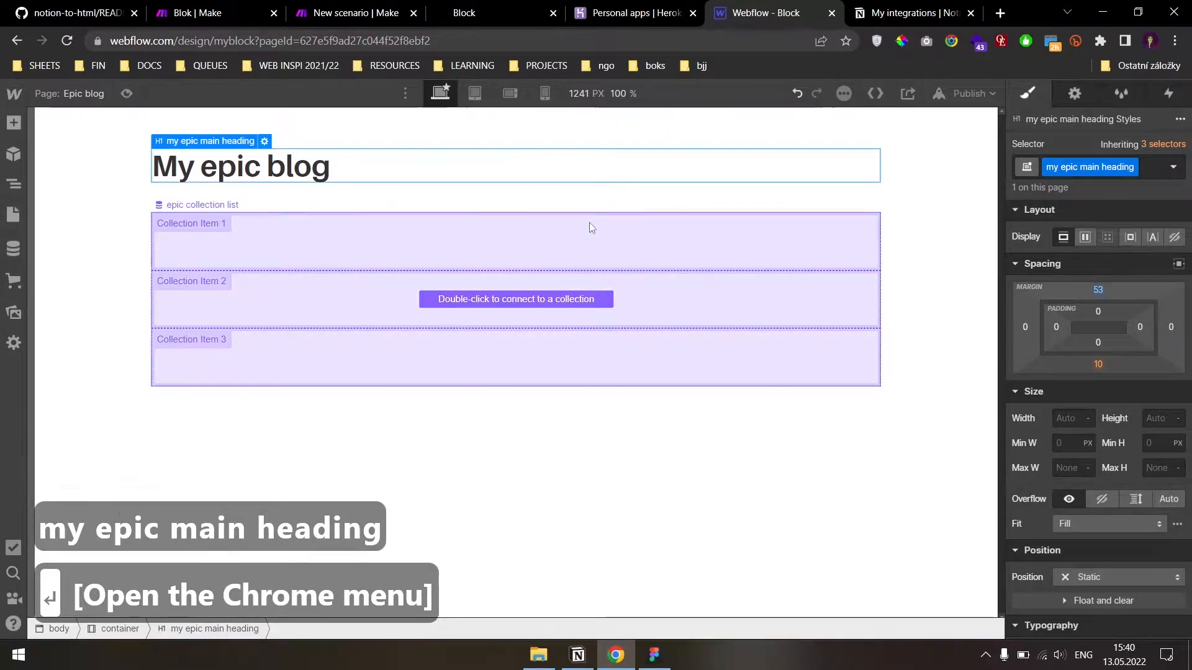
- Start a new CMS collection and name it "Epic collection"
left_click(72, 95)
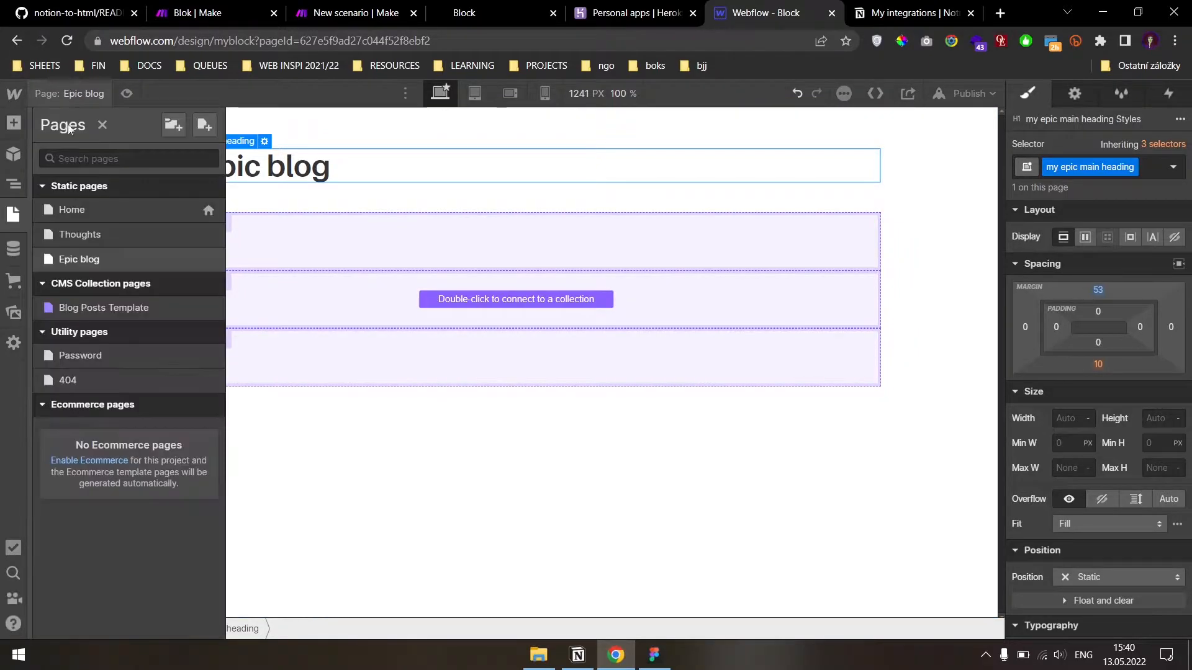
left_click(14, 249)
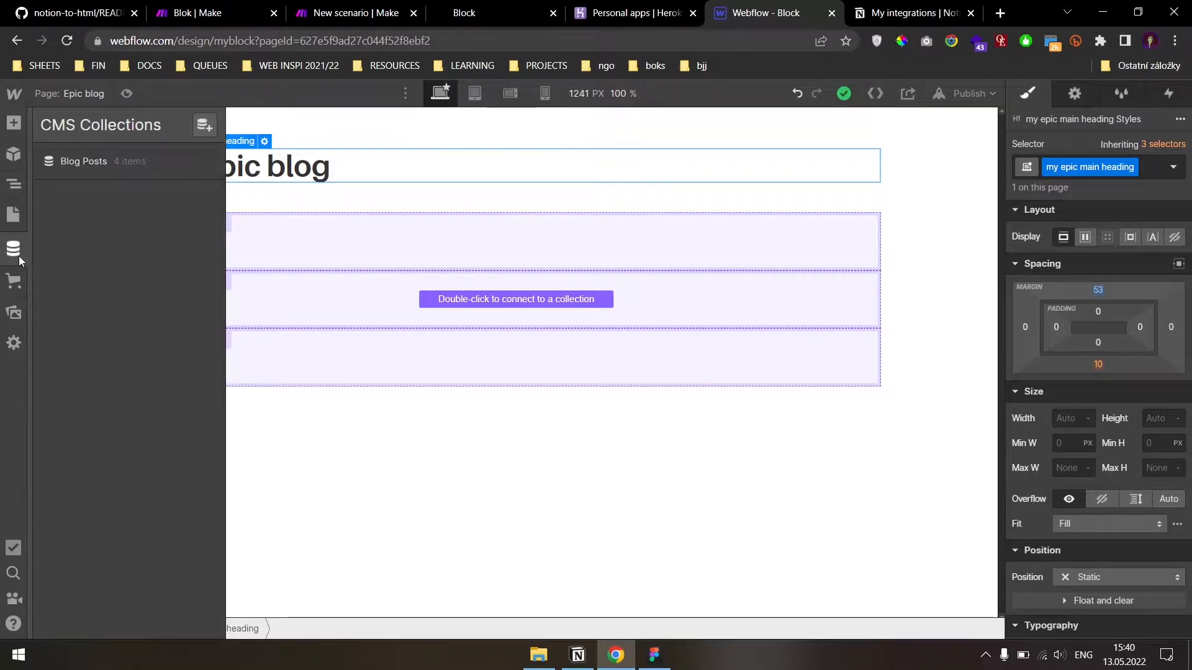
left_click(207, 128)
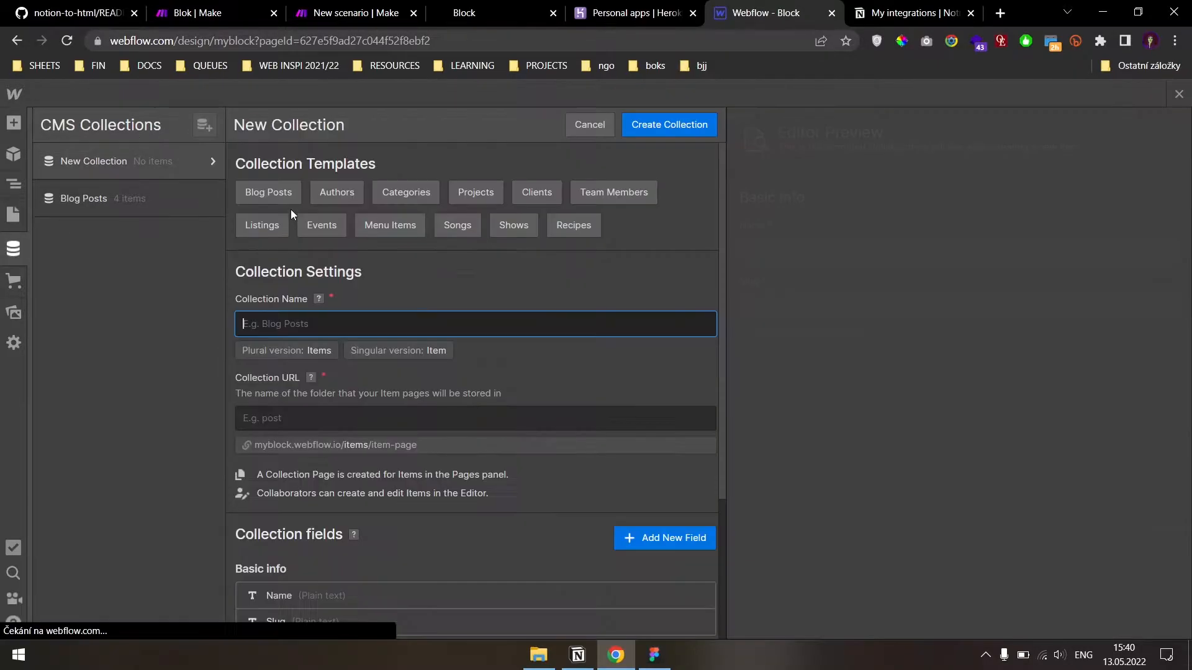
type("M")
key("BackSpace")
type("Epic ")
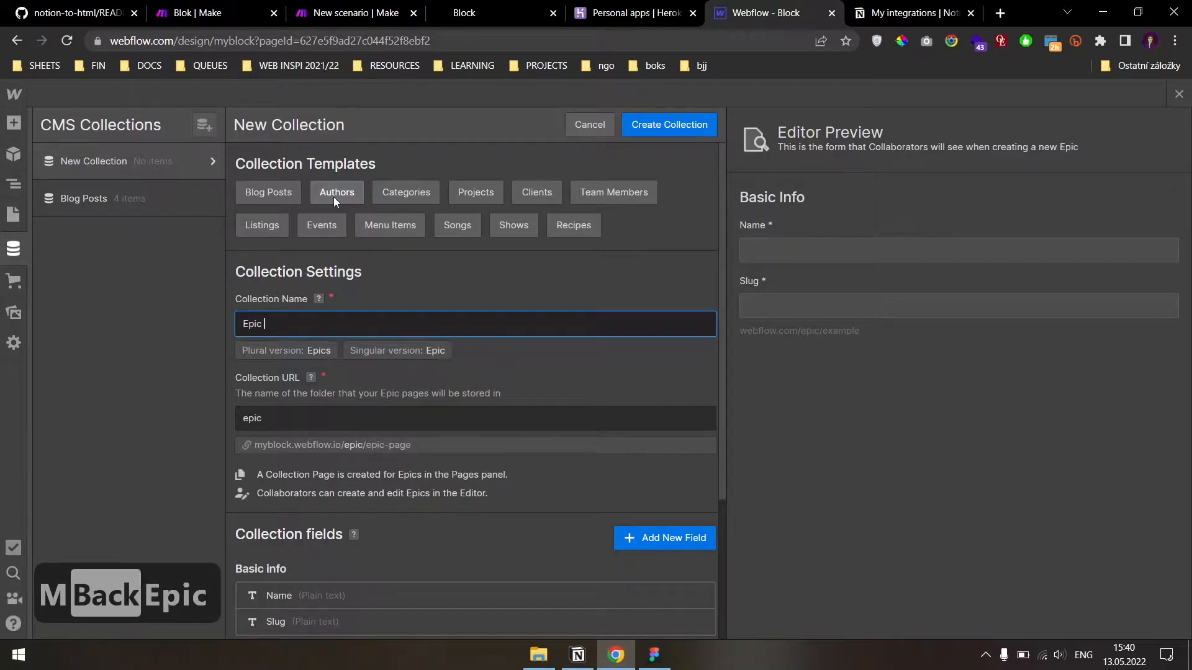
type("collection")
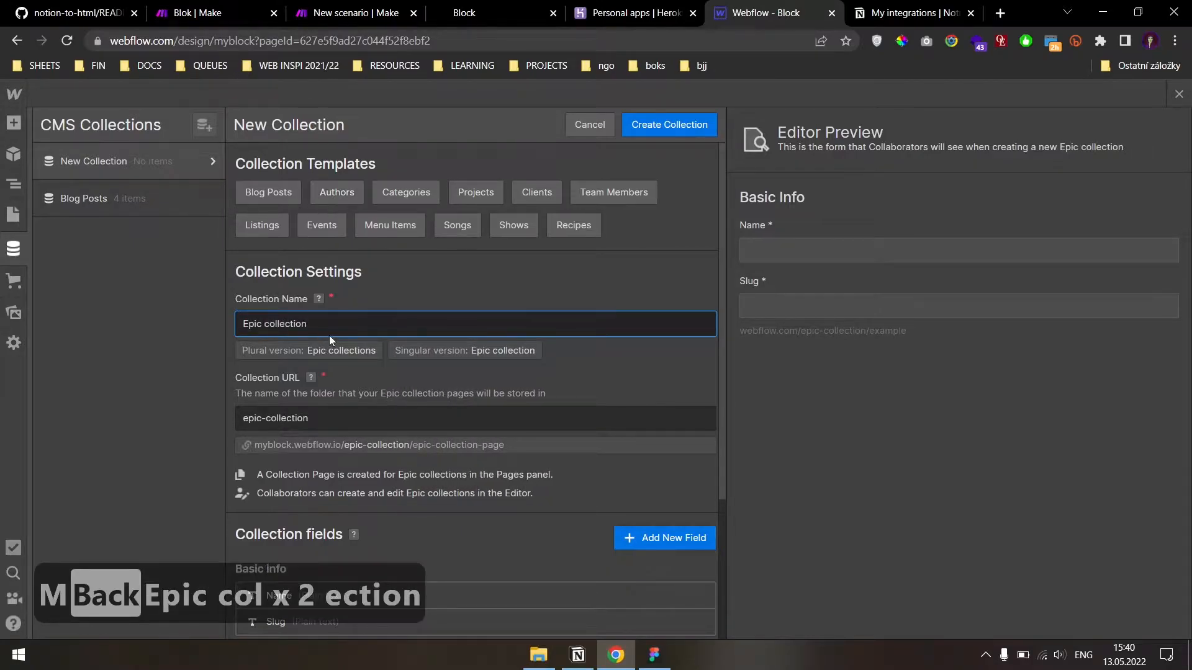
- Add a single-line plain text custom field labelled "Summary" to the new collection and save the field
scroll(307, 300, "down", 3)
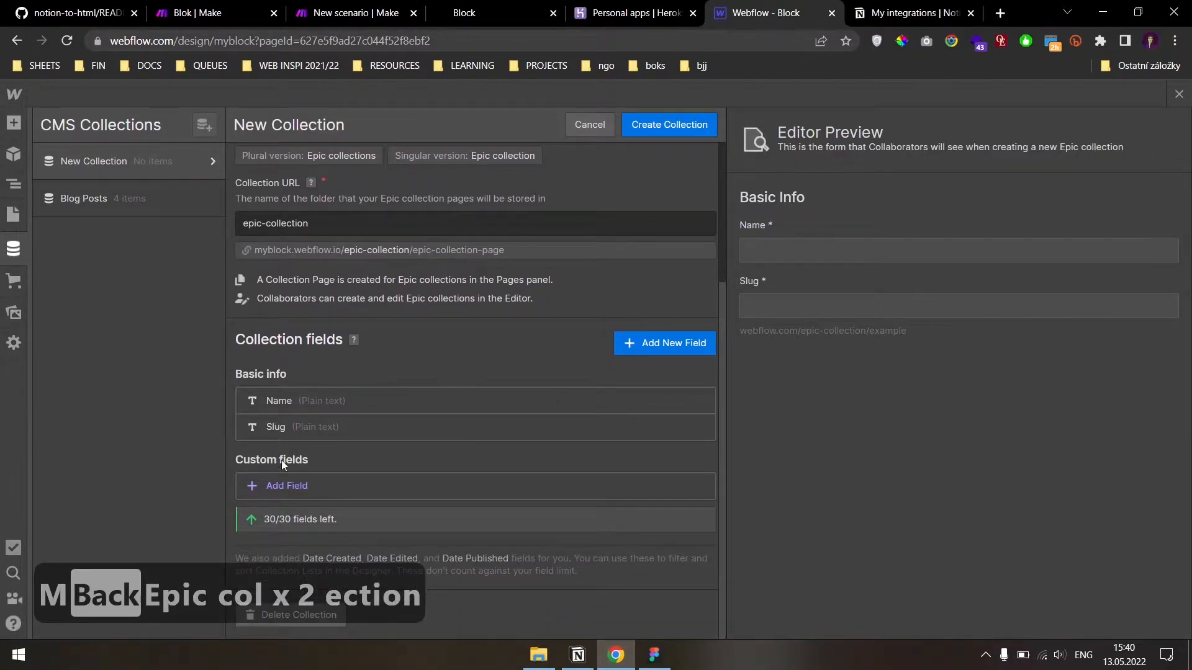
left_click(283, 489)
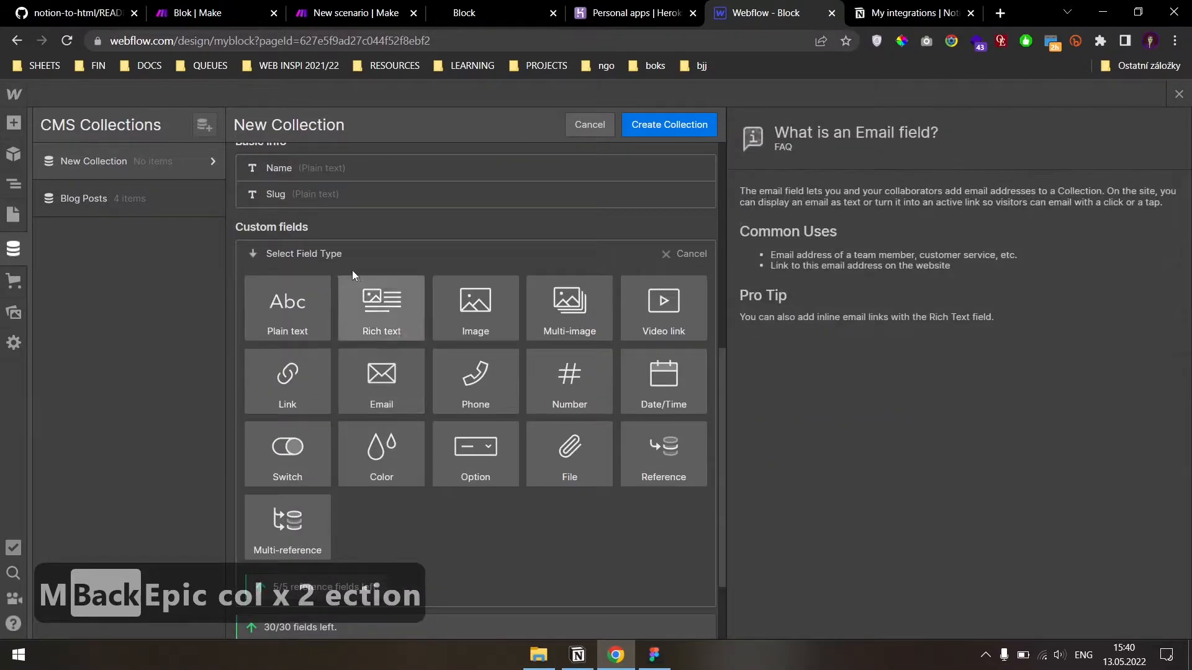
left_click(296, 301)
type("Summa")
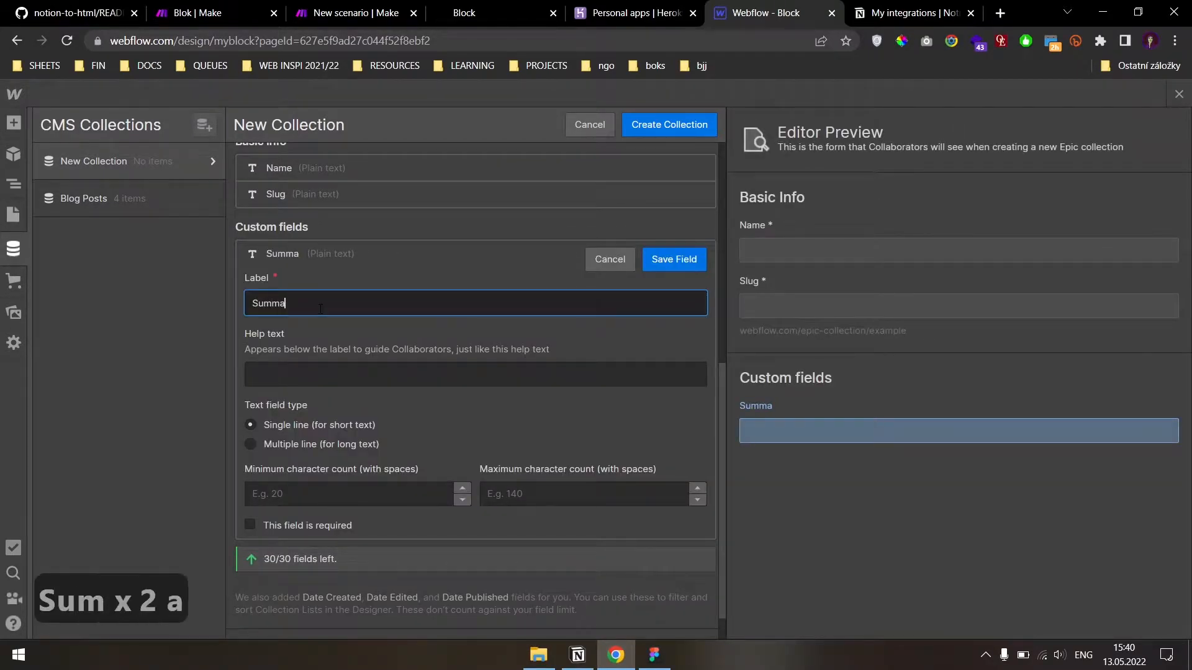
left_click(688, 255)
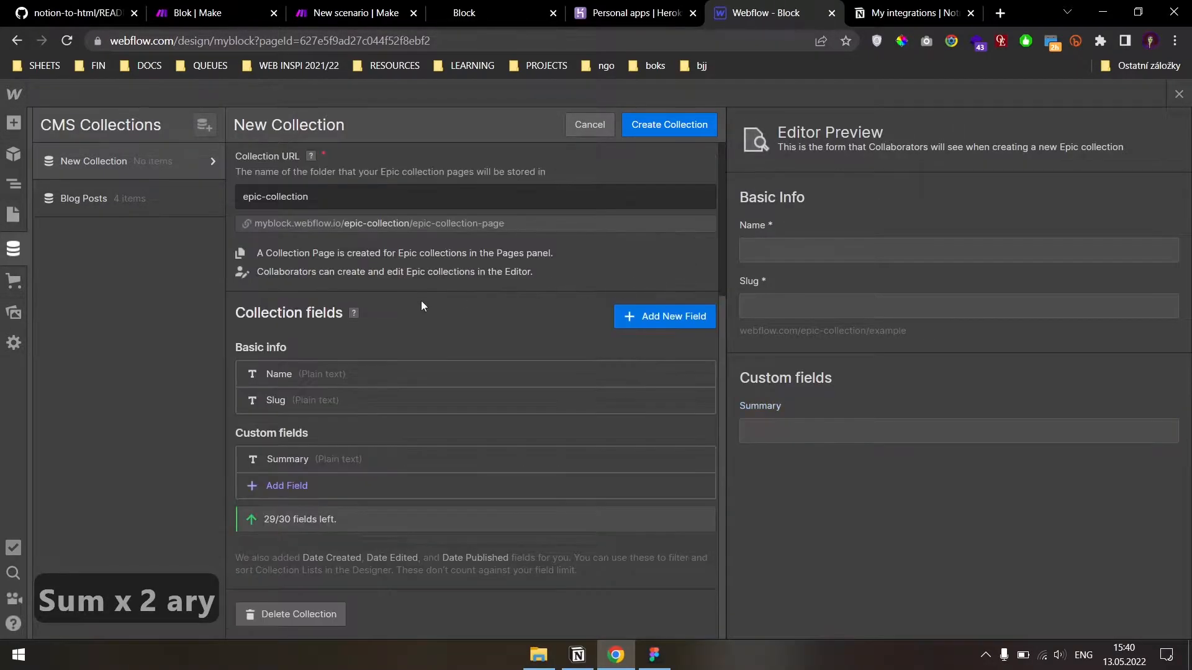
- Add an image custom field labelled "Thumbnail image" to the new collection and save the field
left_click(293, 482)
left_click(475, 465)
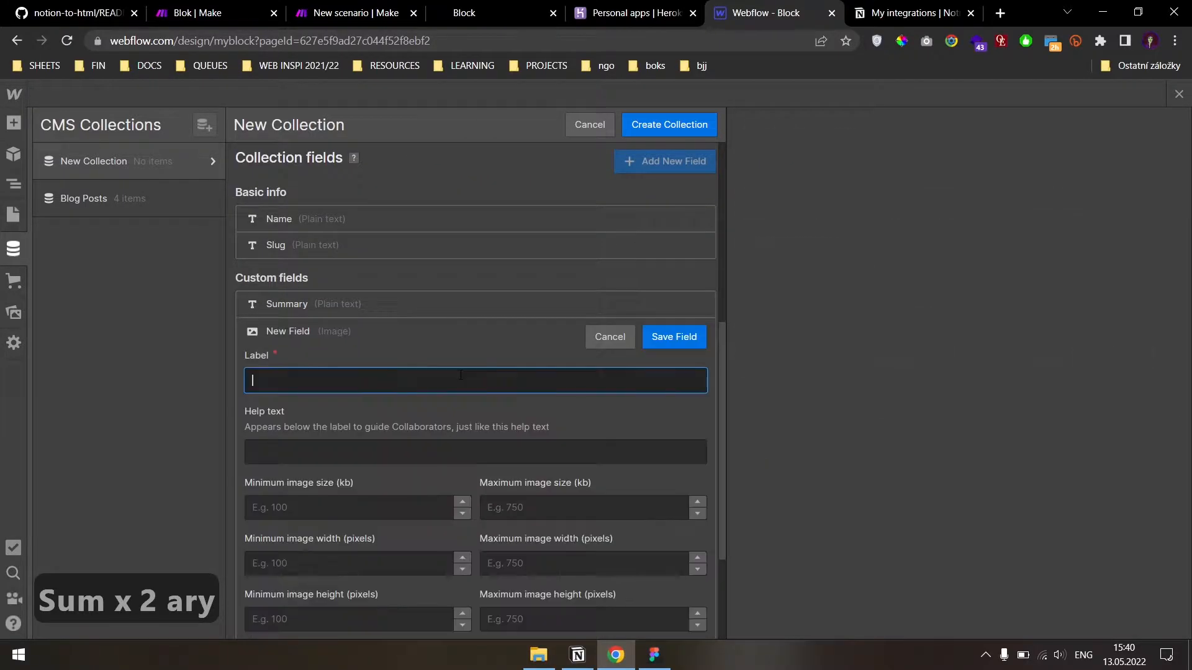
type("T")
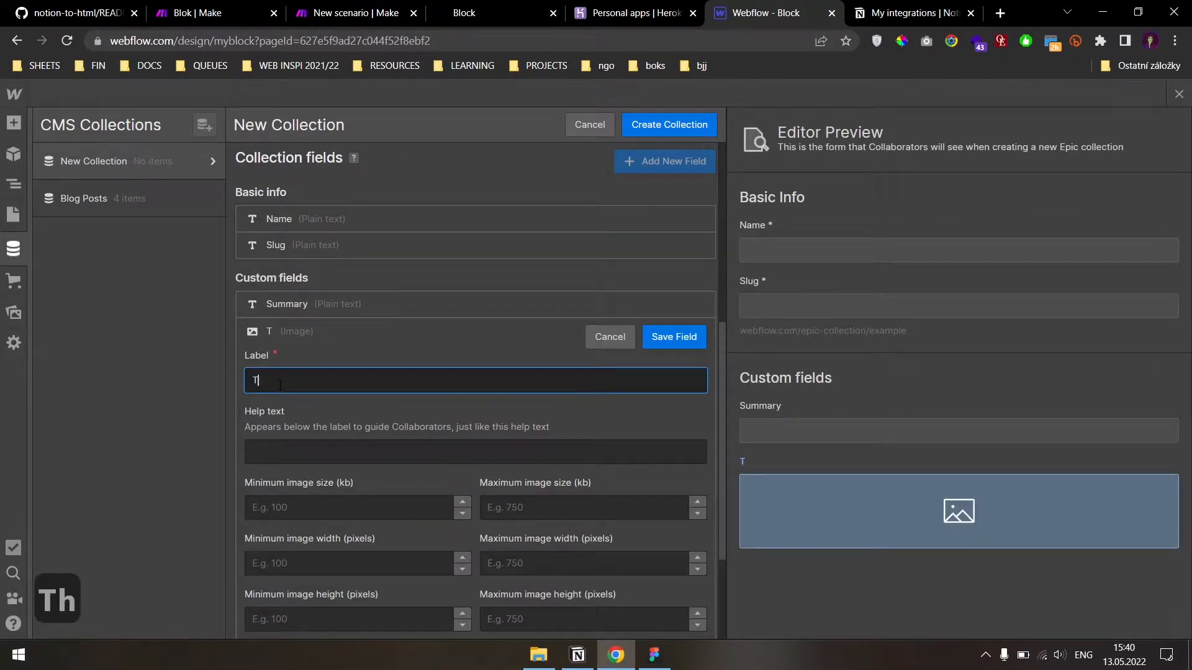
type("humbnail image")
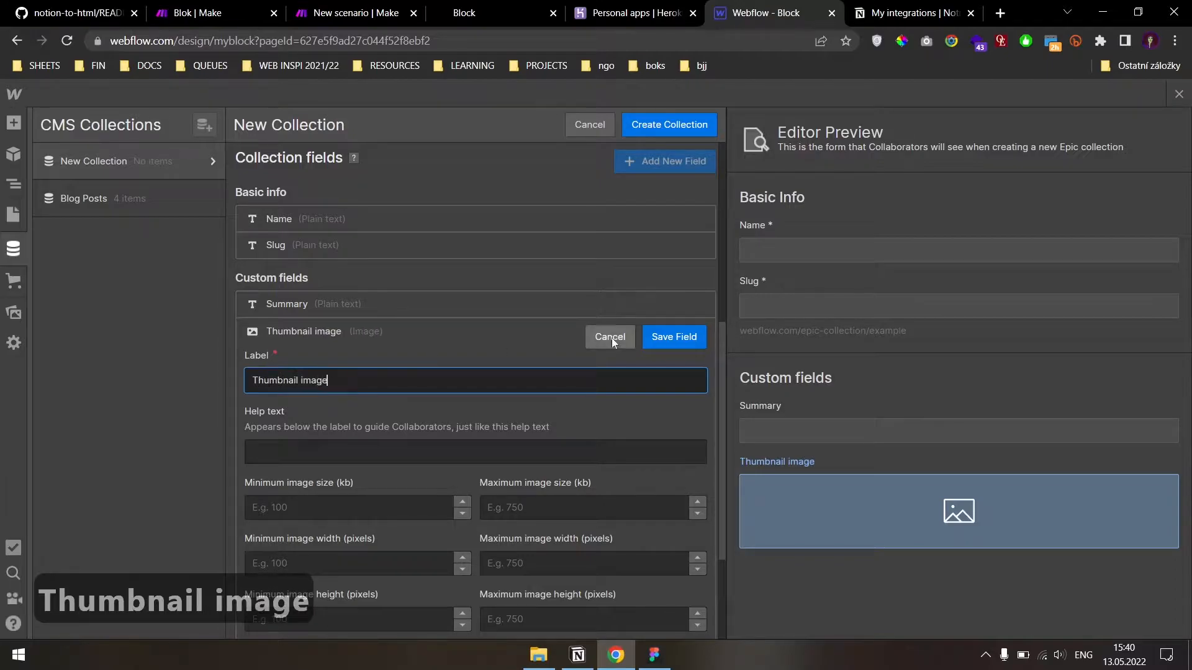
left_click(680, 335)
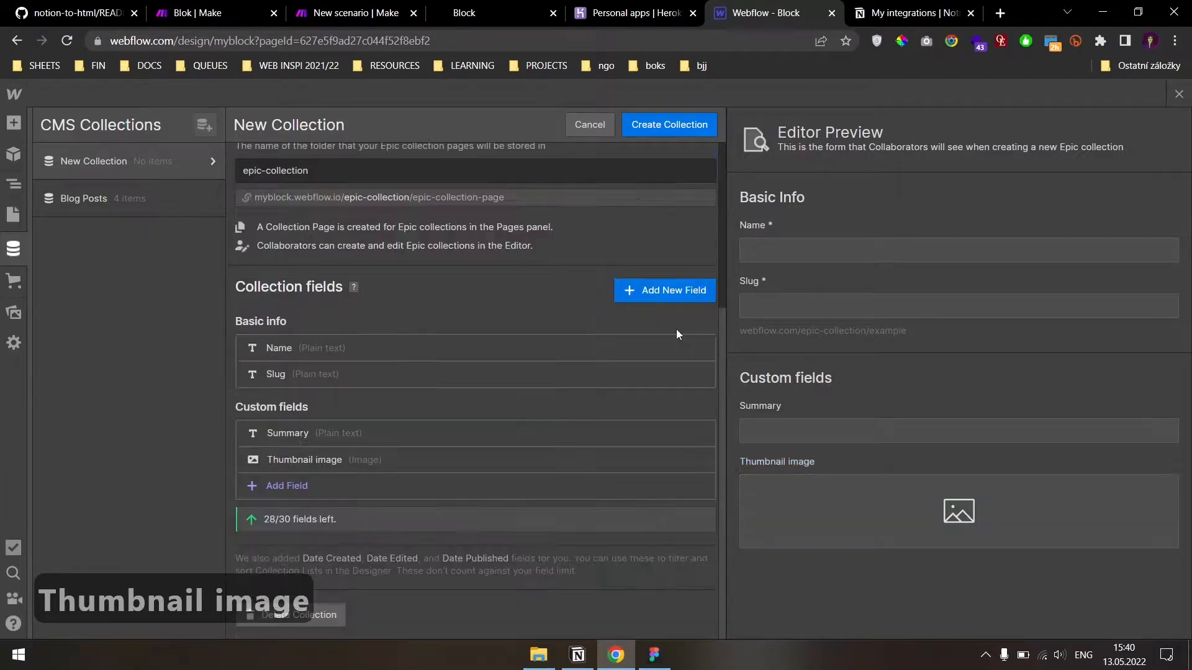
- Add and save a rich text custom field labelled "Content", and create the collection
left_click(301, 489)
scroll(348, 460, "down", 3)
left_click(383, 303)
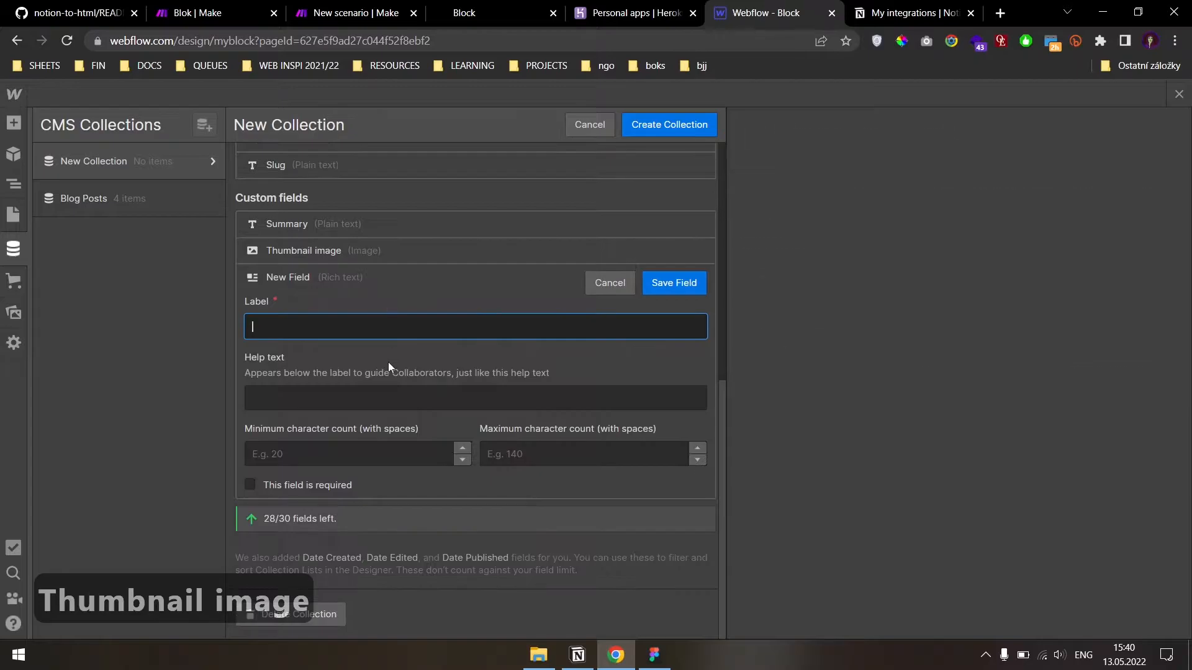
type("Content")
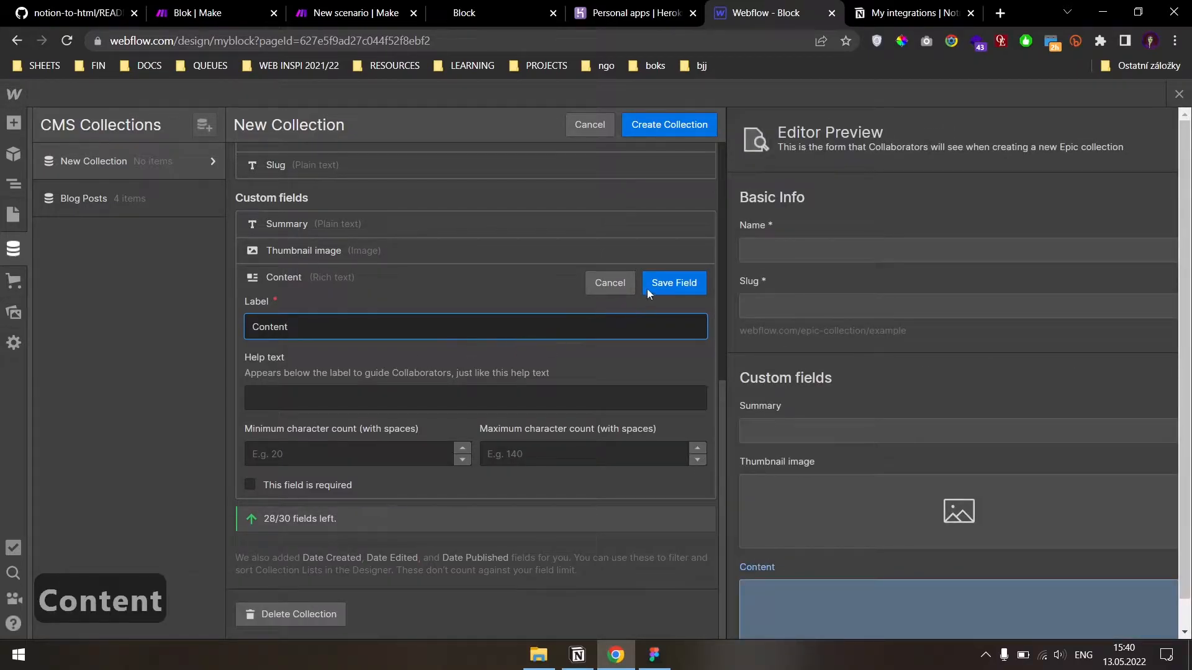
left_click(648, 286)
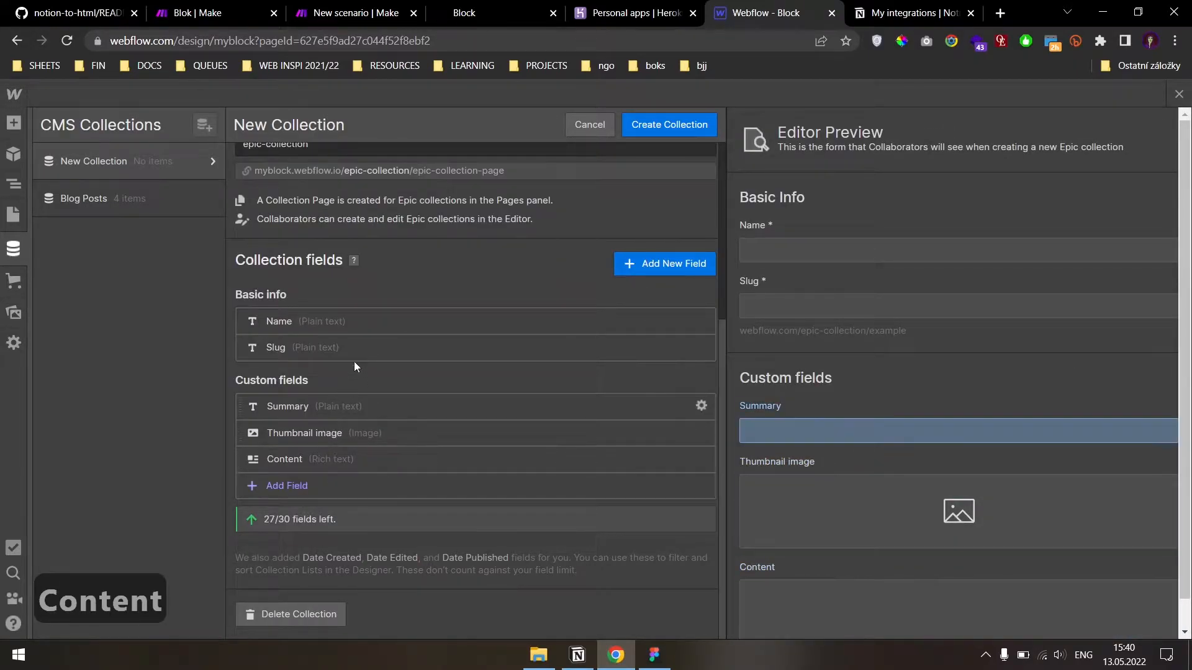
scroll(367, 434, "up", 5)
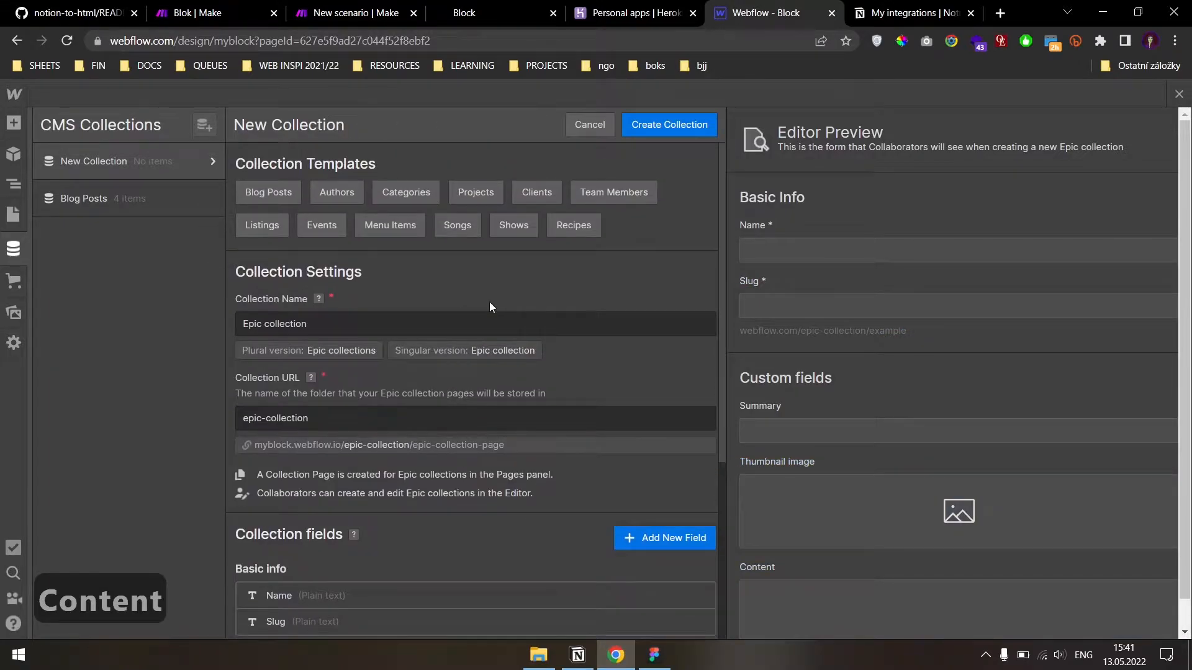
left_click(660, 126)
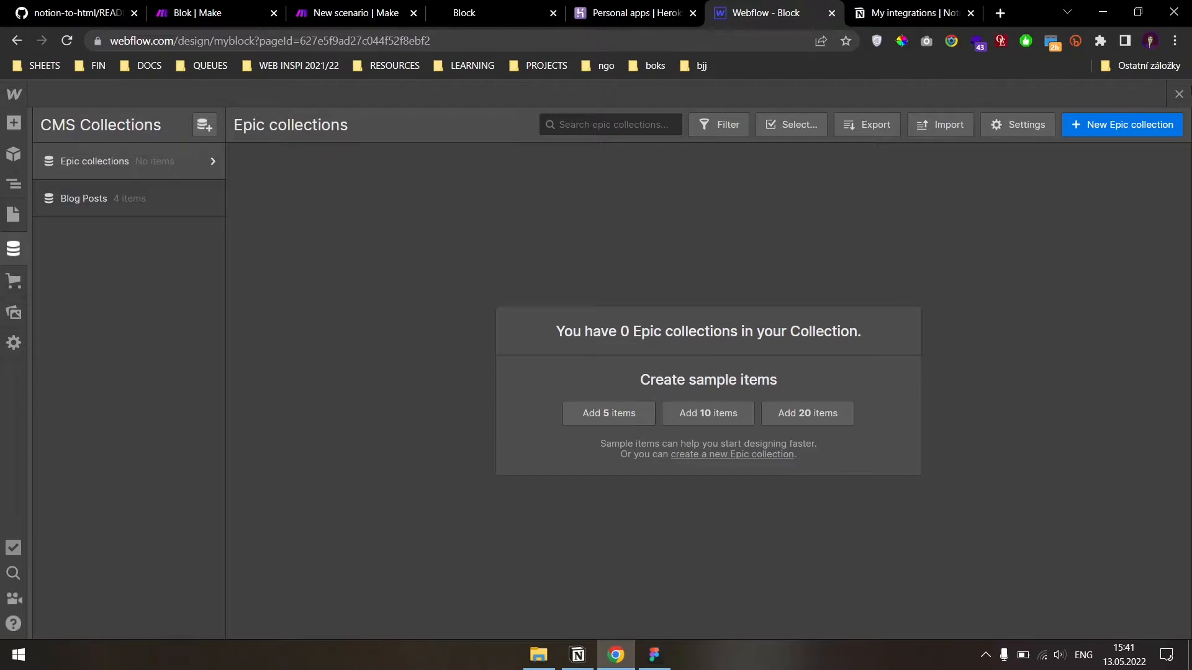
- Start a new item in the Epic collections and name it "Webflow sample article"
left_click(1126, 126)
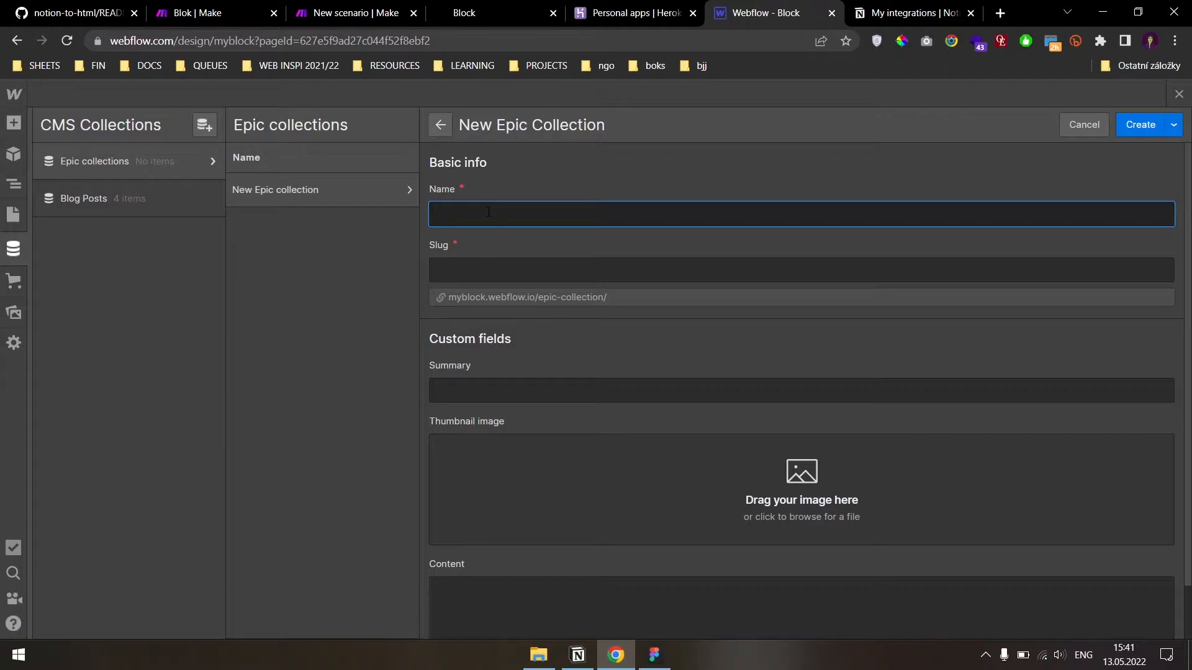
type("Webflow sample ")
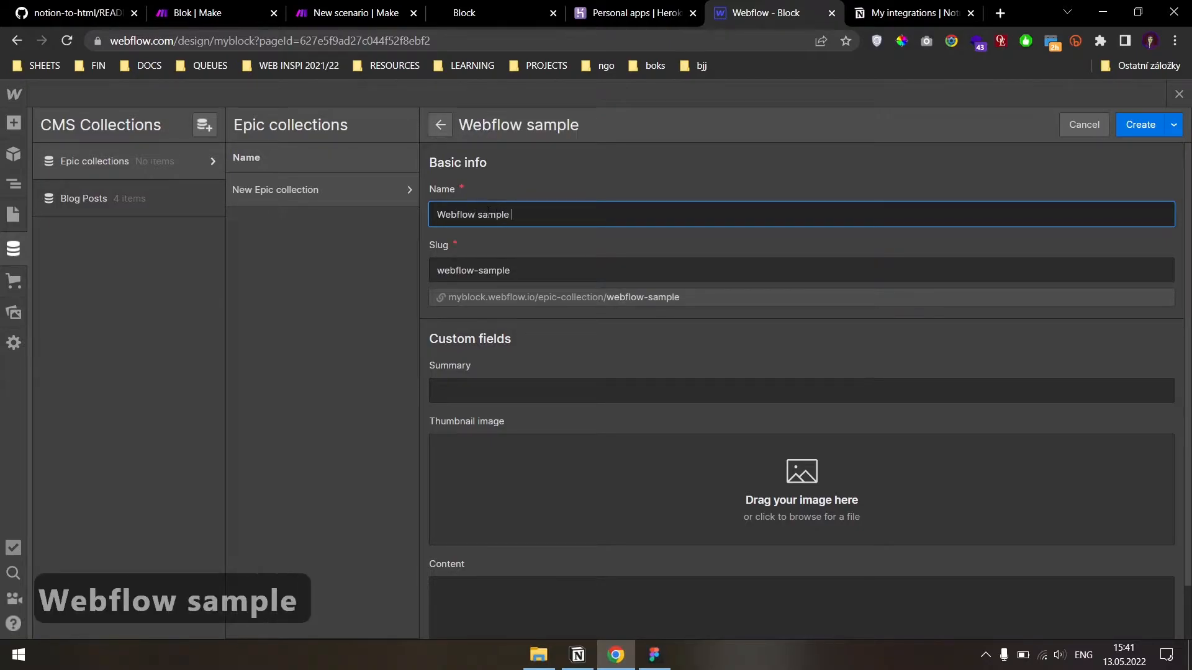
type("article")
- Enter the summary "This article contains nothing." for the sample article and create the item
left_click(502, 391)
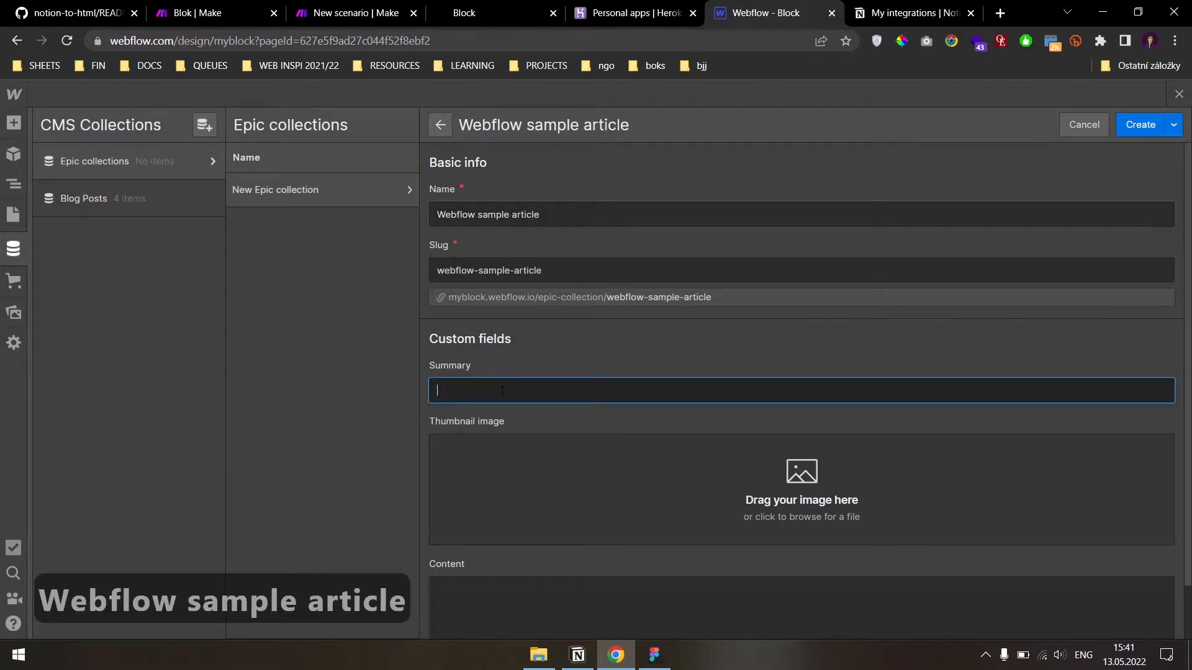
key("super+space")
type("This")
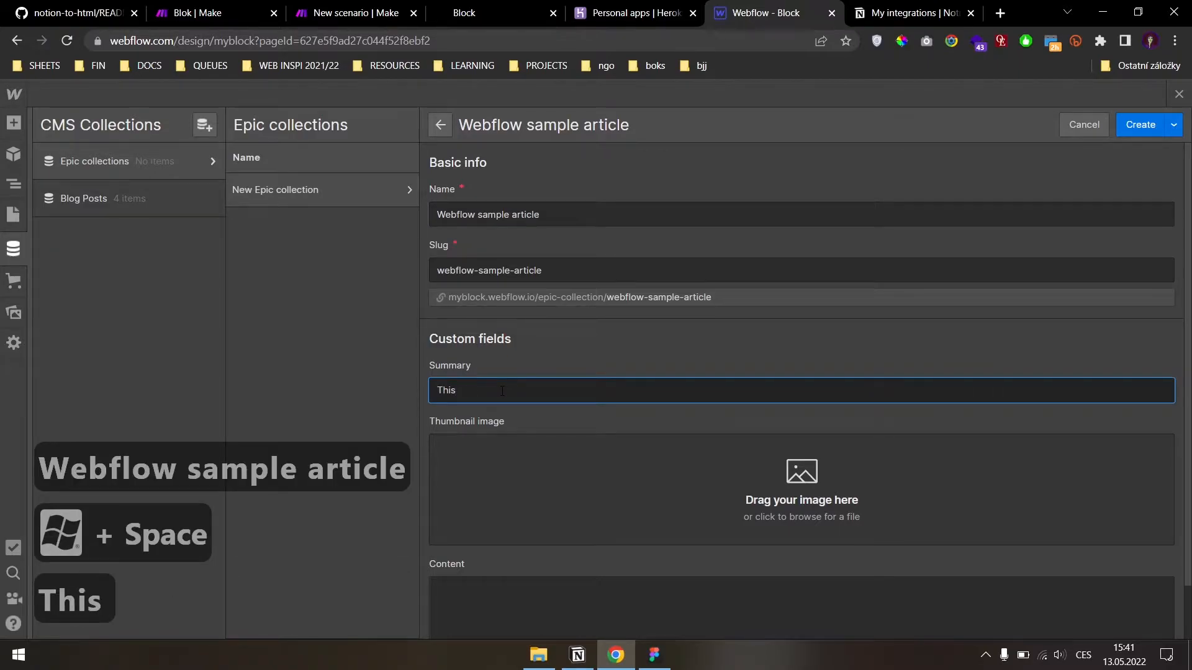
type(" article")
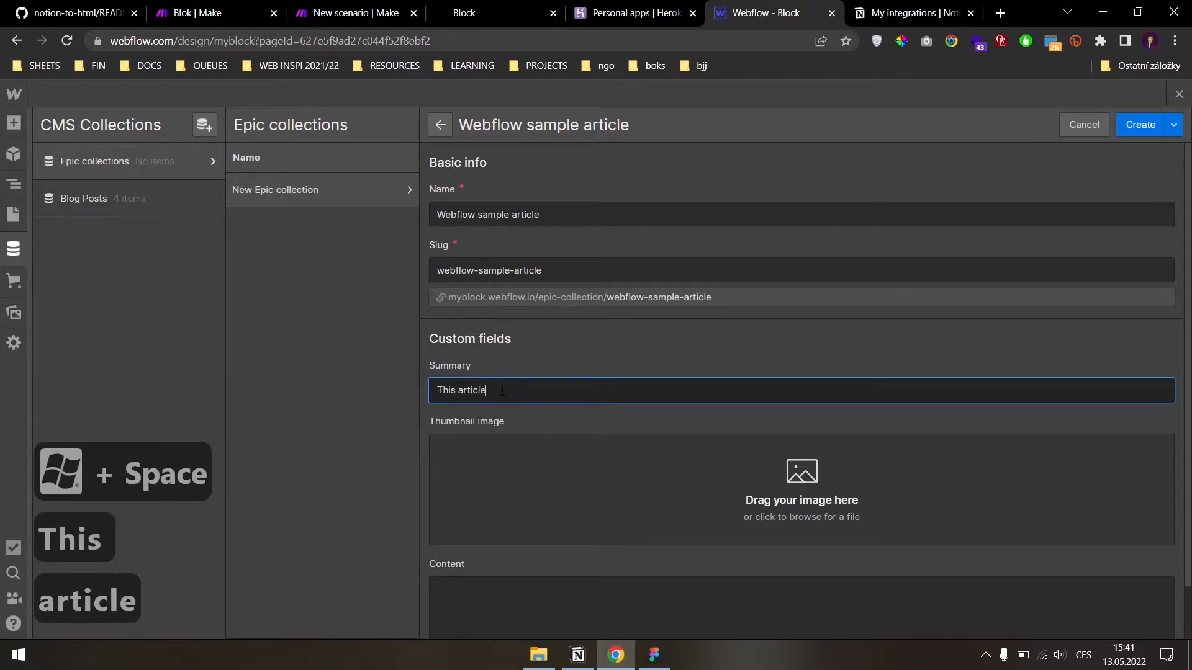
type(" contains nothing.")
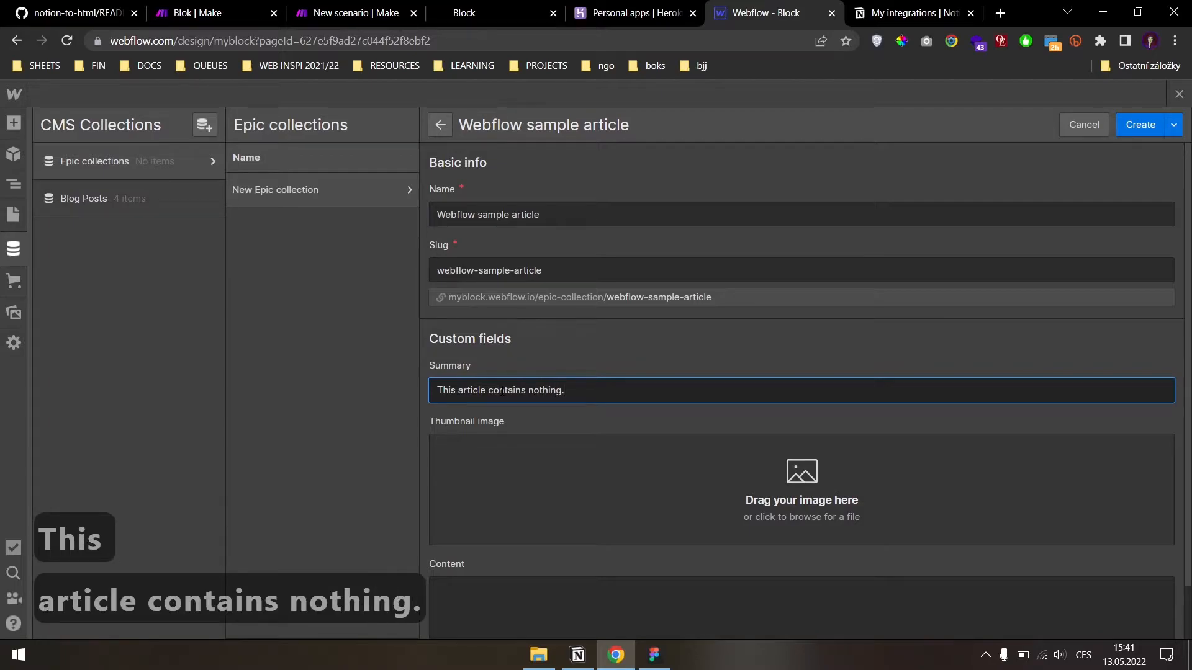
left_click(569, 339)
scroll(569, 366, "down", 1)
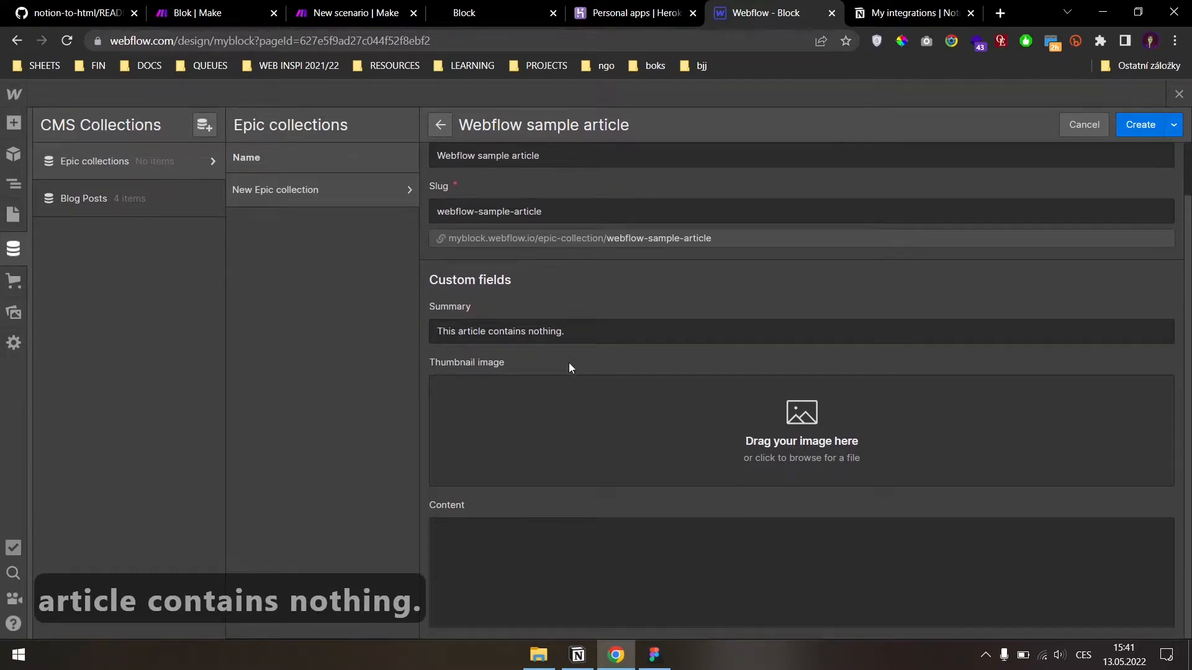
scroll(632, 564, "up", 1)
scroll(631, 564, "down", 1)
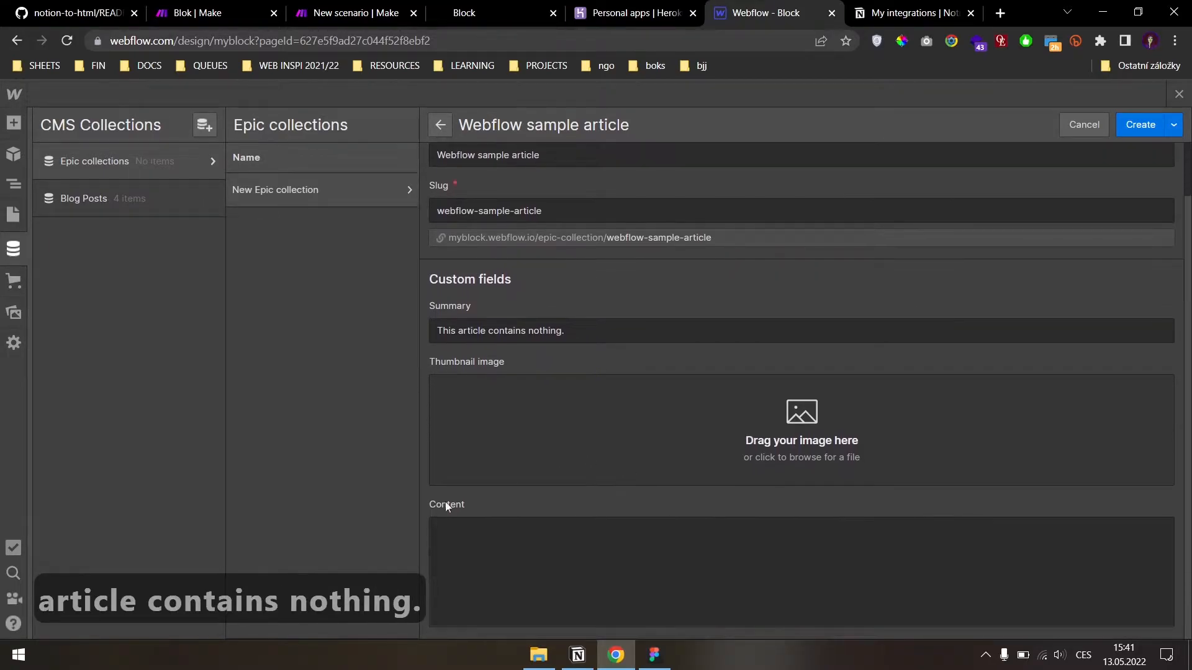
scroll(533, 490, "up", 1)
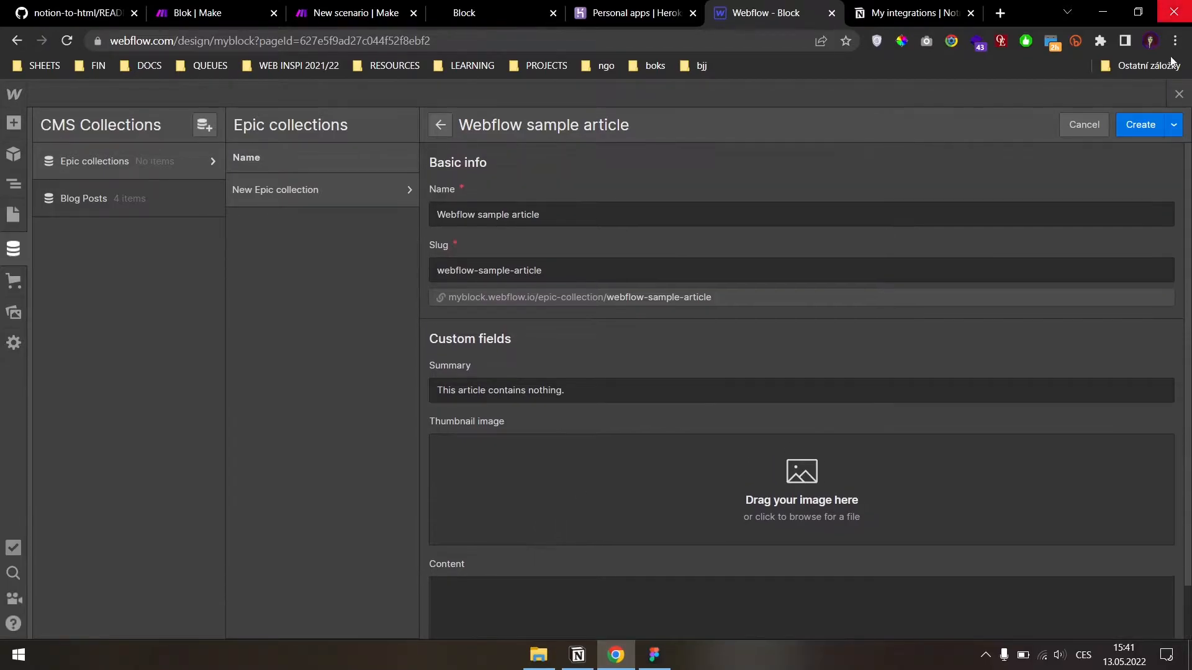
left_click(1141, 124)
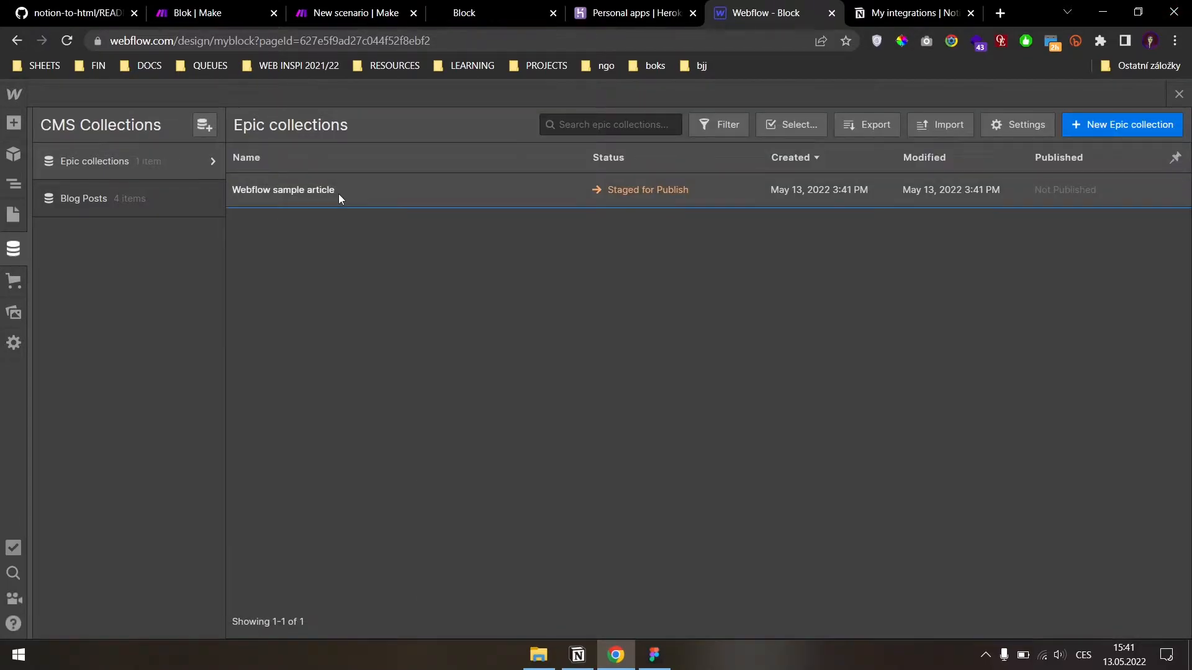
- Upload harumimi.jpg as the sample article's thumbnail image, save the changes and return to the page canvas
left_click(338, 194)
scroll(639, 378, "down", 4)
left_click(726, 283)
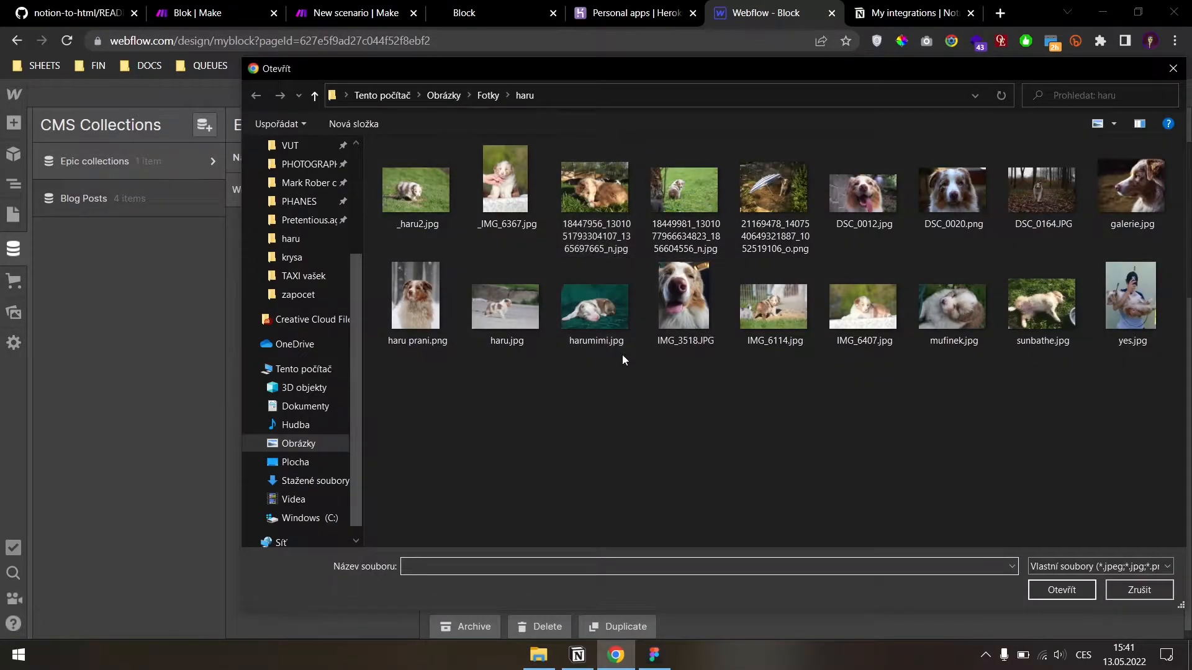
double_click(601, 319)
scroll(962, 230, "up", 4)
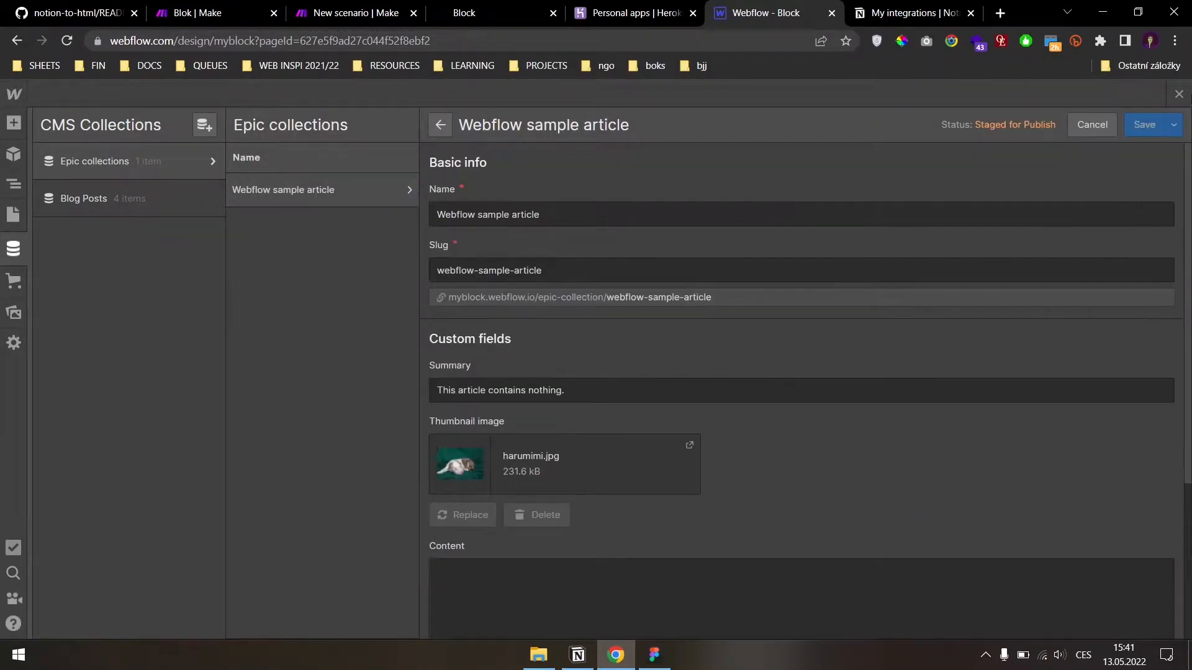
left_click(1178, 95)
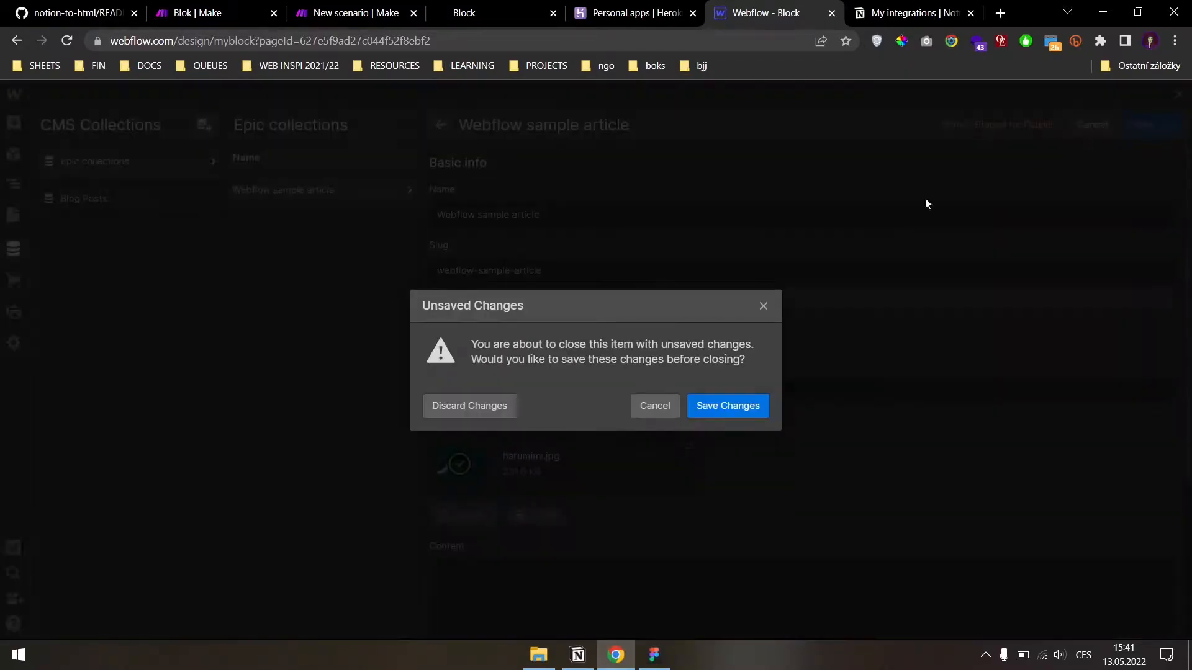
left_click(738, 406)
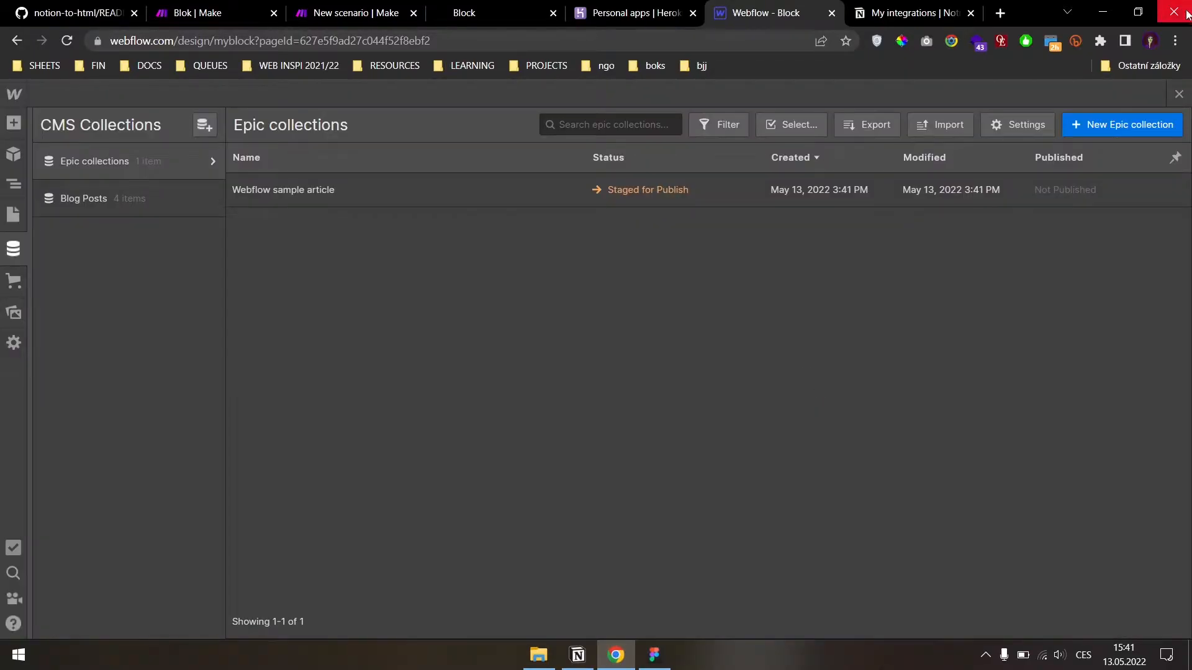
left_click(1179, 94)
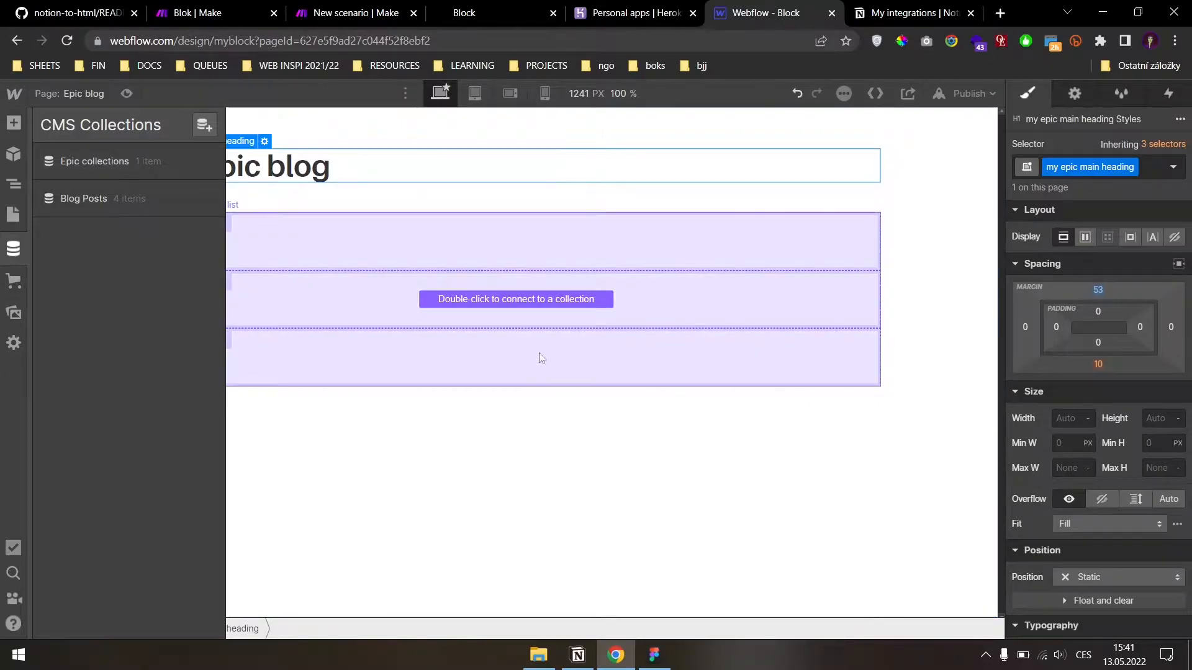
- Connect the epic collection list on the page to the Epic collections source
left_click(512, 308)
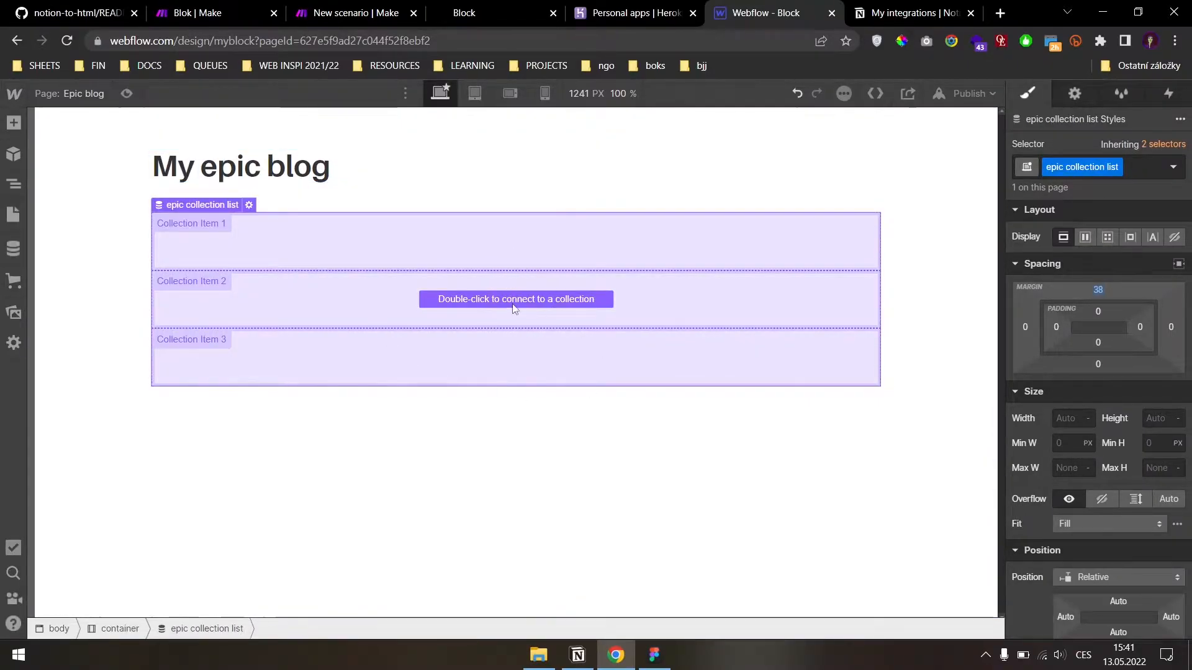
double_click(454, 302)
left_click(226, 433)
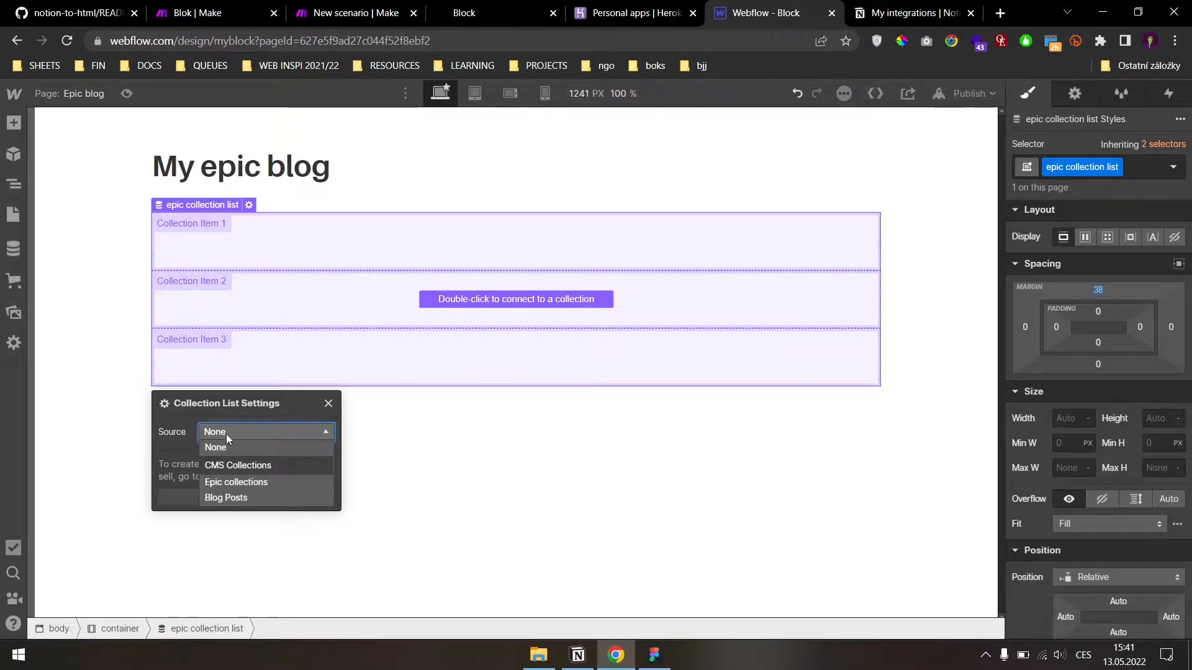
left_click(241, 483)
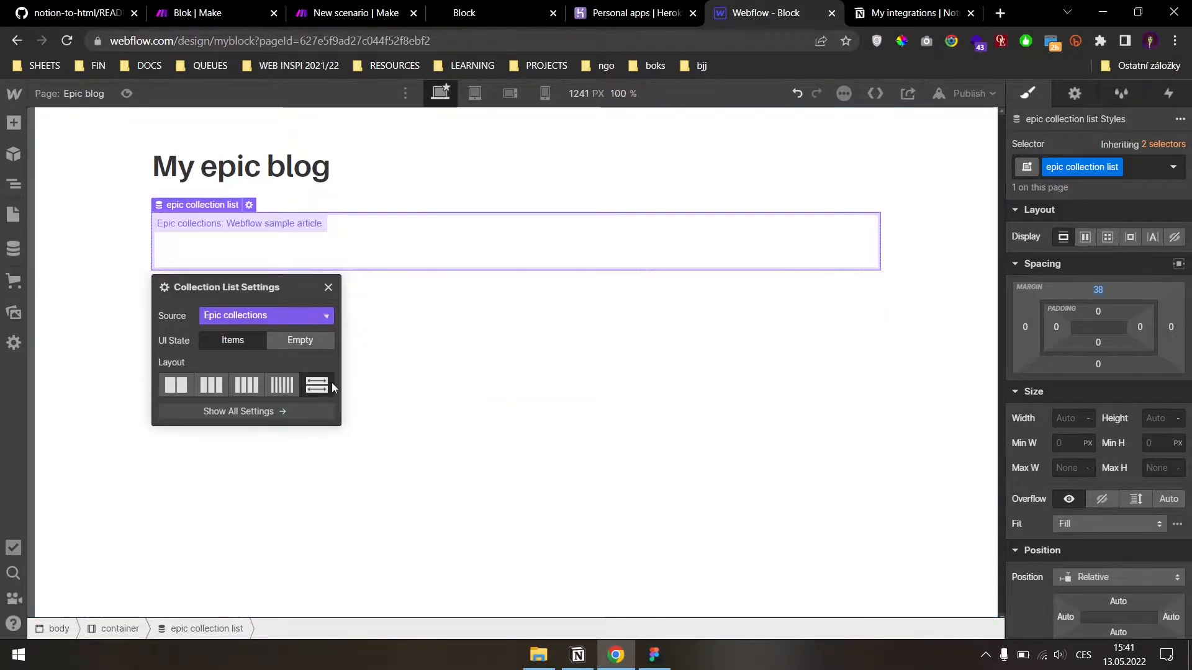
- Create the class "collection grid" on the Collection List nested inside the epic collection list wrapper
left_click(14, 183)
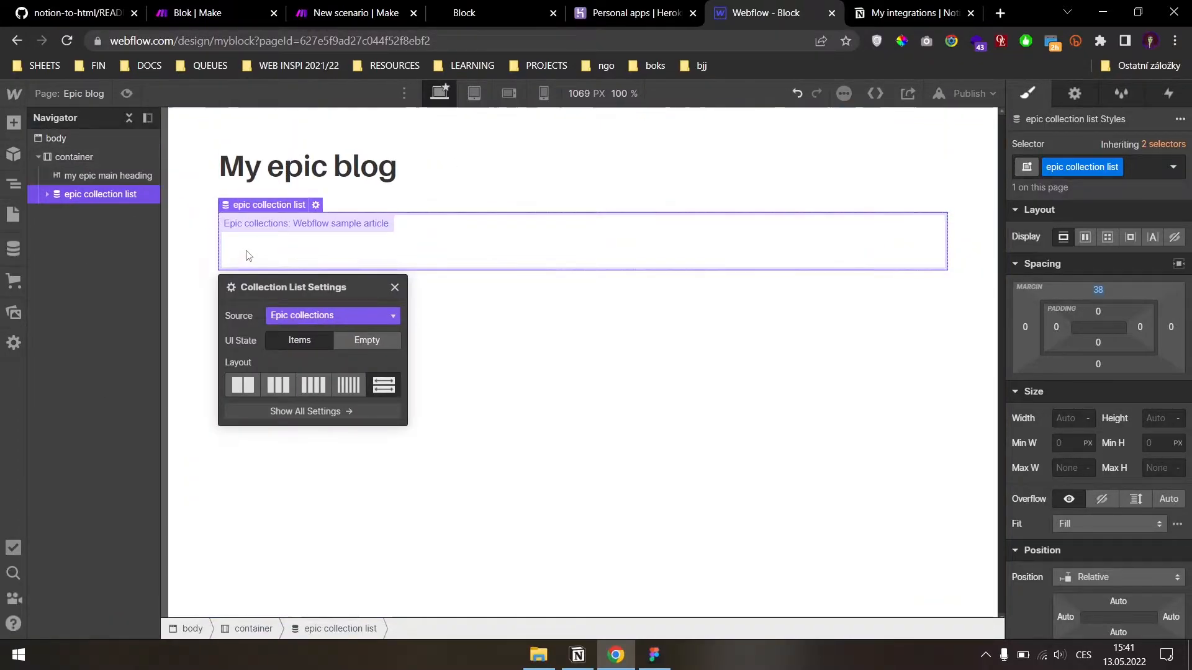
left_click(47, 194)
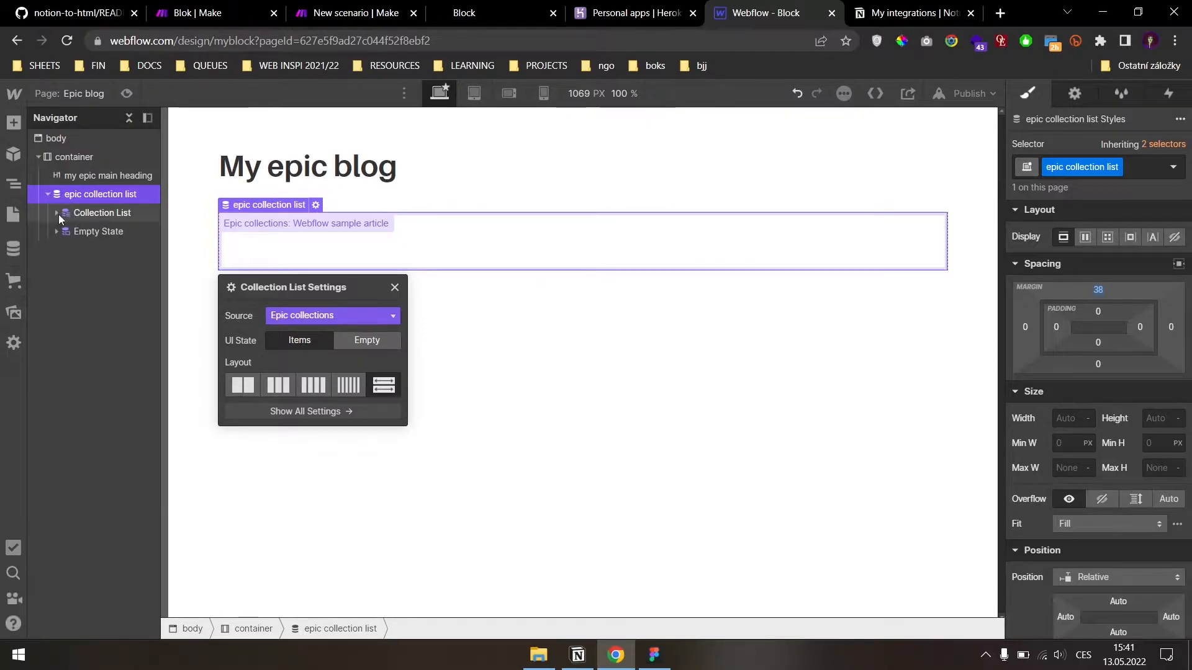
left_click(87, 211)
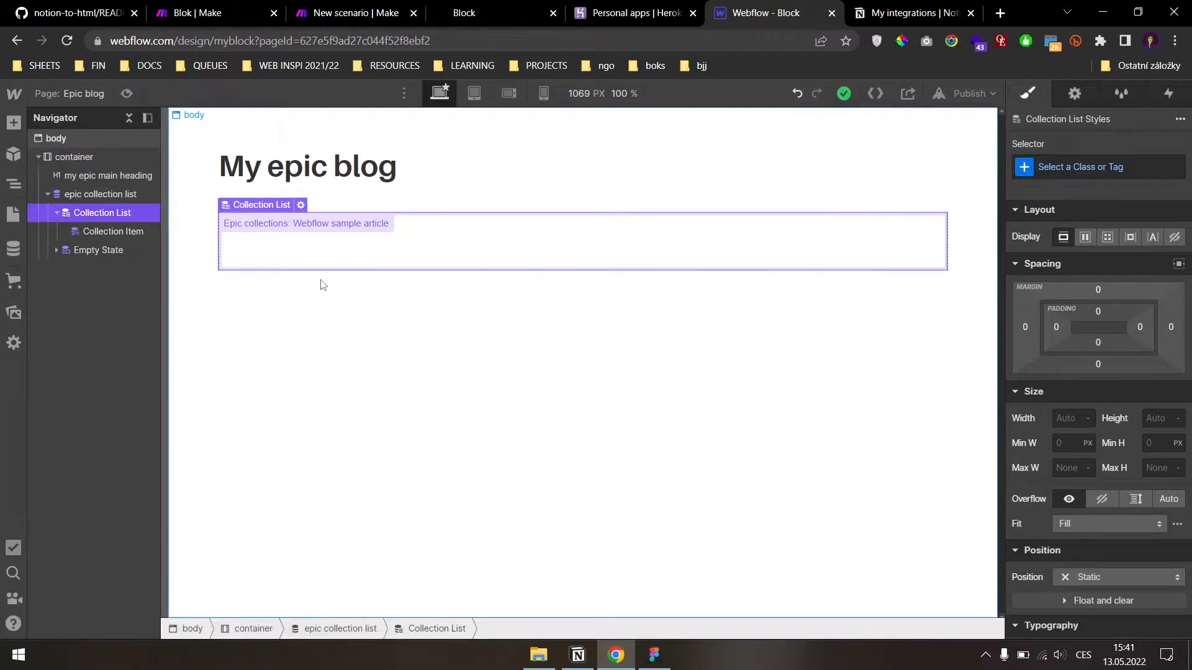
key("ctrl+Return")
type("collection")
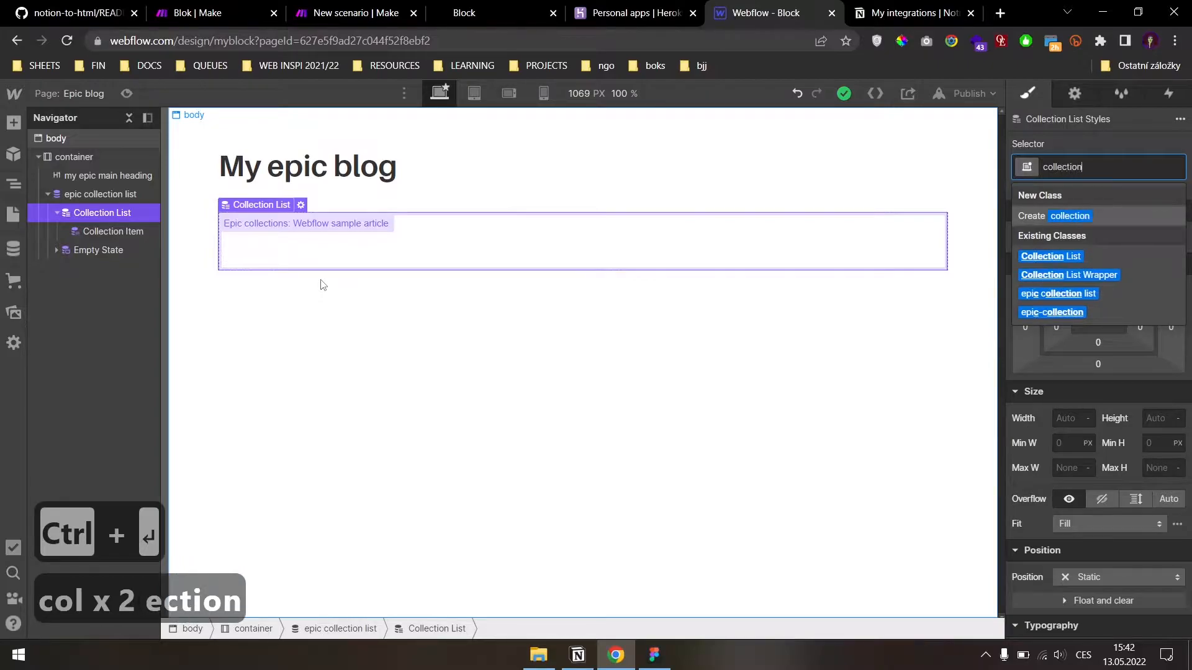
type(" grid")
key("Return")
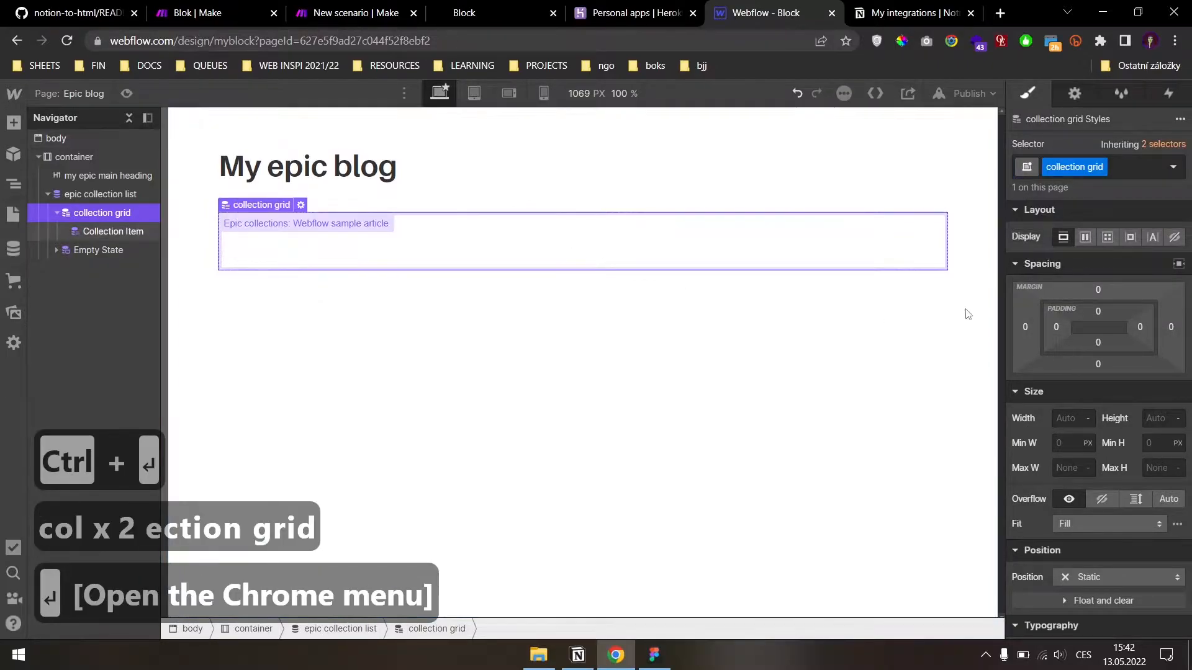
- Set the collection grid's display to grid with three 1fr columns and a single auto row
left_click(1107, 237)
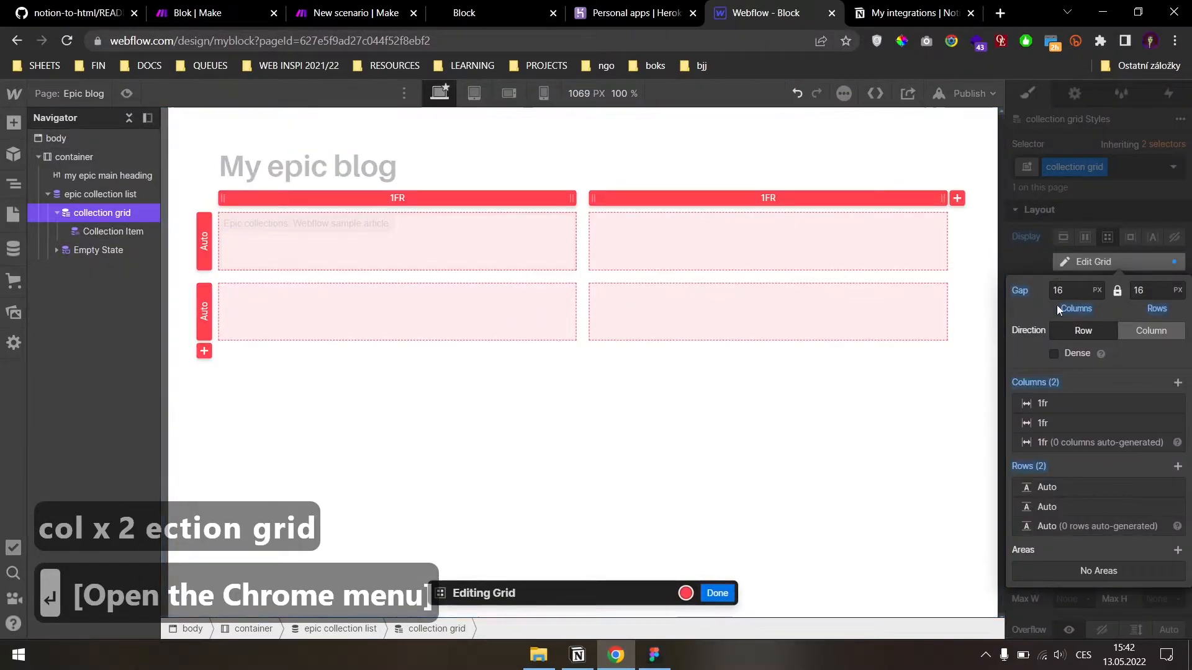
left_click(1178, 383)
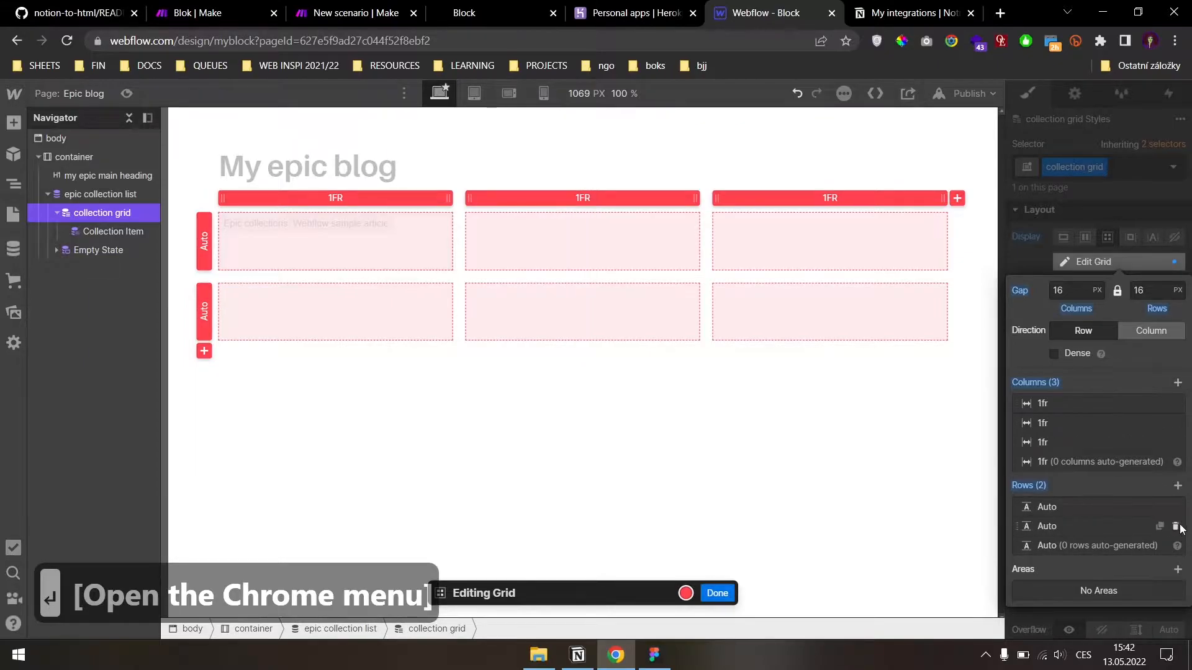
left_click(1175, 526)
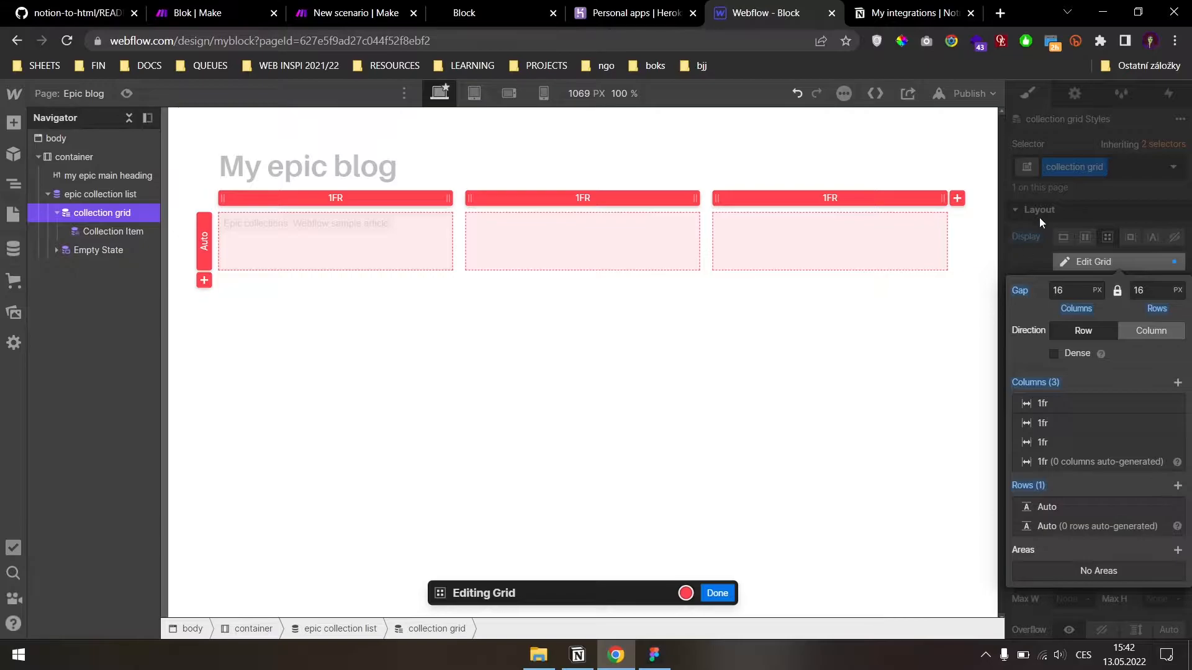
- Create the class "epic item" on the Collection Item inside the collection grid
key("Escape")
left_click(94, 231)
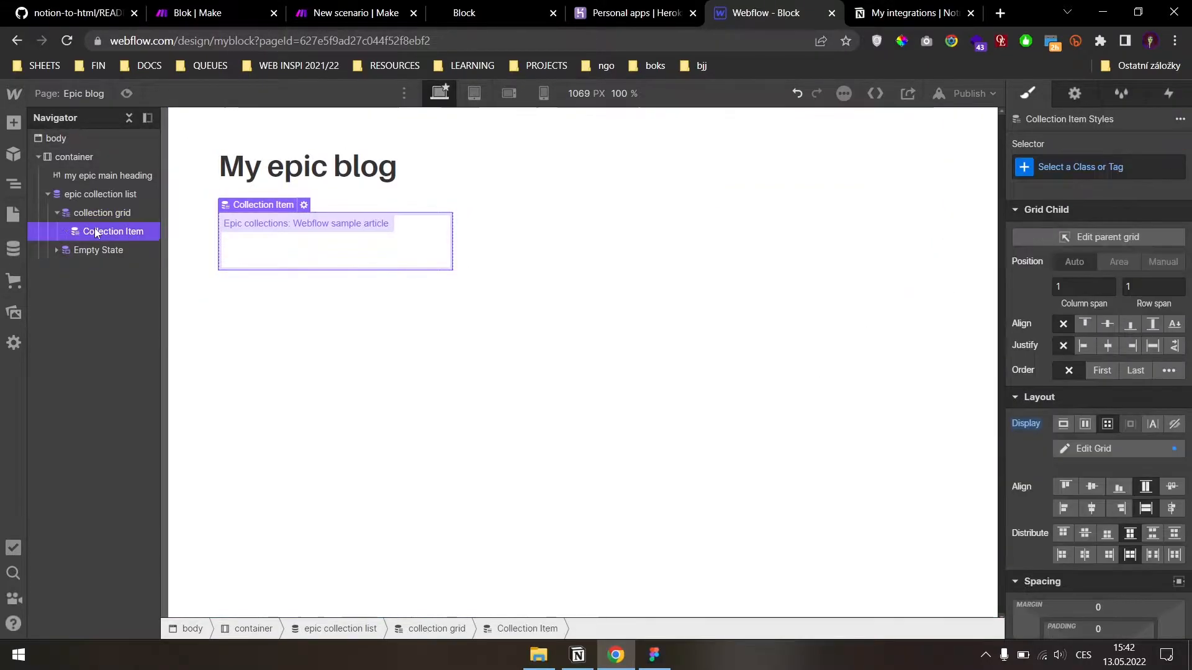
key("ctrl+Return")
type("col")
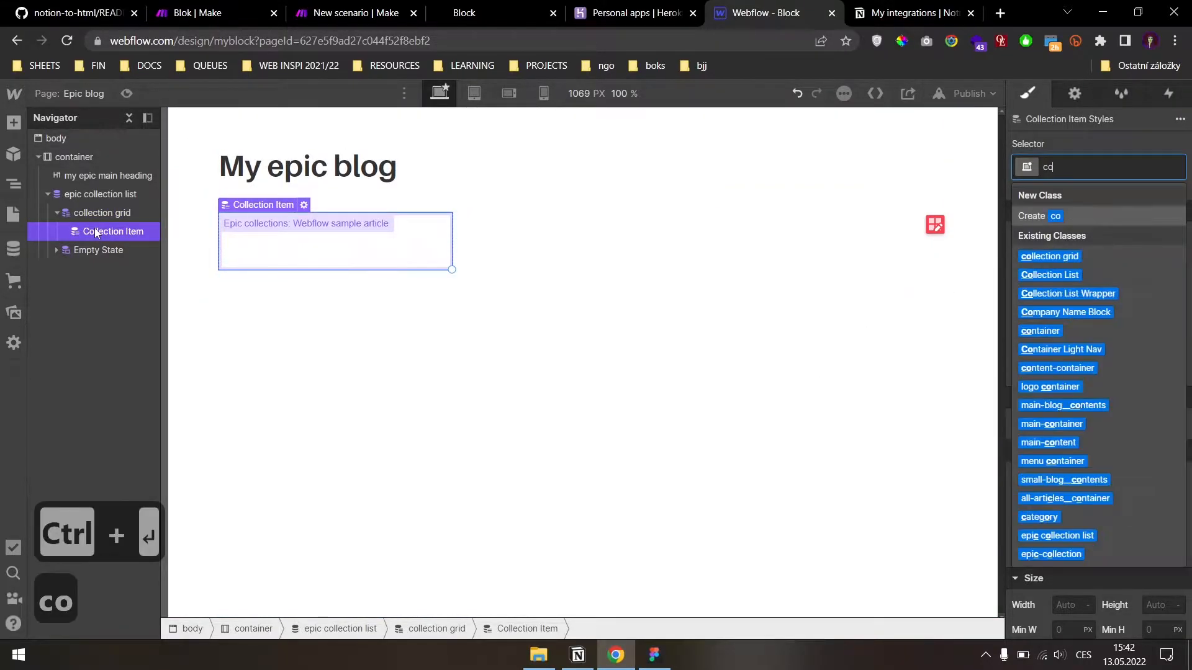
key("ctrl+a")
type("epic item")
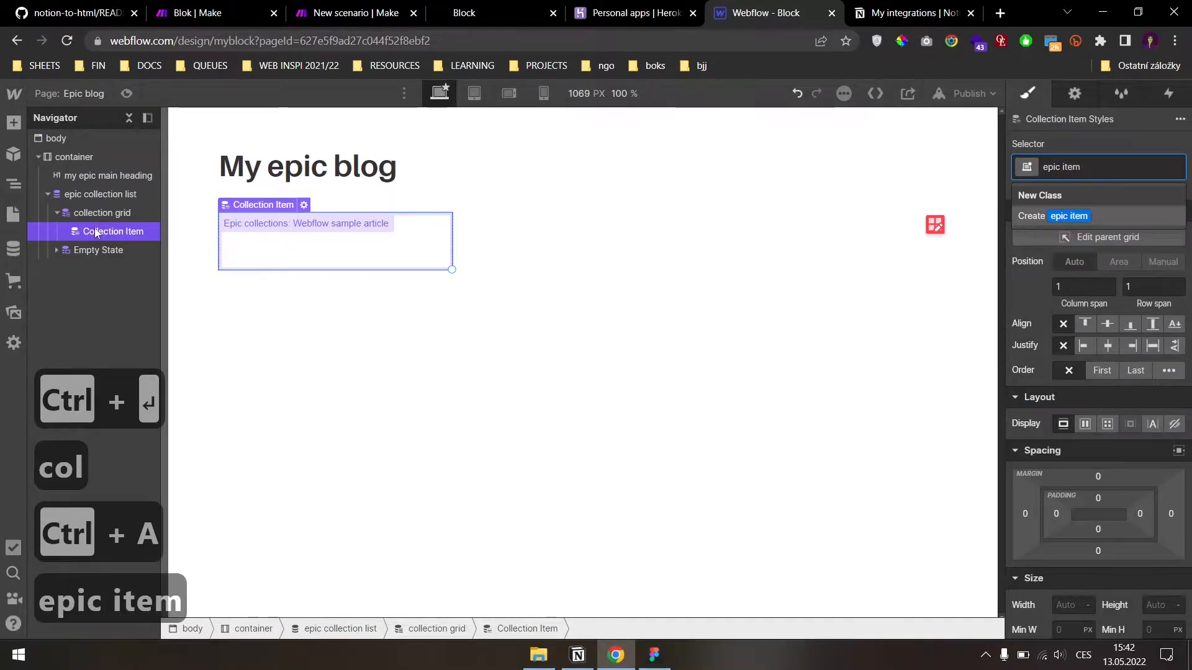
key("Return")
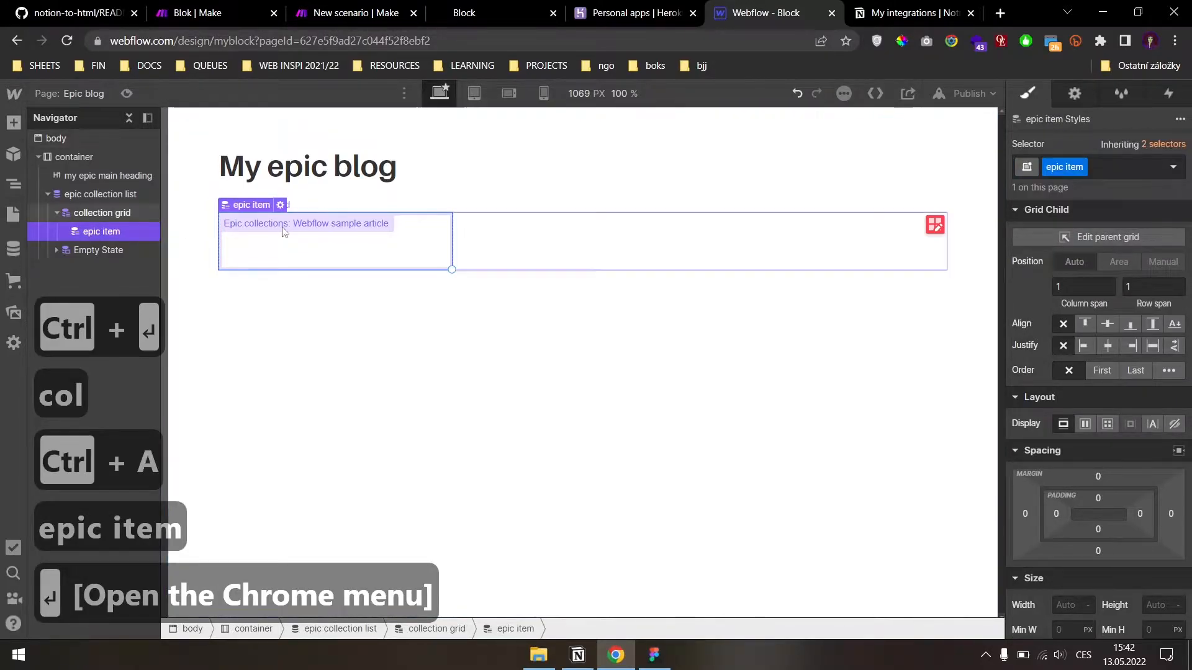
- Add an Image element to the epic item and get its image from the Epic collections field Thumbnail image
key("ctrl+k")
type("image")
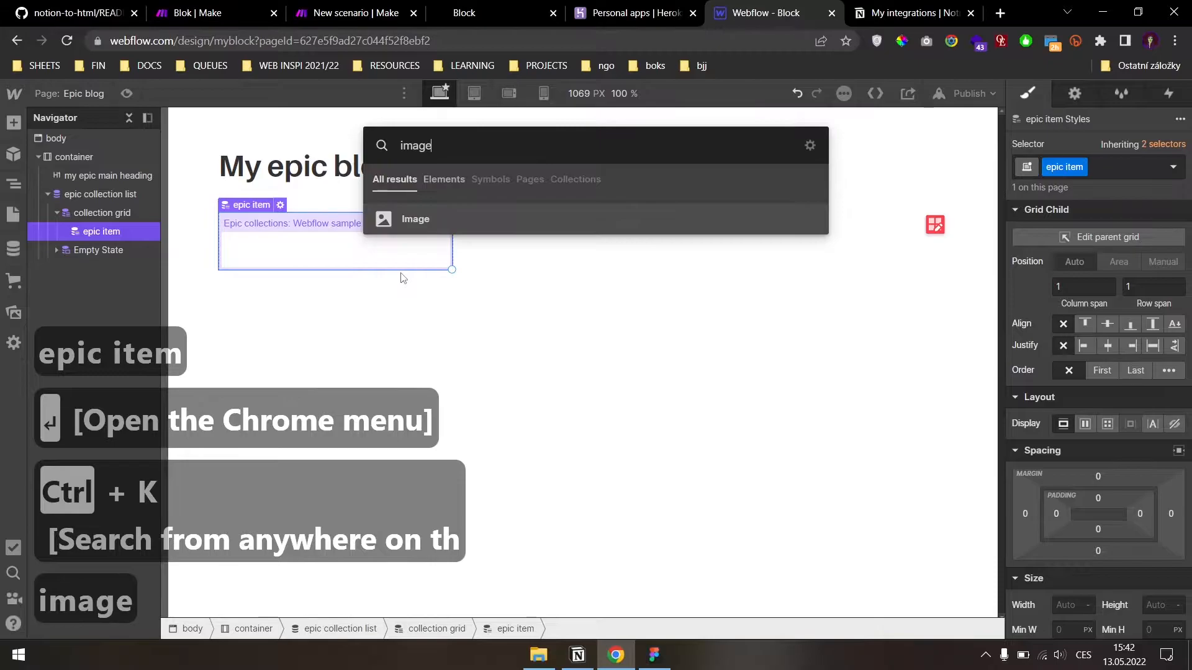
key("Return")
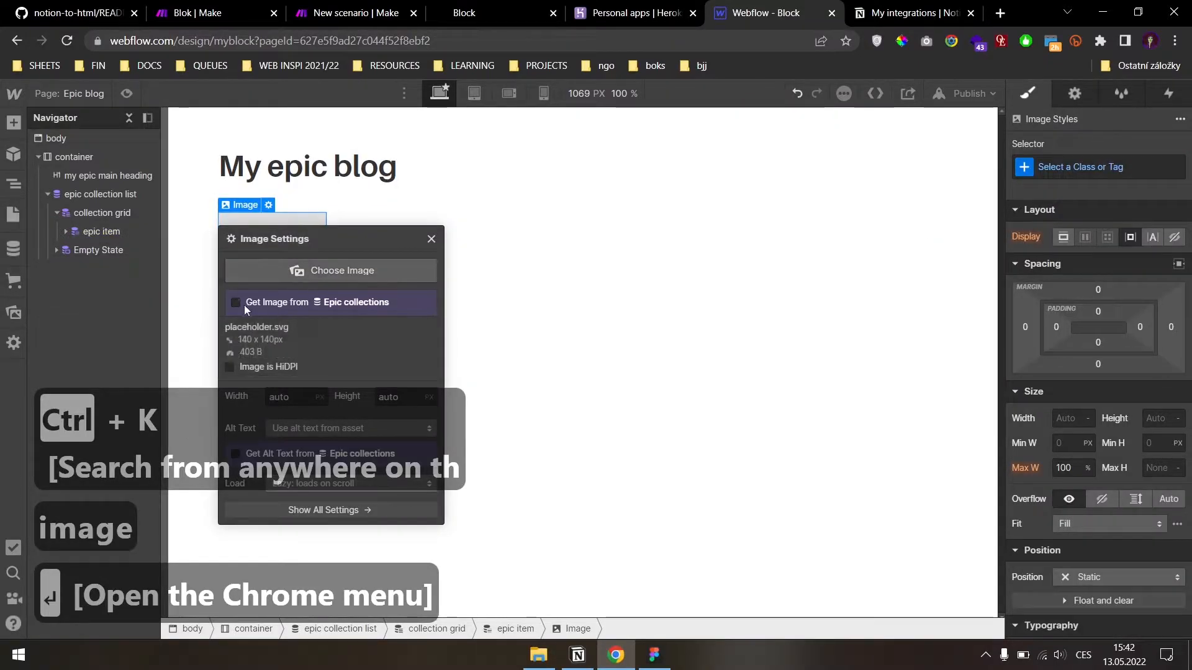
left_click(235, 321)
left_click(251, 338)
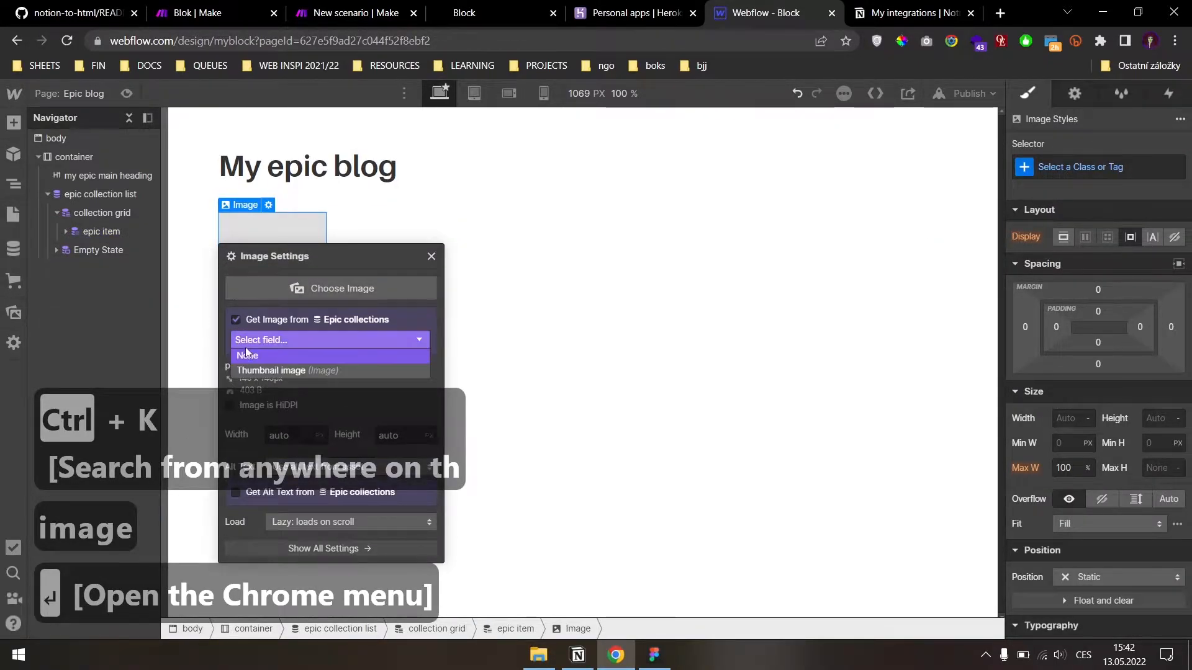
left_click(255, 370)
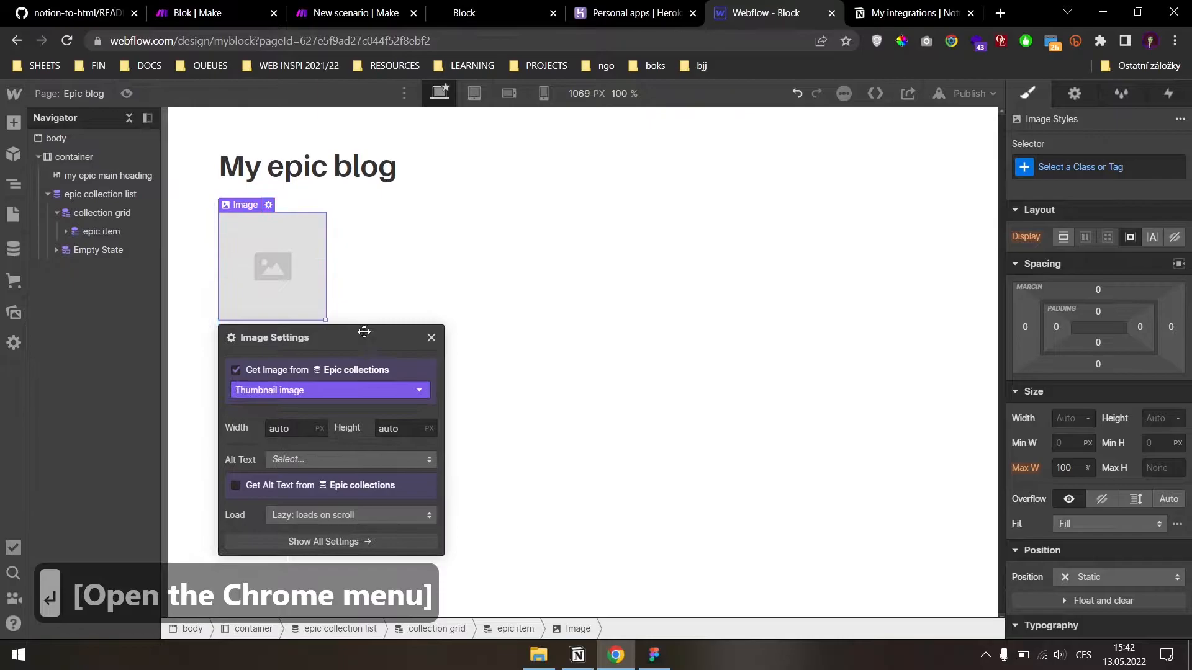
left_click(431, 339)
- Add an H2 heading below the image in the epic item and get its text from the Epic collections field Name
key("ctrl+k")
type("headin")
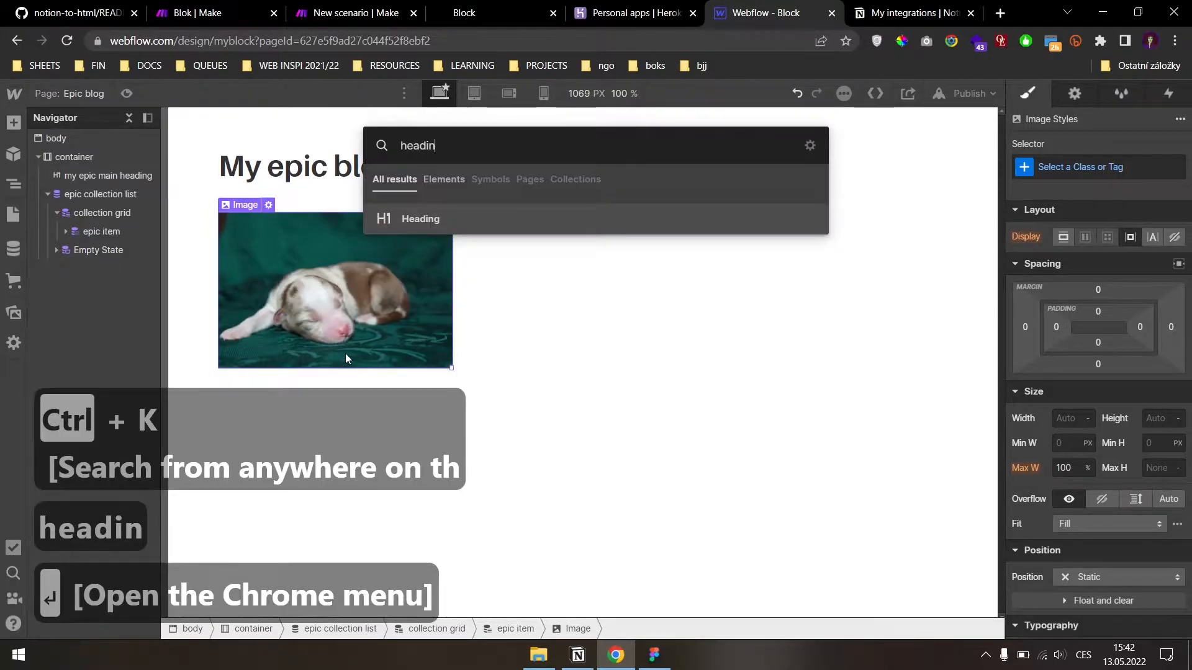
key("Return")
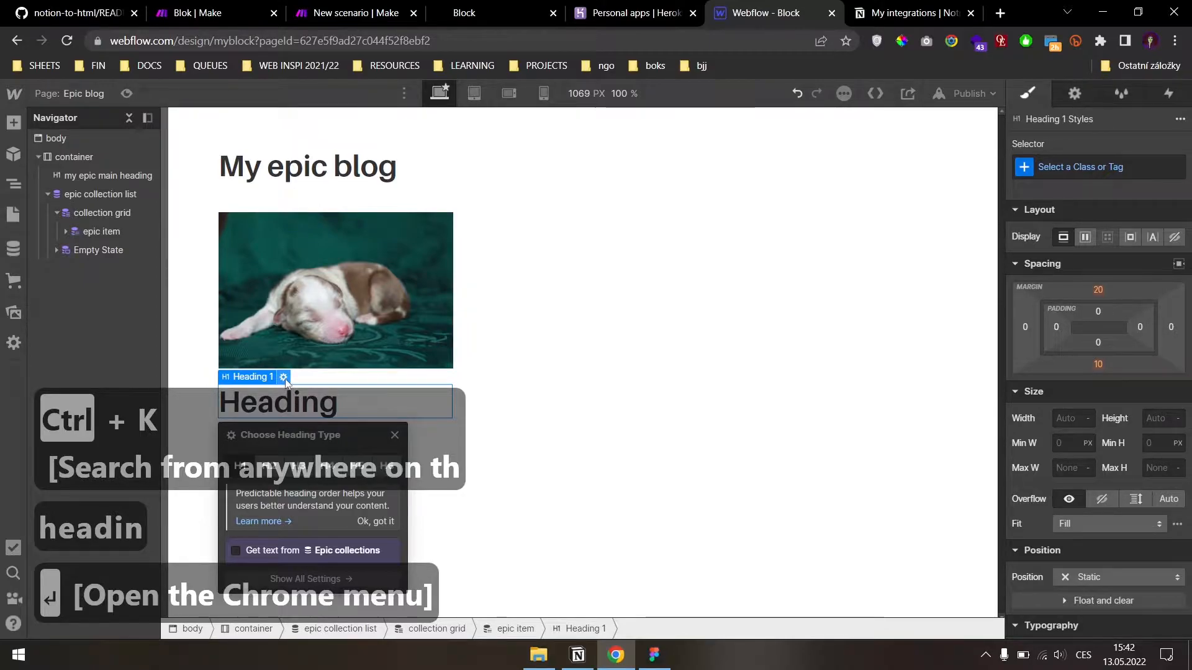
left_click(270, 467)
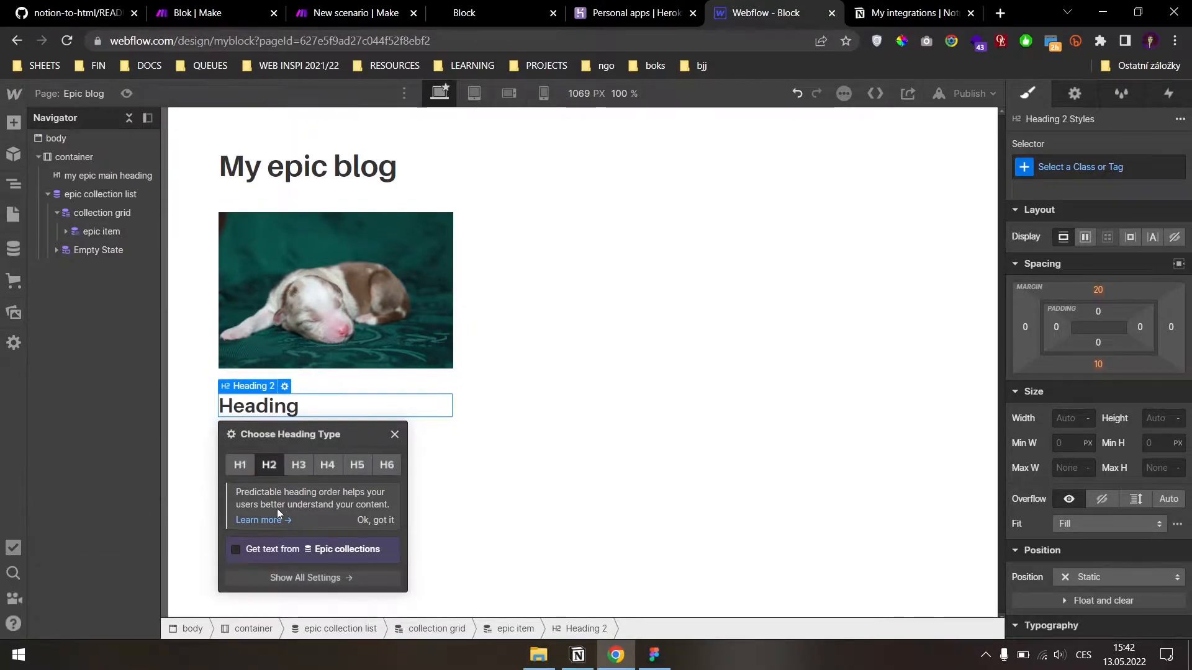
left_click(236, 550)
left_click(274, 568)
left_click(287, 587)
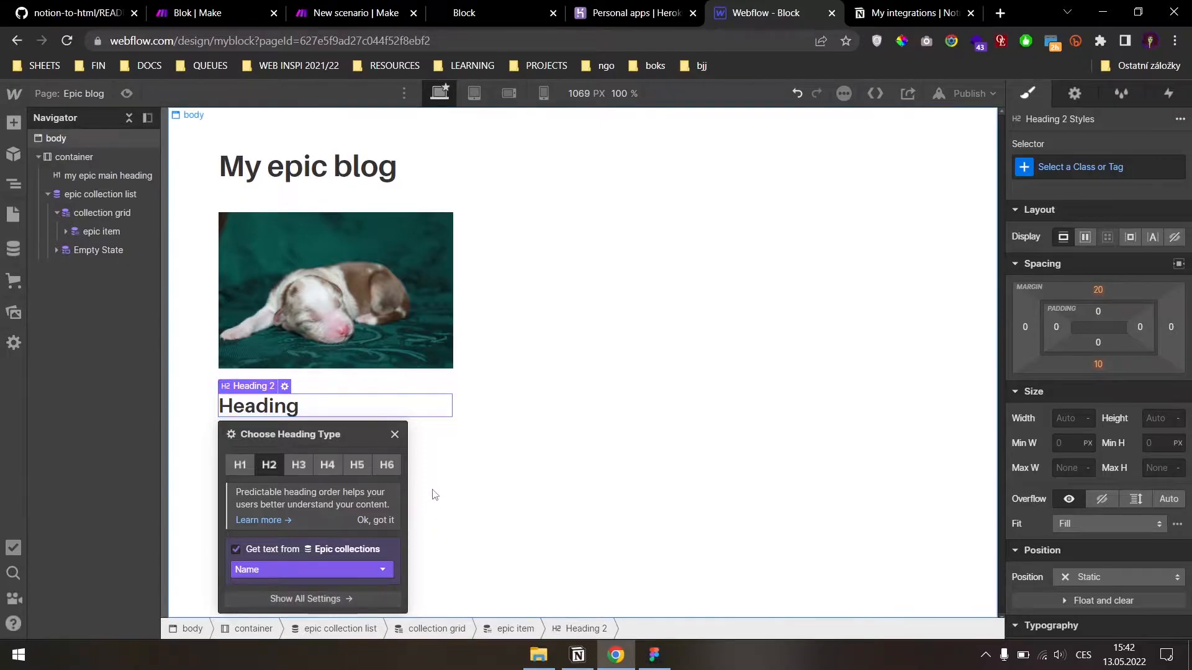
left_click(395, 434)
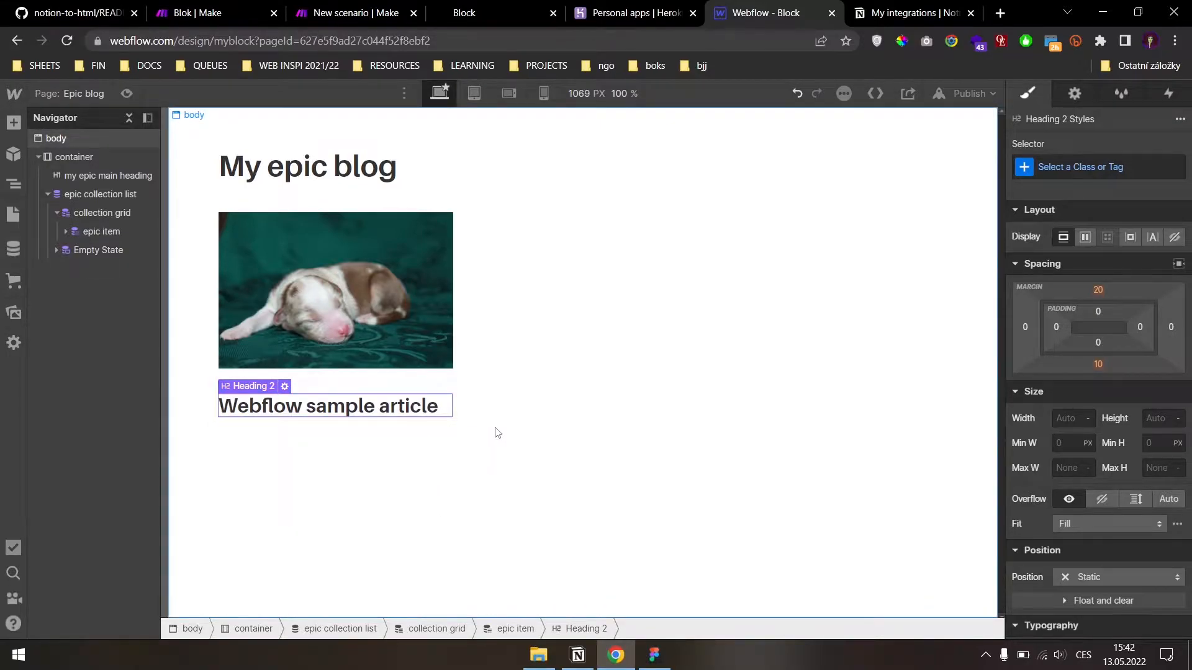
- Add a Text Block below the heading and get its text from the Epic collections field Summary
key("ctrl+k")
type("text")
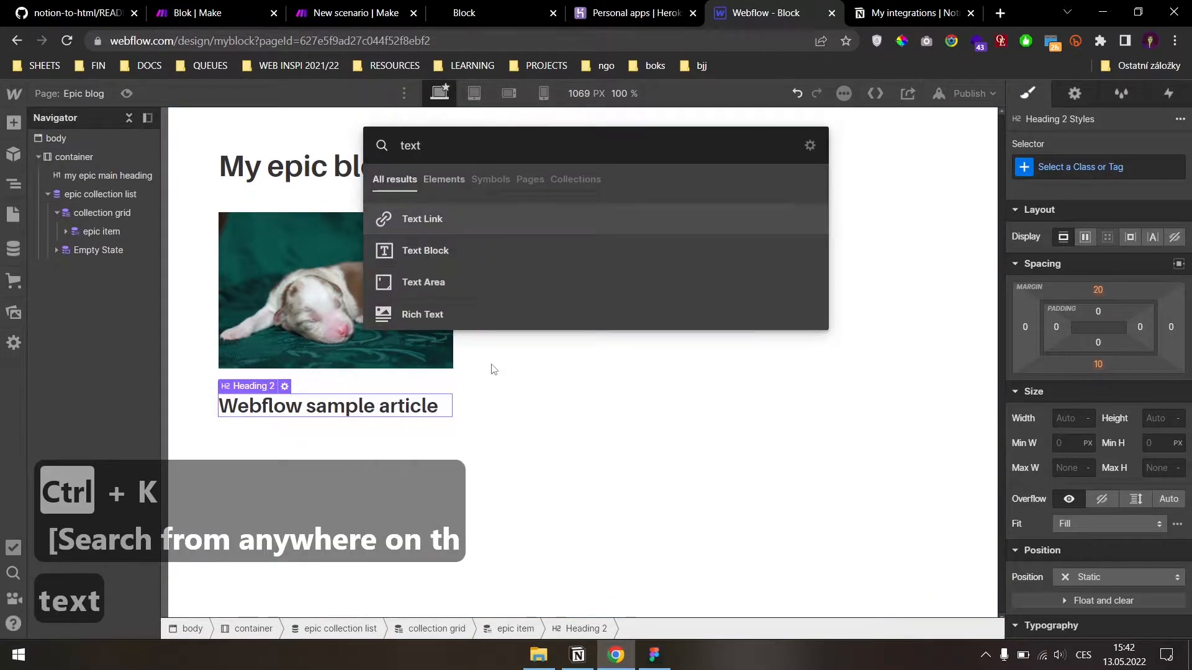
left_click(443, 252)
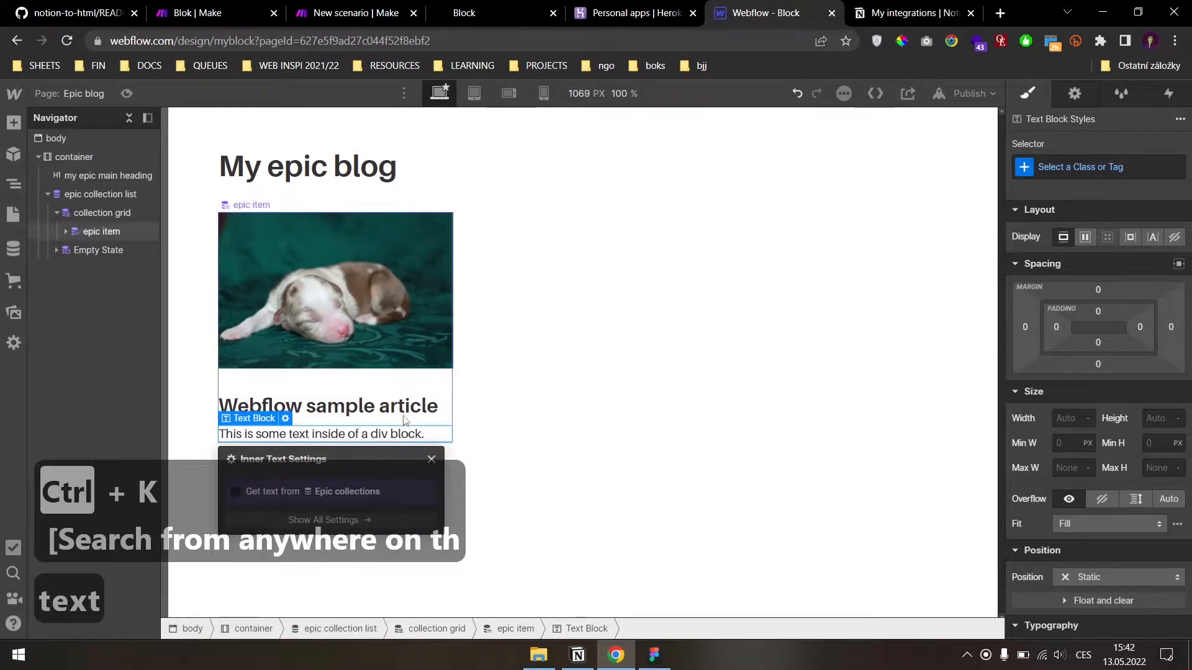
left_click(235, 492)
left_click(248, 513)
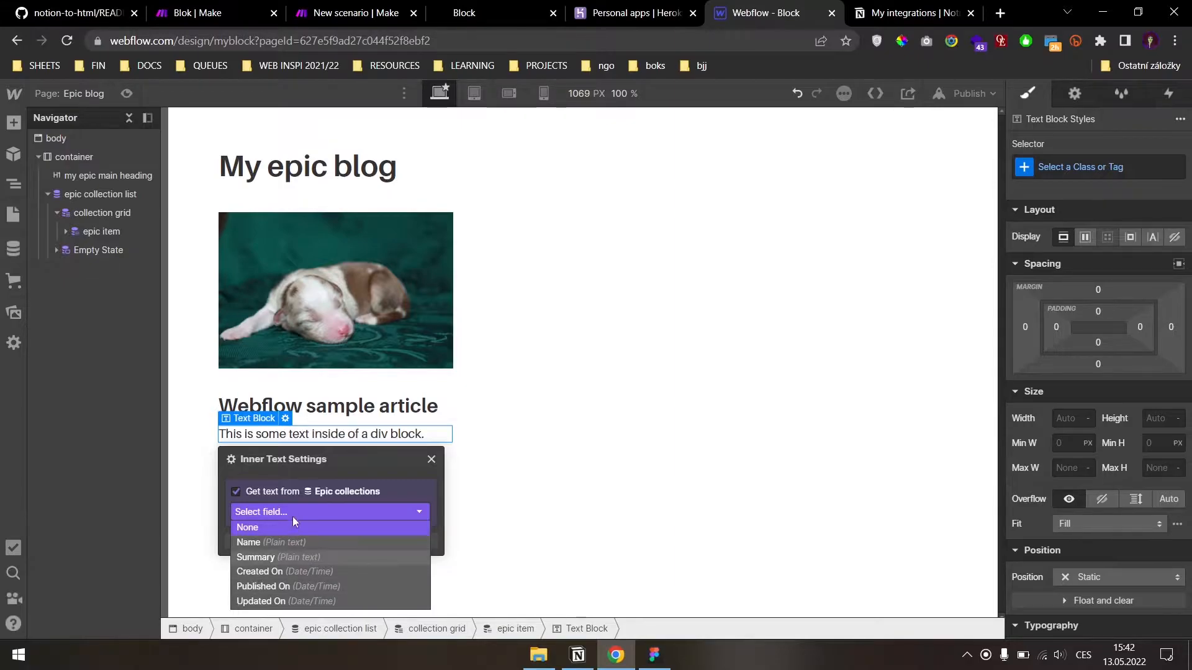
left_click(257, 557)
left_click(432, 460)
left_click(486, 447)
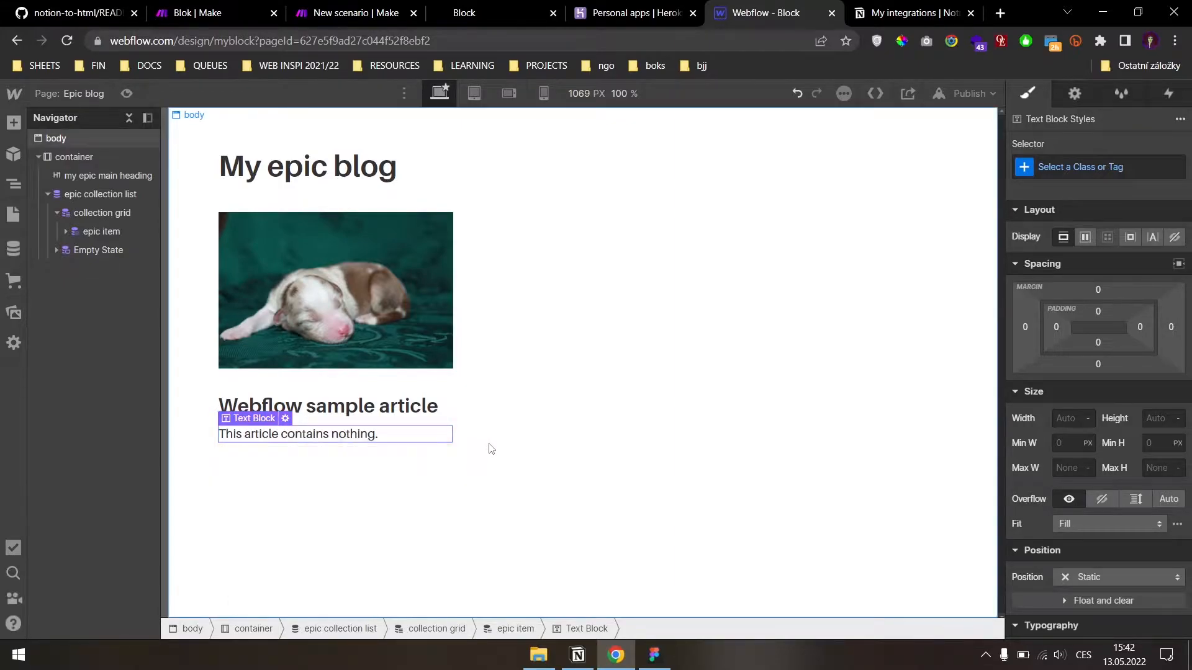
- Create the class "thumbnail image" on the image inside the epic item
left_click(396, 331)
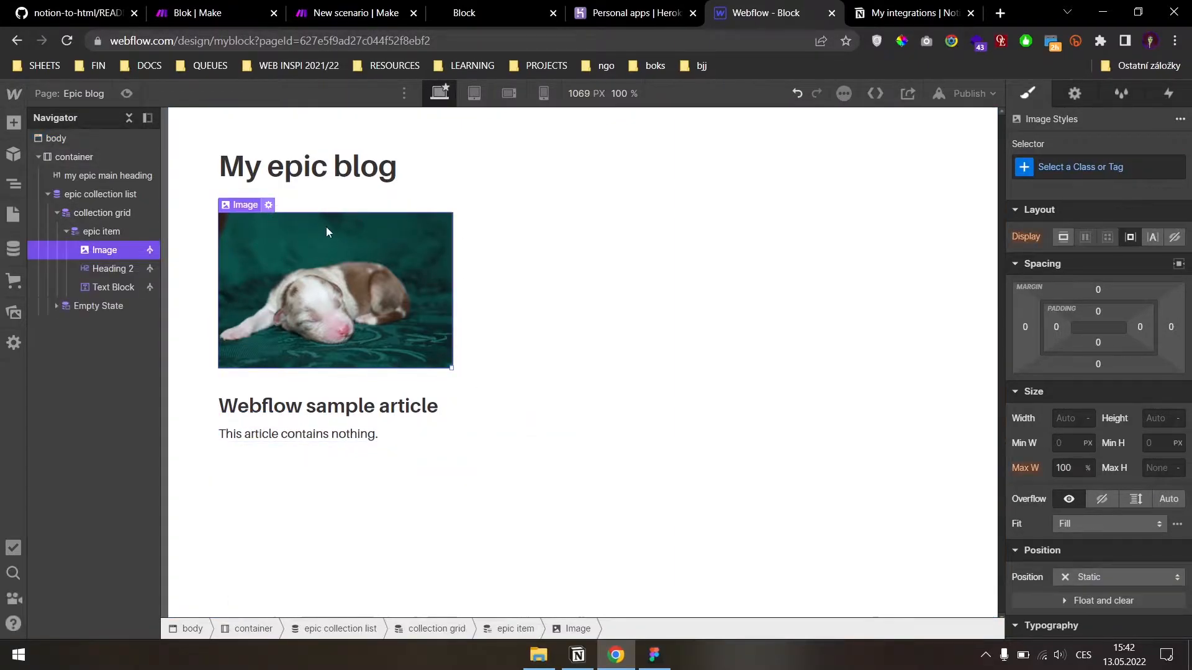
key("ctrl+Return")
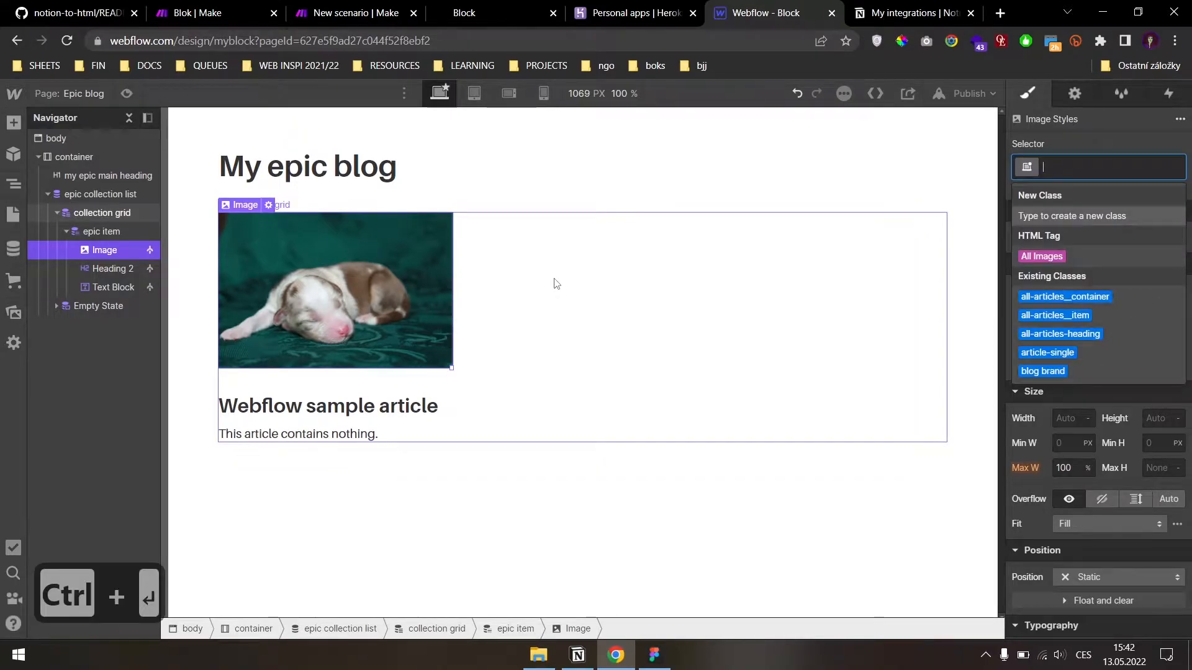
type("thumn")
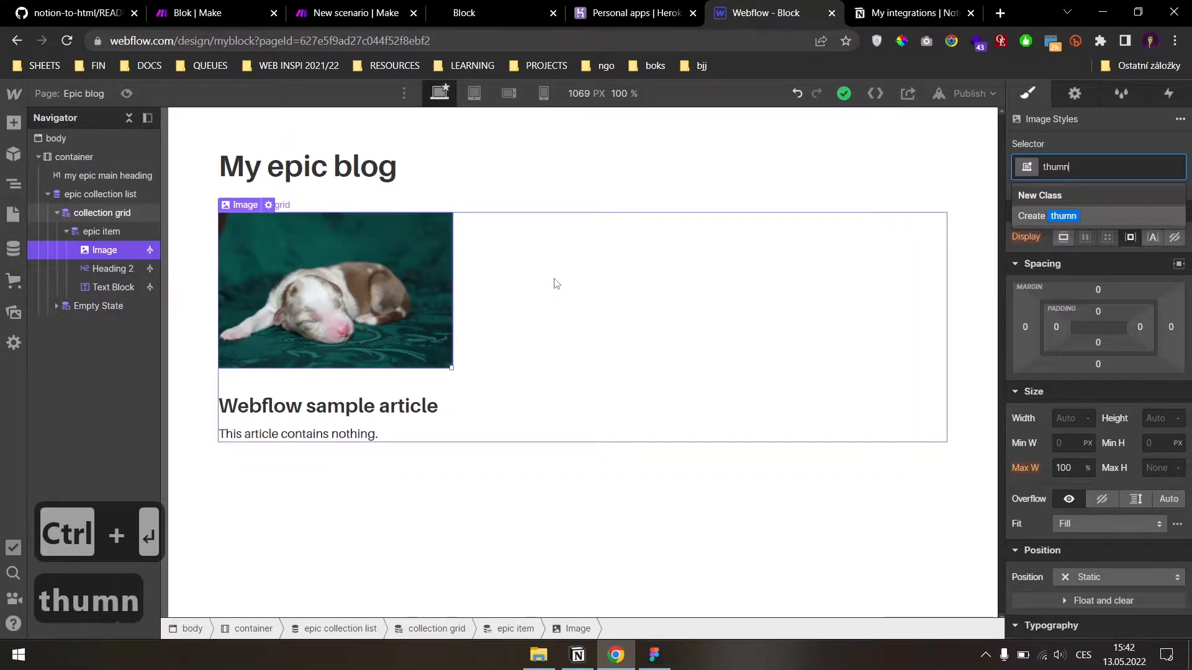
key("BackSpace")
key("BackSpace")
type("mbnail image")
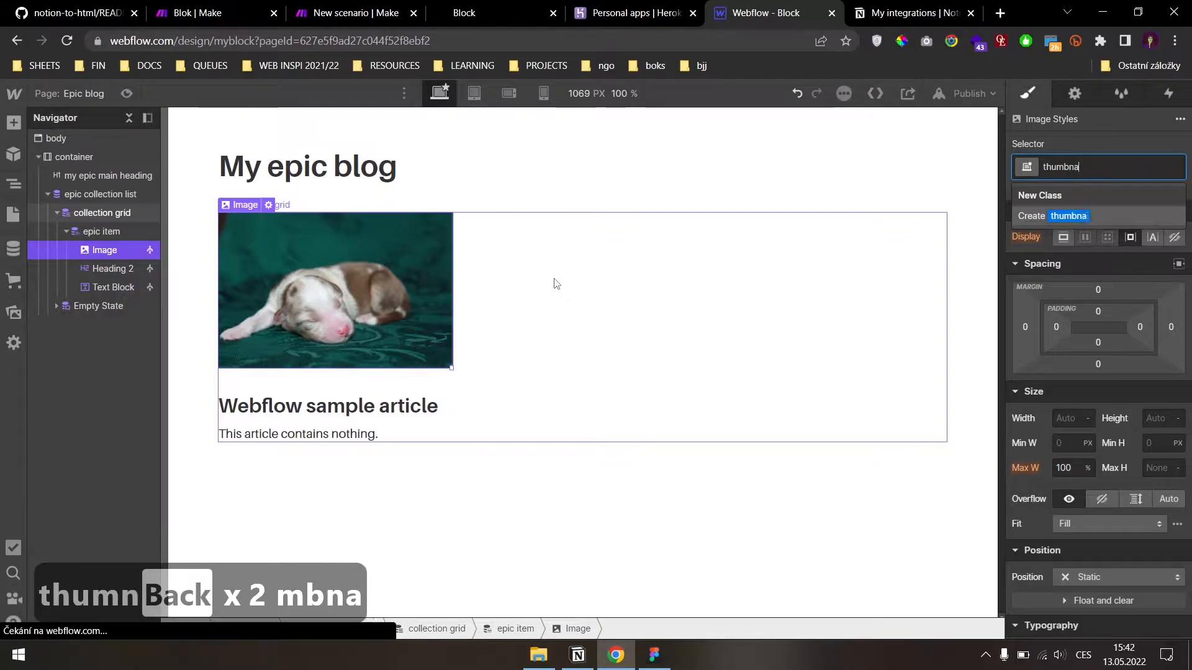
key("Return")
- Set the thumbnail image's height to 300 px
left_click(1150, 419)
type("šéépx")
key("ctrl+a")
key("super+space")
type("40")
key("BackSpace")
key("BackSpace")
key("BackSpace")
type("300")
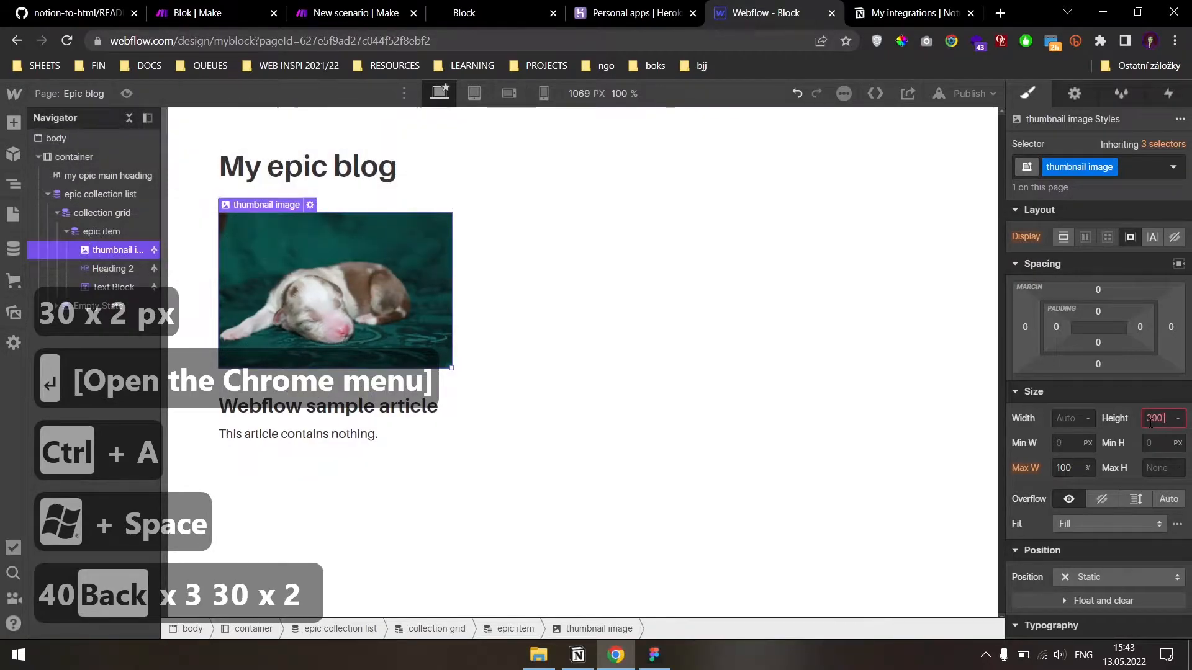
key("BackSpace")
key("BackSpace")
type("px")
key("Return")
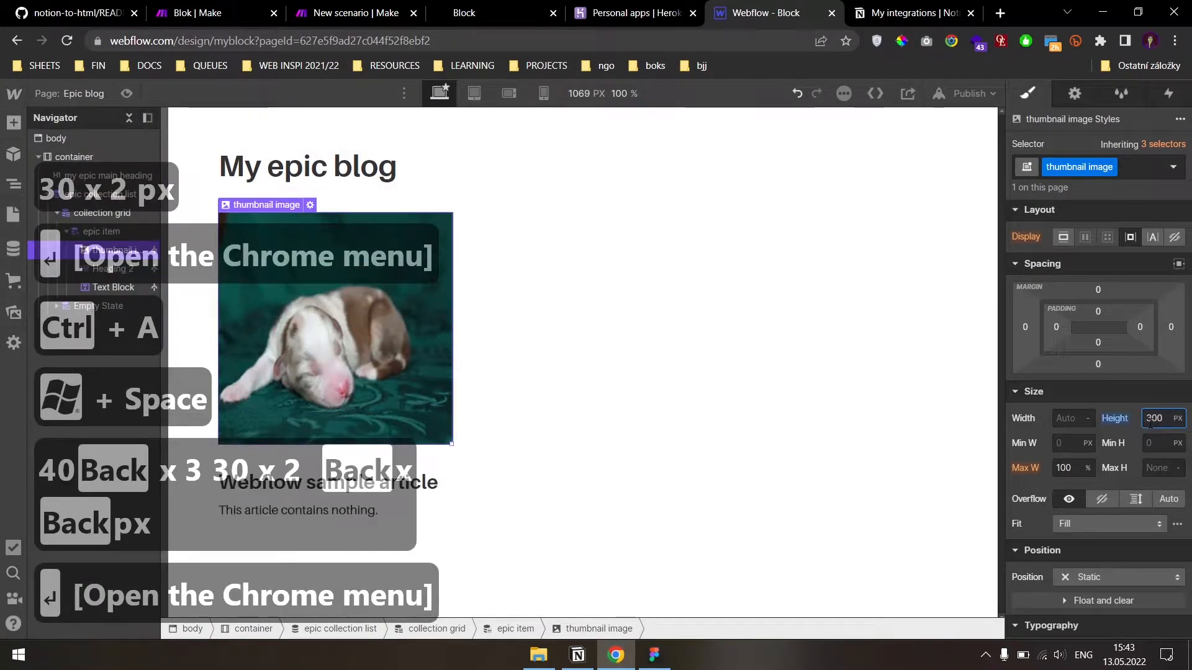
- Reduce the thumbnail image's height to 200 px
left_click(1067, 417)
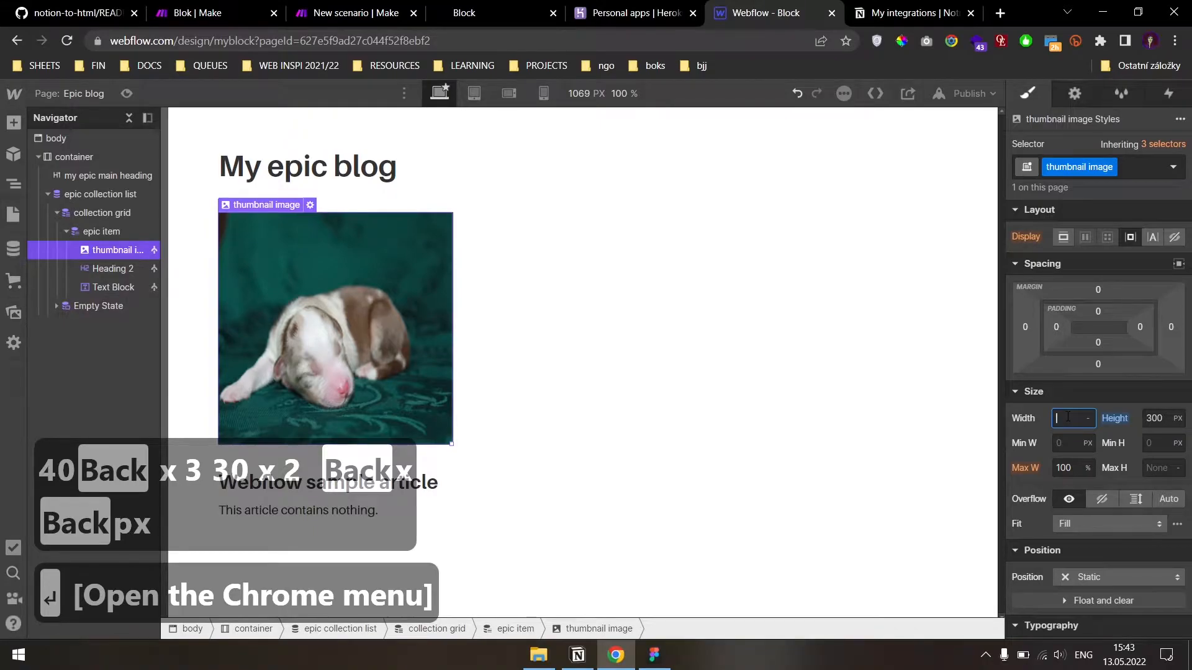
left_click(1155, 419)
key("ctrl+a")
type("200")
key("Return")
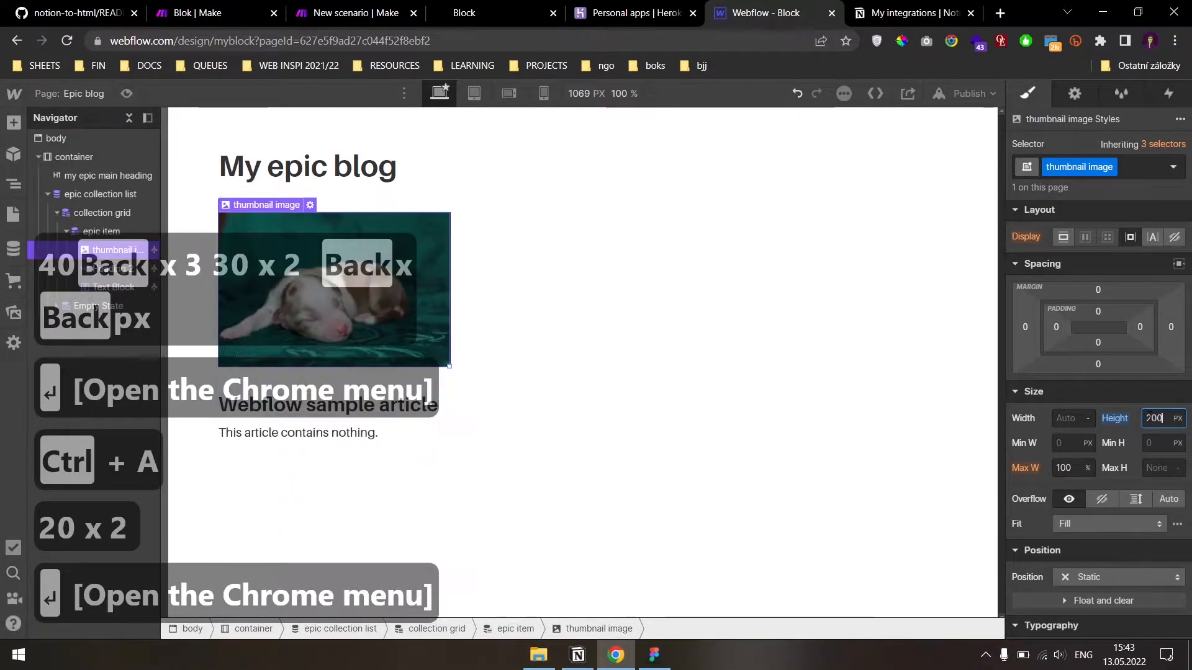
- Set the thumbnail image's width to 100% and its fit to Cover
type("300")
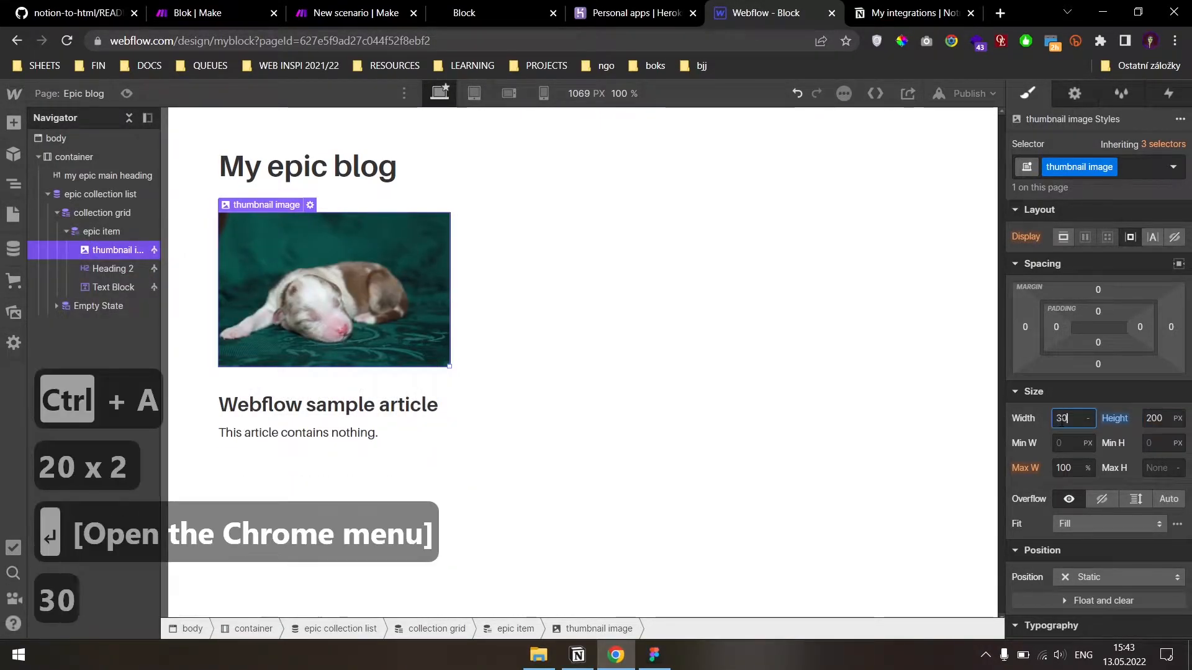
key("Return")
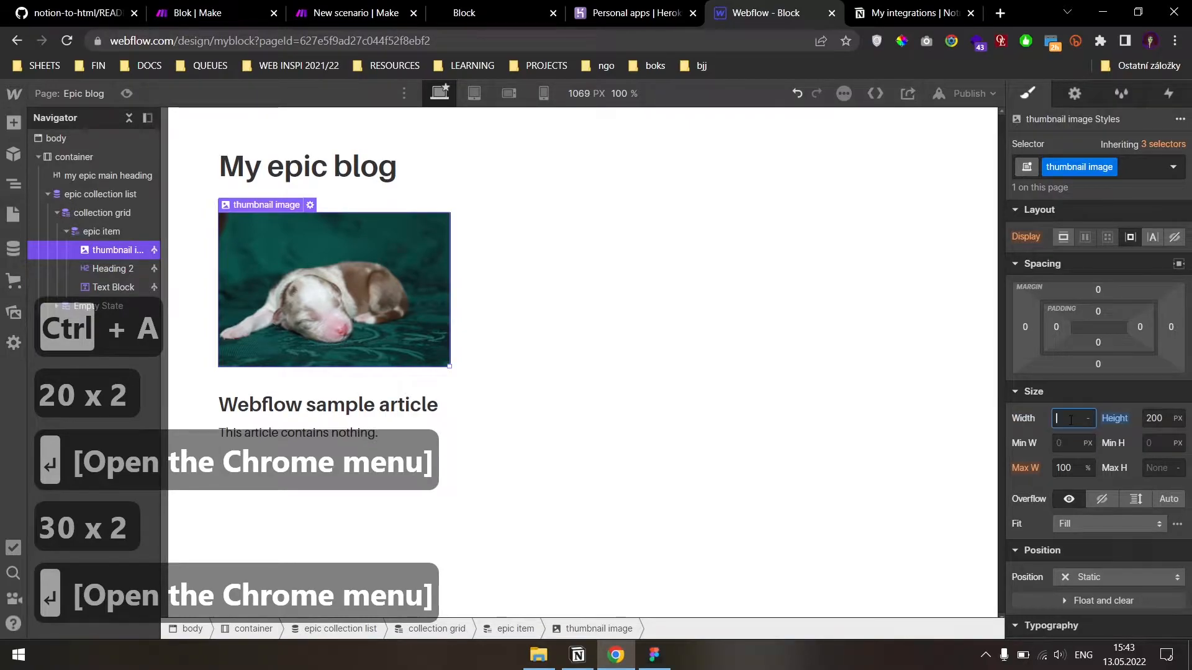
type("100%")
key("Return")
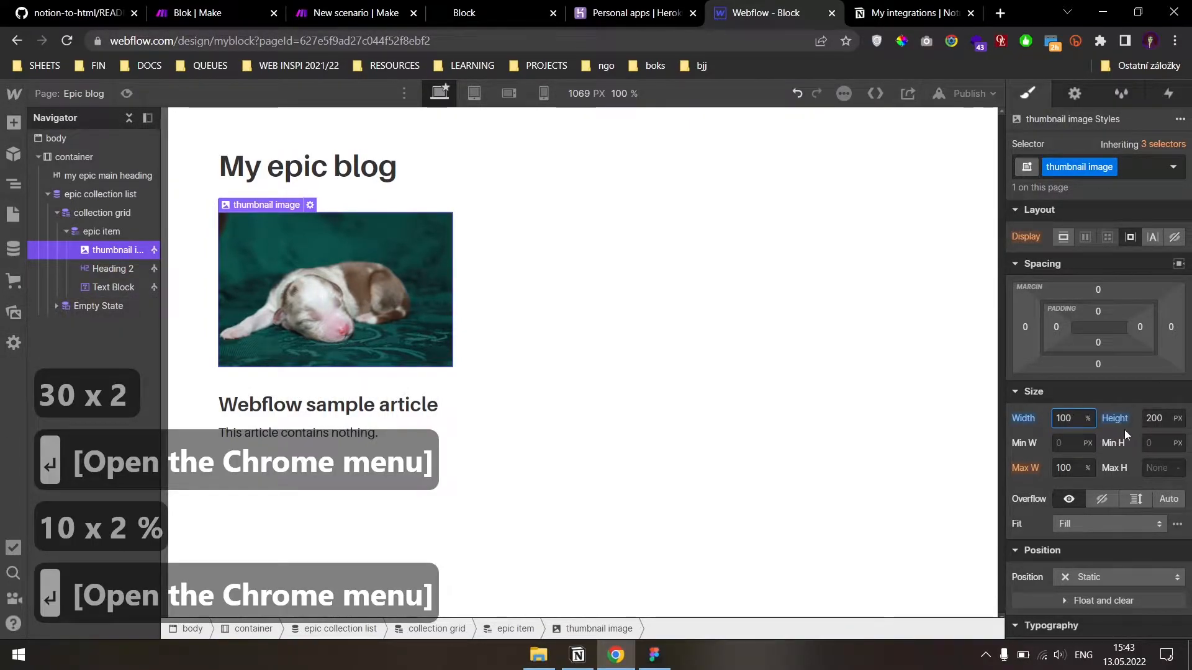
left_click(1095, 525)
left_click(1082, 560)
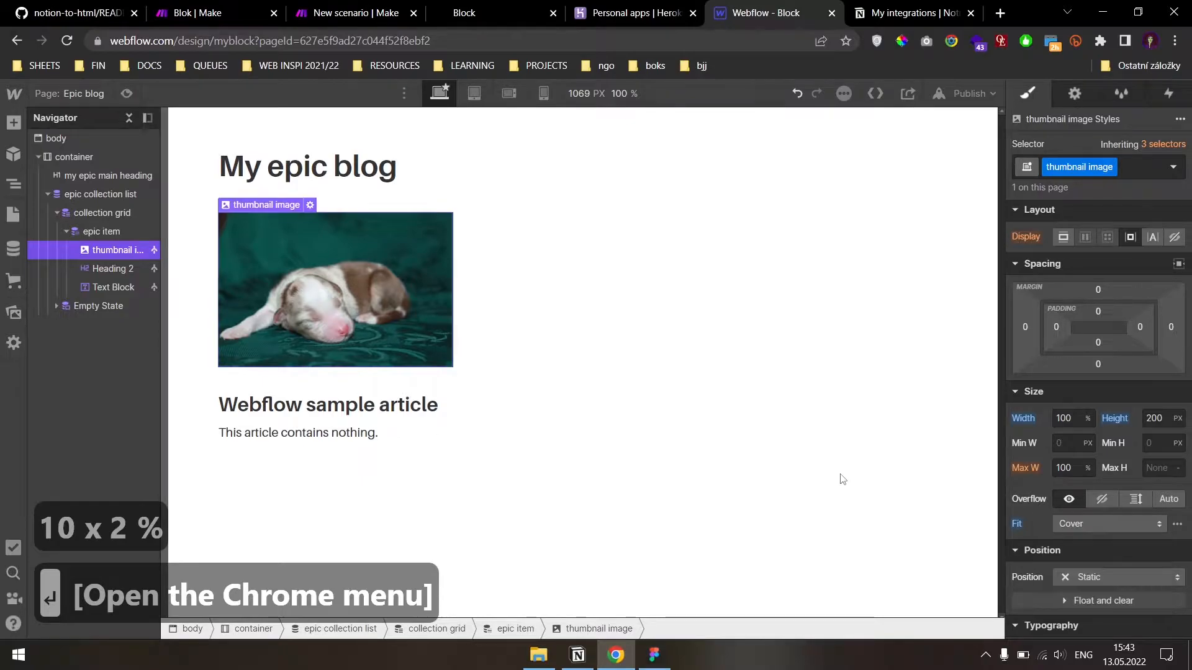
- Set the thumbnail image's height to 220 px
left_click_drag(1155, 420, 1127, 429)
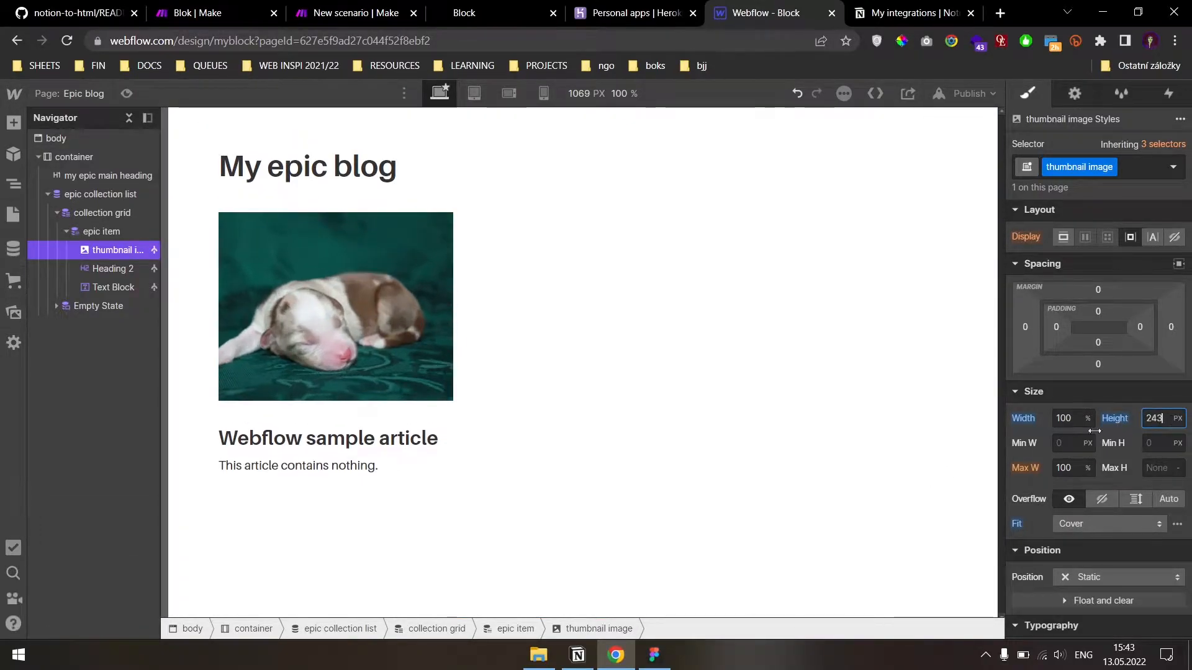
key("ctrl+a")
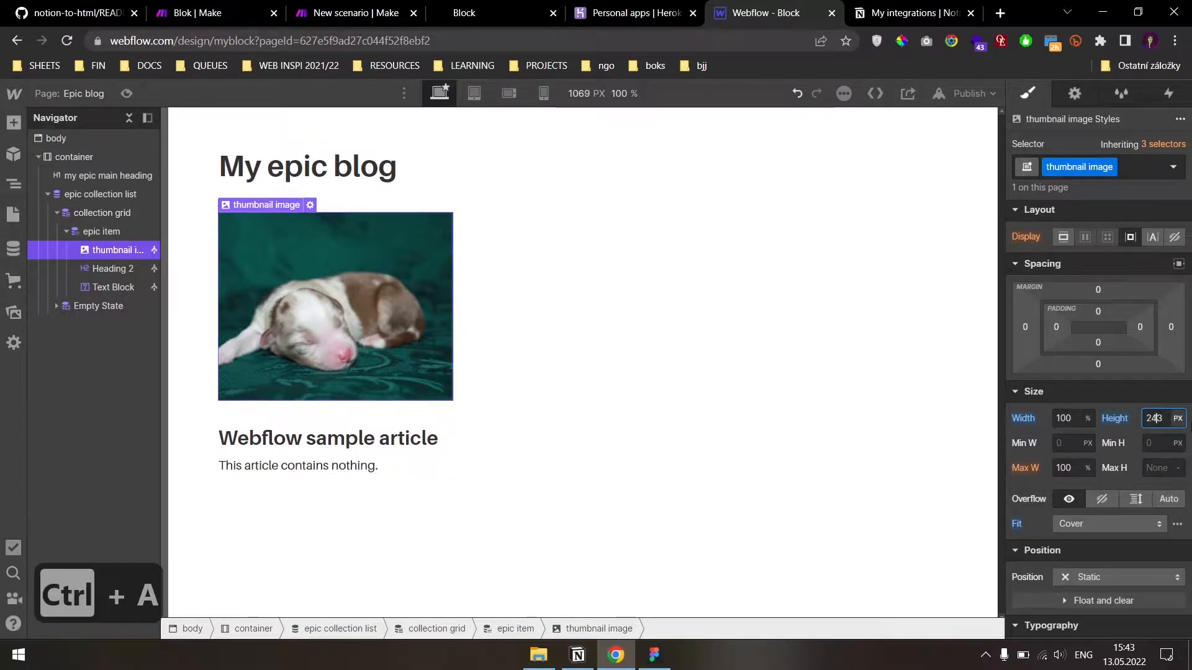
type("220")
key("Return")
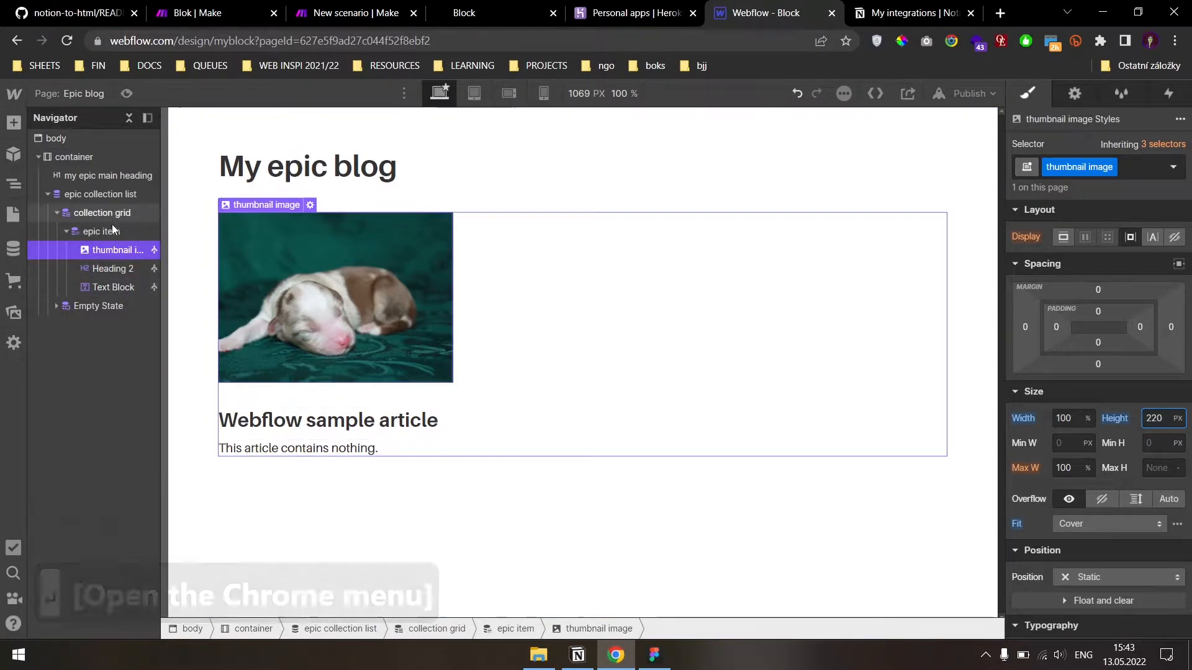
- Add a link block inside the epic item and link it to the Current Epic collection page
left_click(699, 236)
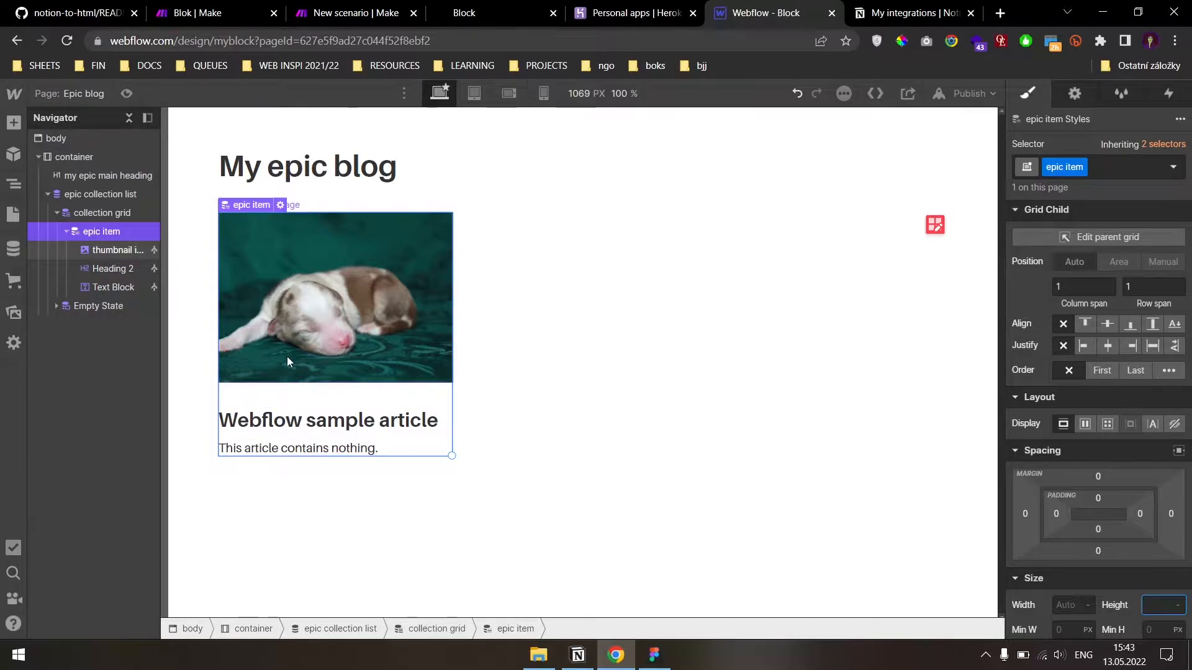
key("ctrl+k")
type("link")
key("Return")
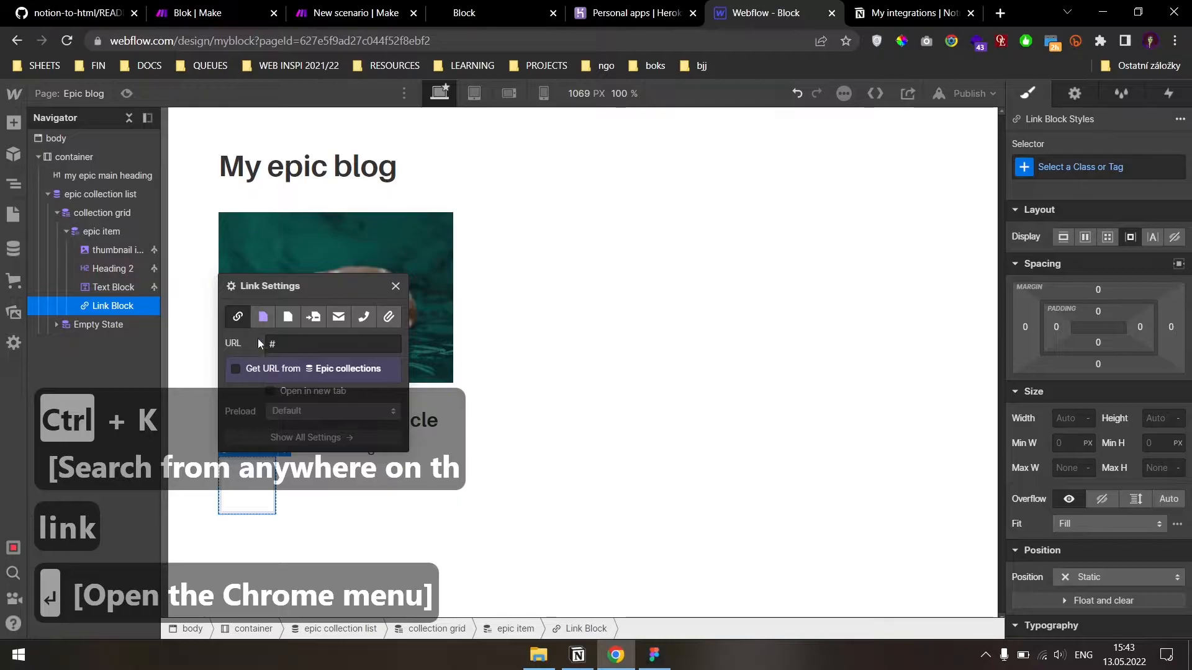
left_click(266, 321)
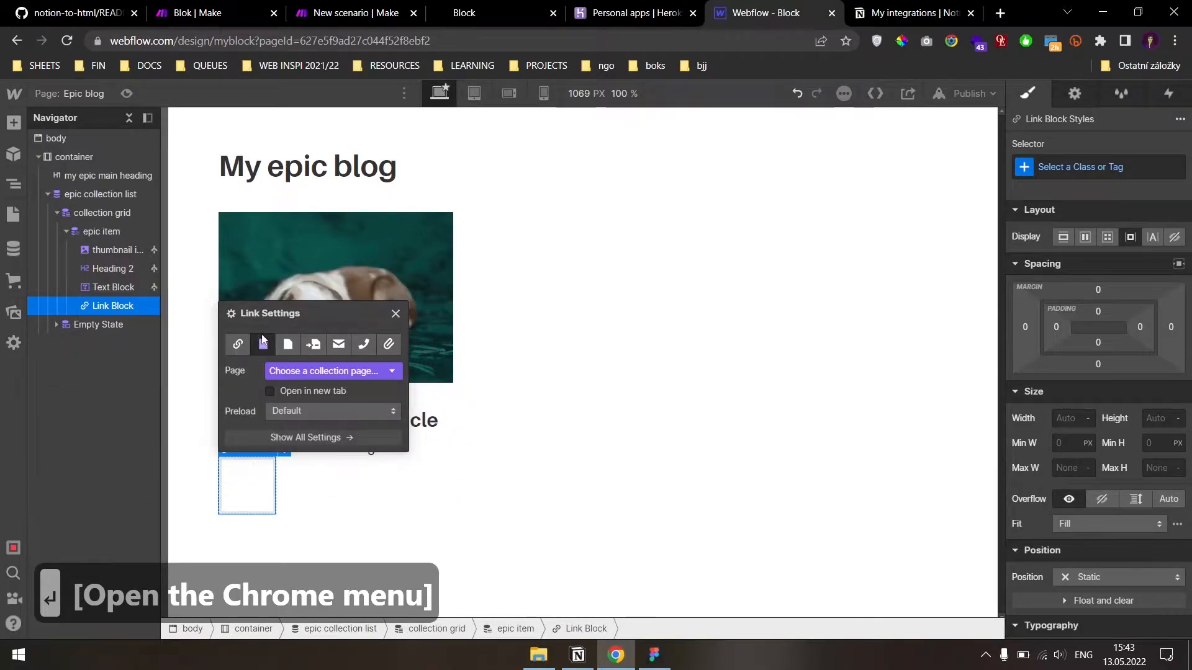
left_click(285, 372)
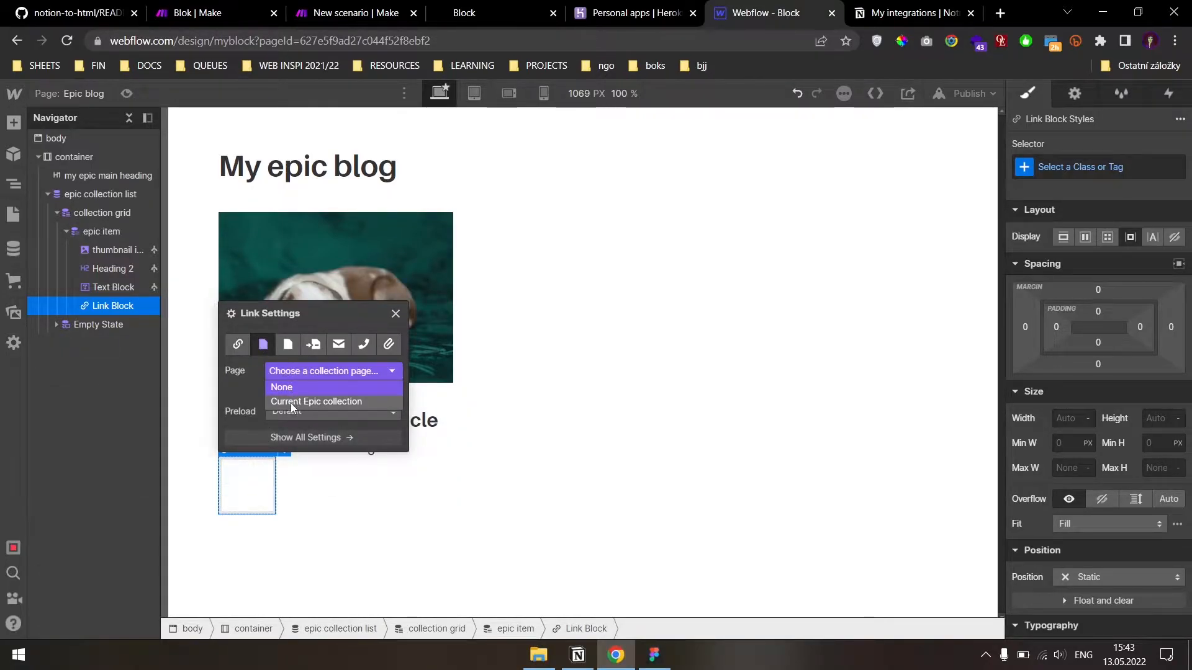
left_click(289, 403)
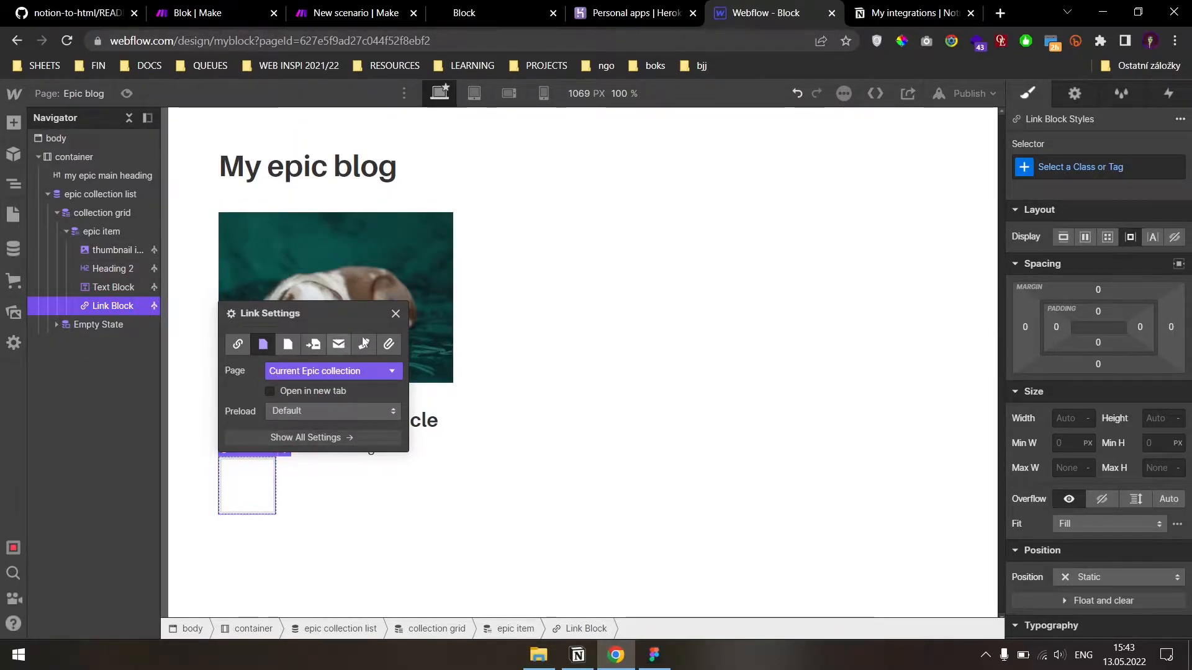
left_click(395, 315)
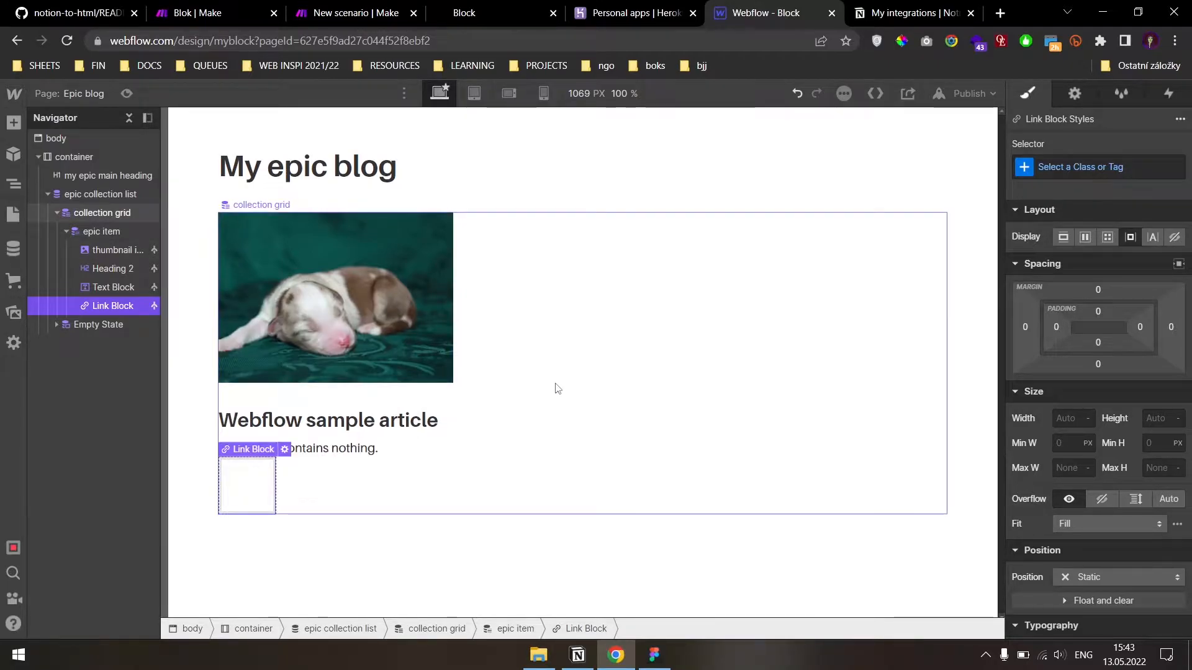
- Move the thumbnail image, Heading 2 and text block into the link block, in that order
left_click_drag(99, 255, 106, 304)
left_click(107, 250)
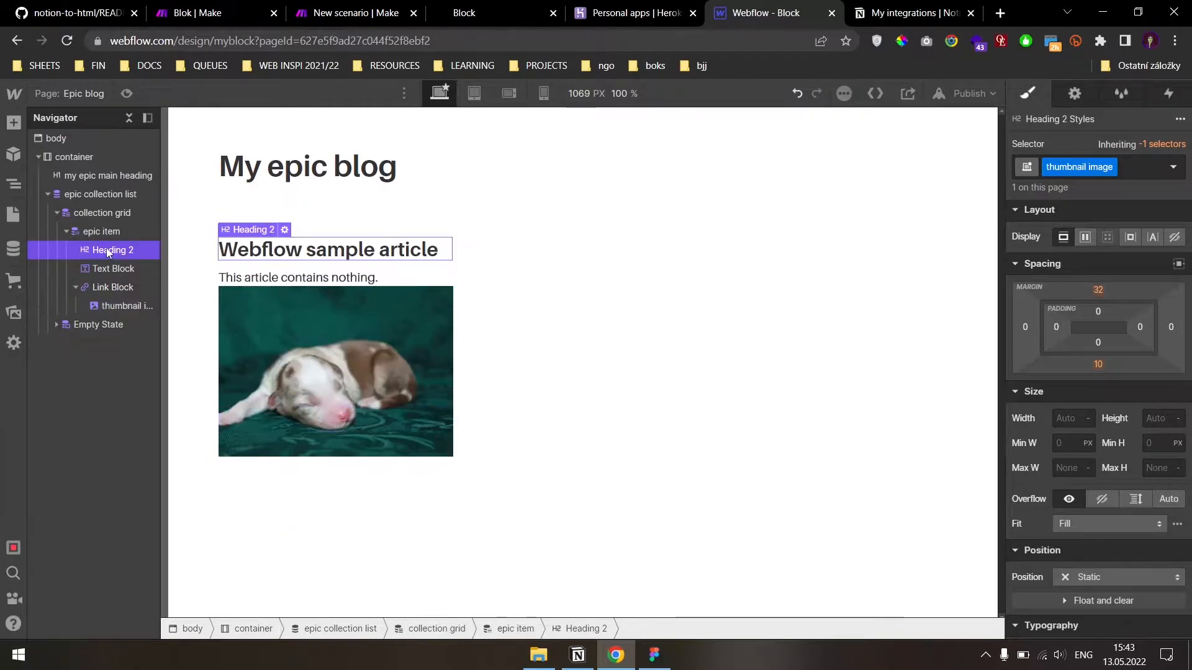
left_click_drag(107, 250, 113, 307)
left_click(109, 250)
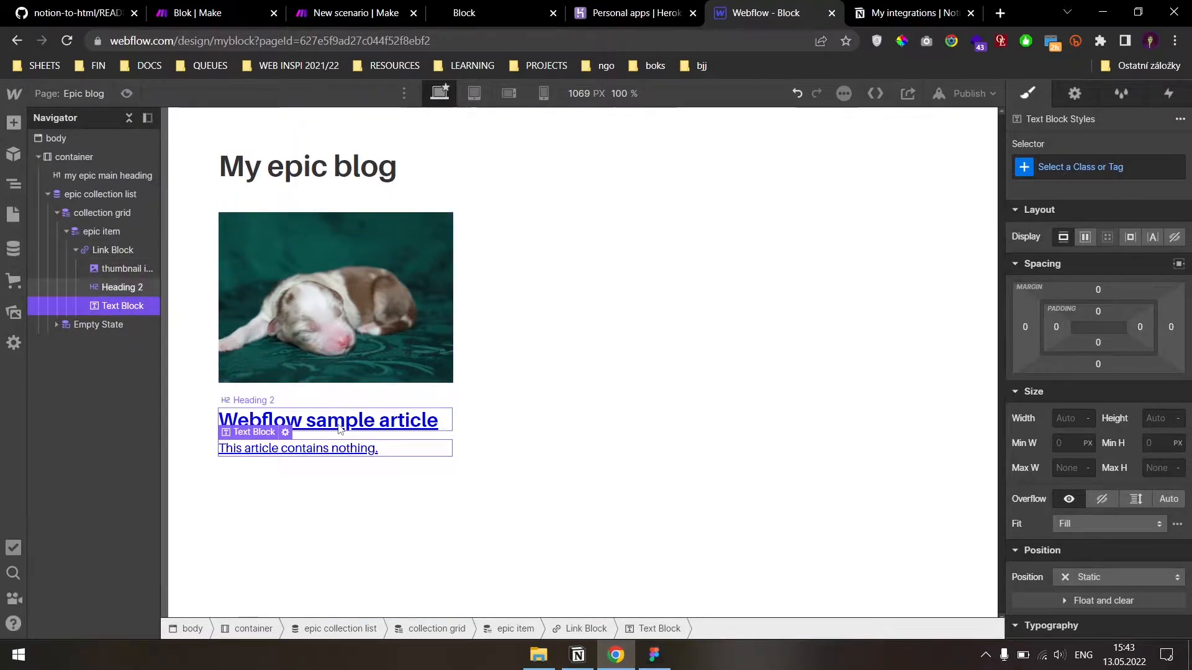
- Set the link block's text colour to black and remove its underline decoration
left_click(285, 420)
left_click(110, 249)
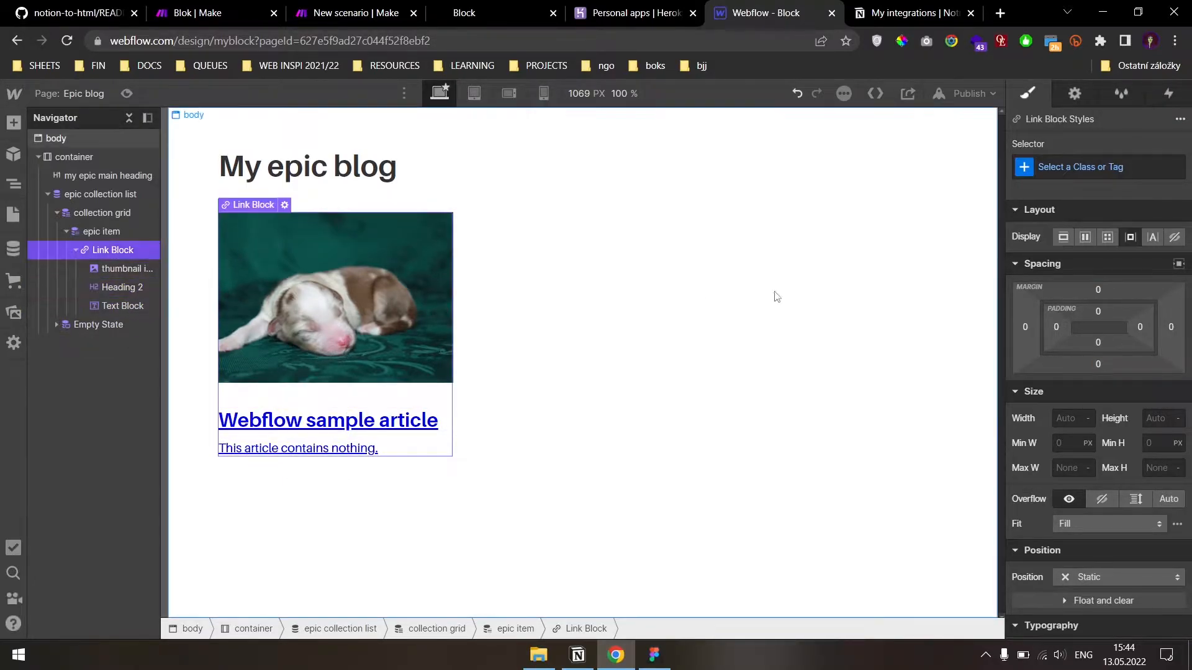
scroll(1053, 442, "down", 5)
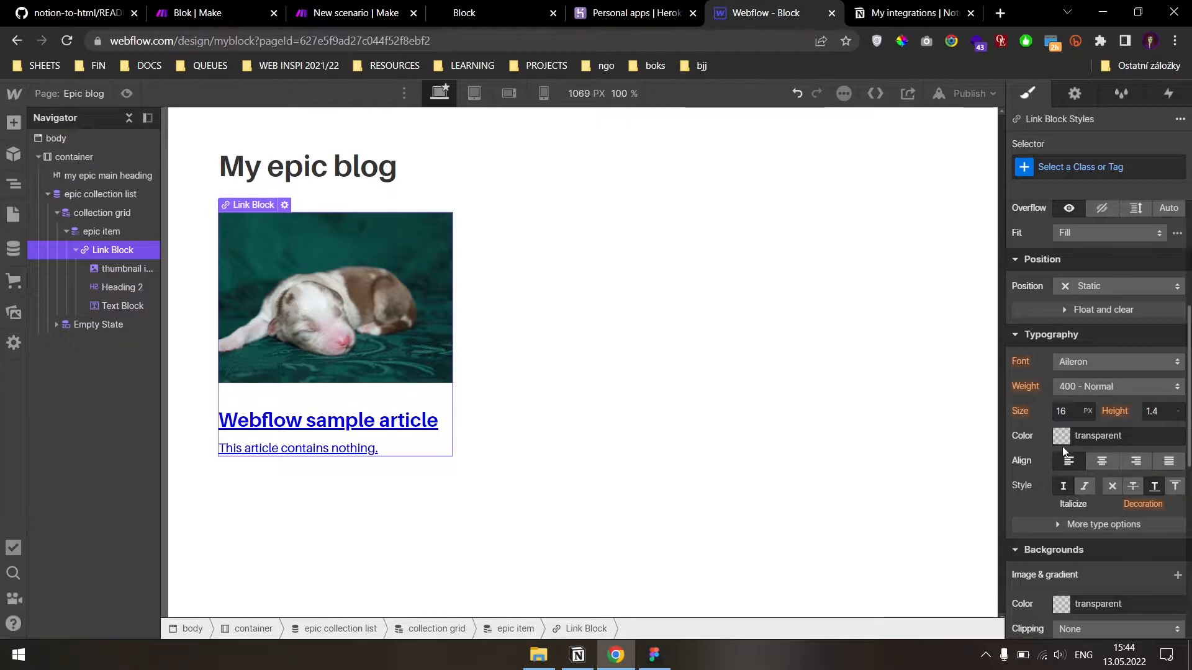
left_click(1061, 437)
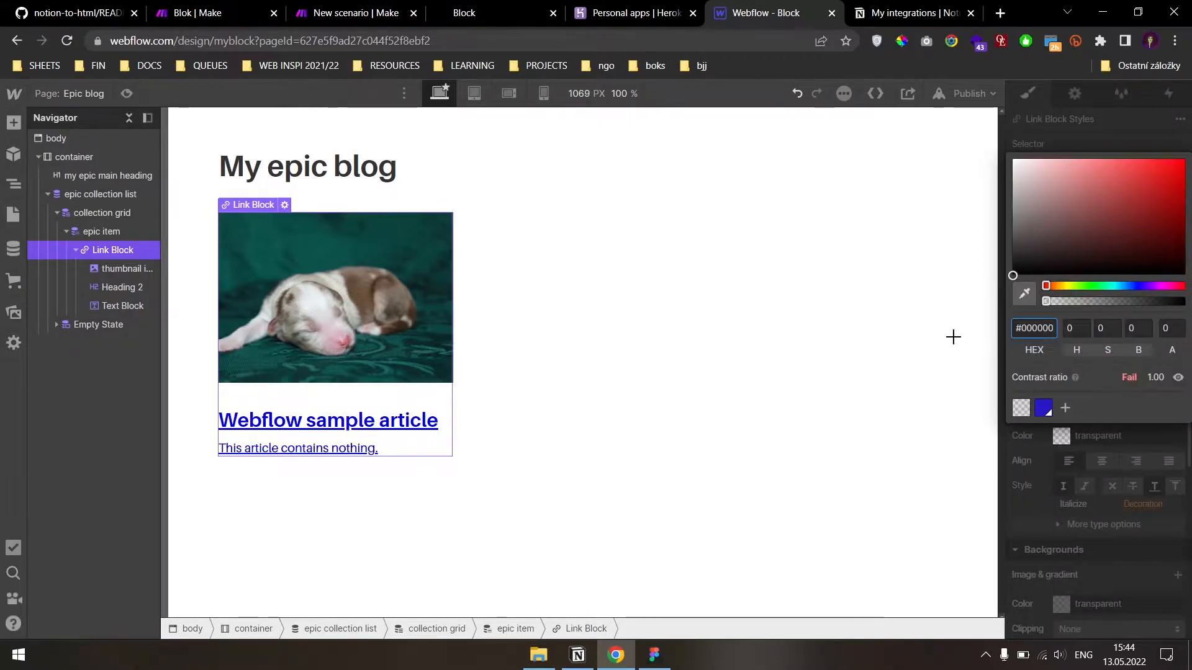
key("Return")
left_click(1111, 486)
left_click(1112, 486)
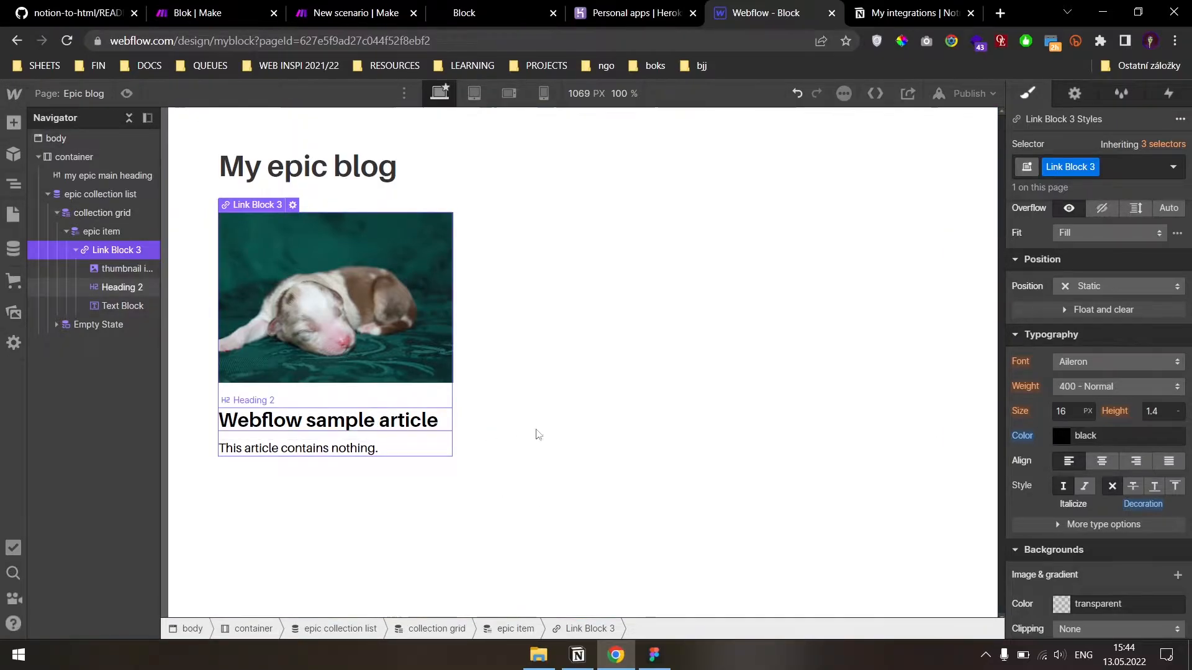
- Give the Heading 2 inside the link block a new class named "item heading"
key("ctrl+Return")
key("ctrl+Return")
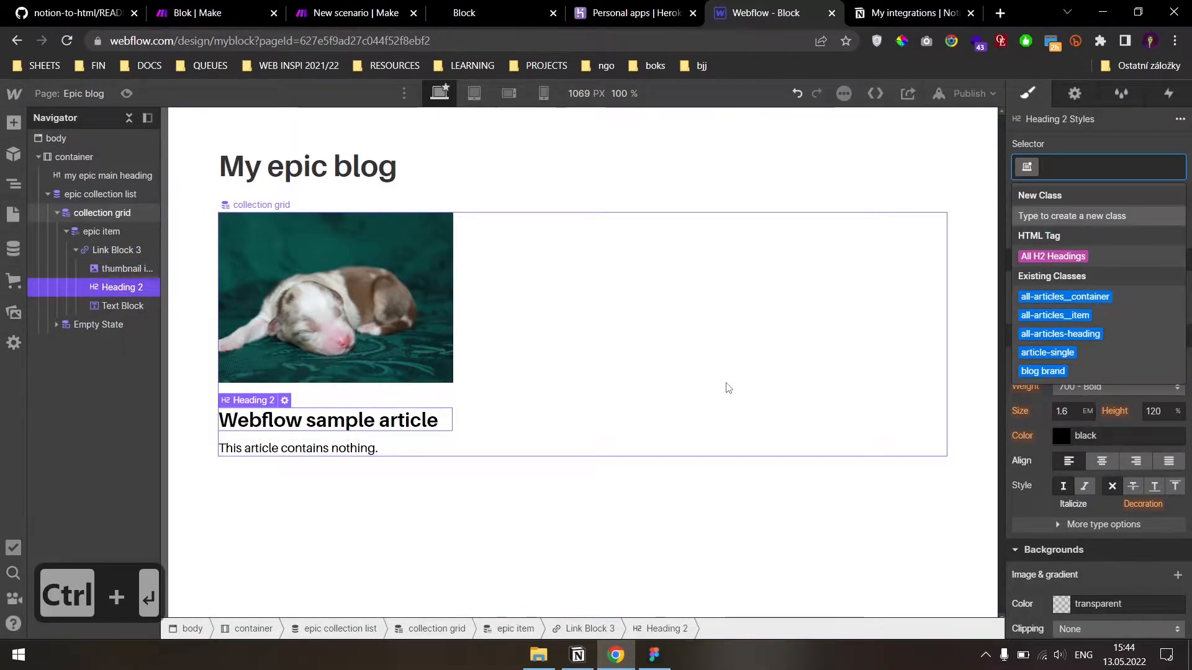
type("item i")
key("BackSpace")
type("heading")
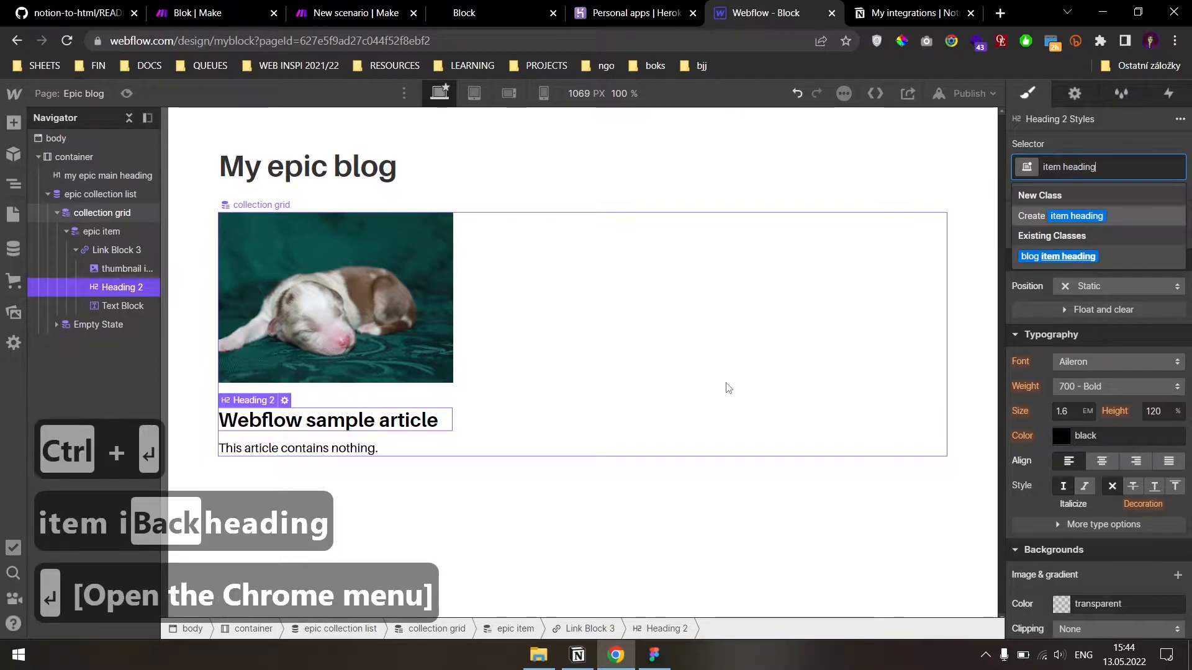
key("Return")
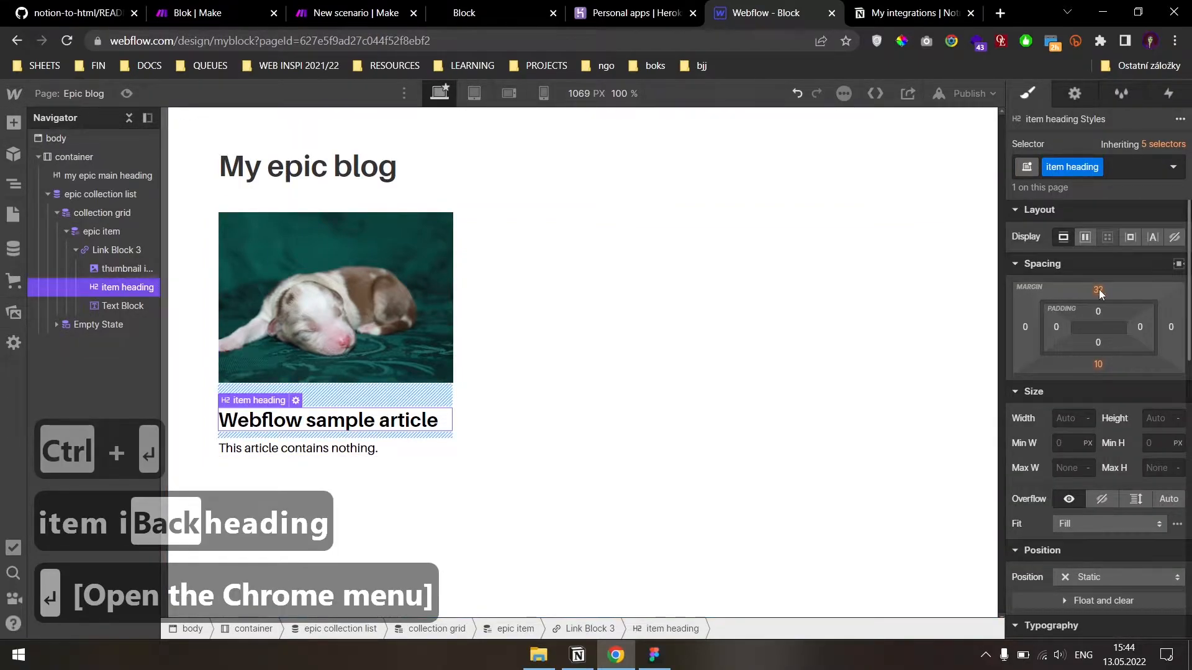
- Set the item heading's top margin to 24
left_click(1082, 286)
type("24")
key("Return")
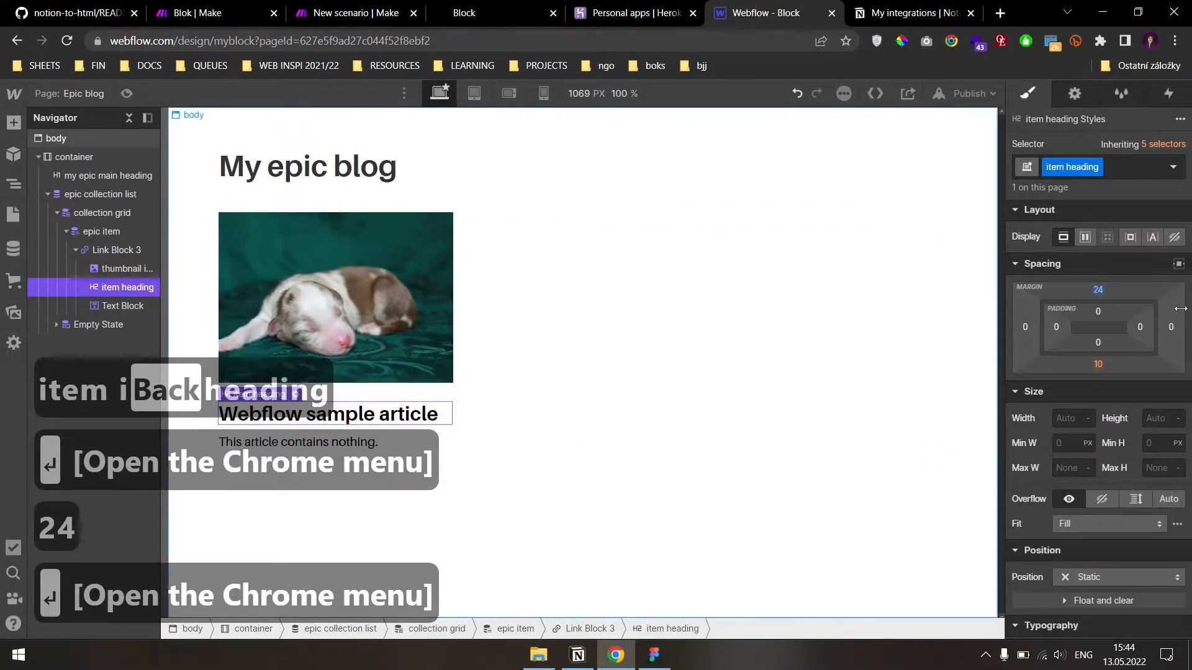
- Reduce the item heading's top margin to 16 and deselect the heading
left_click(1097, 289)
type("16")
key("Return")
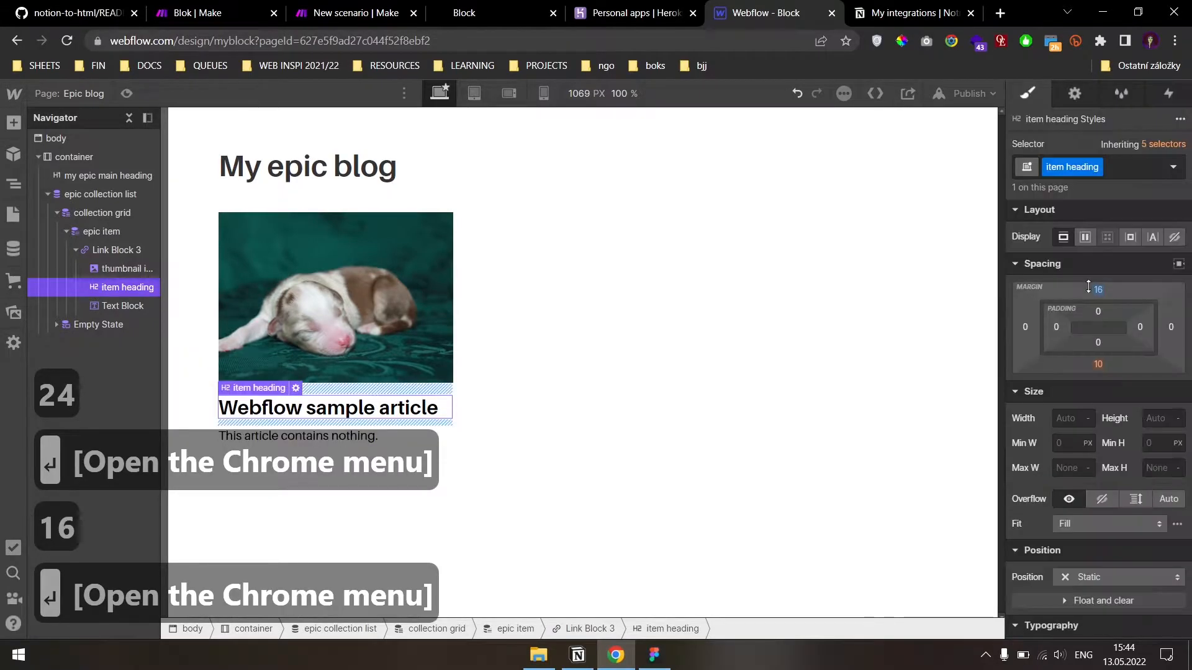
left_click(474, 428)
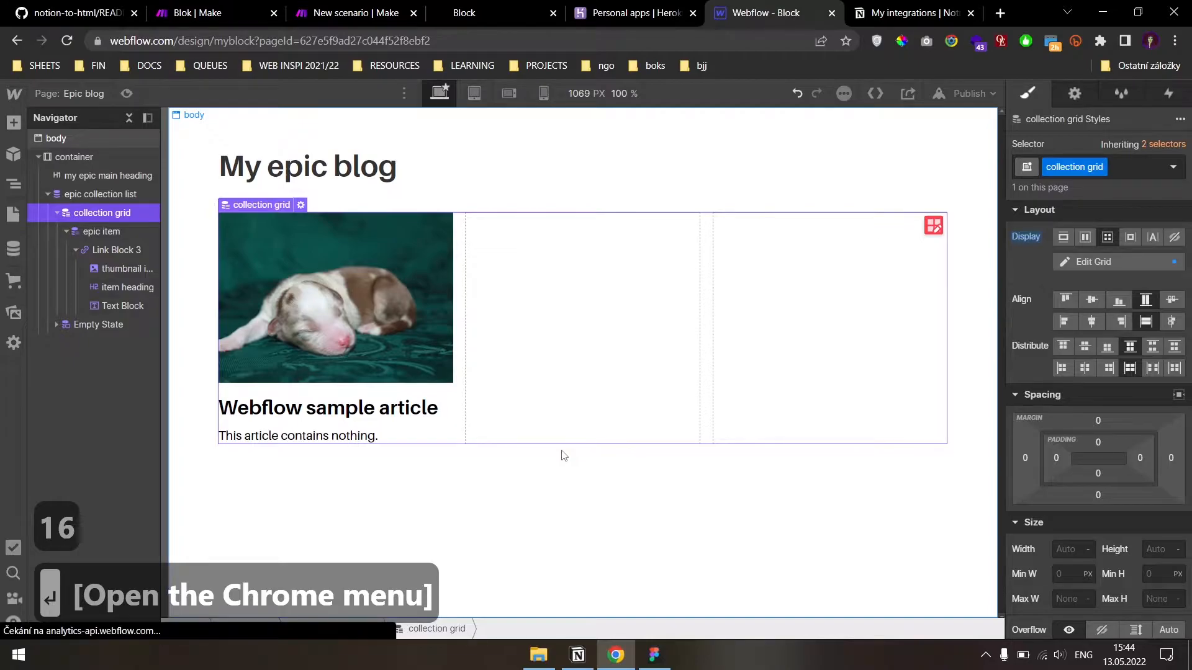
left_click(447, 474)
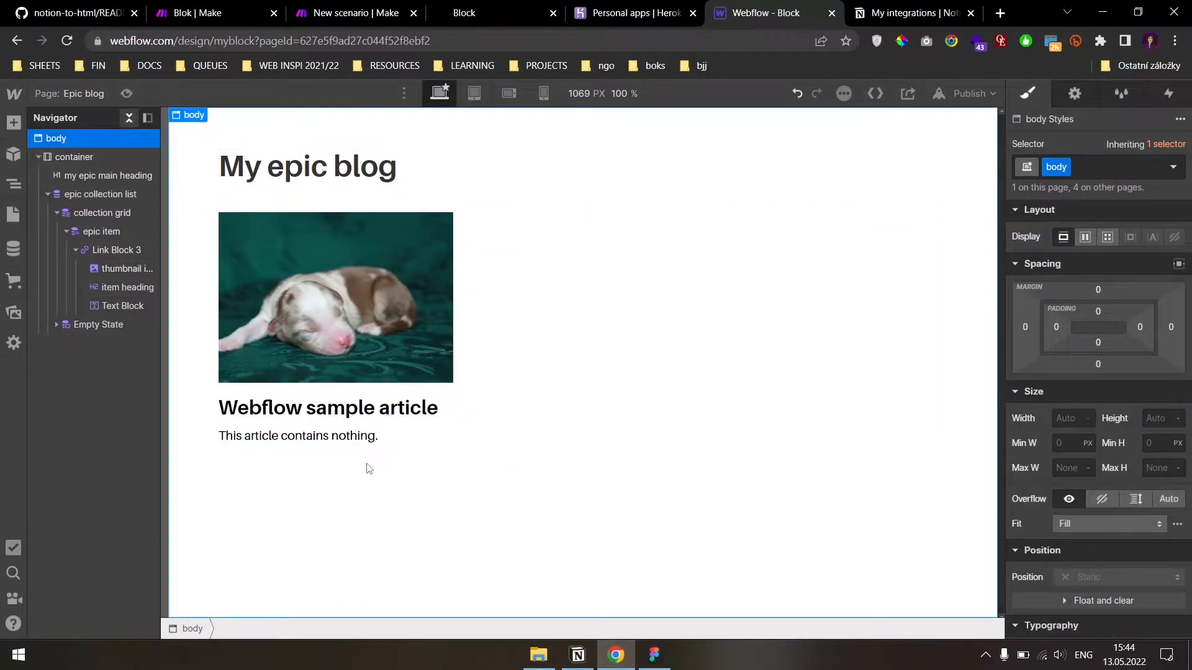
- Preview the Epic blog page, follow the sample article's card to its collection page, and exit the preview there
left_click(128, 94)
left_click(364, 368)
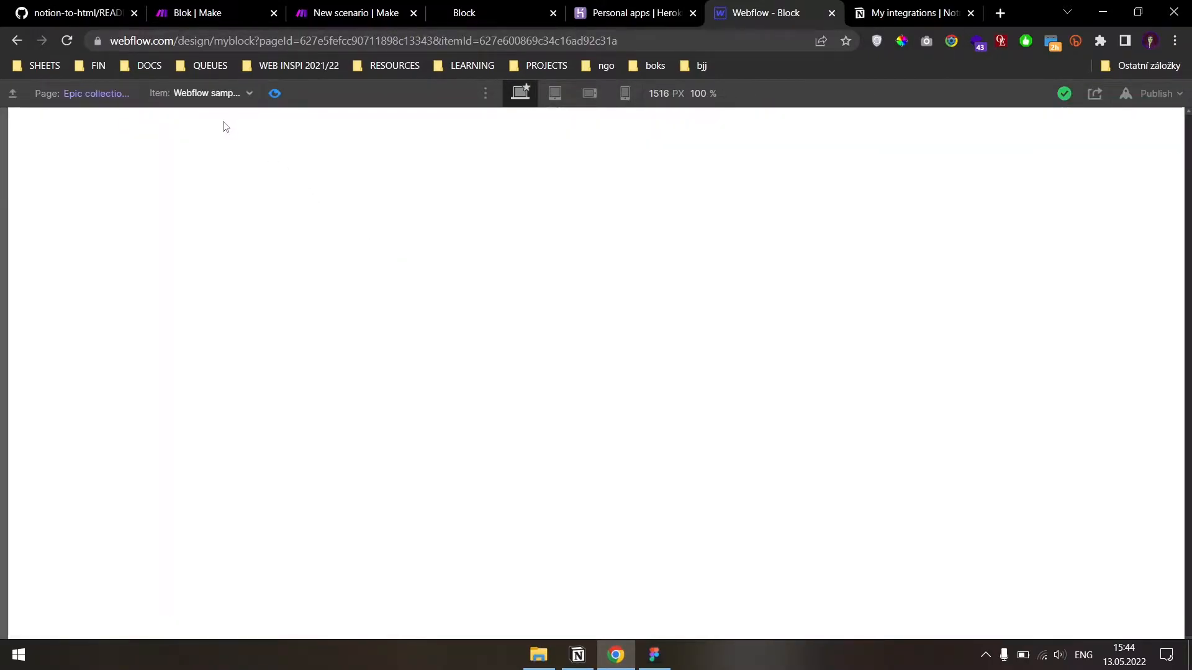
left_click(275, 95)
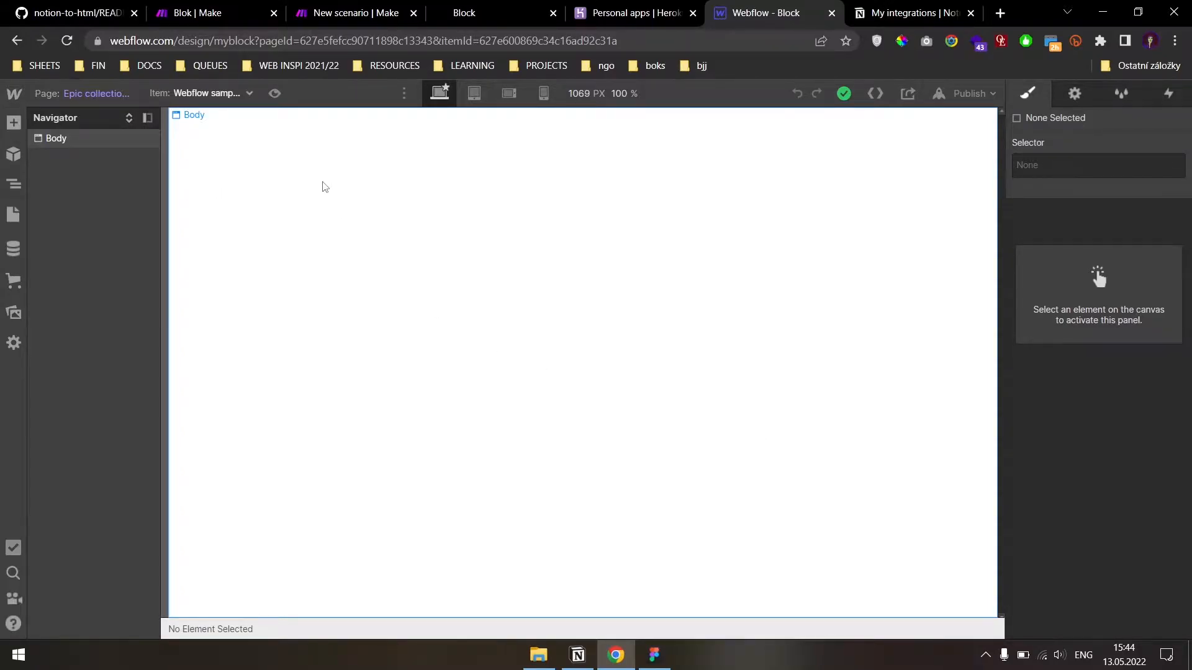
- Apply the existing "body" class to the body of the Epic collections template page
left_click(322, 187)
key("ctrl+Return")
type("body")
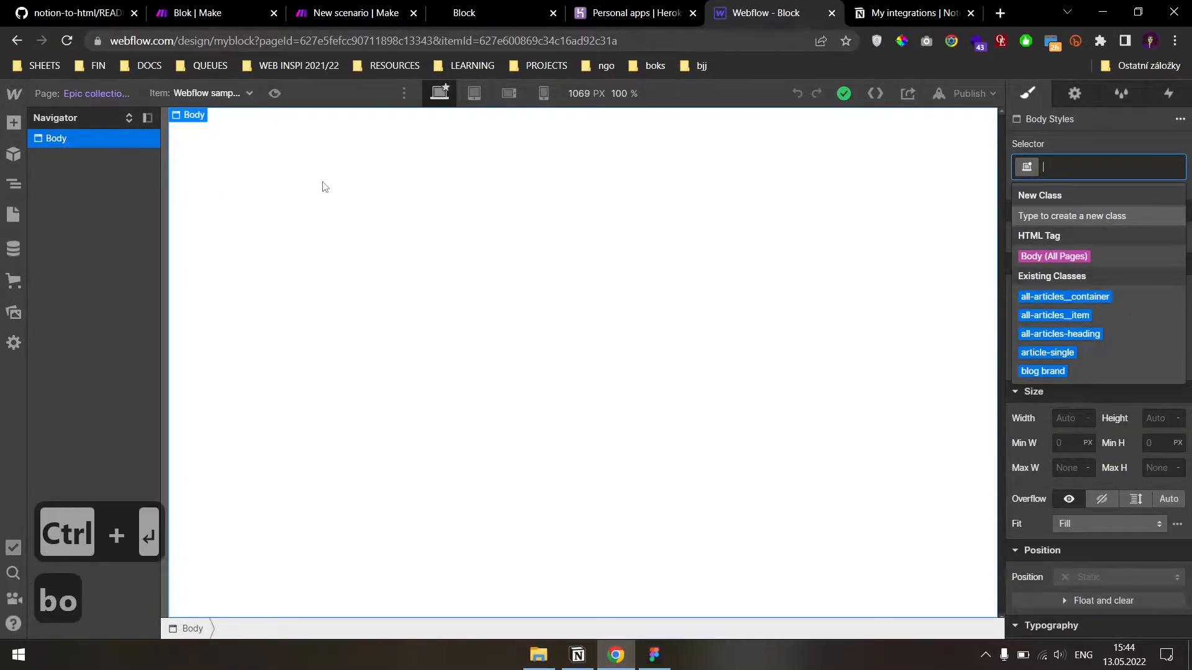
key("Down")
key("Down")
key("Return")
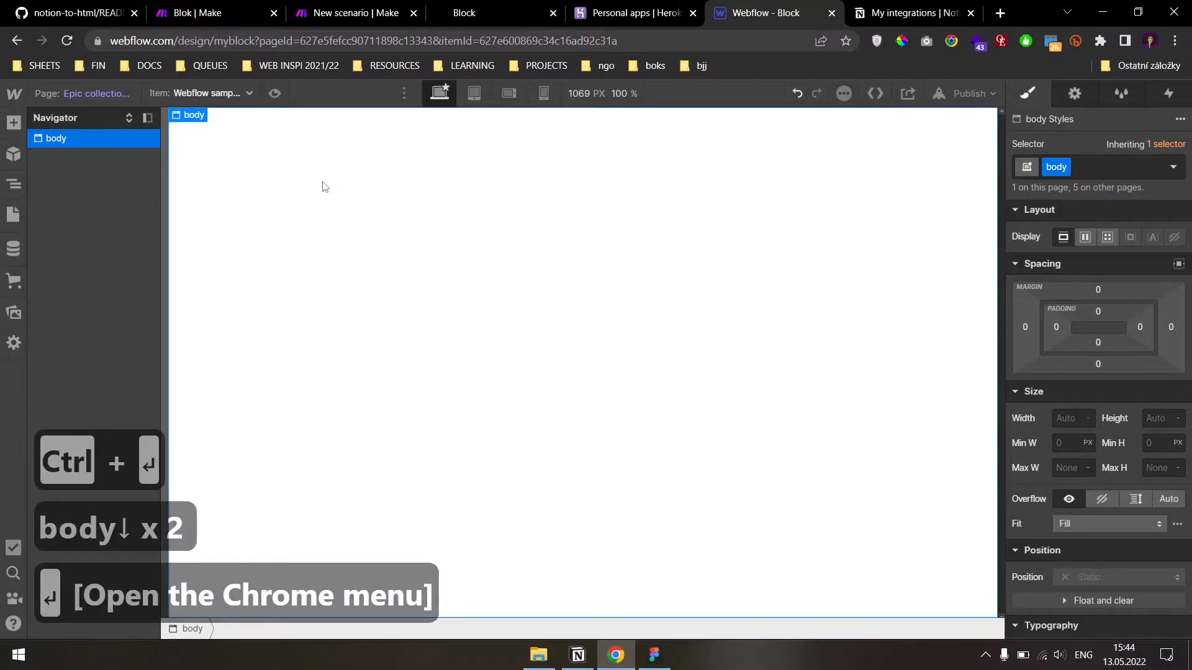
- Add a container to the body and apply the existing "container" class to it
key("ctrl+k")
type("conta")
key("Return")
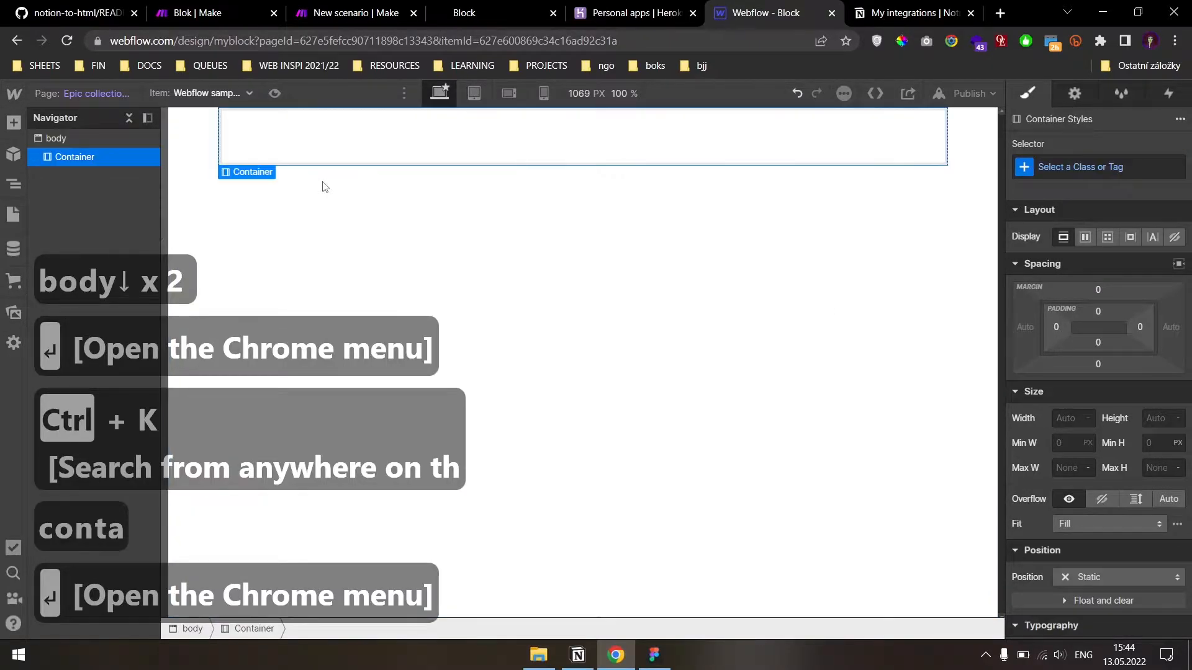
key("ctrl+Return")
type("conta")
key("Down")
key("Return")
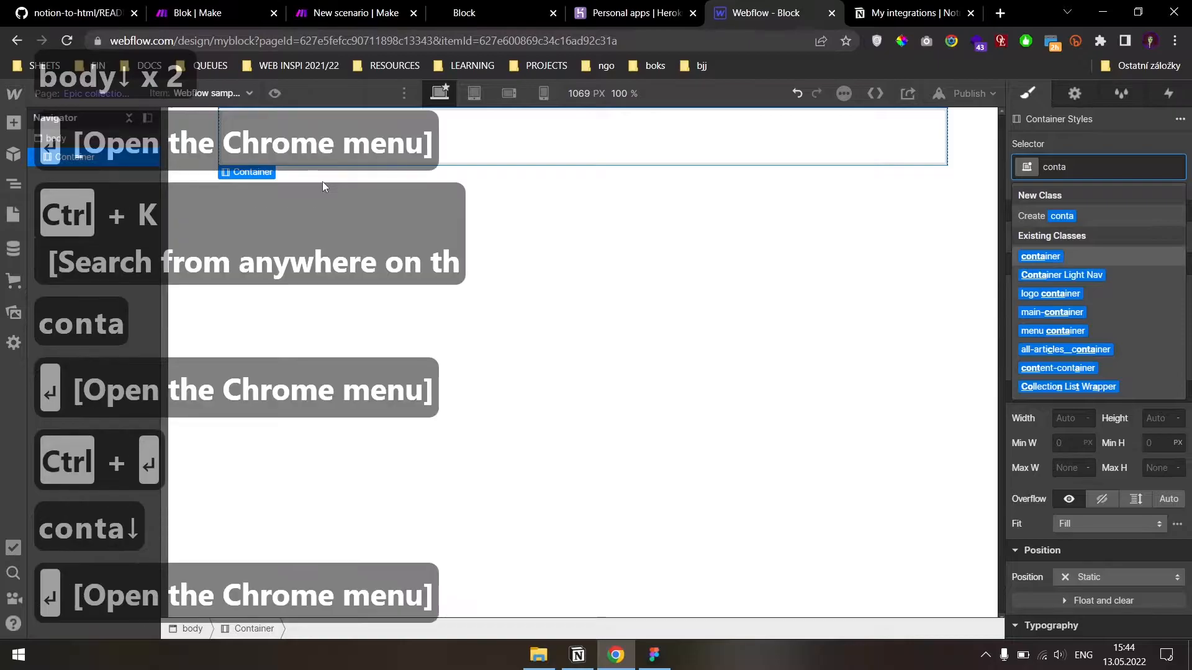
- Add a combo class named "post" to the container
key("ctrl+Return")
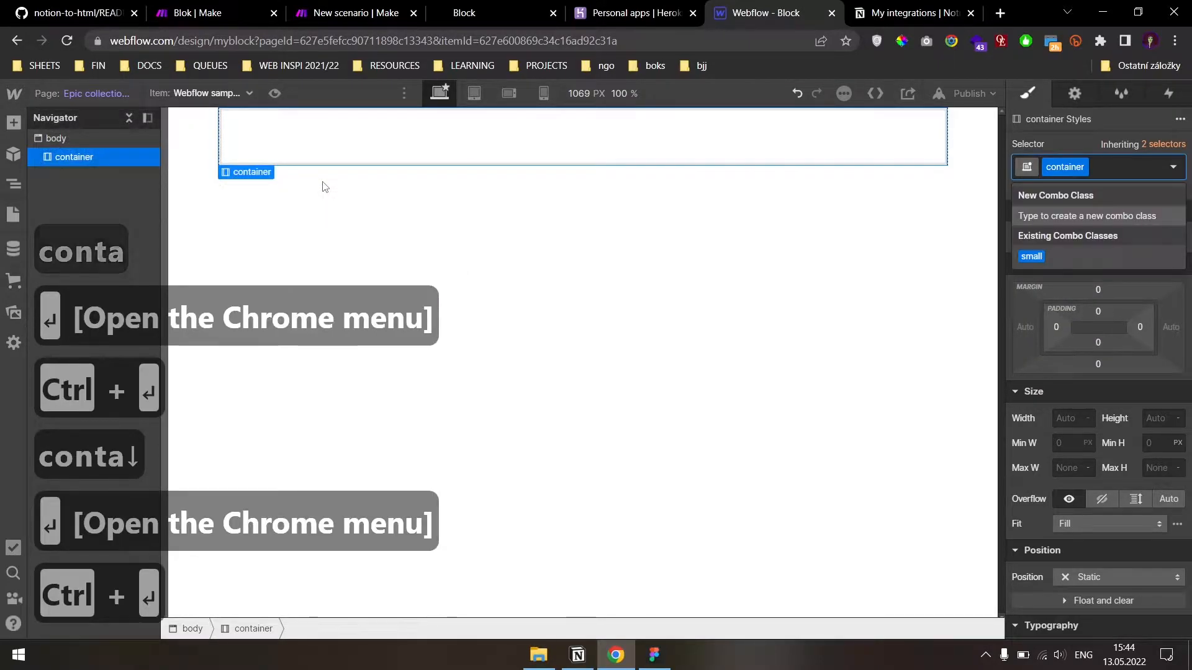
key("Escape")
key("ctrl+Return")
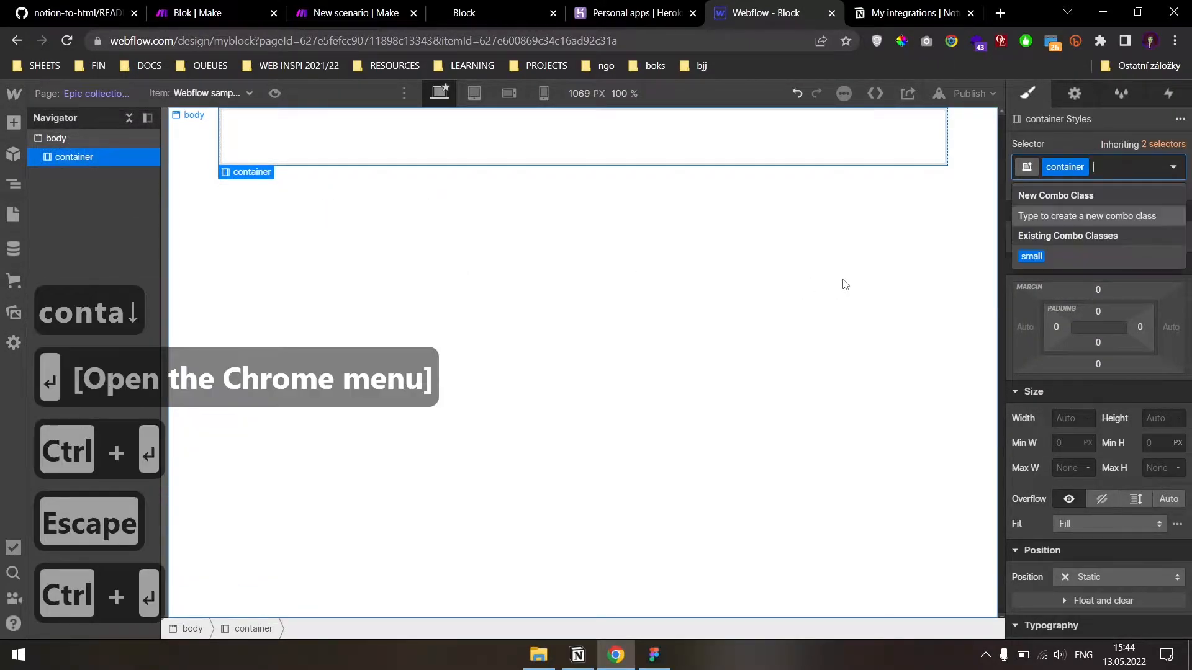
type("blog")
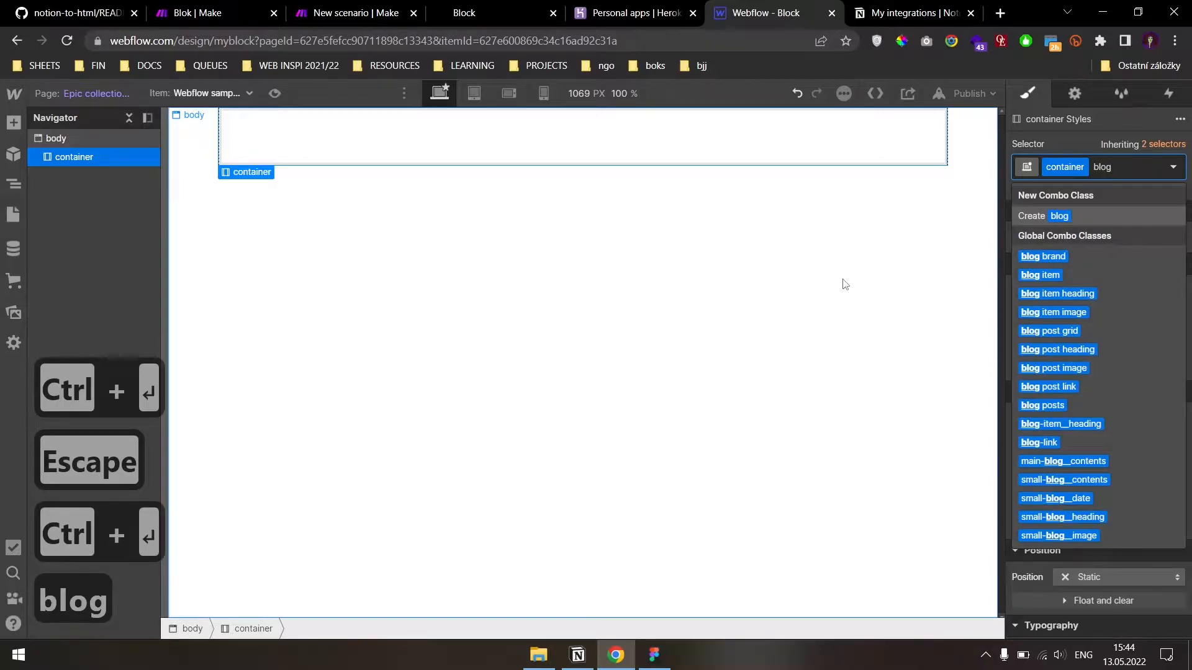
key("ctrl+shift+Left")
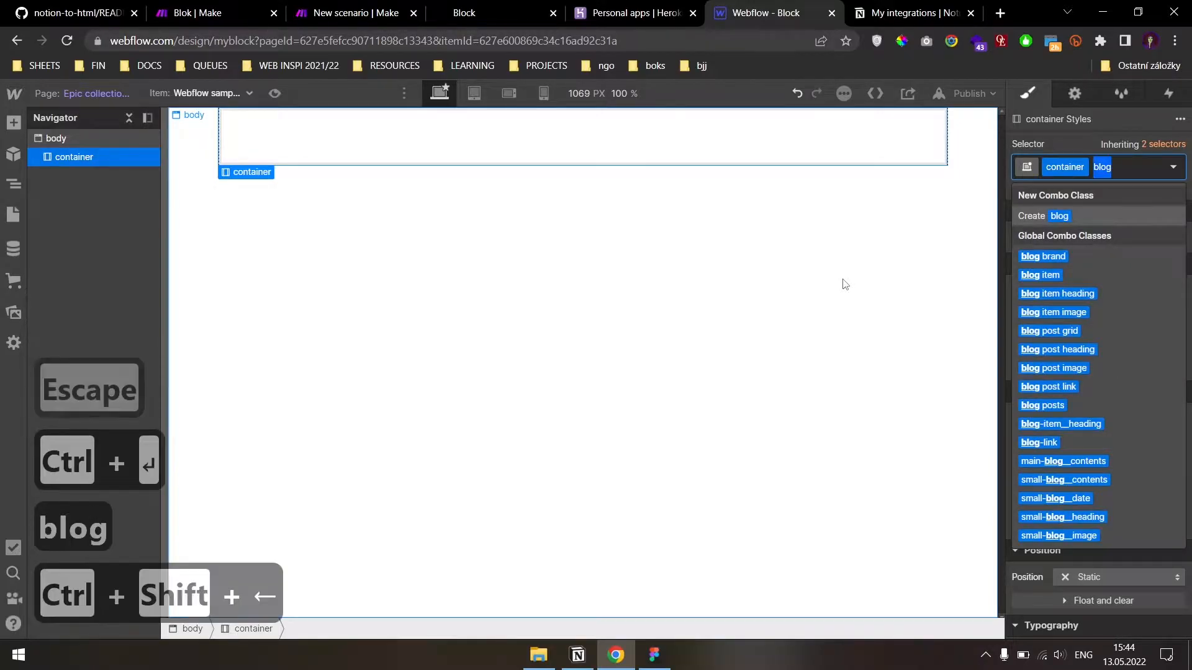
type("post")
key("Return")
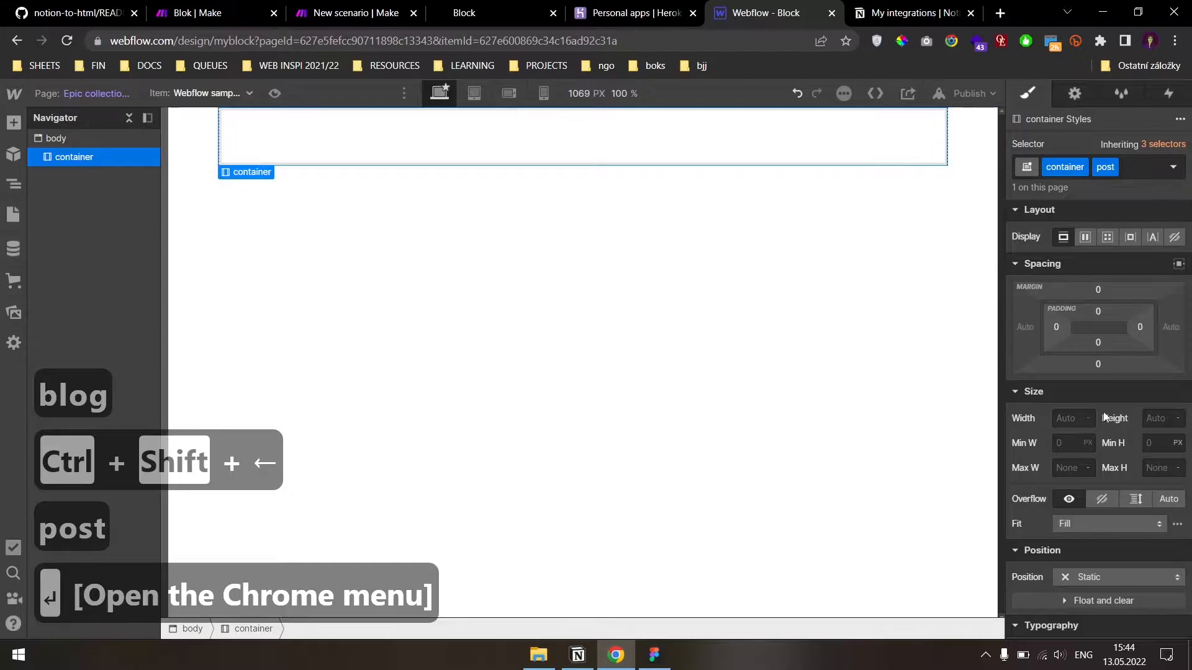
- Set the post container's maximum width to 70 ch
left_click(1067, 467)
type("70ch")
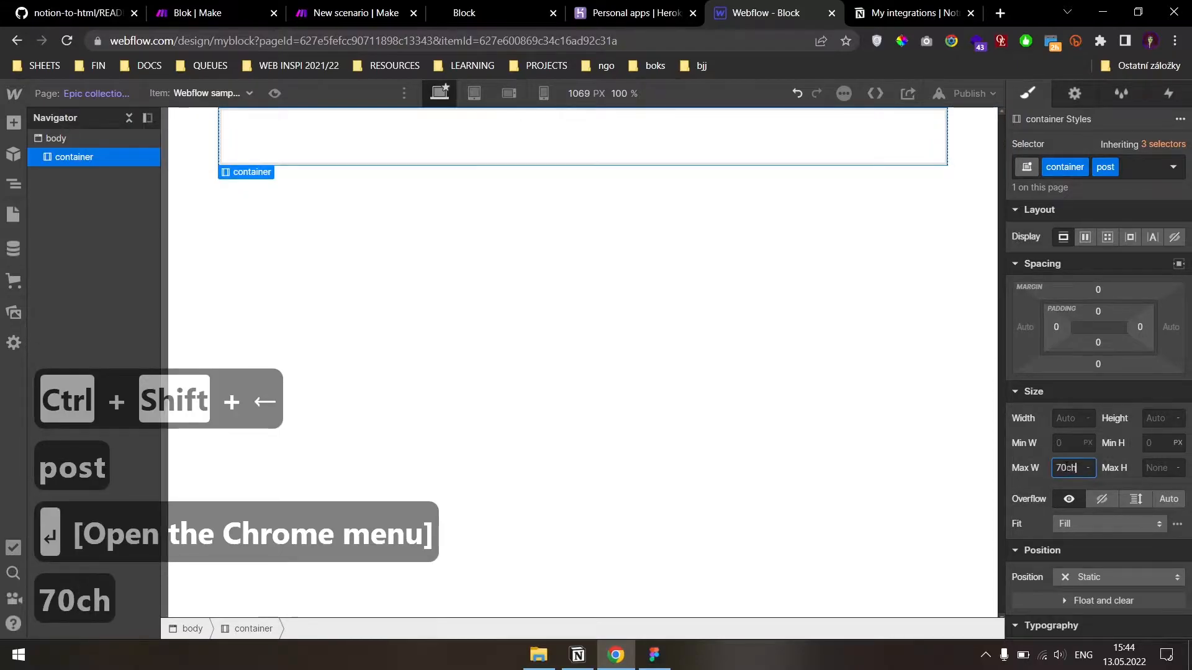
key("Return")
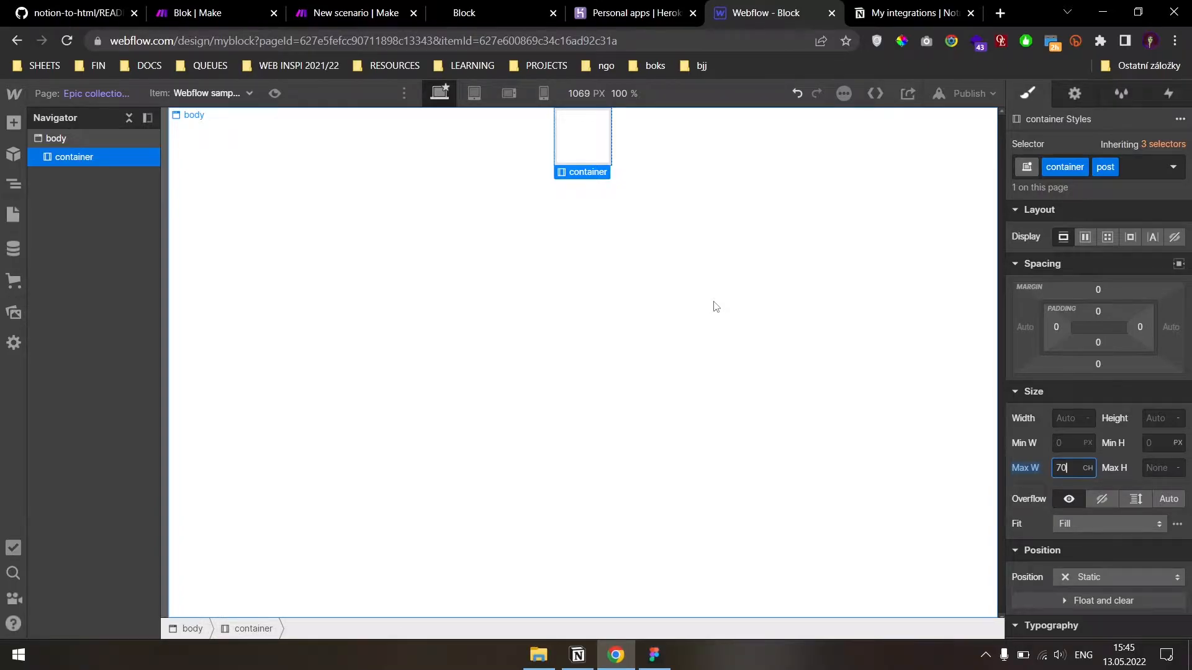
- Add an image to the container and take its picture from the Epic collections Thumbnail image field
key("ctrl+k")
type("image")
key("Return")
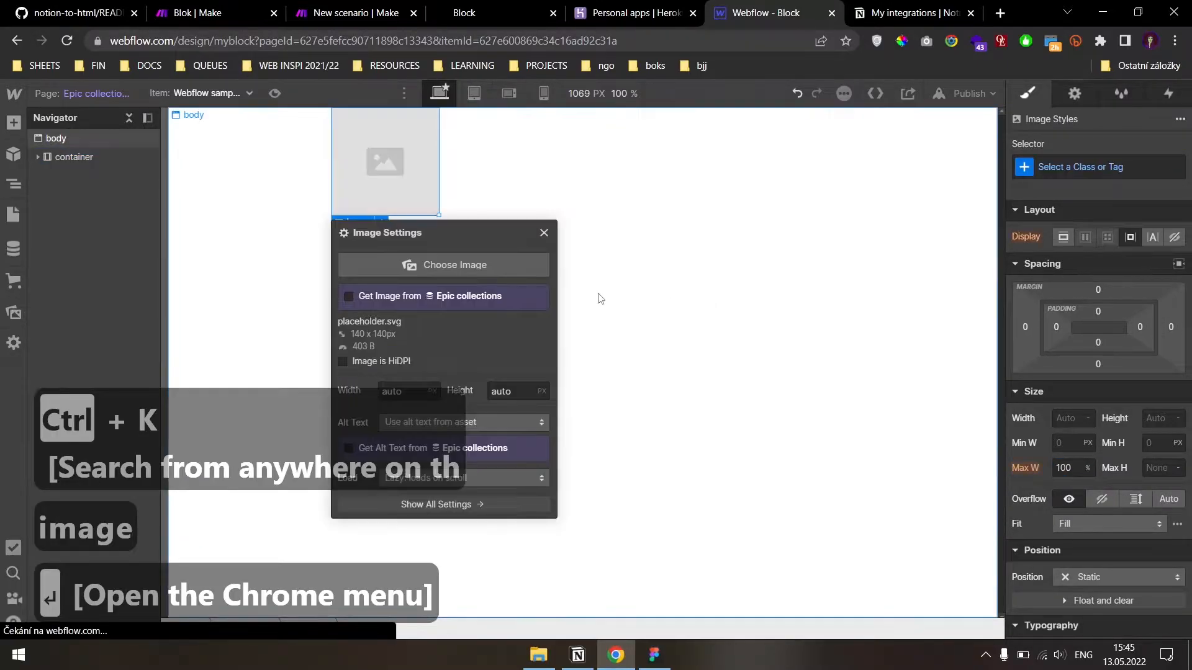
left_click(349, 296)
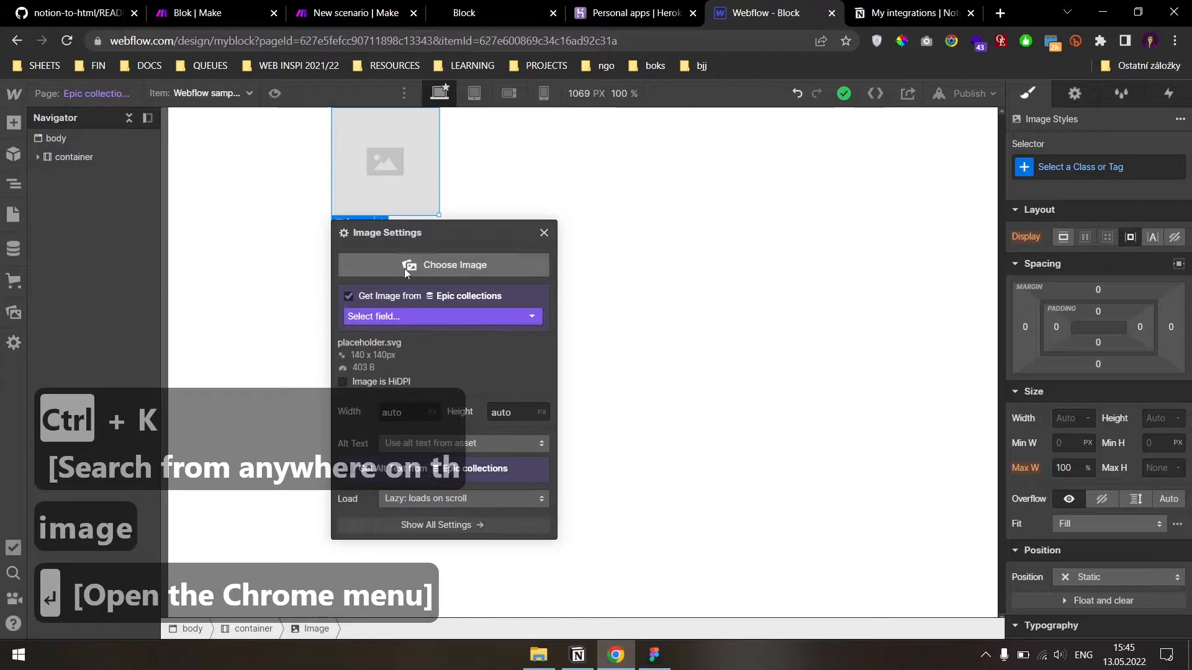
left_click(424, 315)
left_click(404, 345)
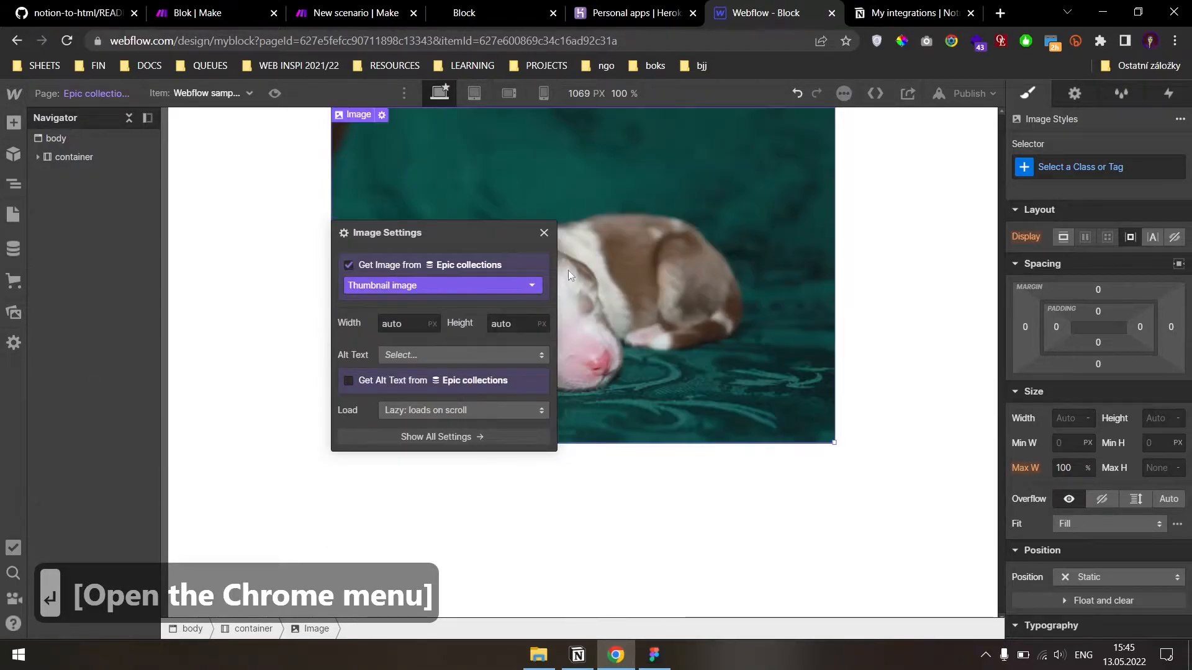
- Try the existing "main image" class on the image and undo it
left_click(544, 151)
key("ctrl+Return")
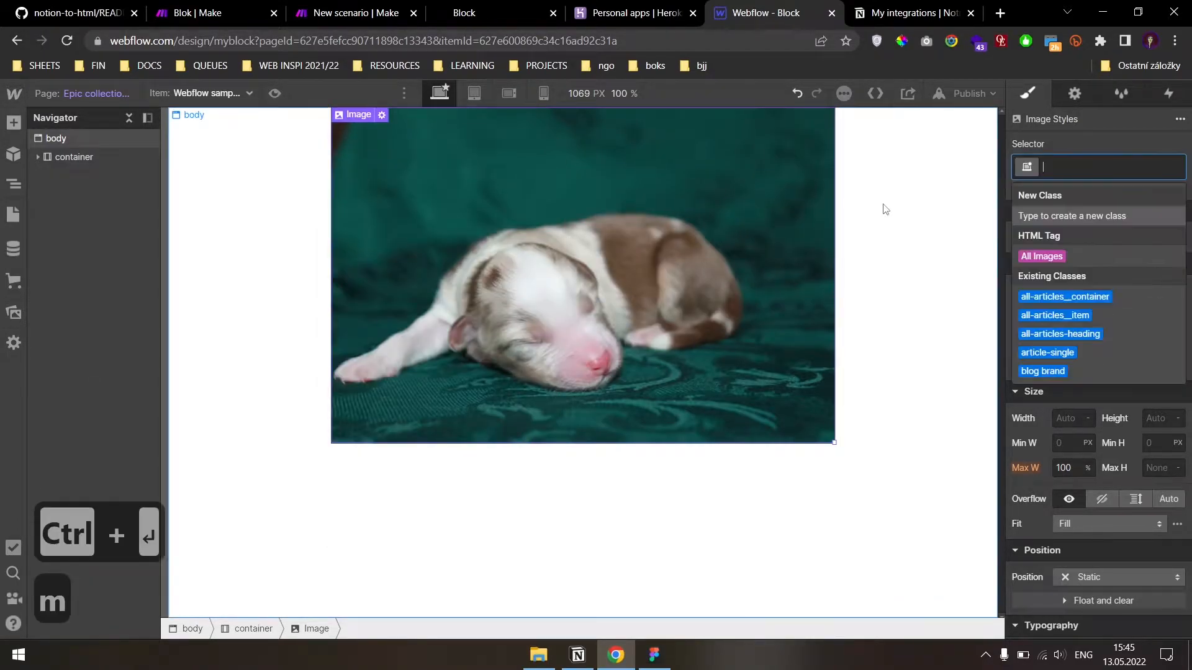
type("main image")
key("Return")
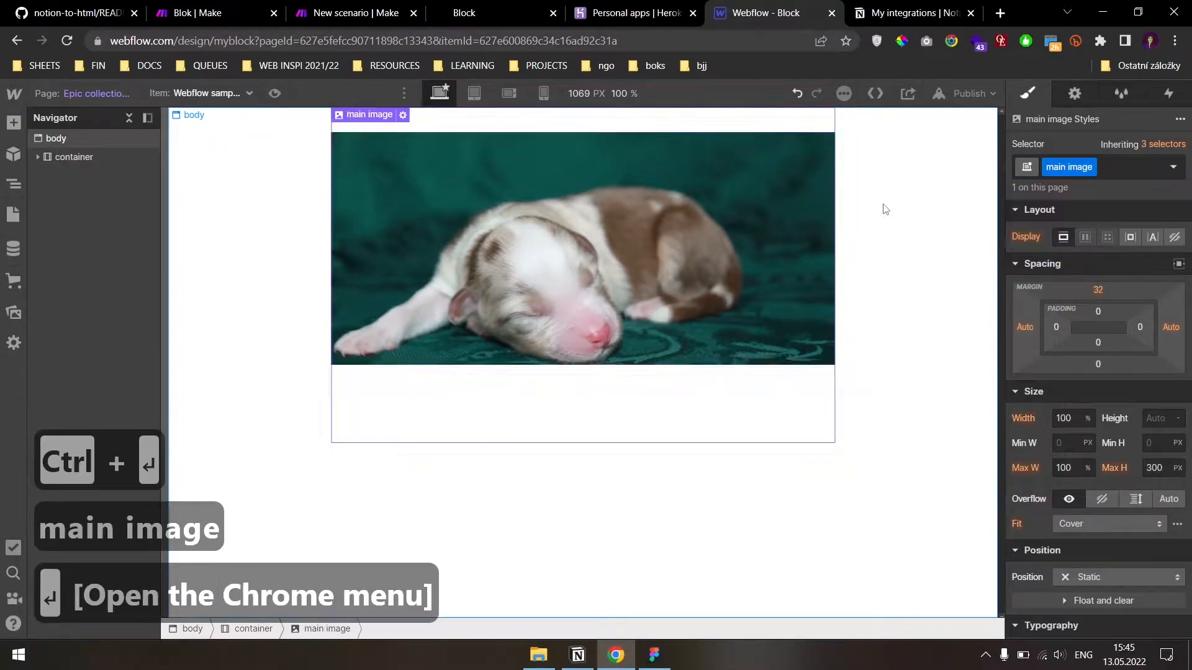
key("ctrl+z")
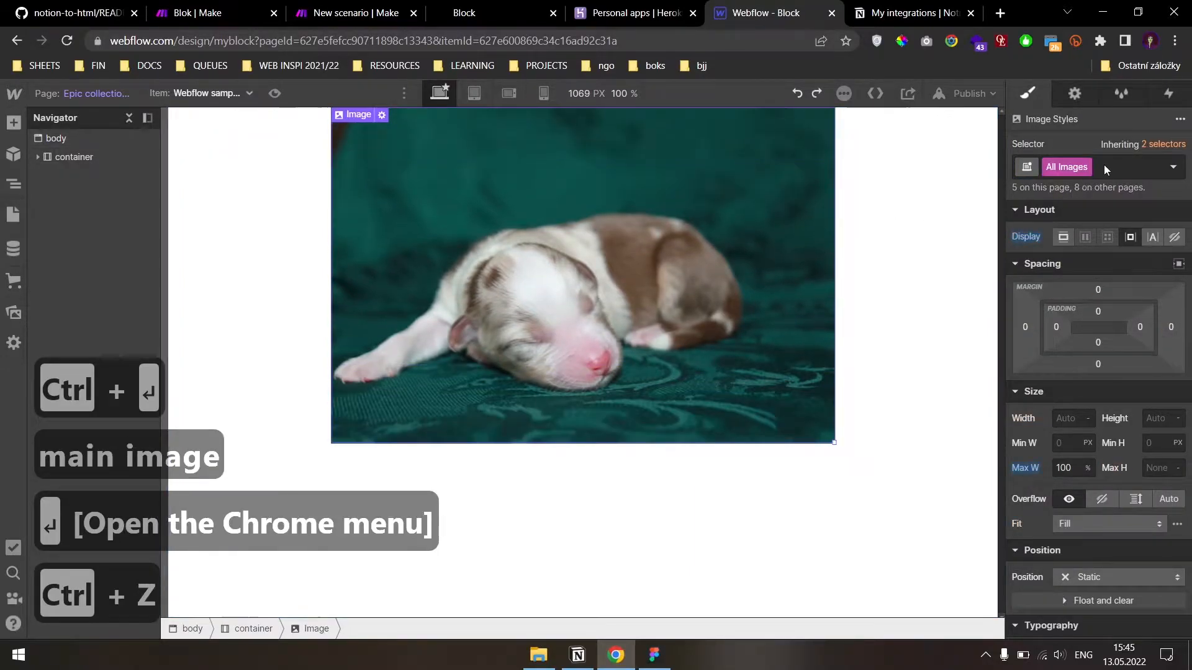
- Create a class named "my epic image" on the image
key("ctrl+Return")
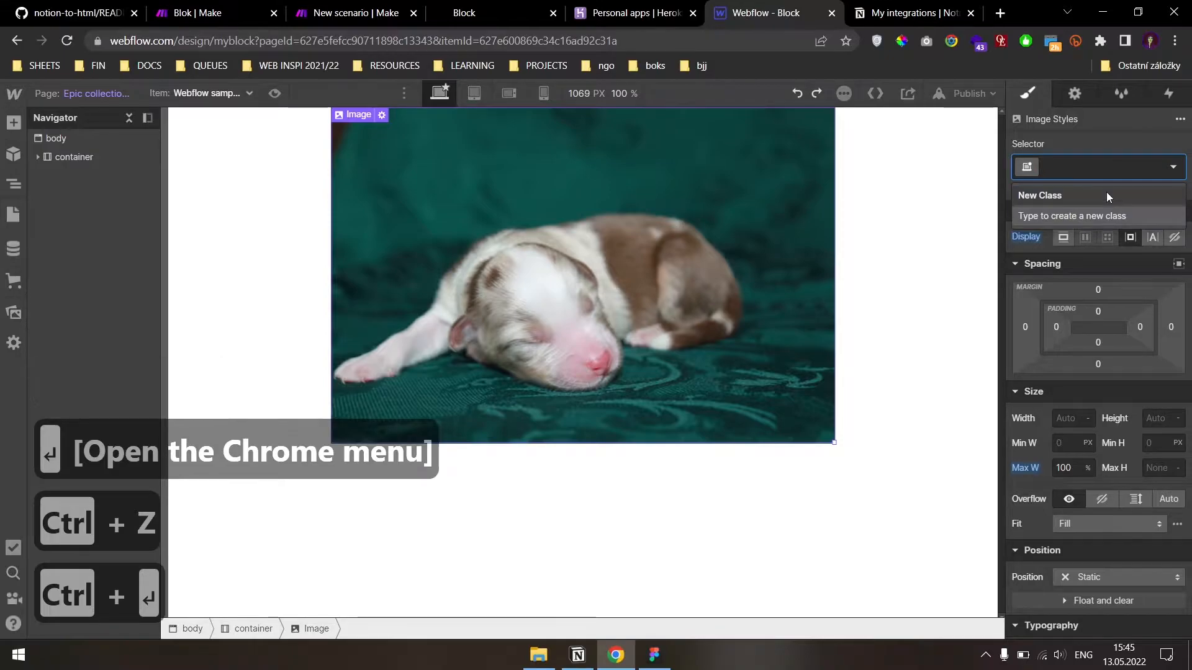
type("m")
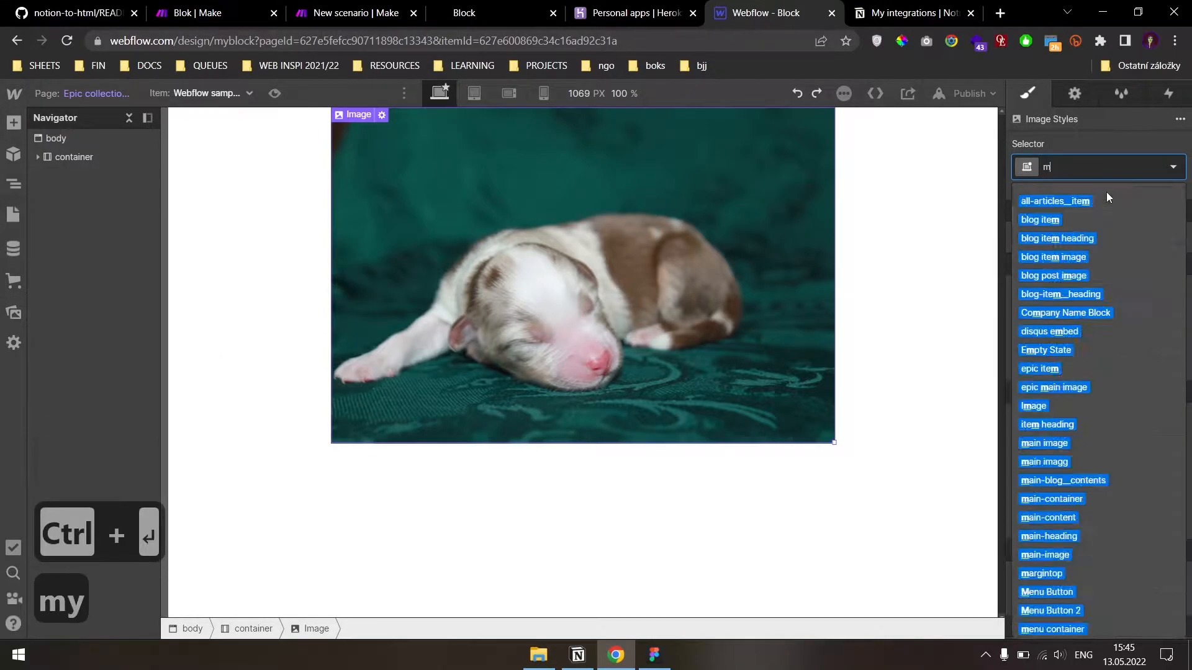
type("y epic image")
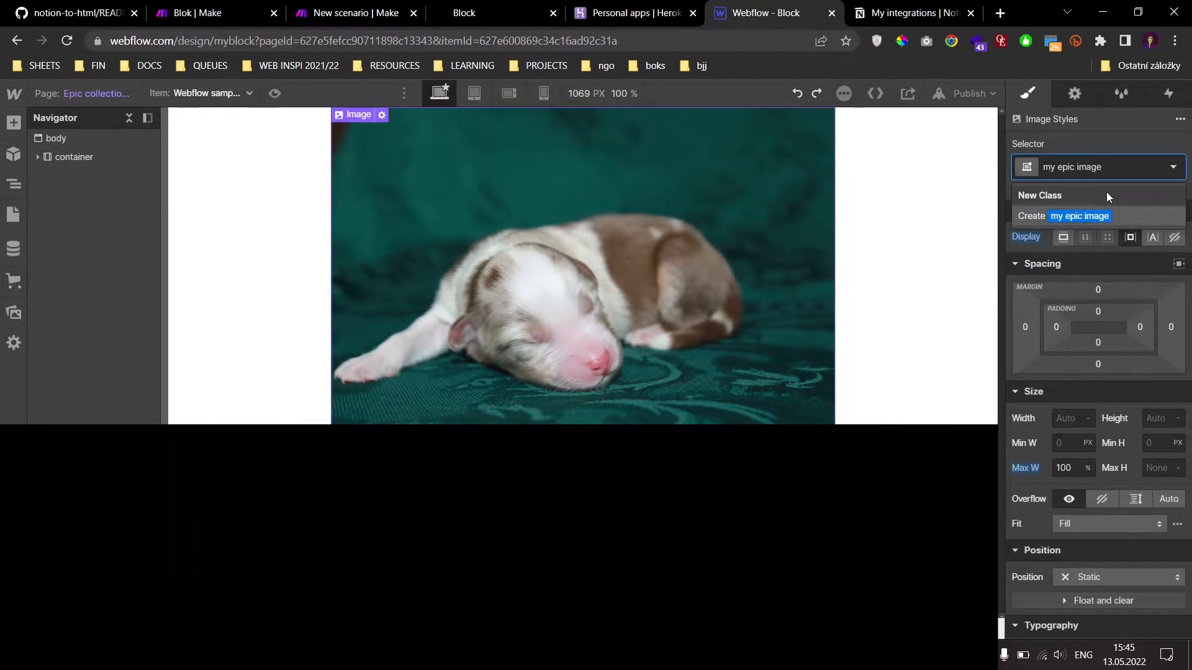
key("Return")
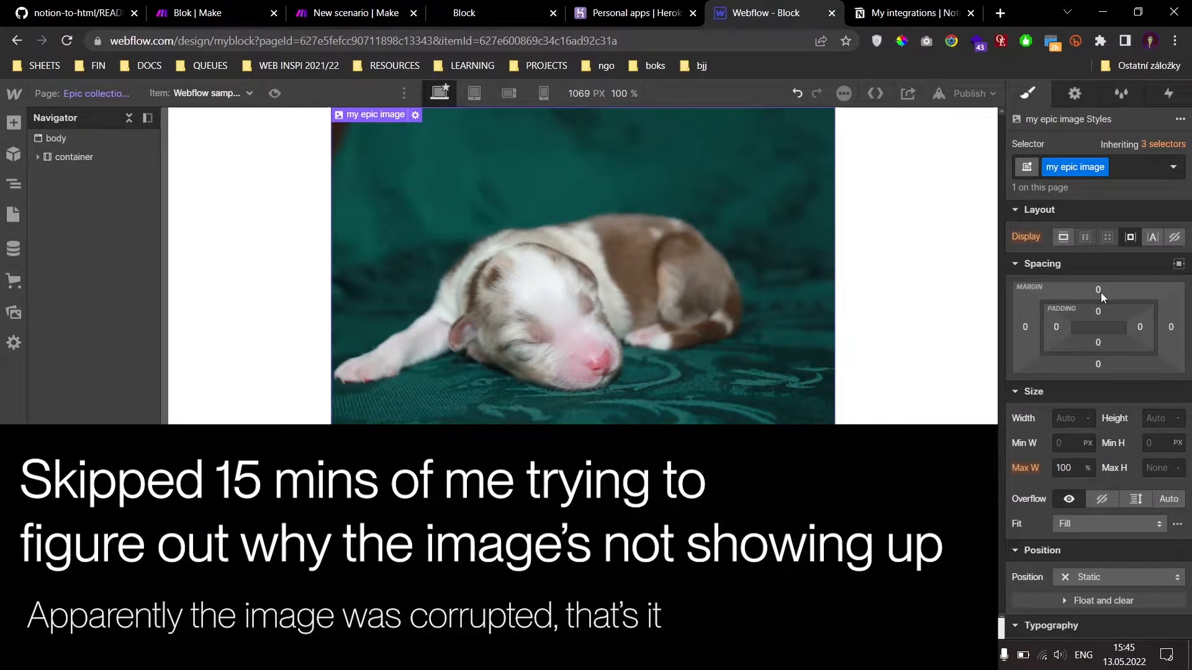
- Set the image's top margin to 32 px
left_click_drag(1100, 293, 1101, 285)
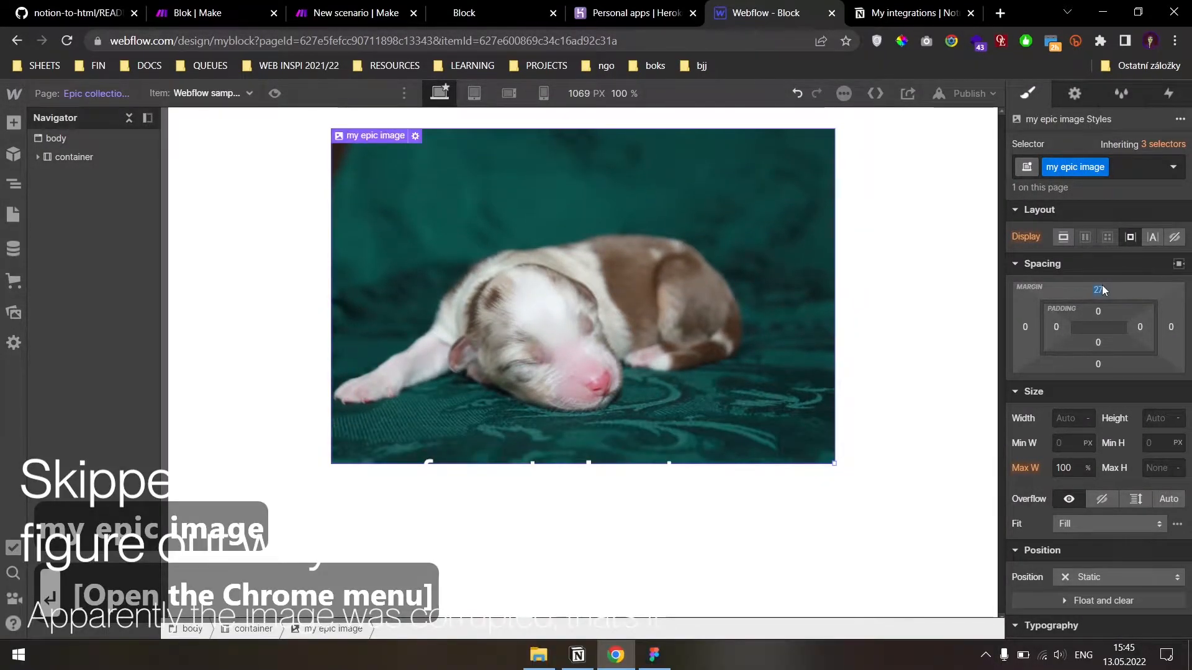
left_click(1098, 289)
type("32")
key("Return")
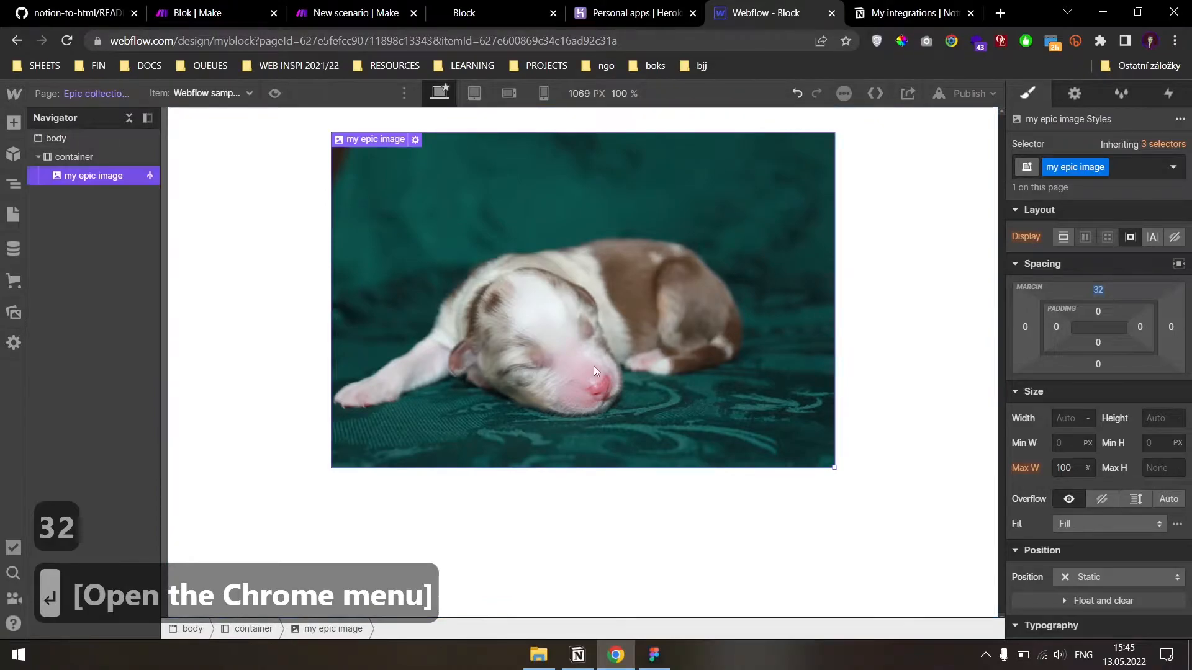
- Add an H1 heading below the image and take its text from the Epic collections Name field
key("ctrl+k")
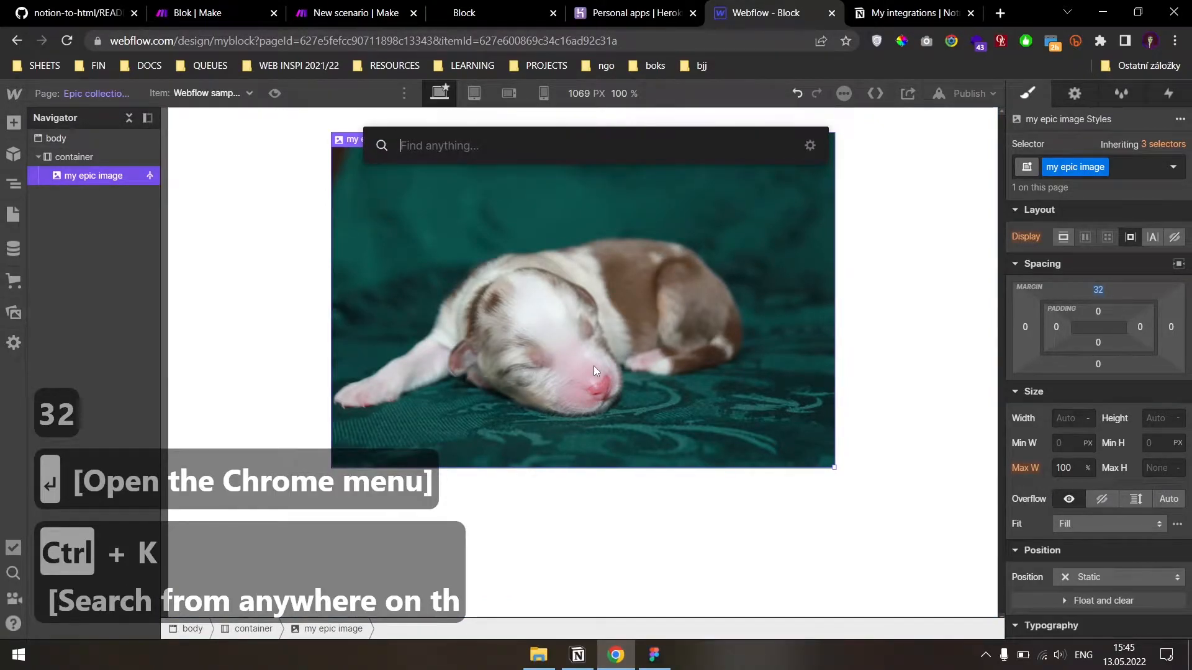
type("headi")
key("Return")
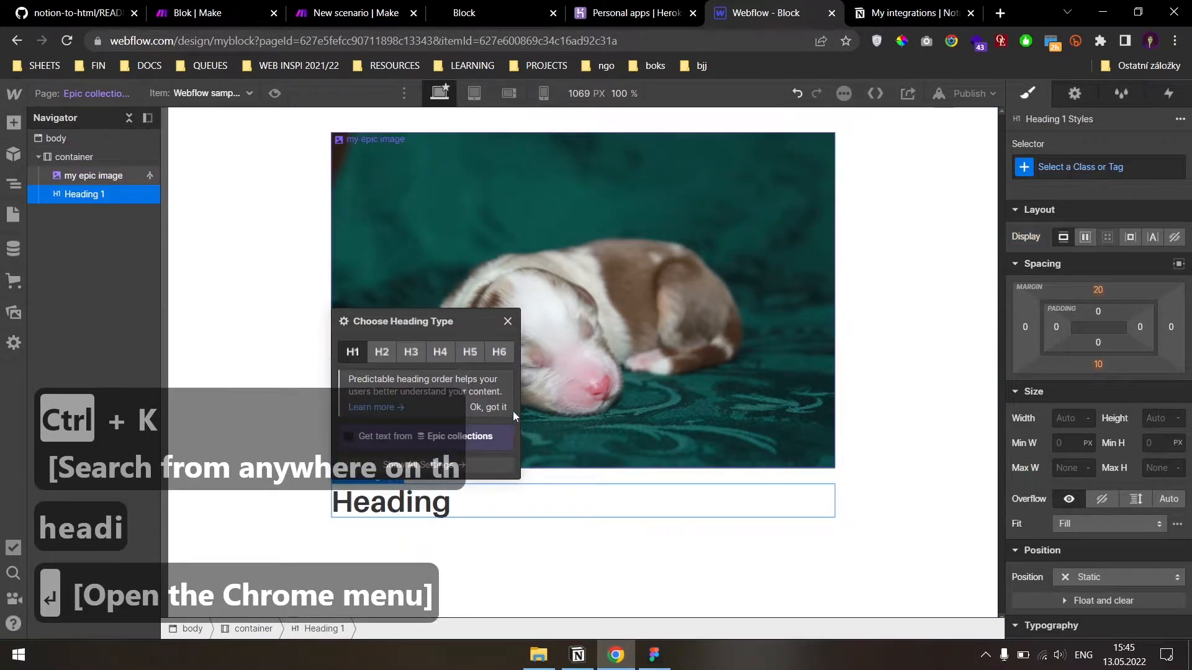
left_click(348, 435)
left_click(370, 457)
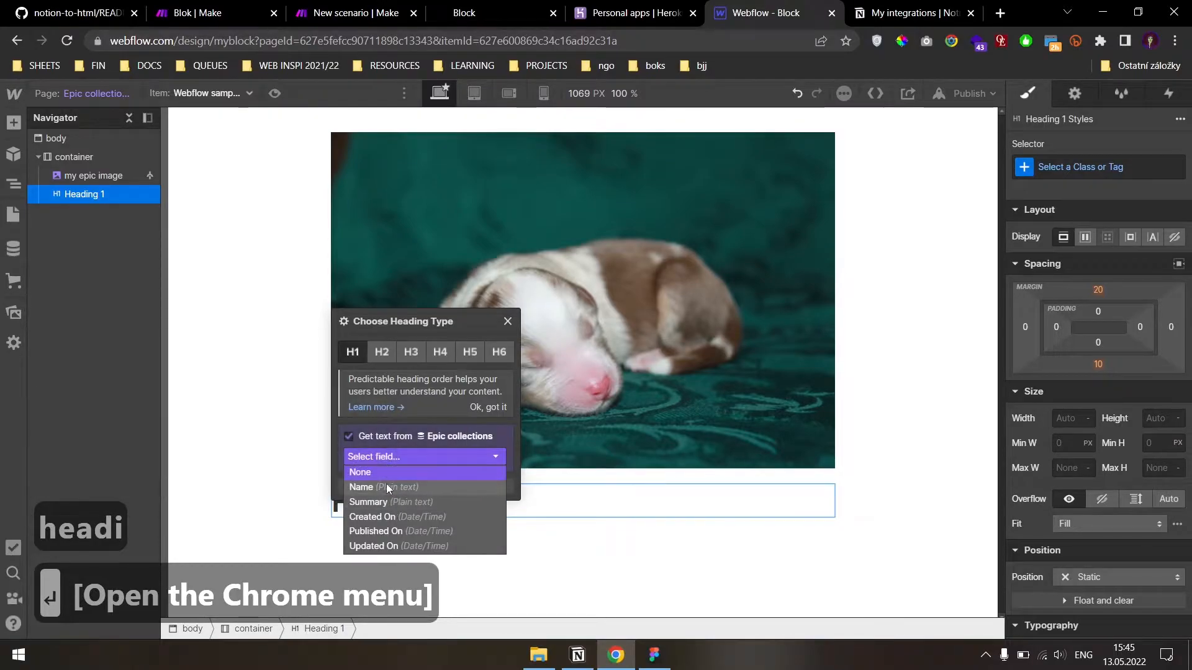
left_click(387, 486)
left_click(508, 302)
- Add a text block below the heading and fill it from the Epic collections Created On field
key("ctrl+k")
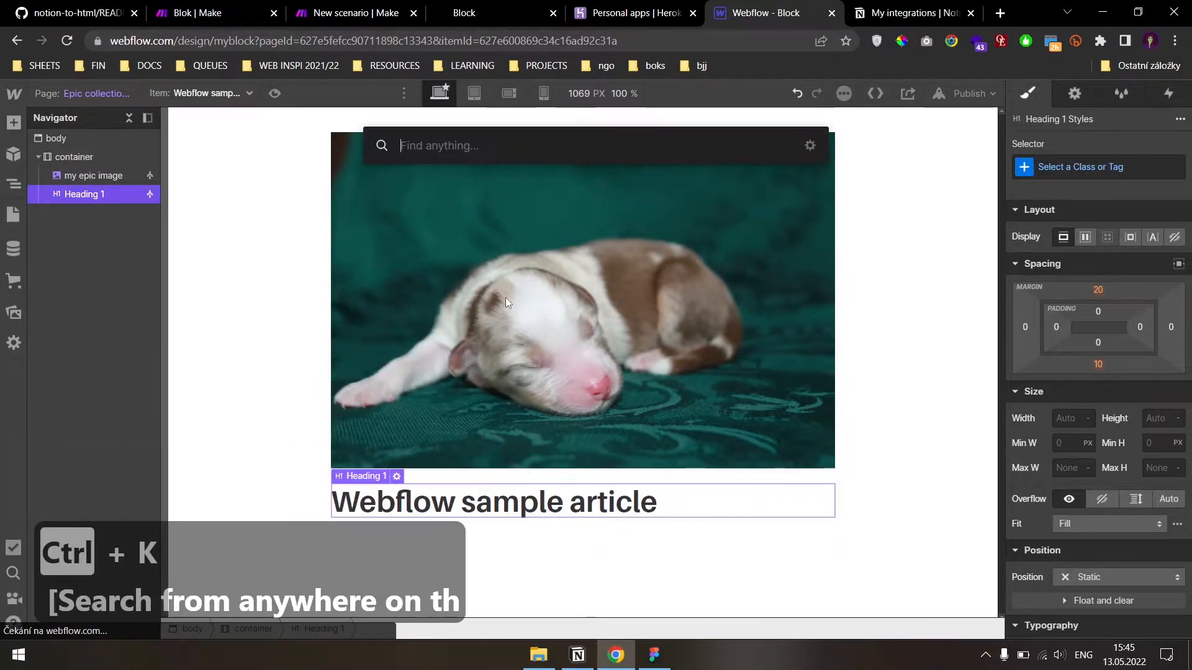
type("dat")
key("ctrl+a")
type("text")
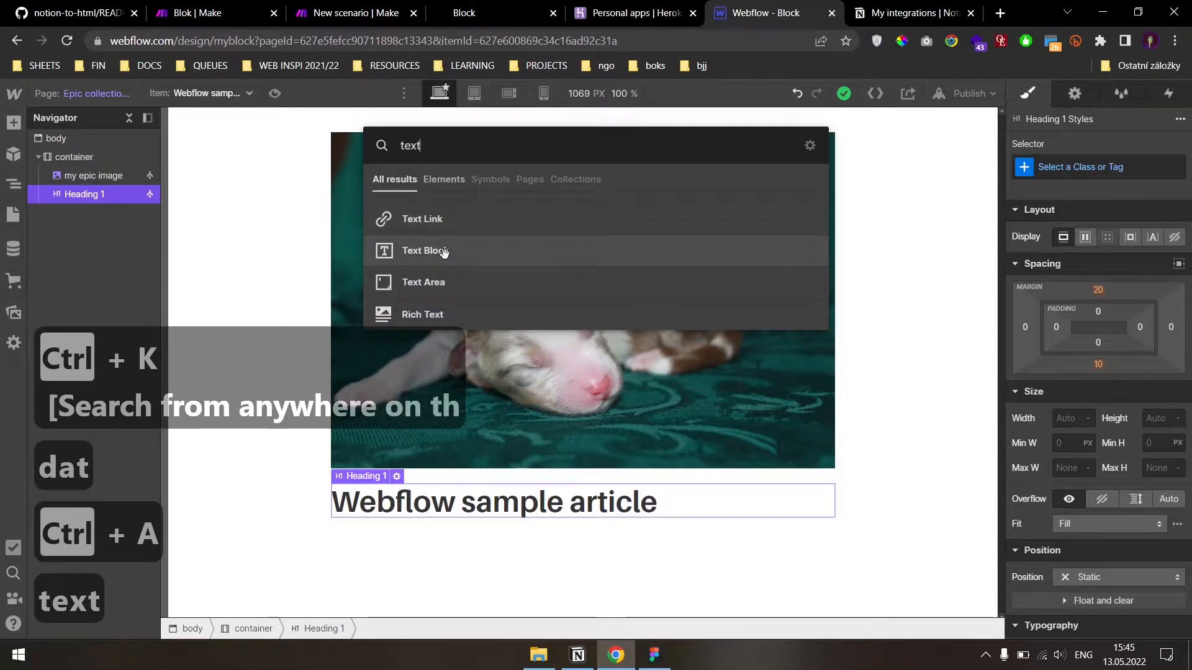
key("Return")
left_click(347, 404)
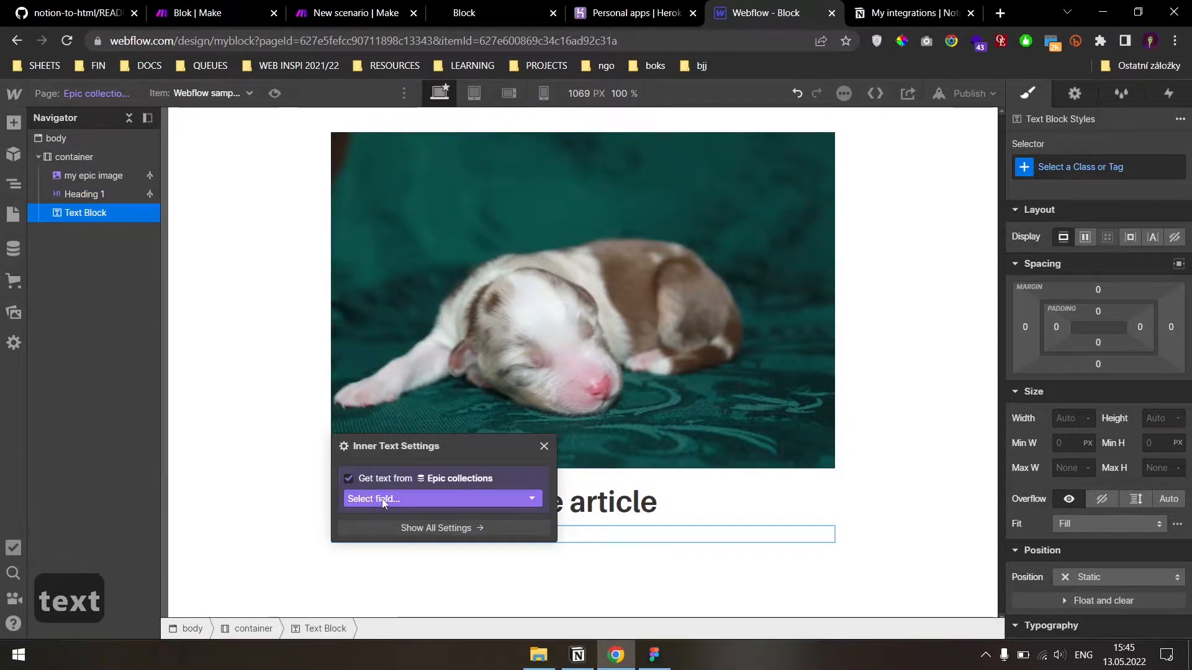
left_click(396, 479)
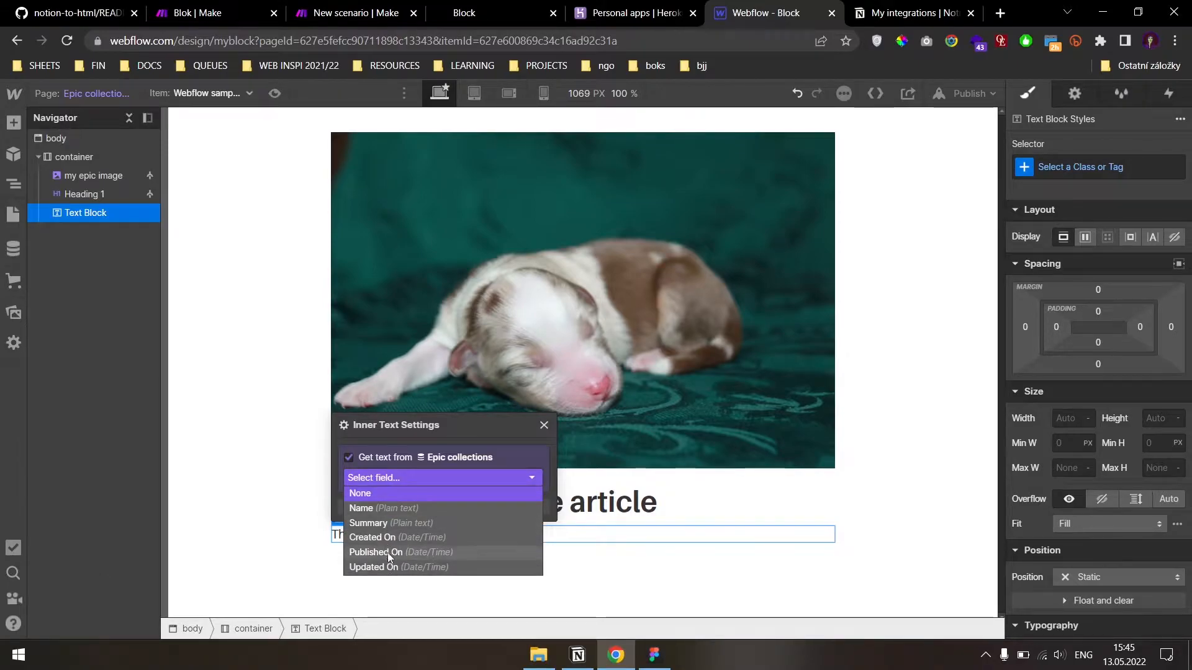
left_click(385, 537)
left_click(545, 401)
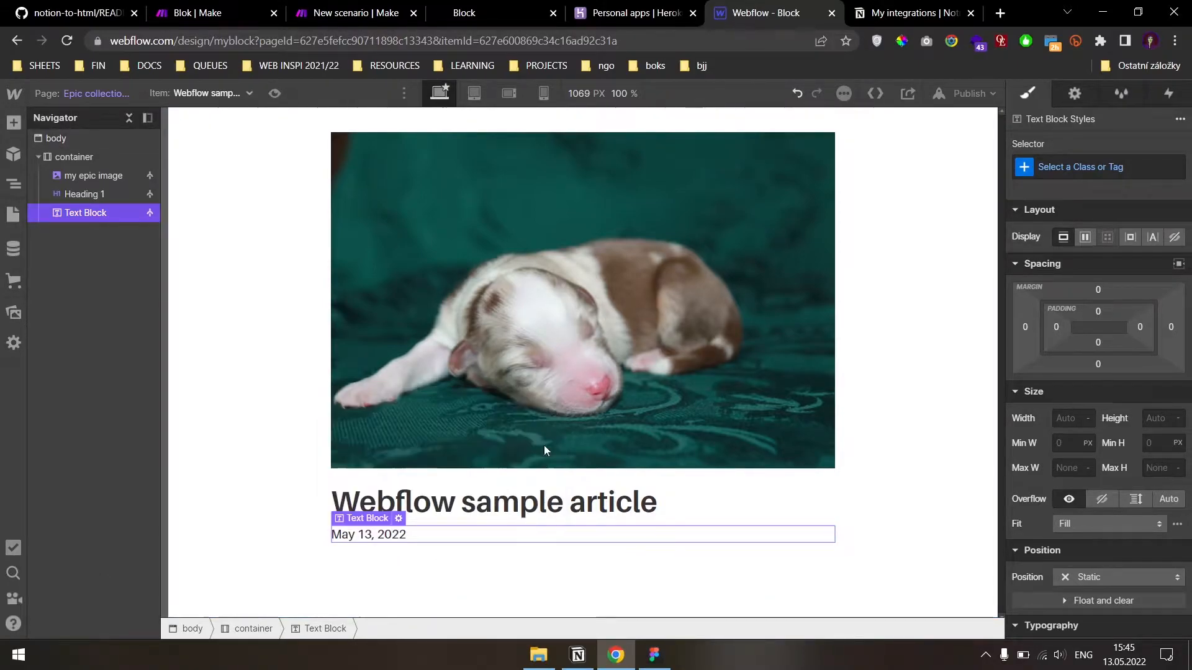
- Add a Rich Text element below the date, leaving its text unlinked from the collection
key("ctrl+k")
type("rich")
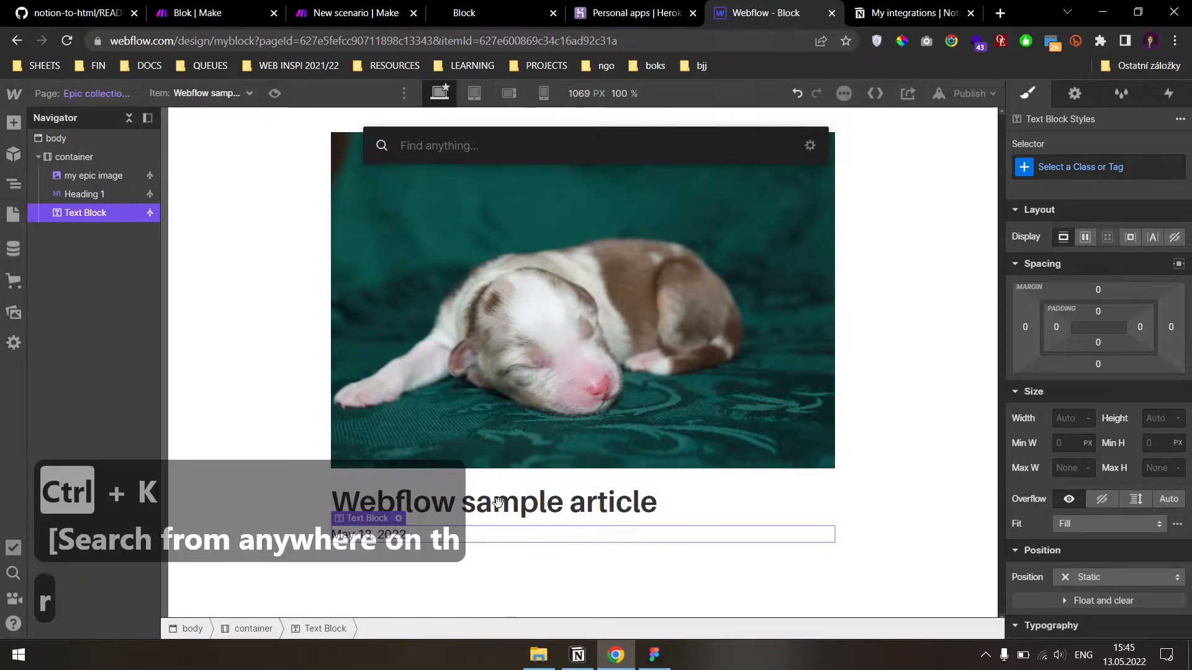
key("Return")
scroll(530, 426, "down", 4)
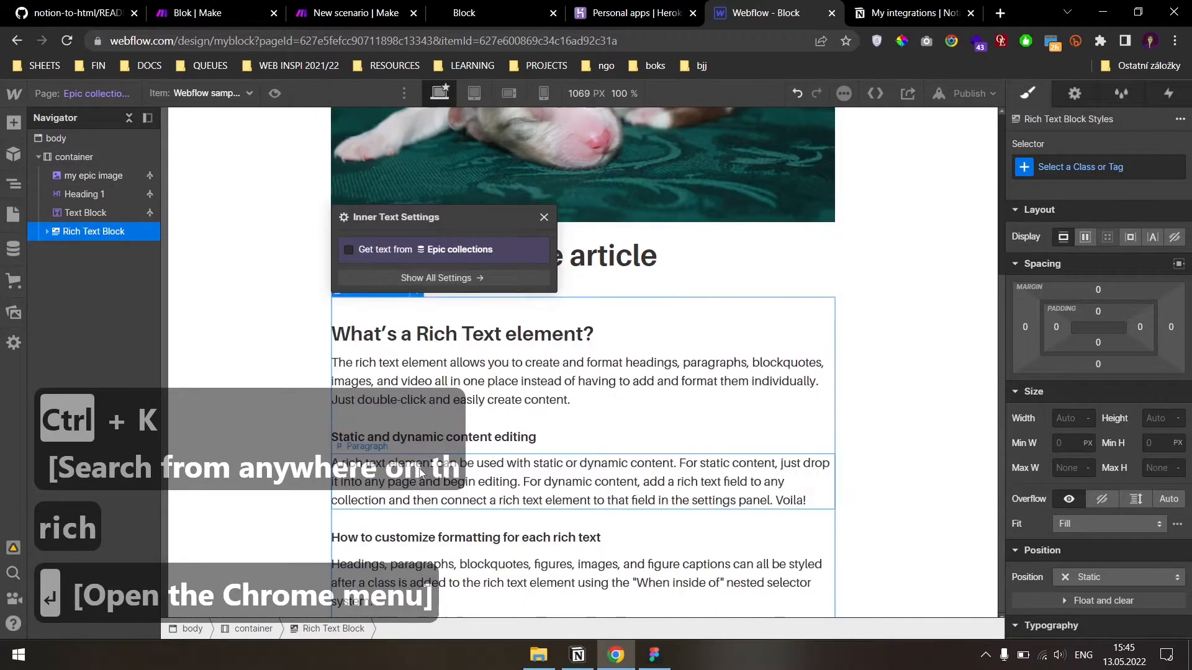
left_click(544, 217)
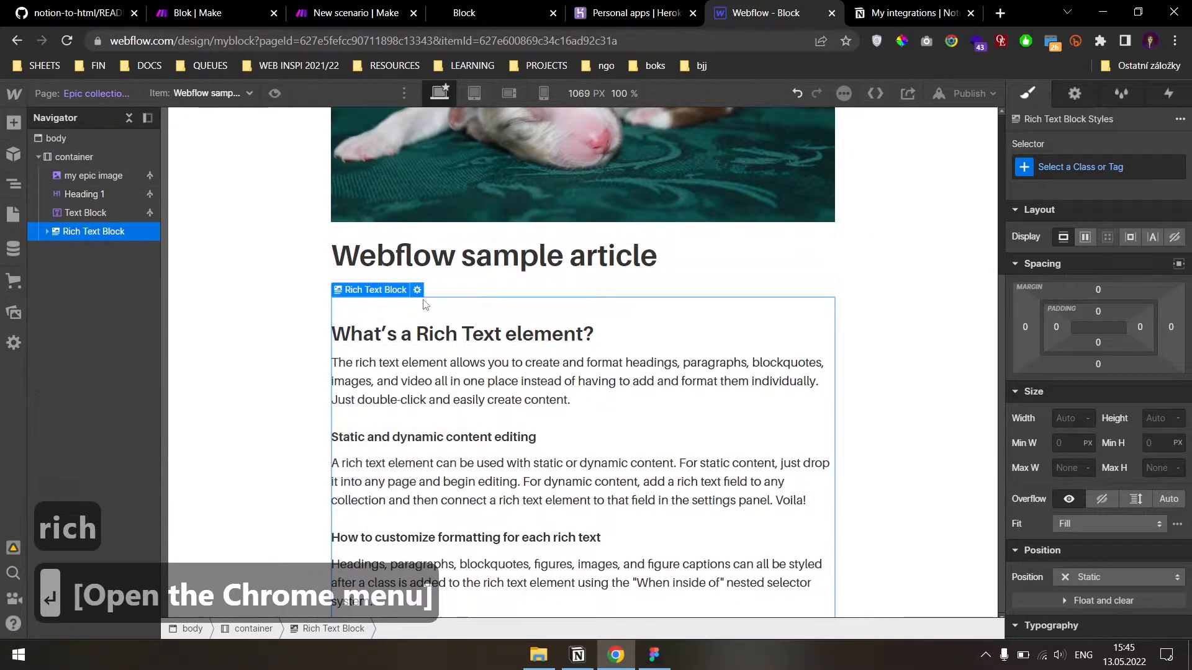
- Create a class named "my epic rich text" on the Rich Text block
left_click(506, 259)
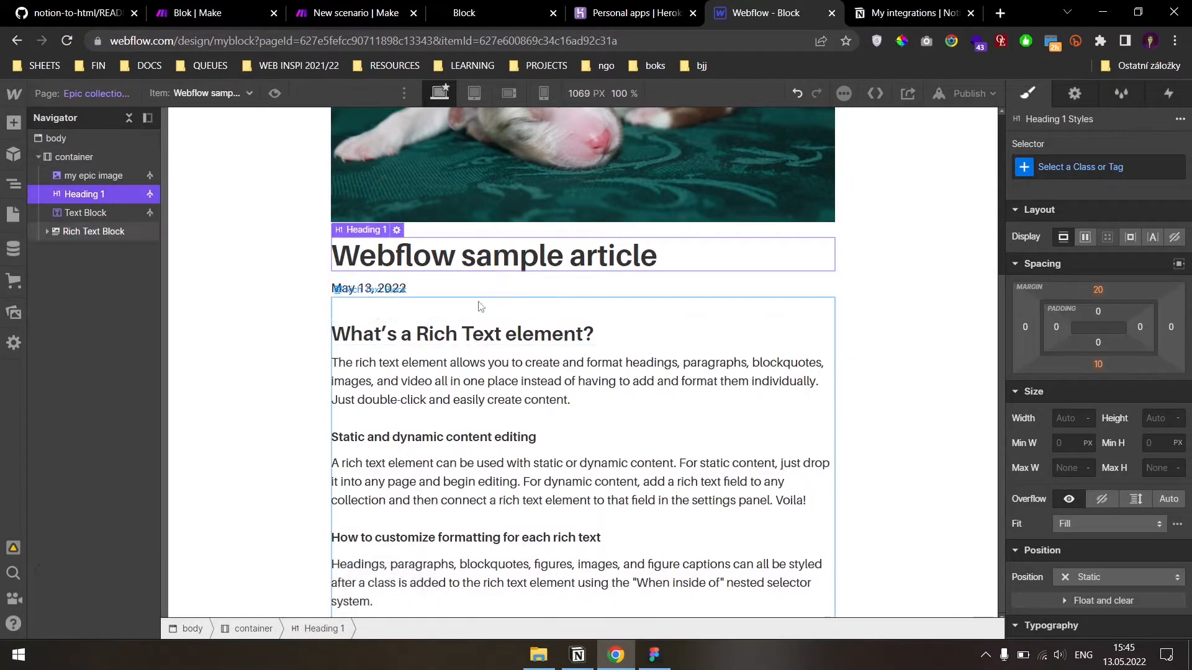
left_click(482, 306)
left_click(1093, 168)
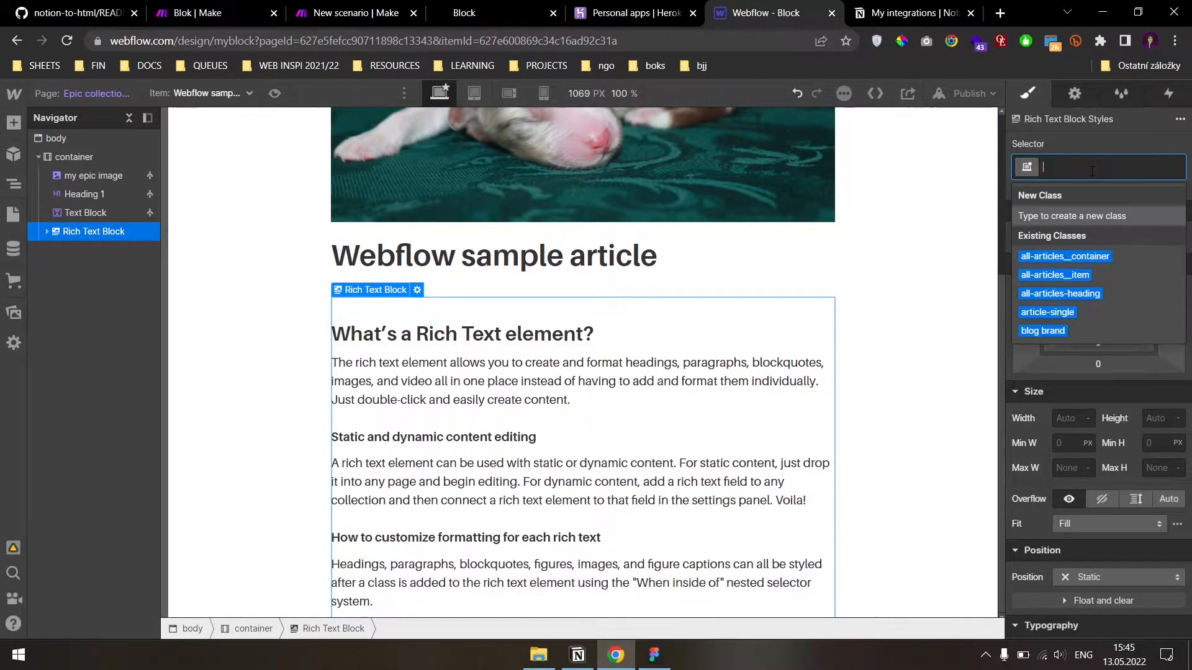
type("mu e")
key("BackSpace")
key("BackSpace")
key("BackSpace")
type("y epic")
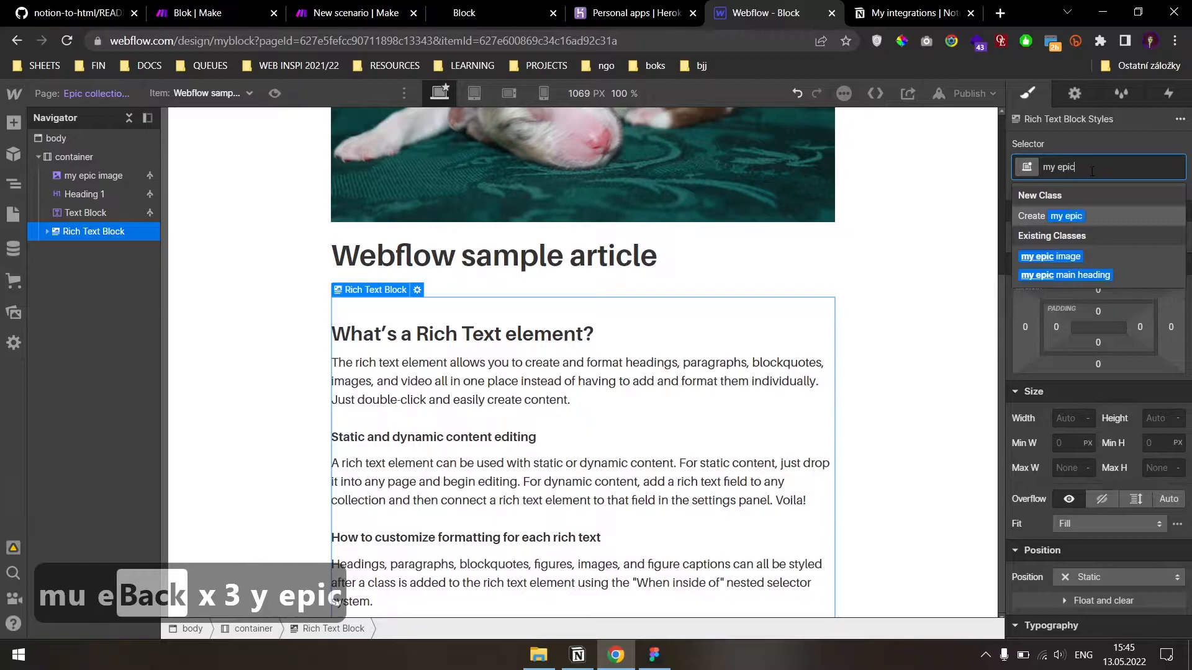
type(" rich text")
key("Return")
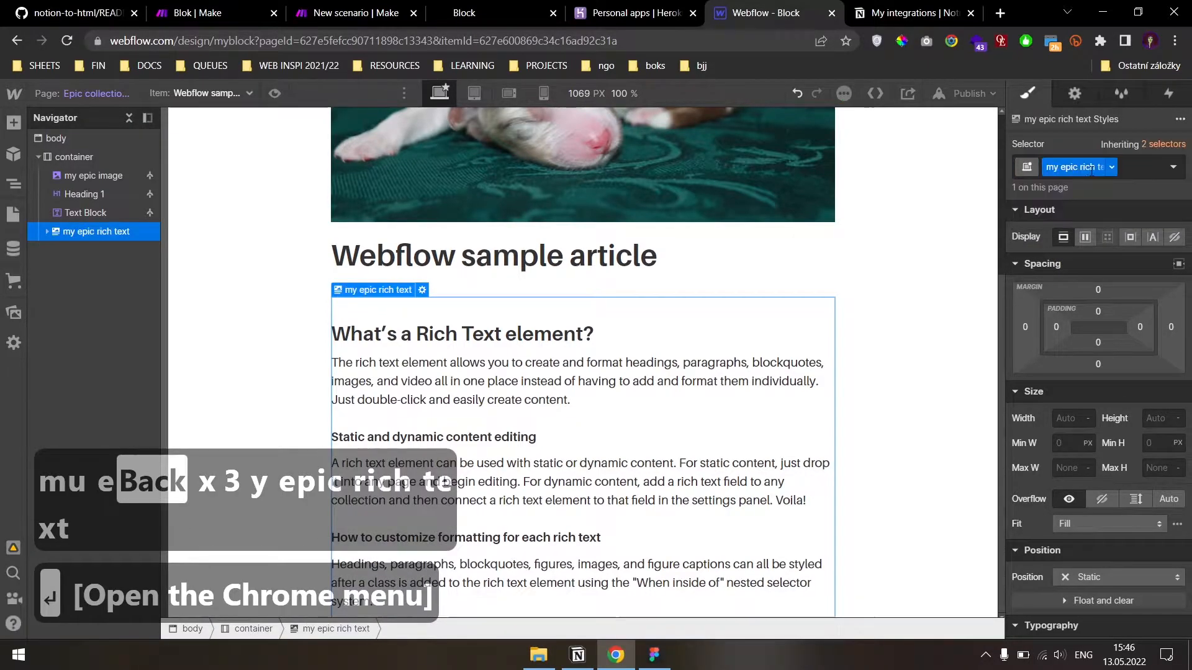
- Set the rich text block's top and bottom margins to 32 px
left_click(1097, 287)
type("32")
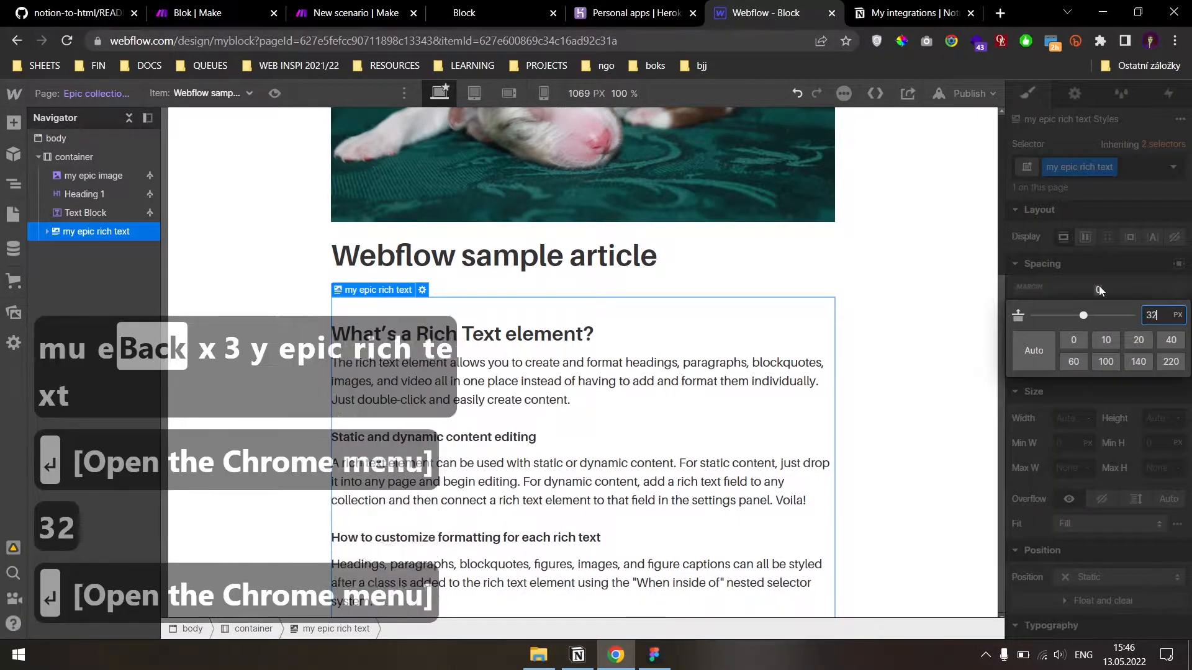
key("Return")
left_click(1098, 365)
type("32")
key("Return")
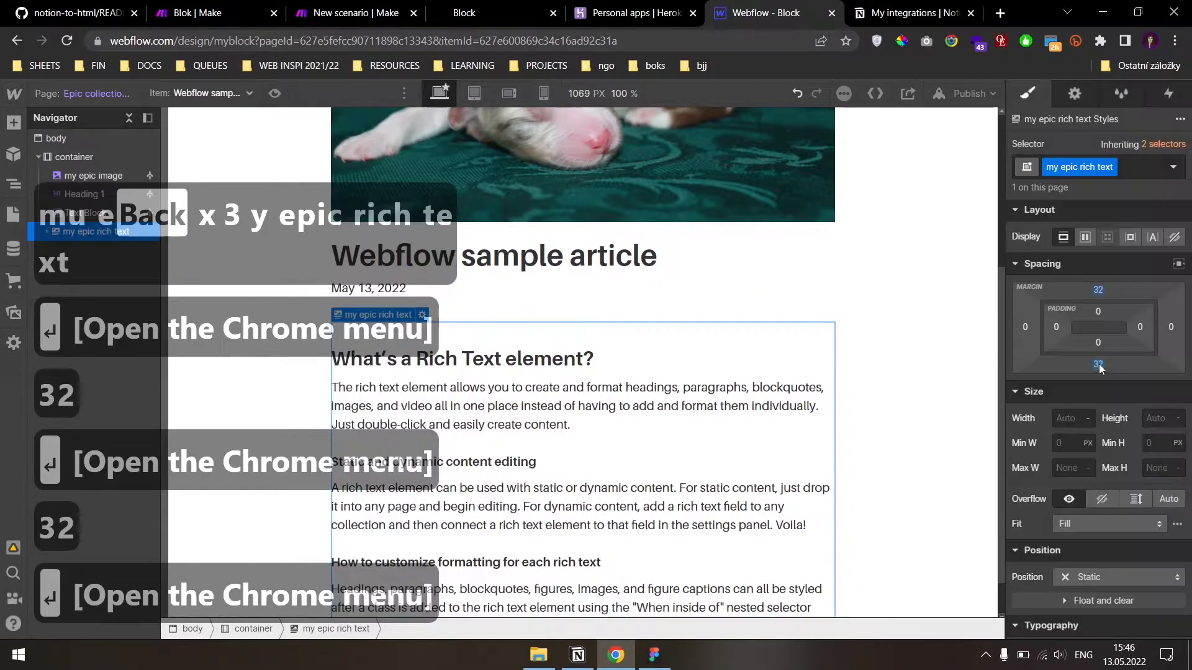
- Preview the Epic blog page and open the sample article from it to review the post page
scroll(869, 414, "up", 4)
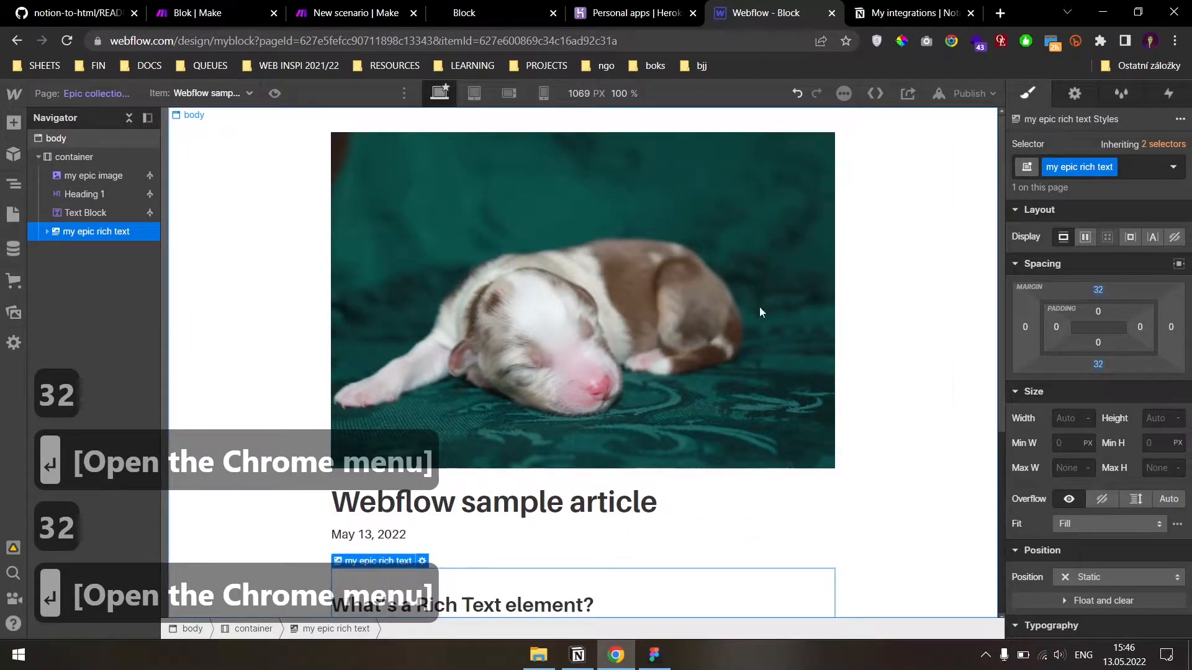
left_click(132, 96)
left_click(98, 261)
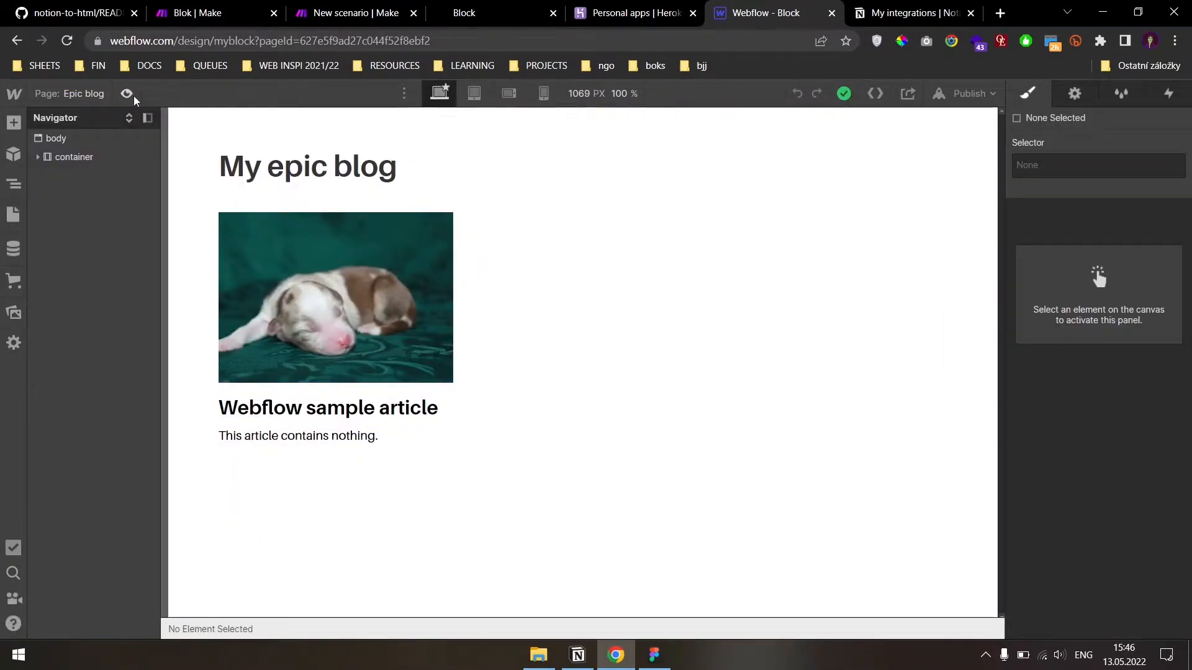
left_click(127, 94)
left_click(300, 306)
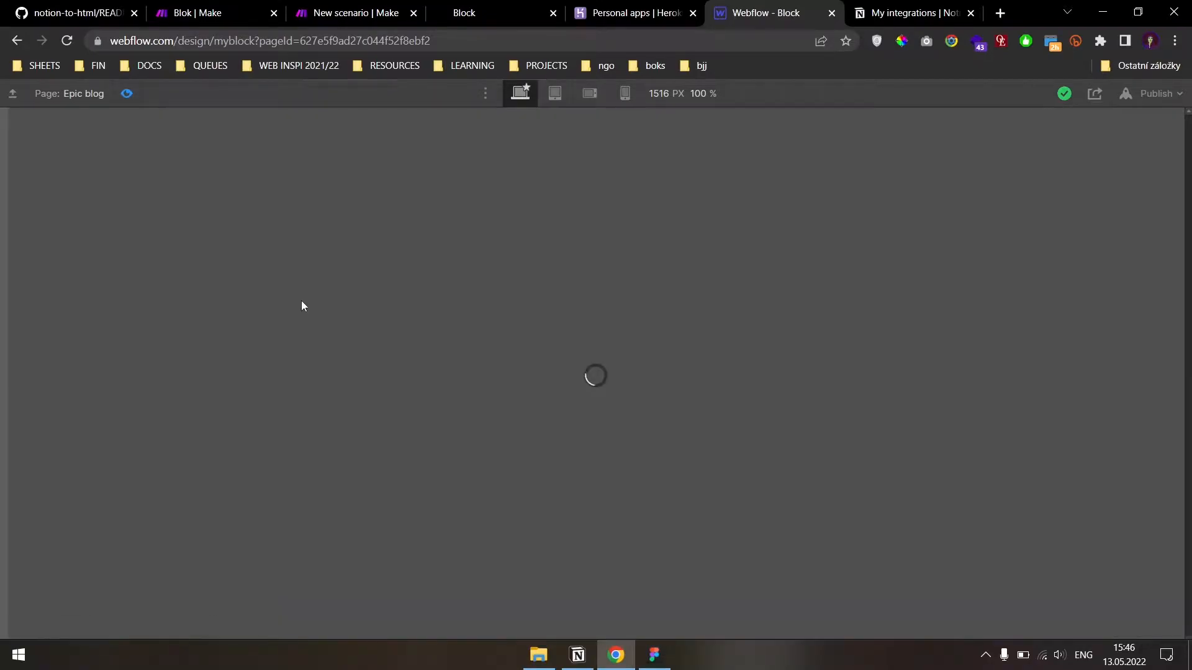
scroll(662, 324, "down", 4)
scroll(642, 409, "up", 4)
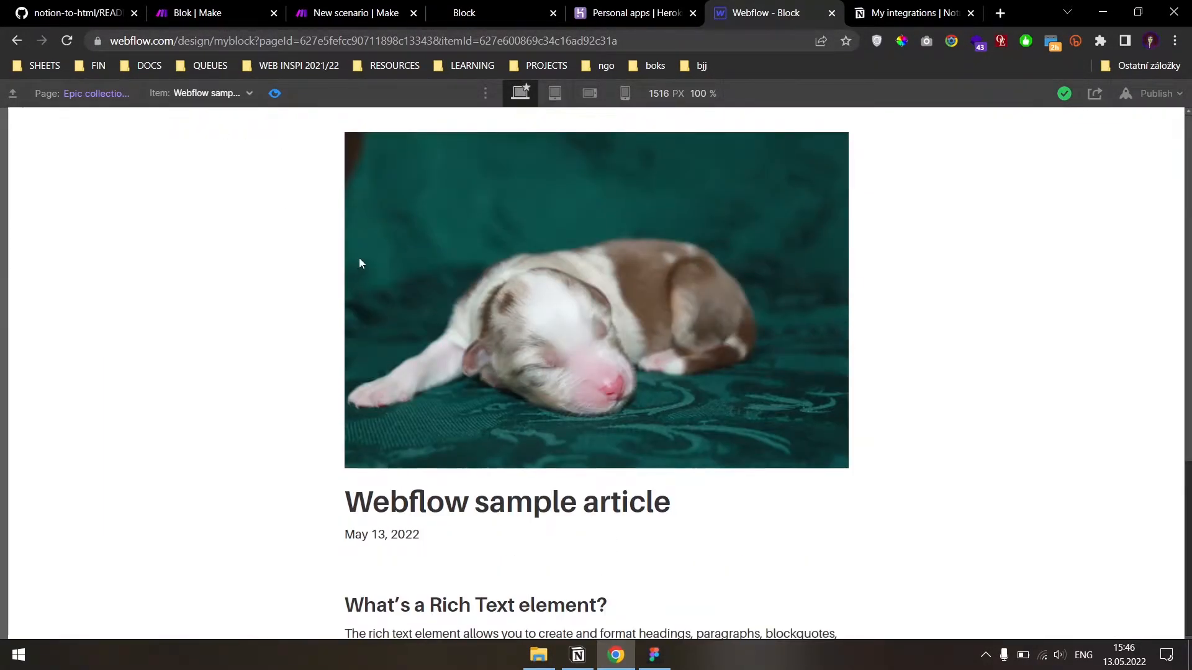
- Switch to Figma and shift the outline list up so "Make Notion integration" lines up with the arrow
left_click(654, 655)
left_click(762, 374)
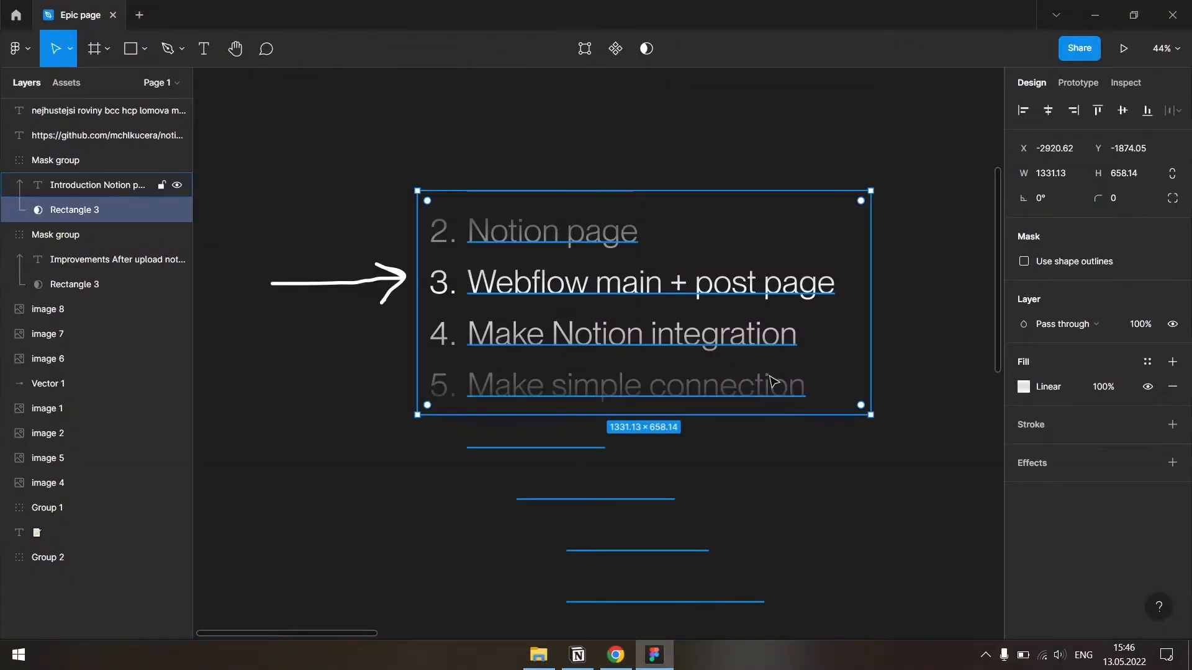
left_click(815, 374)
left_click_drag(908, 419, 907, 360)
left_click(334, 381)
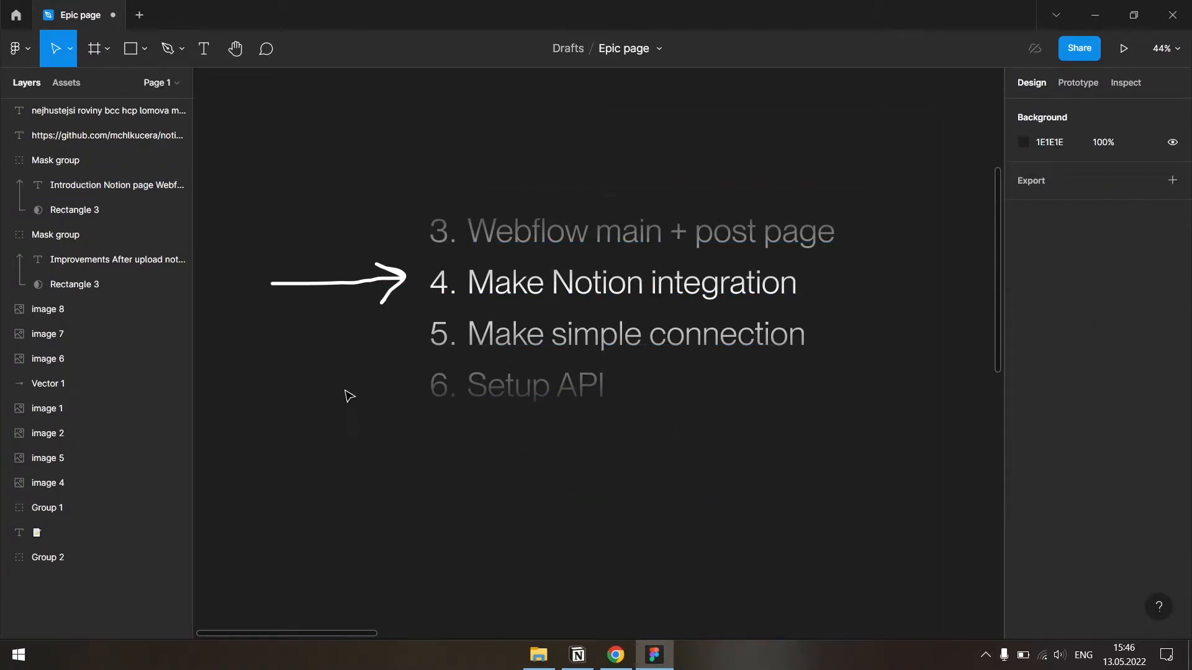
- Move the memo emoji in the Figma diagram to the top of the Notion logo
left_click(614, 655)
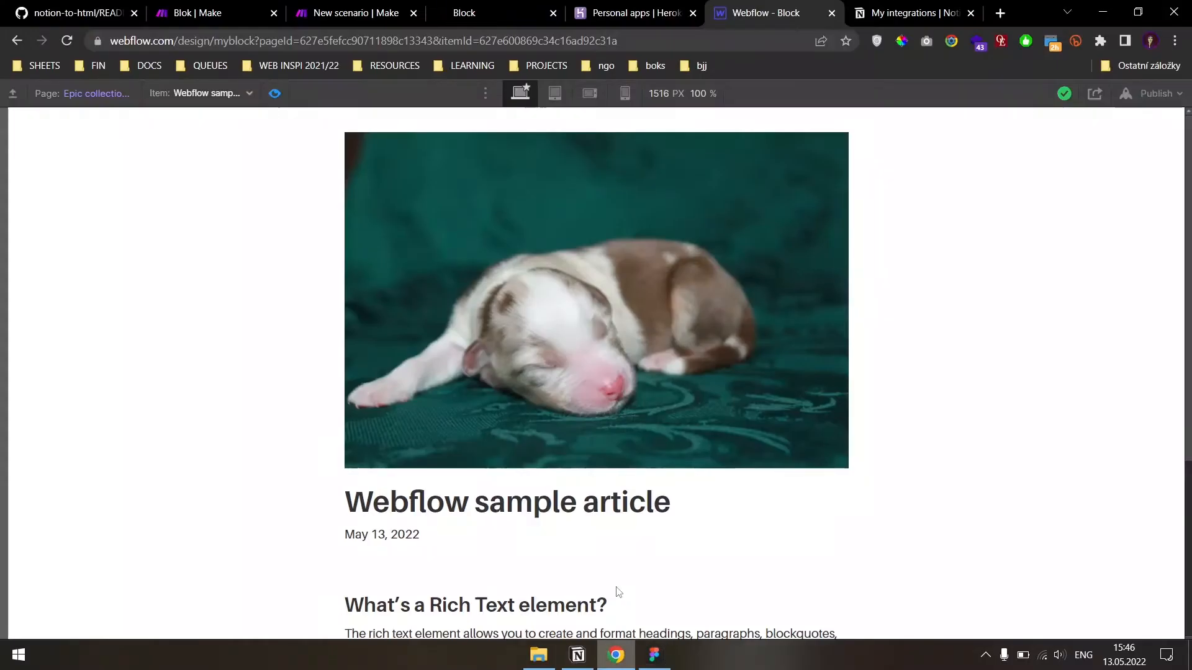
left_click(652, 658)
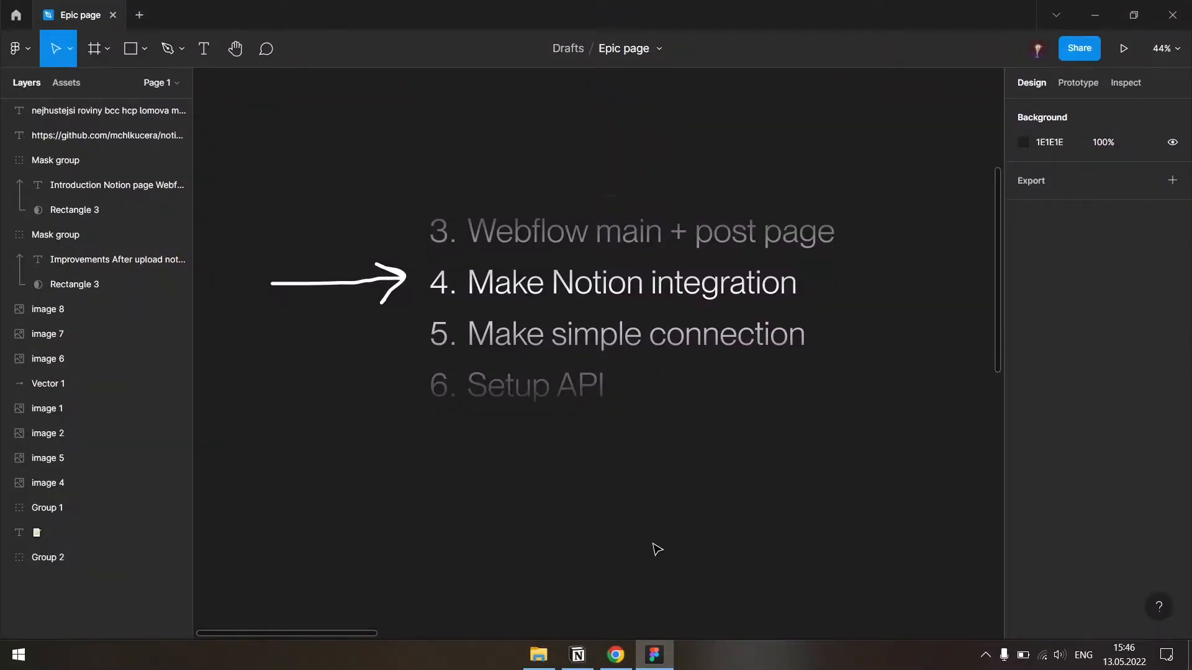
scroll(711, 495, "down", 2)
left_click_drag(673, 453, 234, 306)
mouse_move(763, 330)
left_mouse_down()
mouse_move(365, 403)
mouse_move(332, 165)
left_mouse_up()
mouse_move(448, 103)
left_mouse_down()
mouse_move(601, 478)
mouse_move(686, 485)
mouse_move(649, 488)
mouse_move(720, 404)
mouse_move(547, 436)
mouse_move(747, 391)
mouse_move(742, 403)
mouse_move(542, 375)
left_mouse_up()
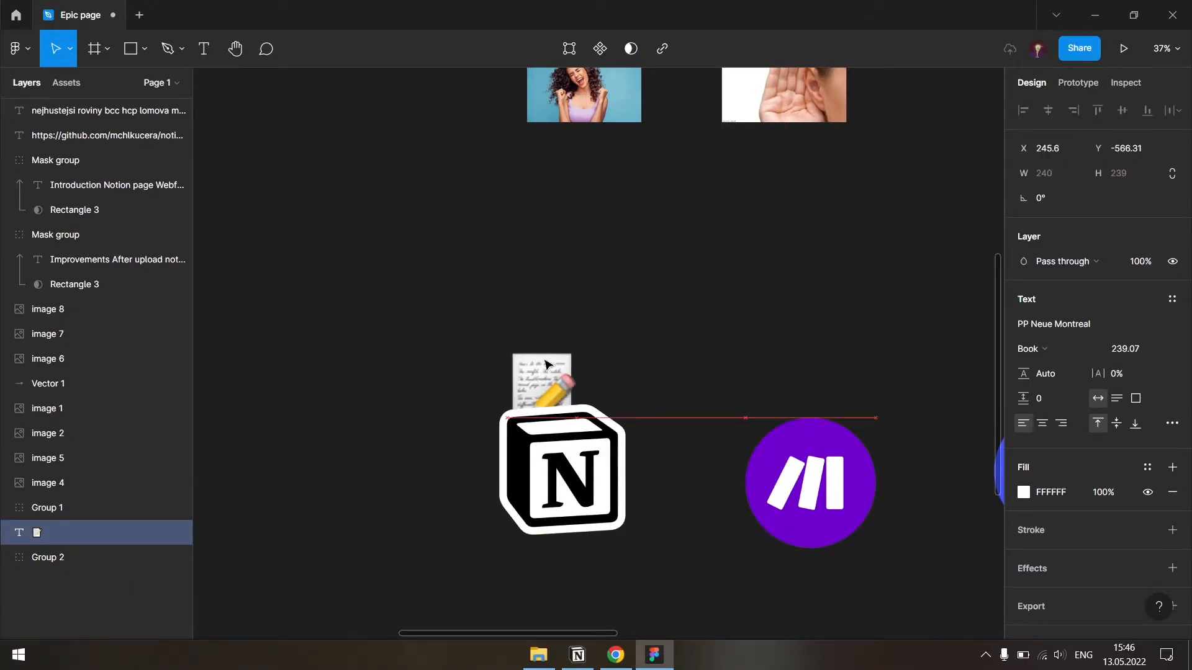
- Switch to Chrome and bring up the Notion My integrations page, highlighting its web address
key("Escape")
scroll(731, 304, "down", 3)
key("alt+Tab")
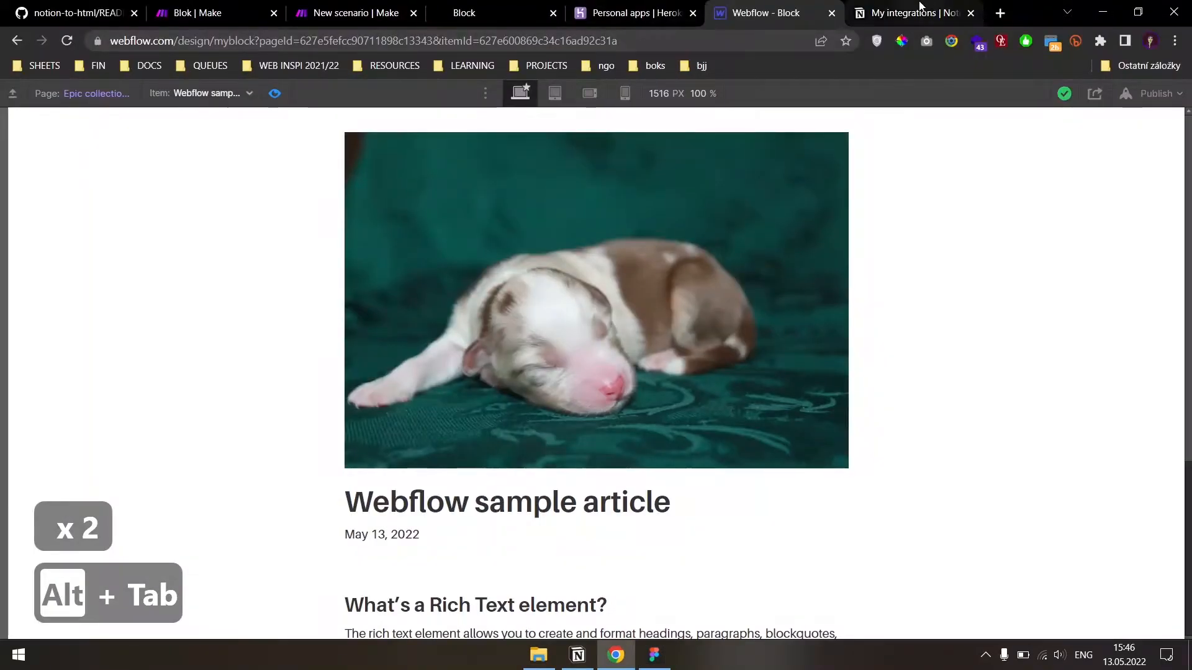
left_click(913, 10)
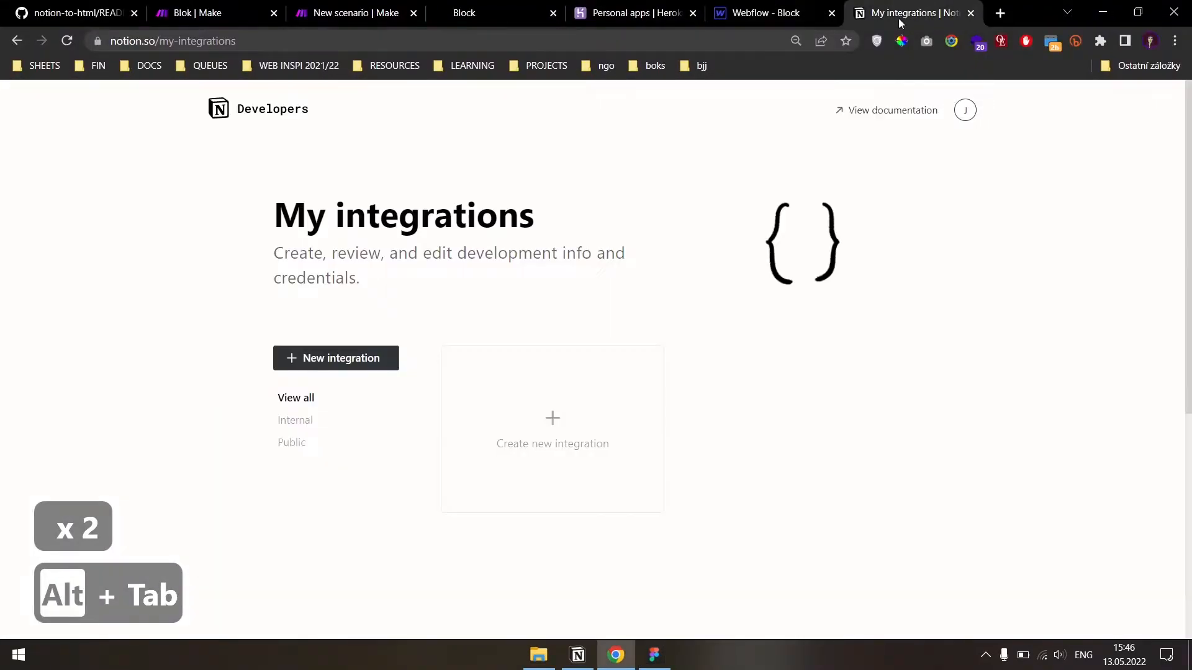
left_click(132, 41)
key("Home")
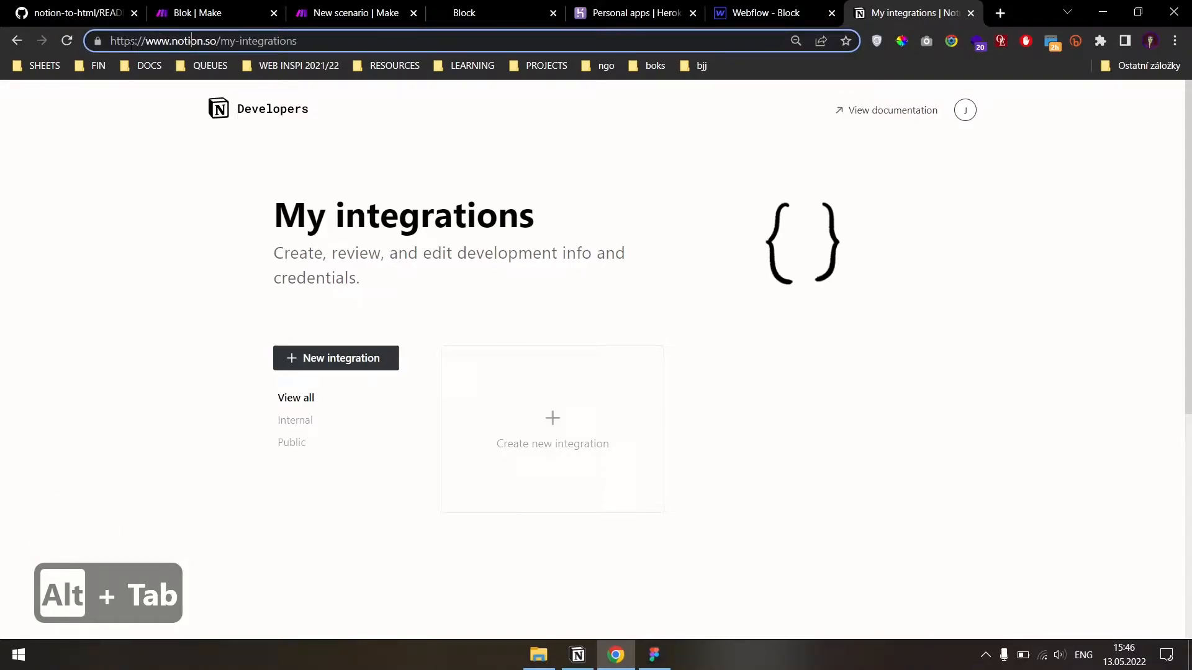
key("shift+End")
left_click(232, 41)
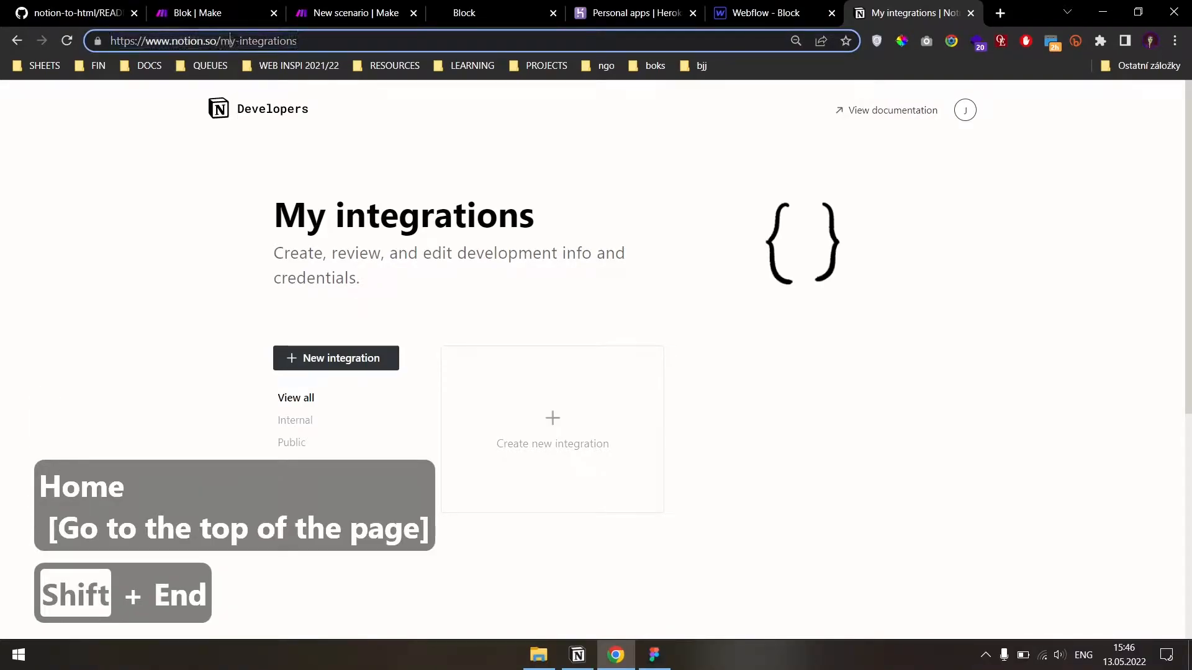
- Search the web for "notion developer integrations" in a new tab, view the Notion API site, and close that tab
key("ctrl+t")
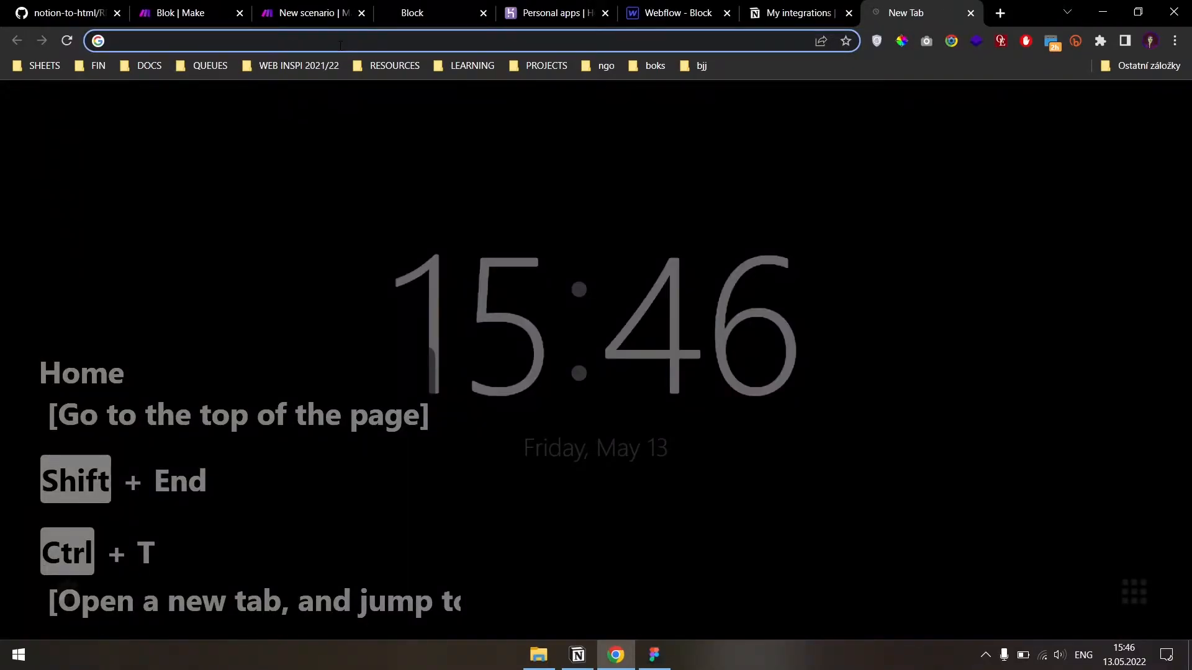
type("notion developer int")
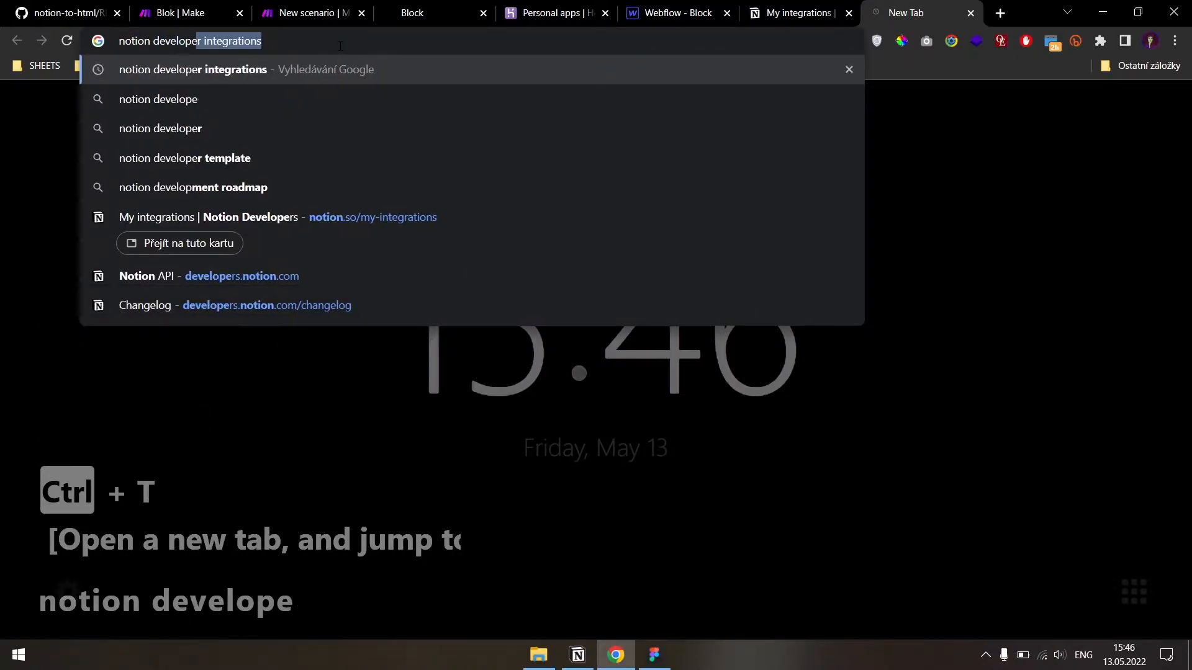
type("egrations")
key("Return")
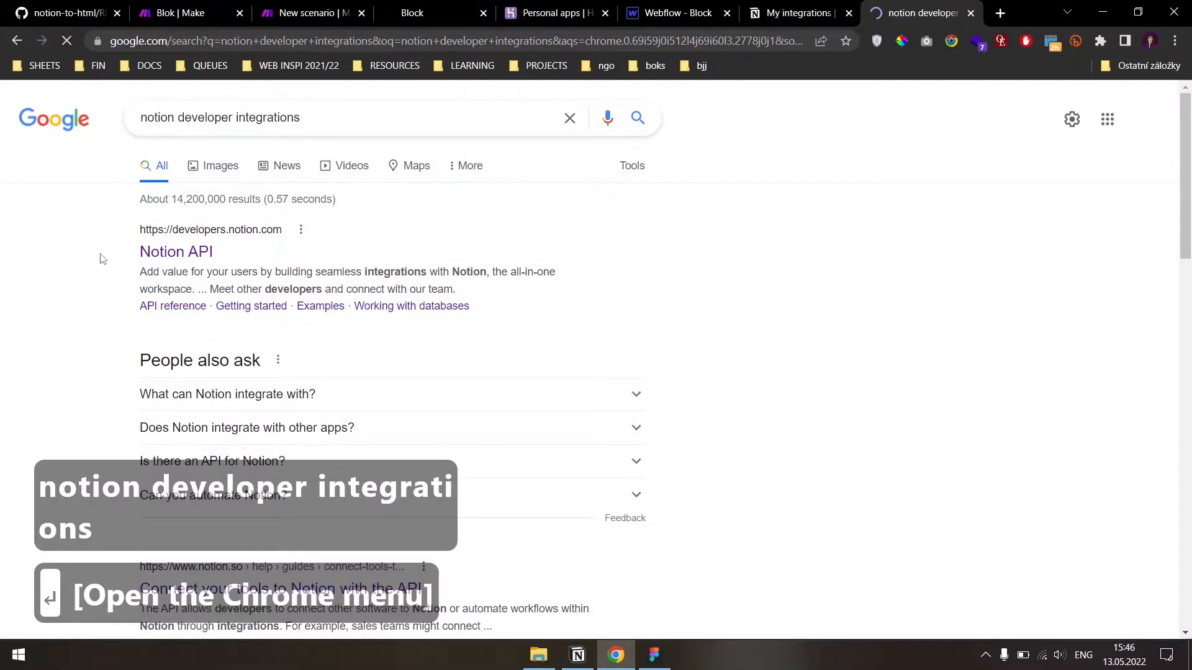
scroll(166, 257, "down", 5)
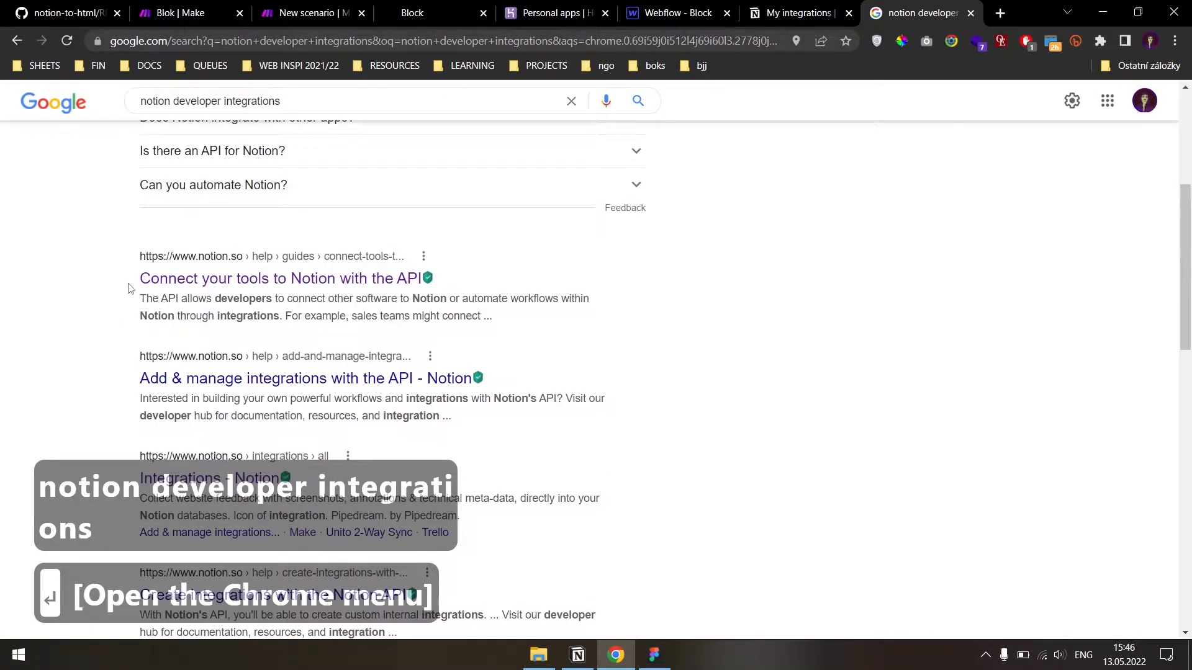
scroll(133, 296, "up", 5)
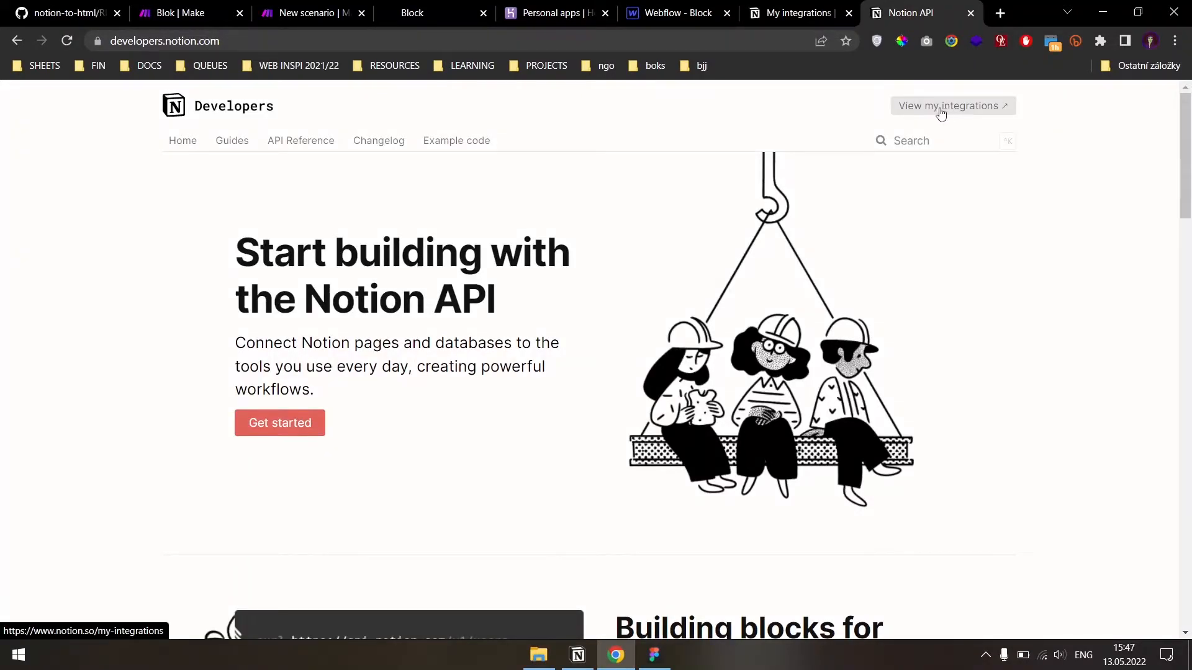
left_click(971, 13)
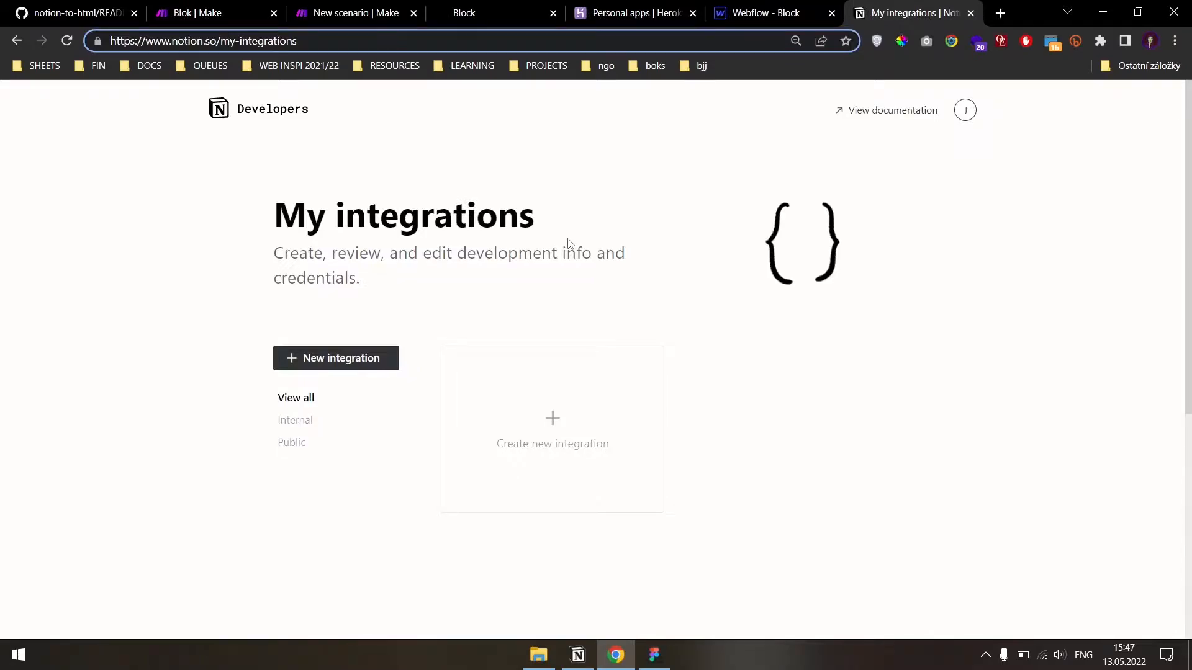
- Start a new Notion integration and name it "My epic integration"
left_click(535, 373)
scroll(543, 363, "down", 4)
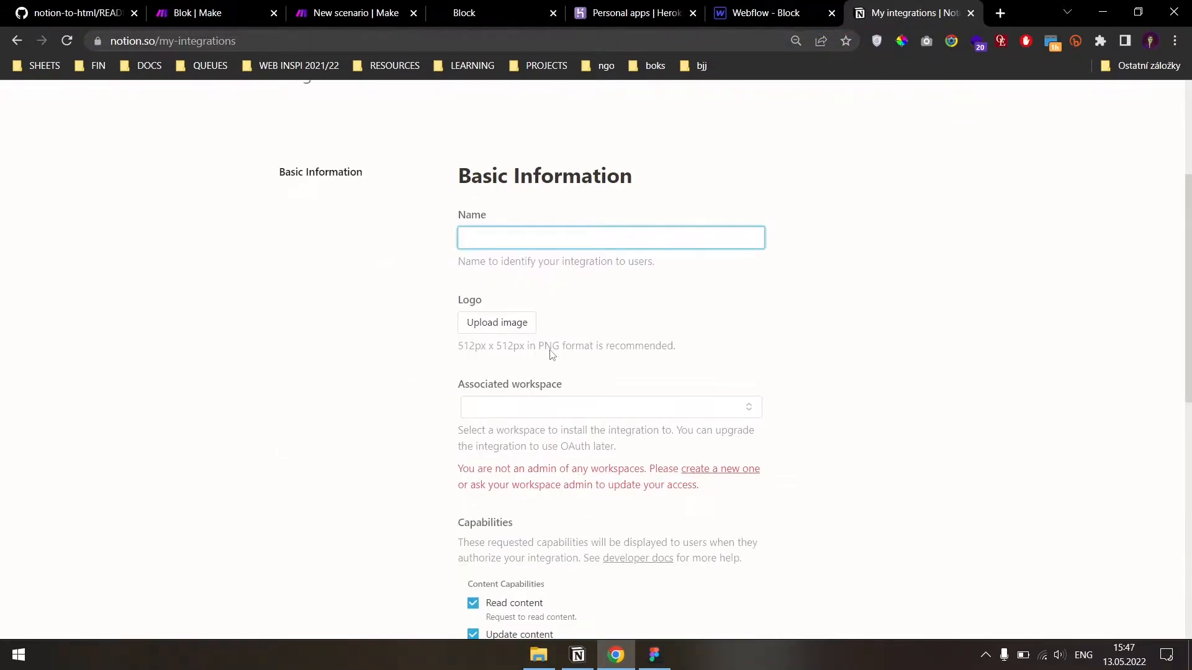
scroll(551, 348, "up", 3)
type("My e")
key("ctrl+a")
key("BackSpace")
type("N")
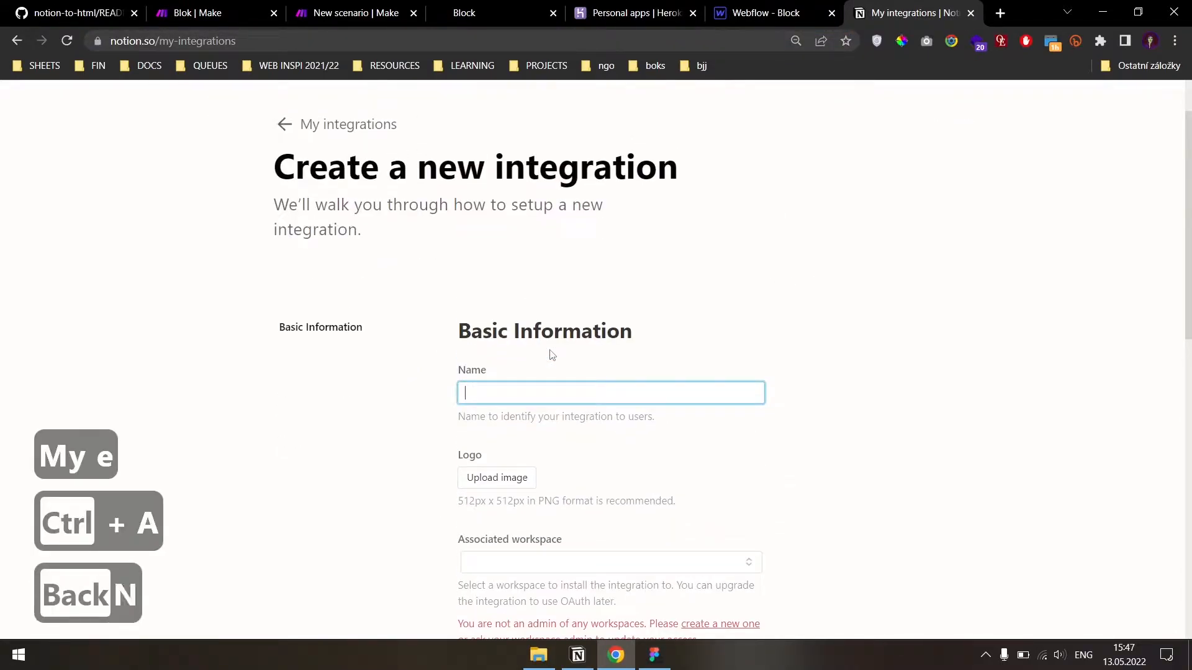
key("BackSpace")
type("y")
key("BackSpace")
key("BackSpace")
type("My eic")
key("BackSpace")
key("BackSpace")
type("pic integration")
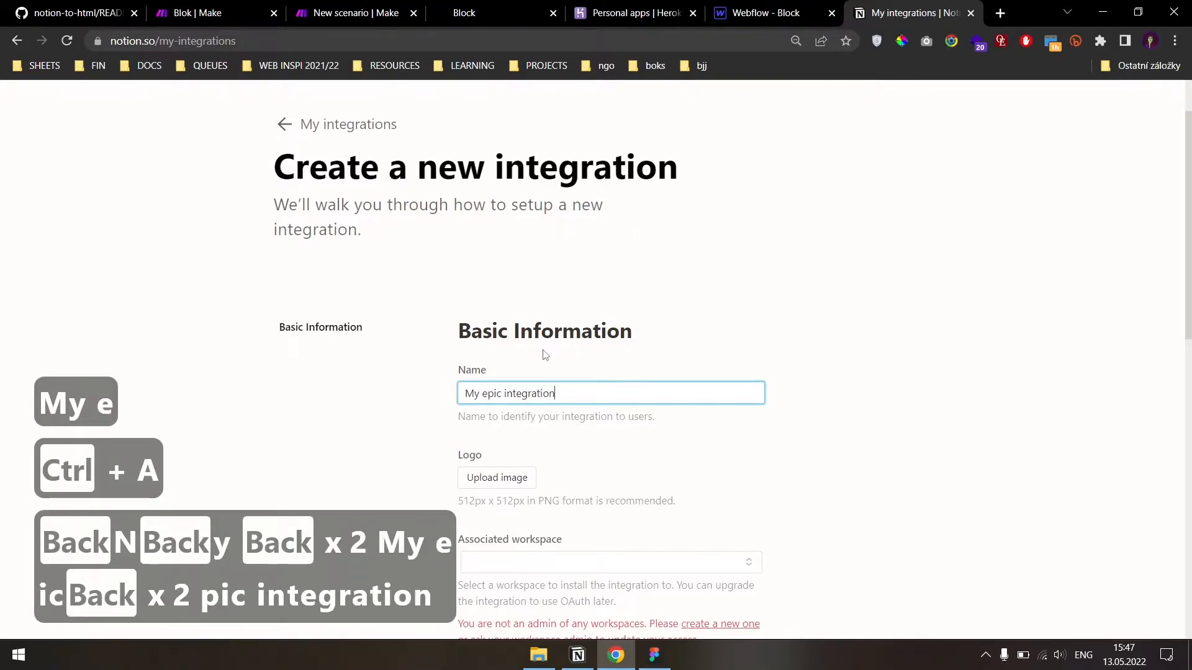
- Associate the integration with Epic Notion Workspace, keep the default capabilities, and submit it
scroll(545, 355, "down", 4)
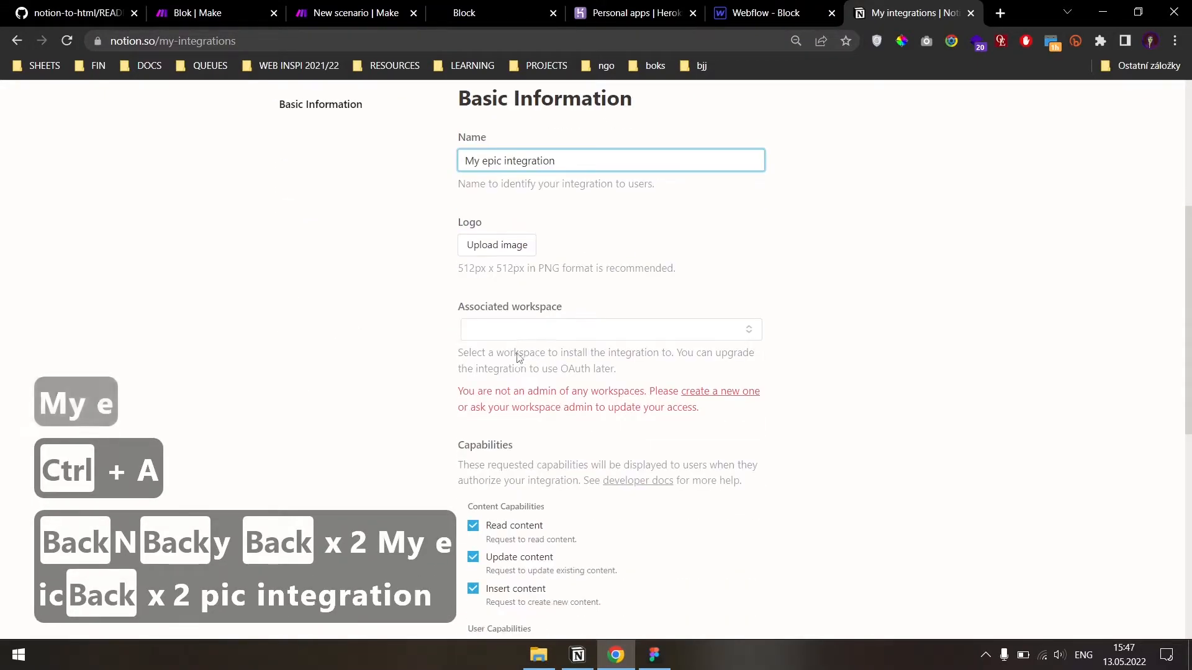
left_click(527, 331)
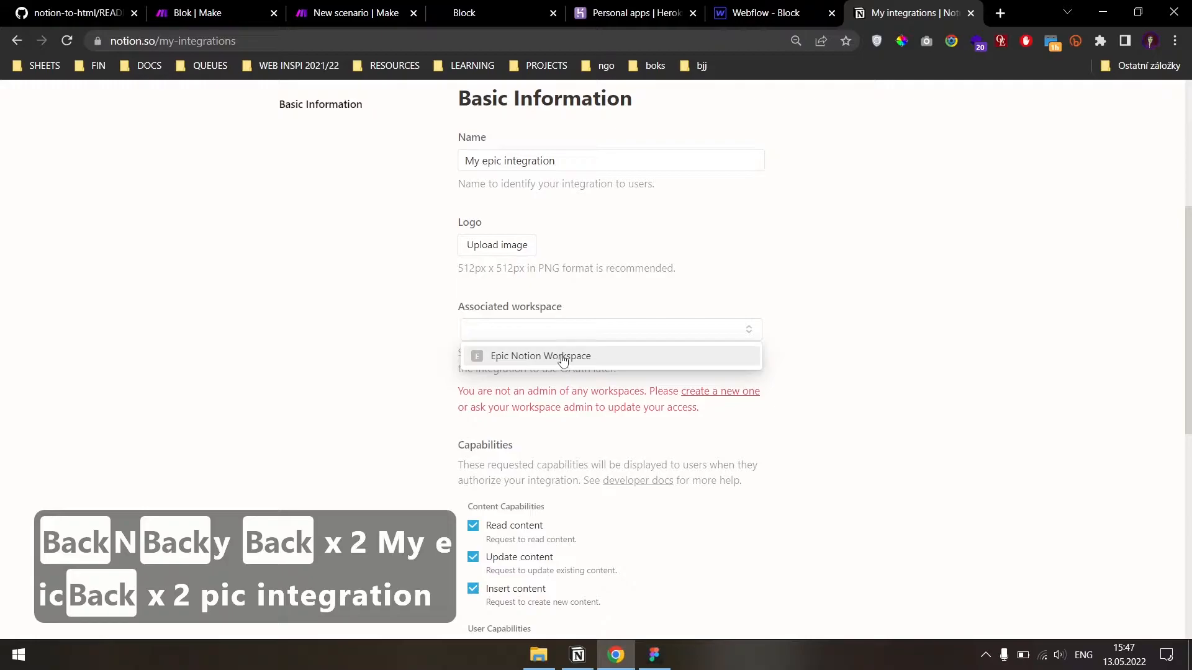
left_click(563, 358)
scroll(524, 399, "down", 5)
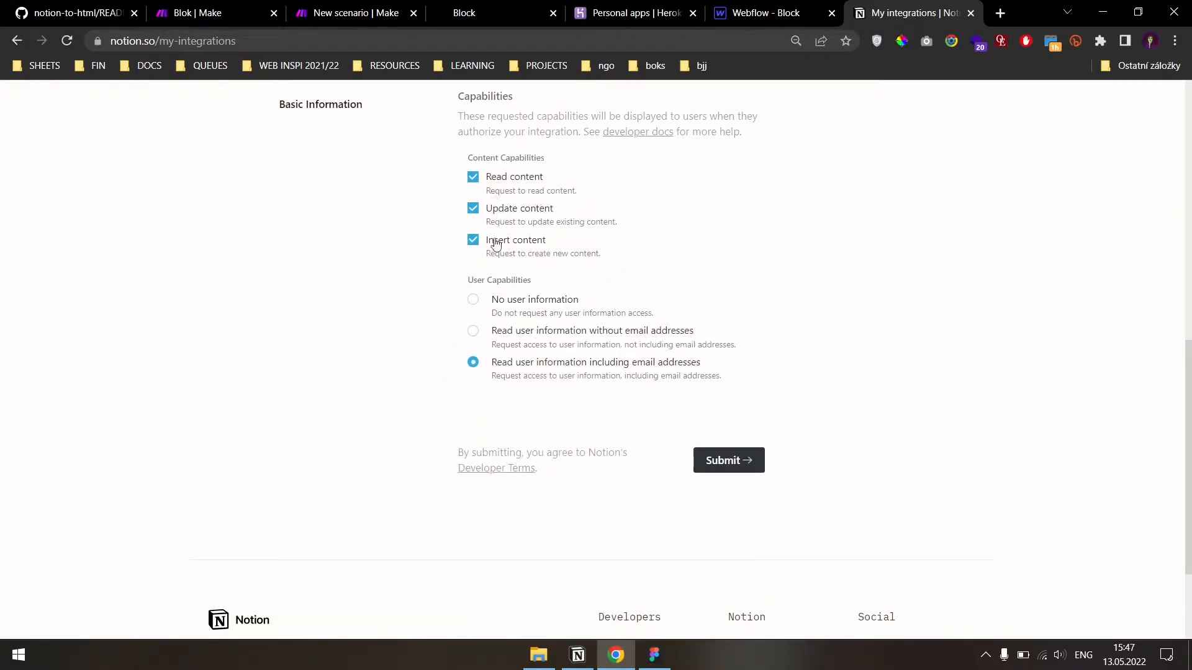
scroll(495, 286, "up", 1)
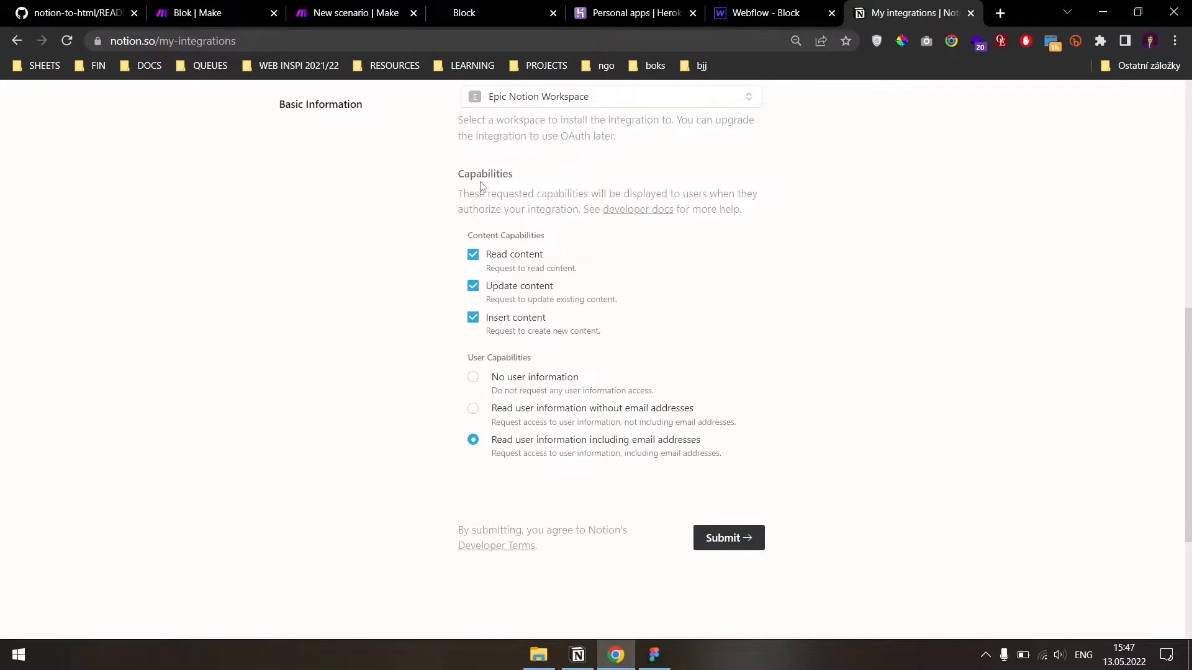
left_click(723, 538)
- Reveal the internal integration token in the new integration's secrets
scroll(566, 274, "down", 3)
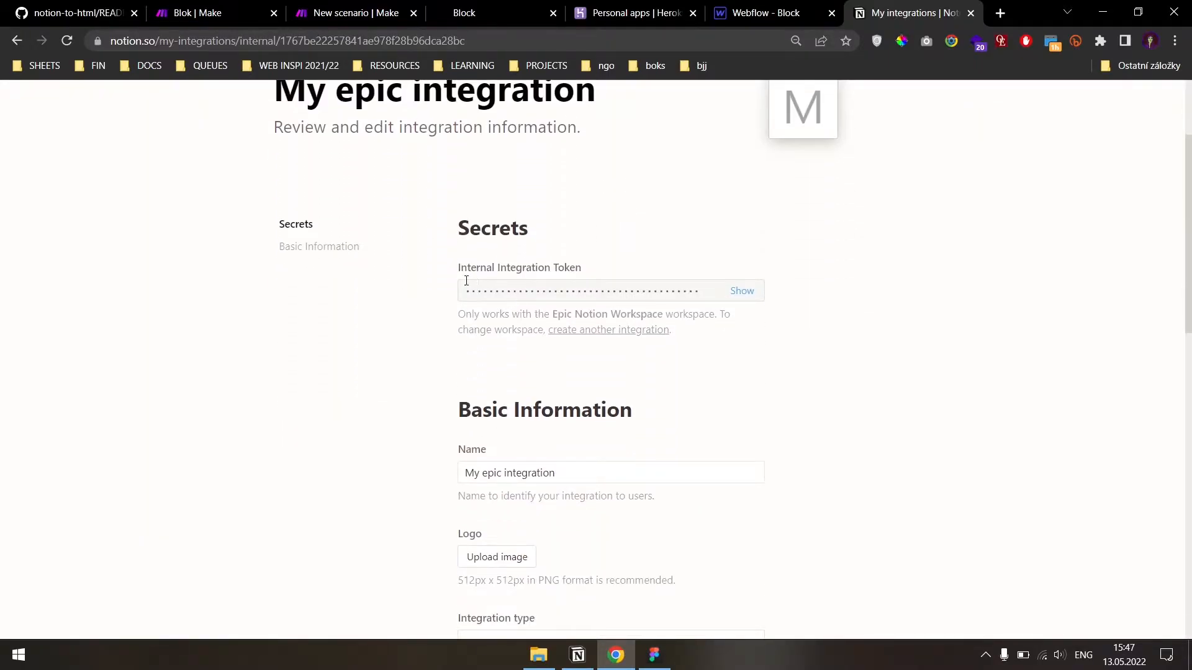
left_click_drag(458, 271, 587, 268)
left_click(614, 257)
left_click(741, 292)
scroll(567, 234, "down", 3)
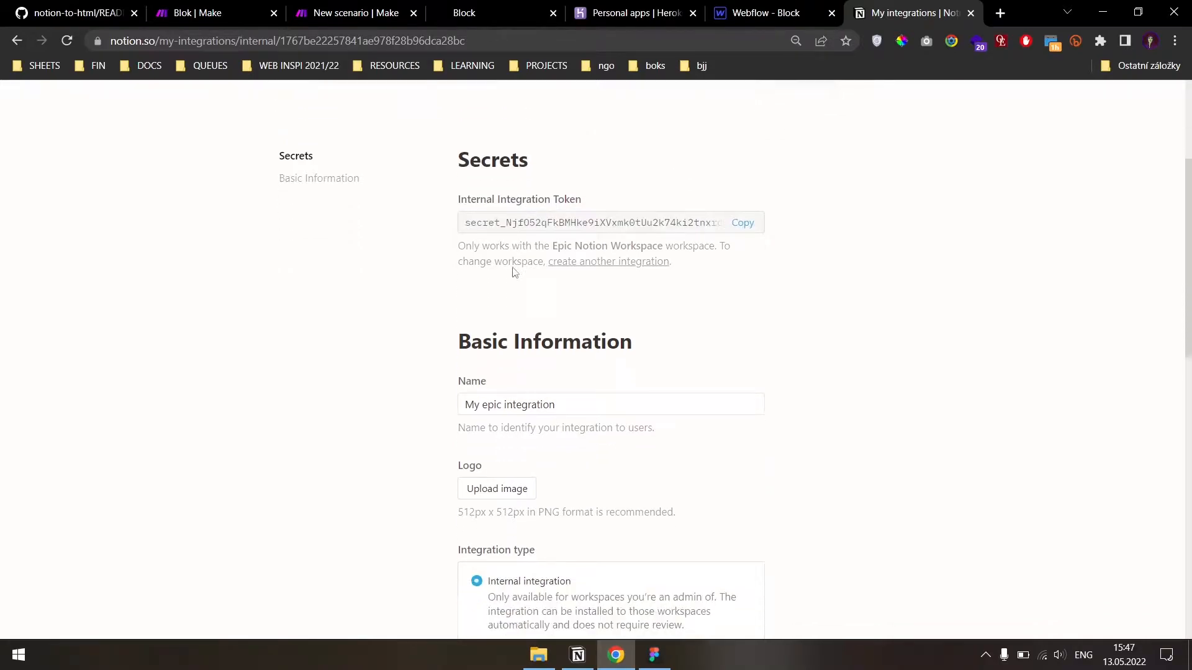
scroll(514, 265, "up", 1)
- Switch to the Notion app and share the Epic blog database with My epic integration
key("alt+Tab")
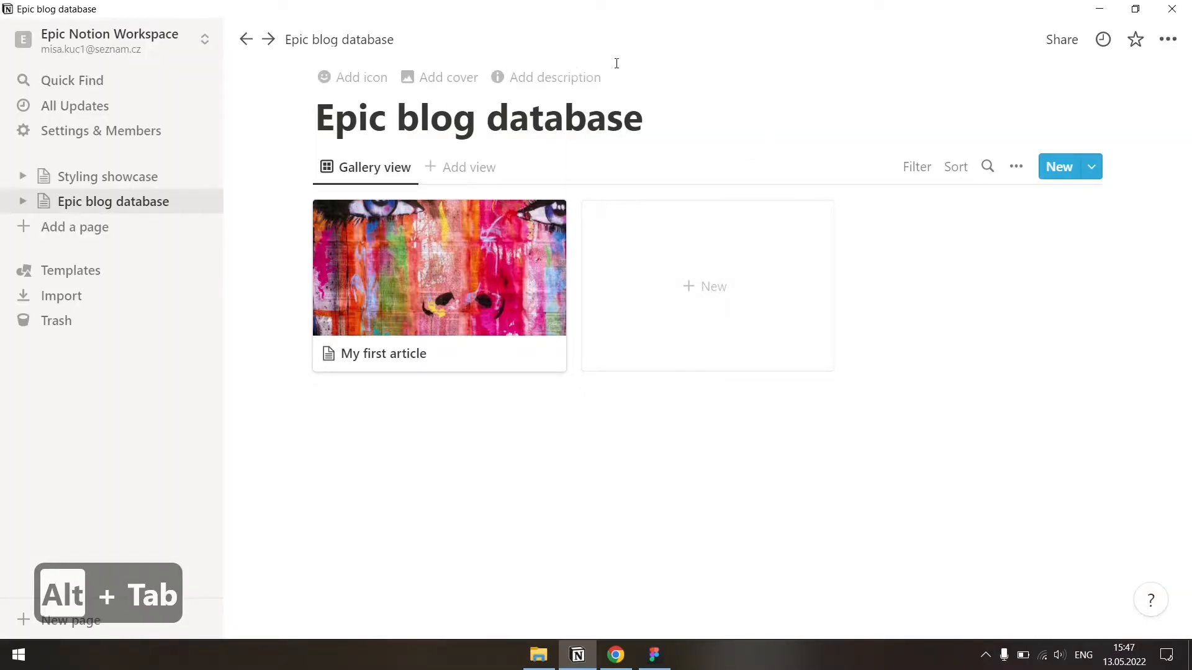
left_click(1061, 39)
left_click(1061, 39)
left_click(1062, 39)
left_click(880, 141)
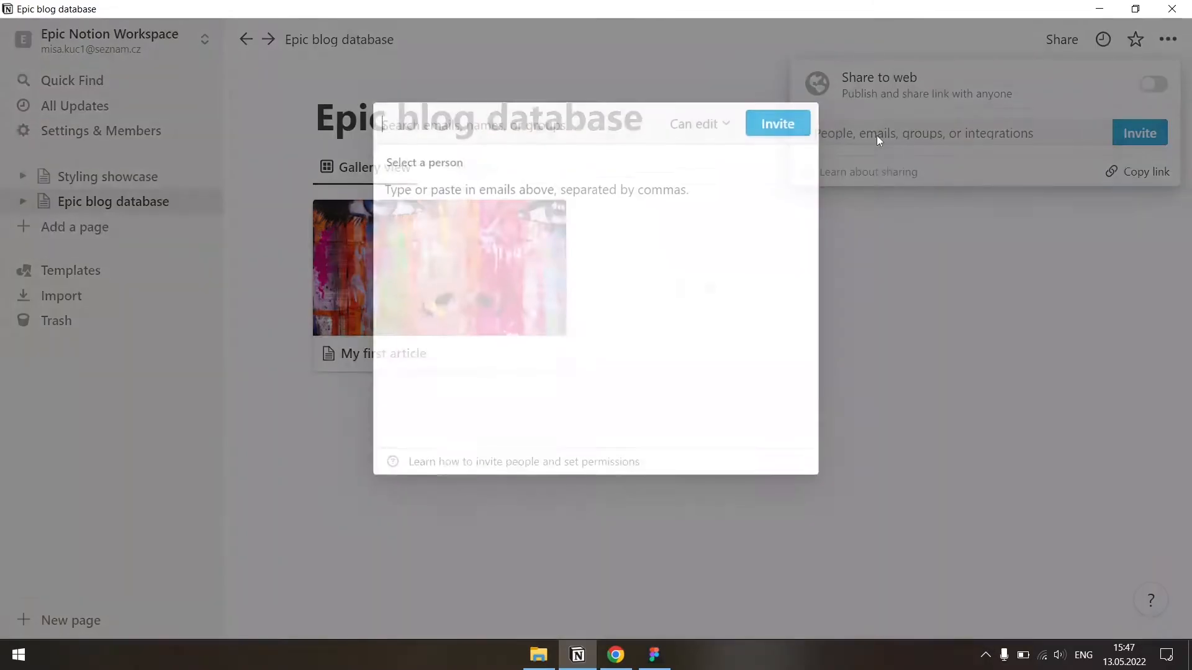
left_click(442, 217)
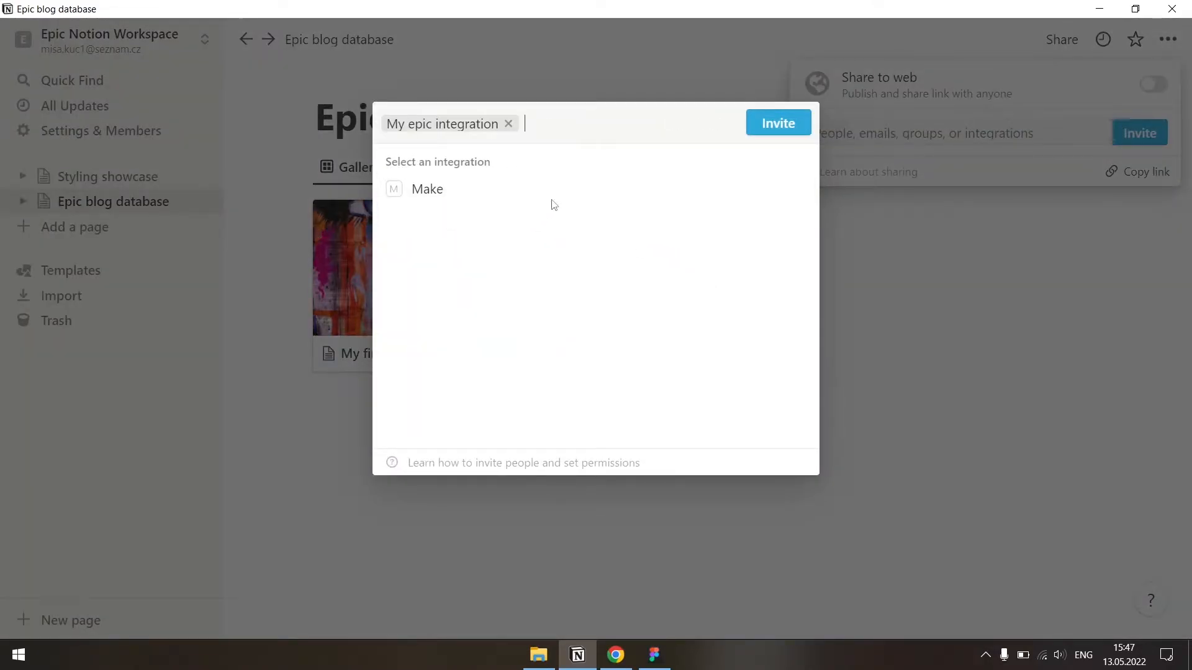
left_click(778, 124)
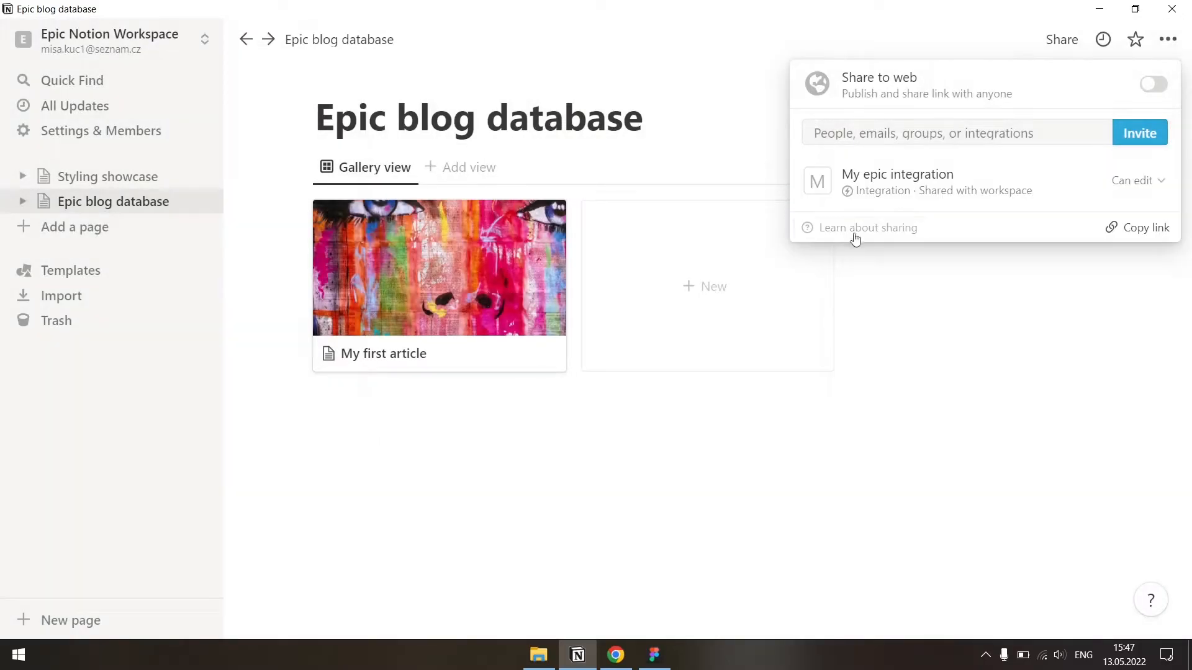
left_click(742, 139)
- Switch back to Chrome, view the existing Blok scenario in Make, and return to the blank new scenario
key("alt+Tab")
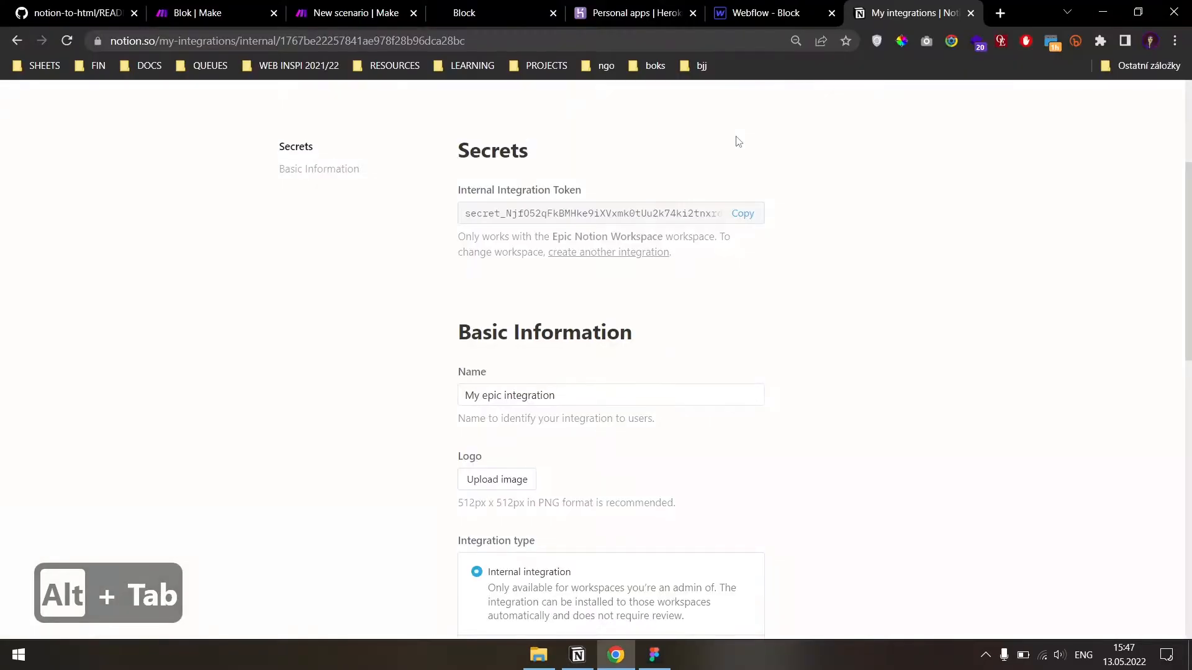
left_click(233, 14)
left_click(346, 7)
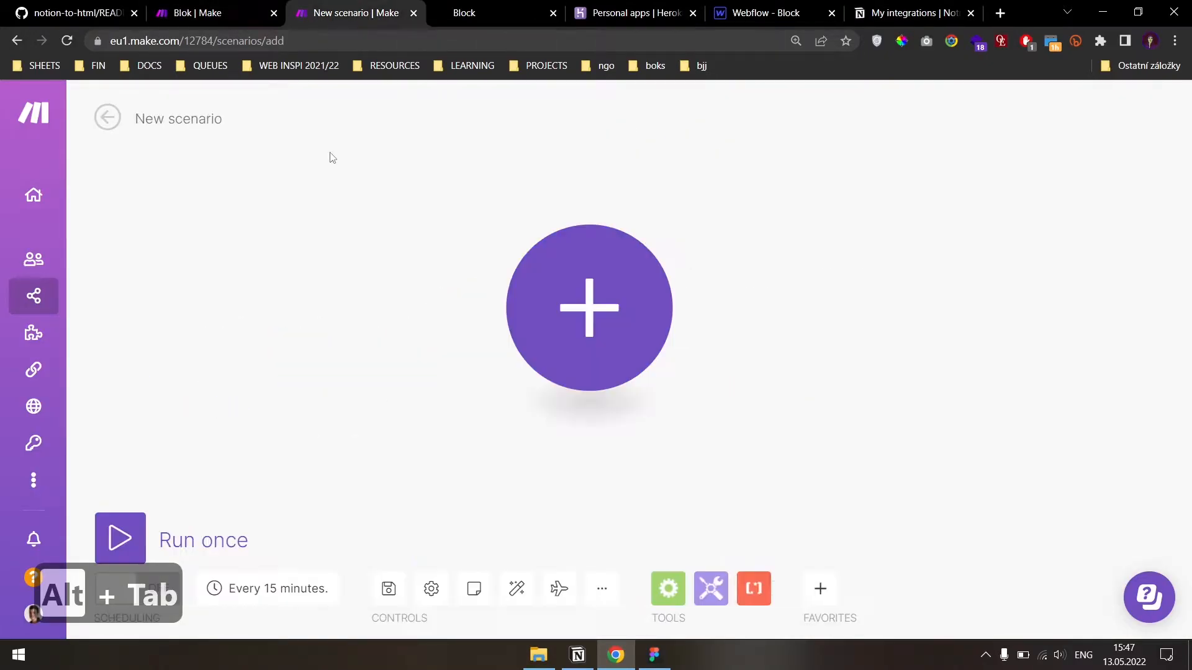
key("ctrl+shift+Tab")
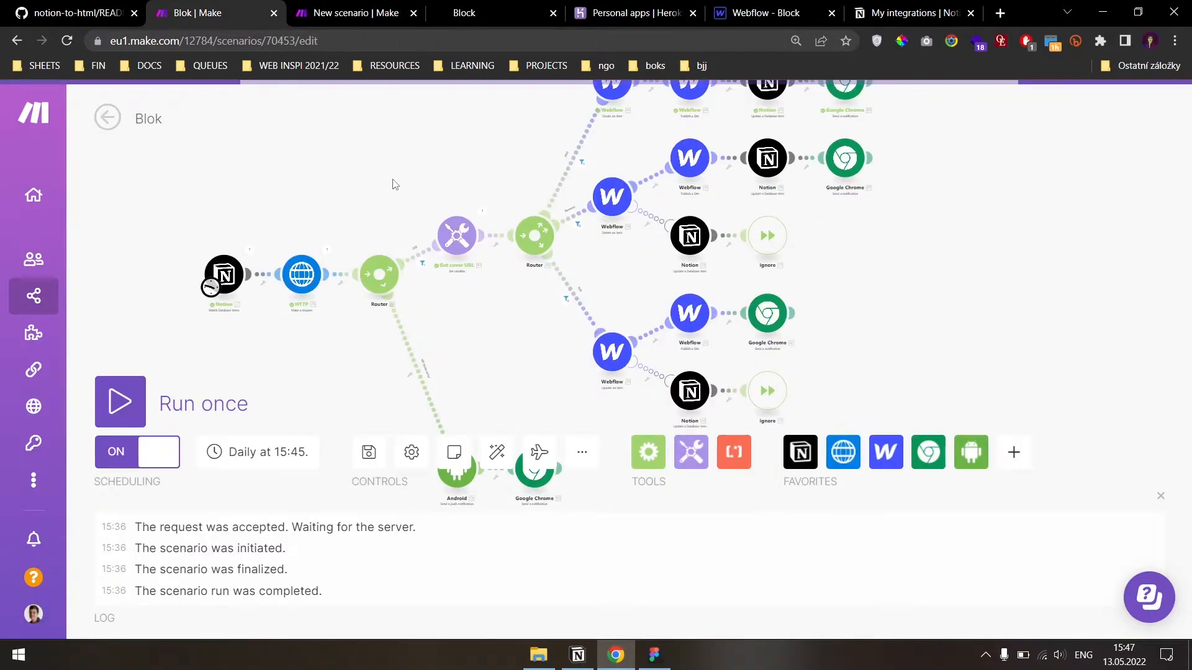
key("ctrl+Tab")
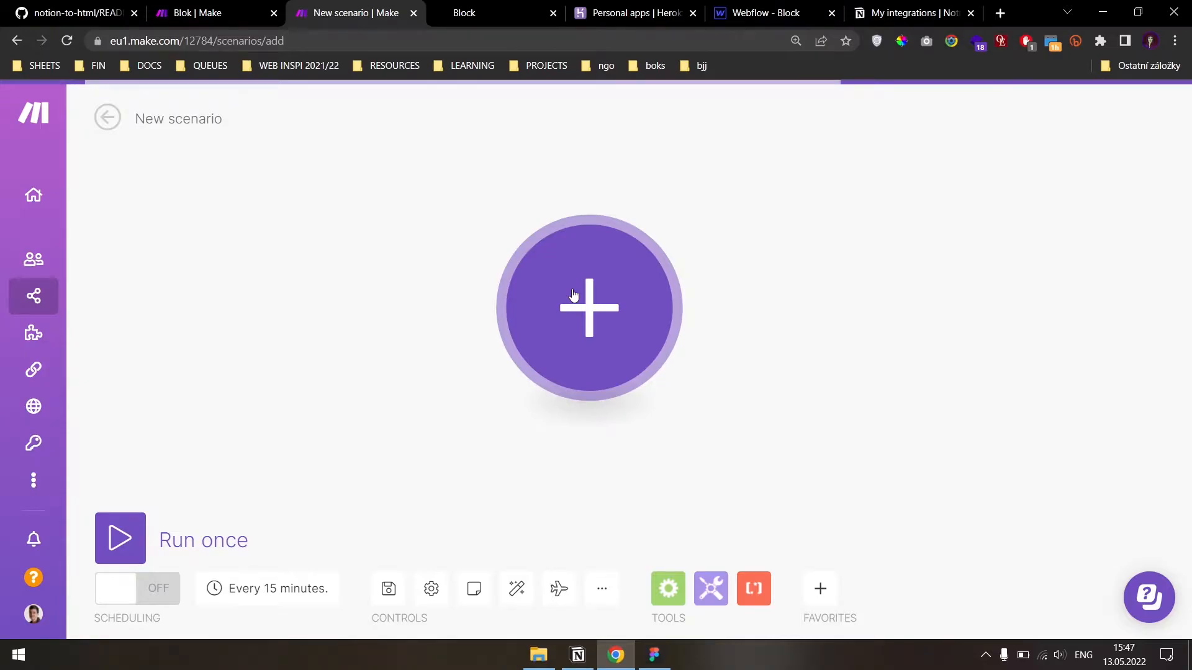
- Add the Notion Watch Database Items trigger as the first module of the new Make scenario
left_click(573, 295)
type("notion")
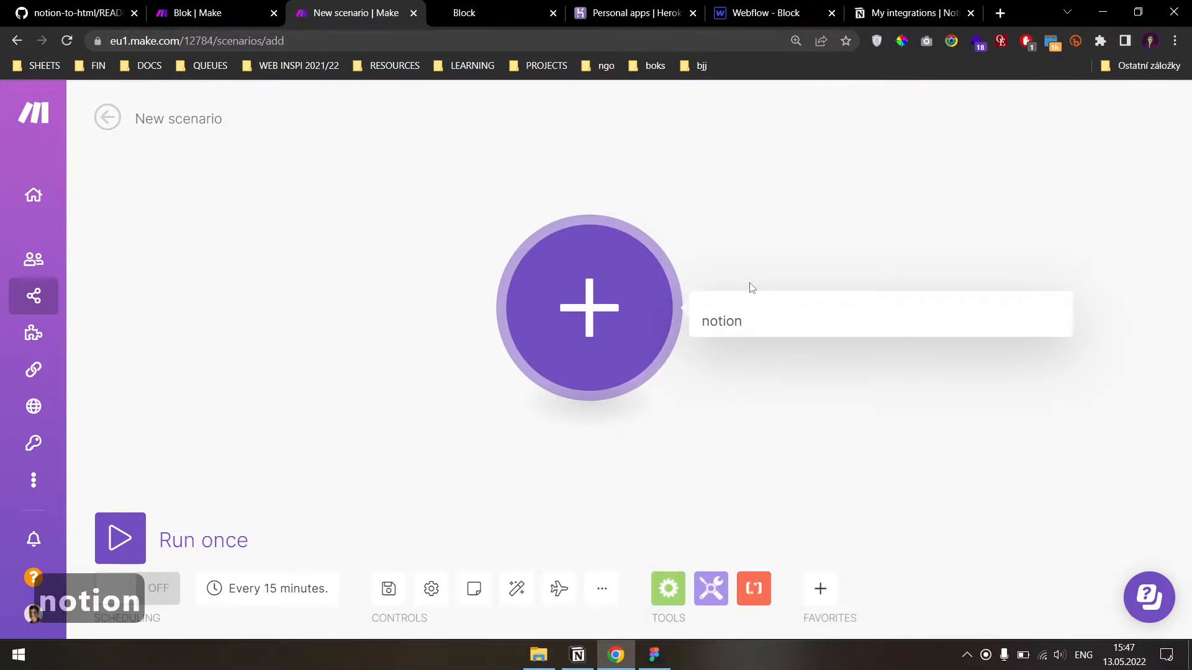
left_click(720, 266)
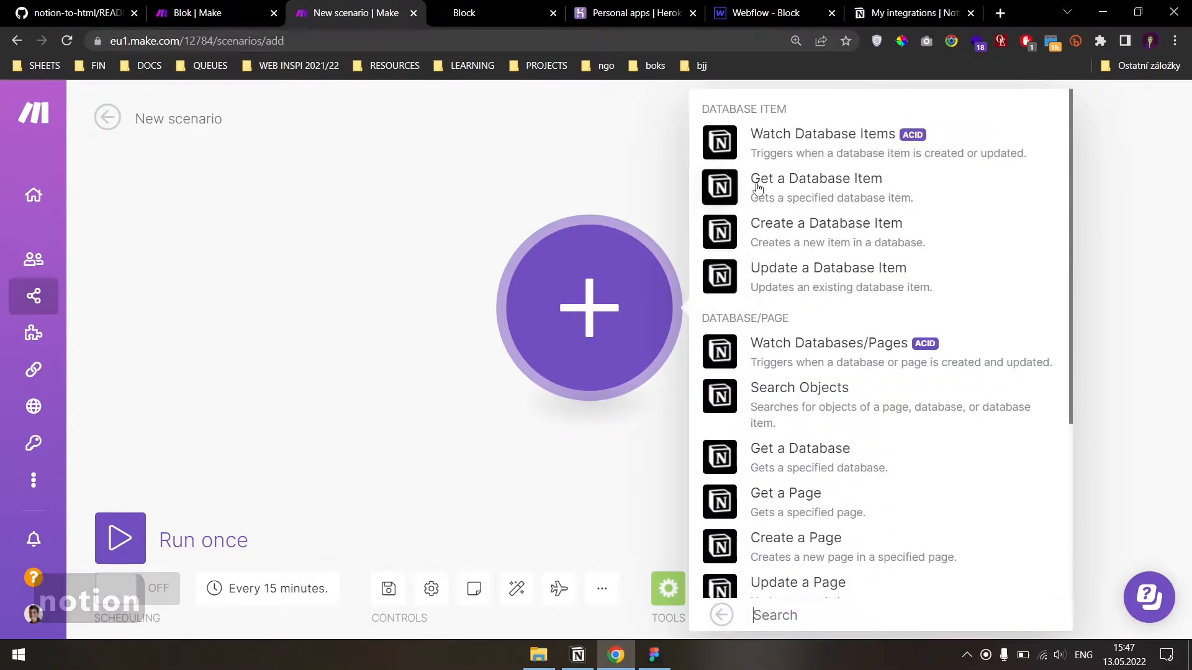
left_click(780, 150)
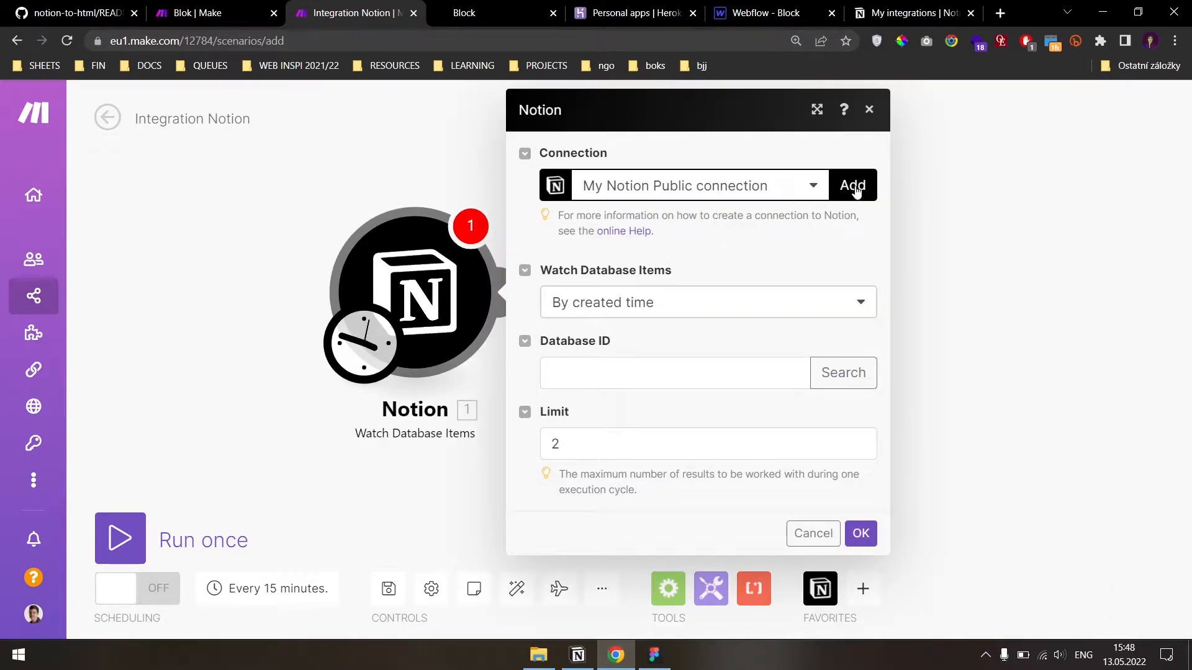
- Start a new connection for the Notion module with the connection type Notion Internal
left_click(854, 188)
left_click(636, 180)
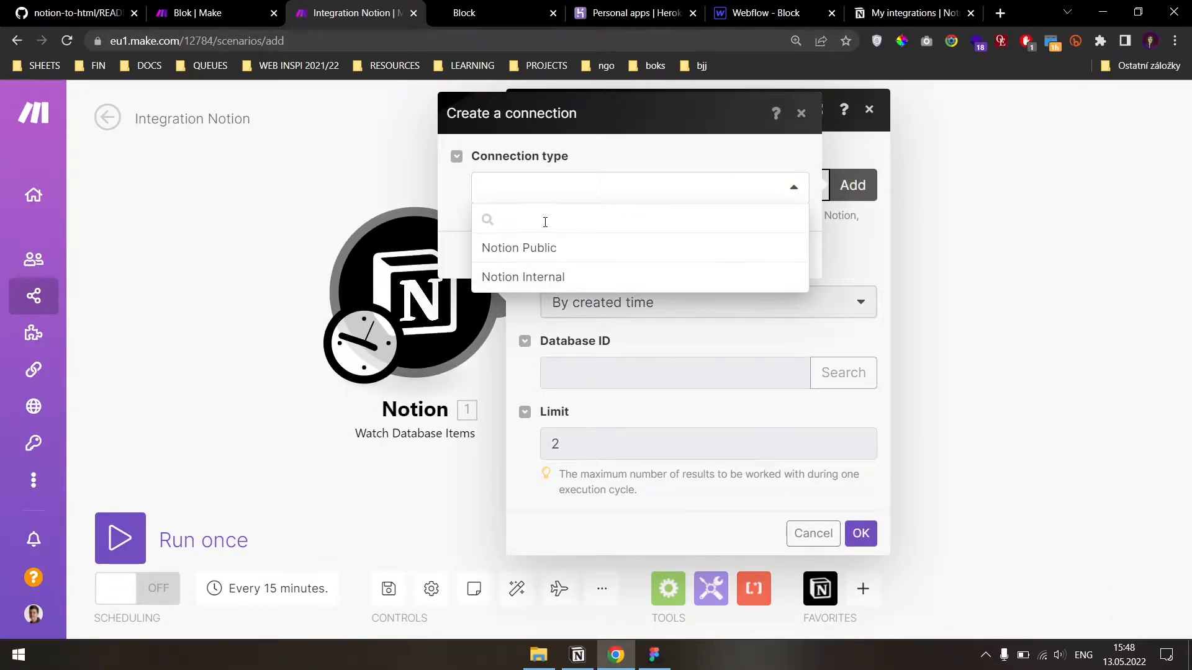
left_click(567, 282)
left_click(561, 332)
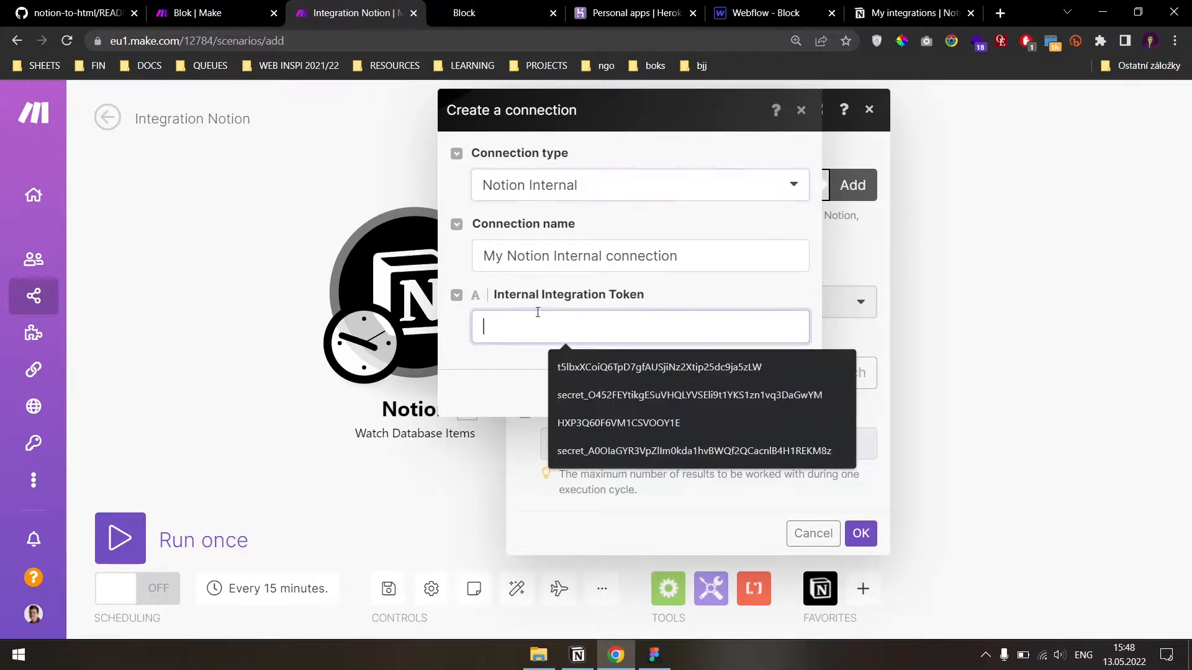
left_click(713, 289)
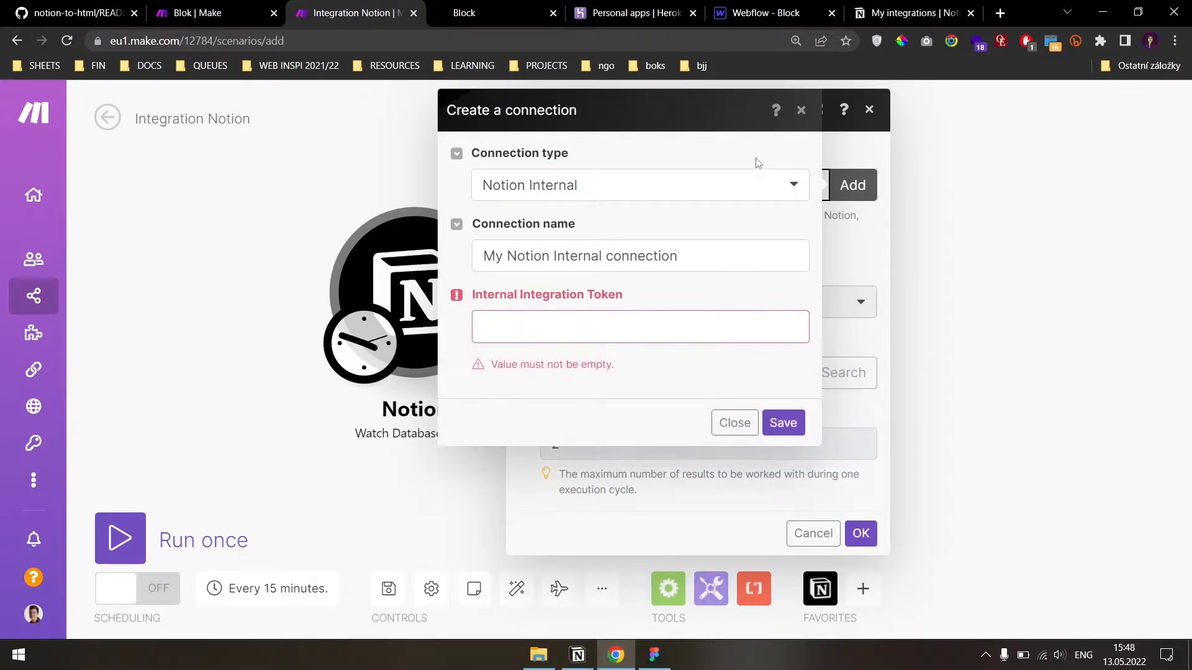
- Fill in the connection's internal integration token from the Notion integration page and save the connection
left_click(886, 9)
left_click(472, 12)
left_click(351, 12)
left_click(556, 255)
left_click(552, 327)
key("ctrl+v")
left_click(527, 380)
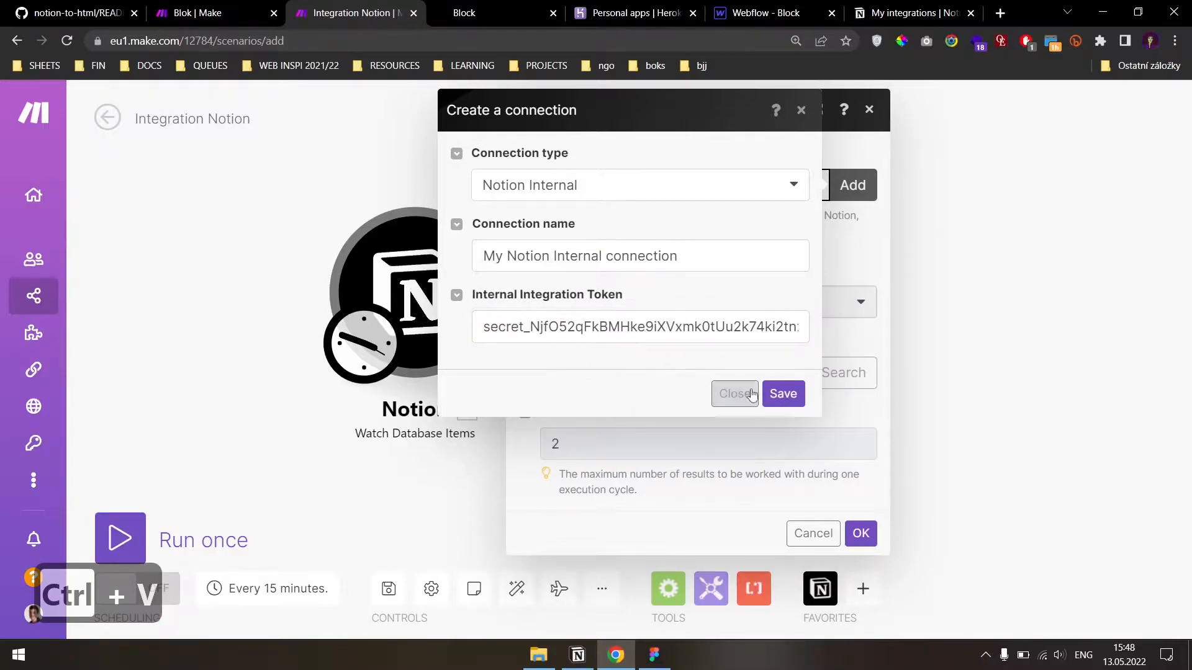
left_click(781, 395)
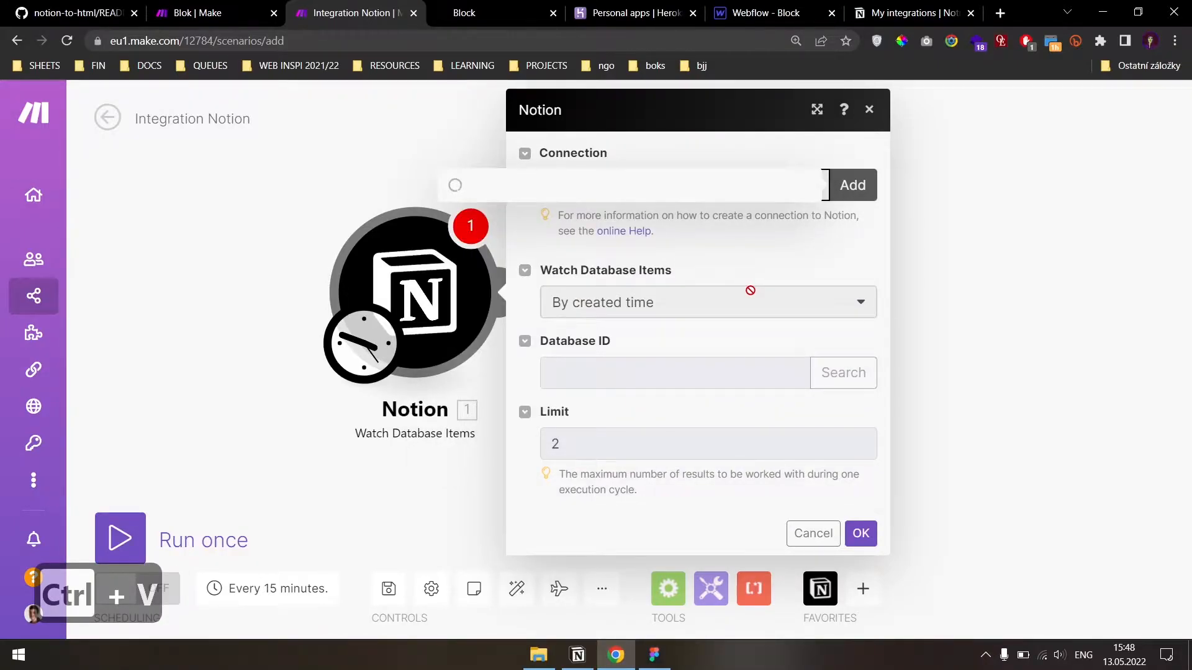
- Set the Notion trigger to watch database items by updated time
left_click(633, 303)
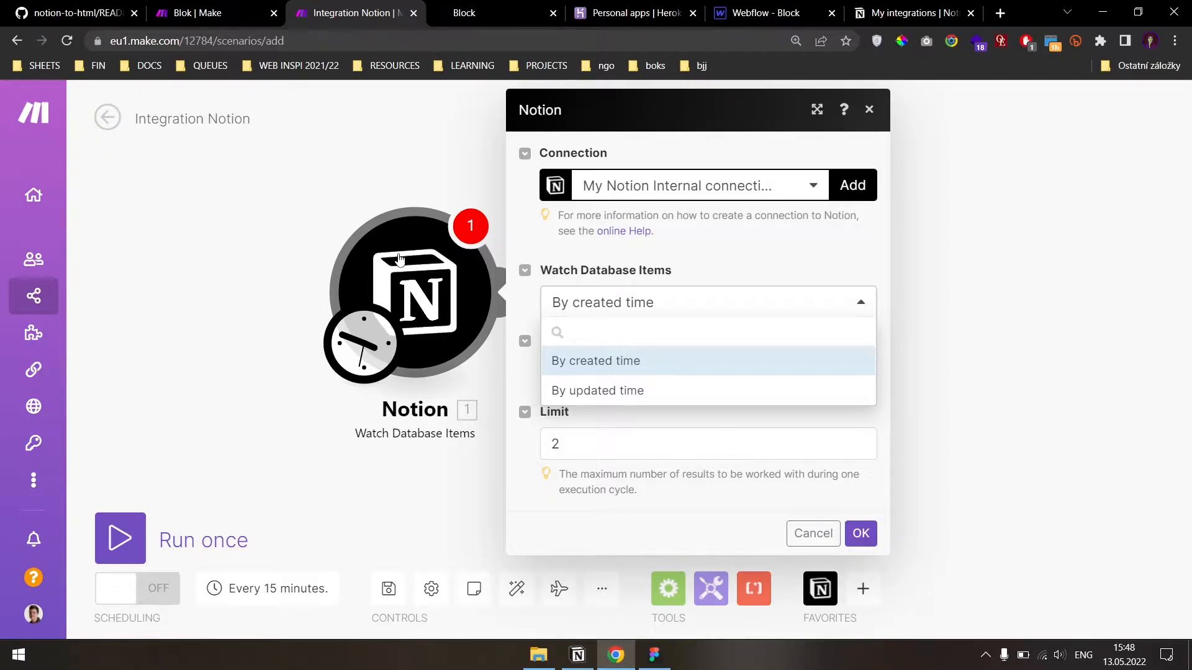
left_click(602, 391)
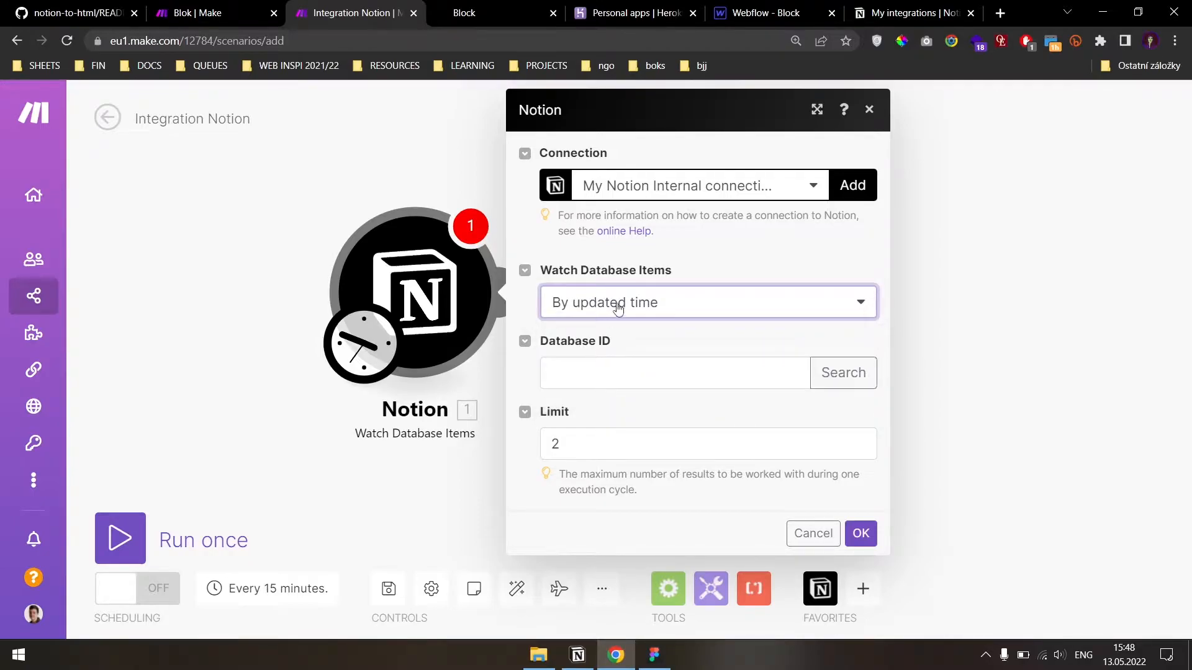
left_click(591, 304)
left_click(600, 309)
- Search for the Notion database with the term "epic" and use it as the trigger's Database ID
left_click(689, 373)
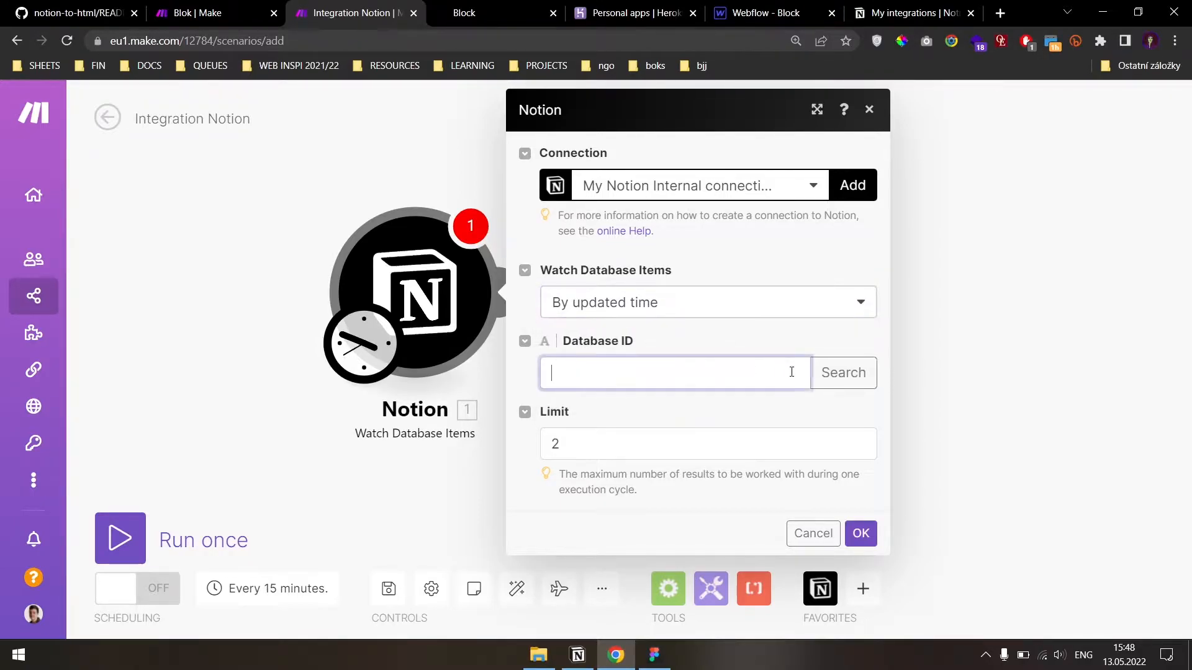
left_click(842, 373)
left_click(589, 382)
type("epic")
left_click(769, 443)
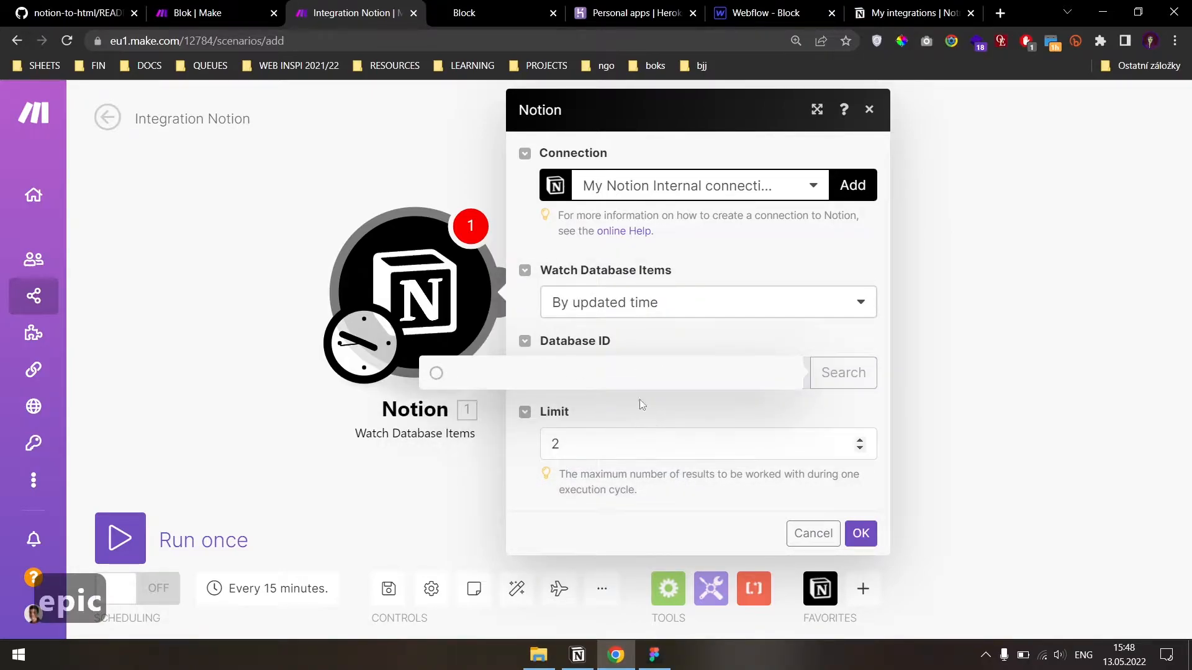
- Set the trigger's result limit to 10 and save the Notion module settings
key("ctrl+a")
type("10")
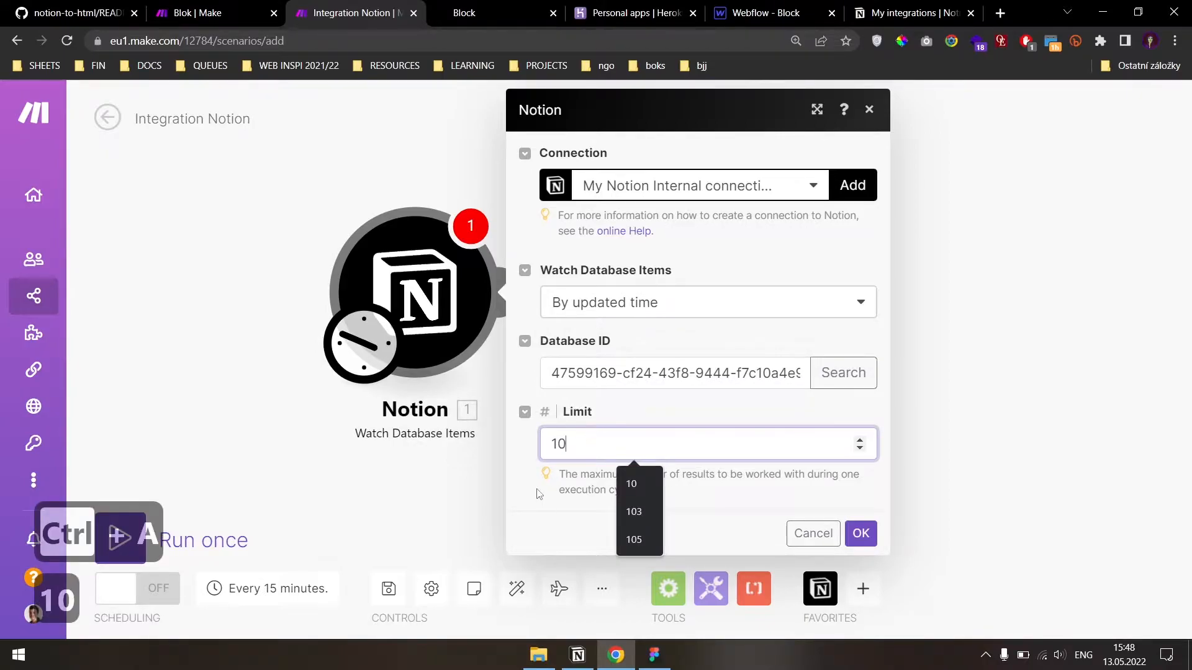
left_click(553, 476)
left_click(573, 447)
left_click(688, 482)
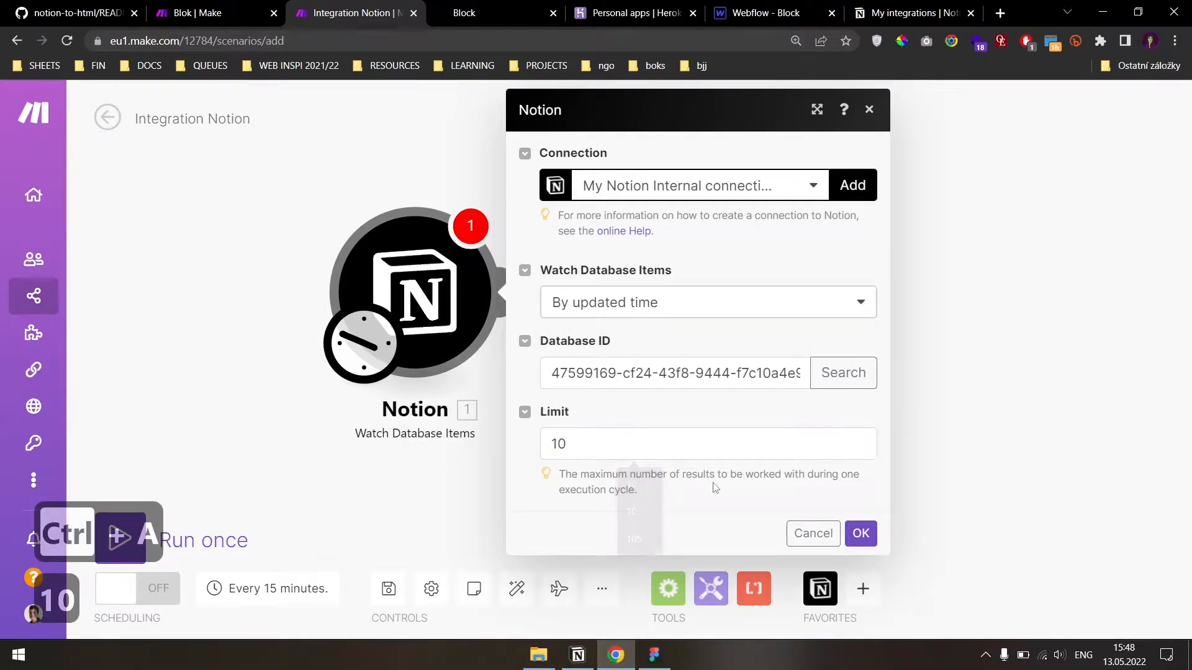
left_click(860, 534)
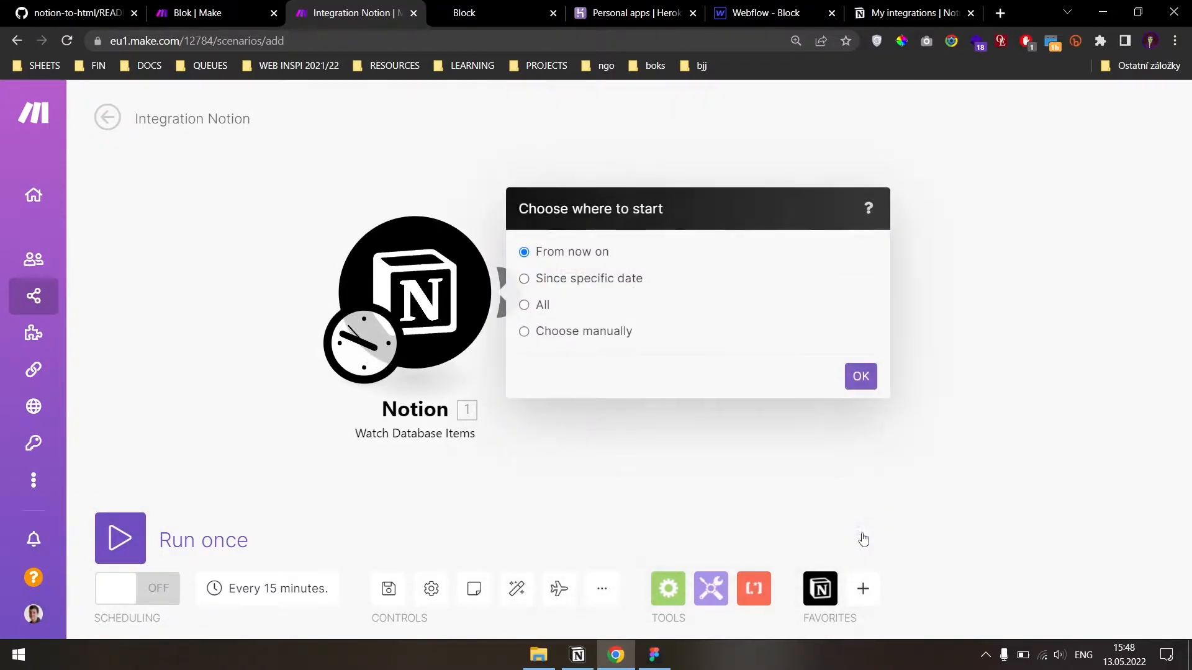
- Set the trigger to start from All items and run only the Notion module
left_click(525, 306)
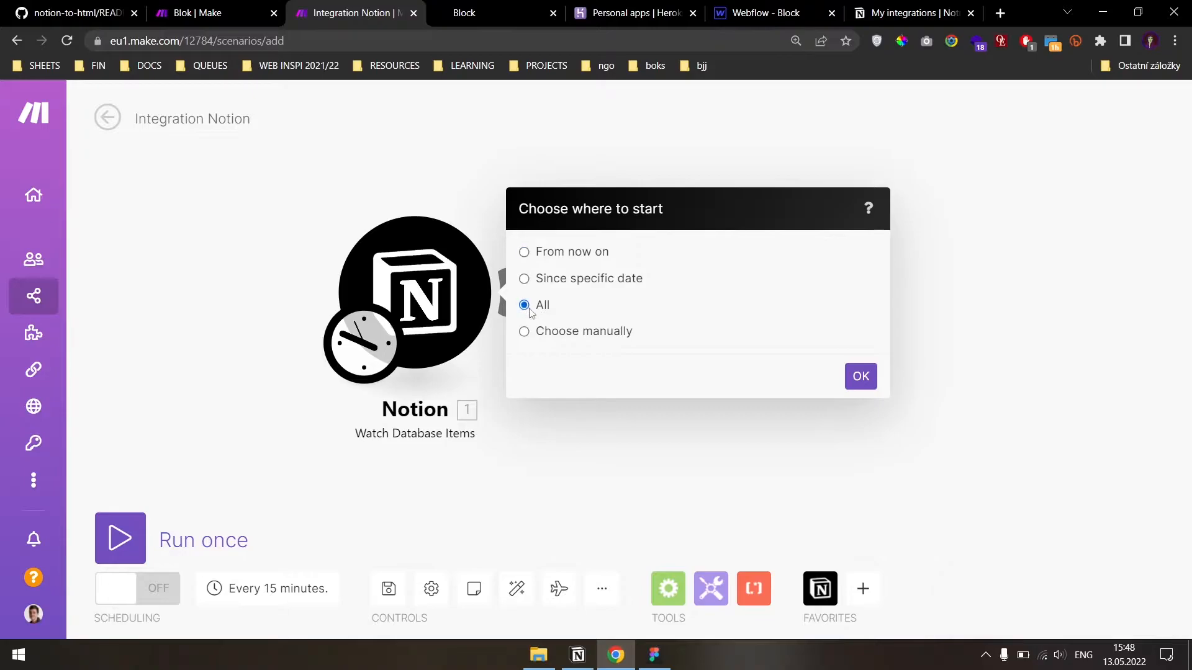
left_click(859, 374)
right_click(442, 296)
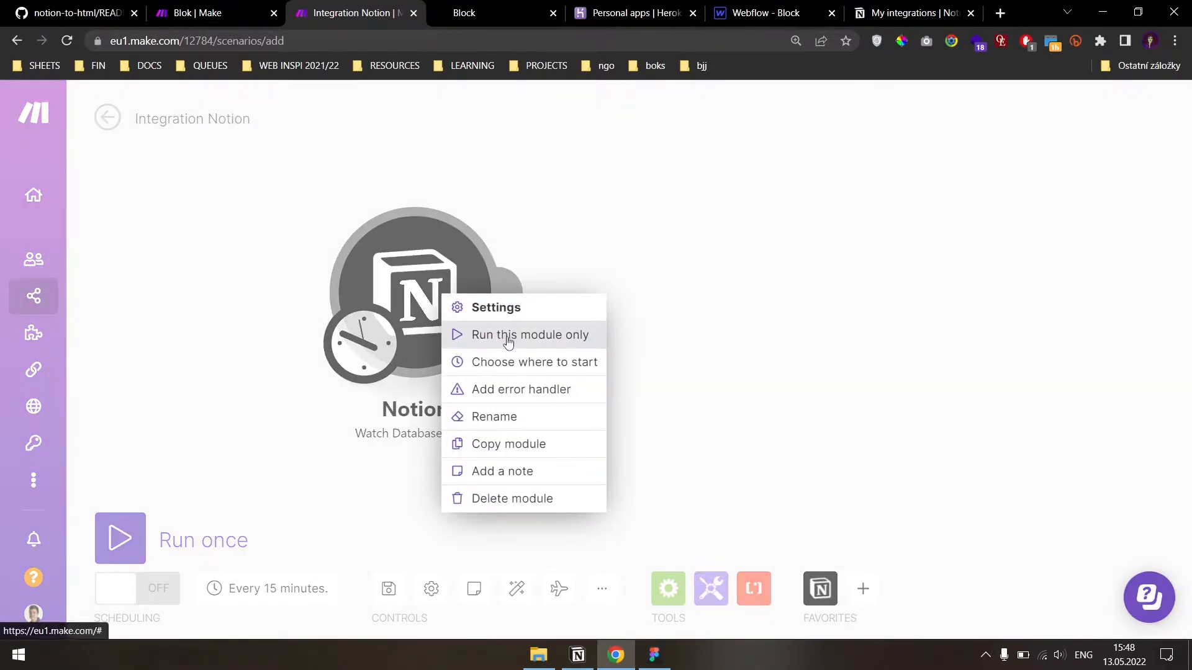
left_click(491, 335)
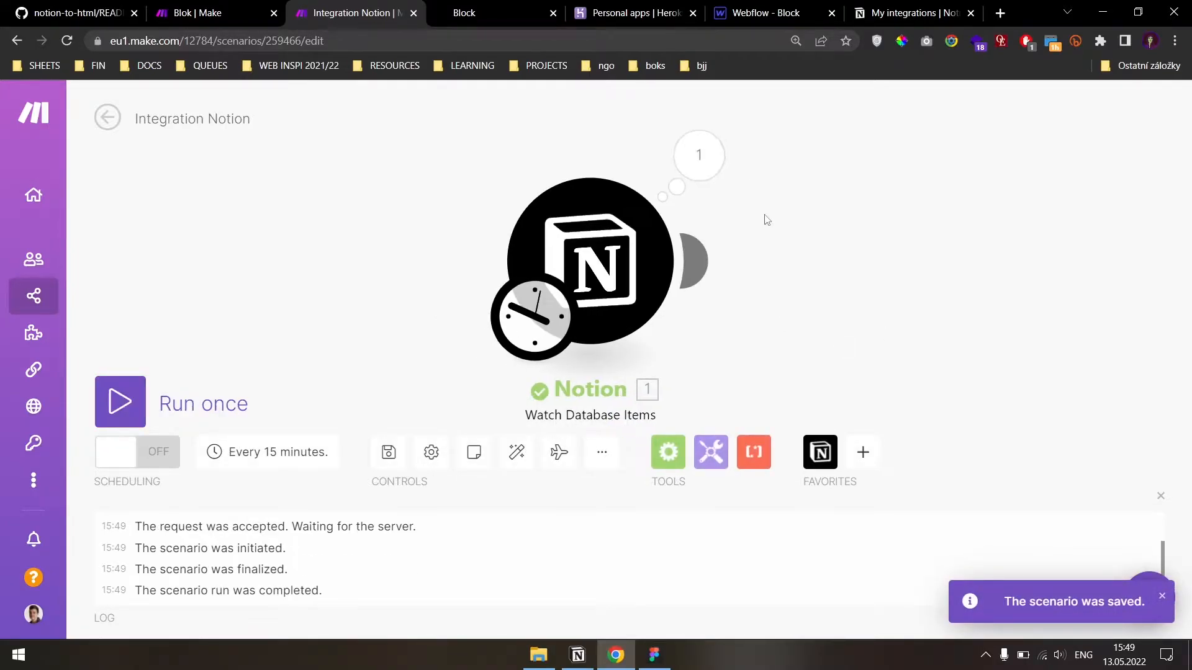
- Examine the Notion module's output bundle, including its parent, properties and property values, and close it
left_click(708, 154)
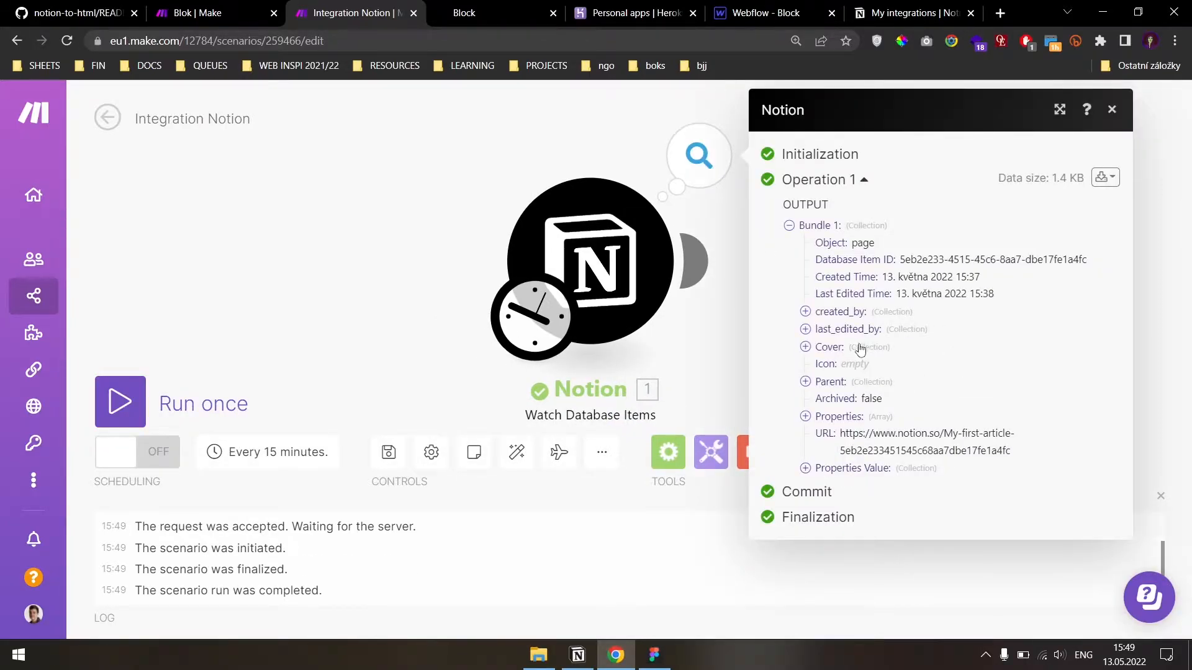
left_click(832, 383)
left_click(831, 383)
left_click(838, 416)
left_click(832, 451)
left_click(831, 451)
left_click(834, 471)
left_click(834, 470)
left_click(834, 487)
left_click(834, 488)
left_click(399, 254)
- Add a Webflow Create an Item module after the Notion trigger
scroll(888, 324, "down", 2)
left_click_drag(887, 324, 644, 273)
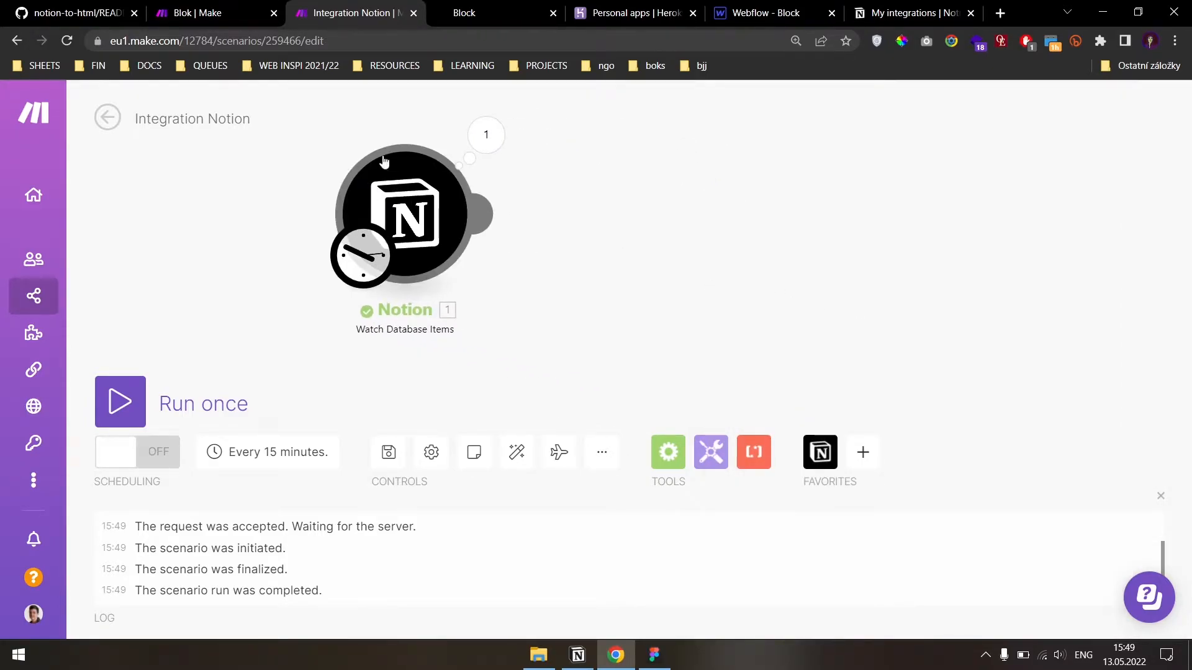
left_click(481, 214)
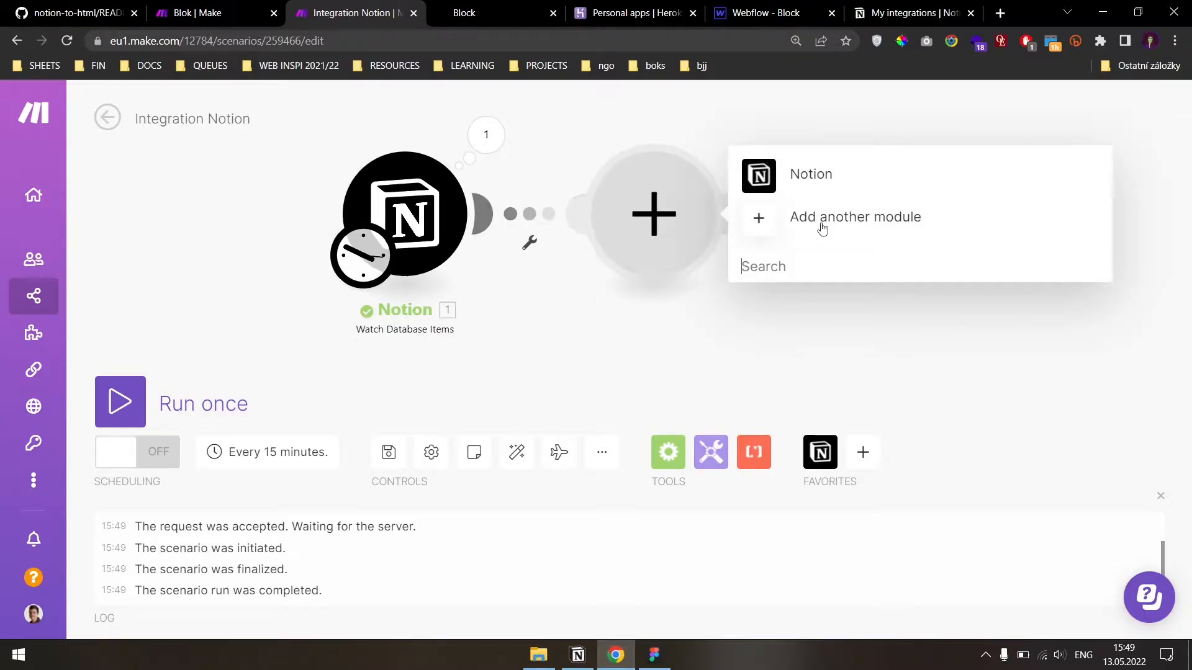
type("webflow")
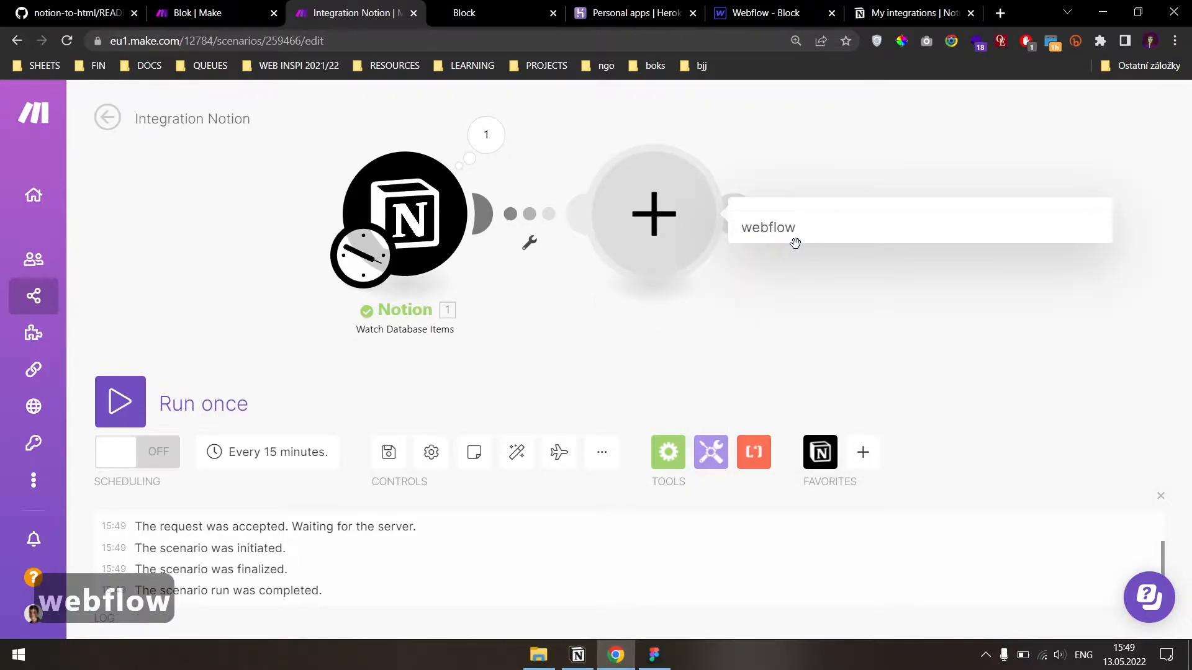
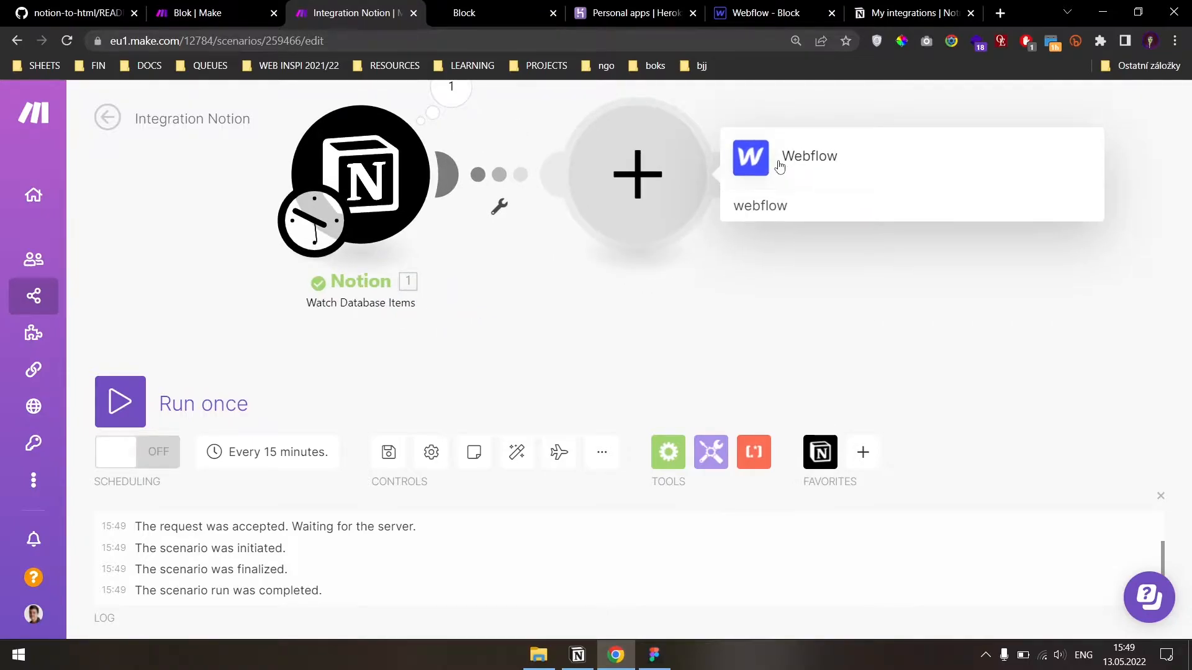
left_click(780, 167)
scroll(753, 373, "down", 3)
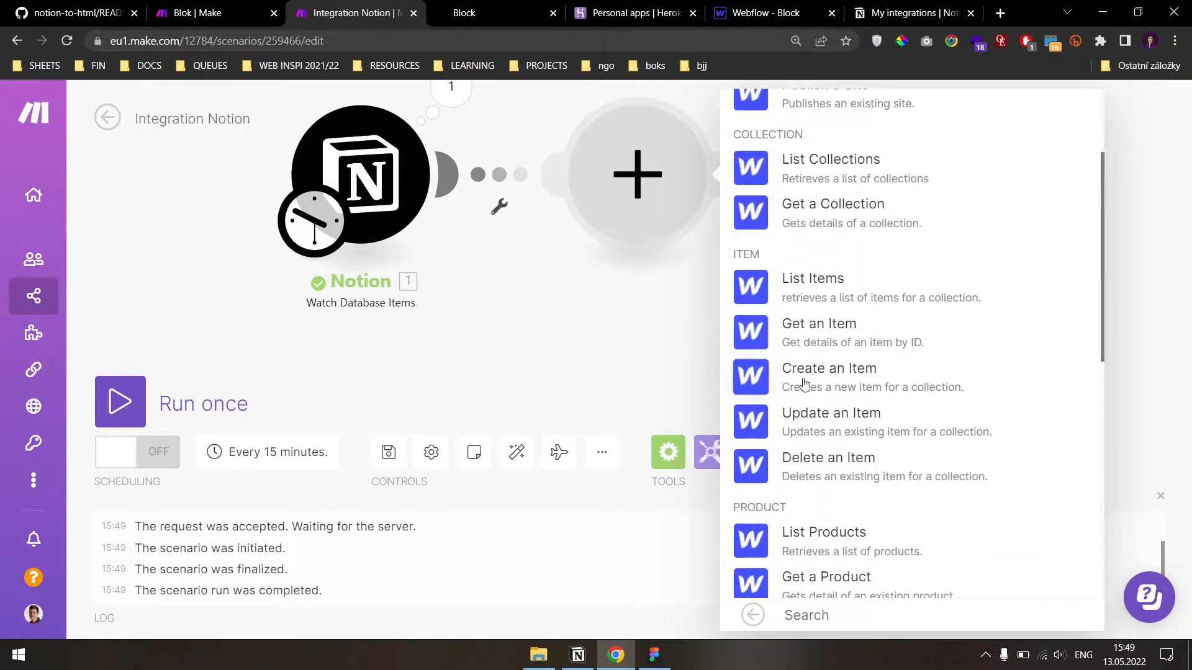
left_click(804, 383)
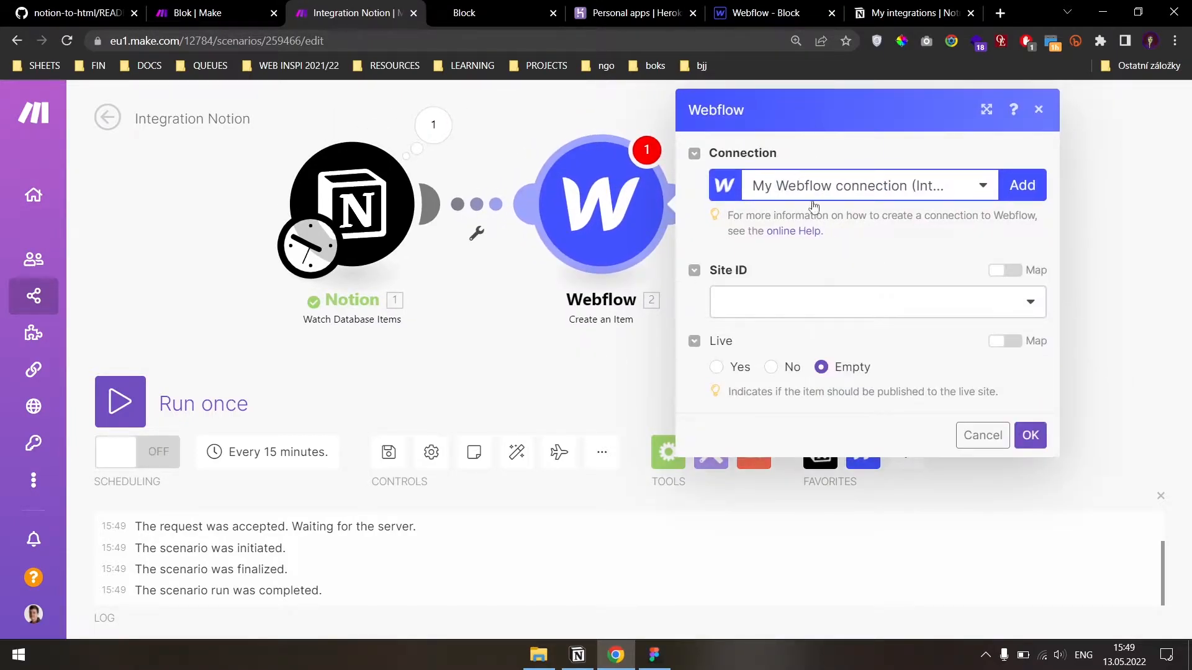
- Set the Webflow module's site to Block and its collection to Epic collections
left_click(937, 315)
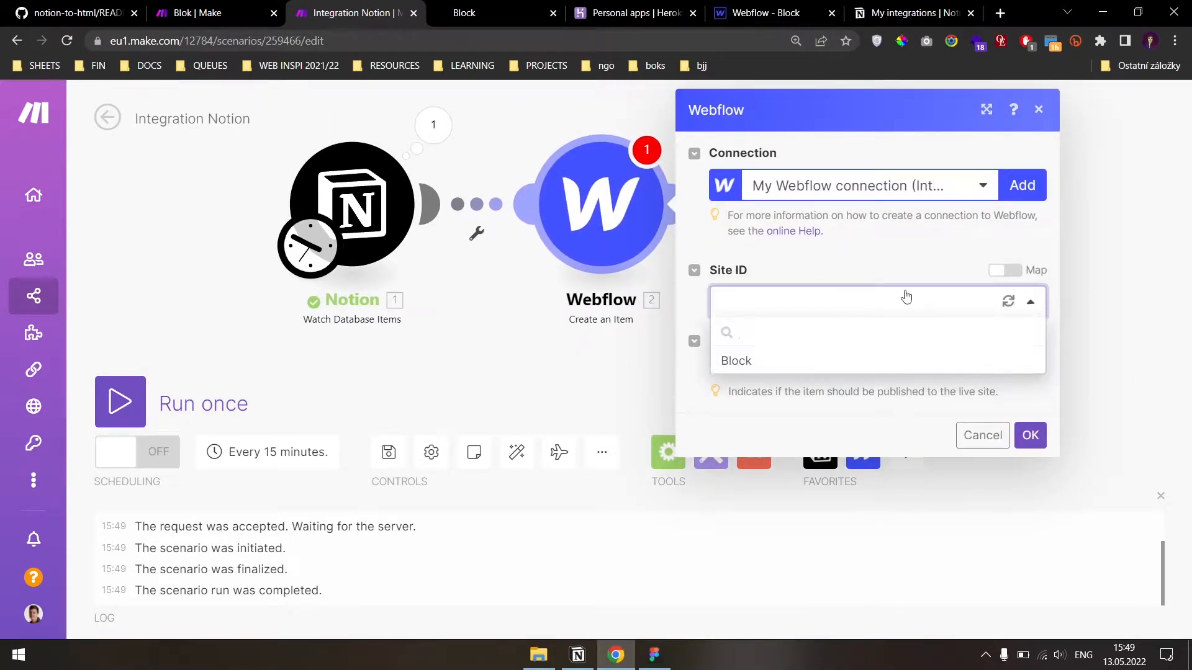
left_click(801, 356)
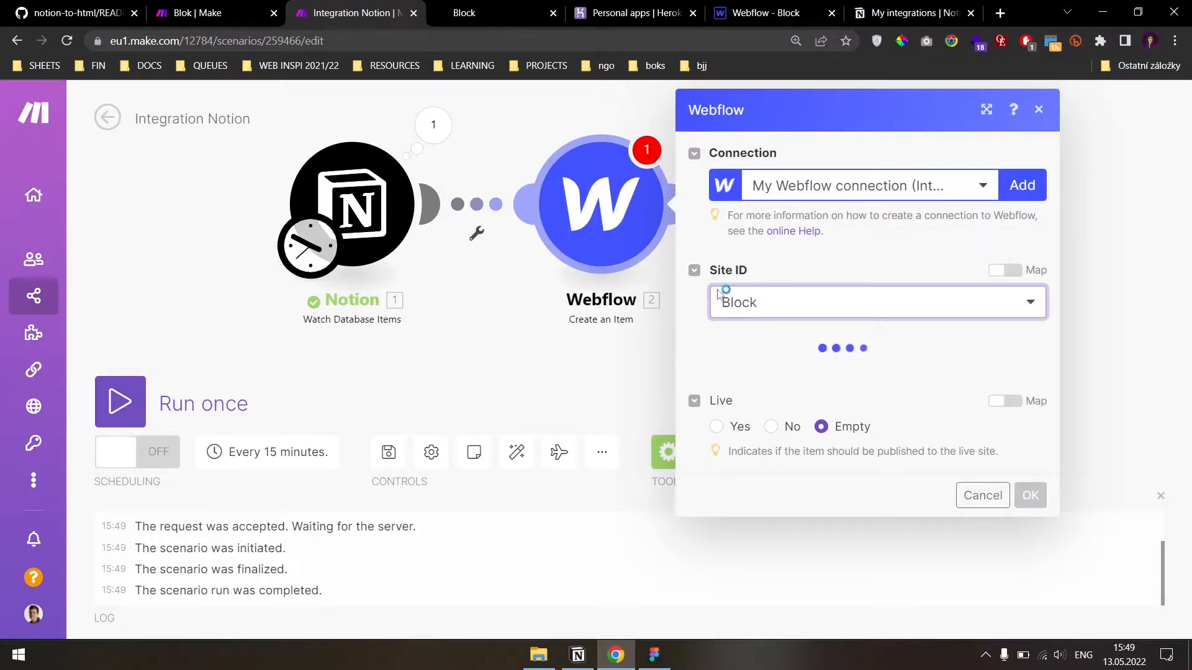
left_click(755, 375)
left_click(755, 463)
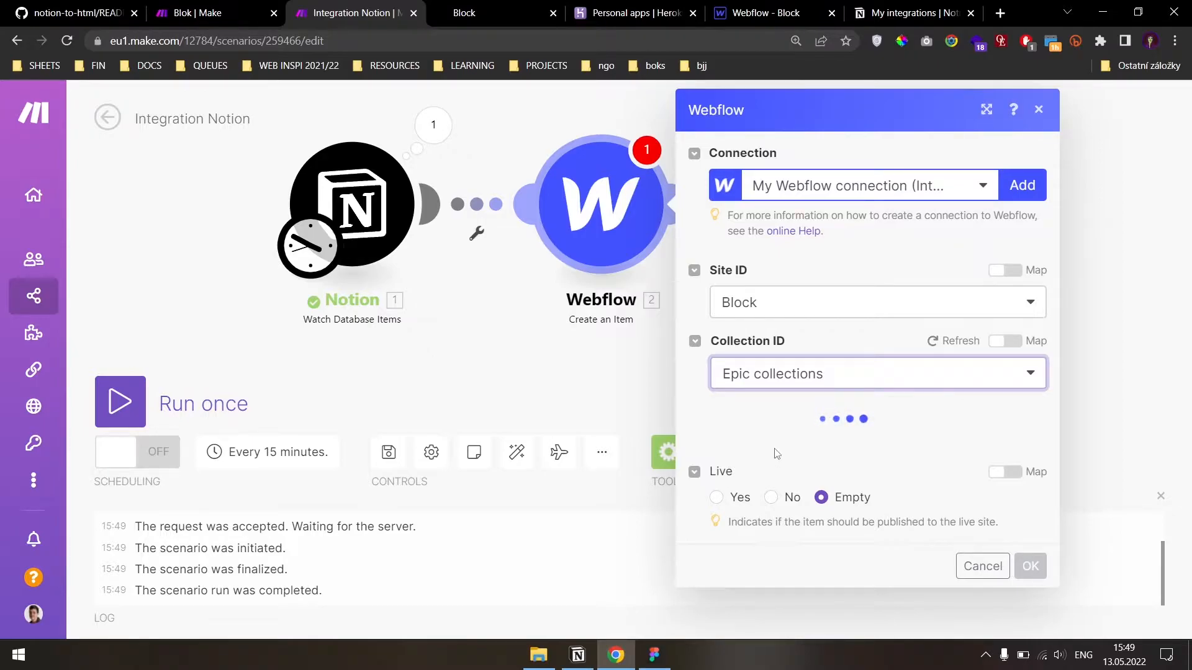
- Open the Webflow item's Summary field for mapping from the Notion data
scroll(766, 404, "down", 2)
left_click(763, 396)
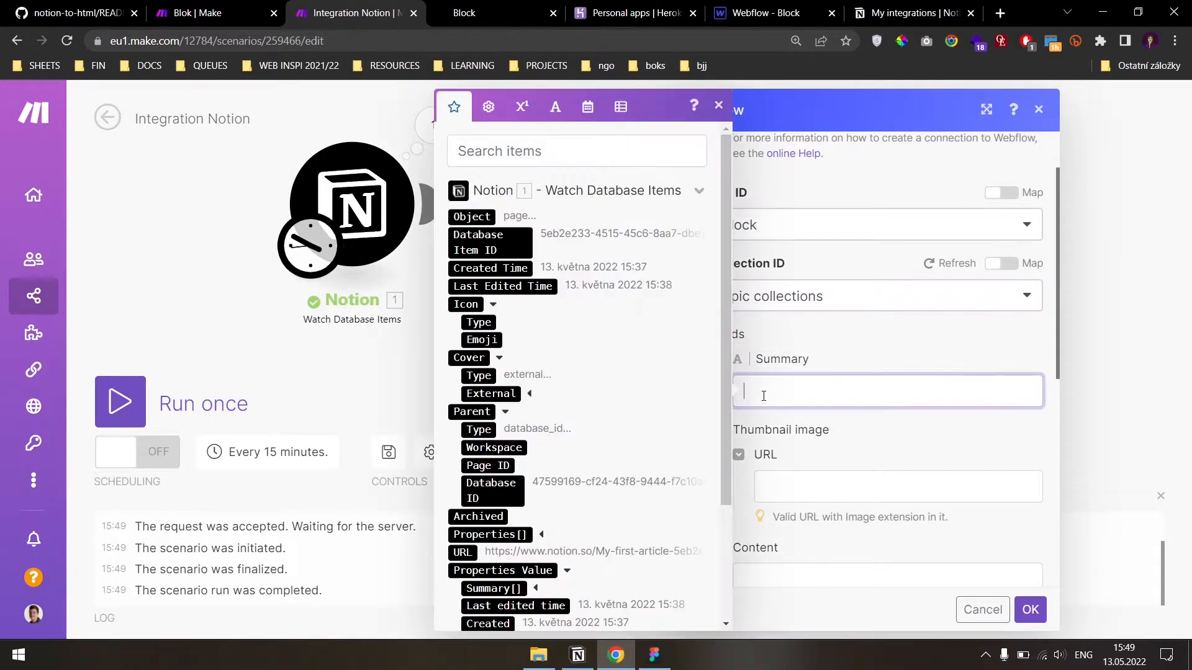
- Map the Webflow item's Summary field to the Plain Text of the Notion Summary property
scroll(764, 396, "down", 2)
scroll(607, 348, "down", 3)
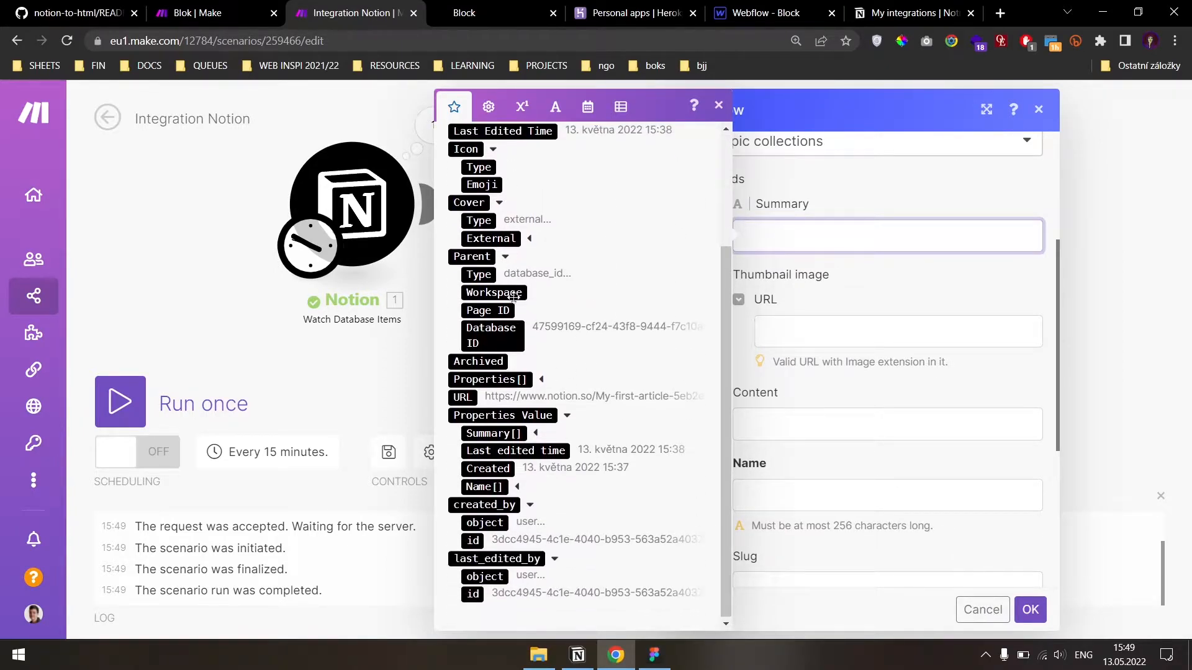
left_click(537, 431)
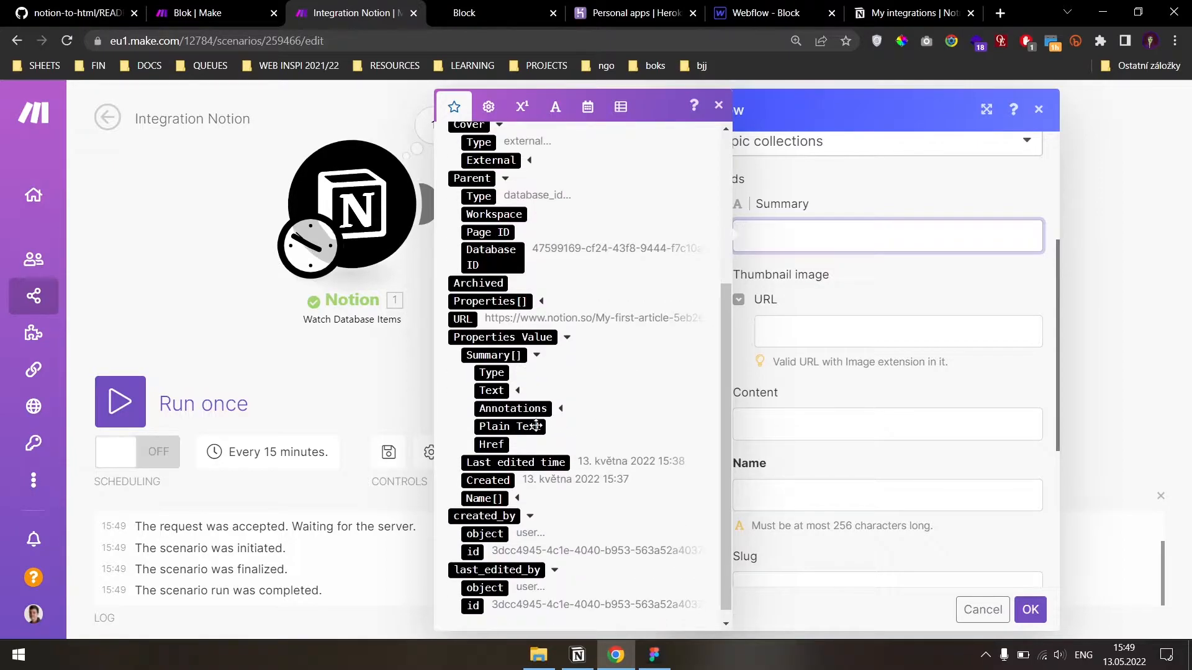
left_click(536, 426)
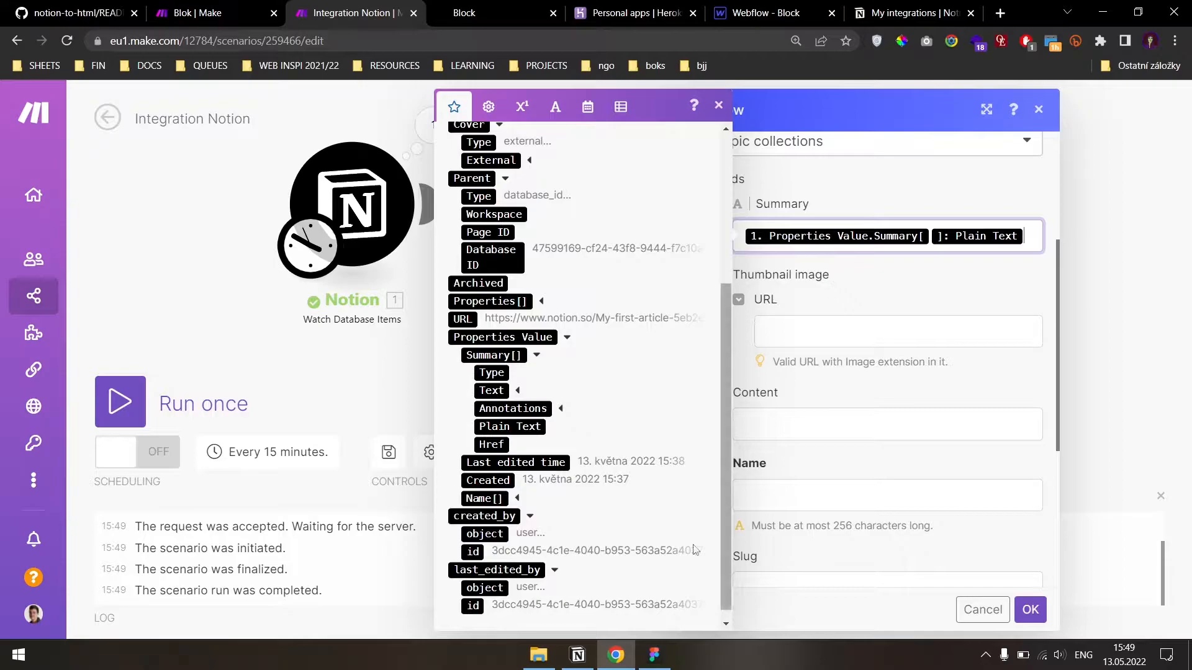
- Switch to Notion, open the "My first article" entry and enter "Sample summary" as its Summary
left_click(577, 655)
left_click(514, 337)
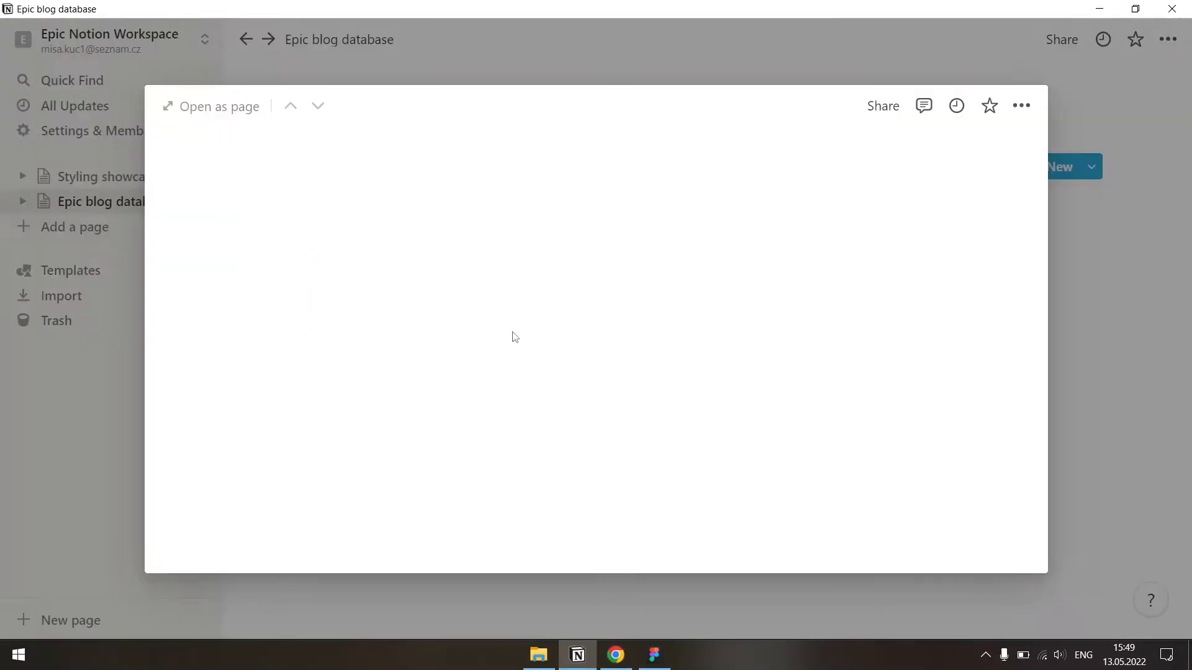
scroll(515, 335, "down", 3)
left_click(432, 278)
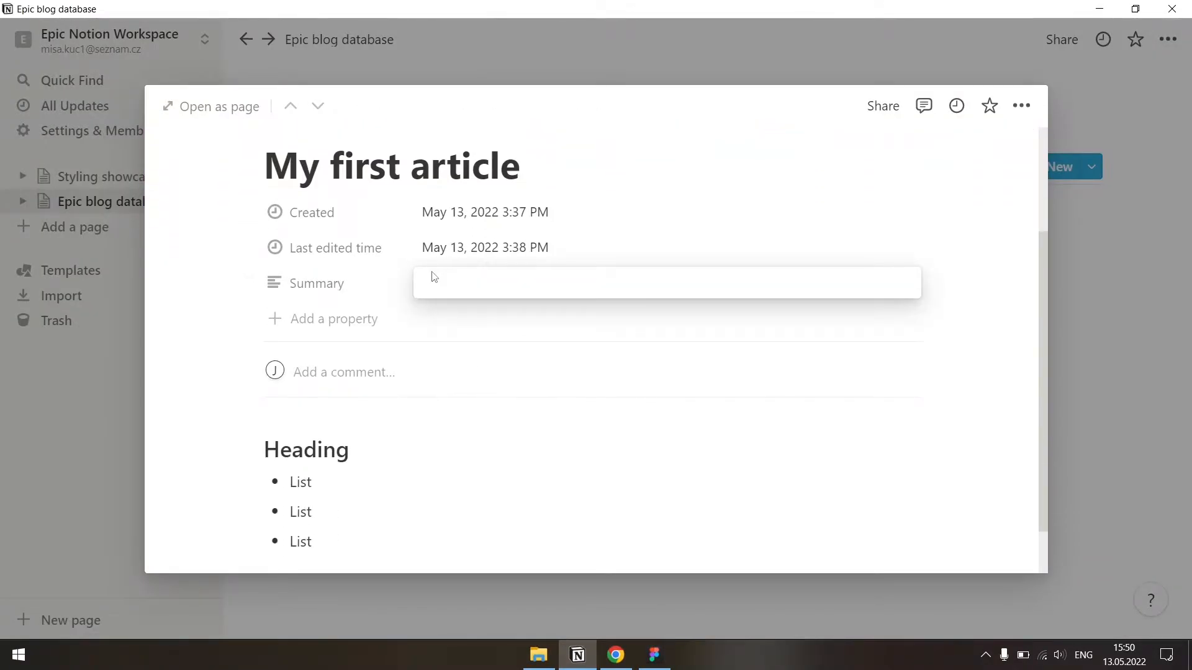
type("This")
key("ctrl+a")
type("Sample su")
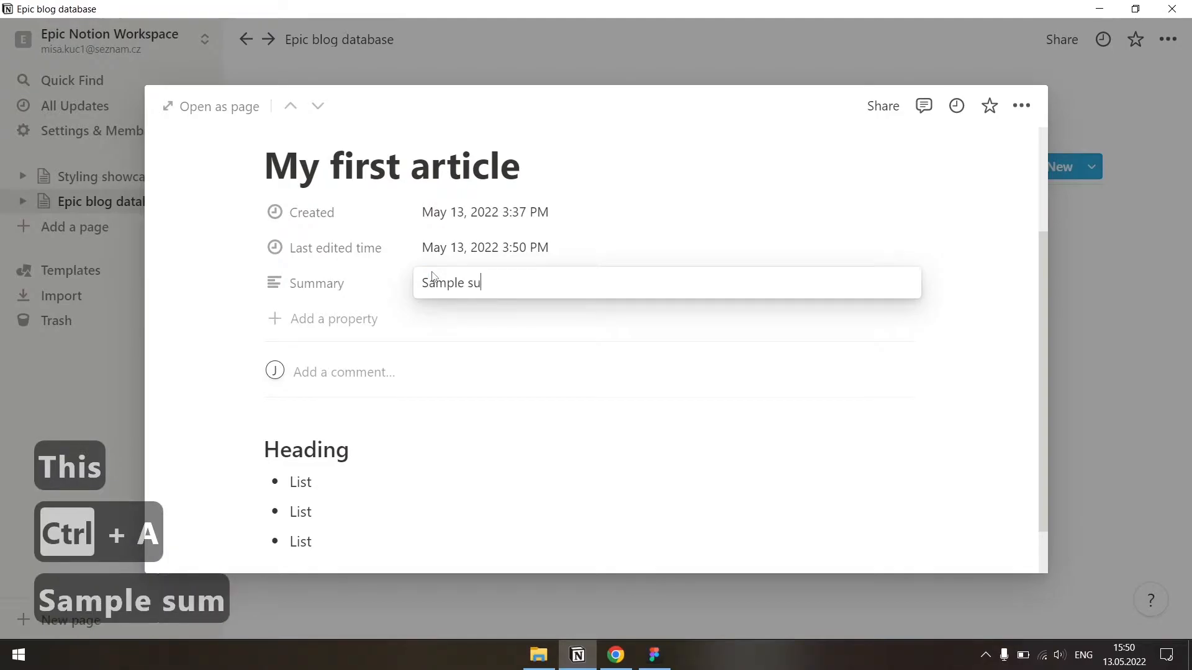
type("mmary")
- Return to the Make scenario and map the Webflow thumbnail image URL to the Notion cover's external URL
key("alt+Tab")
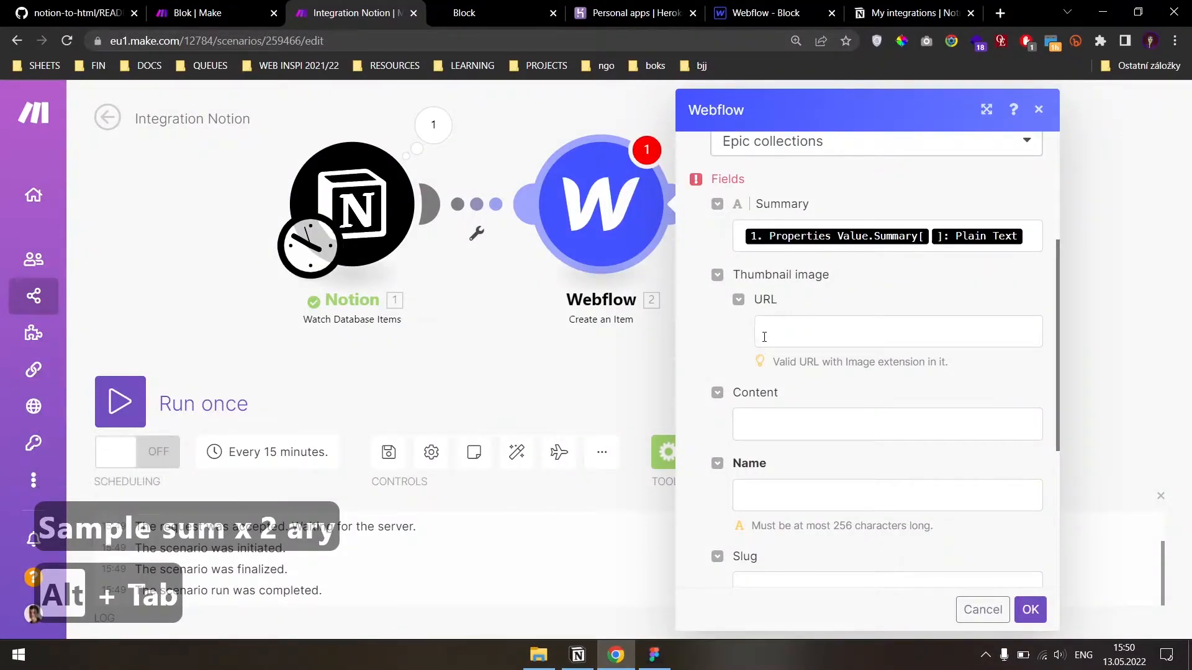
left_click(772, 337)
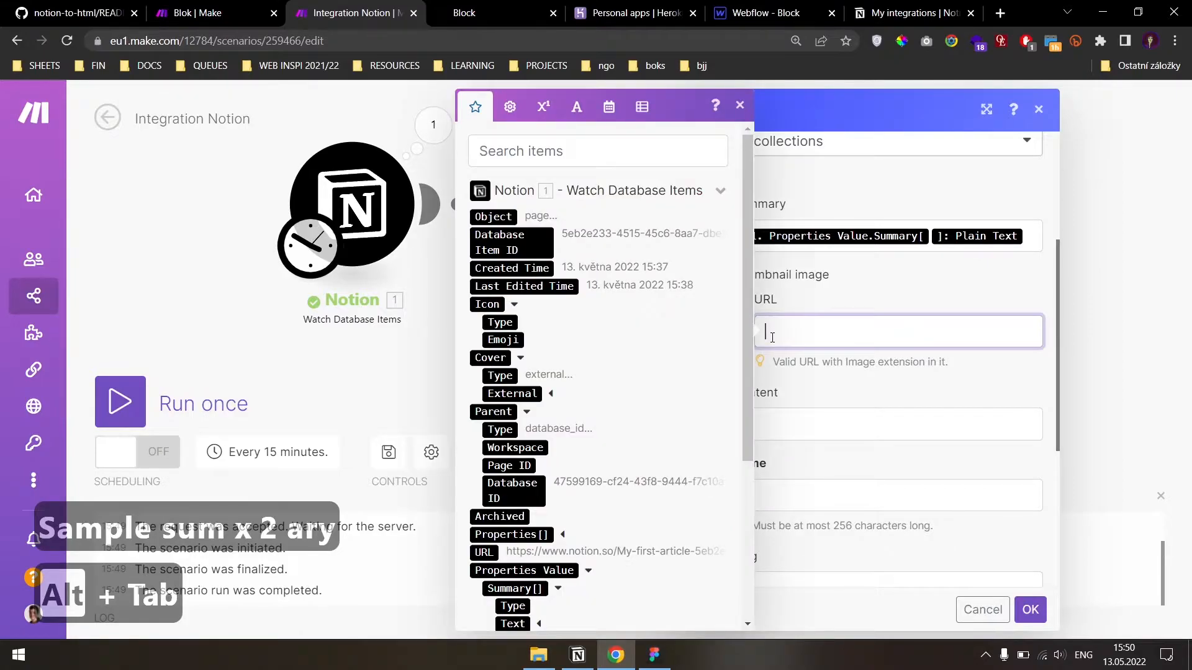
left_click(552, 395)
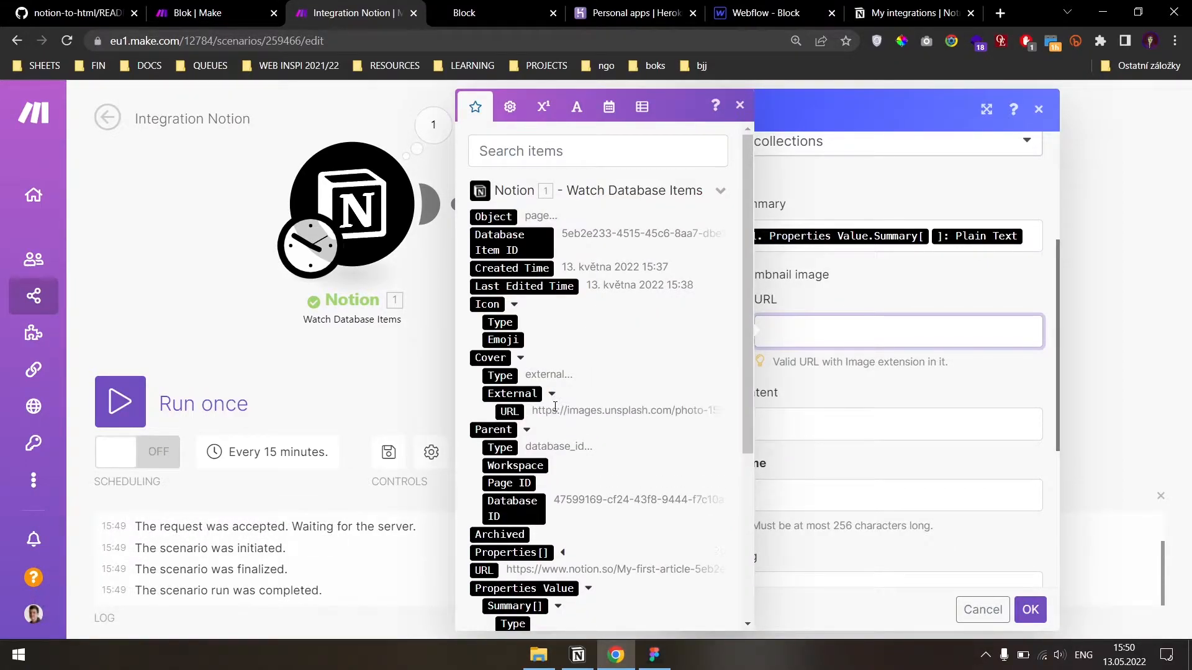
left_click(511, 412)
left_click(832, 386)
- Map the Webflow item's Name to the Plain Text of the Notion Name property and confirm the module settings
scroll(807, 366, "down", 2)
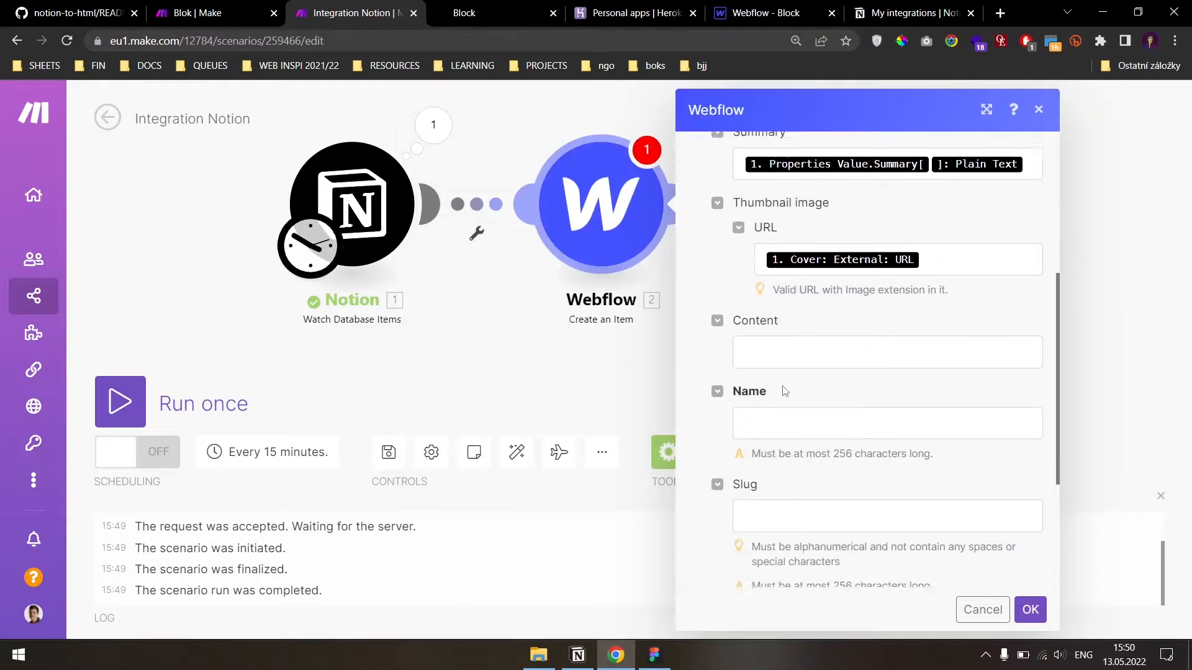
left_click(799, 343)
left_click(800, 413)
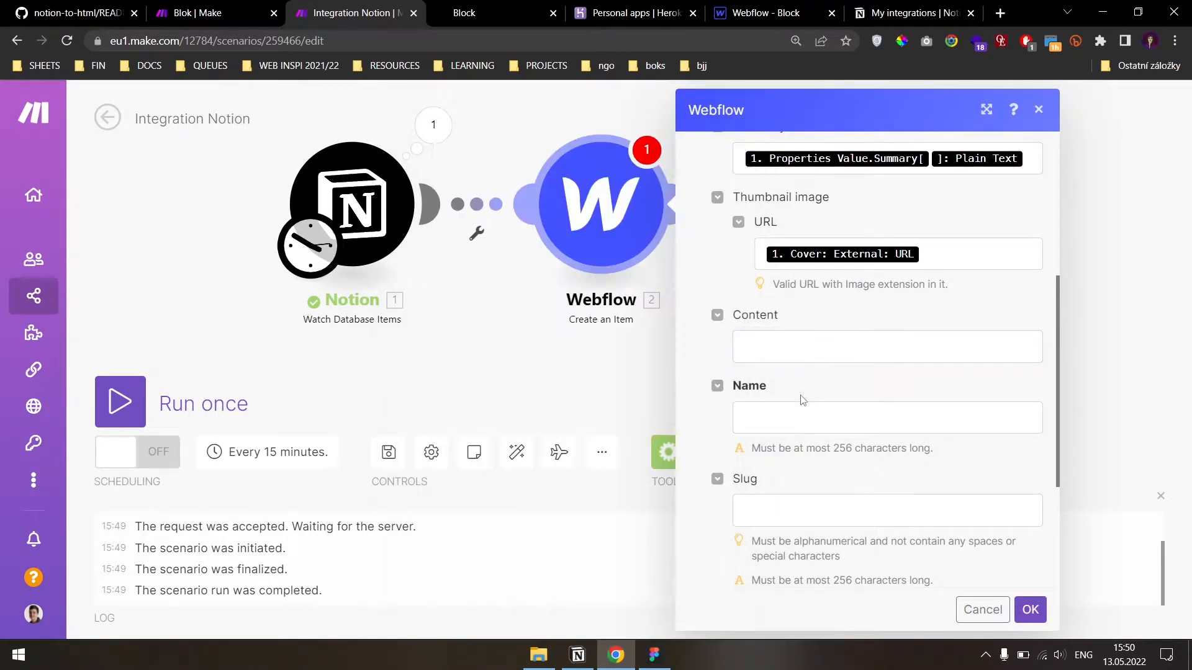
scroll(528, 426, "down", 4)
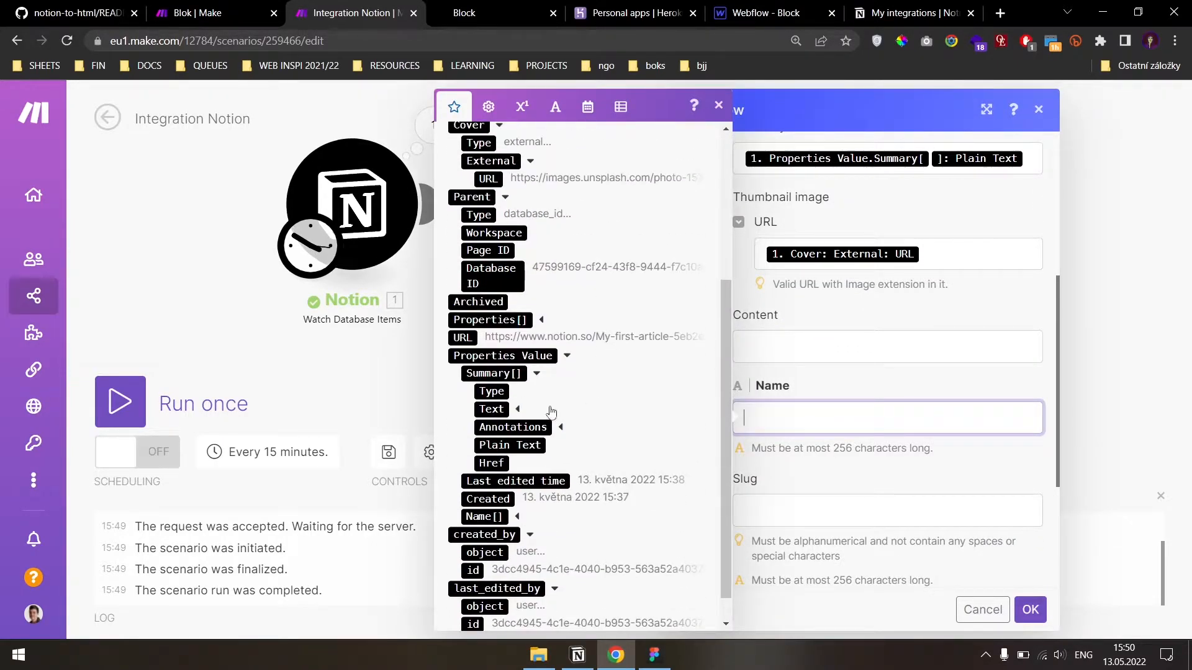
scroll(521, 459, "down", 2)
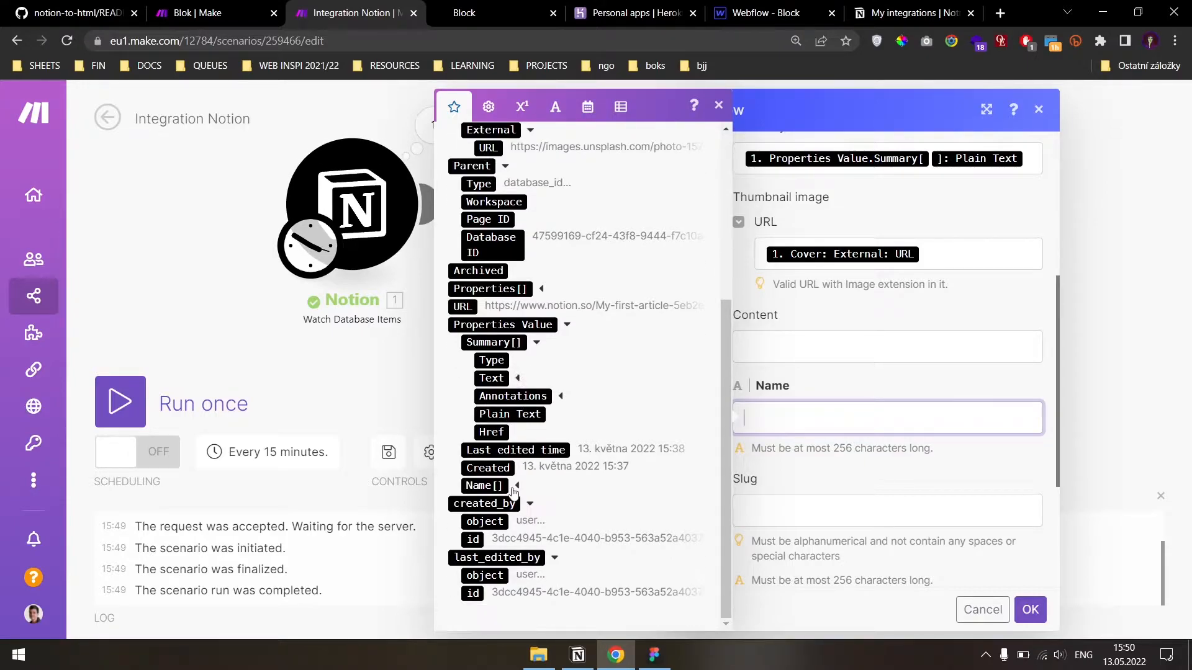
left_click(517, 485)
scroll(519, 485, "down", 2)
left_click(519, 469)
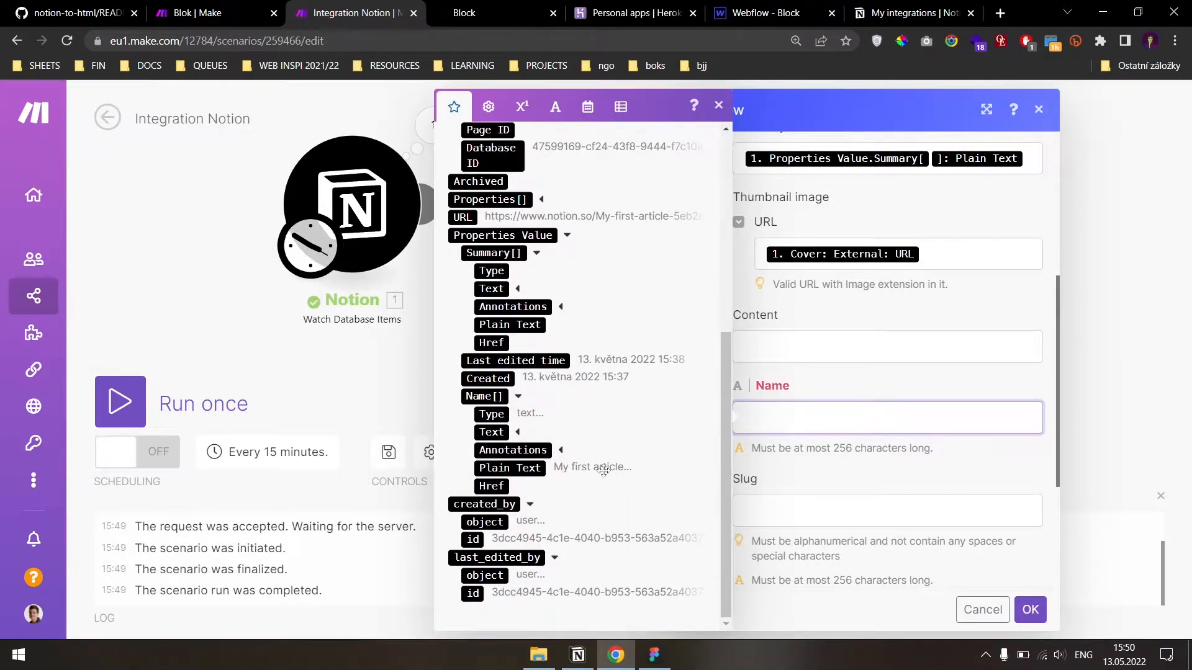
left_click(833, 470)
scroll(851, 487, "down", 4)
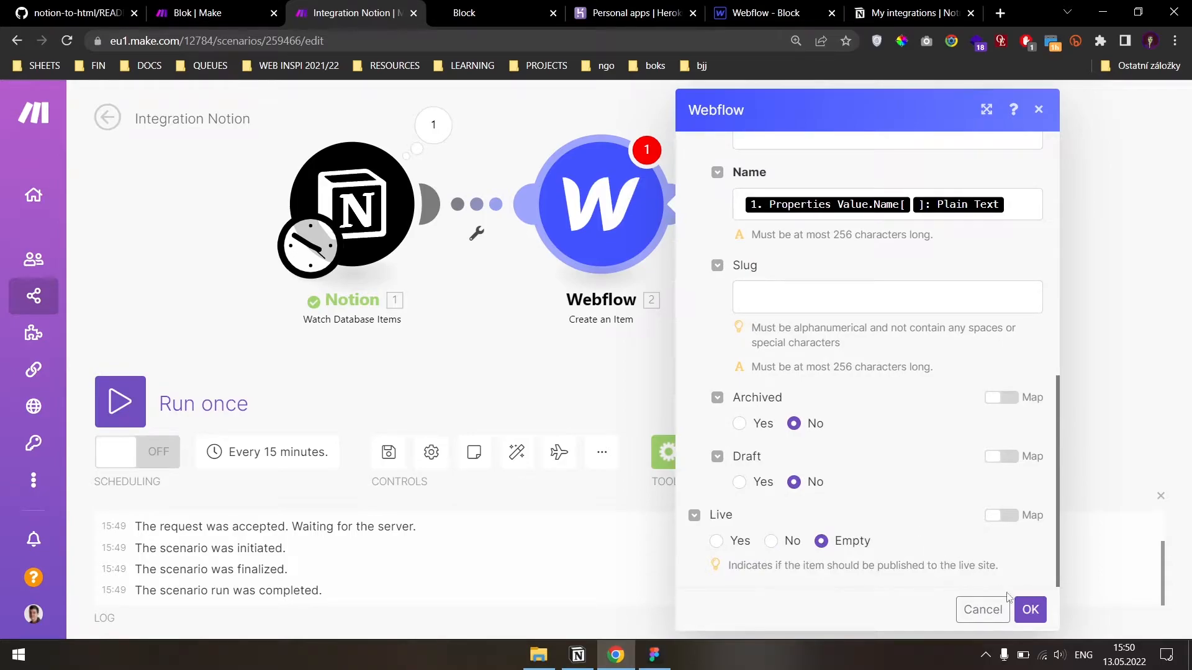
left_click(1029, 610)
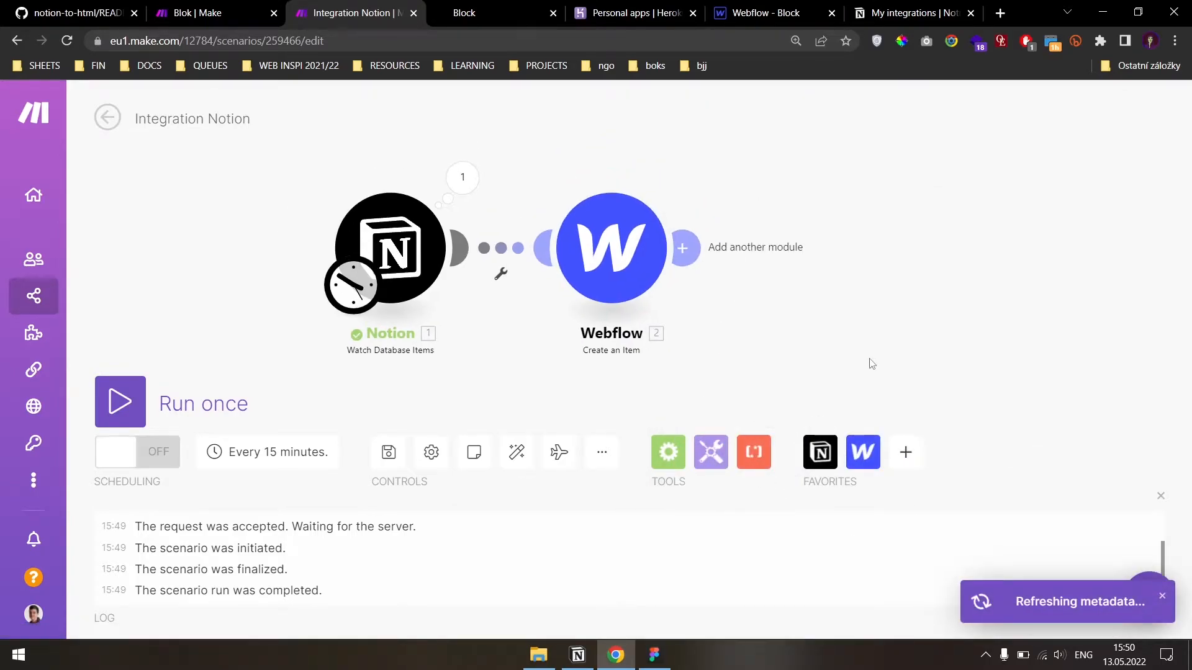
- Commit the Summary text in the Notion article, then return to Make and run the scenario once
left_click(577, 655)
left_click(498, 282)
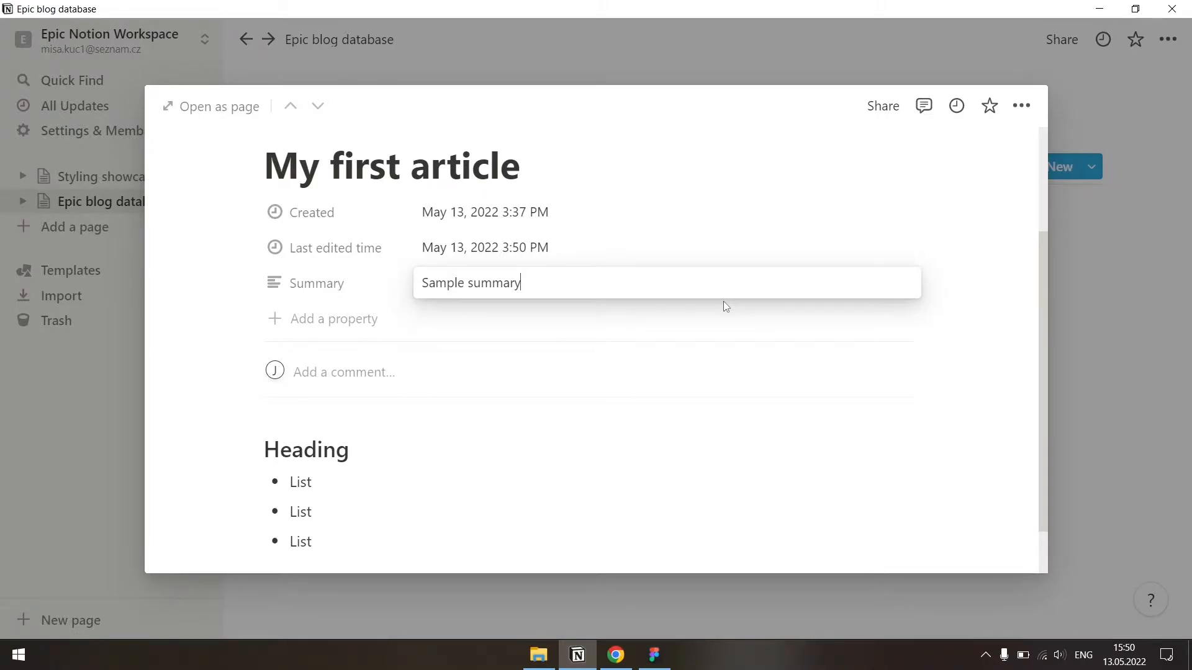
key("alt+Tab")
key("alt+Tab")
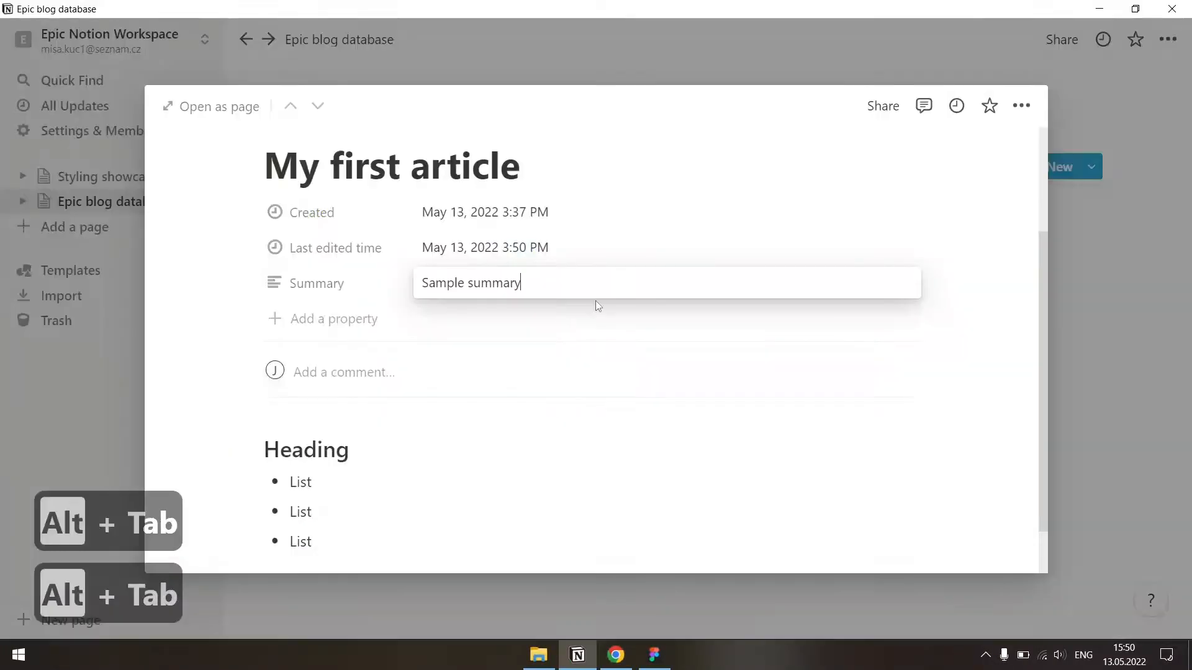
key("Return")
key("alt+Tab")
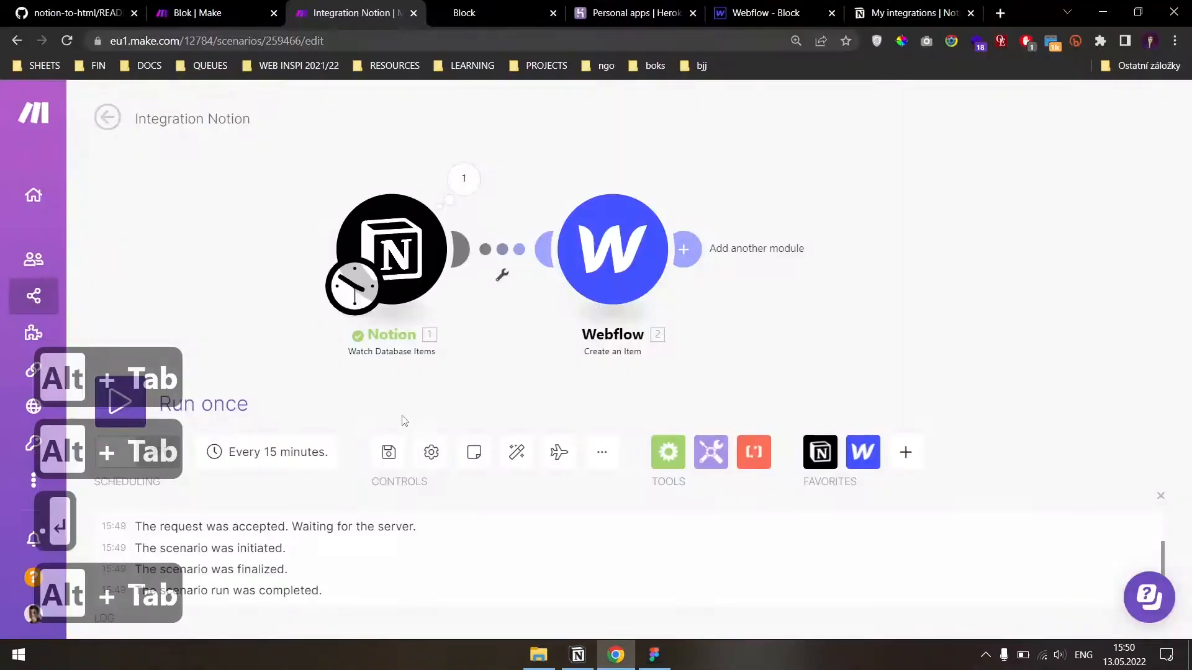
left_click(120, 402)
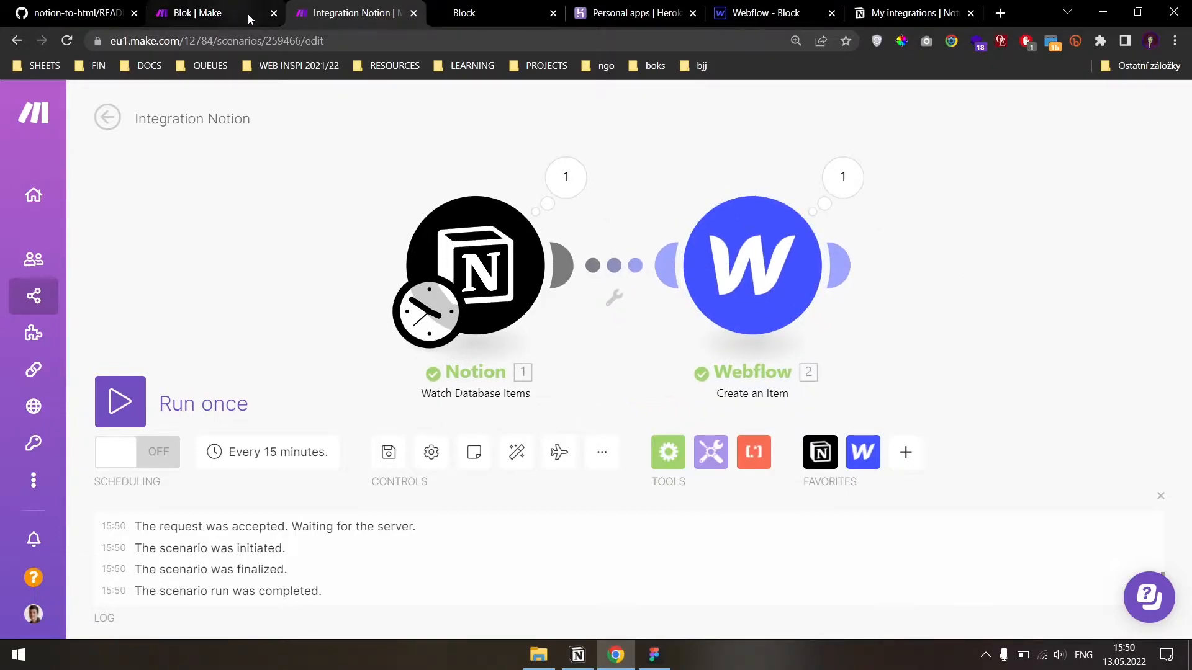
- Switch to the Webflow Designer, open the Epic blog page and reload it to check for the new item
left_click(767, 12)
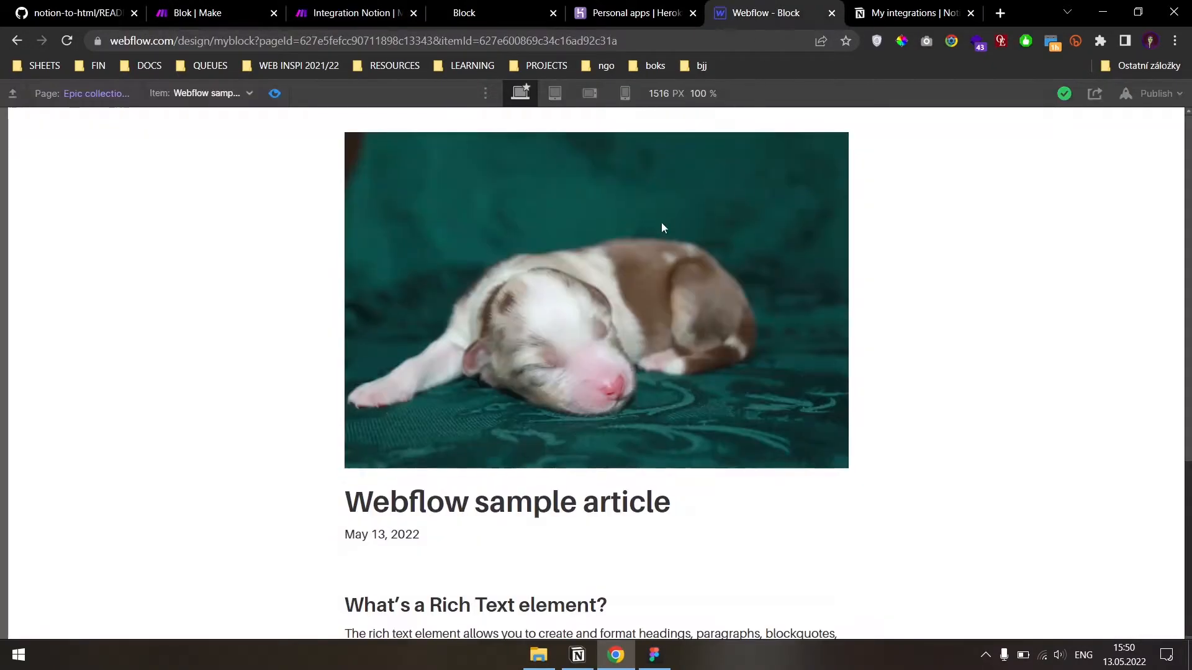
left_click(224, 92)
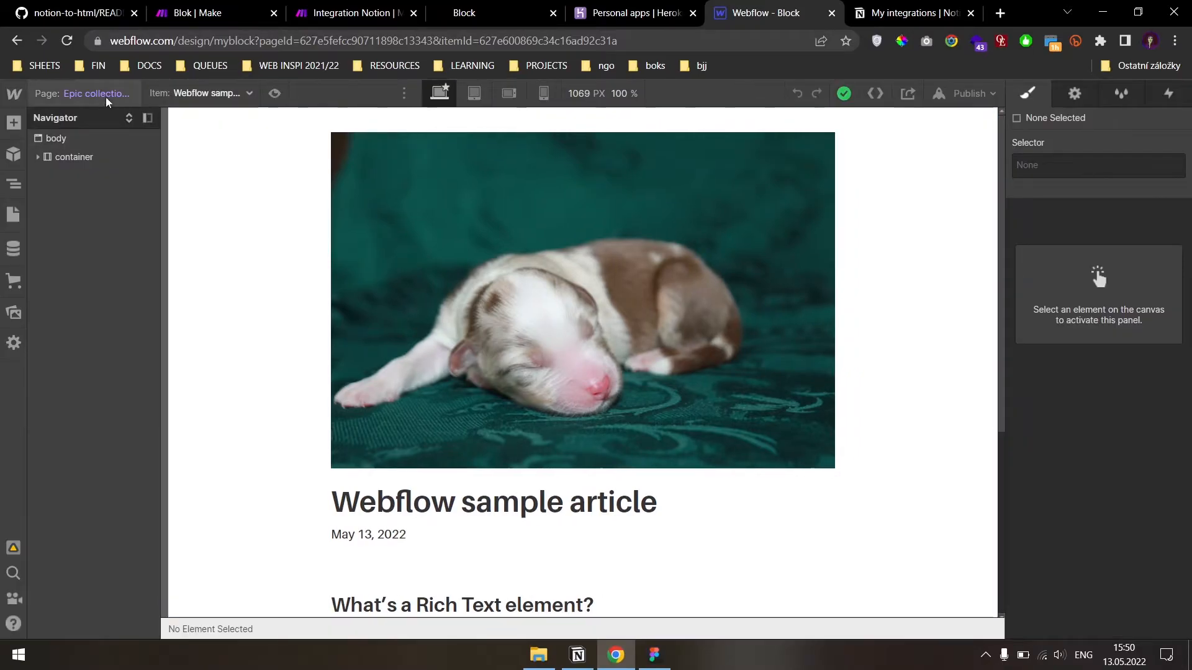
left_click(106, 101)
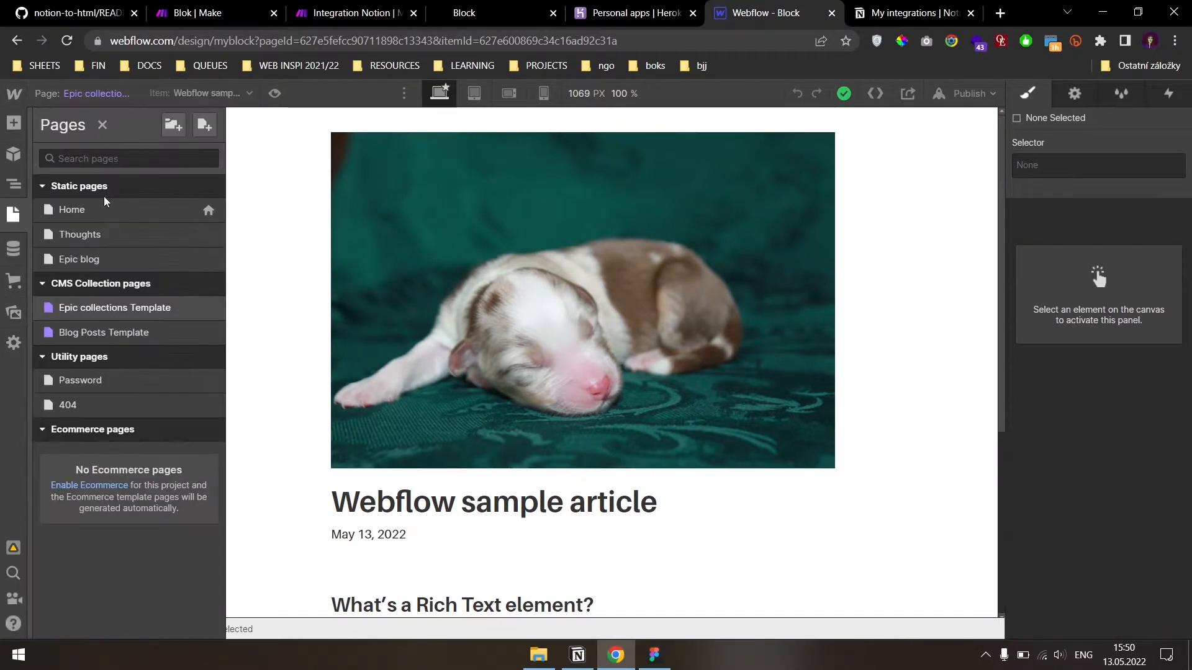
left_click(98, 260)
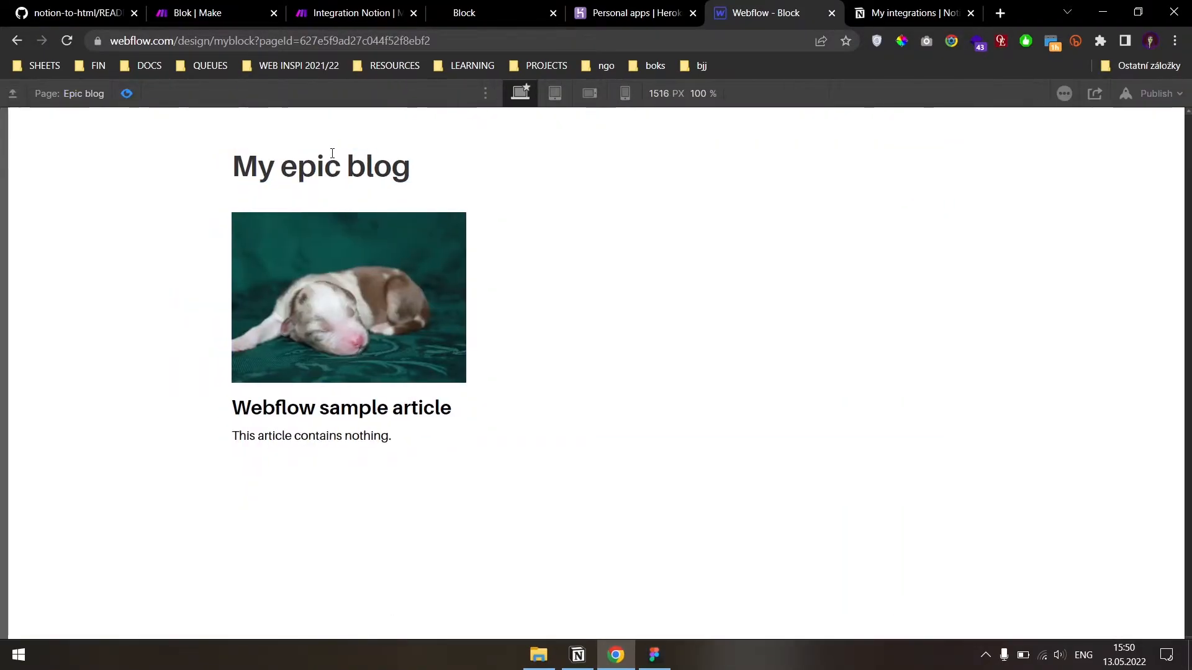
key("F5")
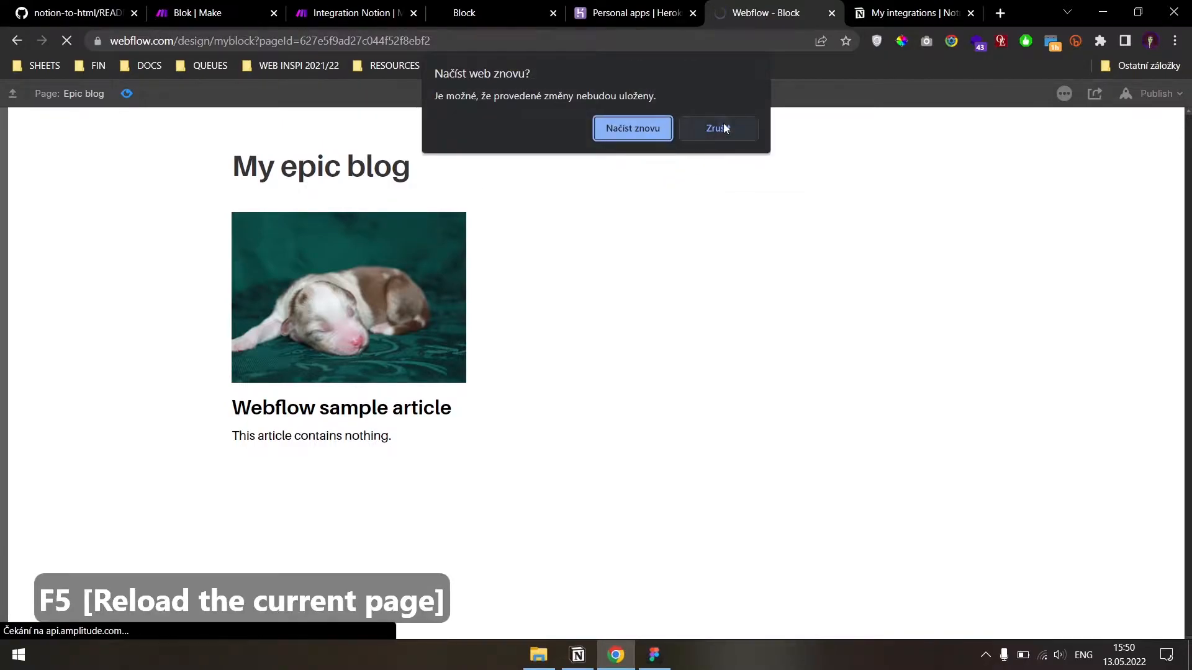
left_click(714, 128)
key("F5")
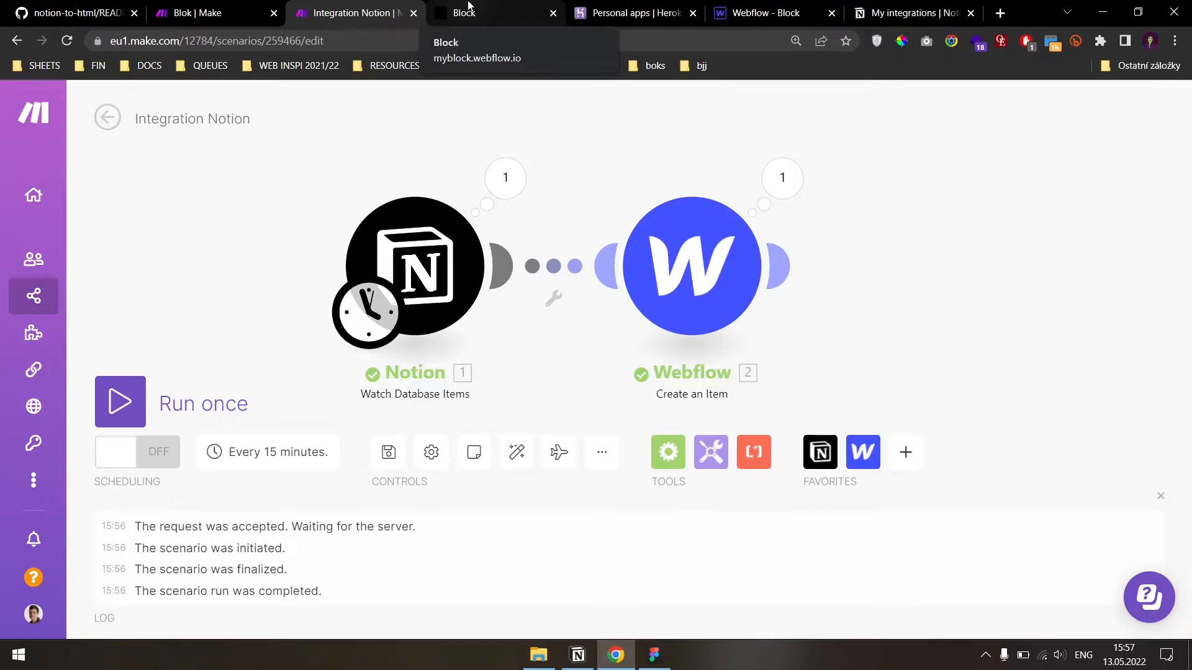
- Check the Notion blog database and inspect the output bundle of the Webflow module's run in Make
key("alt+Tab")
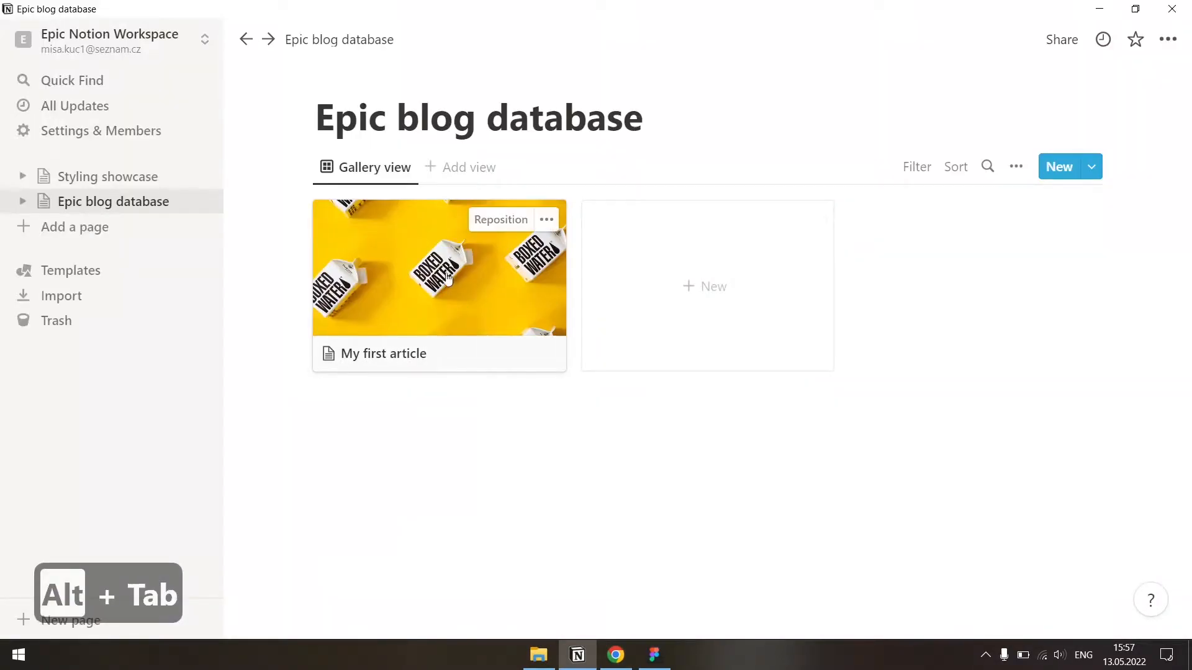
key("alt+Tab")
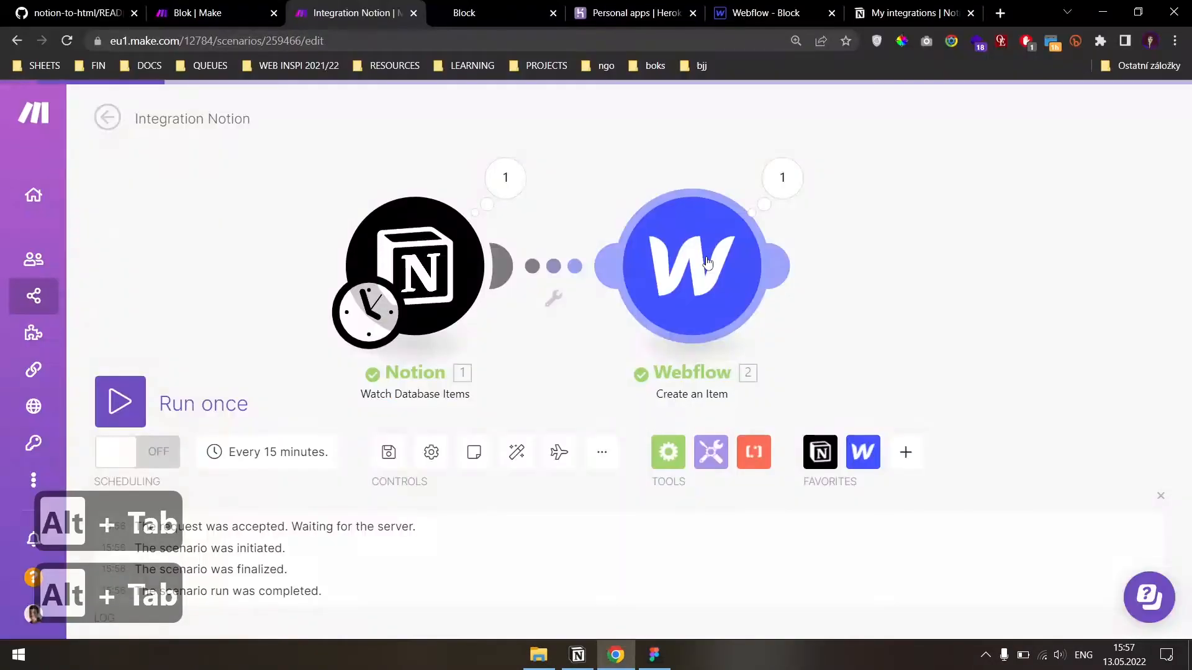
left_click(781, 178)
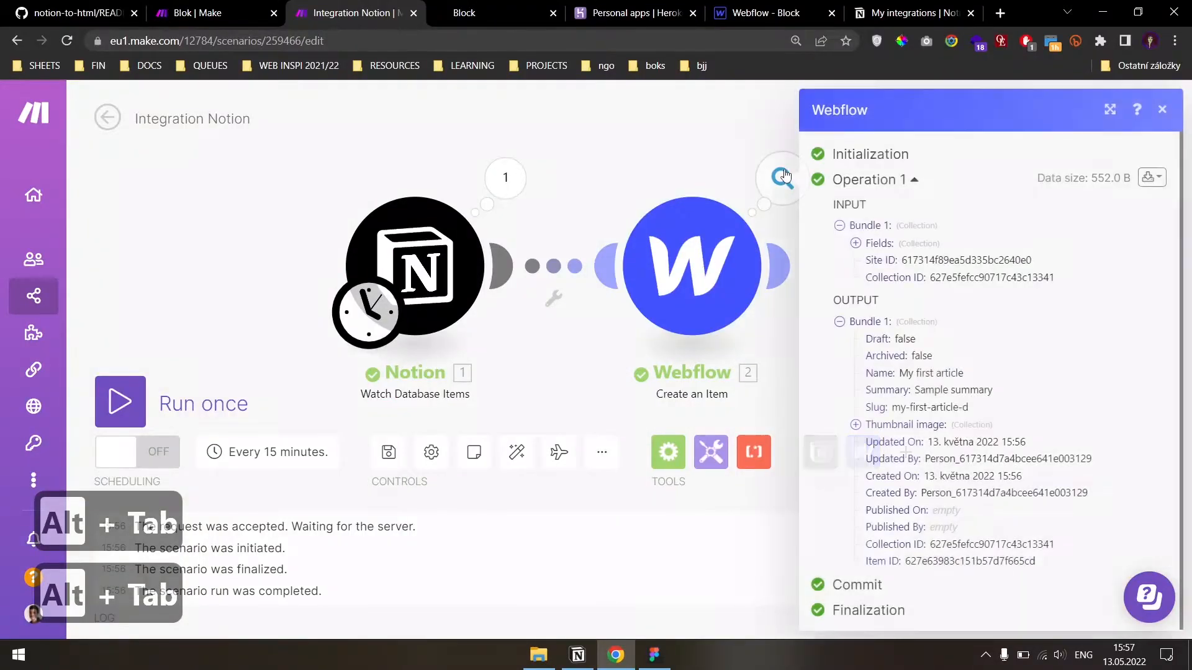
left_click(781, 178)
- Go back to the Webflow Designer, close the image settings and reload the Epic blog page to review the synced articles
left_click(479, 13)
left_click(197, 13)
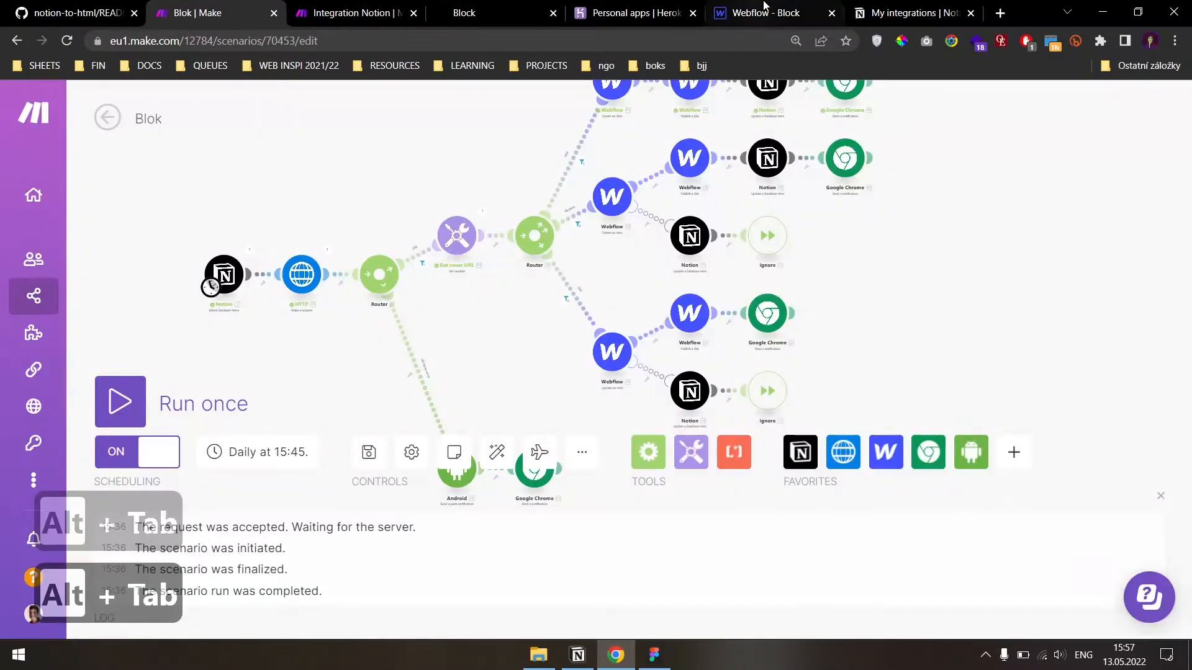
left_click(766, 13)
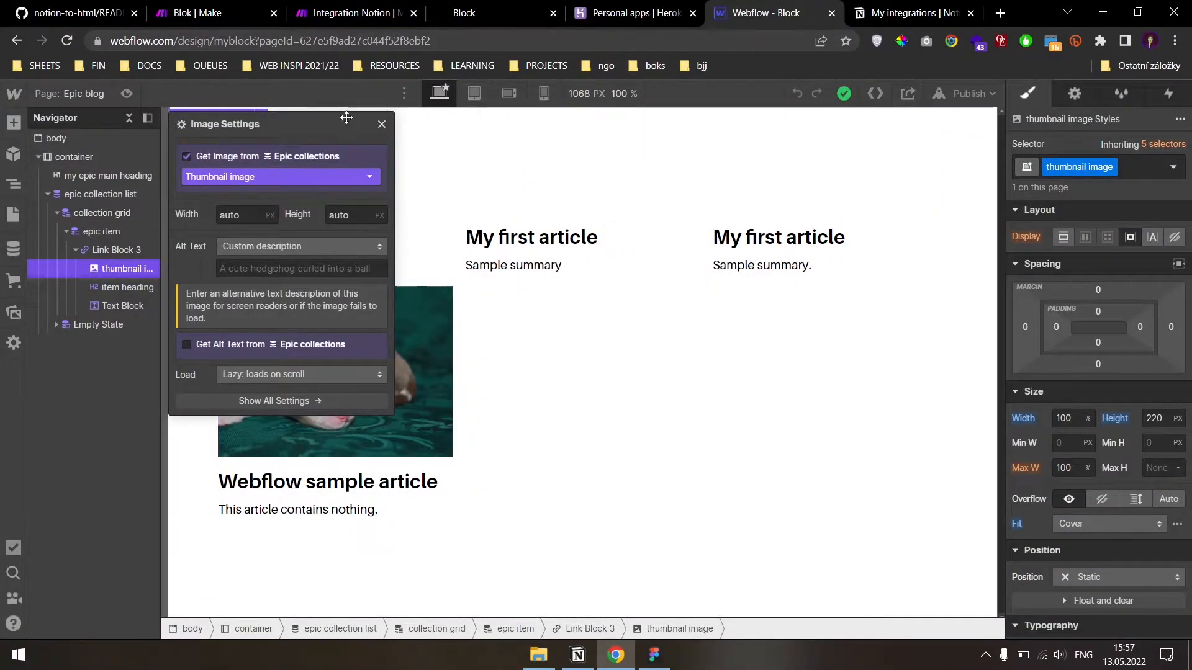
left_click(381, 123)
key("F5")
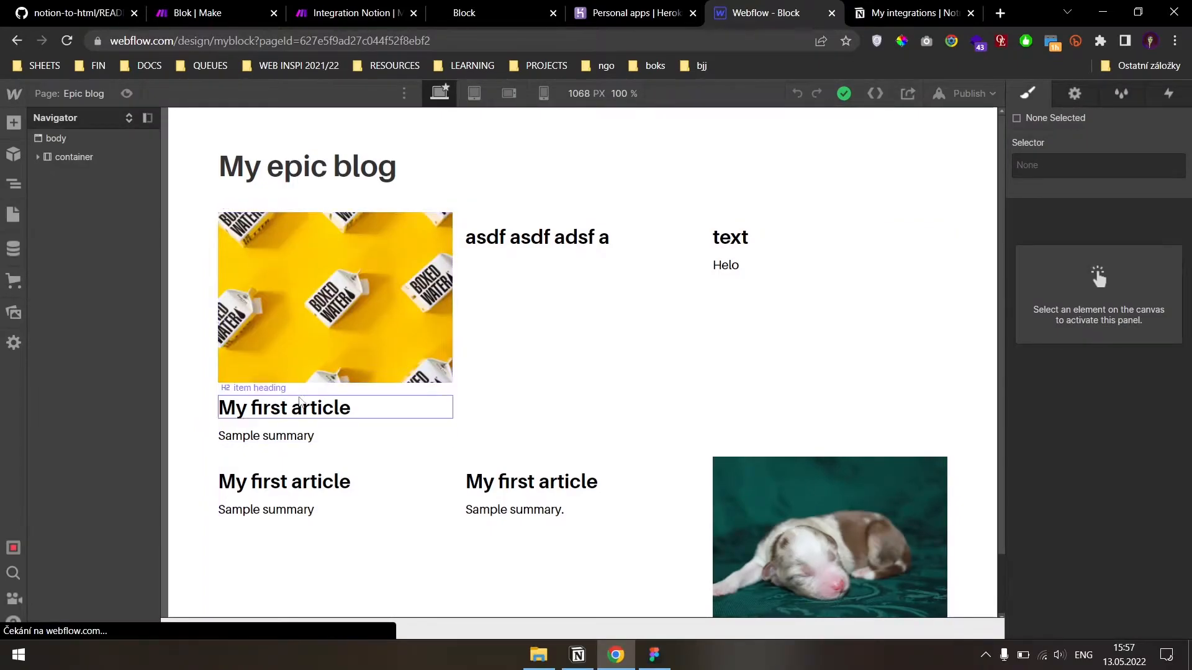
- Switch to Figma and shift the outline text up so the arrow points to "6. Setup API"
left_click(635, 666)
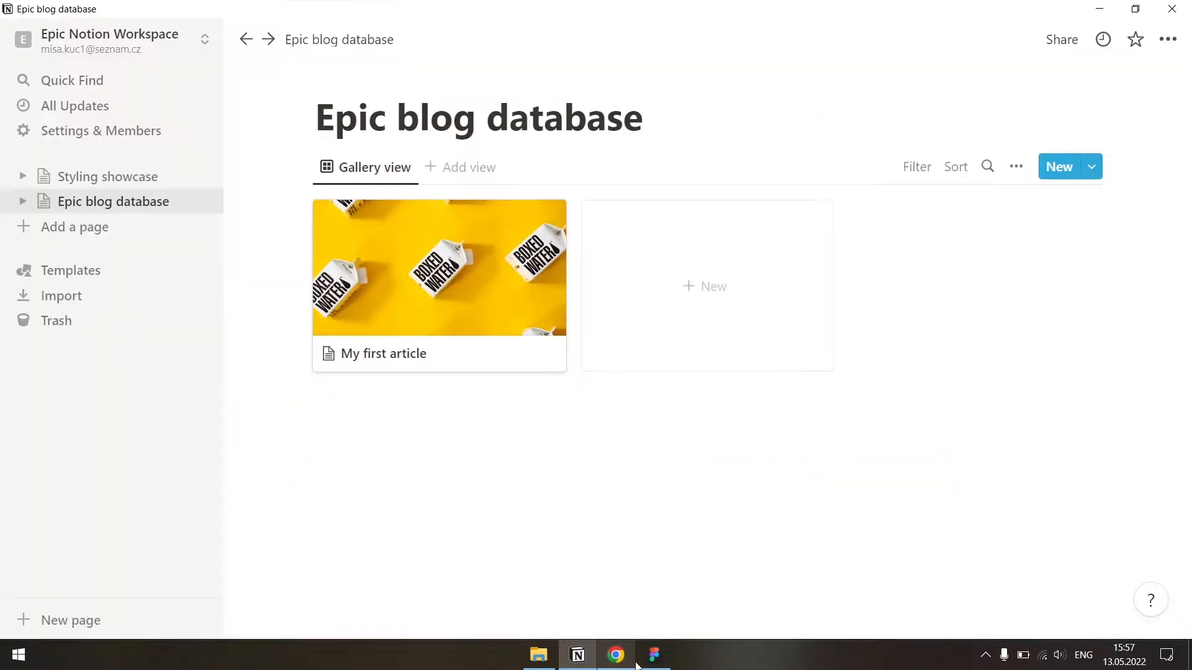
left_click(654, 654)
scroll(403, 325, "down", 3)
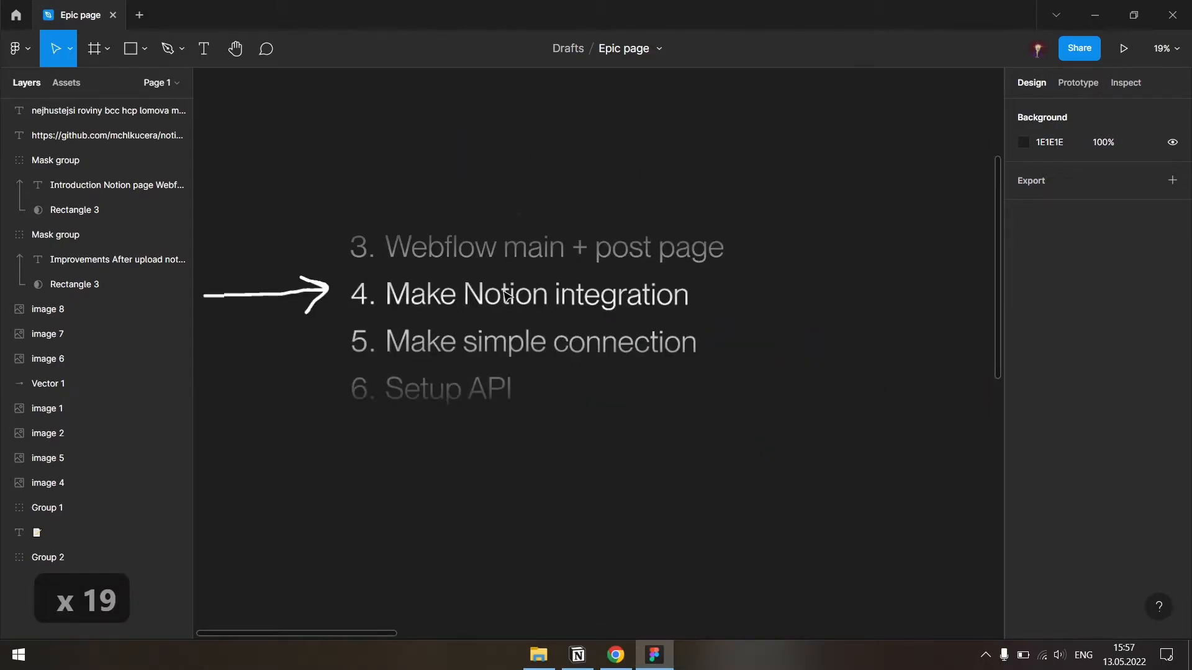
left_click(507, 296)
left_click_drag(606, 328, 621, 257)
left_click(893, 446)
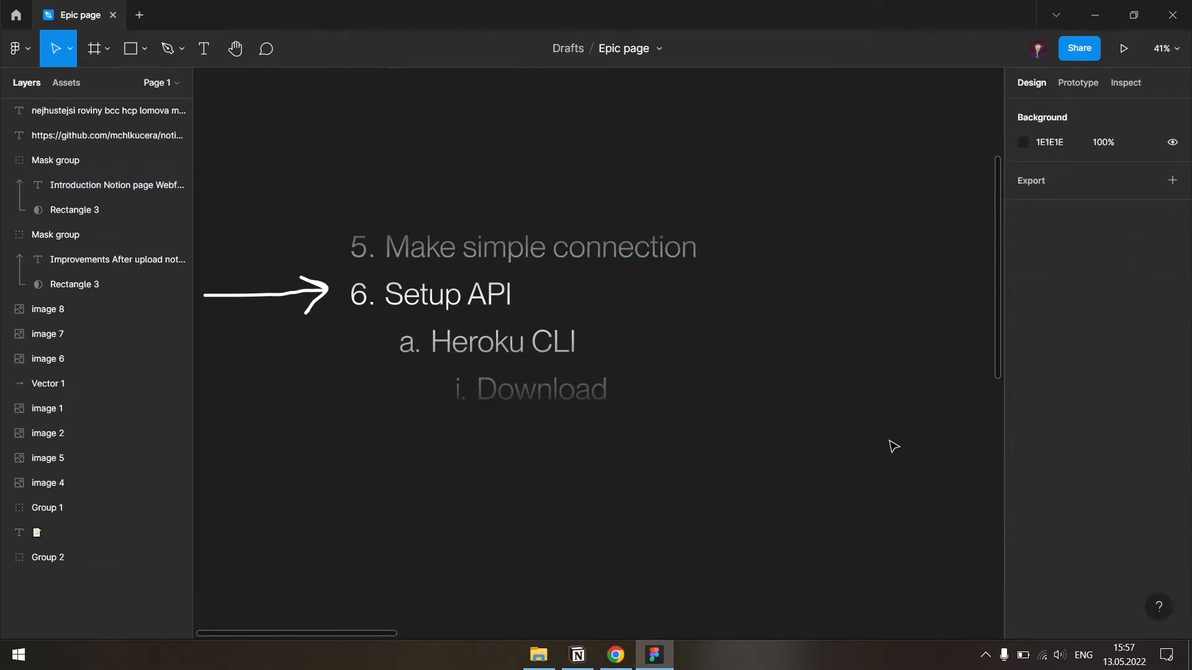
- Switch to the Webflow Designer, preview the Epic blog page and review the "My first article" item page
key("alt+Tab")
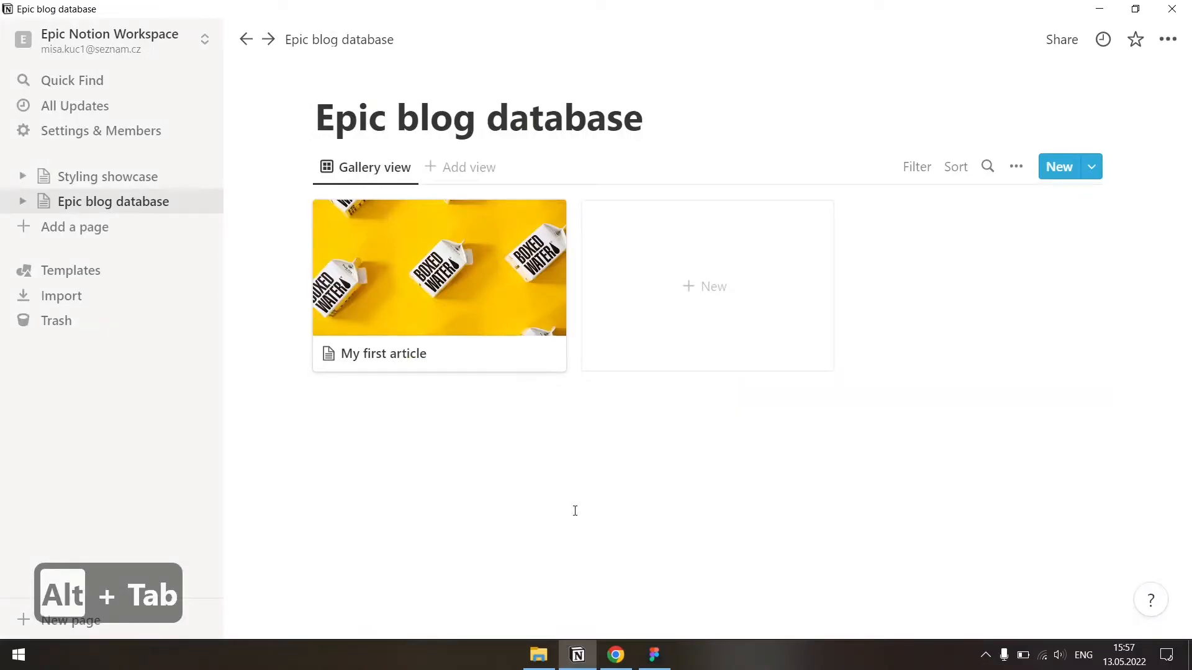
key("alt+Tab")
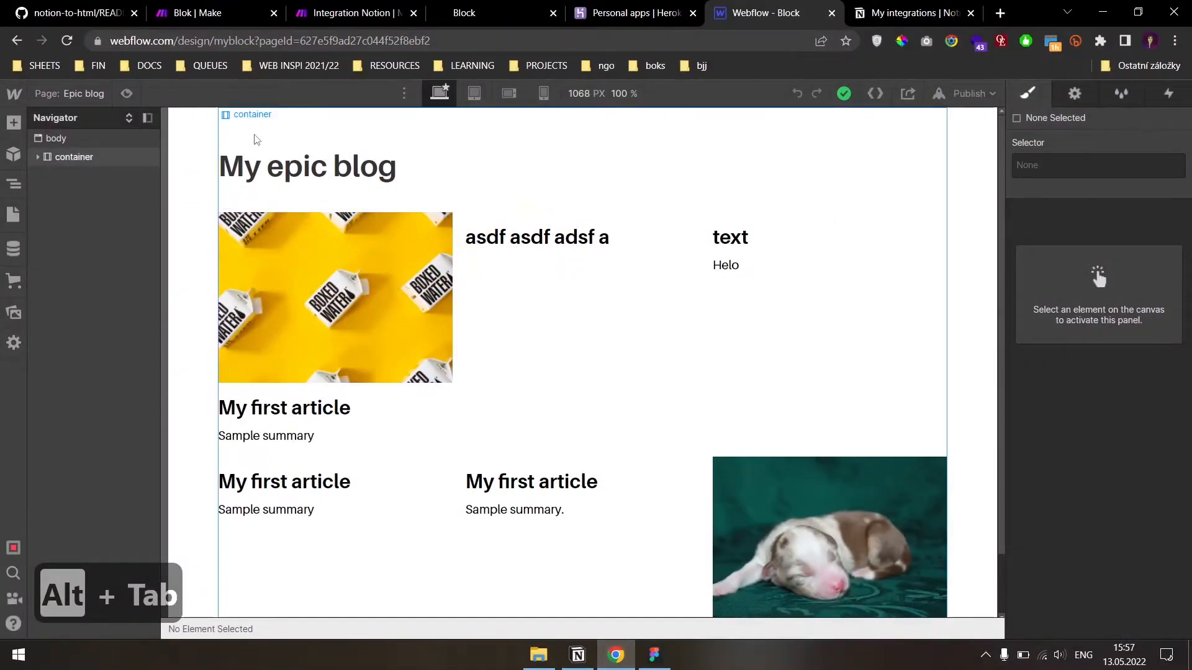
left_click(128, 93)
left_click(346, 320)
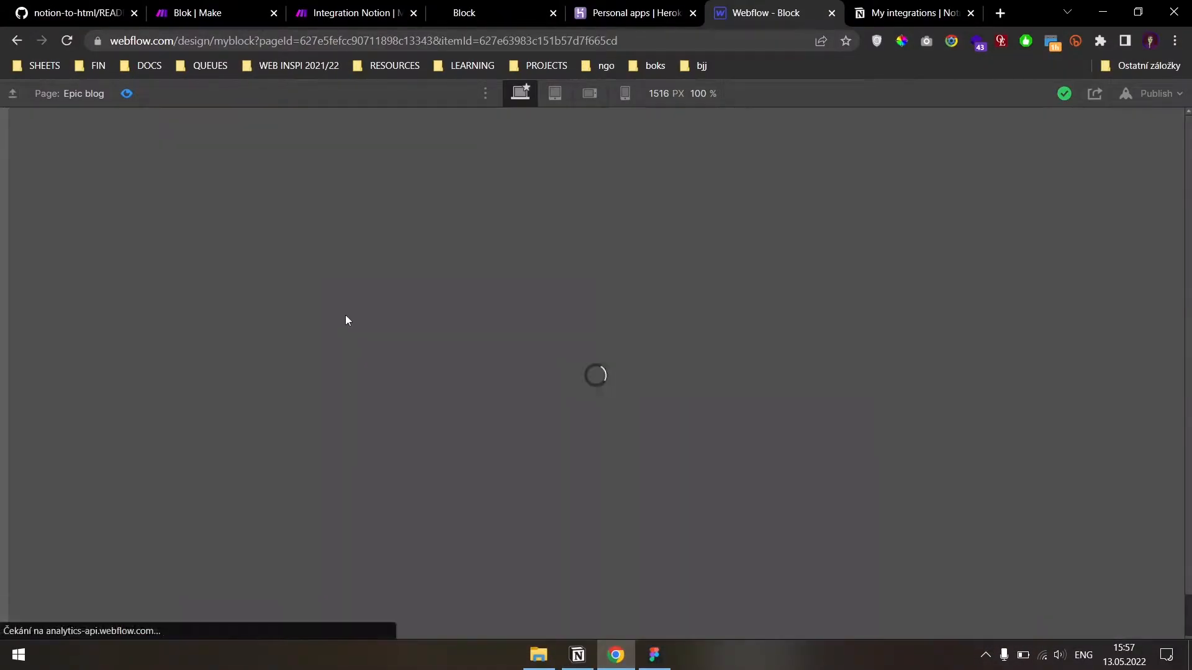
scroll(491, 349, "down", 4)
left_click_drag(365, 335, 551, 535)
scroll(516, 427, "up", 4)
scroll(503, 438, "down", 4)
left_click(457, 308)
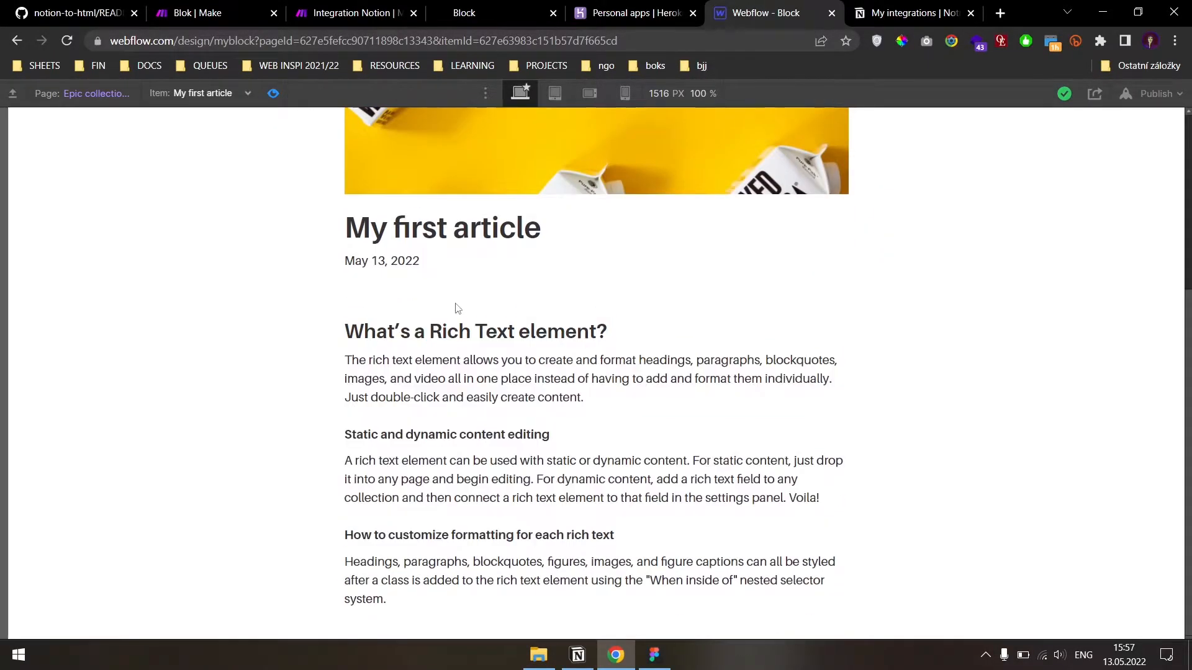
scroll(485, 292, "up", 4)
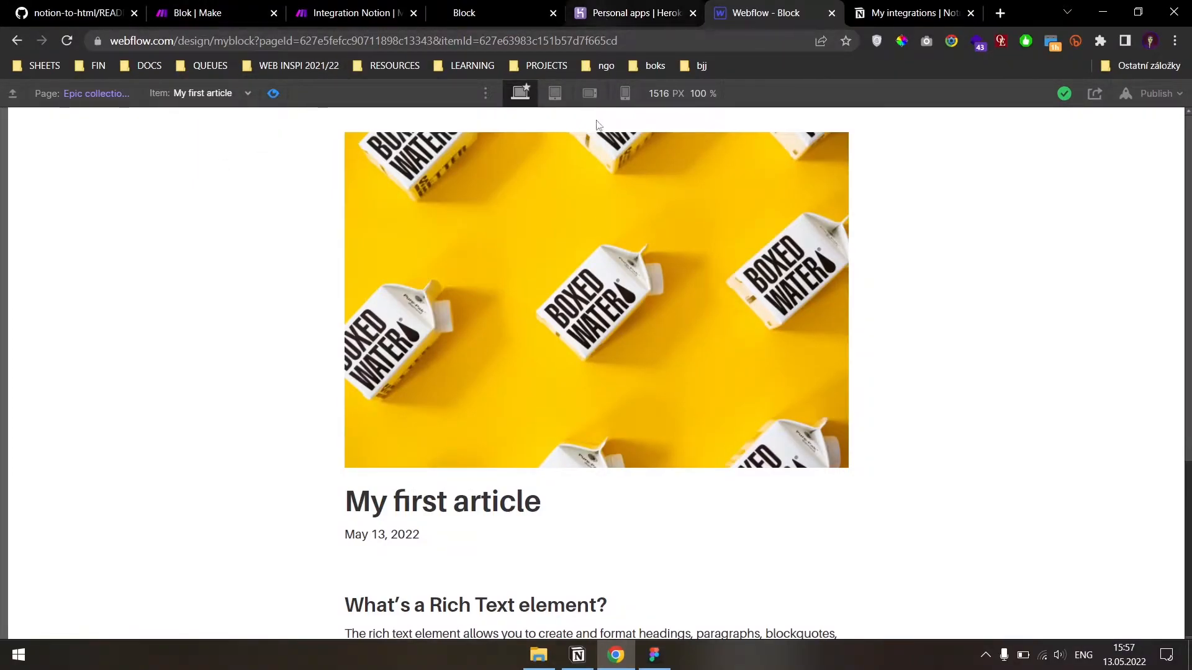
- Go to the notion-to-html README on GitHub, open the repository's root page and look over its contents
left_click(93, 12)
scroll(389, 321, "up", 6)
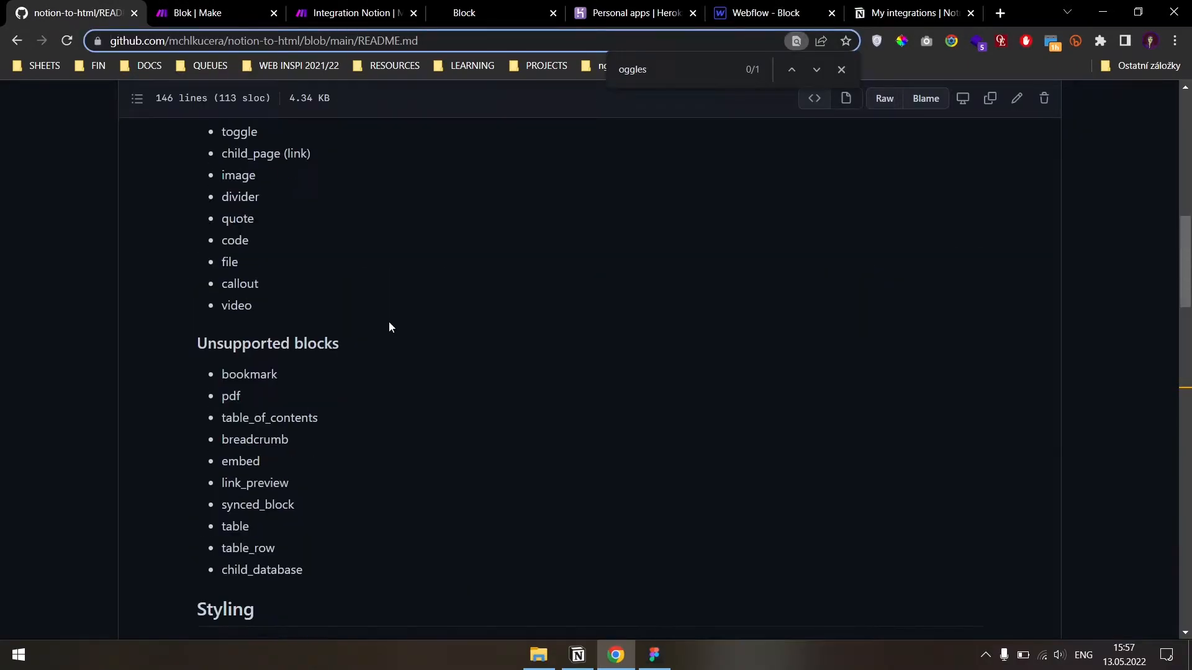
scroll(389, 321, "up", 15)
left_click(238, 248)
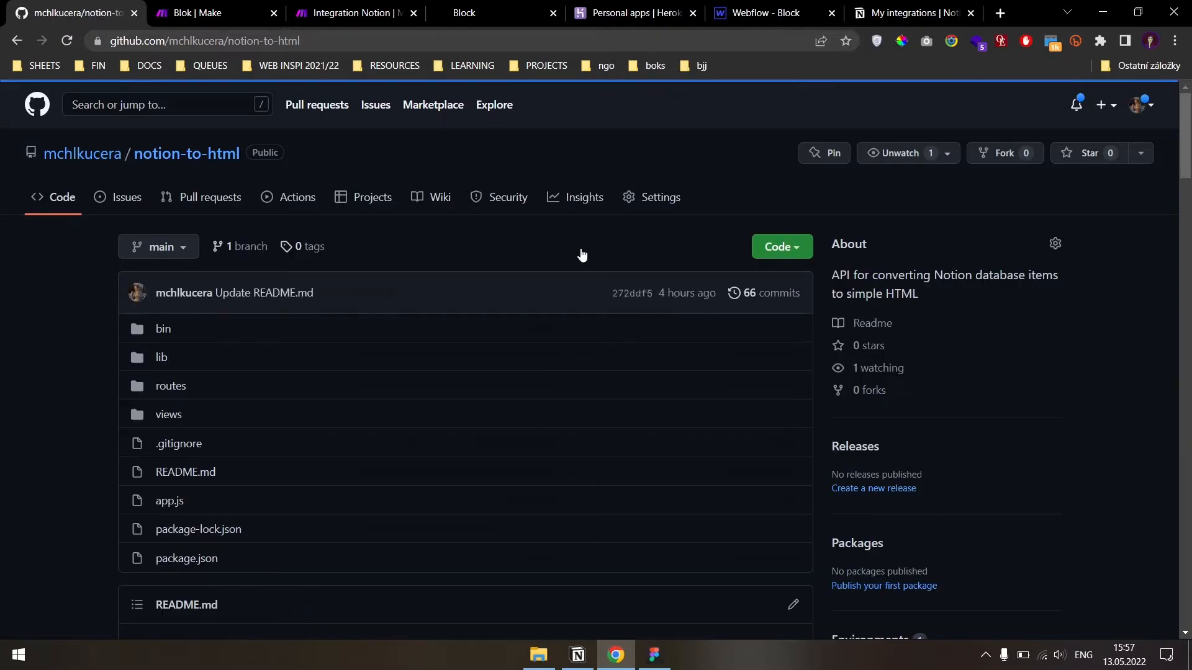
scroll(315, 309, "down", 6)
scroll(315, 309, "up", 1)
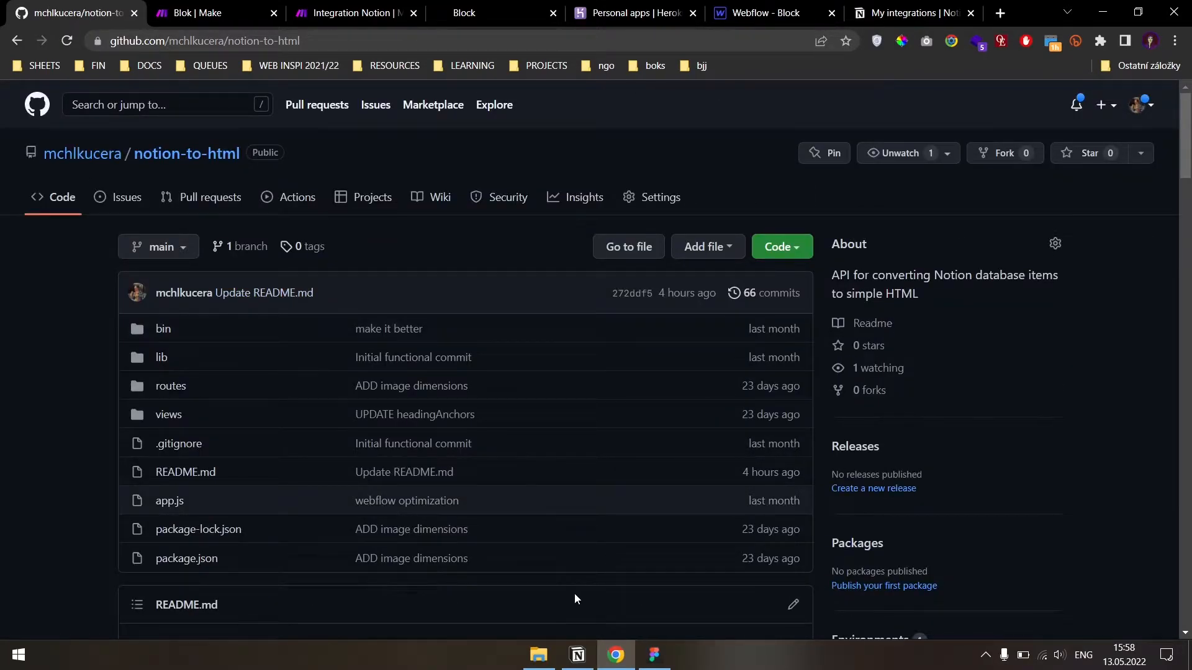
- Switch to Figma and move the code-file icon from behind the Heroku logo to the folder icon's upper edge
left_click(653, 655)
left_click_drag(820, 529, 308, 83)
scroll(489, 391, "up", 5)
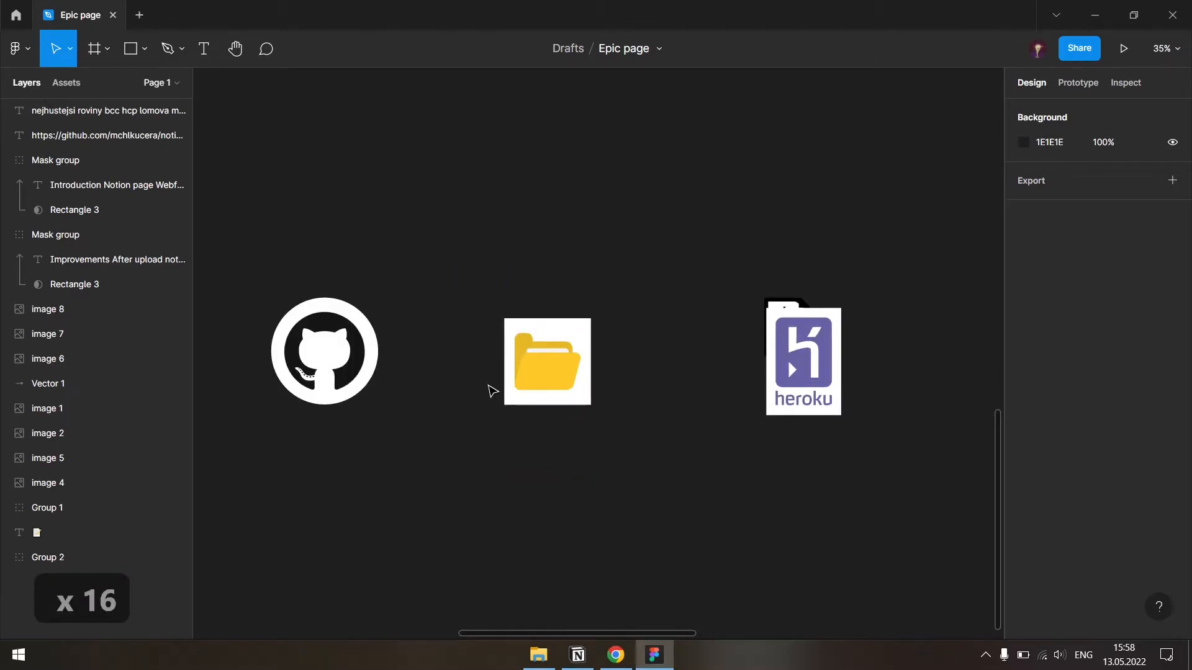
left_click_drag(787, 309, 759, 236)
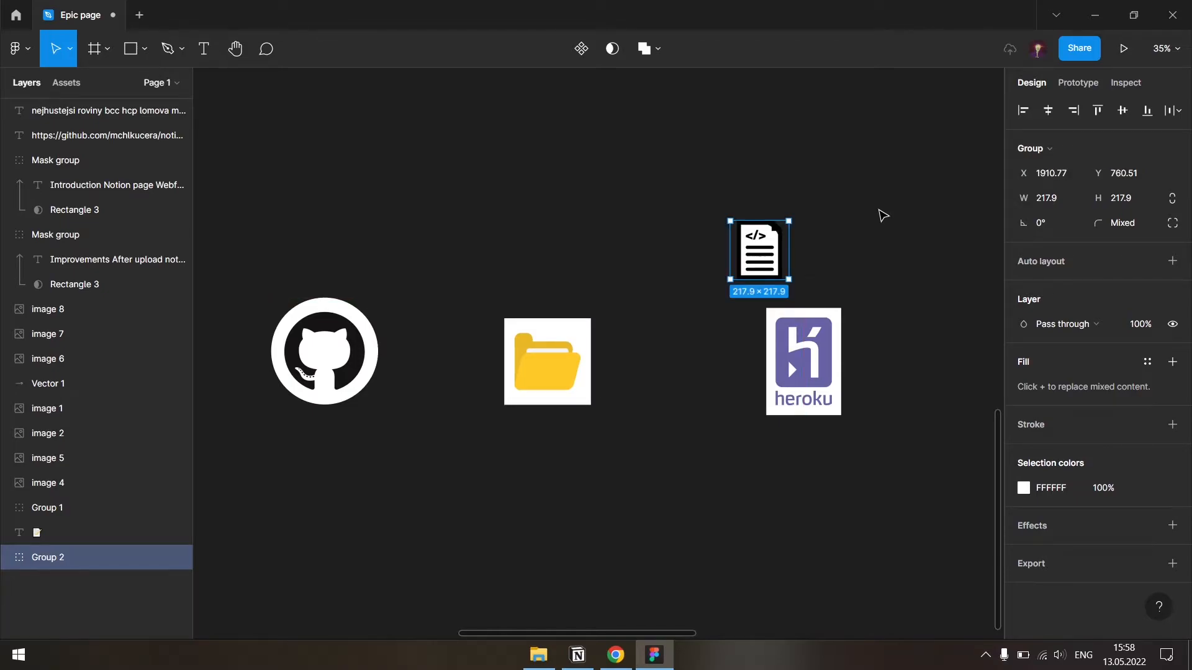
scroll(879, 210, "down", 1)
left_click_drag(879, 210, 676, 362)
left_click_drag(568, 393, 713, 399)
left_click(519, 375)
- Shift the outline text up so the arrow points to "a. Heroku CLI"
scroll(519, 375, "down", 4)
left_click_drag(355, 255, 488, 348)
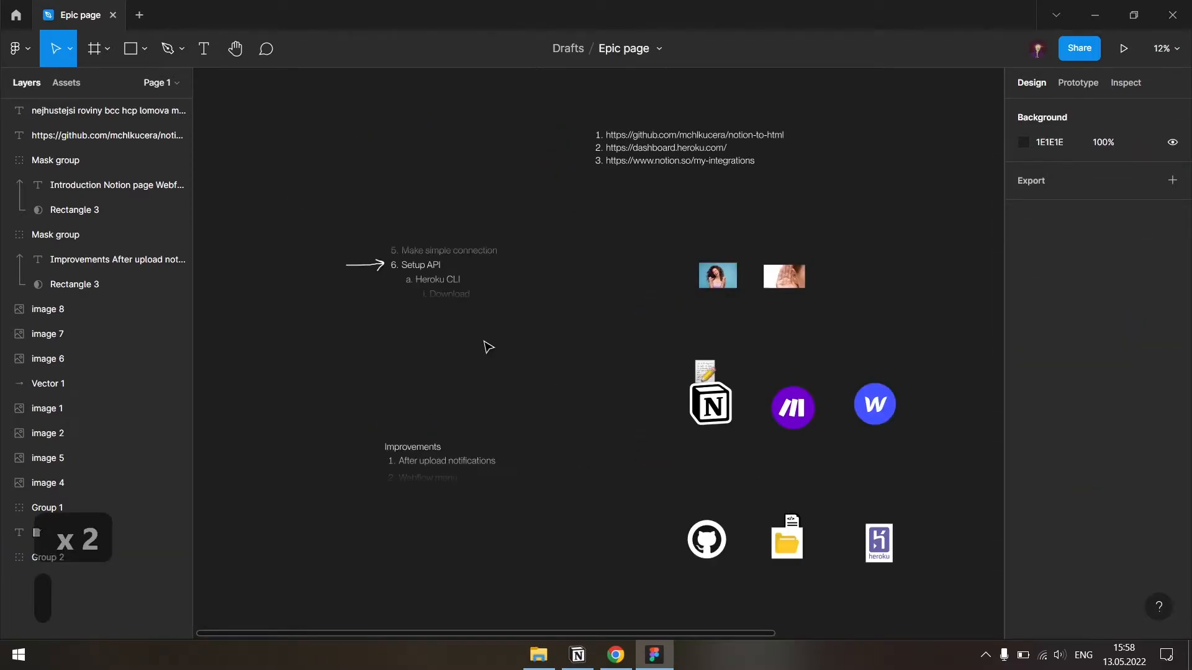
scroll(478, 337, "up", 3)
double_click(560, 272)
left_click_drag(658, 324, 705, 418)
left_click_drag(645, 420, 643, 389)
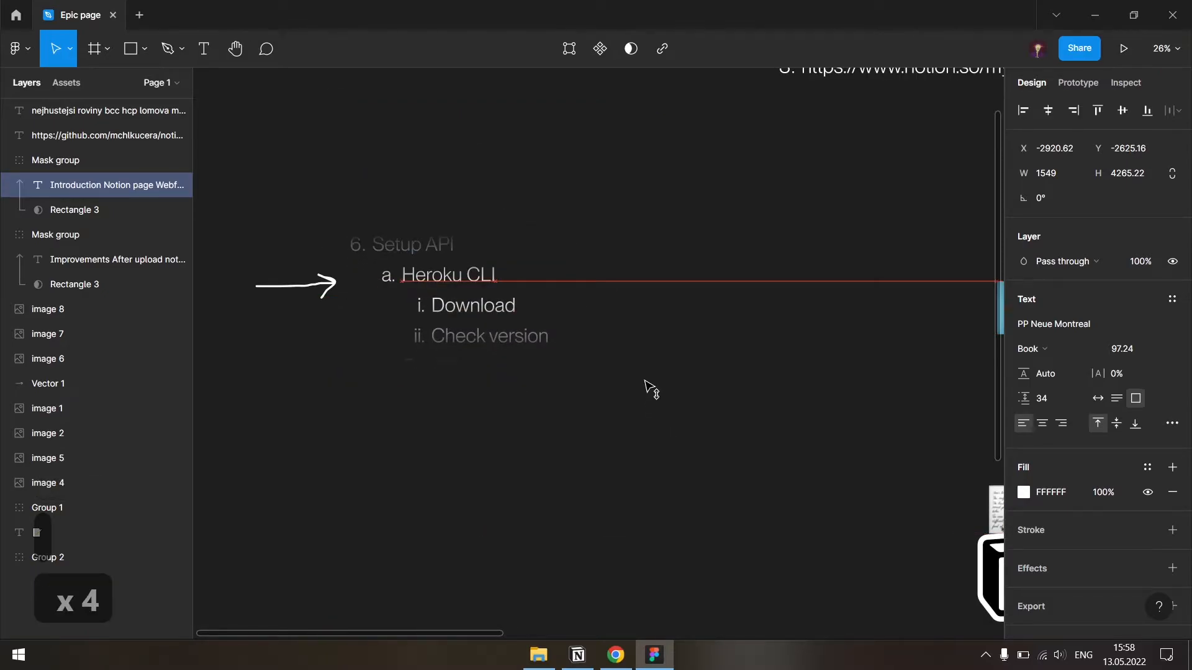
left_click(773, 336)
- Switch to the Heroku dashboard in Chrome and start creating a new app
key("alt+Tab")
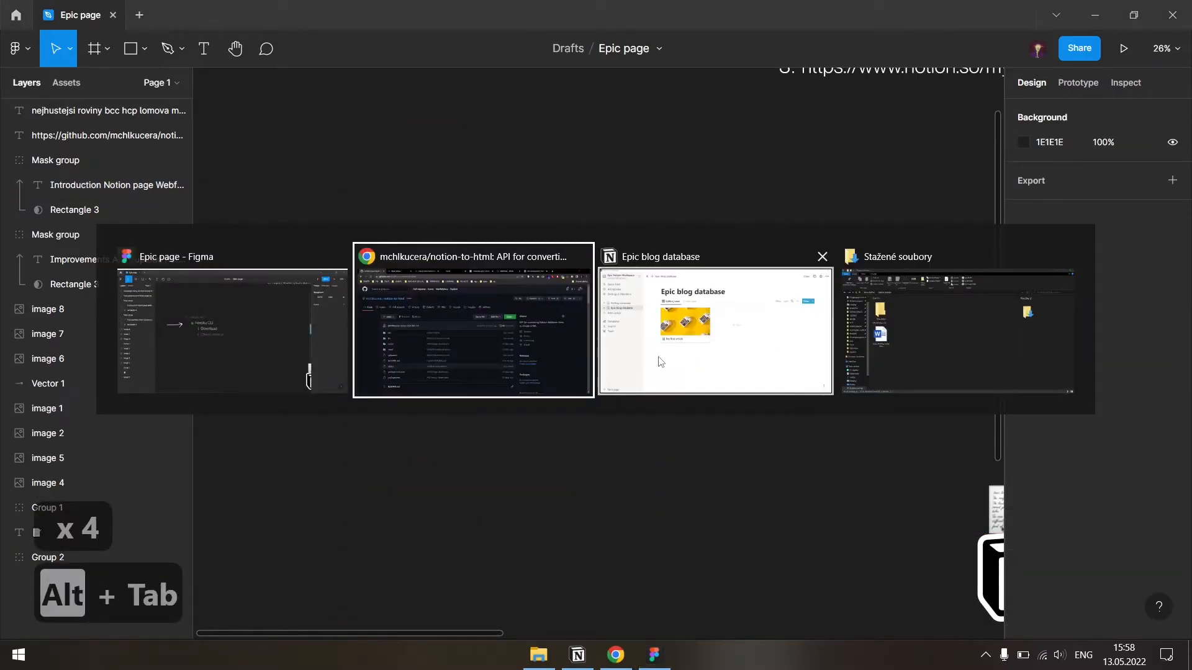
left_click(595, 7)
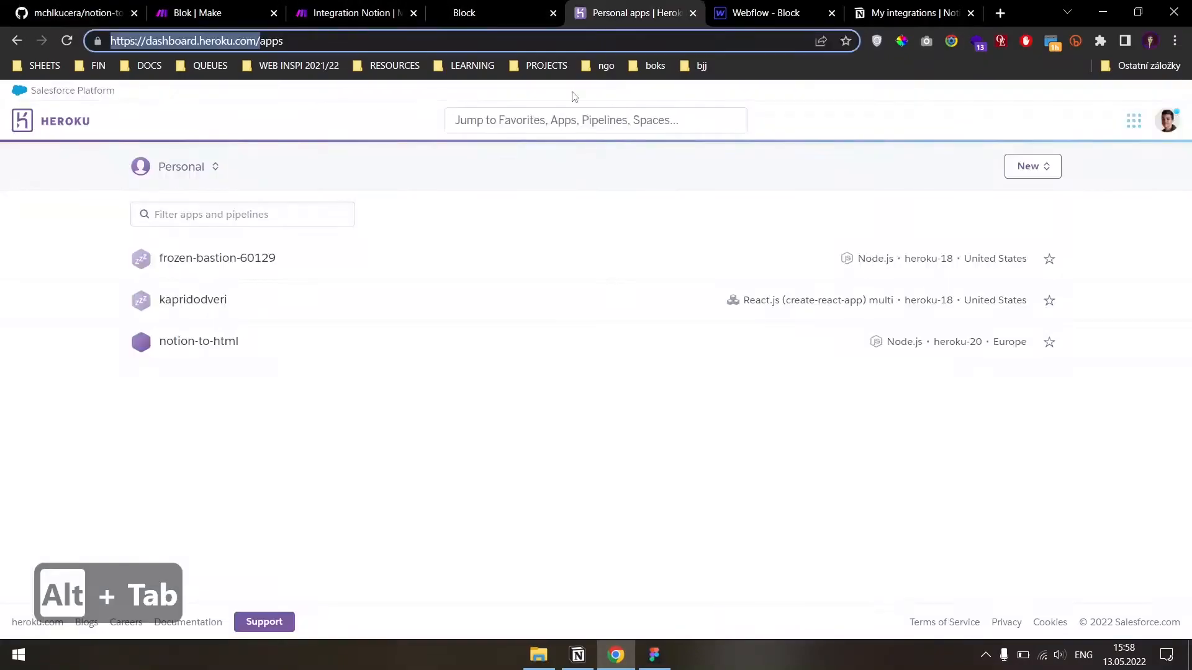
left_click(120, 47)
left_click(459, 203)
left_click(1012, 175)
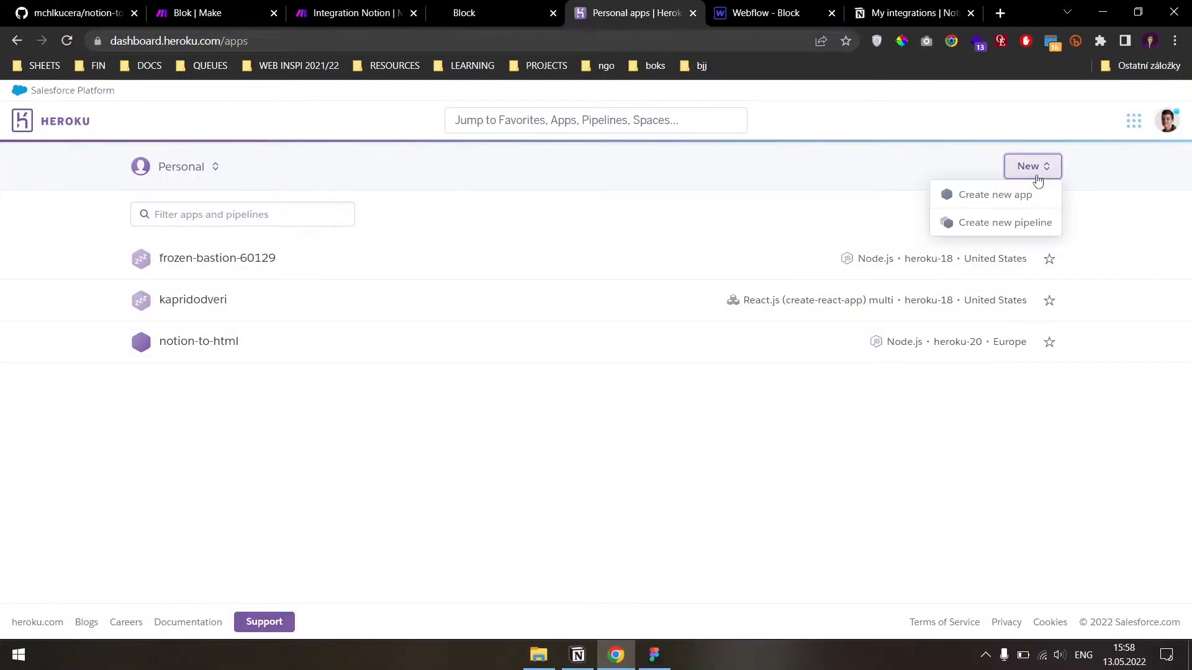
left_click(980, 193)
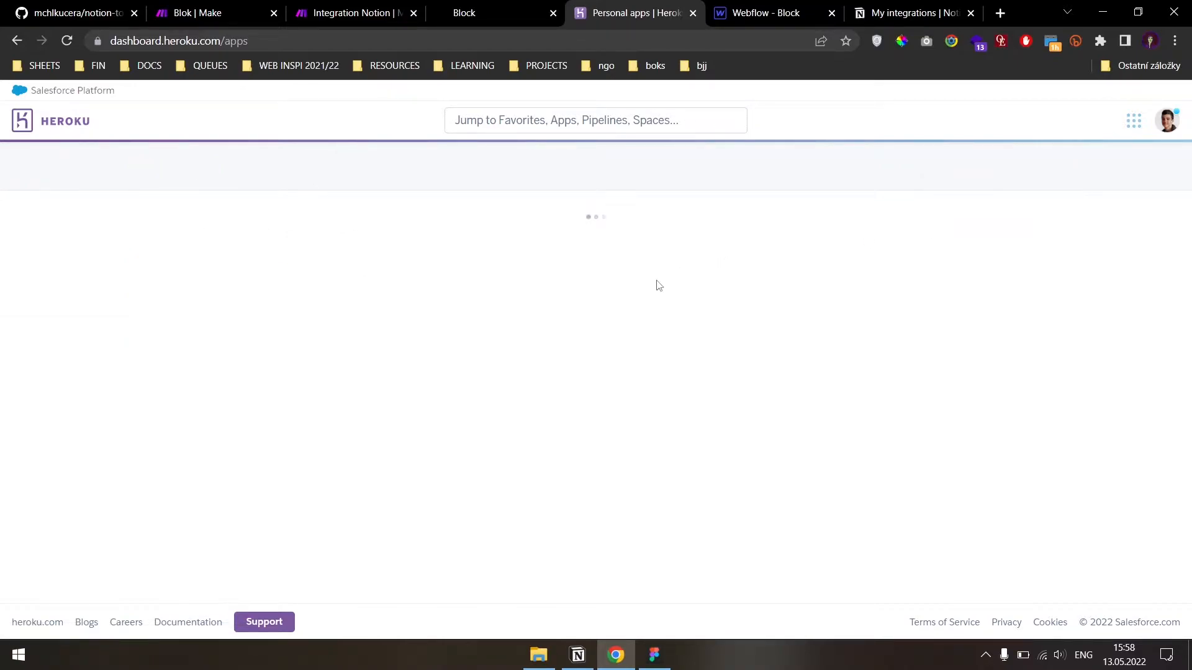
- Name the new app my-epic-api, set its region to Europe and create it
left_click(452, 264)
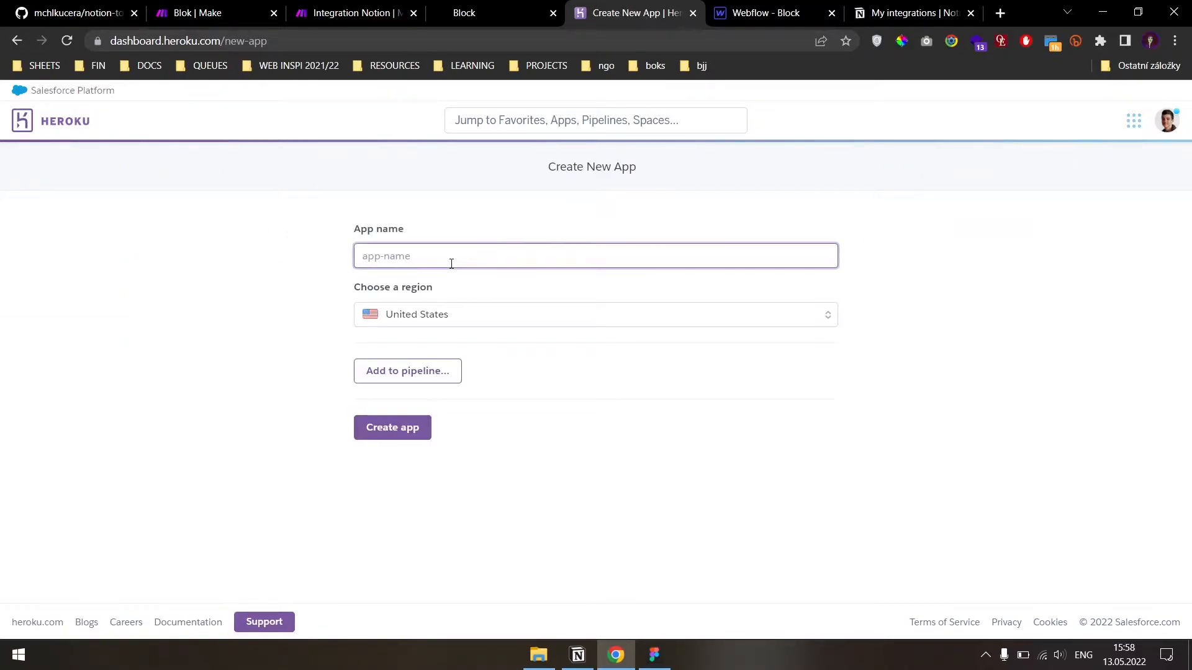
type("my e")
key("BackSpace")
key("BackSpace")
type("0")
key("BackSpace")
type("-")
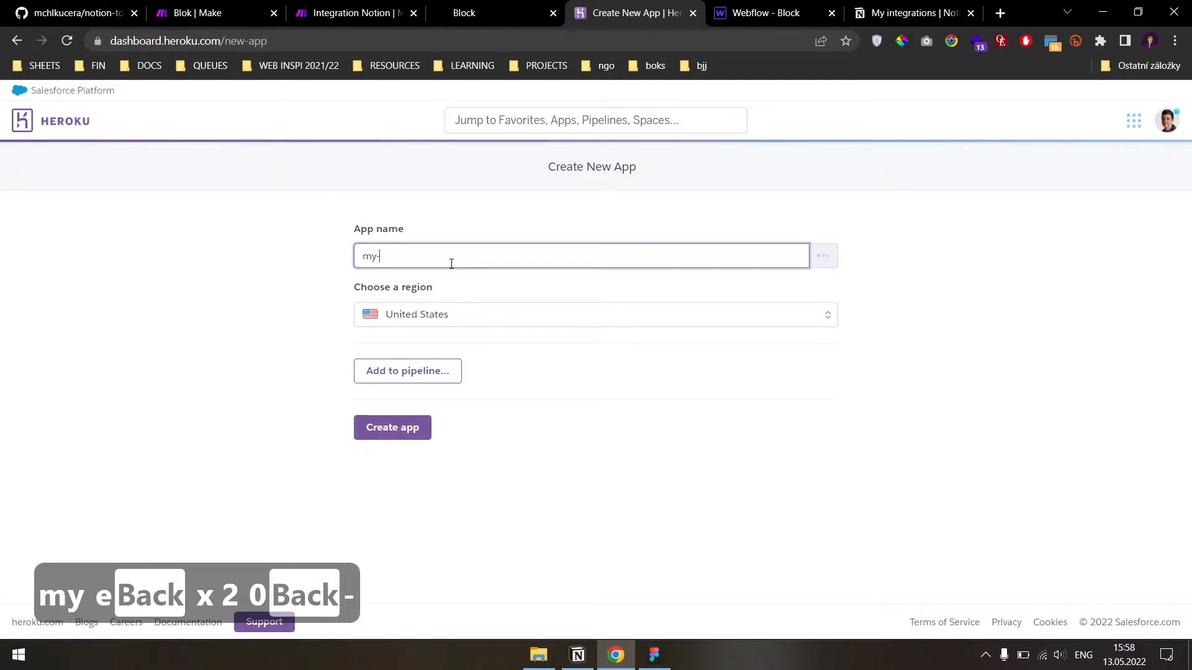
type("epic-api")
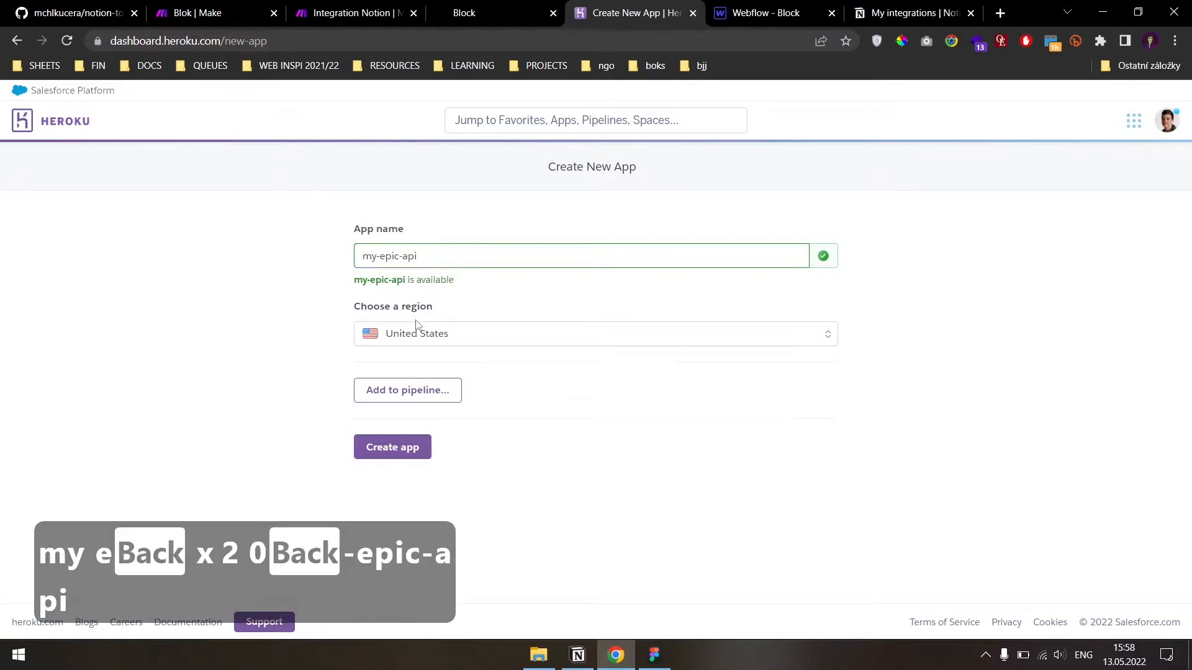
left_click(419, 337)
left_click(422, 364)
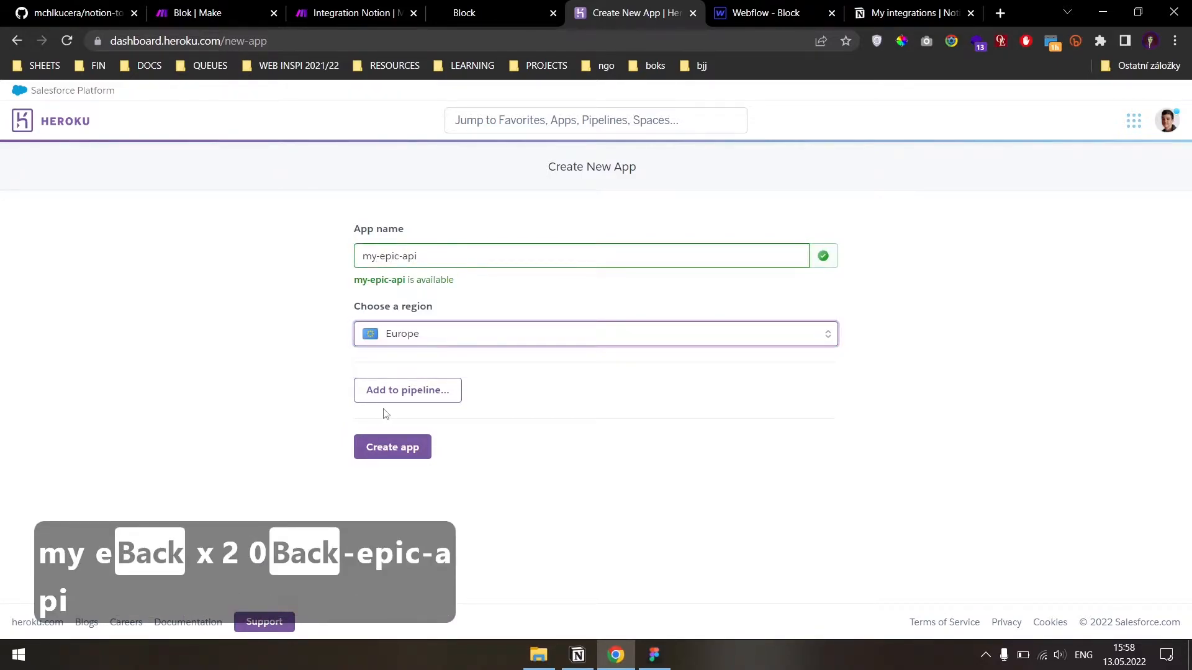
left_click(389, 447)
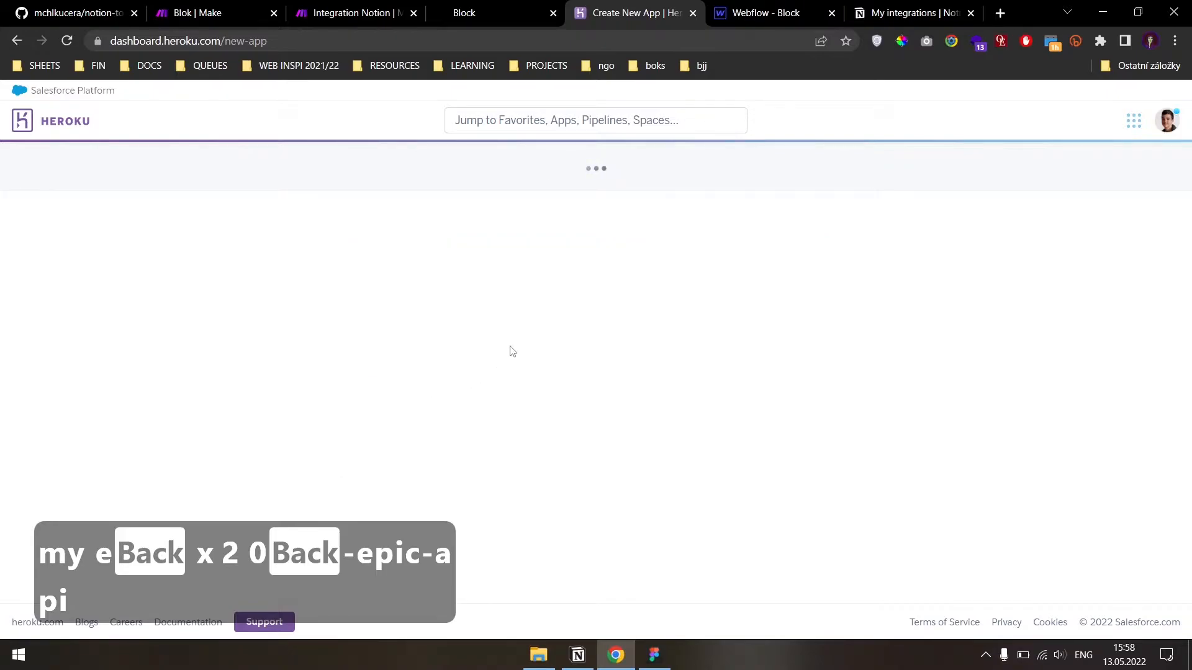
- Review the app's Heroku Git deployment instructions, including the Heroku CLI installation section
scroll(373, 320, "down", 4)
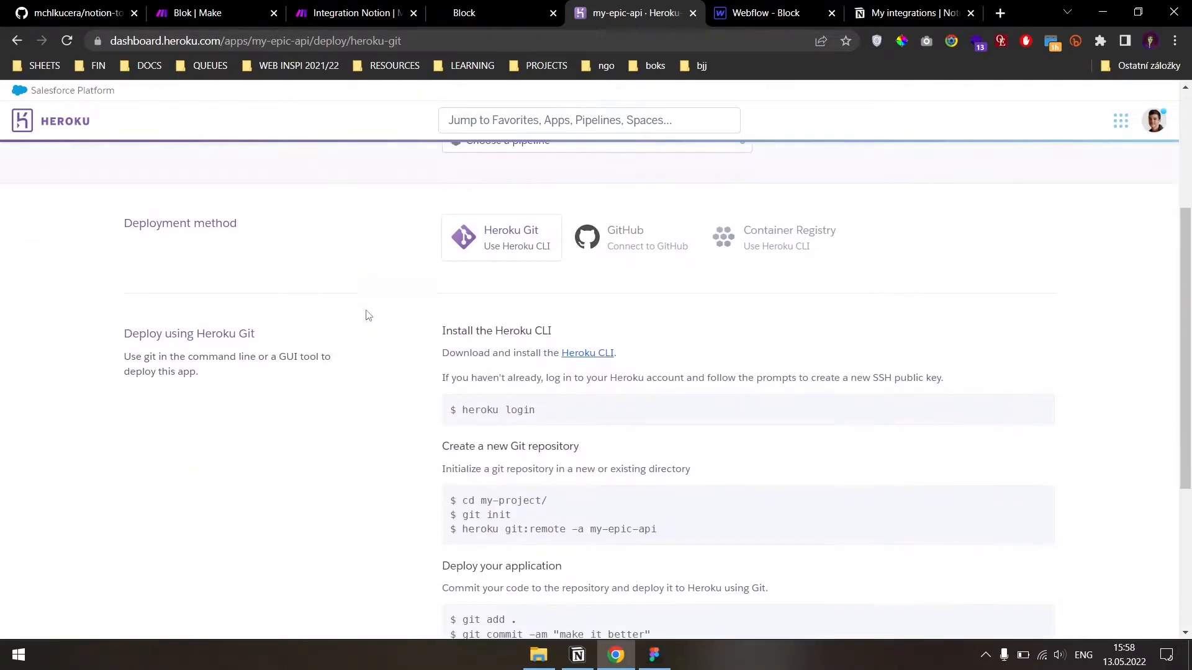
scroll(368, 315, "down", 1)
left_click_drag(553, 271, 678, 276)
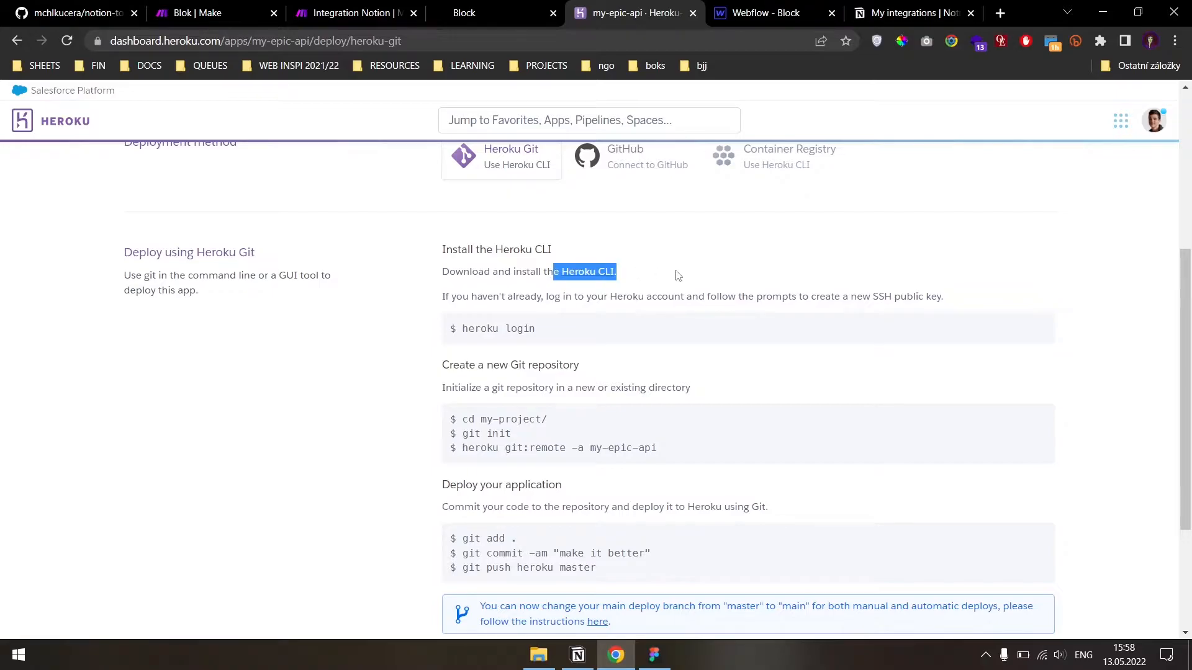
left_click(674, 276)
- Switch to File Explorer and open New folder inside the downloads folder
left_click(539, 655)
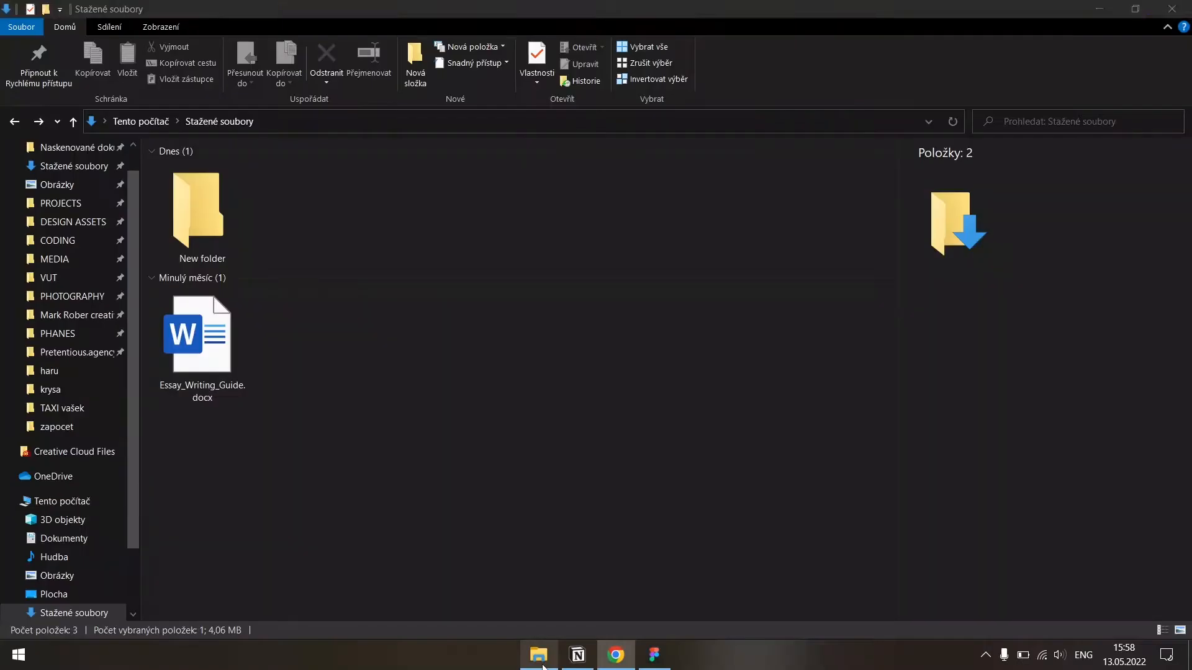
double_click(222, 216)
right_click(295, 259)
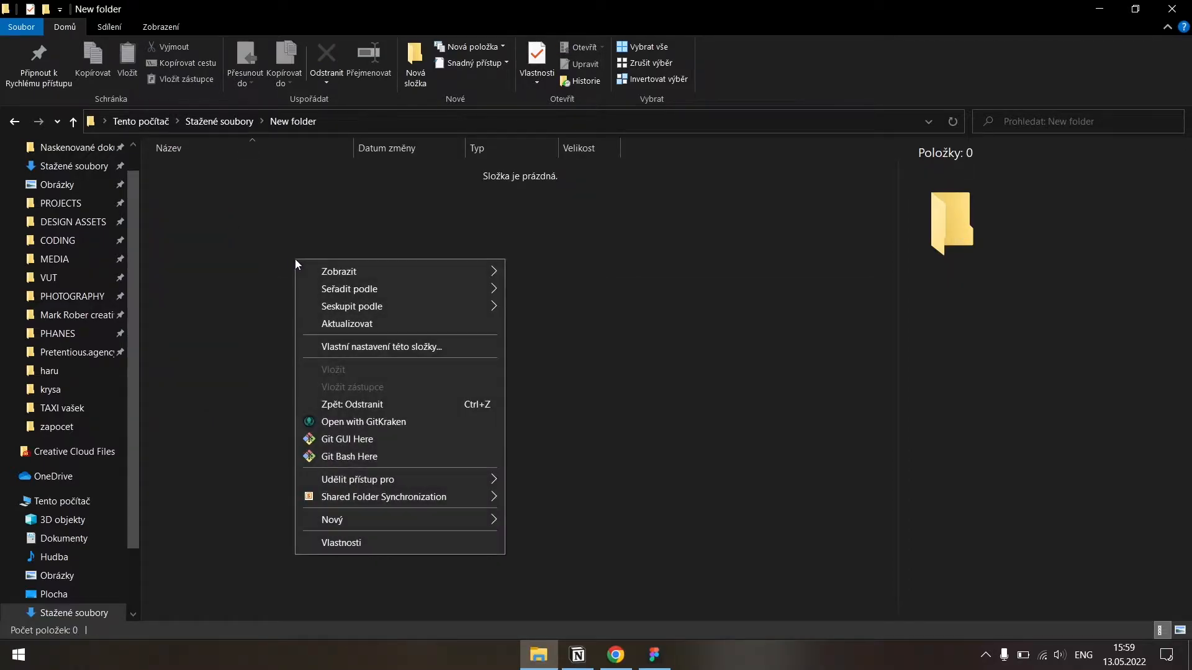
left_click(272, 272)
- Open Command Prompt, move its window clear of the screen corner and run heroku -v to check the CLI version
key("super")
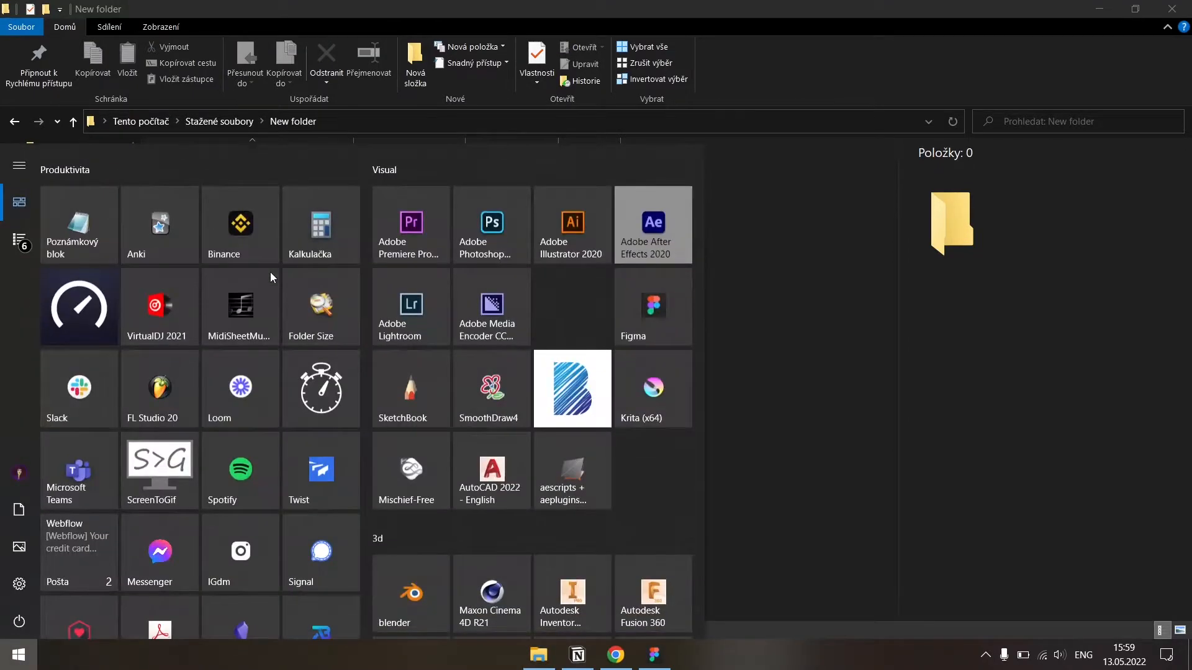
type("cmd")
key("Return")
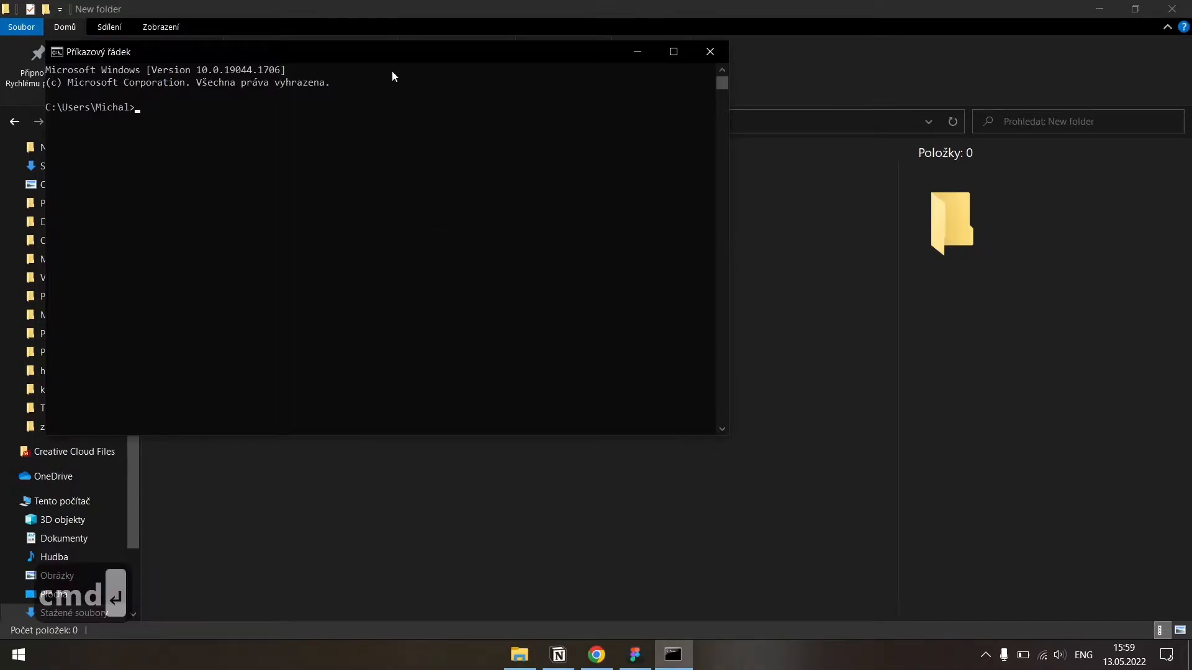
left_click_drag(354, 49, 529, 131)
type("heroku -")
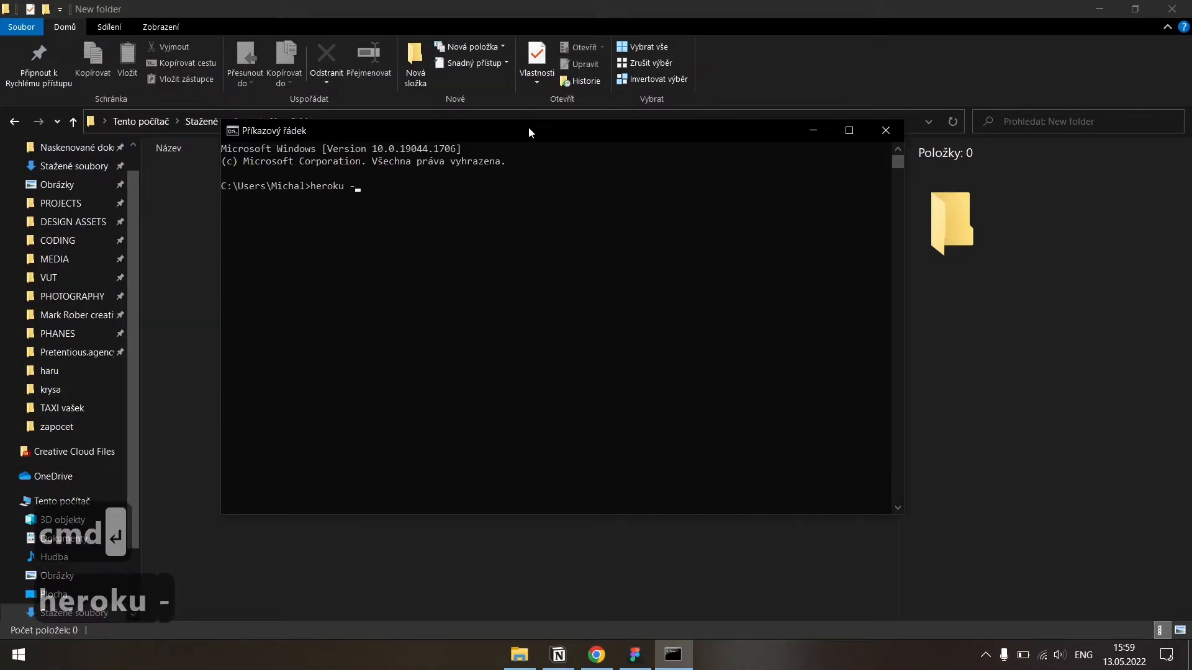
type("v")
key("Return")
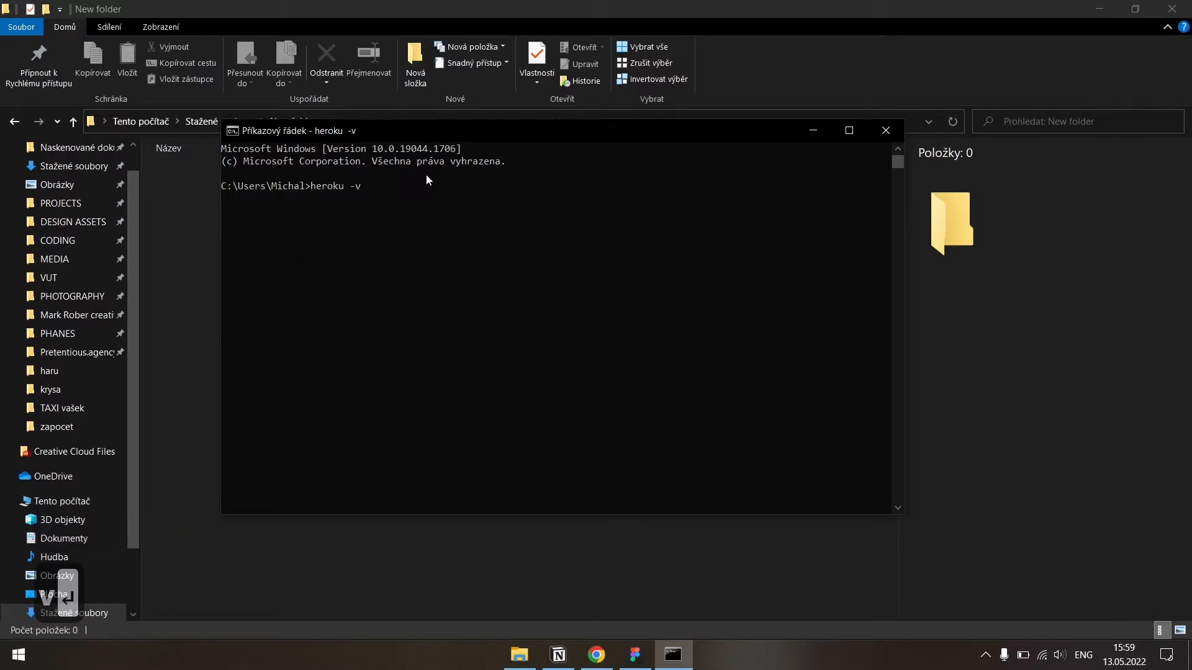
- Set the Command Prompt font size to 36 in the window's properties and apply it
key("ctrl+equal")
key("ctrl+minus")
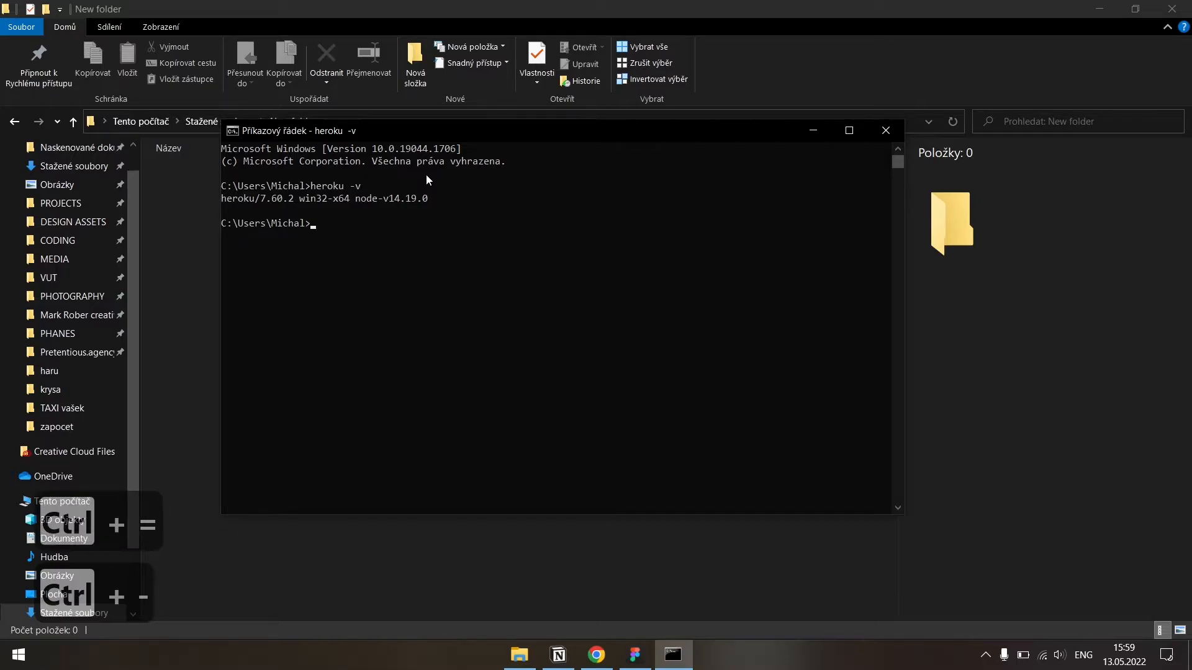
right_click(372, 137)
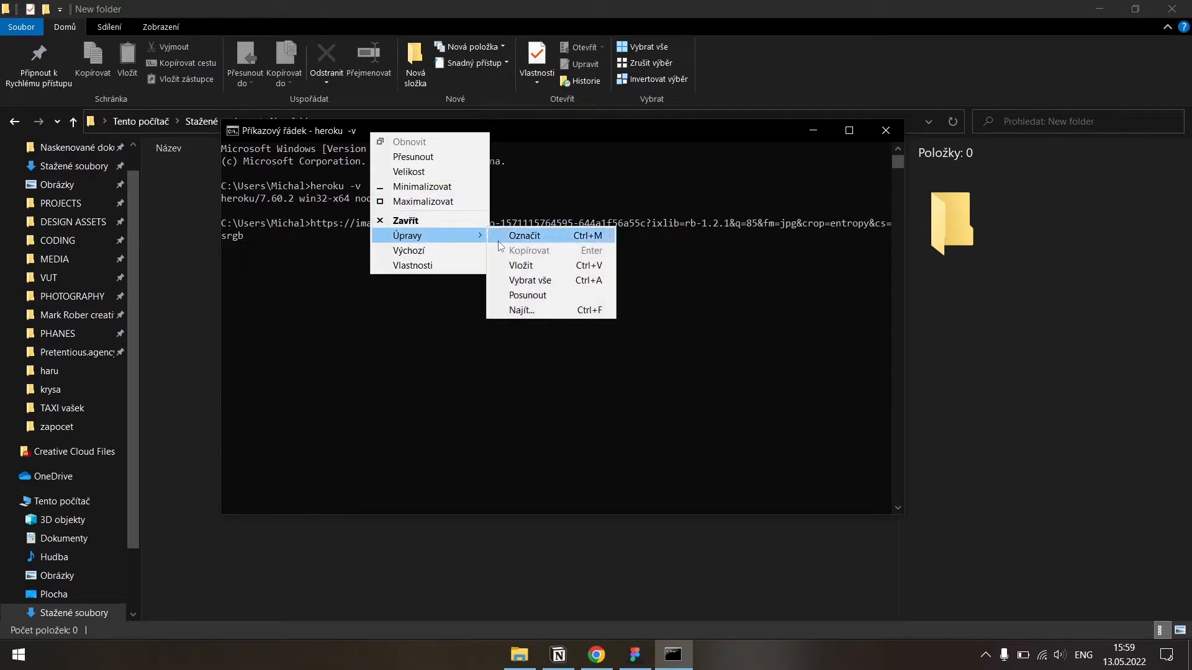
left_click(458, 264)
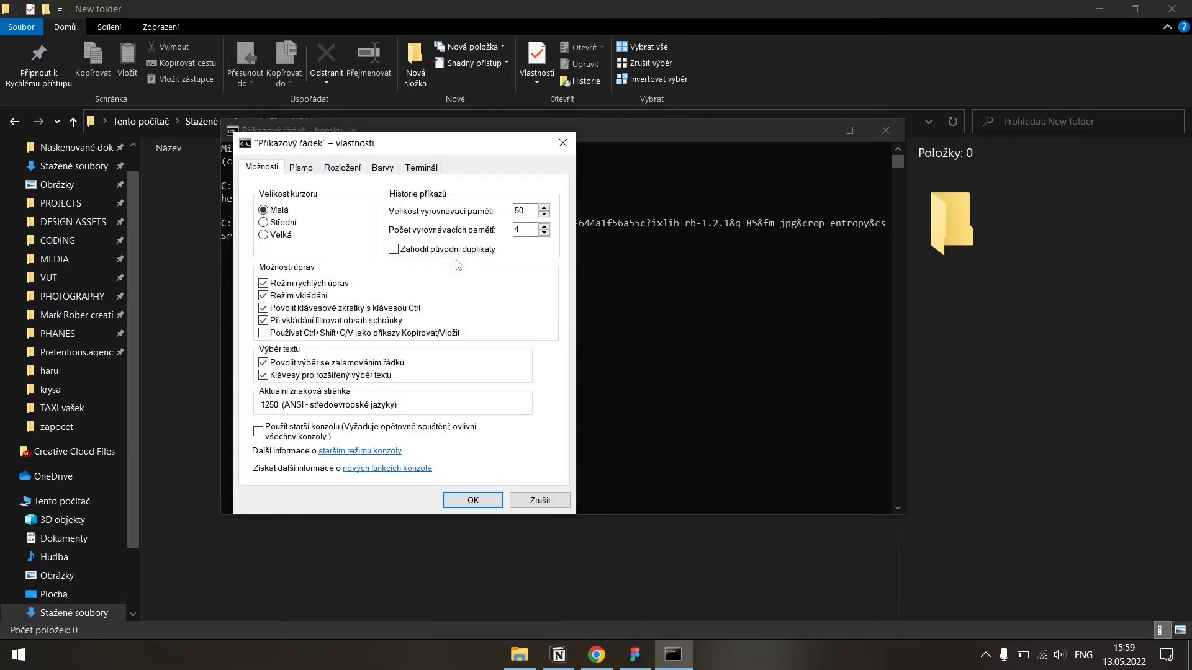
left_click_drag(421, 157, 854, 153)
left_click(733, 178)
left_click(770, 172)
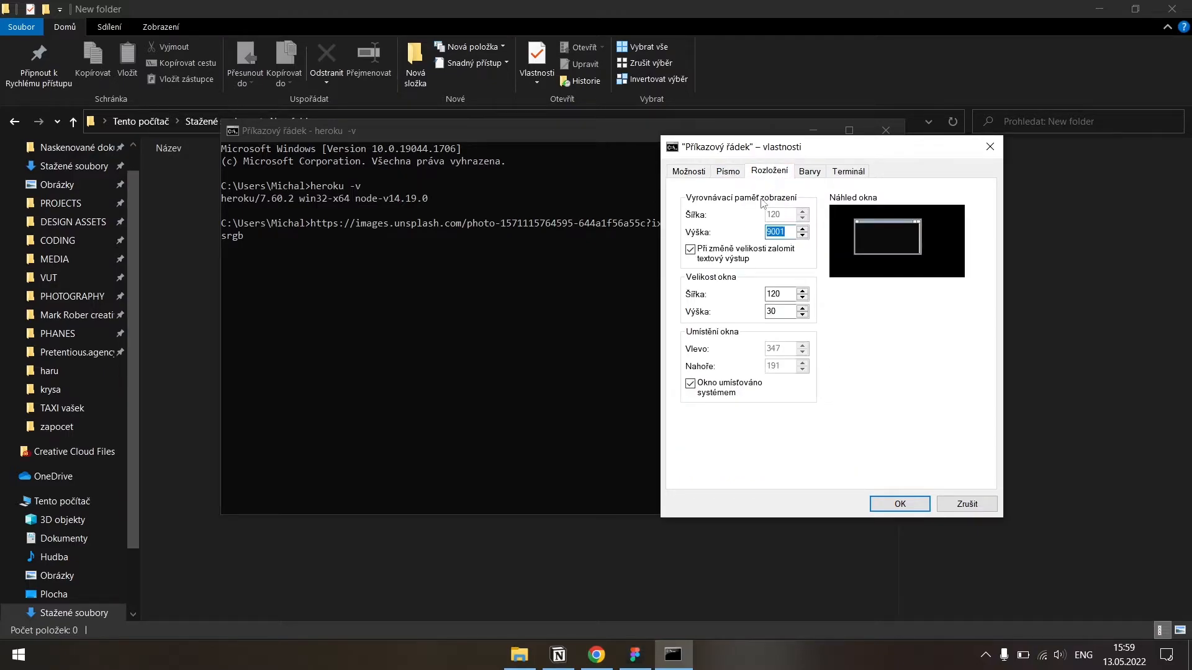
left_click(728, 173)
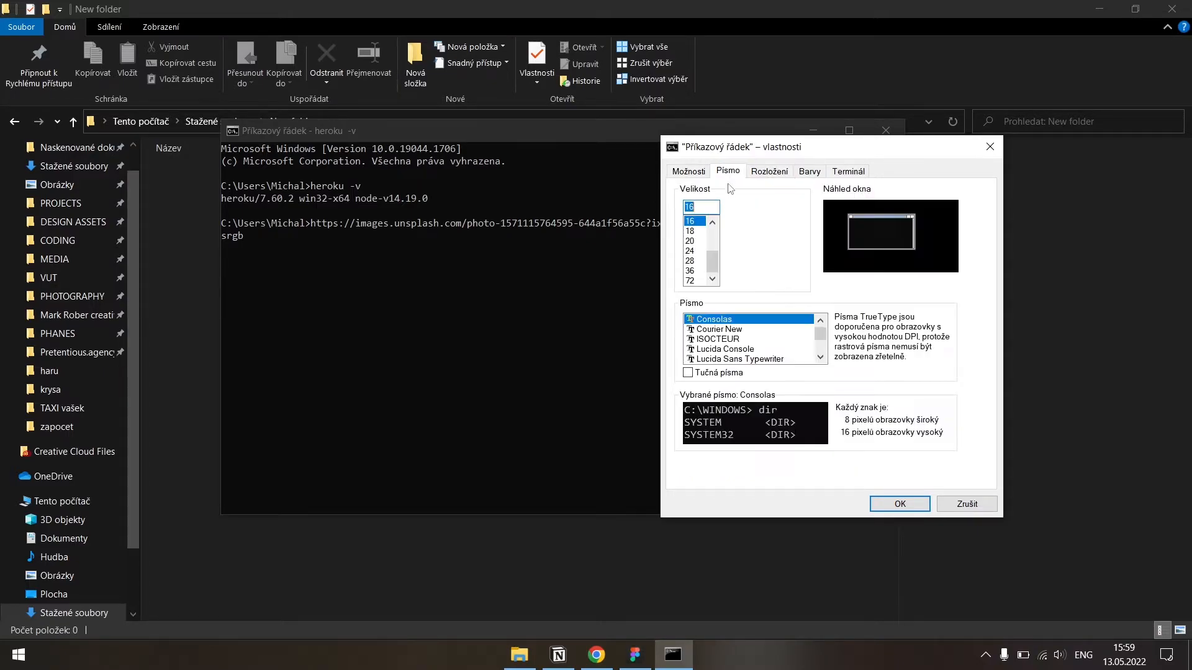
left_click(696, 271)
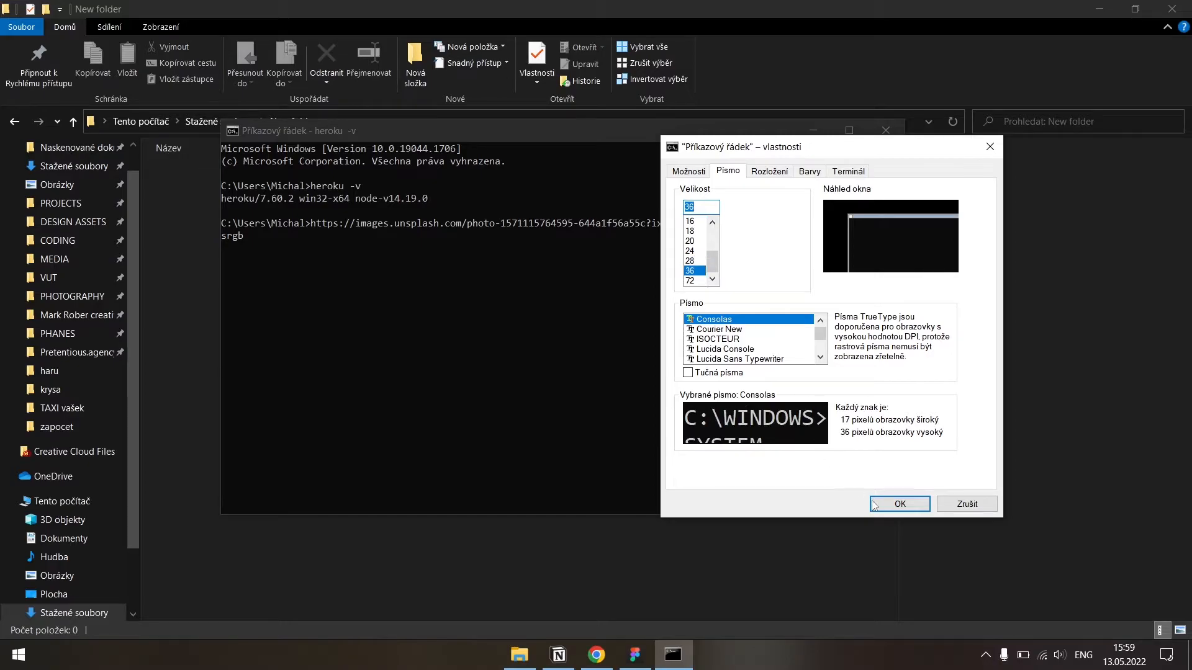
left_click(872, 504)
- Reposition the Command Prompt window, get a fresh prompt past the stray pasted image link and make the window slightly taller
left_click_drag(679, 137, 547, 107)
left_click_drag(83, 91, 678, 342)
left_click_drag(761, 356, 334, 101)
left_click_drag(855, 89, 1064, 31)
key("Return")
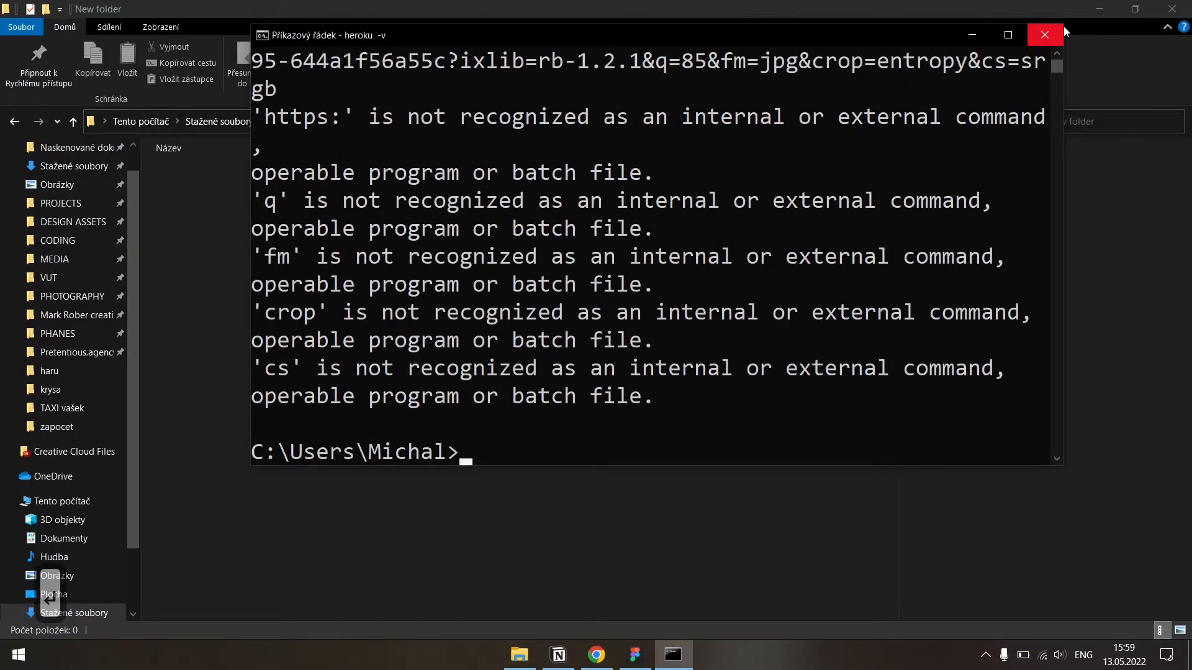
key("Return")
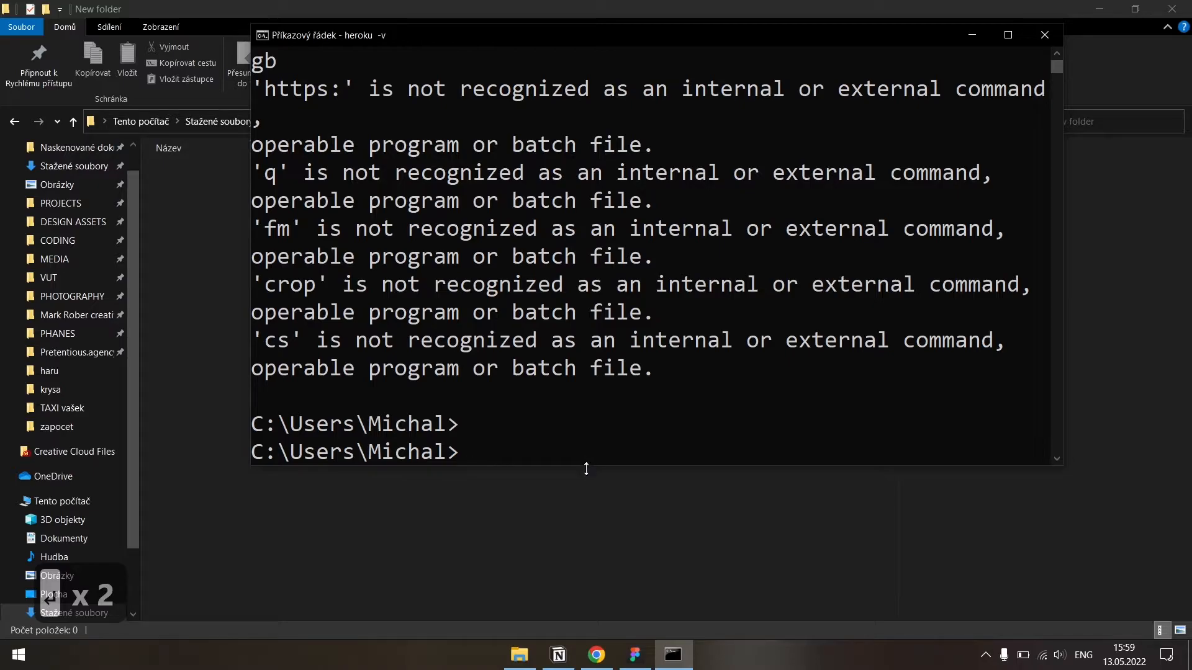
left_click_drag(586, 469, 590, 504)
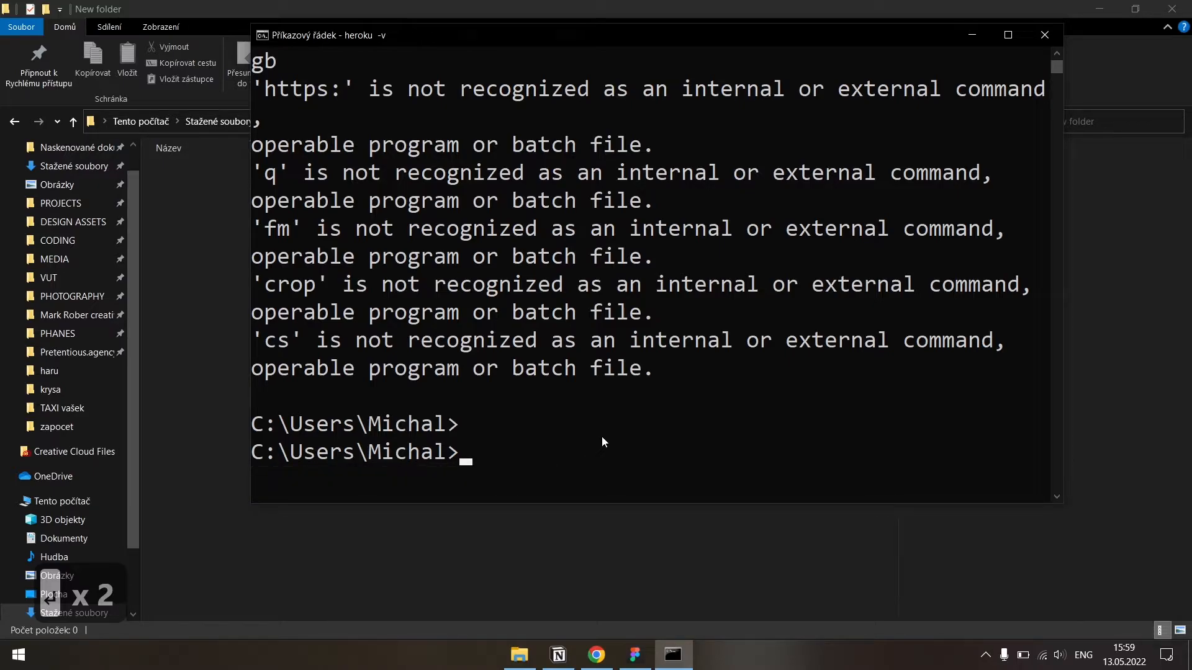
- Switch to File Explorer and copy the full path of New folder inside the downloads folder
key("alt+Tab")
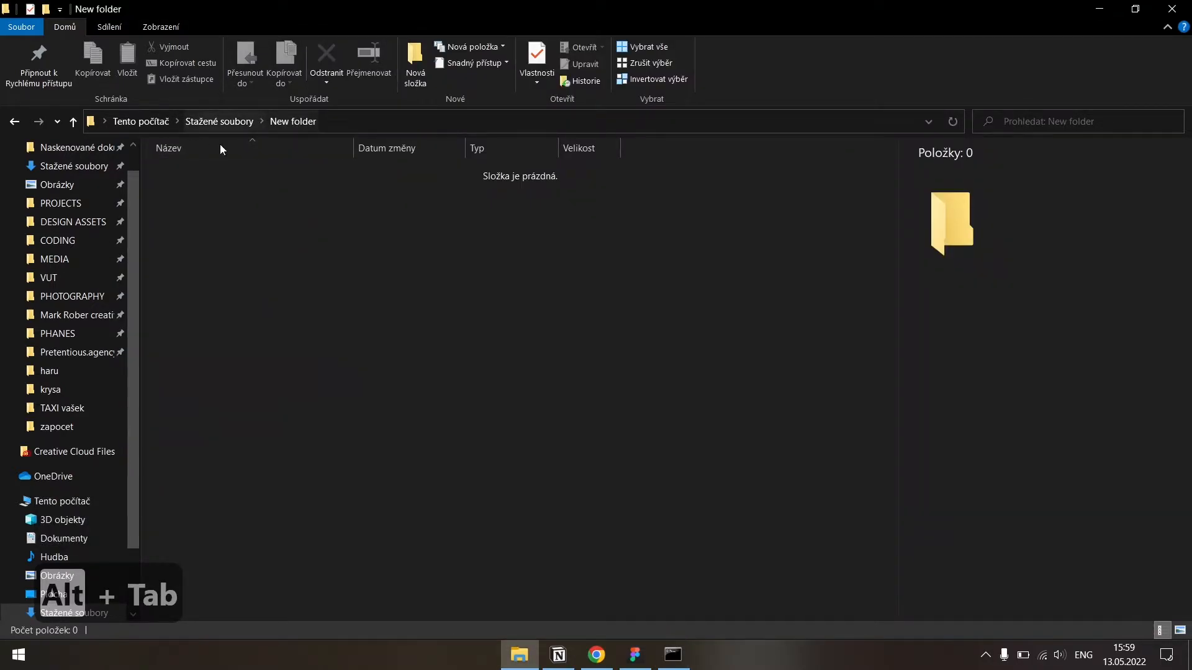
left_click(332, 121)
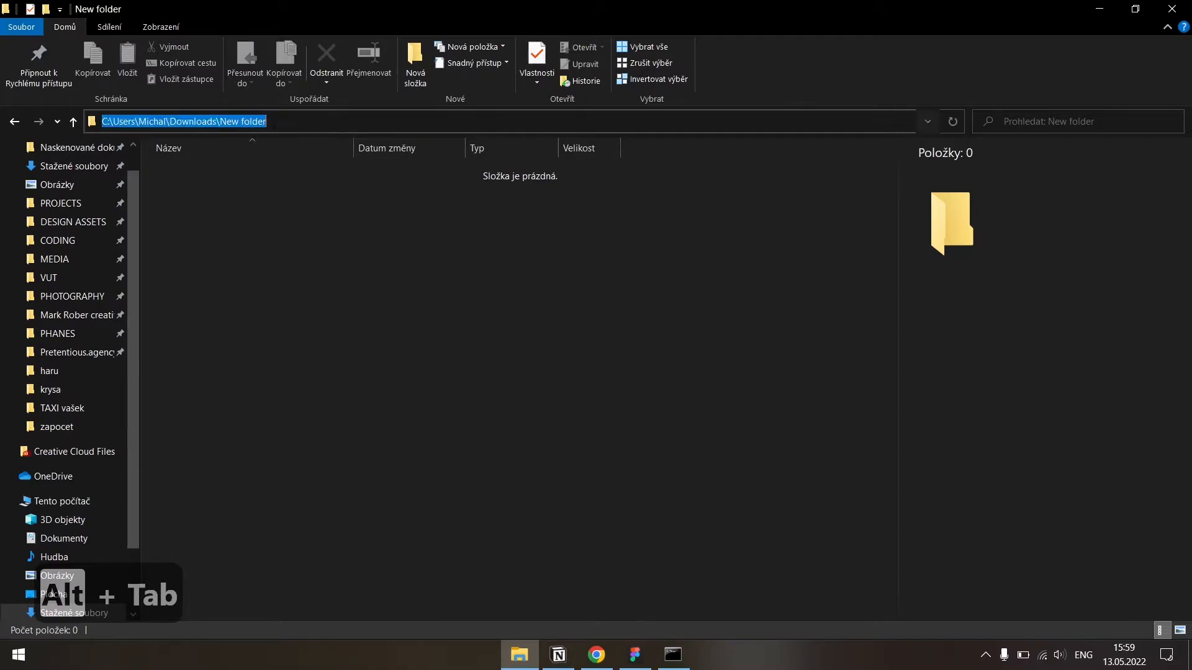
left_click(68, 166)
left_click(220, 237)
double_click(222, 230)
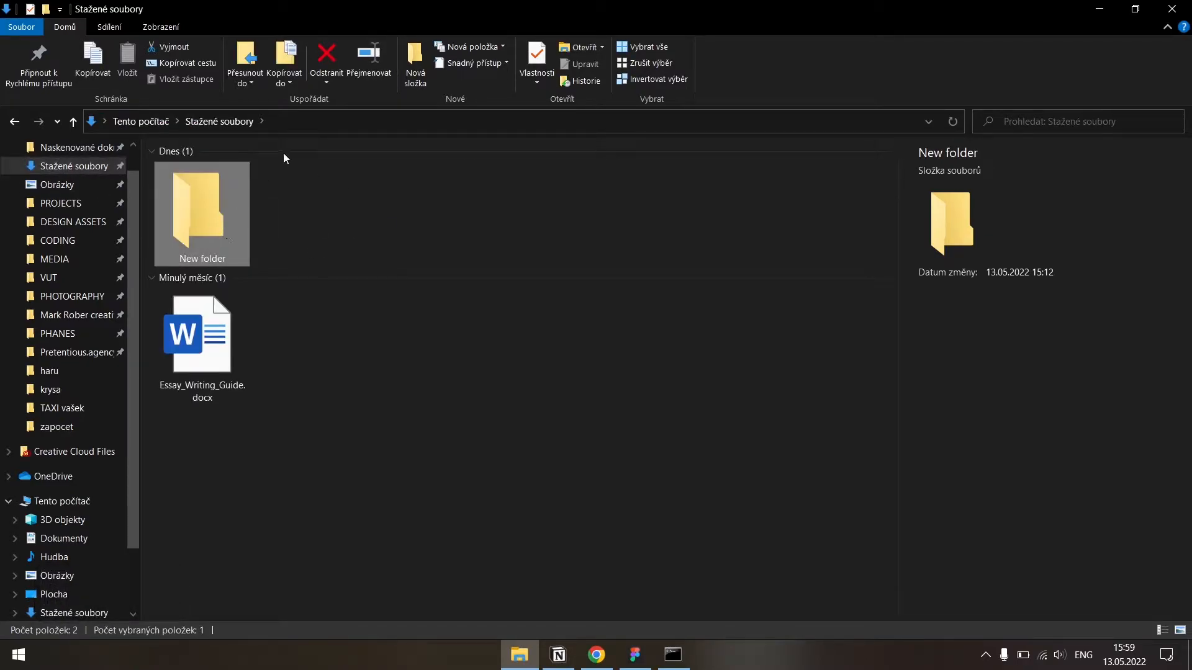
left_click(305, 121)
key("ctrl+c")
- Return to Command Prompt and change the working directory with cd to the copied New folder path
key("alt+Tab")
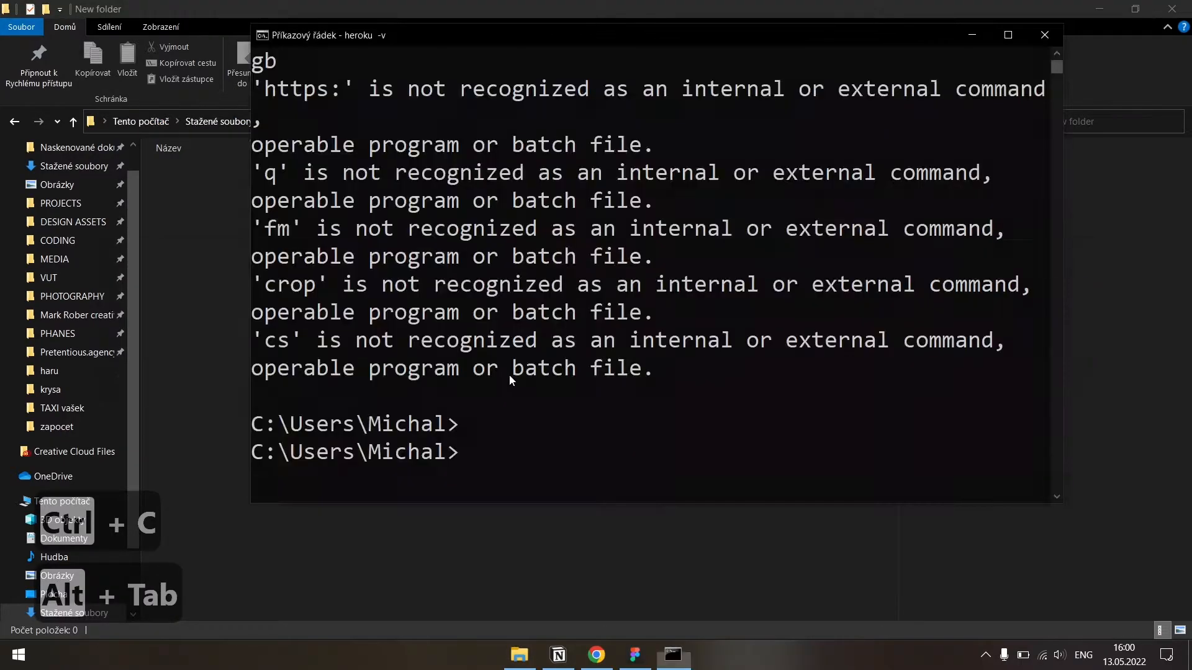
left_click(509, 375)
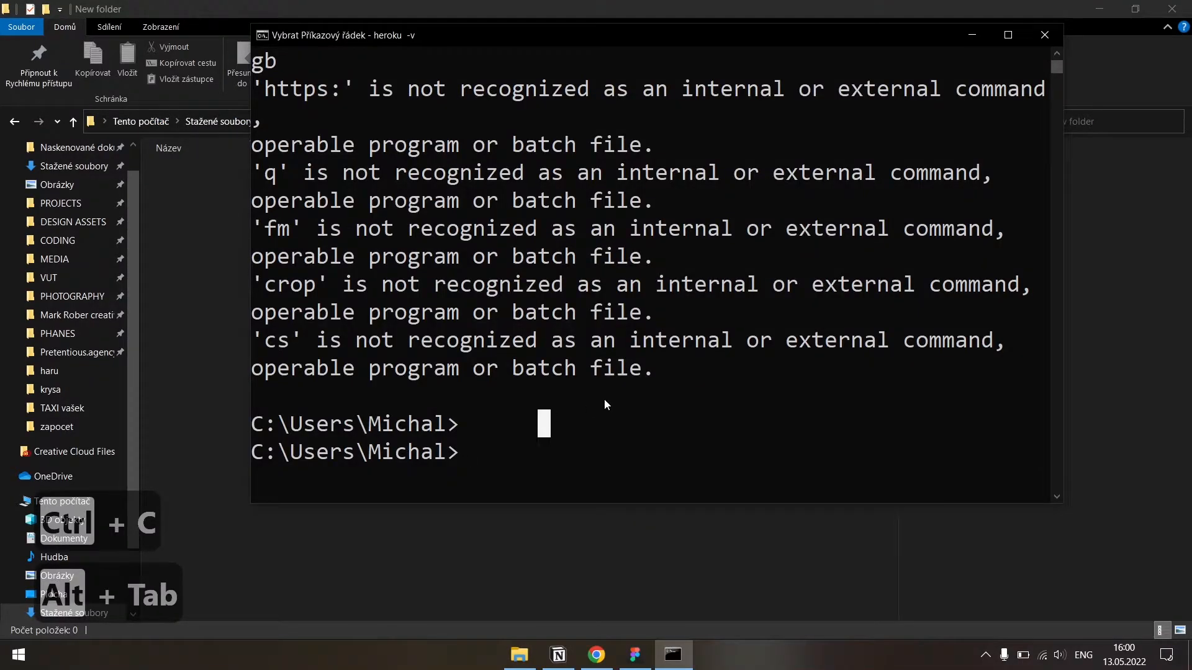
type("cd")
key("ctrl+v")
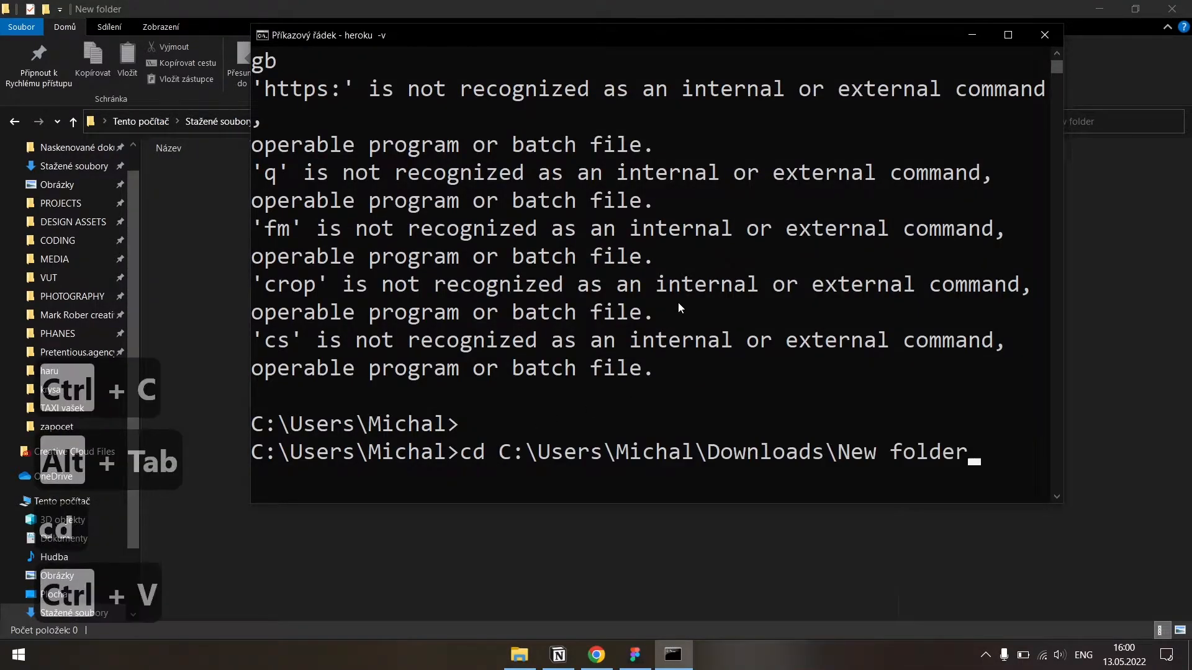
key("Return")
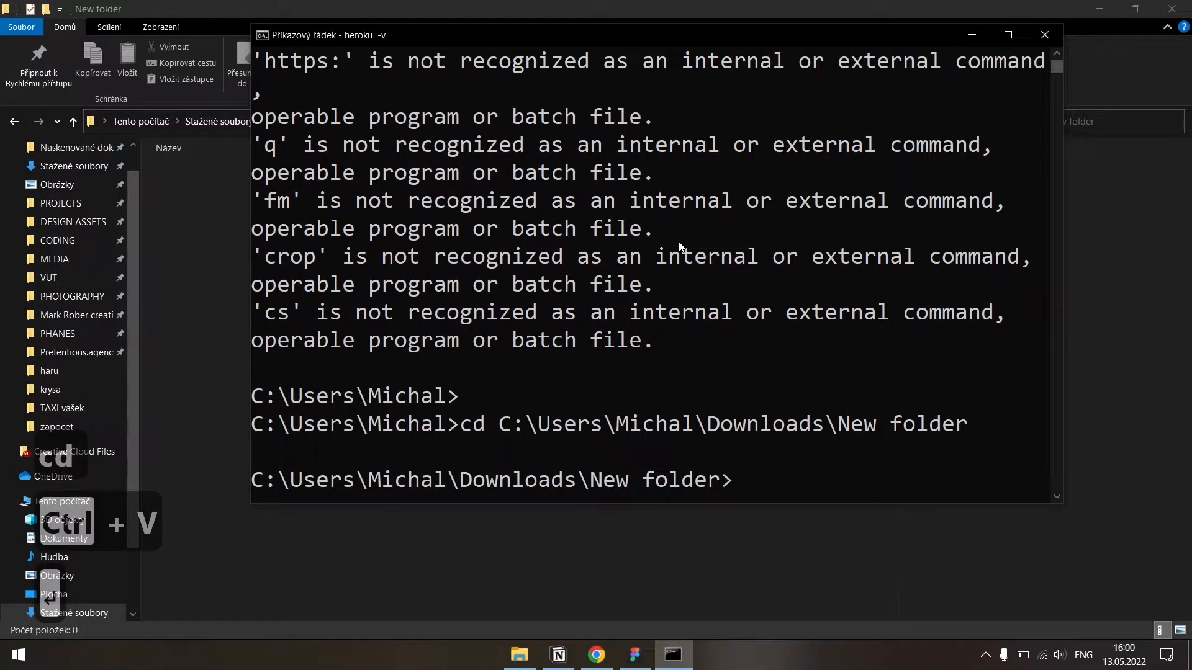
- Switch to Chrome, copy the notion-to-html GitHub repository's SSH clone address and view its HTTPS clone option
left_click(594, 650)
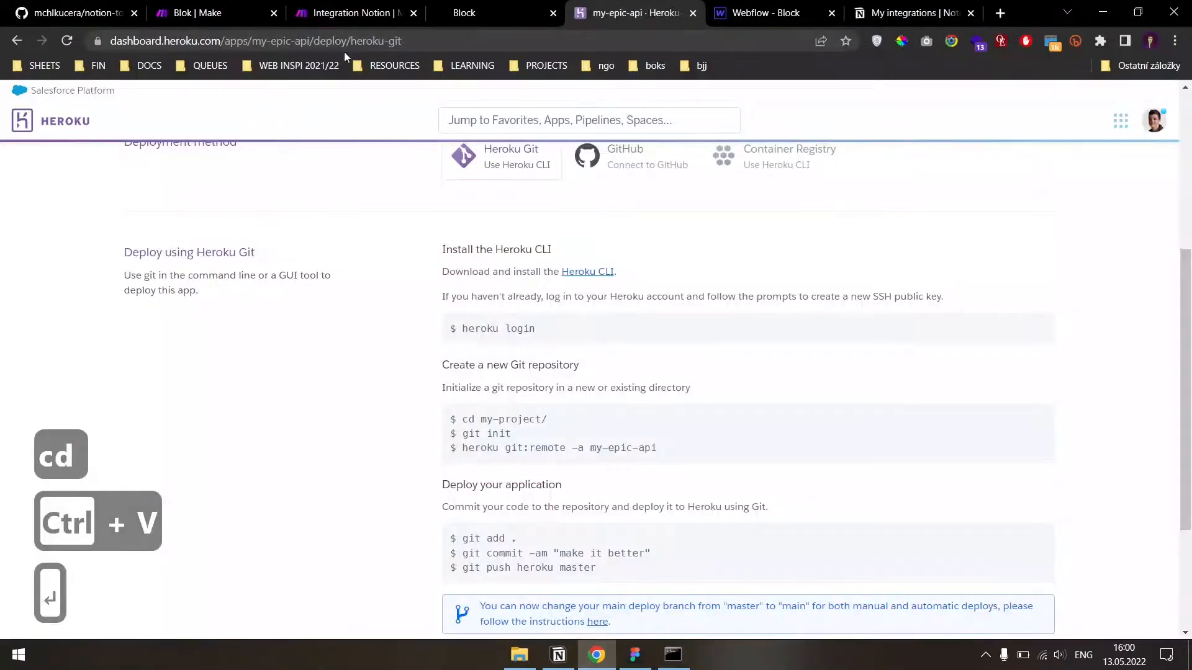
left_click(43, 10)
left_click(768, 248)
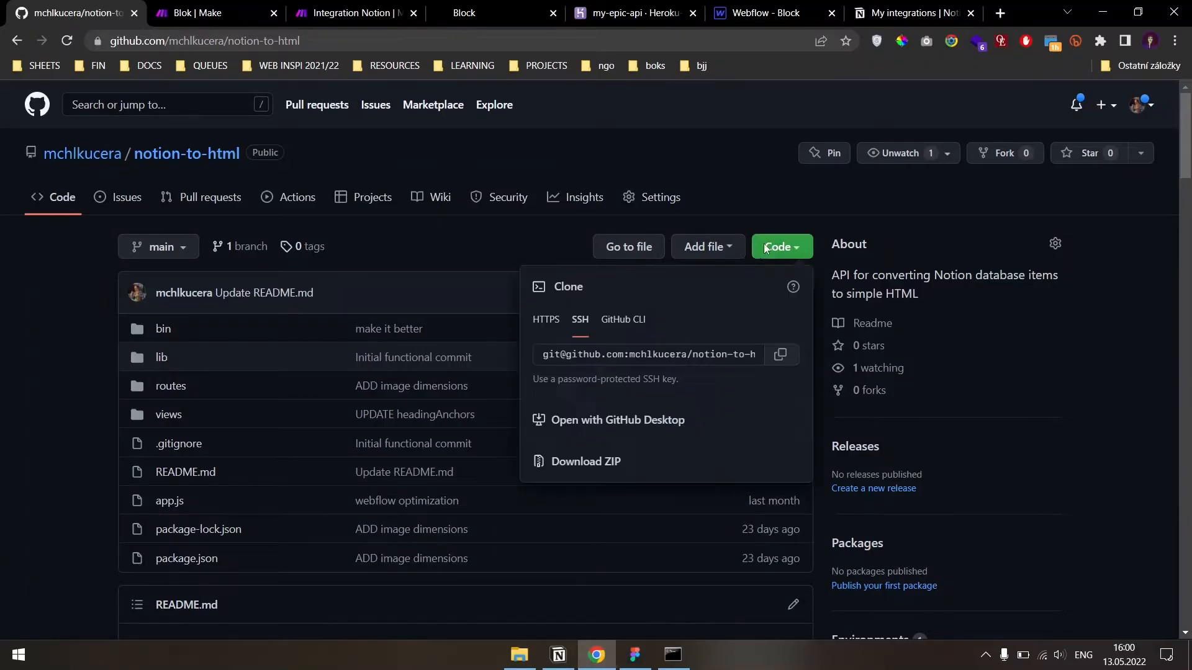
left_click(780, 354)
key("alt+Tab")
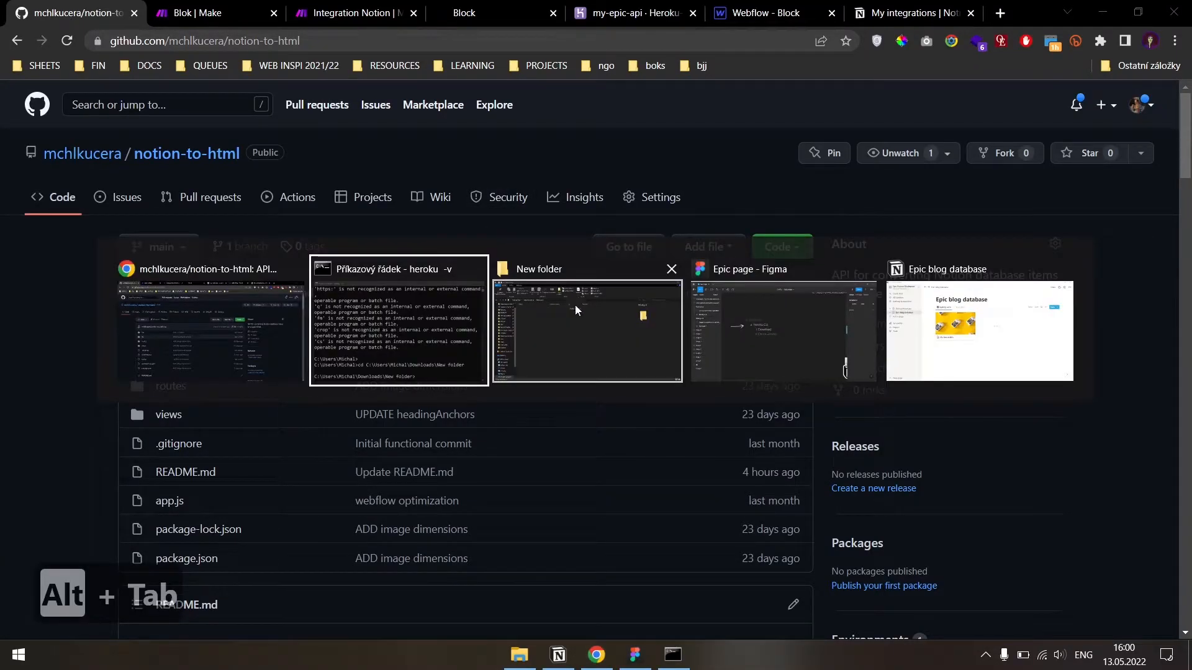
key("alt+Escape")
left_click(764, 248)
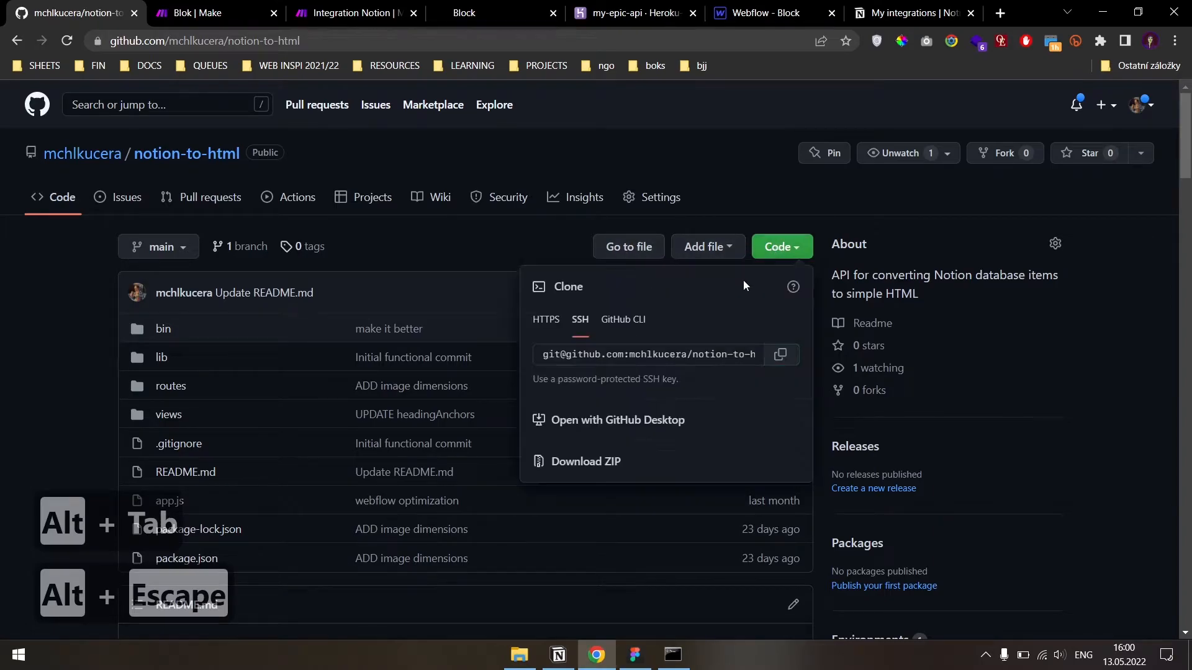
left_click(547, 319)
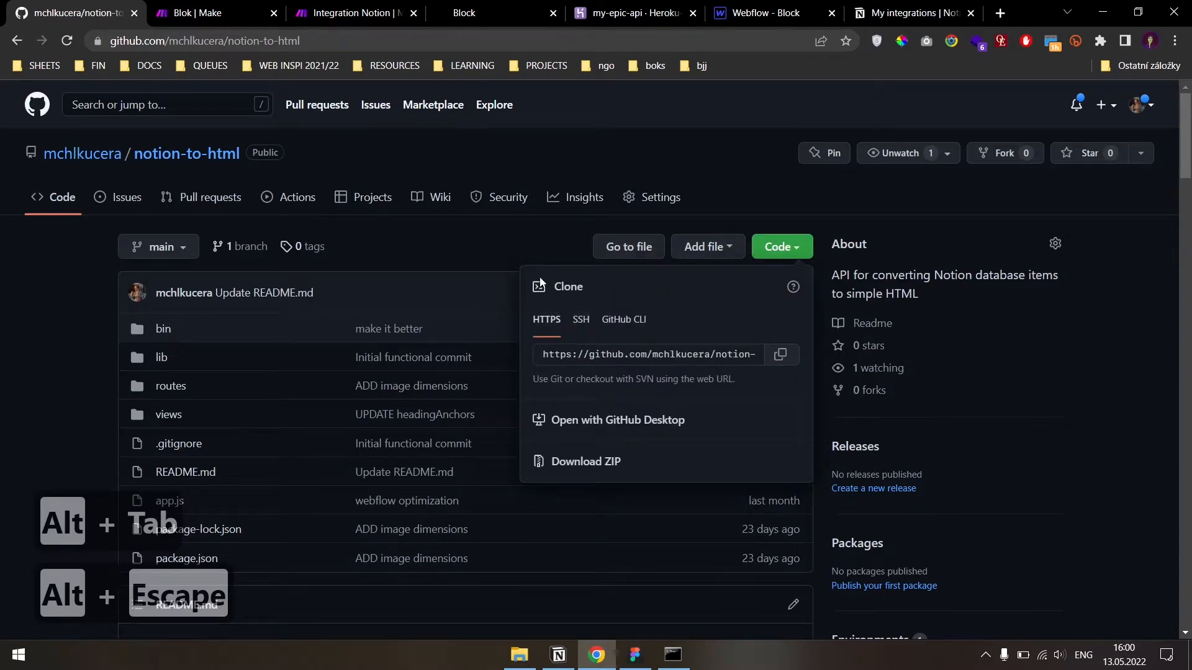
- Switch to Command Prompt and run git init to initialize a repository in New folder
key("alt+Tab")
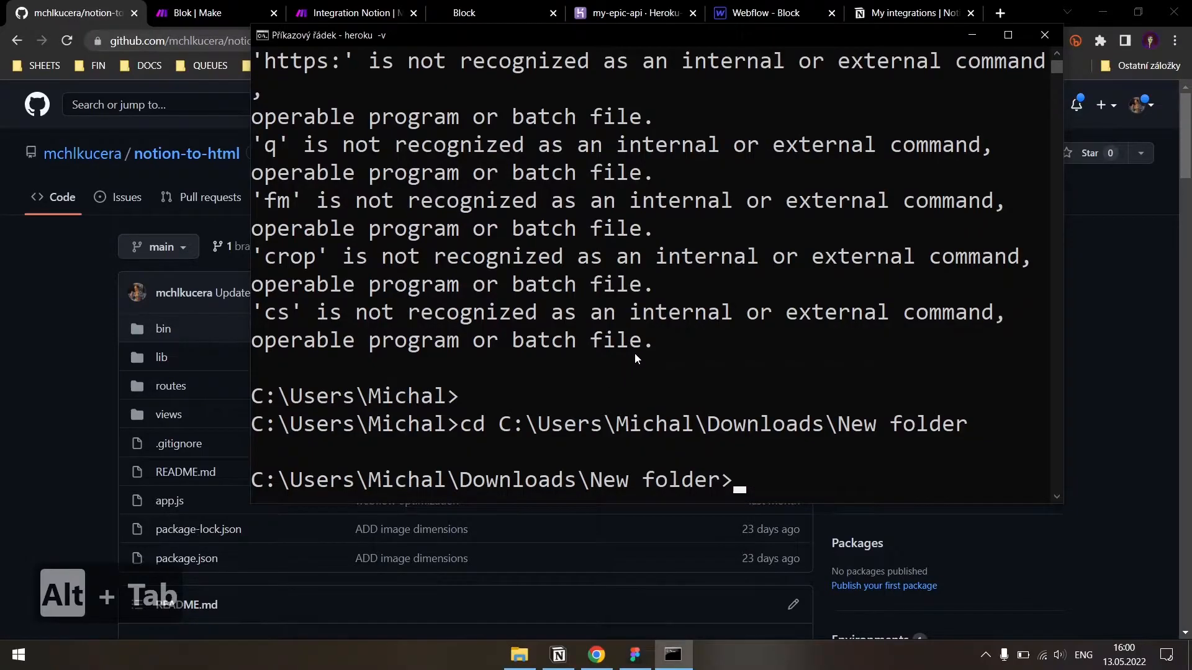
type("git init")
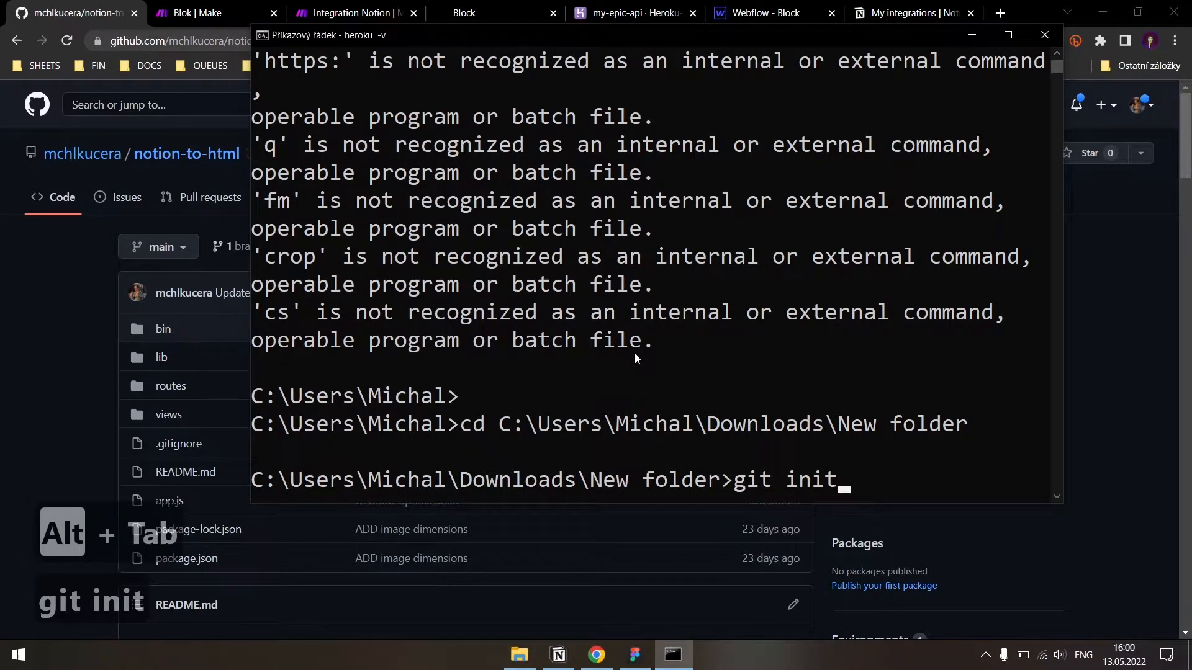
key("Return")
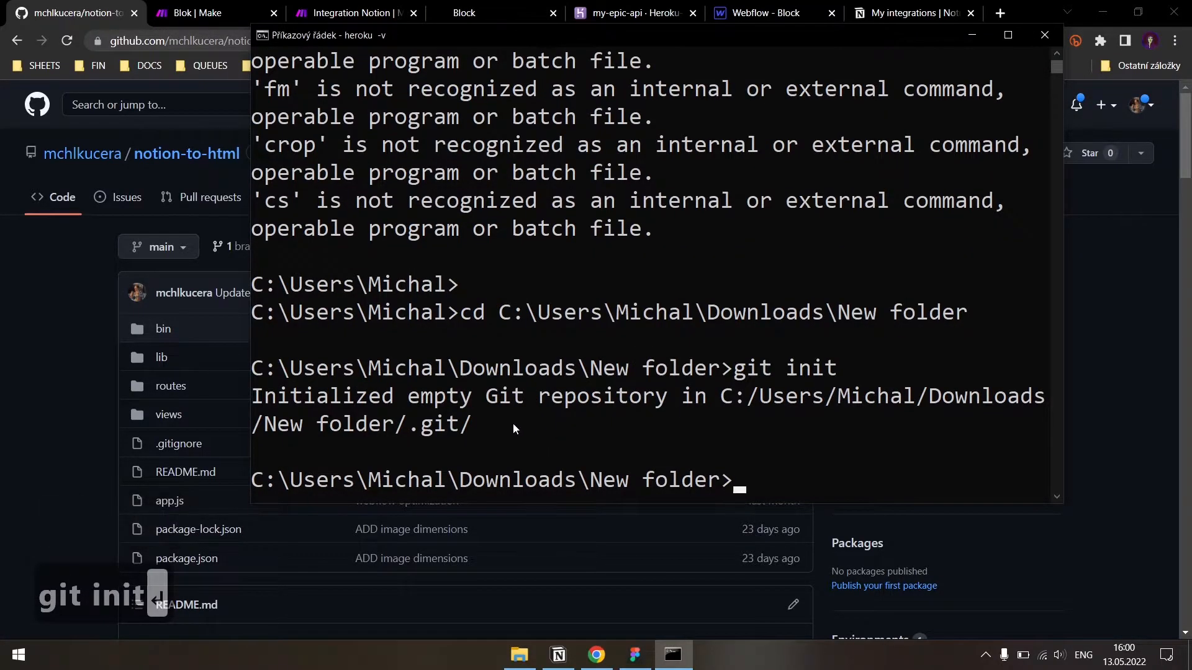
- Run git pull with the copied SSH address of the notion-to-html repository
type("git pull")
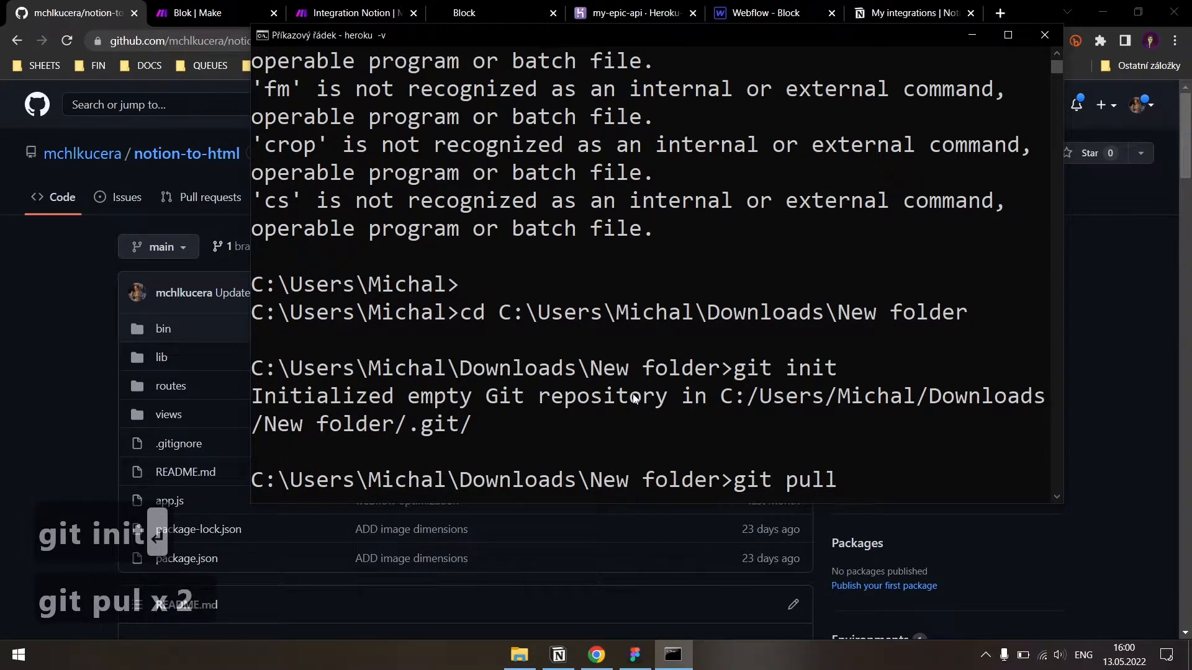
key("ctrl+v")
key("Return")
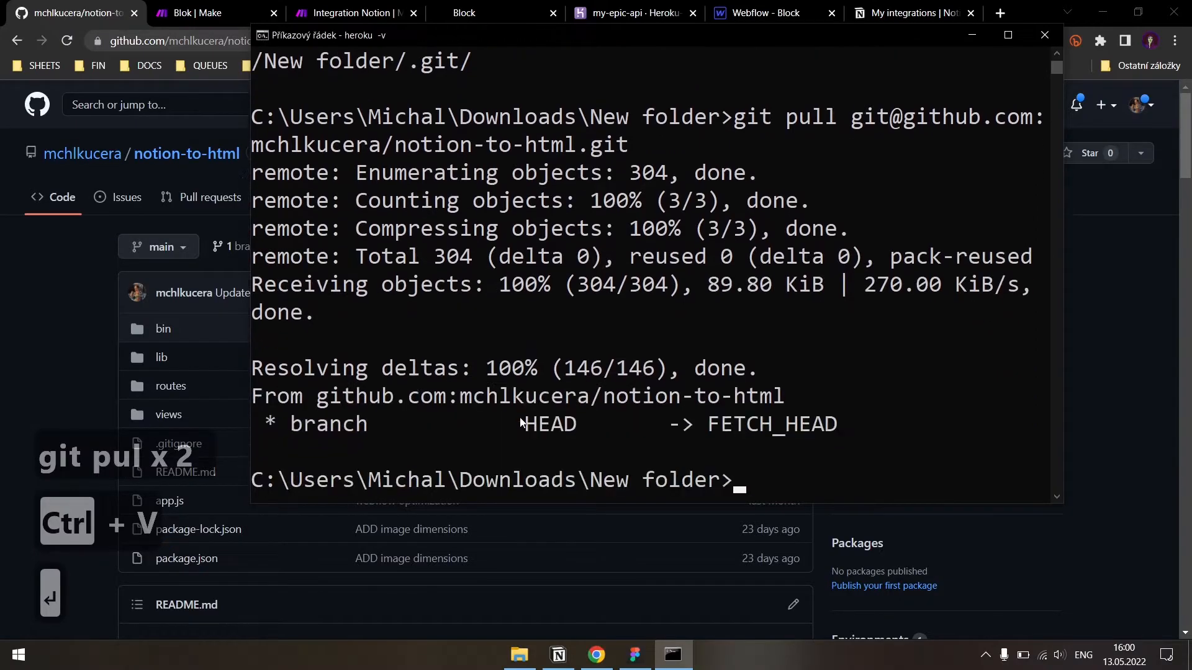
- Check the pulled files of notion-to-html in File Explorer's New folder and return to Command Prompt
left_click_drag(395, 145, 734, 145)
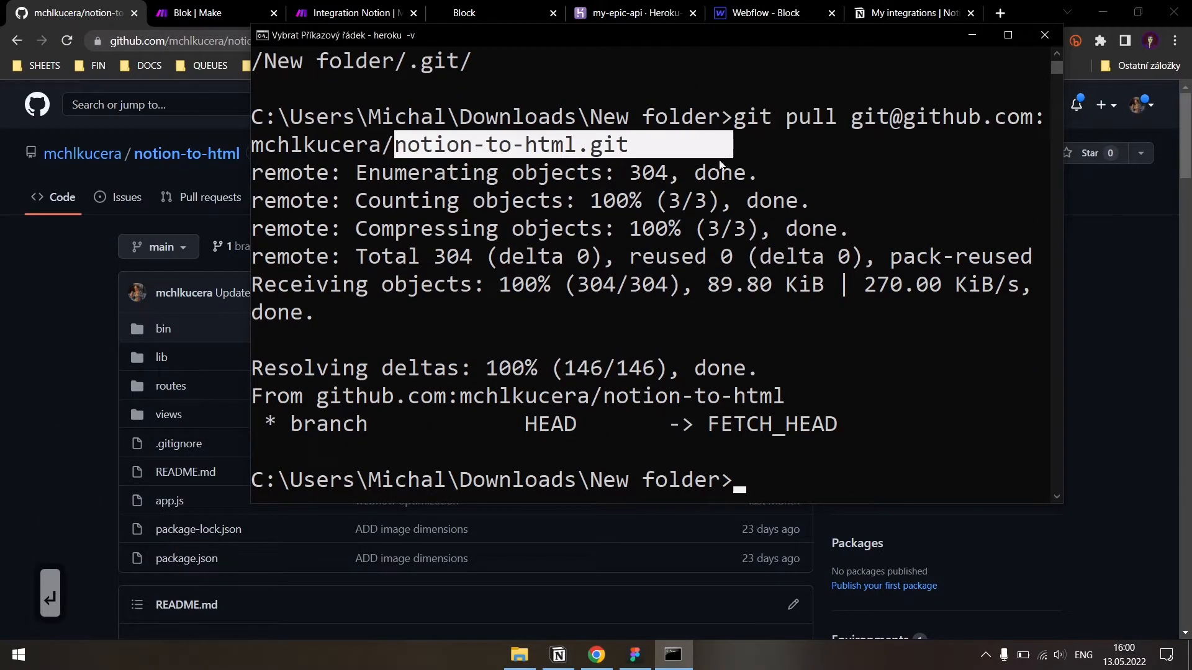
left_click(687, 201)
left_click(518, 655)
left_click_drag(326, 440, 216, 164)
left_click(181, 355)
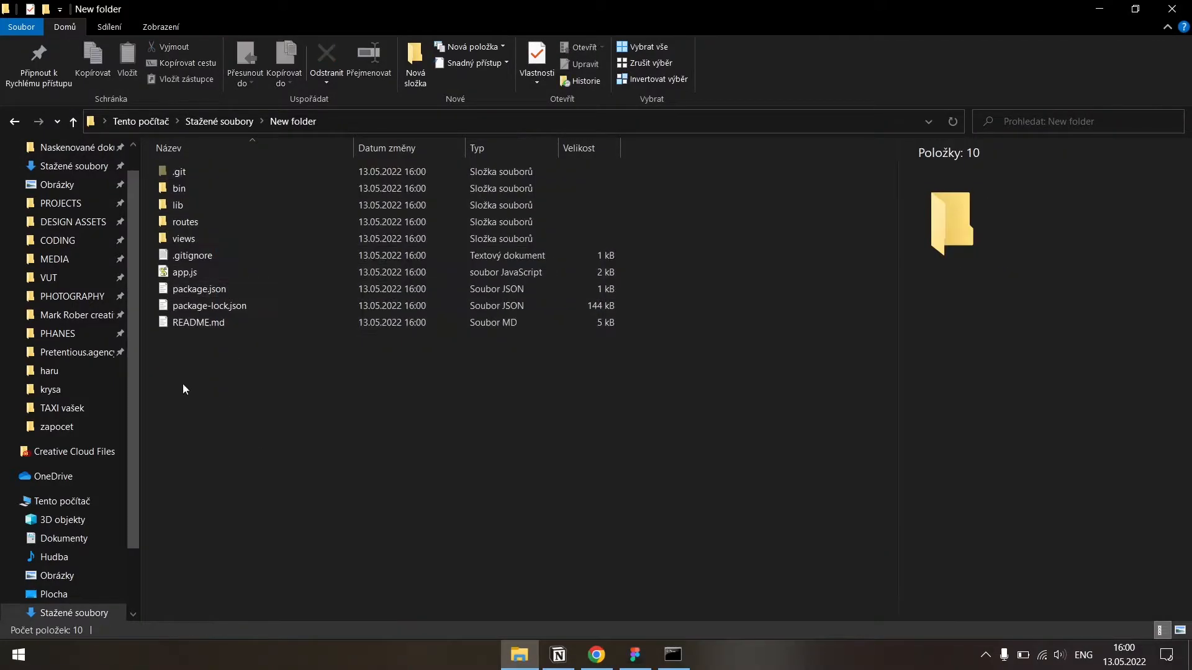
left_click(673, 655)
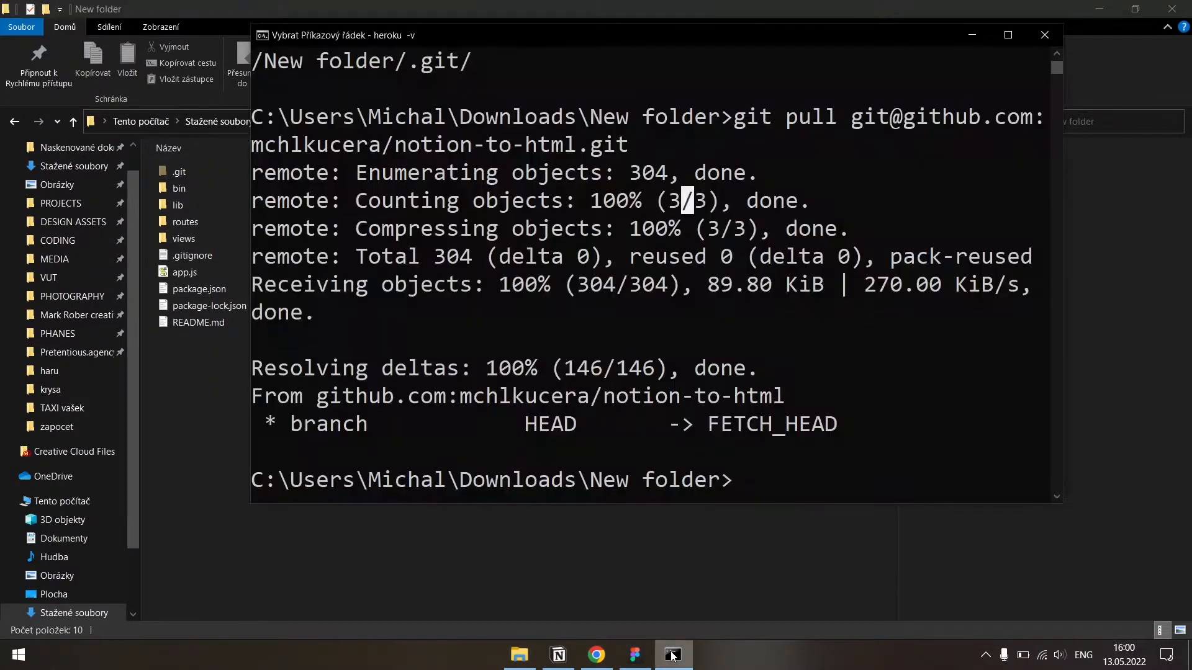
left_click(815, 459)
left_click(779, 480)
left_click_drag(737, 478, 806, 482)
left_click(805, 473)
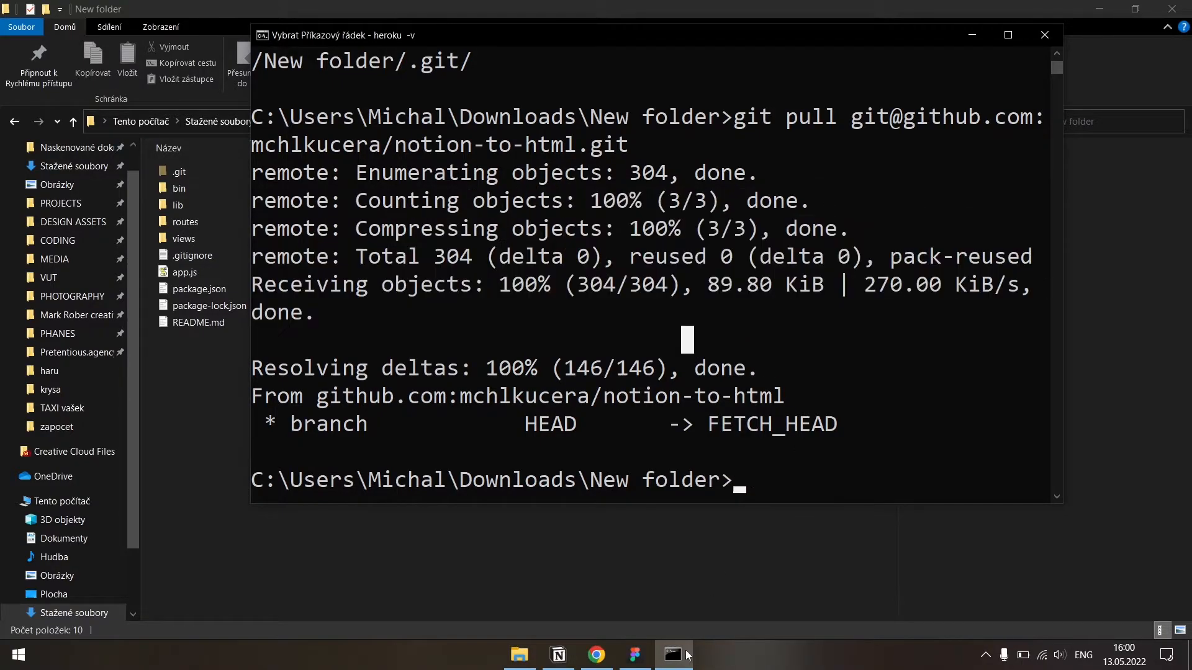
- Switch to Chrome and copy the heroku git:remote -a my-epic-api command from Heroku's Existing Git repository instructions
left_click(595, 655)
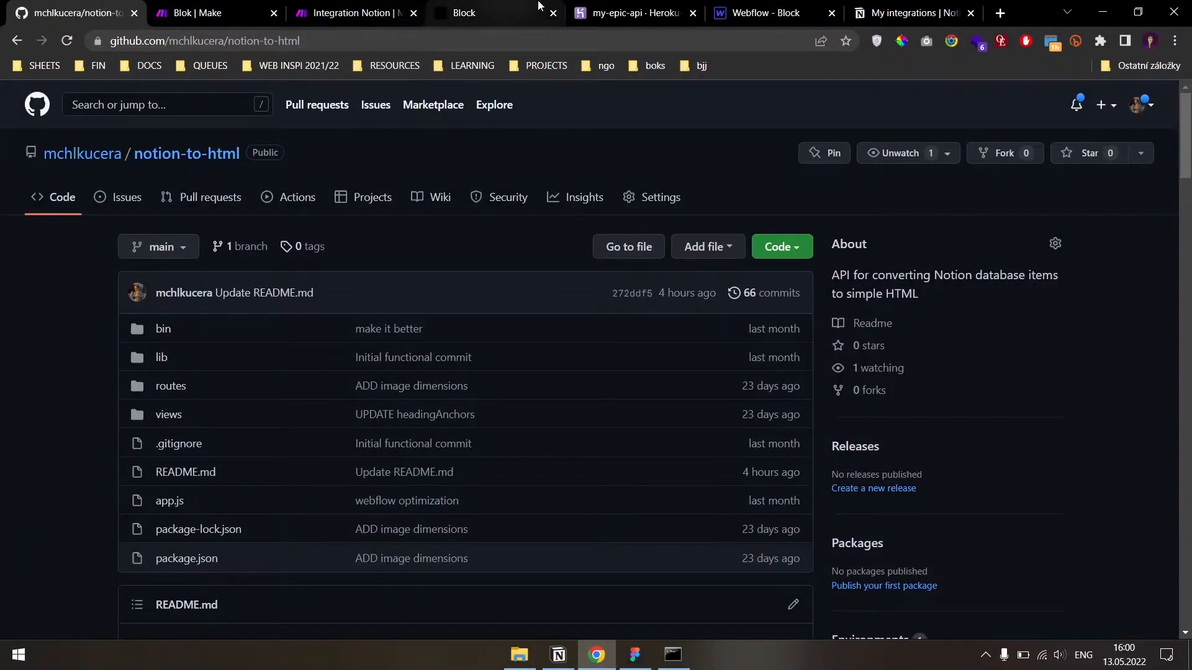
left_click(608, 20)
scroll(546, 310, "down", 3)
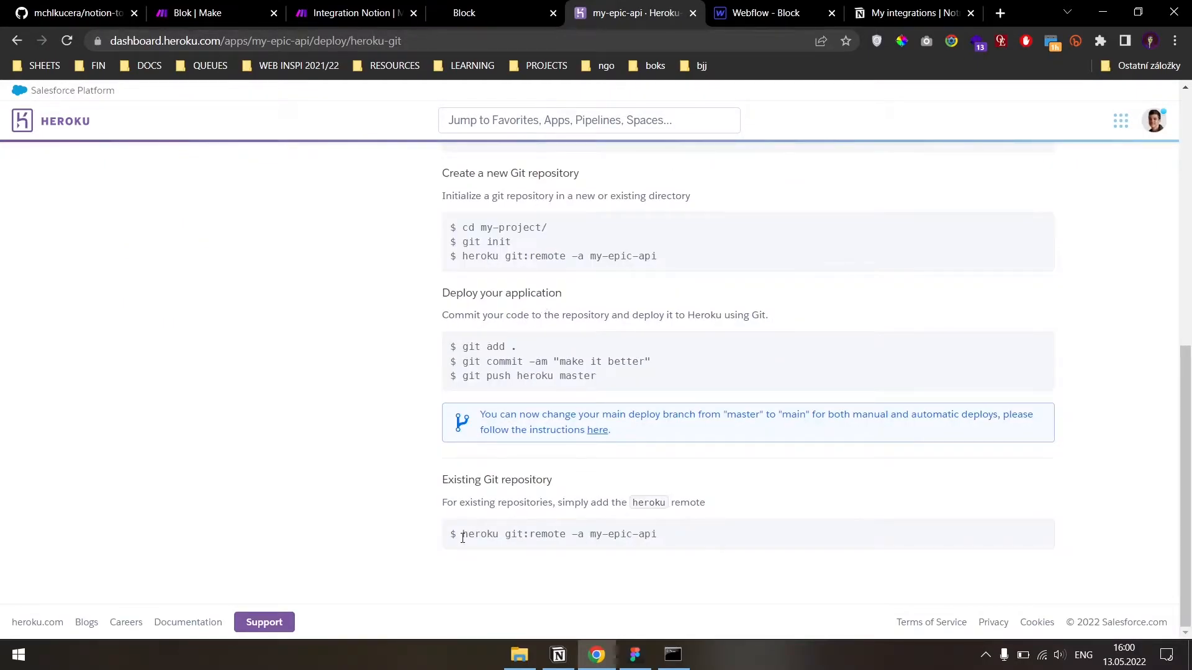
left_click_drag(440, 483, 556, 484)
left_click(556, 484)
left_click_drag(468, 532, 692, 542)
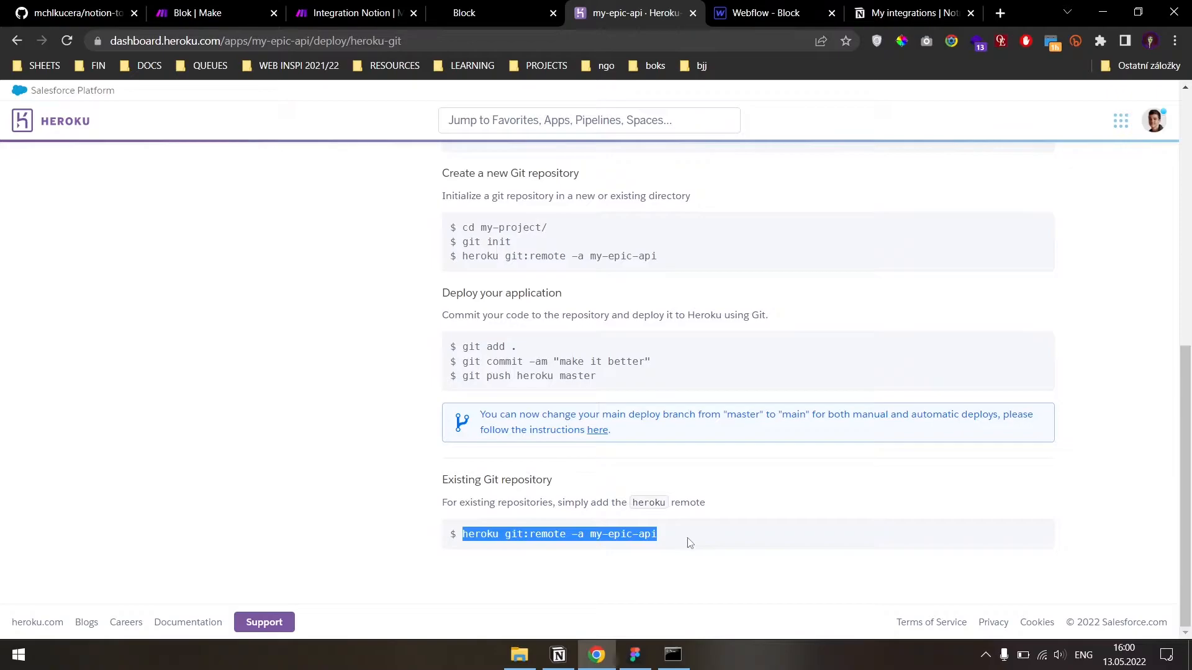
key("ctrl+c")
- Switch to Command Prompt and run heroku git:remote -a my-epic-api to add the Heroku remote
key("alt+Tab")
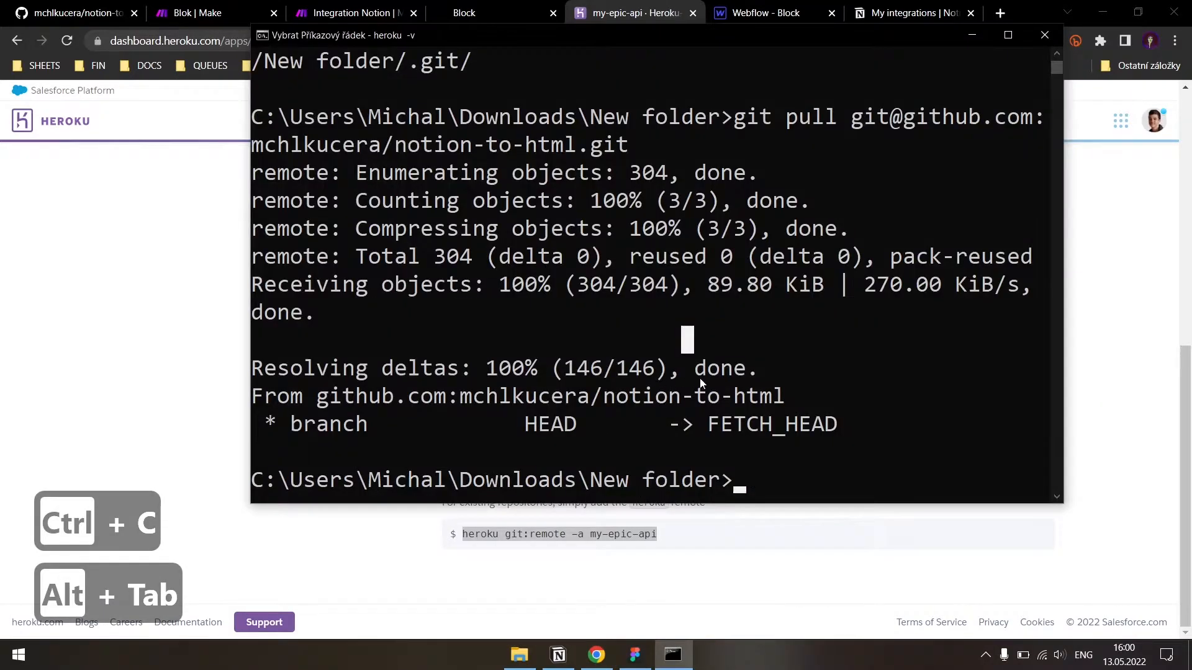
key("ctrl+v")
key("Return")
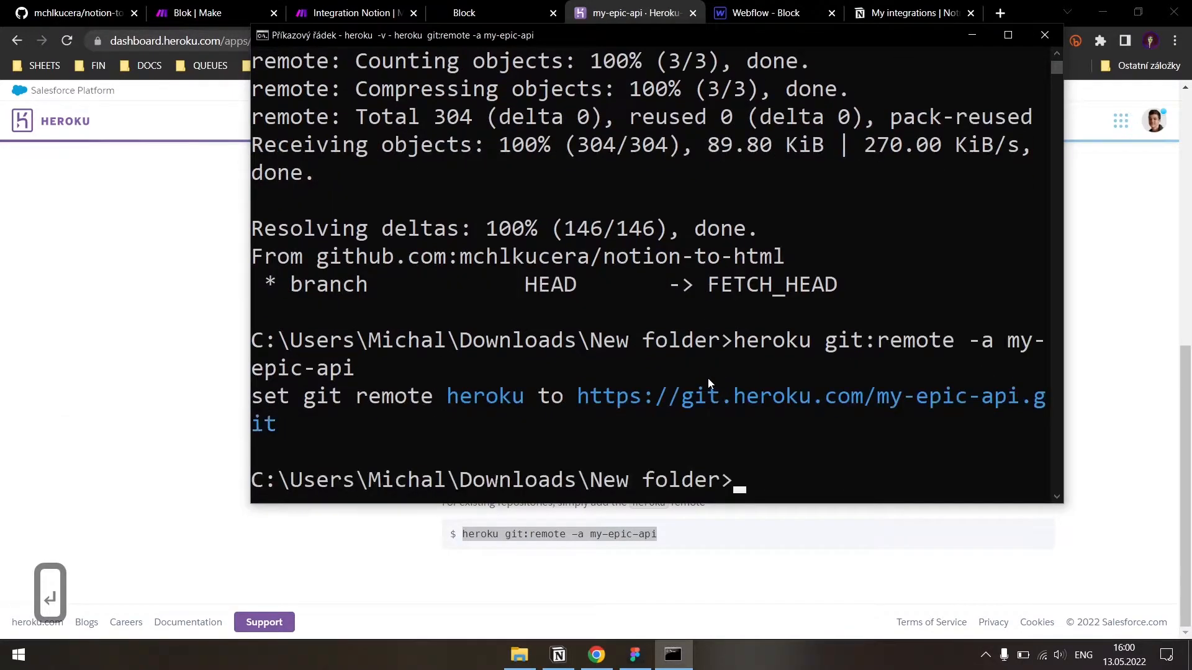
- Run git push heroku in the New folder directory to deploy the pulled code to the Heroku app
type("git u")
key("BackSpace")
type("push ")
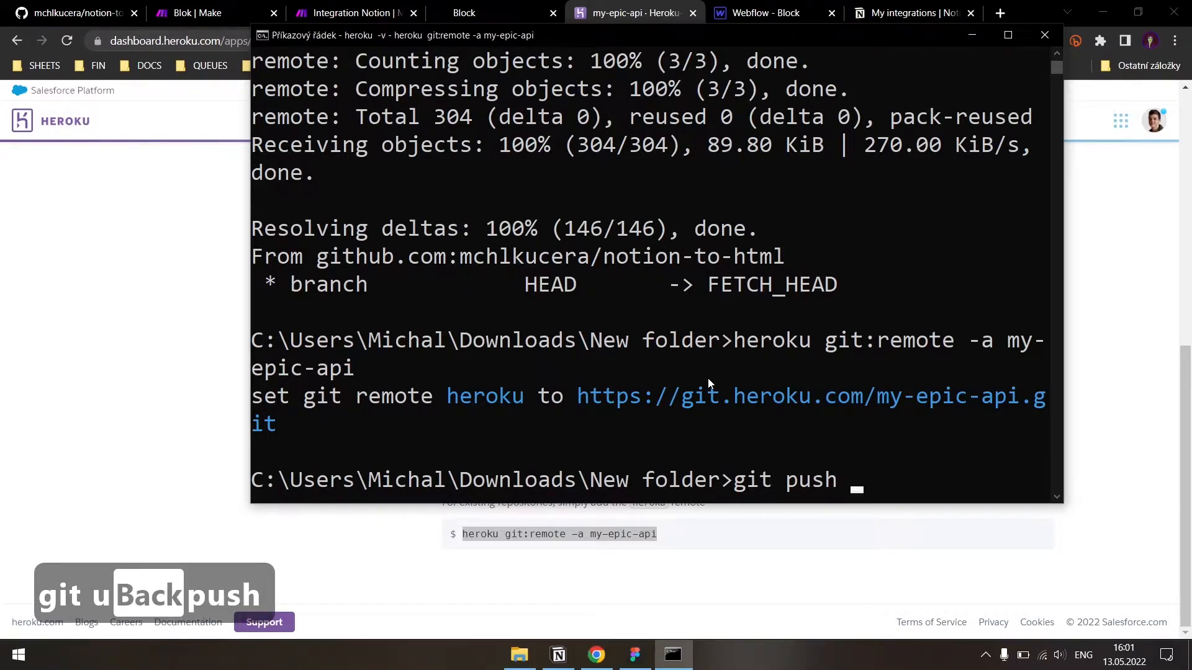
type("heroku")
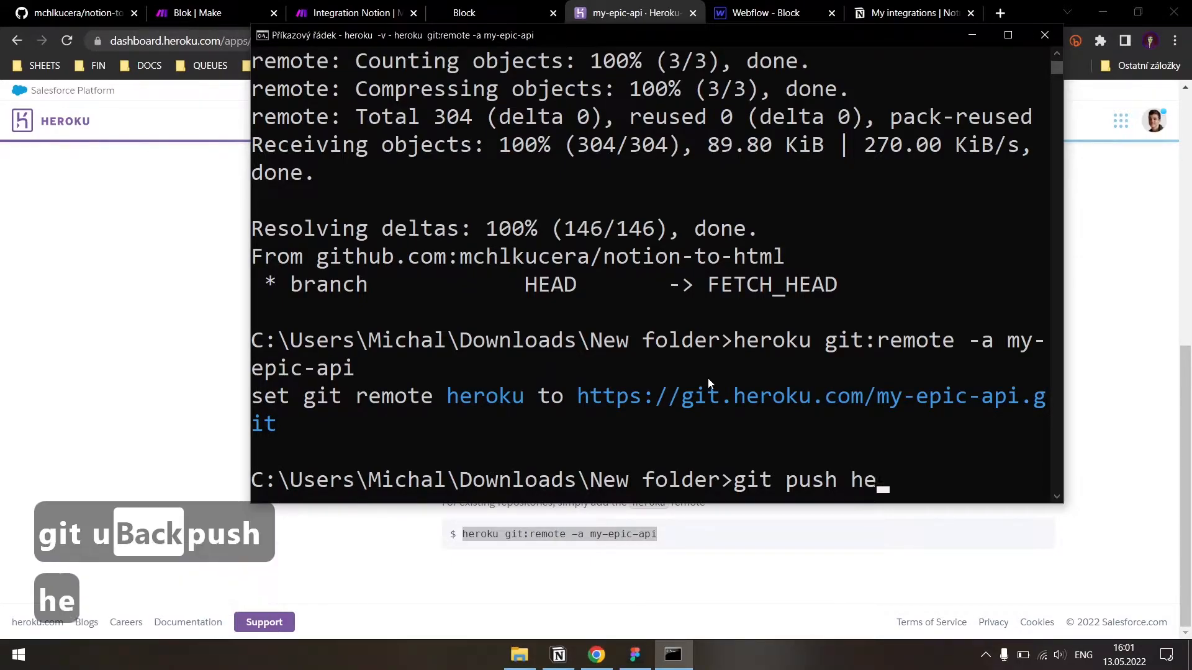
key("Return")
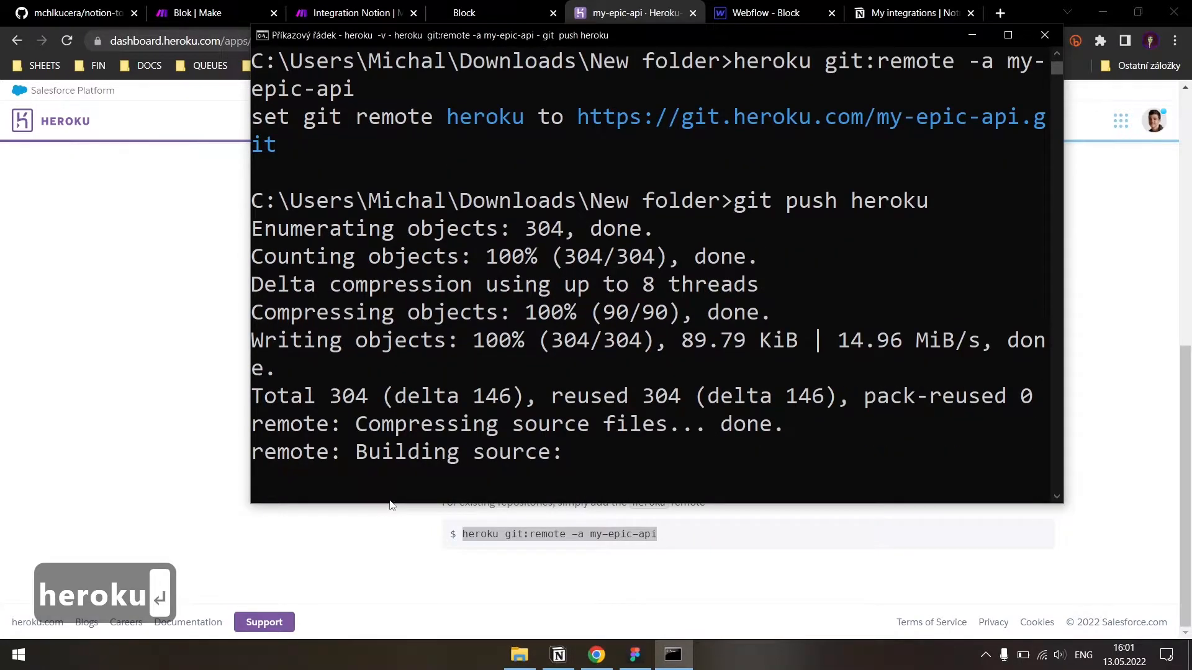
left_click_drag(390, 501, 390, 505)
left_click(416, 436)
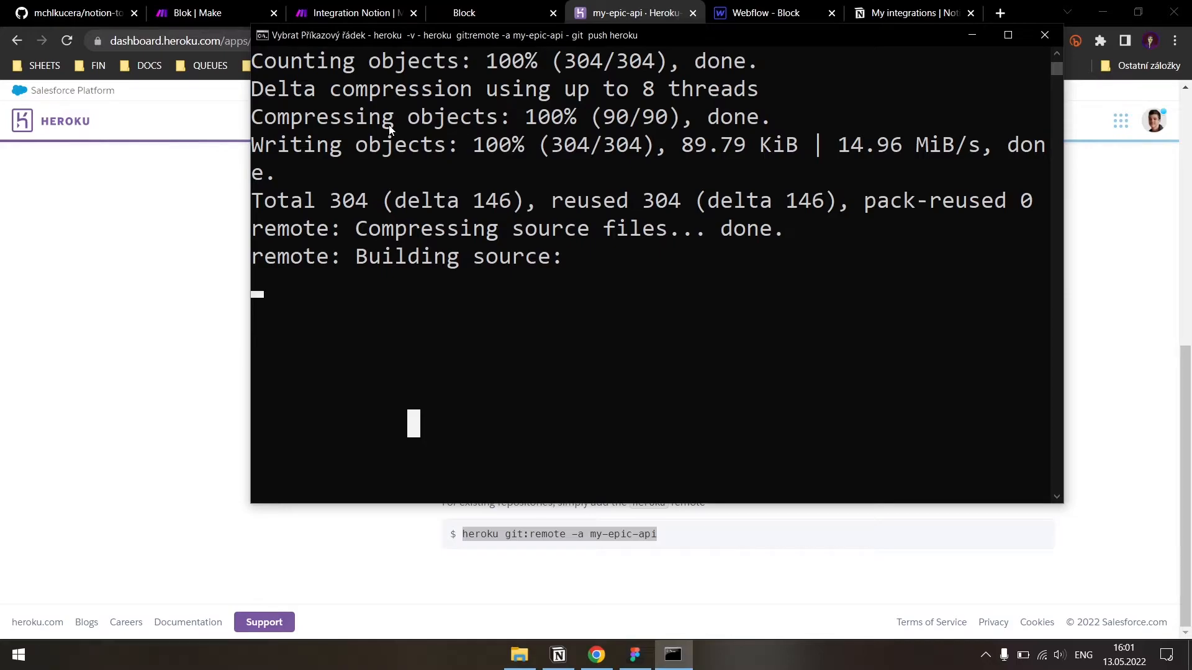
- Switch to Chrome, check the build status in my-epic-api's latest activity, and reload my-epic-api.herokuapp.com to read its response
key("alt+Tab")
key("alt+Escape")
key("alt+Tab")
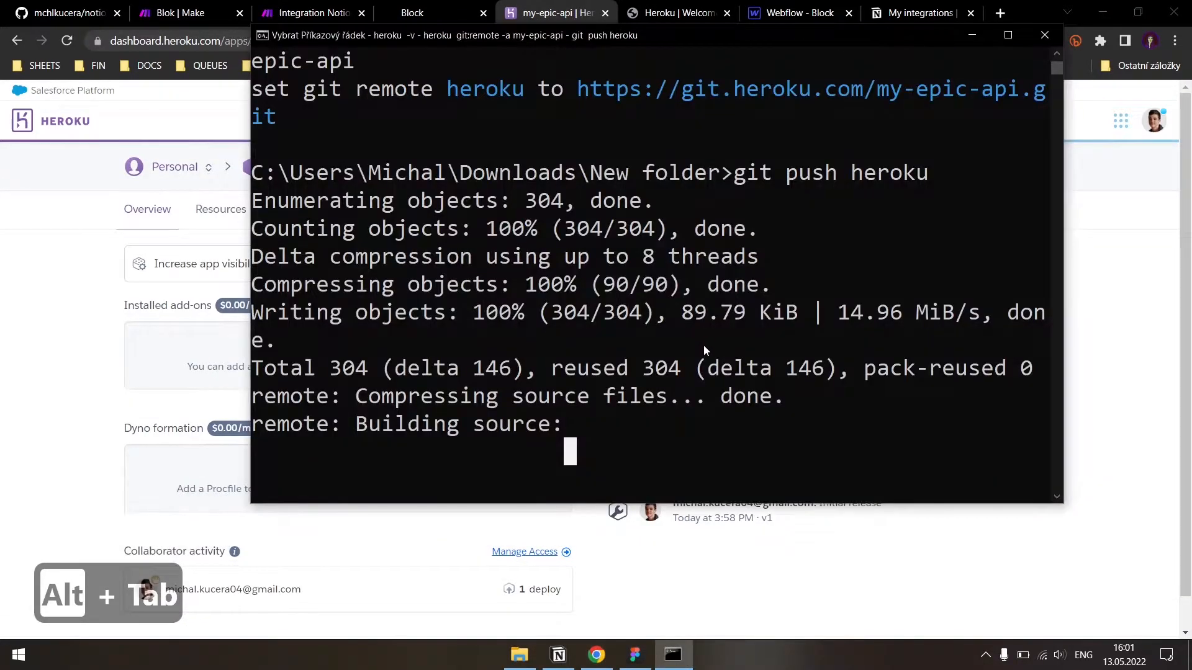
key("alt+Tab")
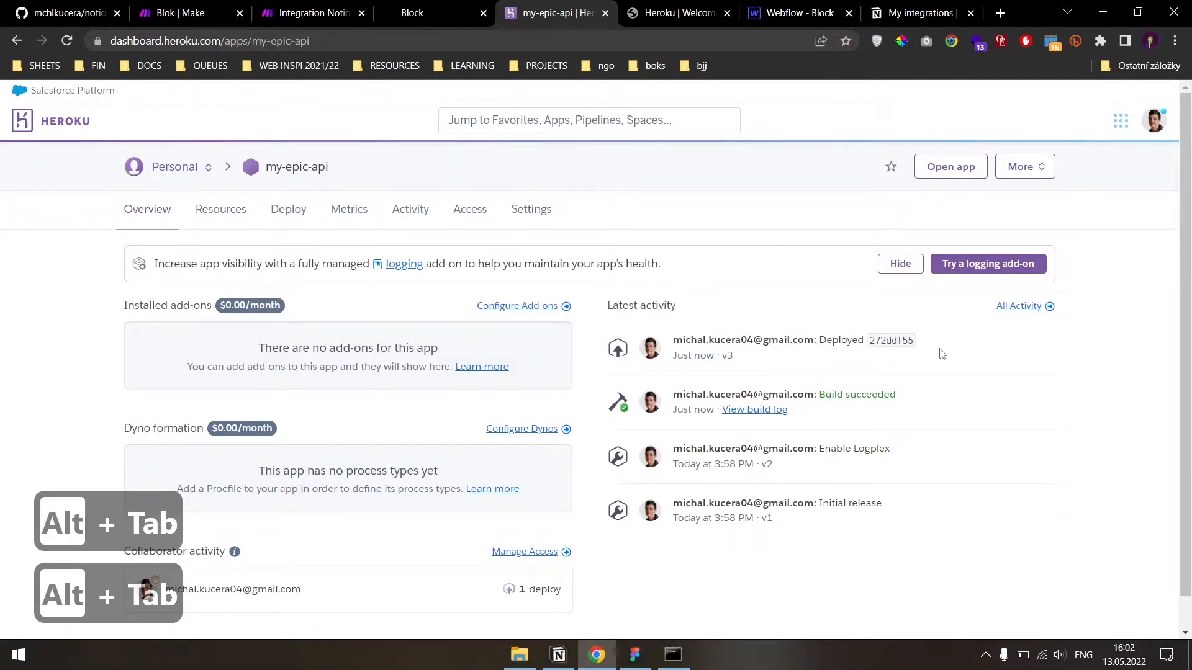
left_click_drag(820, 395, 946, 393)
left_click(707, 5)
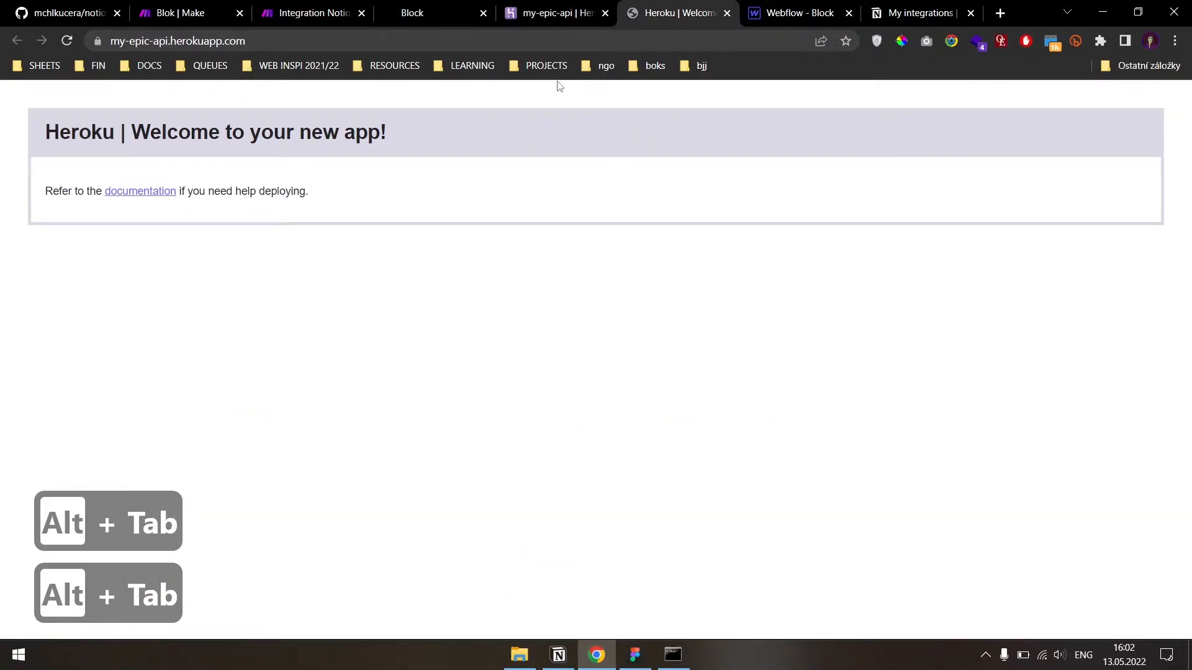
key("F5")
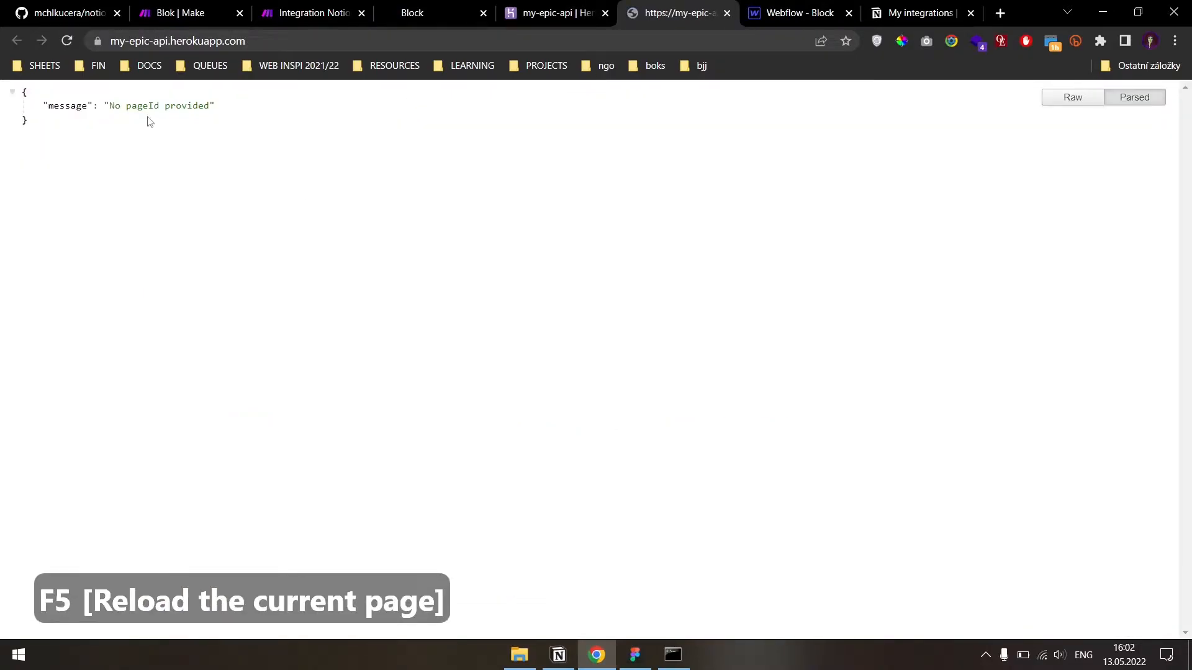
left_click_drag(61, 107, 245, 118)
left_click(123, 117)
- Switch to Figma and shift the masked outline text up so the arrow points at "Upload to Heroku"
left_click(634, 655)
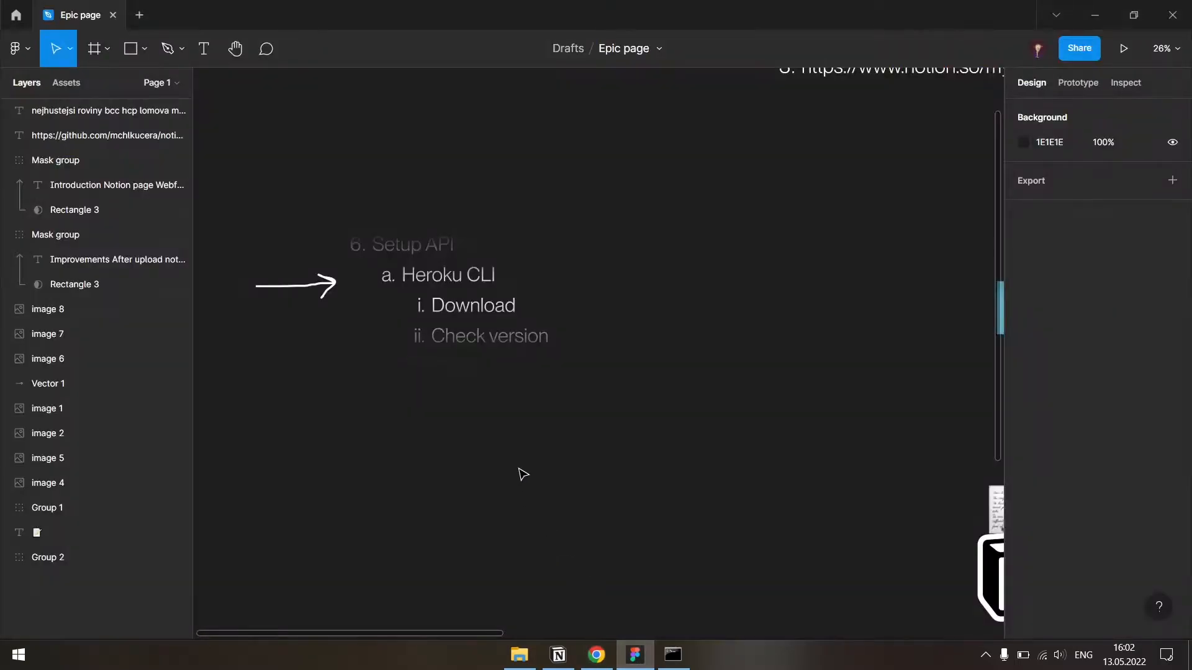
left_click(549, 339)
left_click_drag(639, 411, 641, 301)
left_click(764, 430)
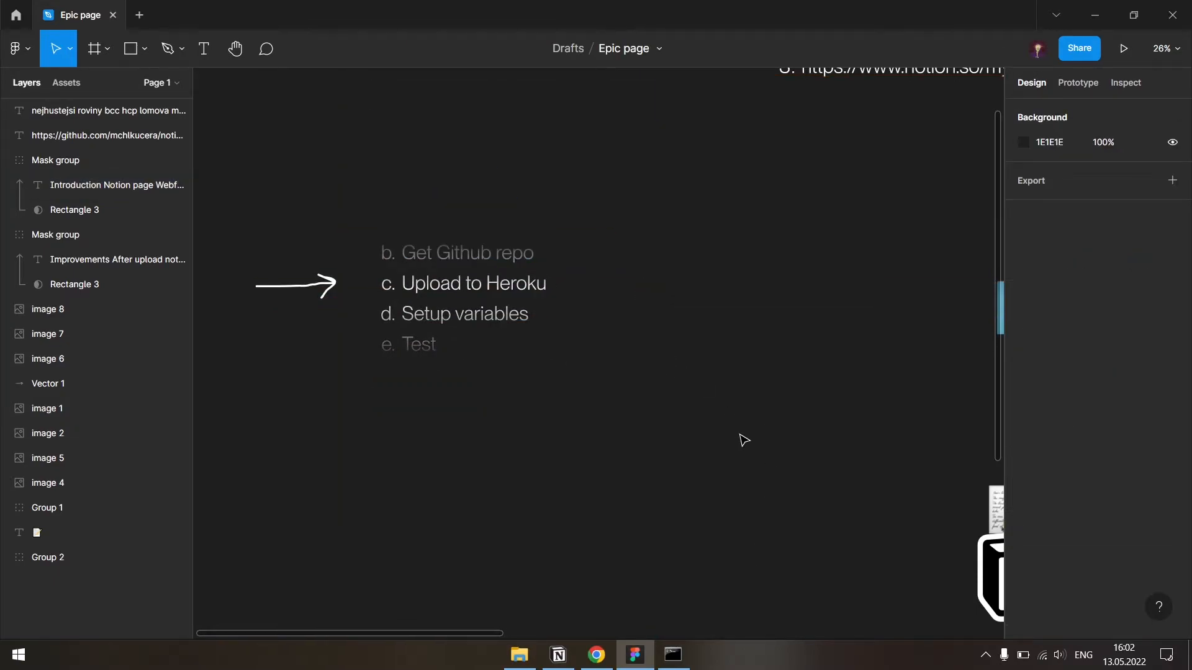
- Switch to Notion, open My first article from the Epic blog database, and copy the link to its page
left_click(558, 655)
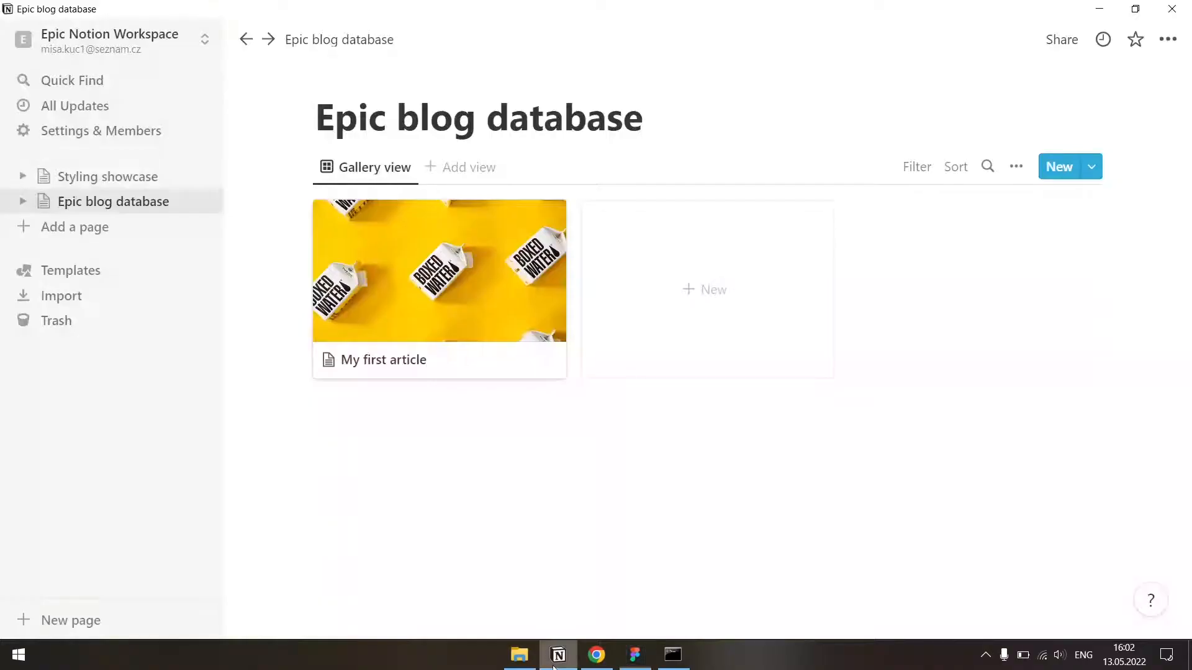
left_click(463, 287)
left_click(1023, 107)
key("Escape")
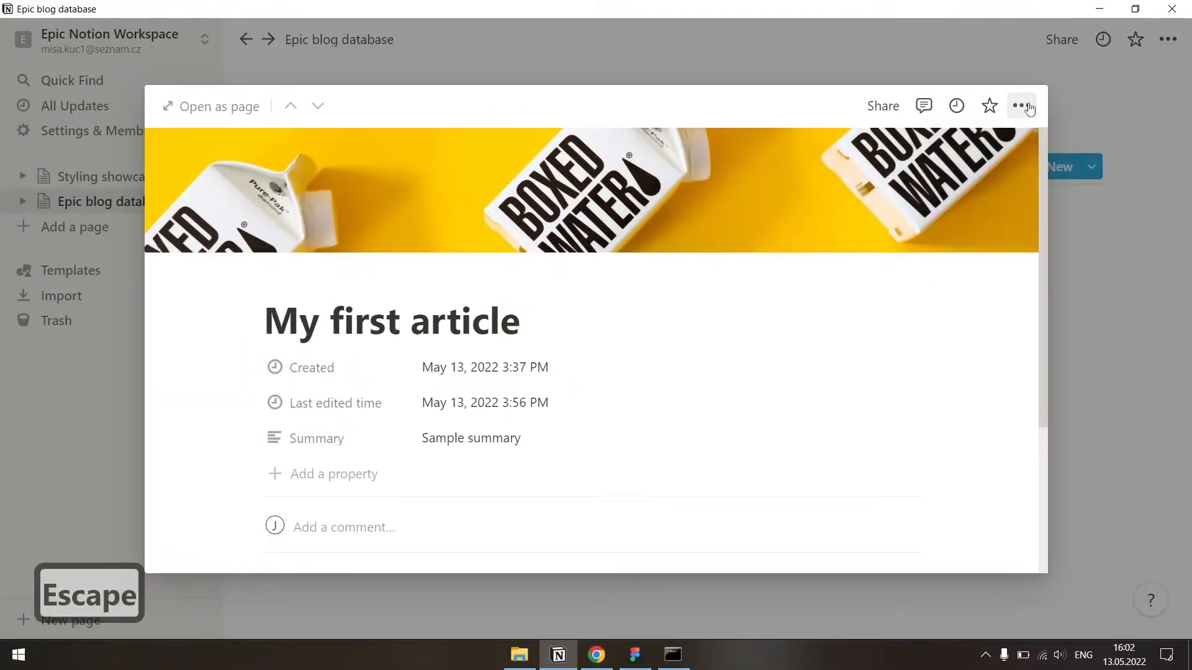
key("ctrl+l")
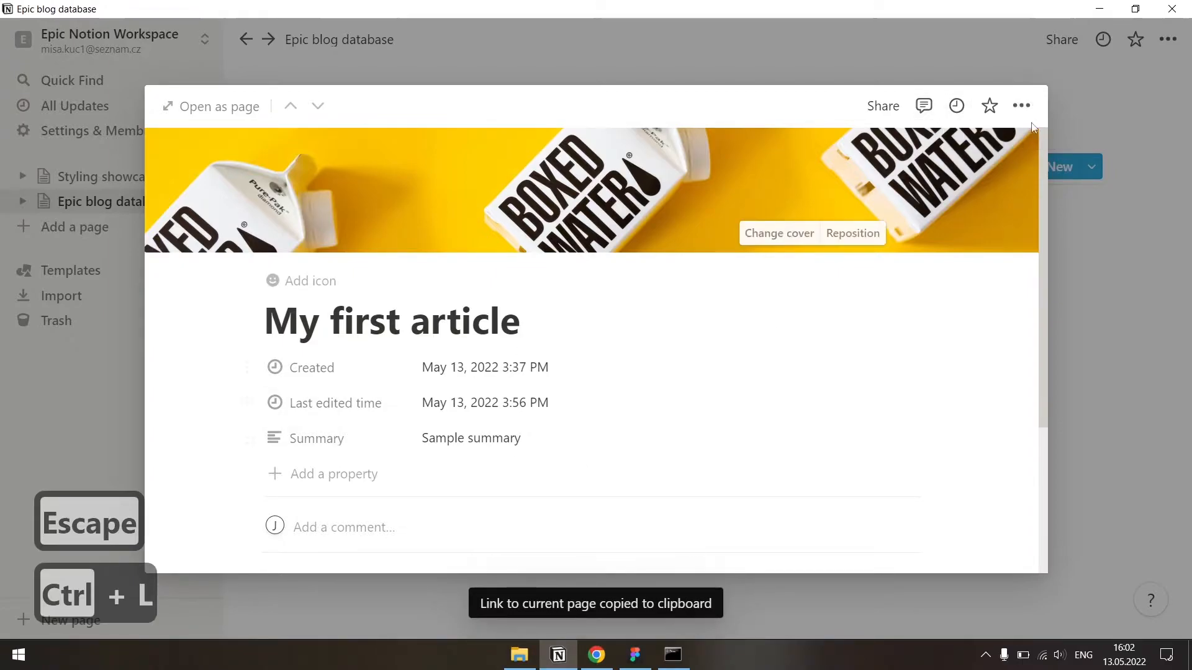
left_click(1022, 106)
- Switch to Figma and paste the copied article link as a new text object below the list of three URLs
left_click(635, 655)
left_click_drag(753, 373, 585, 398)
scroll(585, 399, "down", 1)
key("t")
left_click(598, 234)
key("ctrl+v")
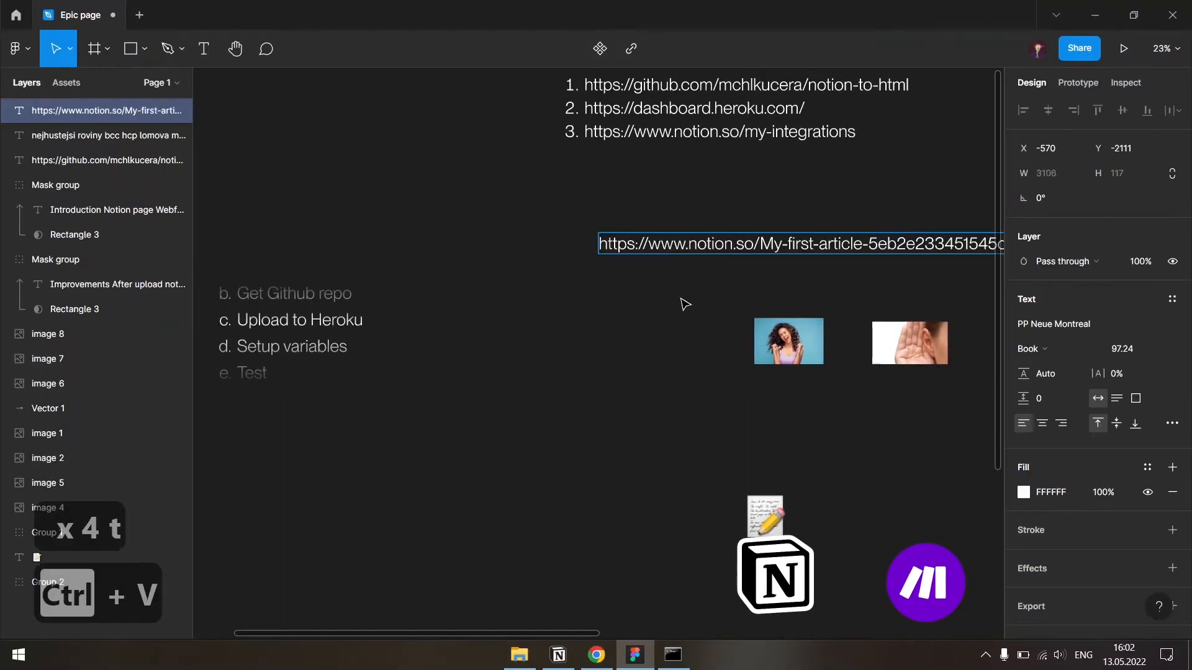
key("Escape")
key("Escape")
key("Escape")
key("Escape")
key("Escape")
key("Escape")
key("Escape")
key("Escape")
key("Escape")
key("Escape")
key("Escape")
key("Escape")
key("Escape")
key("Escape")
key("Escape")
key("Escape")
key("Escape")
key("Escape")
key("Escape")
key("Escape")
scroll(426, 283, "right", 5)
scroll(500, 333, "up", 1)
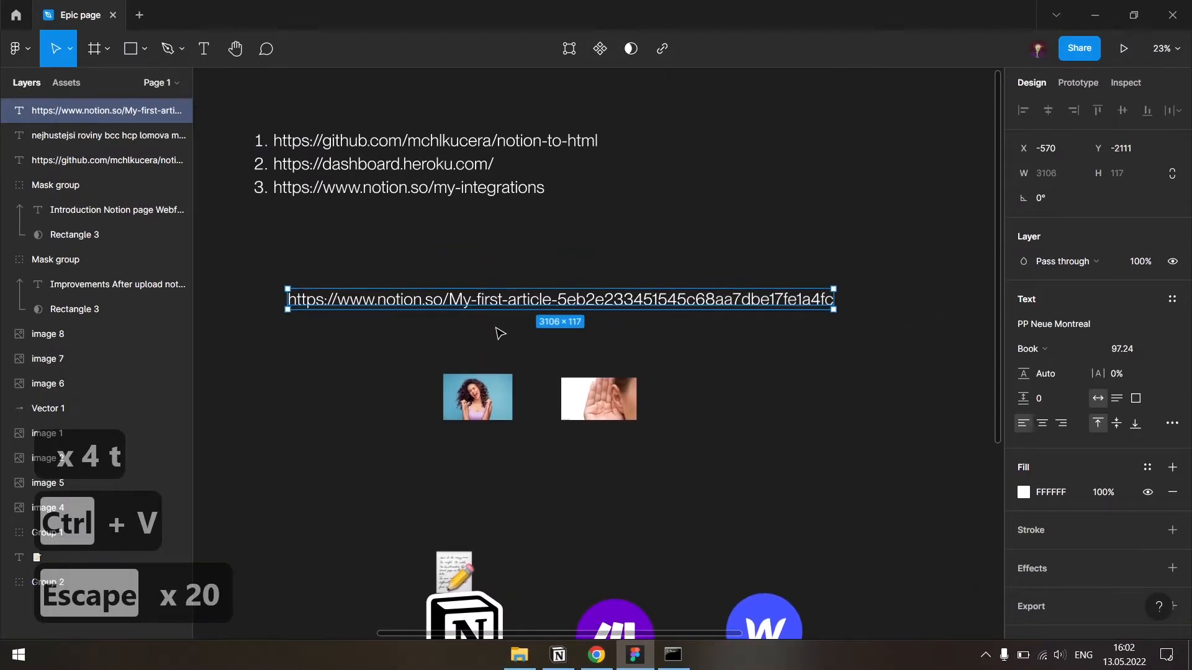
- Cut the page ID from the end of the pasted My-first-article link
key("t")
double_click(586, 298)
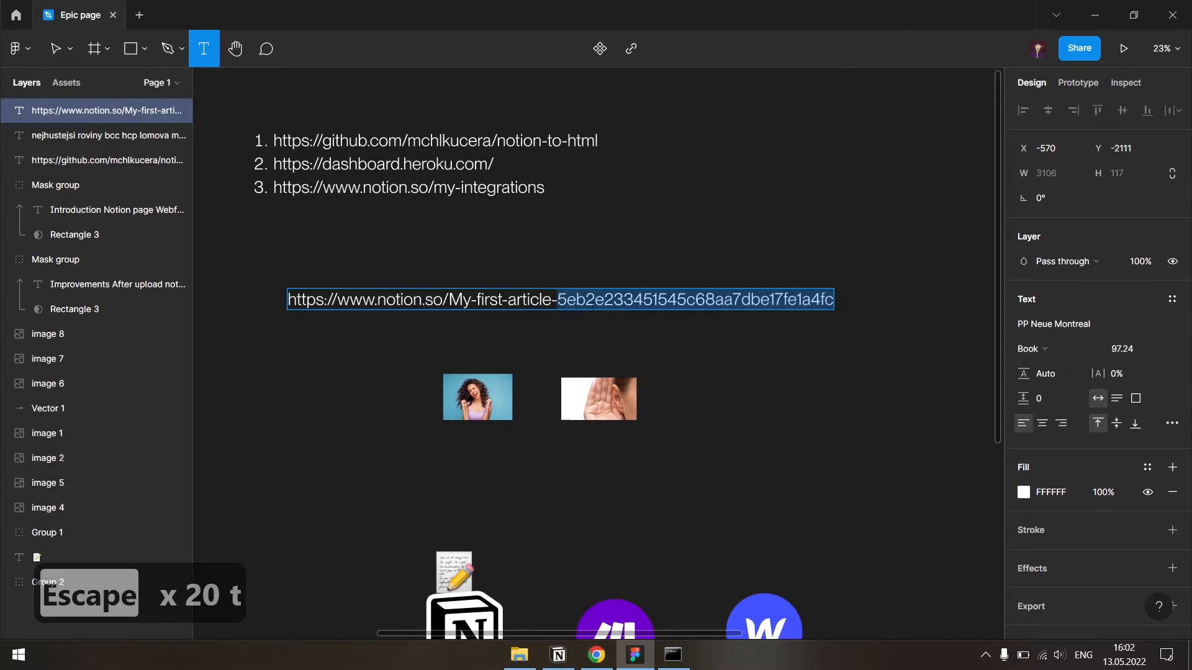
key("ctrl+x")
key("Escape")
key("Escape")
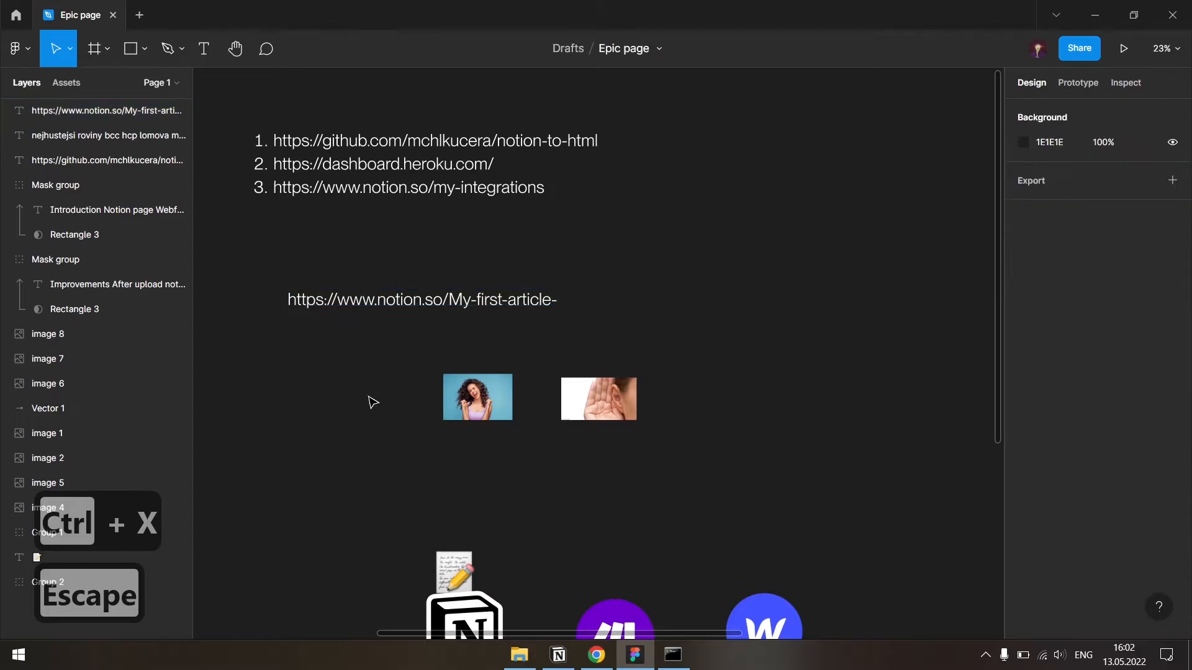
scroll(561, 420, "left", 5)
- Switch to Chrome, load my-epic-api.herokuapp.com with a slash and the cut page ID appended, and enlarge the response to read it
left_click(596, 655)
left_click(268, 40)
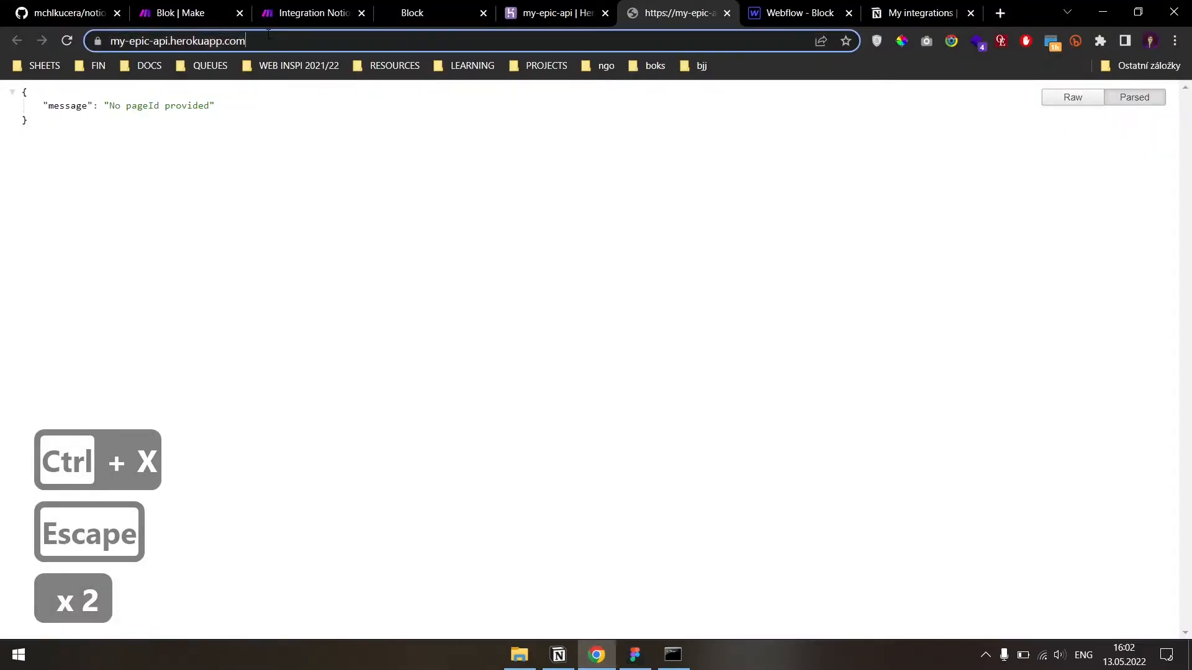
key("End")
type("/")
key("ctrl+v")
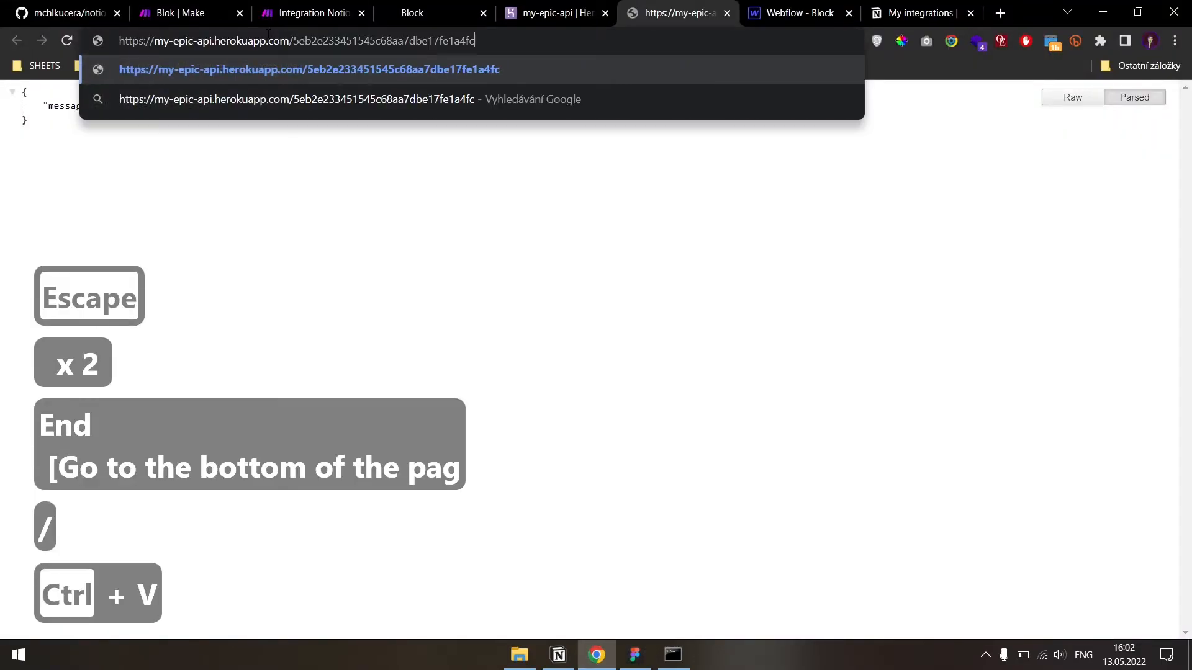
key("Return")
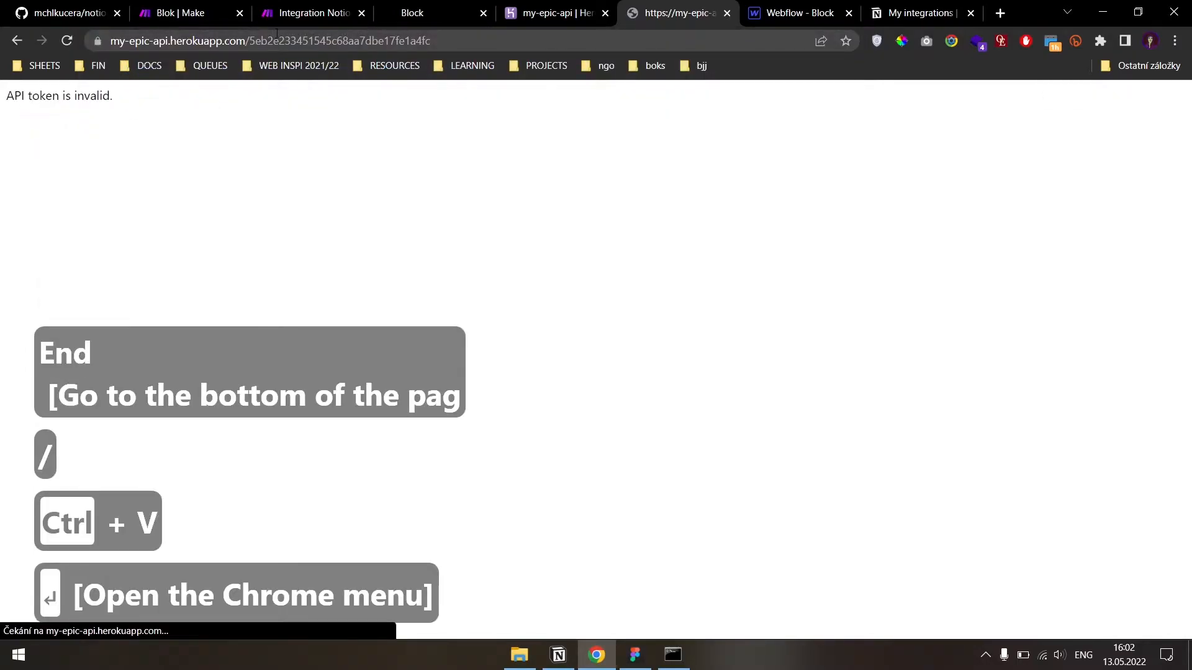
left_click_drag(112, 40, 327, 168)
left_click(286, 42)
left_click(287, 197)
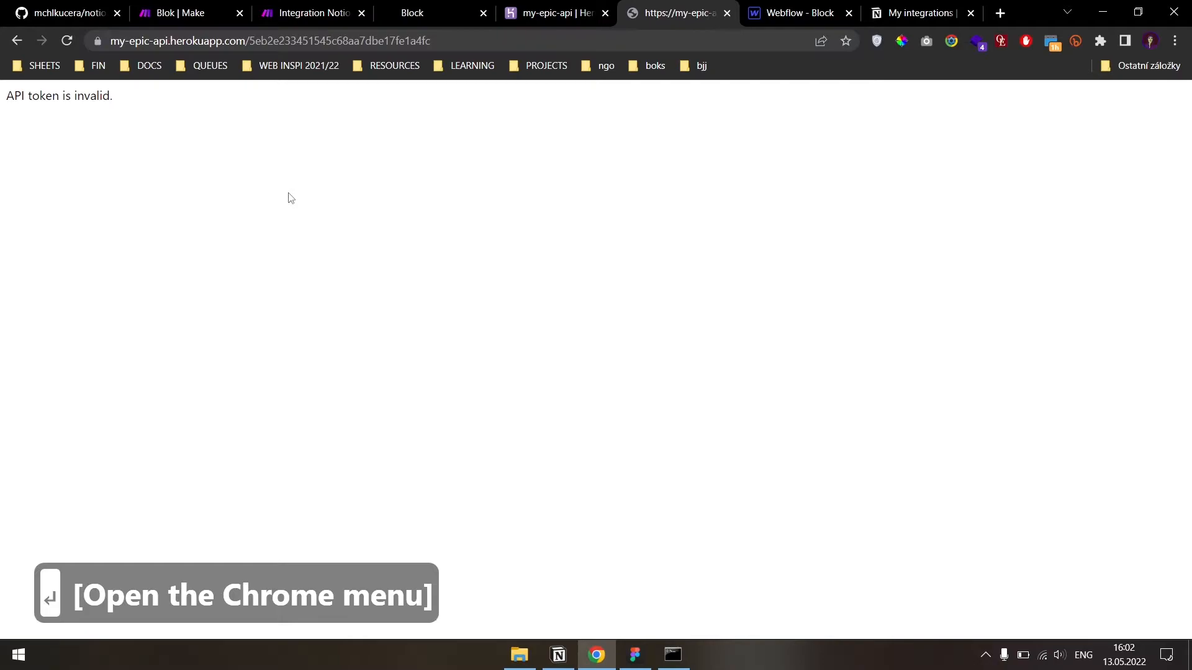
scroll(23, 98, "up", 7)
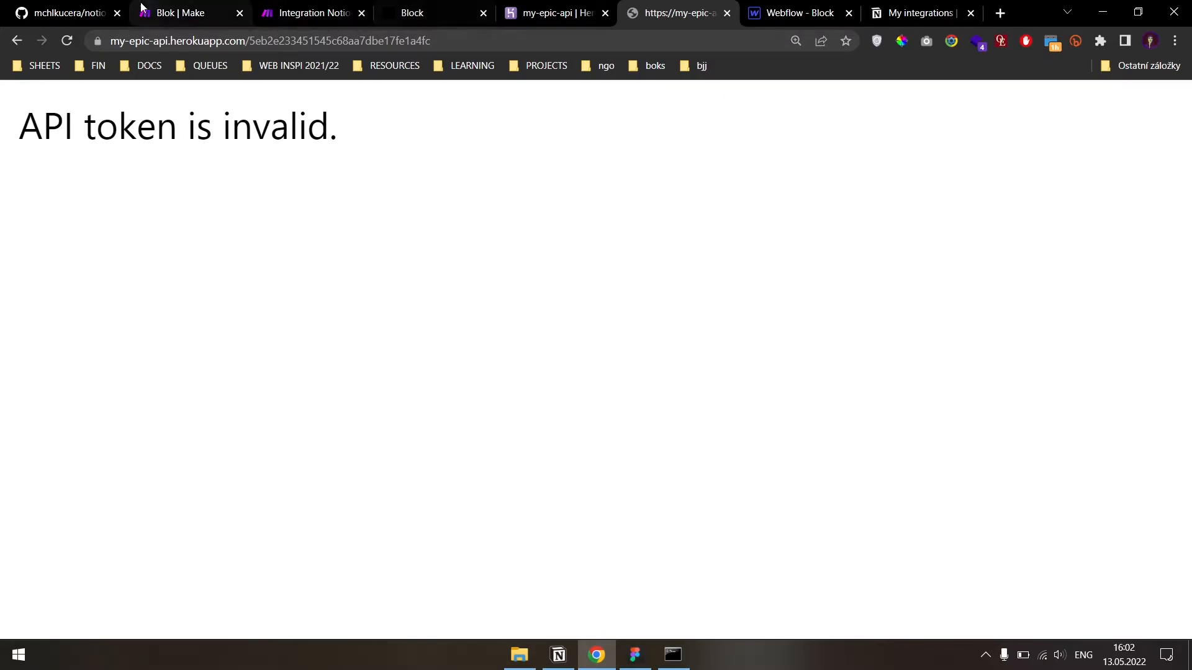
- Open "How to make a Notion to Webflow blog" on the Block site and jump to "Setting up the Notion to HTML API"
left_click(431, 8)
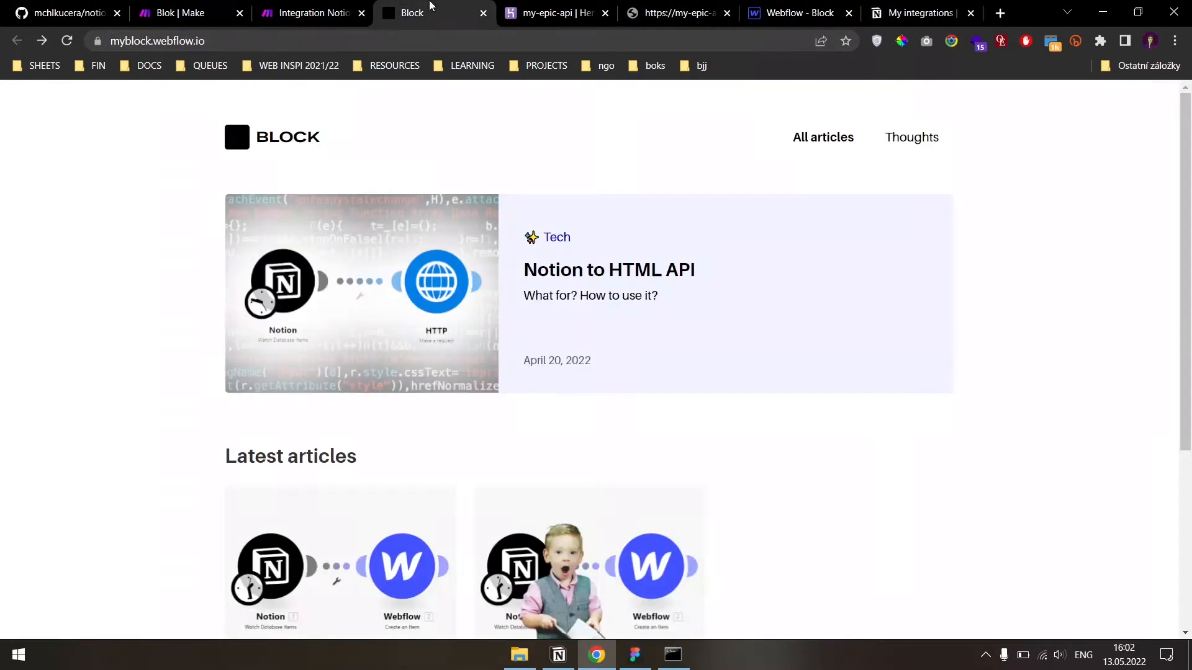
scroll(519, 320, "down", 4)
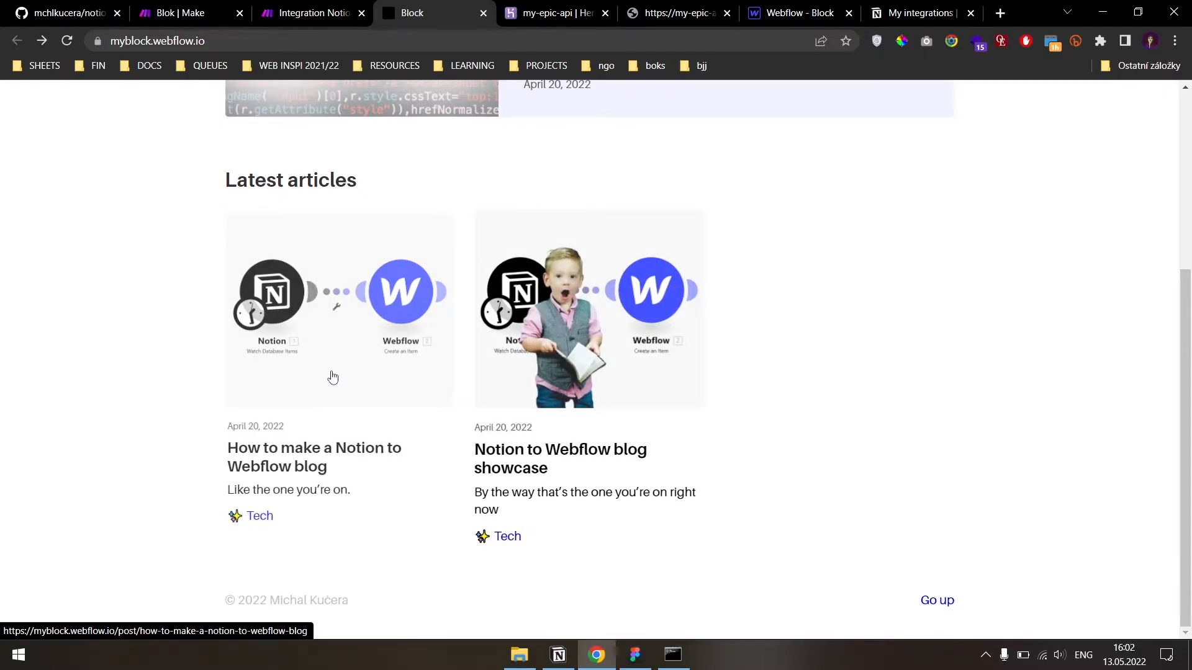
left_click(331, 378)
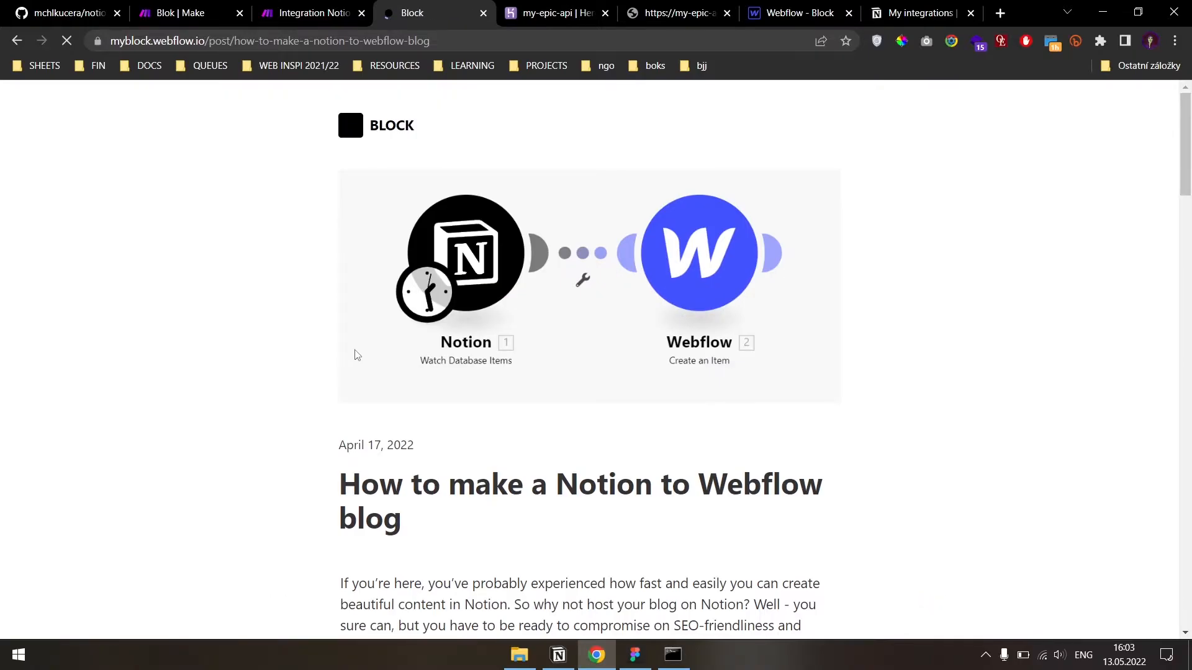
scroll(377, 254, "down", 8)
scroll(437, 217, "down", 7)
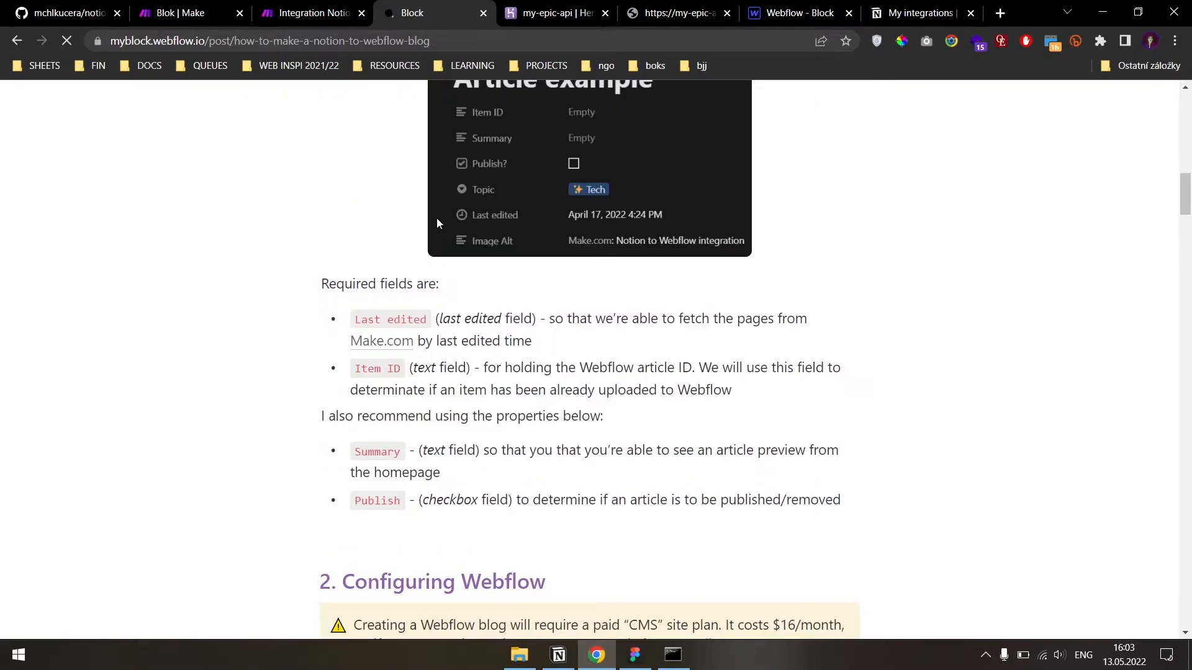
scroll(437, 218, "up", 7)
left_click(434, 275)
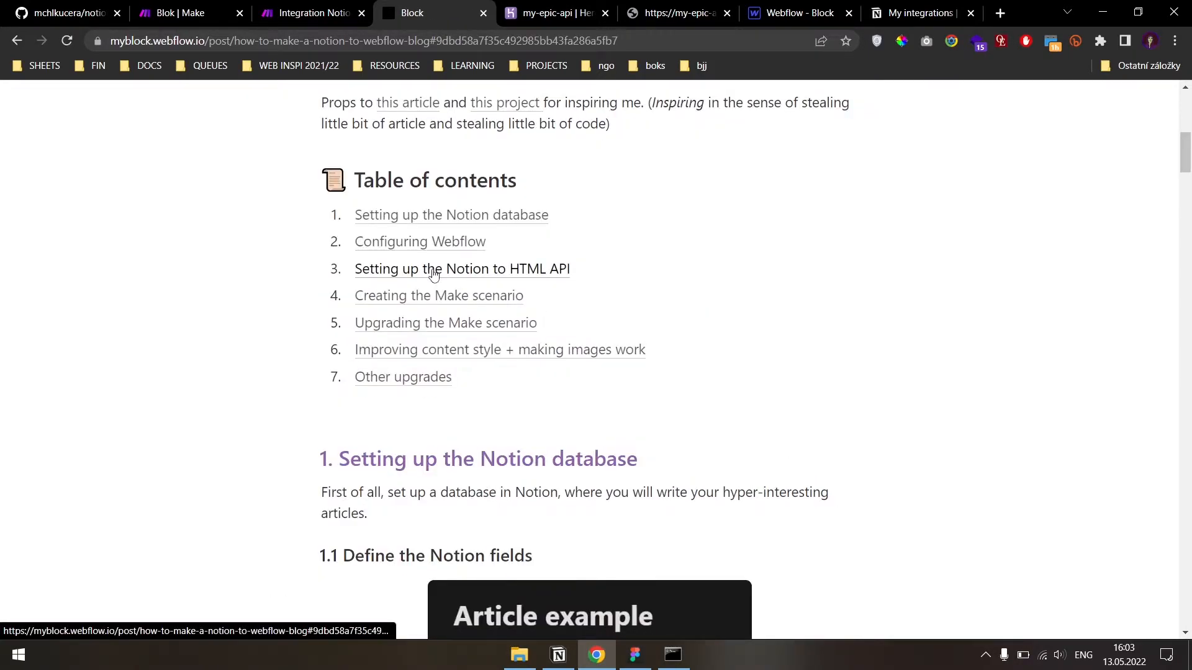
- Copy the variable name NOTION_DATABASE_ID from the article's "3.1 How to use it" section
scroll(355, 185, "down", 3)
left_click_drag(354, 181, 577, 173)
left_click(484, 230)
scroll(484, 231, "up", 1)
double_click(568, 246)
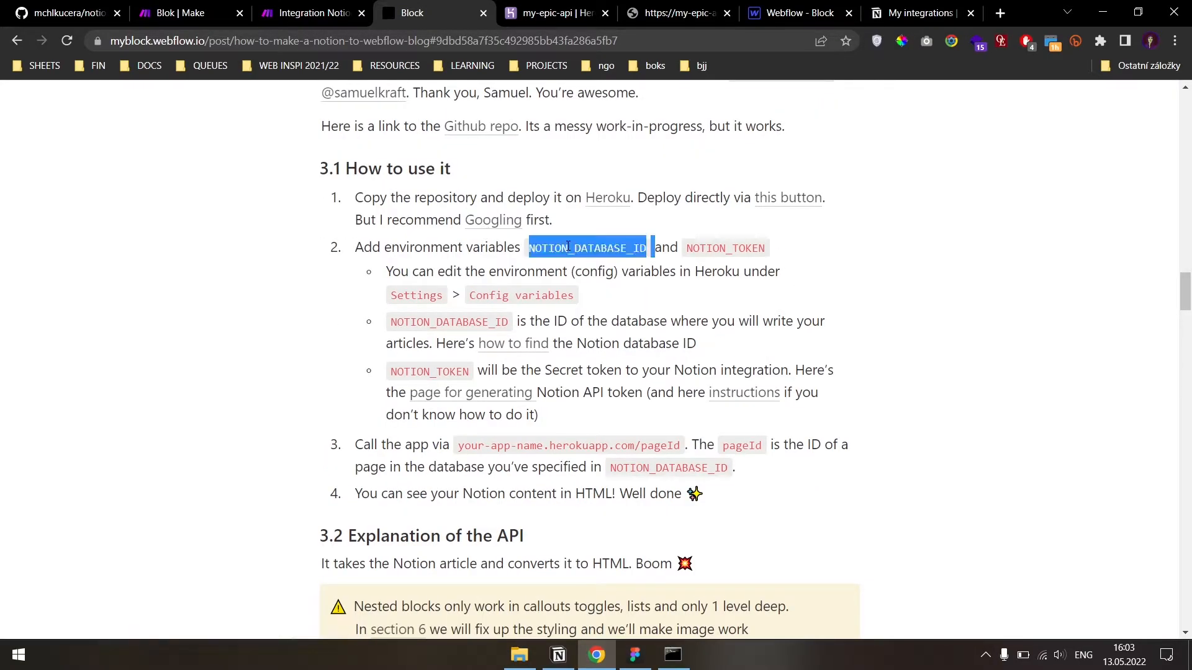
key("ctrl+c")
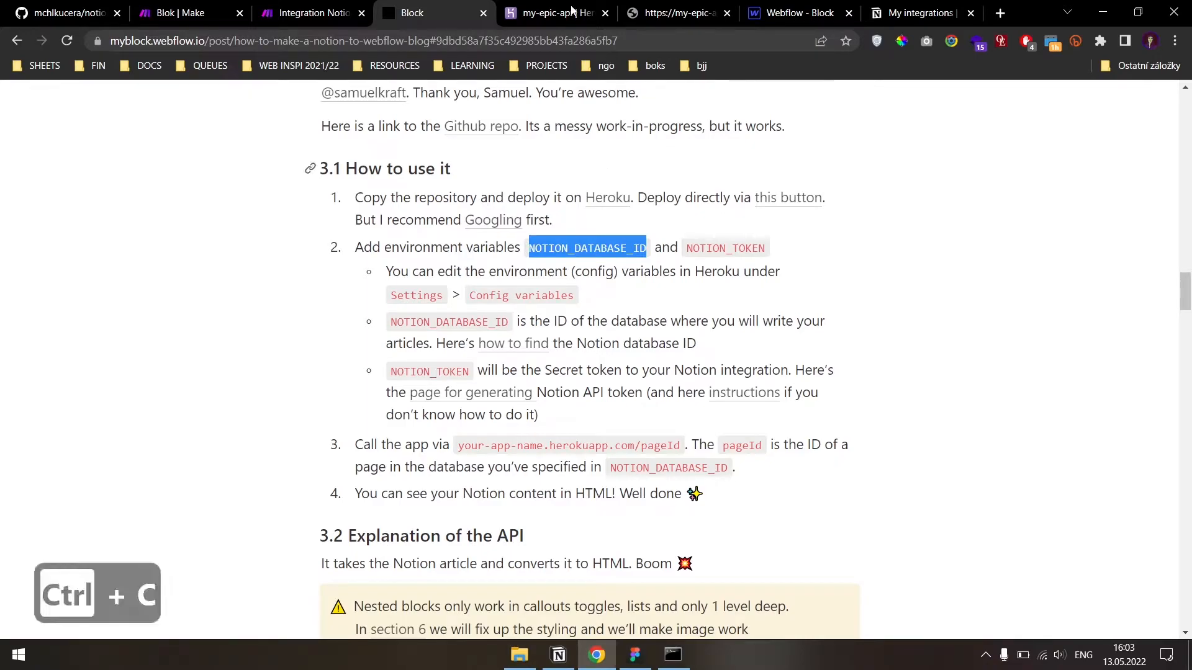
- Reveal the config vars in my-epic-api's Heroku settings and enter NOTION_DATABASE_ID as the key of a new variable
left_click(531, 11)
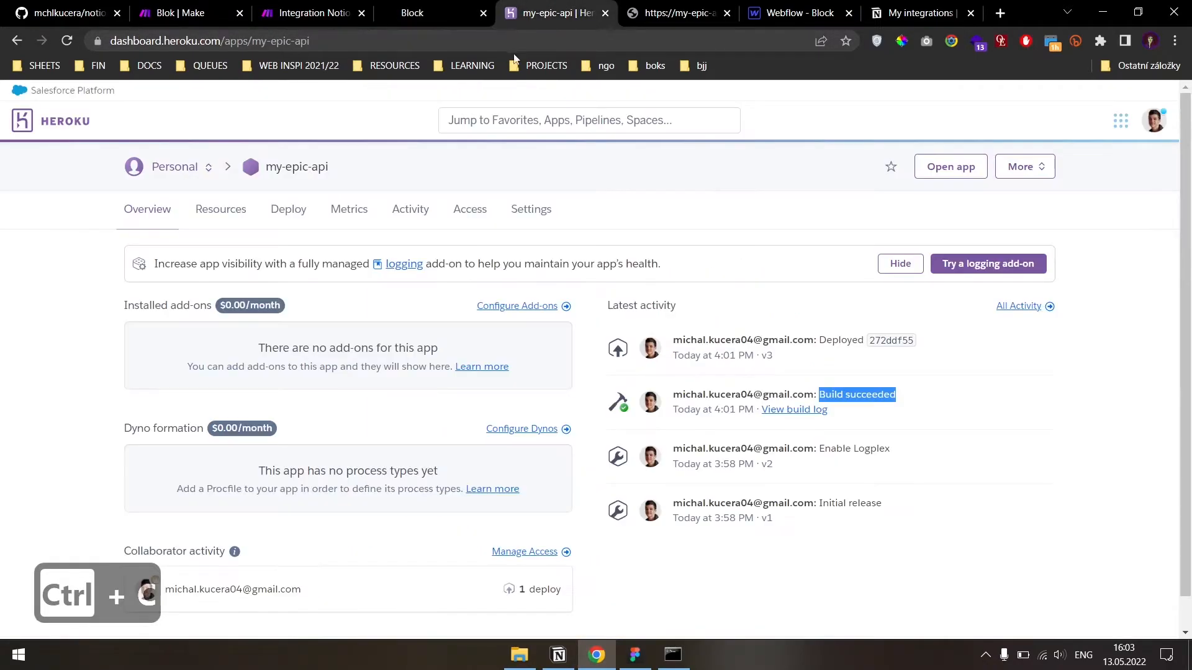
left_click(529, 213)
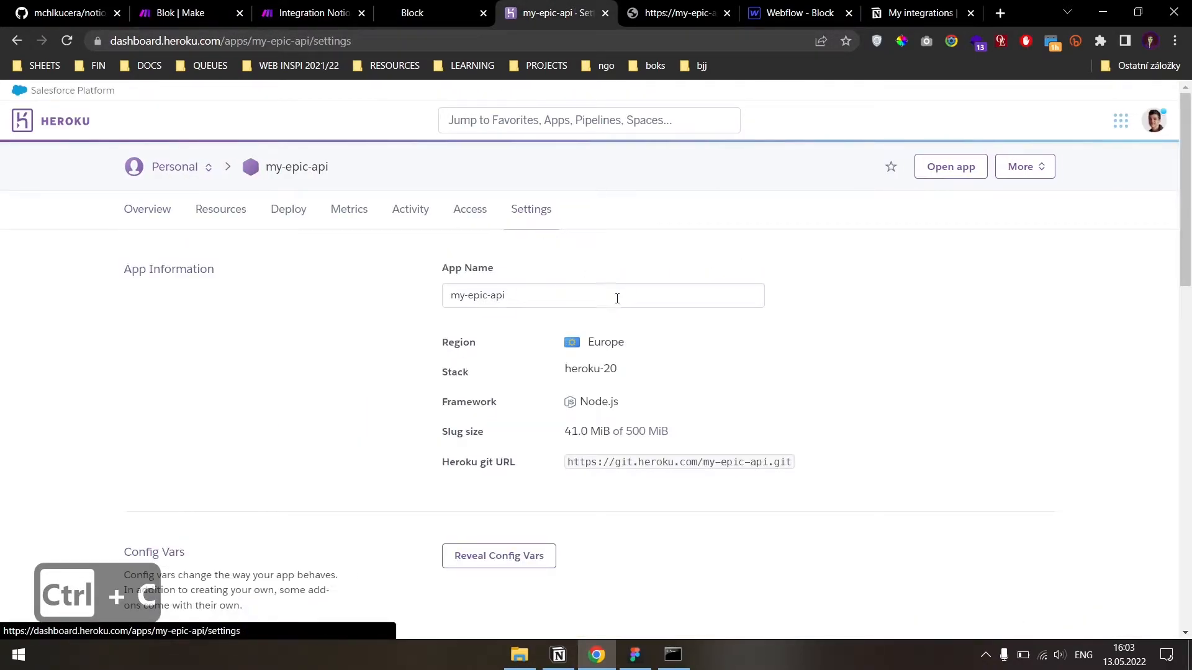
scroll(567, 300, "down", 5)
scroll(472, 324, "up", 1)
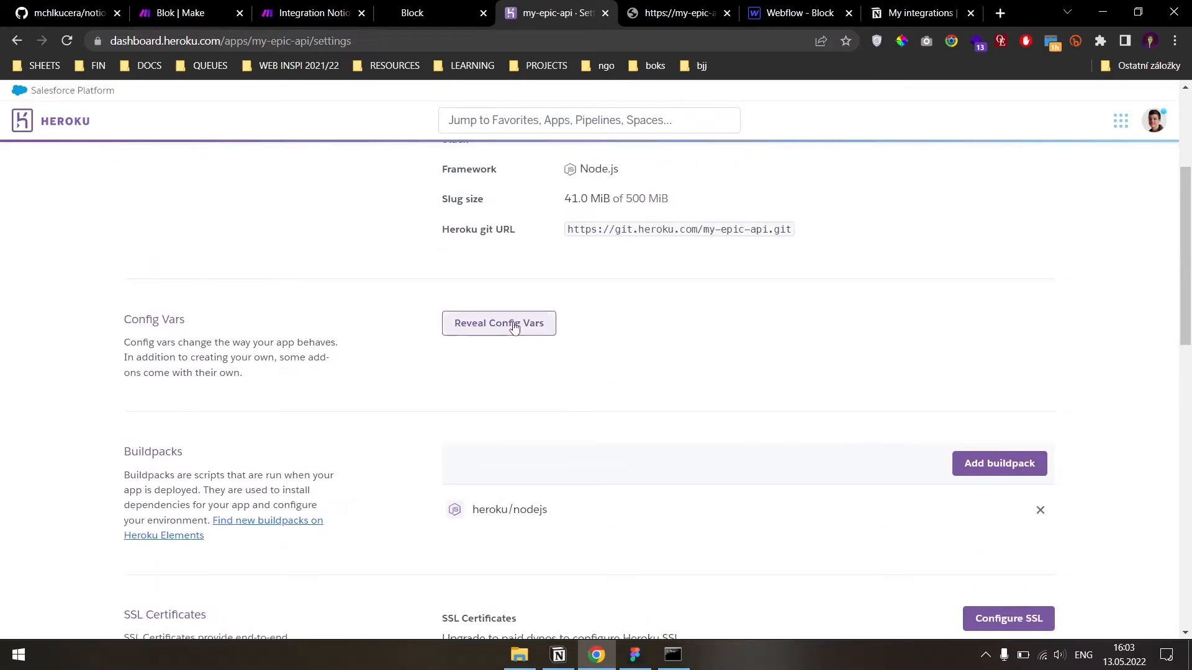
left_click(514, 328)
scroll(540, 329, "down", 3)
left_click(483, 307)
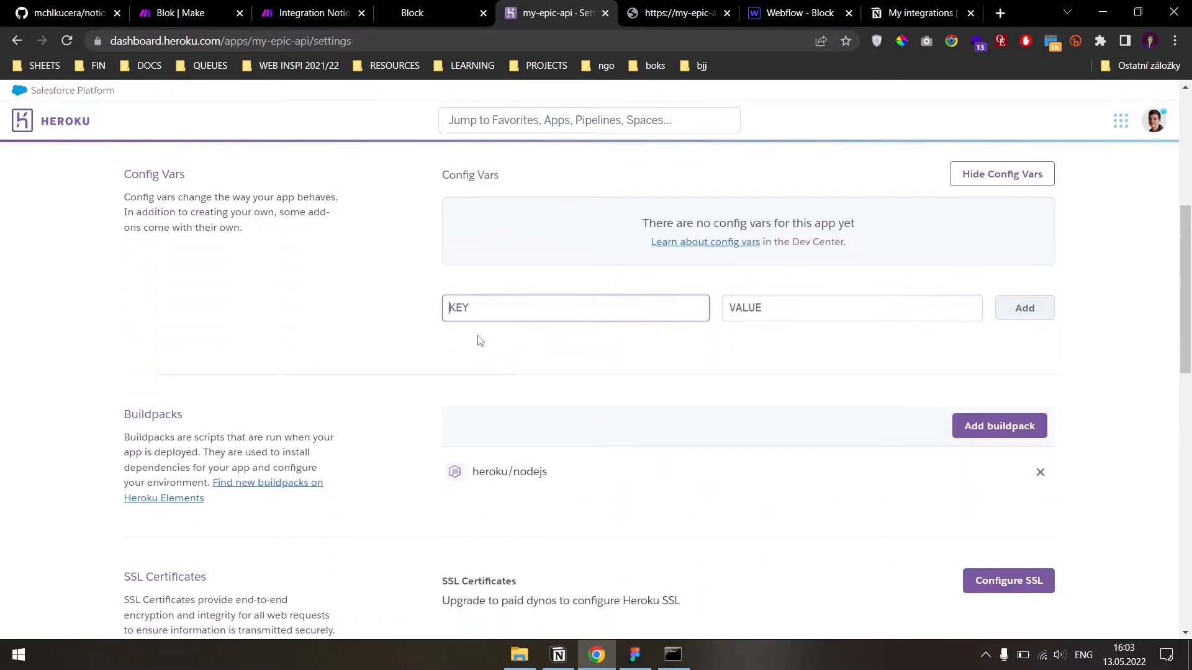
scroll(481, 347, "up", 1)
key("ctrl+v")
left_click(761, 376)
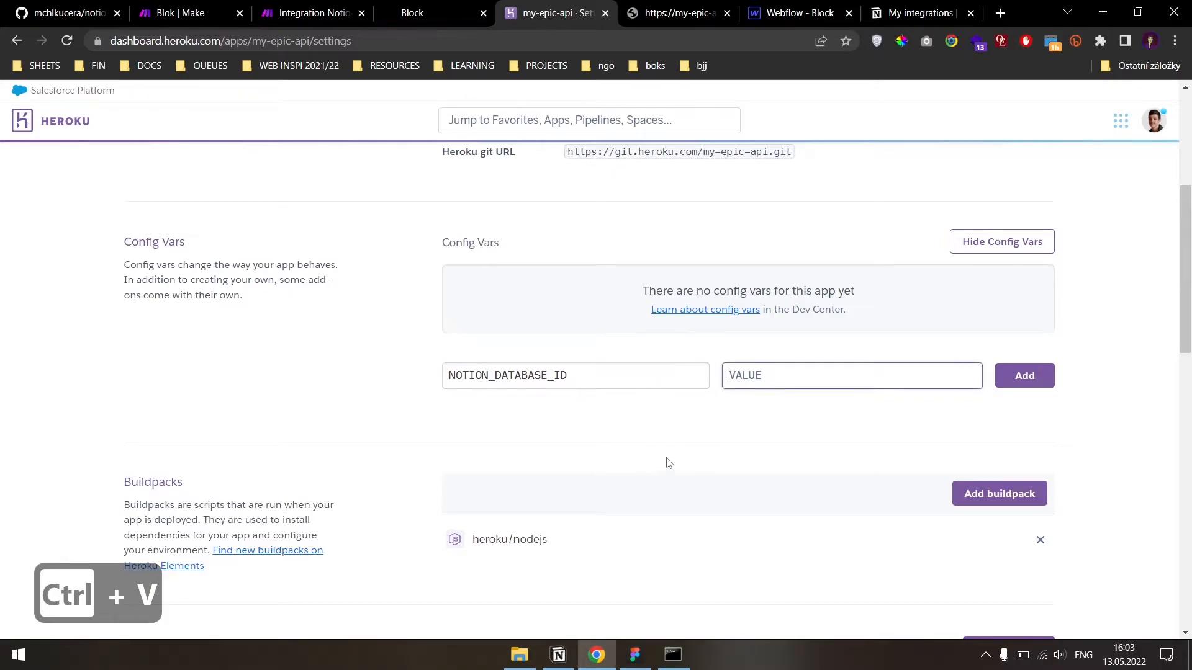
- Switch to Notion, close the open article, and copy the link to the Epic blog database page
left_click(558, 655)
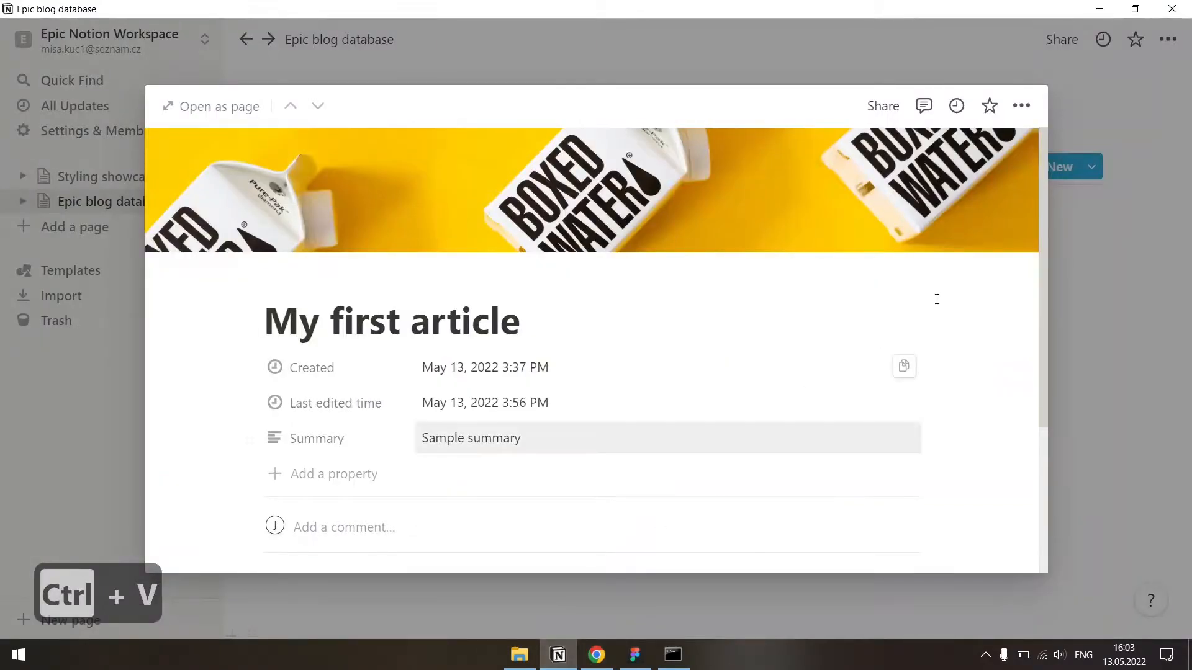
left_click(1116, 241)
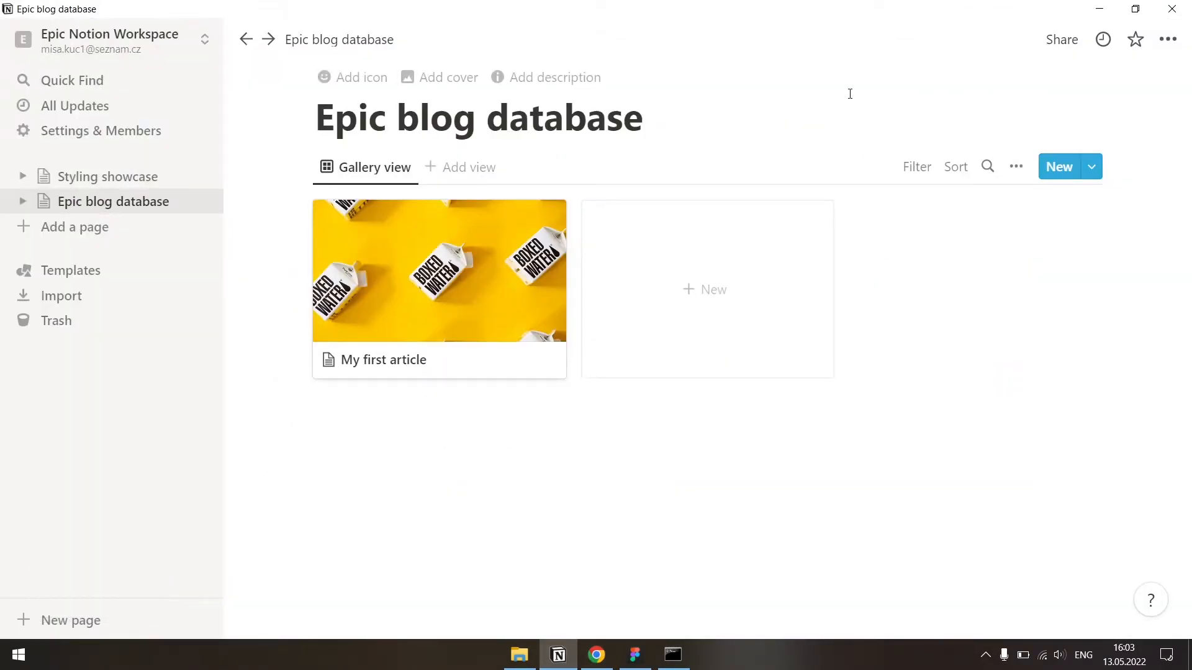
key("ctrl+l")
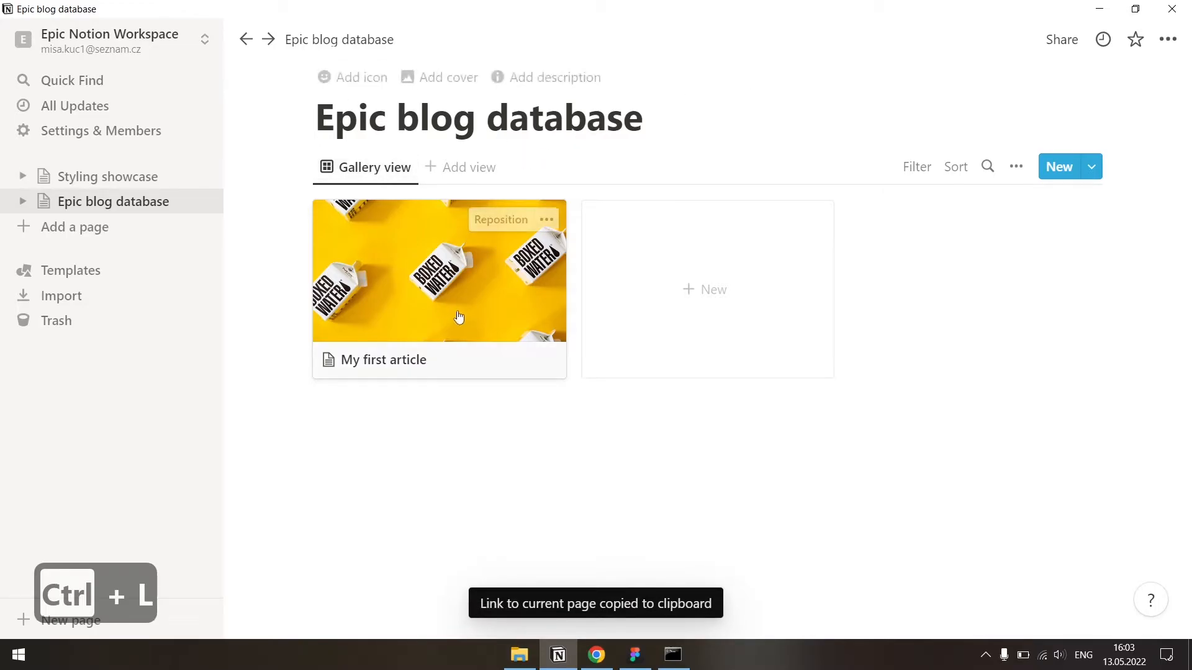
- Switch to Figma and replace the My-first-article link text on the canvas with the copied database link
left_click(635, 656)
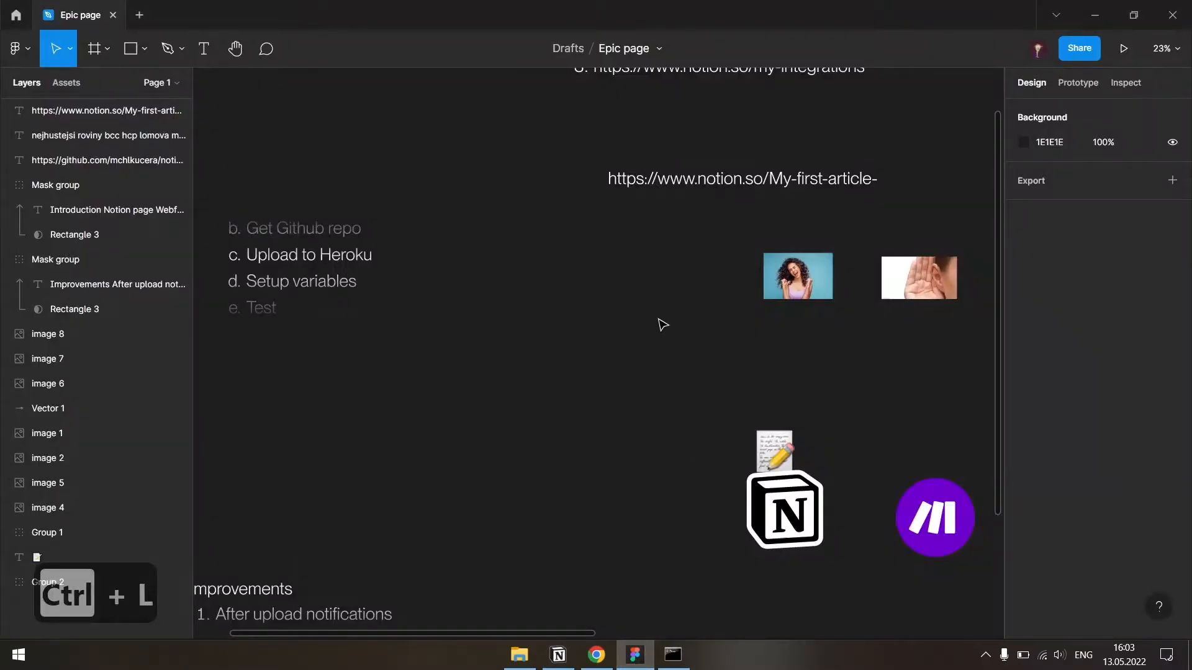
key("t")
left_click(689, 186)
key("ctrl+a")
key("ctrl+v")
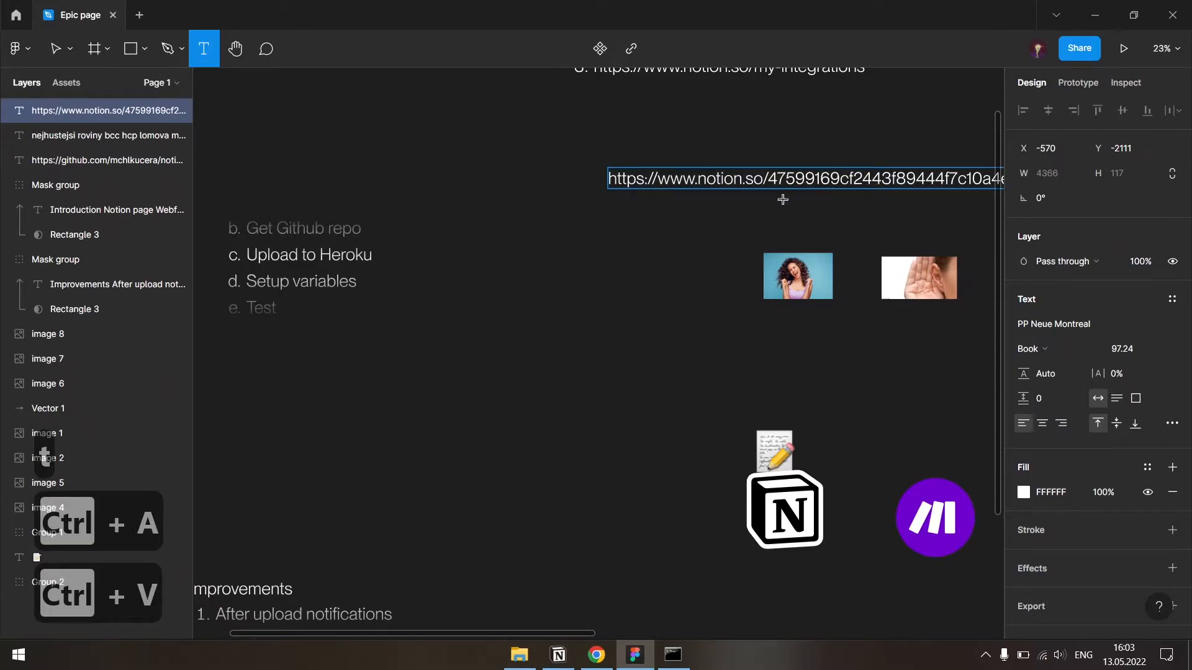
key("Escape")
key("Escape")
key("Escape")
key("Escape")
key("Escape")
key("Escape")
key("Escape")
key("Escape")
key("Escape")
scroll(604, 261, "right", 10)
scroll(628, 280, "down", 1)
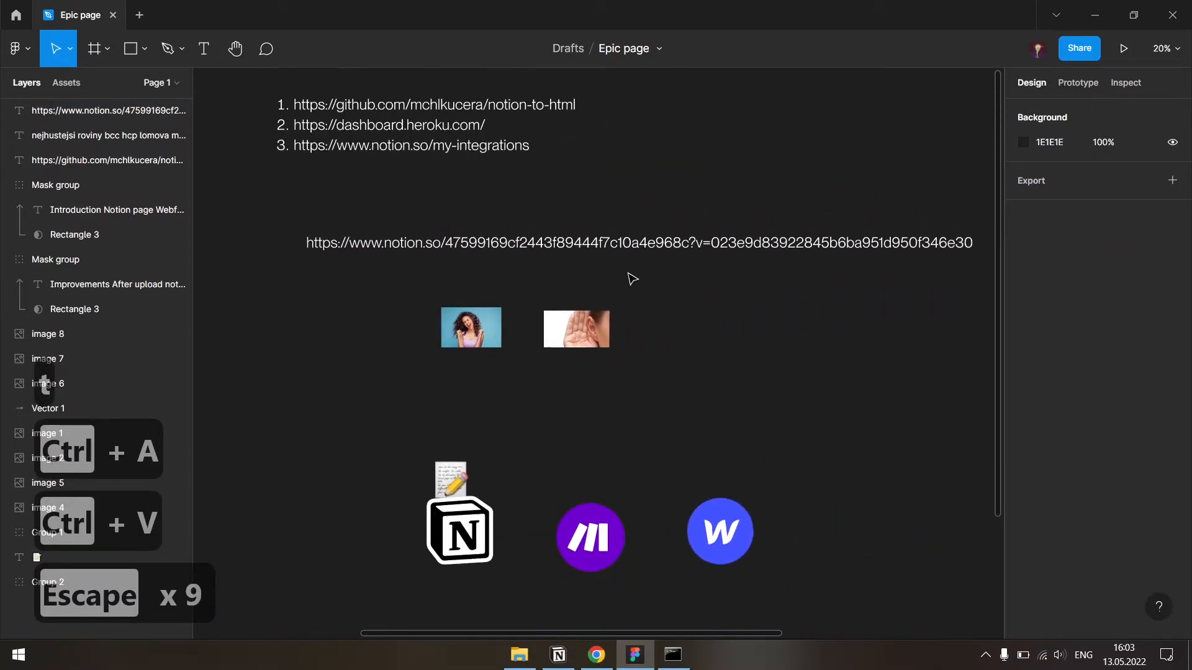
- Cut the database ID between "notion.so/" and "?v=" out of the pasted link and leave text editing
key("t")
left_click(689, 243)
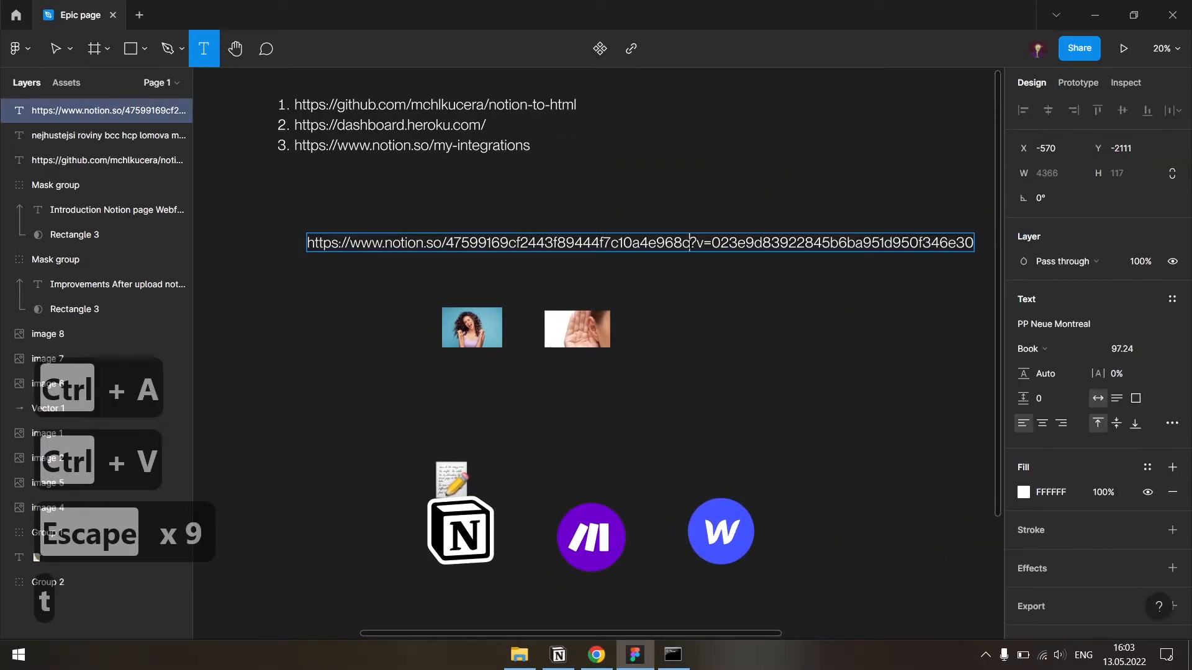
left_click_drag(690, 243, 683, 242)
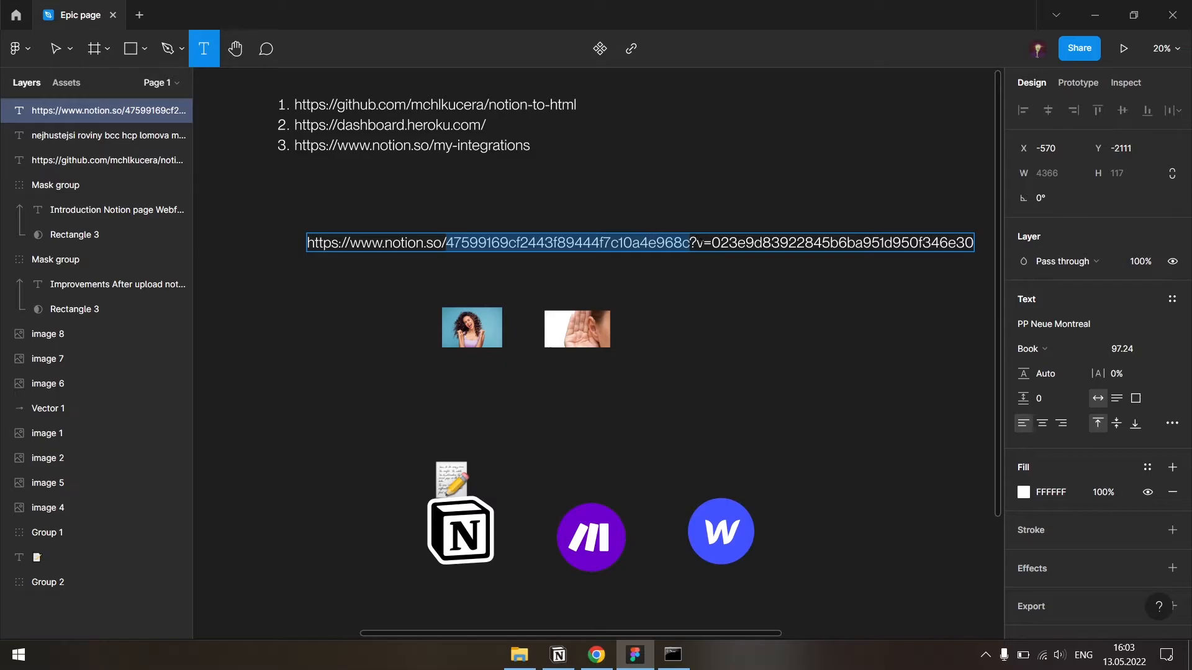
key("ctrl+x")
key("Escape")
key("Escape")
key("Escape")
key("Escape")
key("Escape")
key("Escape")
key("Escape")
key("Escape")
scroll(830, 341, "left", 10)
scroll(830, 341, "down", 3)
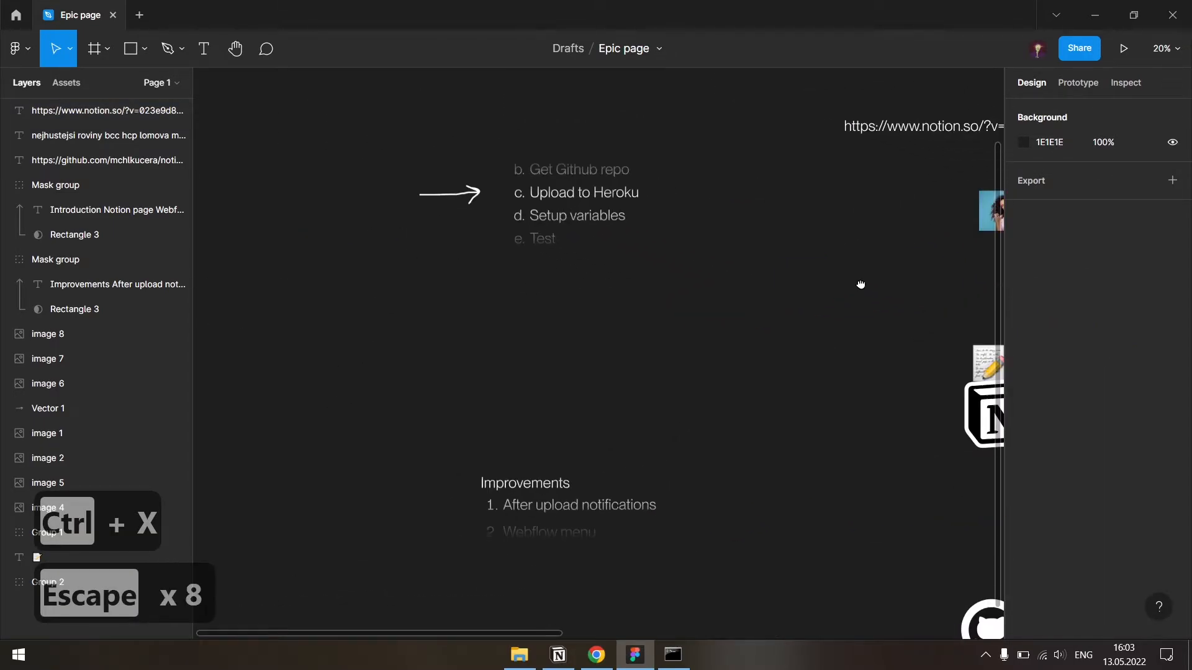
key("Escape")
key("Escape")
key("Escape")
key("Escape")
key("Escape")
key("Escape")
key("Escape")
key("Escape")
key("Escape")
key("Escape")
key("Escape")
key("Escape")
key("Escape")
key("Escape")
scroll(860, 284, "right", 2)
scroll(861, 285, "up", 2)
- Switch to my-epic-api's Heroku settings and add the NOTION_DATABASE_ID config var with the cut database ID as its value
key("alt+Tab")
key("alt+Tab")
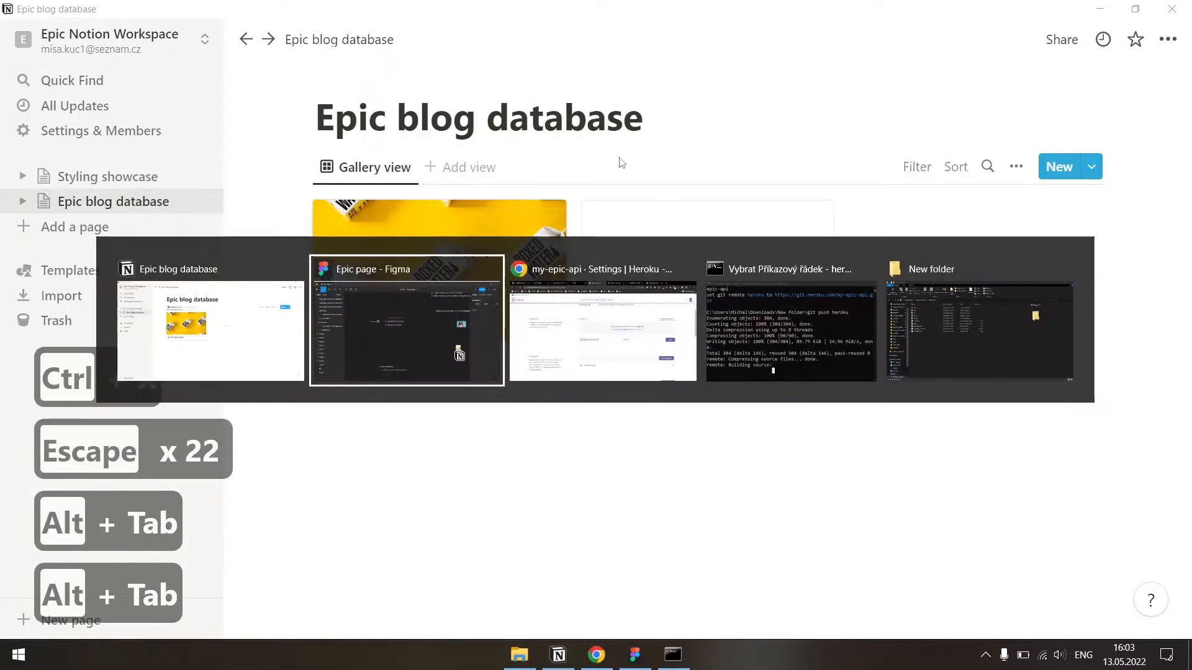
key("alt+Tab")
left_click(811, 380)
key("ctrl+v")
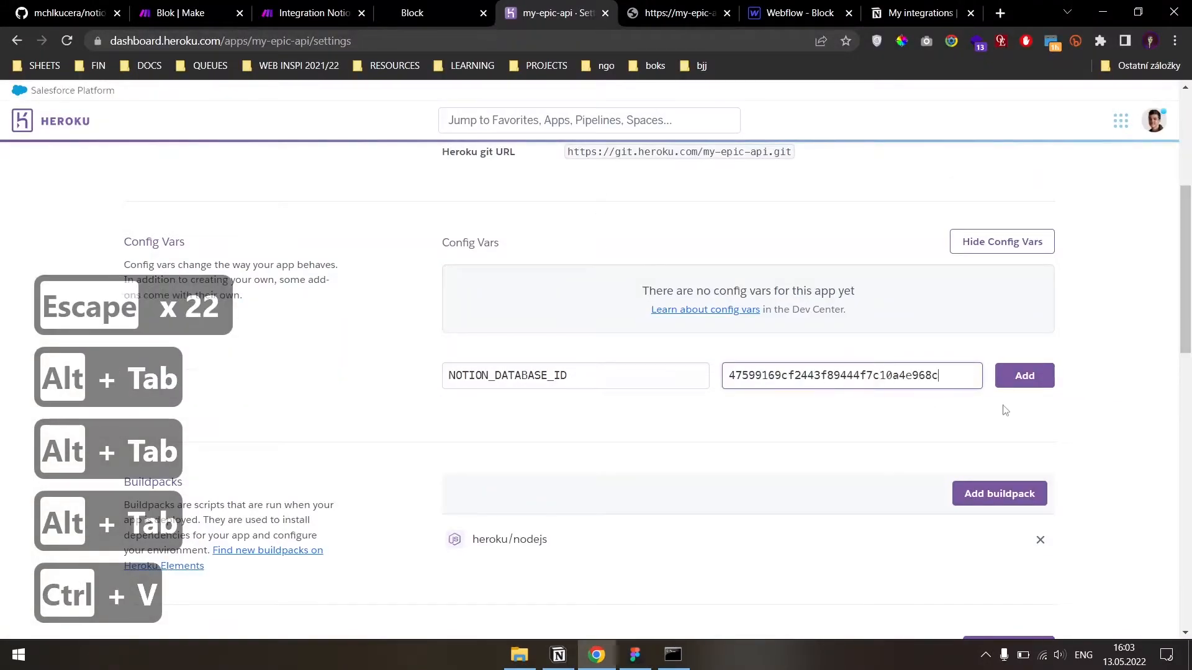
left_click(1025, 376)
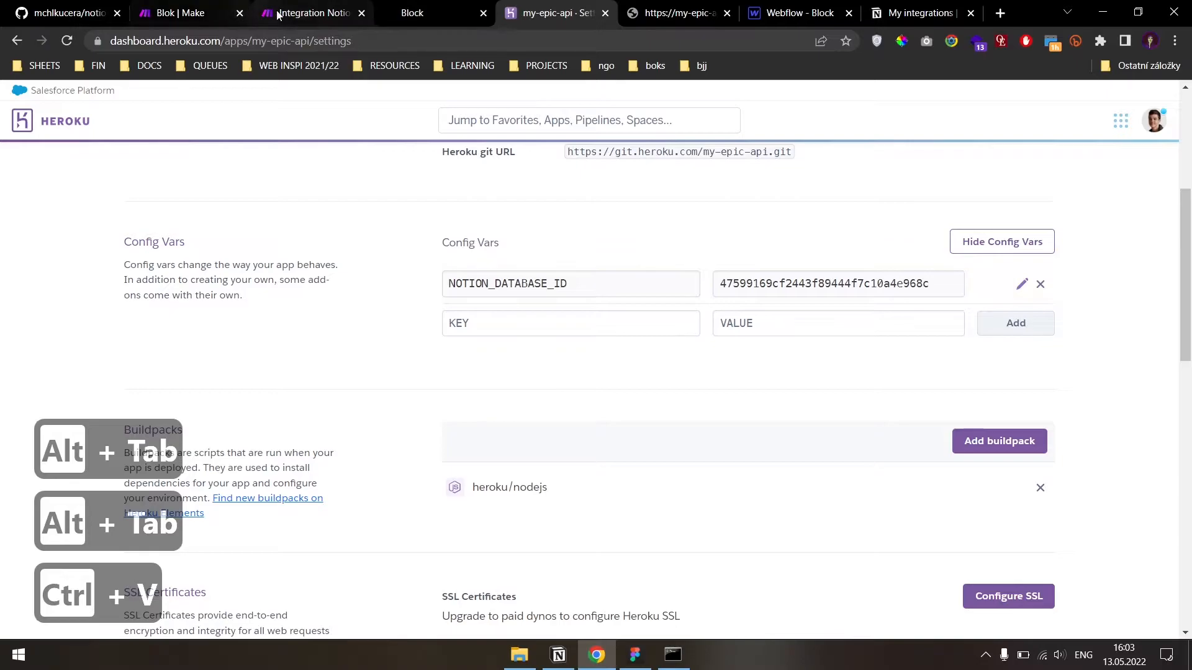
- Copy the variable name NOTION_TOKEN from the Block article and enter it as the key of a new Heroku config var
left_click(417, 13)
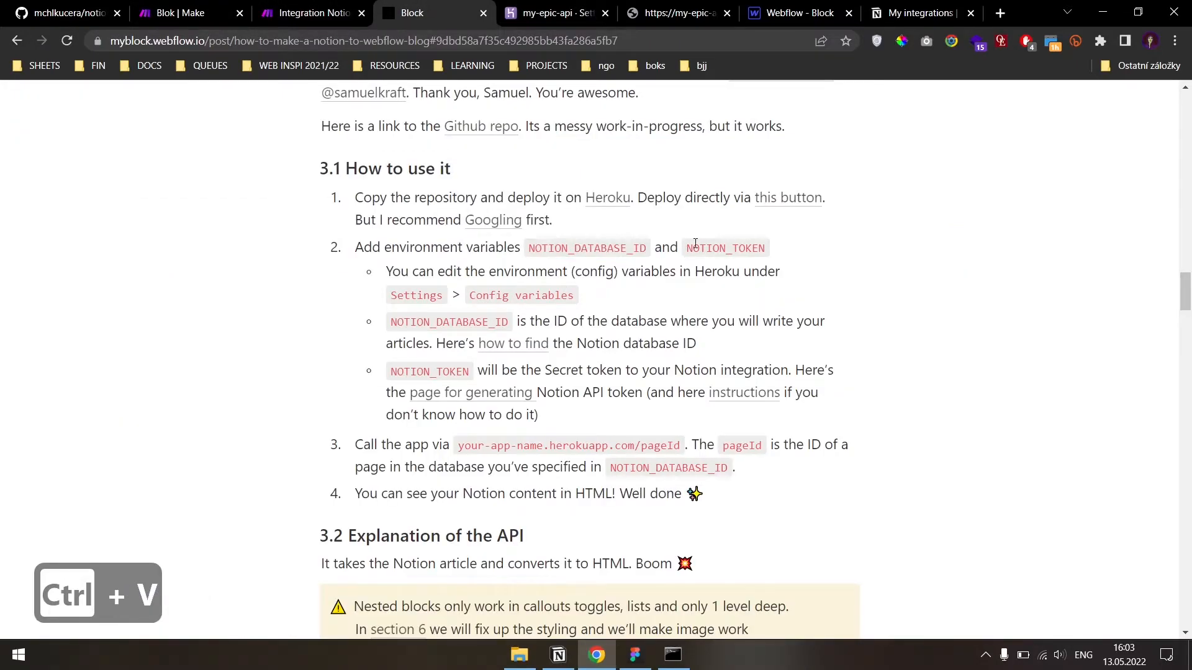
double_click(695, 243)
key("ctrl+c")
left_click(557, 13)
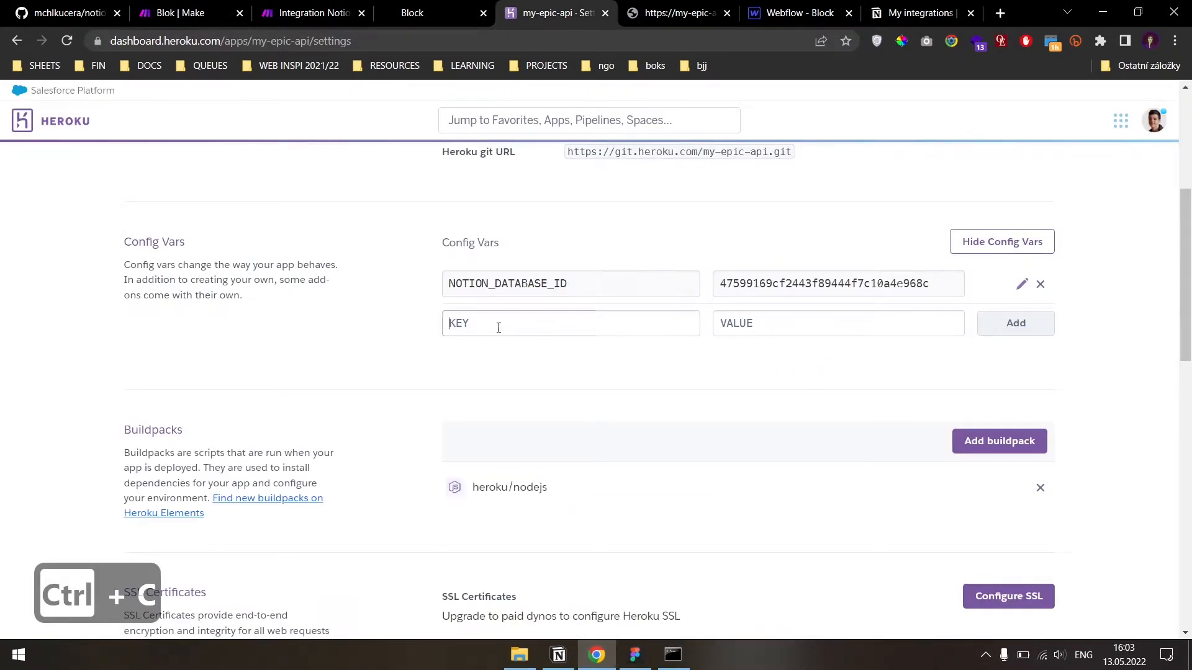
key("ctrl+v")
- Copy My epic integration's internal integration token from Notion and add it as the value of the NOTION_TOKEN config var
left_click(889, 10)
scroll(745, 281, "up", 1)
left_click(743, 291)
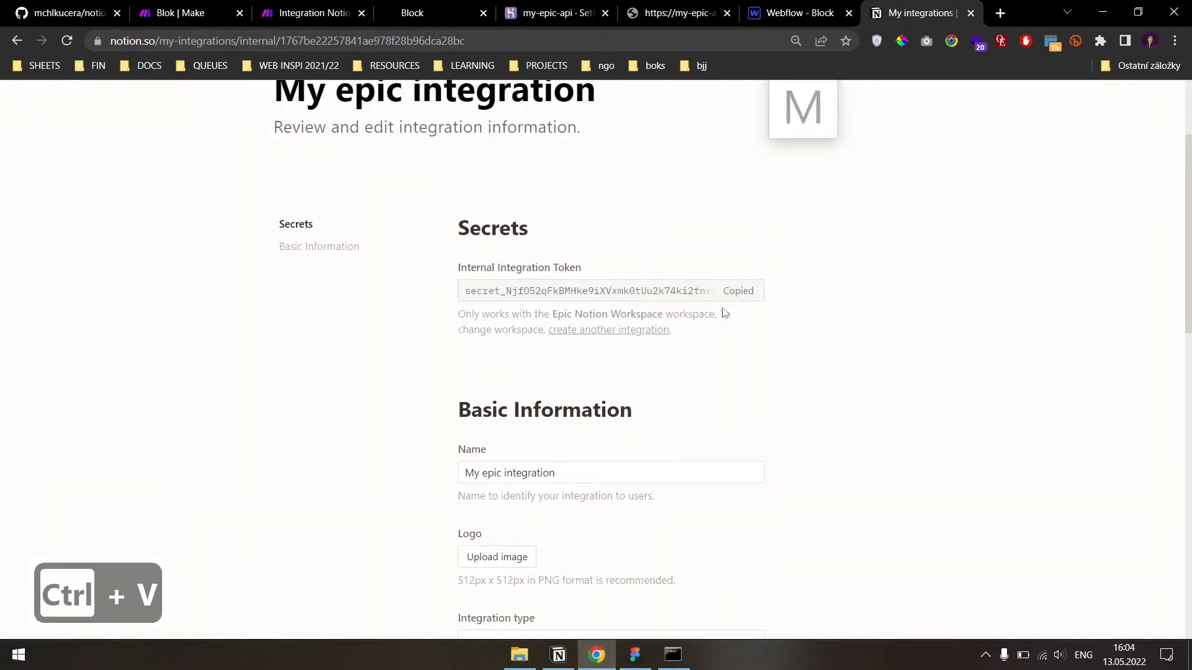
left_click(591, 13)
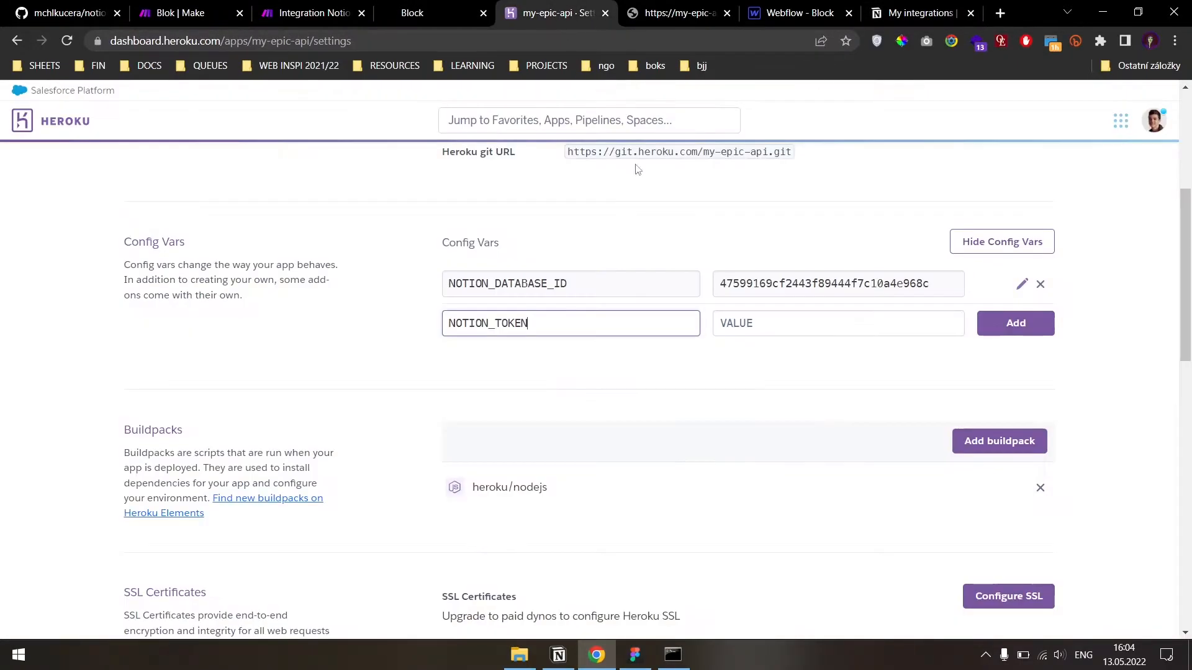
left_click(741, 317)
key("ctrl+v")
left_click(1017, 329)
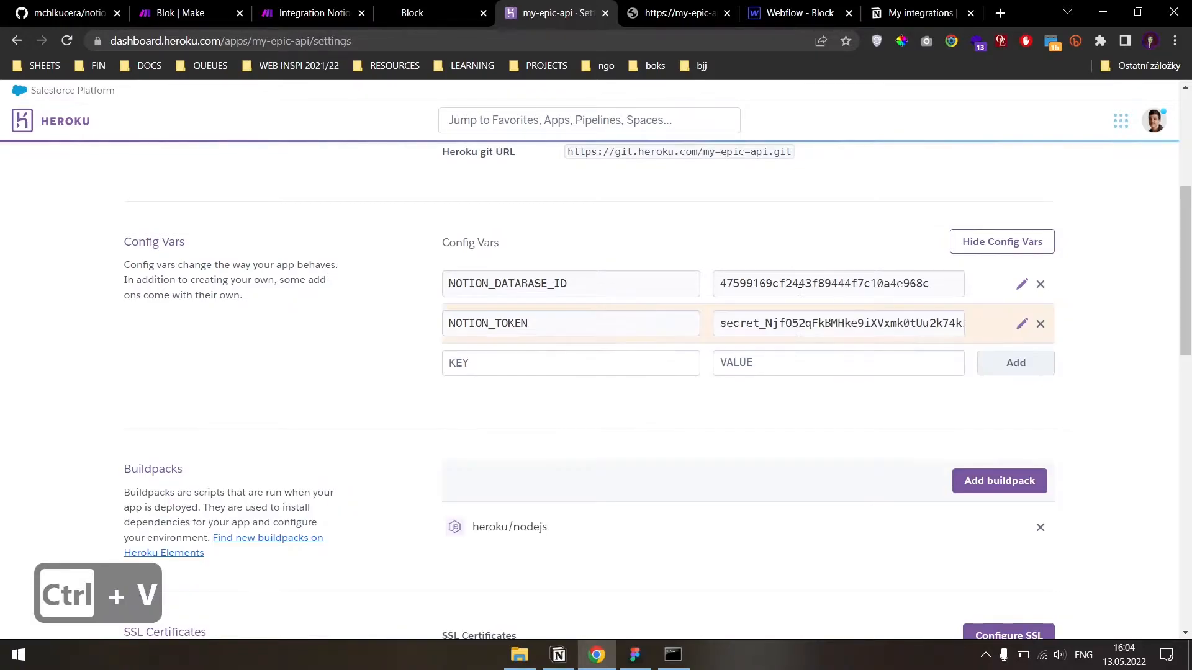
- Reload the my-epic-api.herokuapp.com page for the article and check its response
left_click(657, 18)
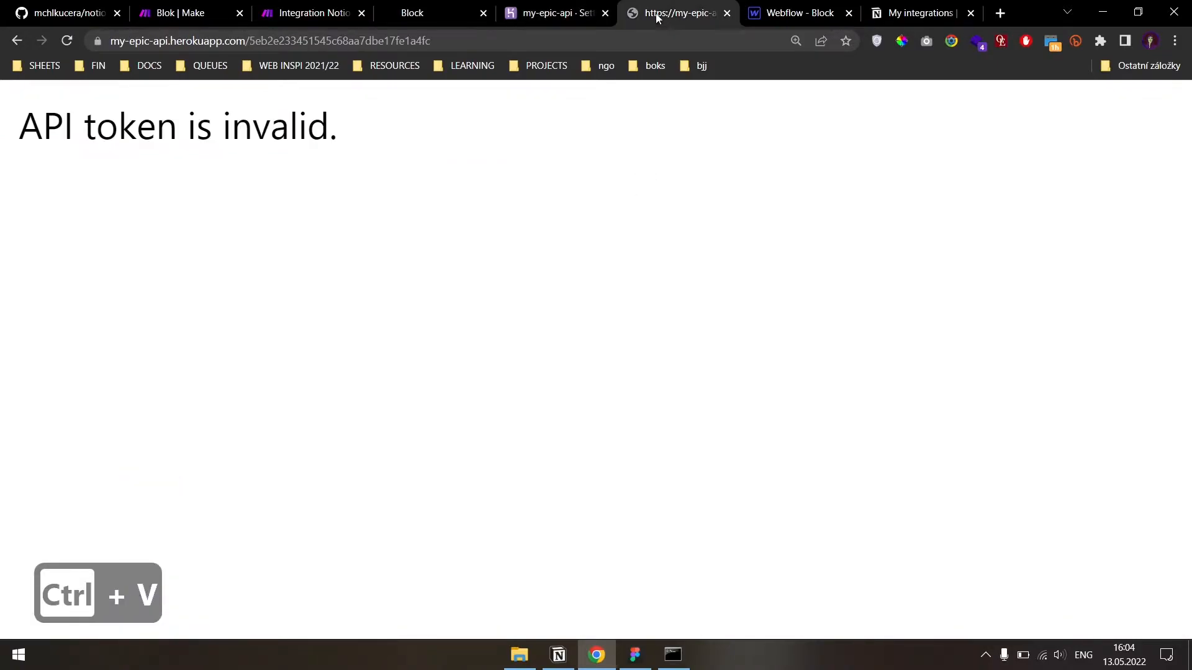
left_click(65, 47)
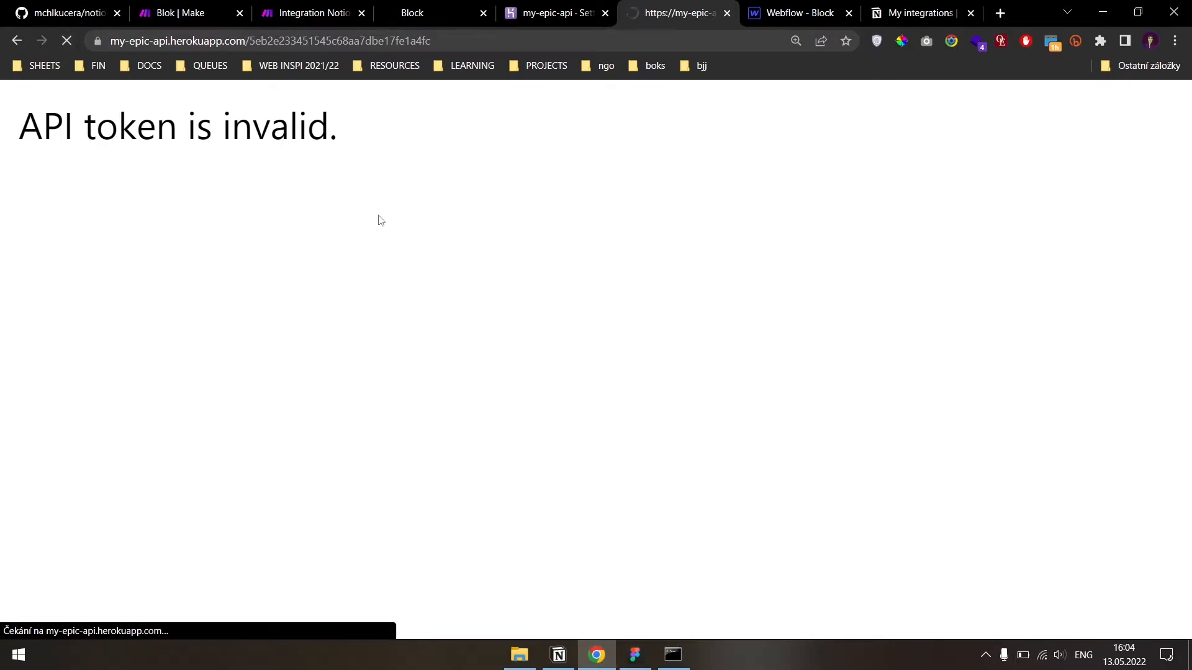
scroll(381, 221, "down", 2)
scroll(381, 221, "up", 3)
scroll(382, 221, "down", 3)
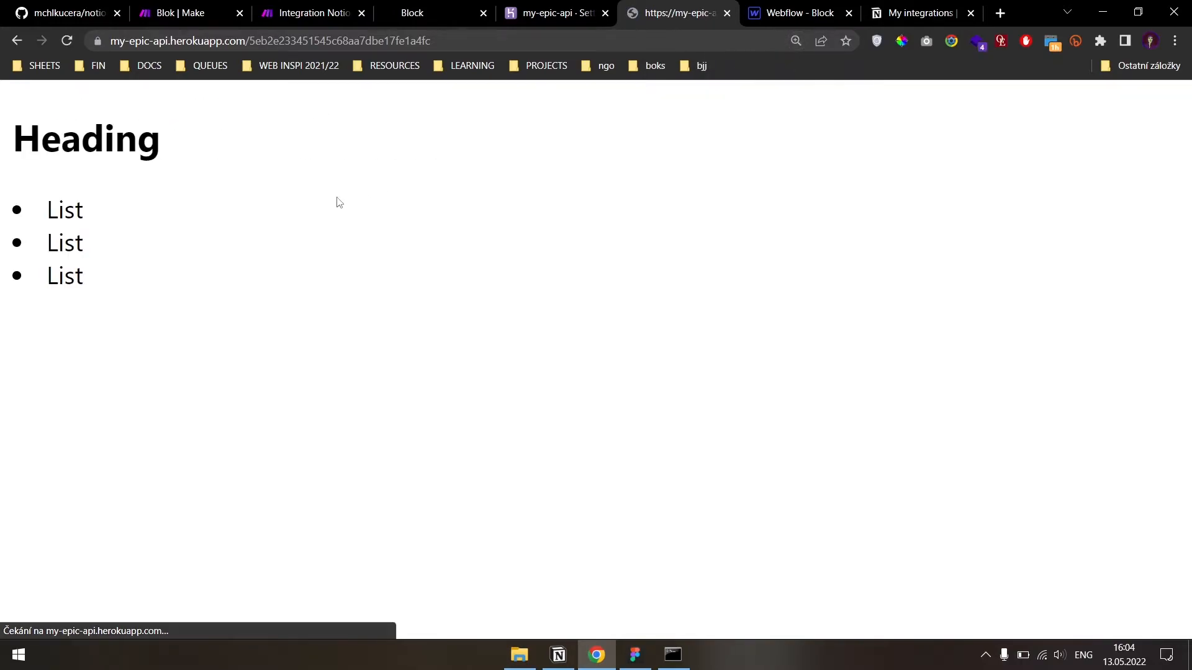
- Switch to Notion, open "My first article" to compare its content, and change the second list item to "List2"
left_click(562, 657)
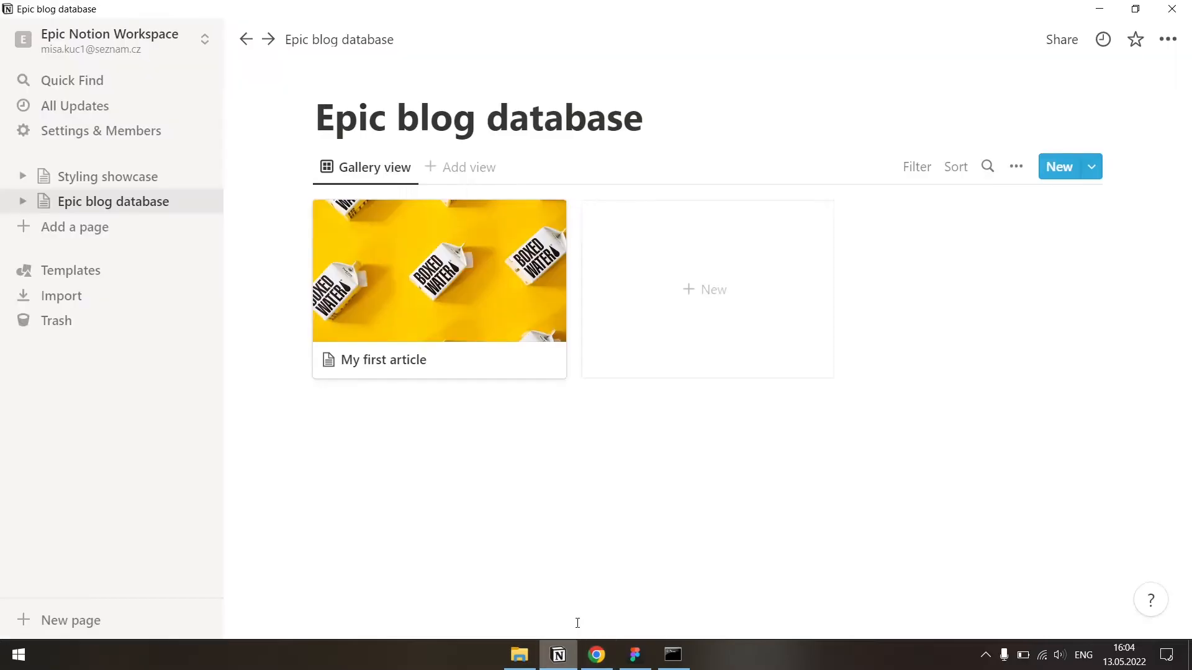
left_click(426, 217)
scroll(425, 443, "down", 3)
key("alt+Tab")
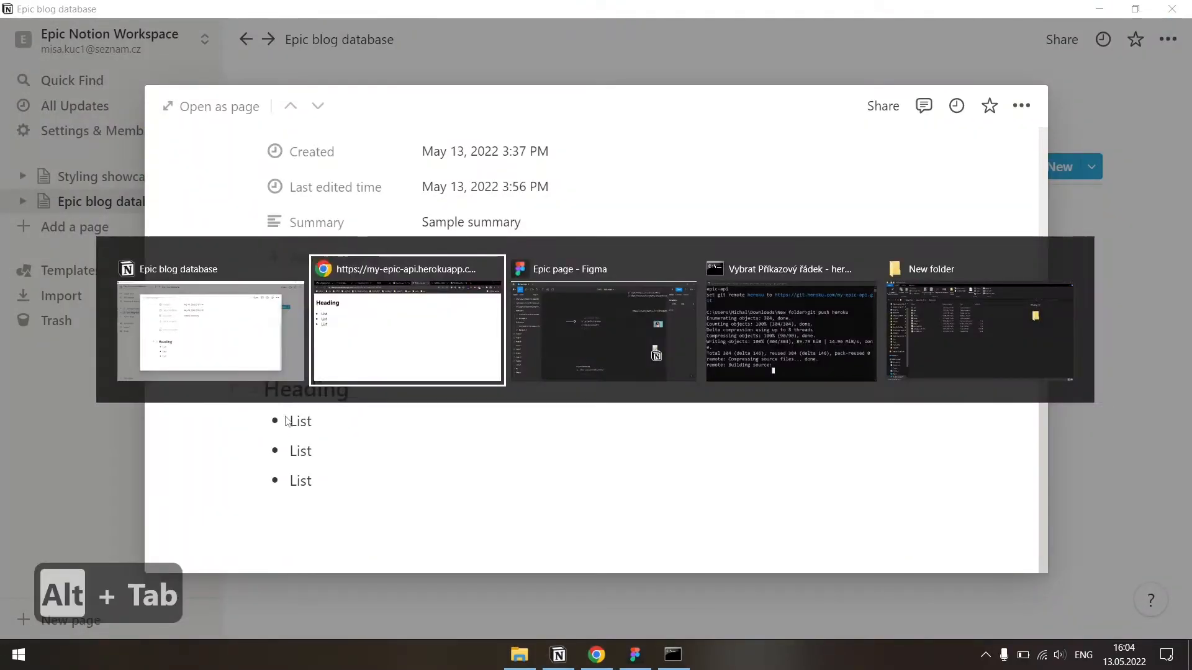
key("alt+Tab")
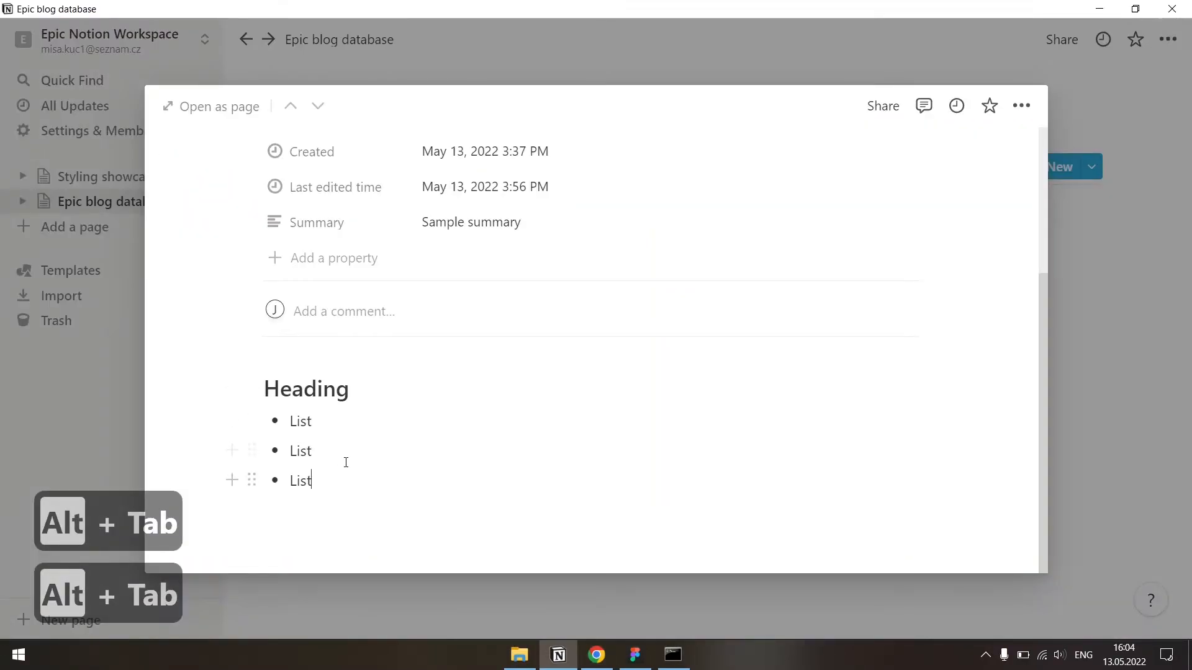
type("2")
- Add a paragraph below "Heading" made of the word "Paragraph" repeated 15 times
left_click(377, 393)
key("Return")
type("Pq")
key("BackSpace")
type("aragraph")
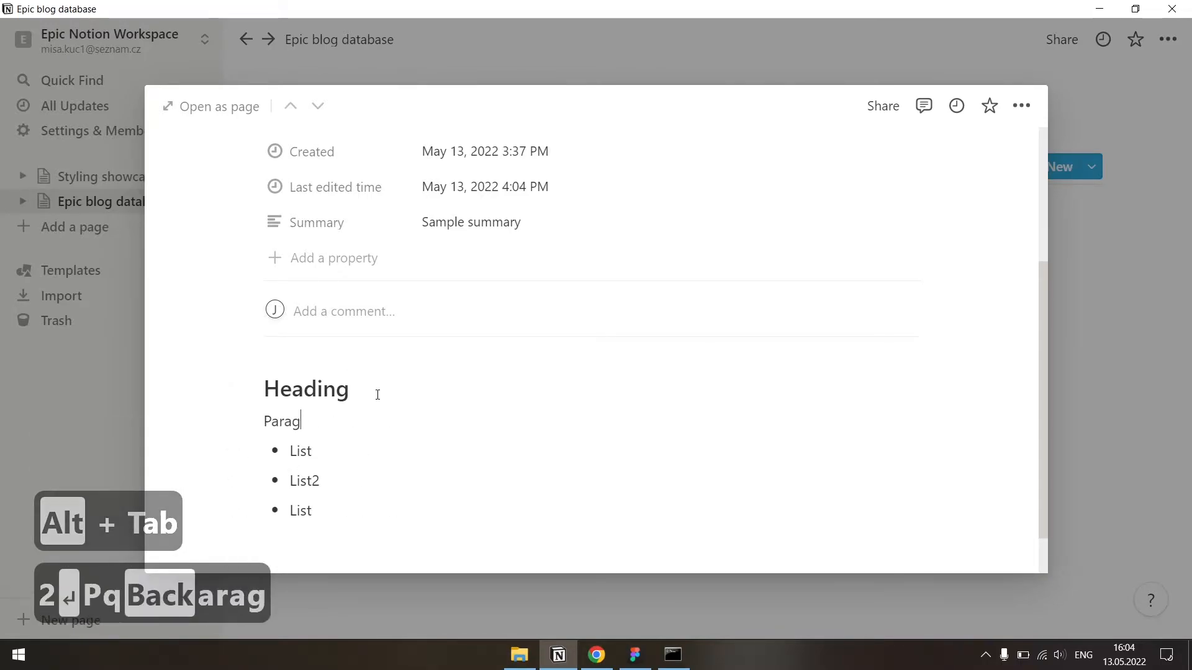
key("shift+Home")
key("ctrl+c")
key("End")
key("ctrl+v")
key("ctrl+v")
key("ctrl+v")
key("ctrl+v")
key("ctrl+v")
key("ctrl+v")
key("ctrl+v")
key("ctrl+v")
key("ctrl+v")
key("ctrl+v")
key("ctrl+v")
key("ctrl+v")
key("ctrl+v")
key("ctrl+v")
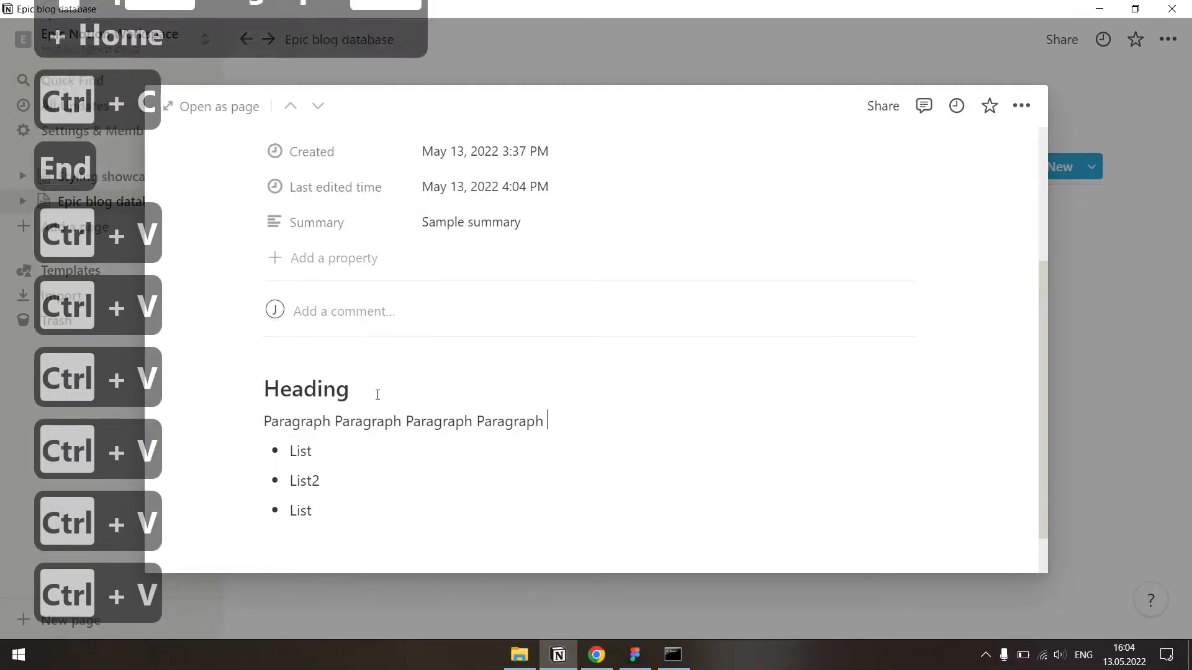
- Switch to Chrome, reload the article's API page, and check the converted content against the Notion edits
key("alt+Tab")
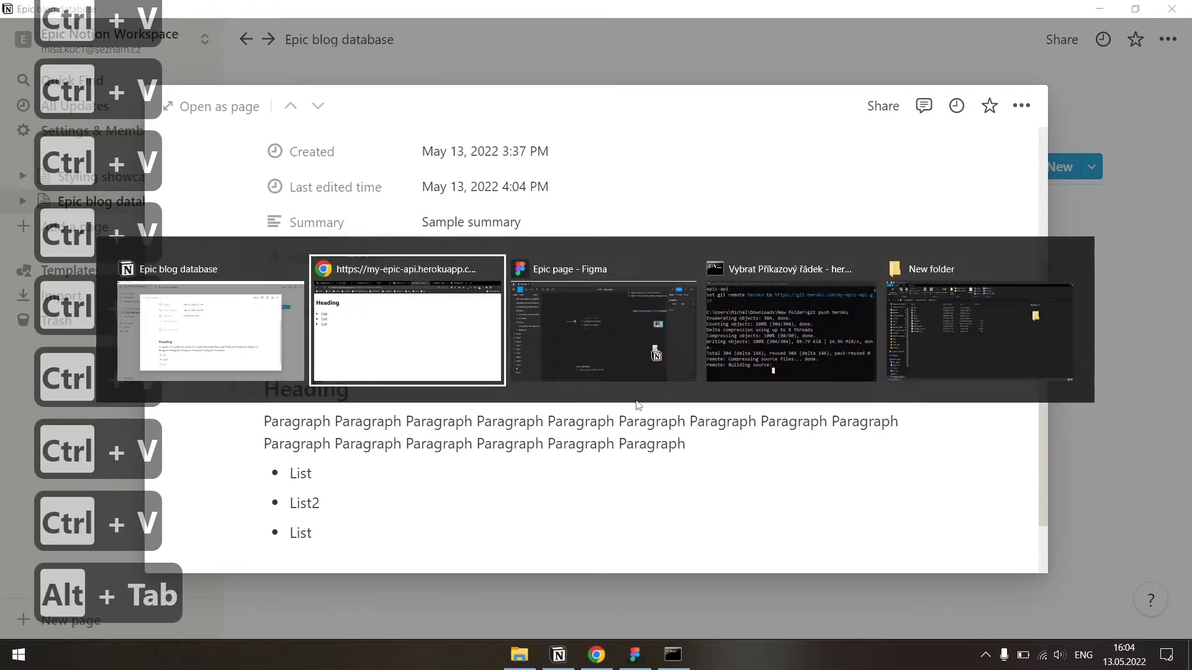
key("F5")
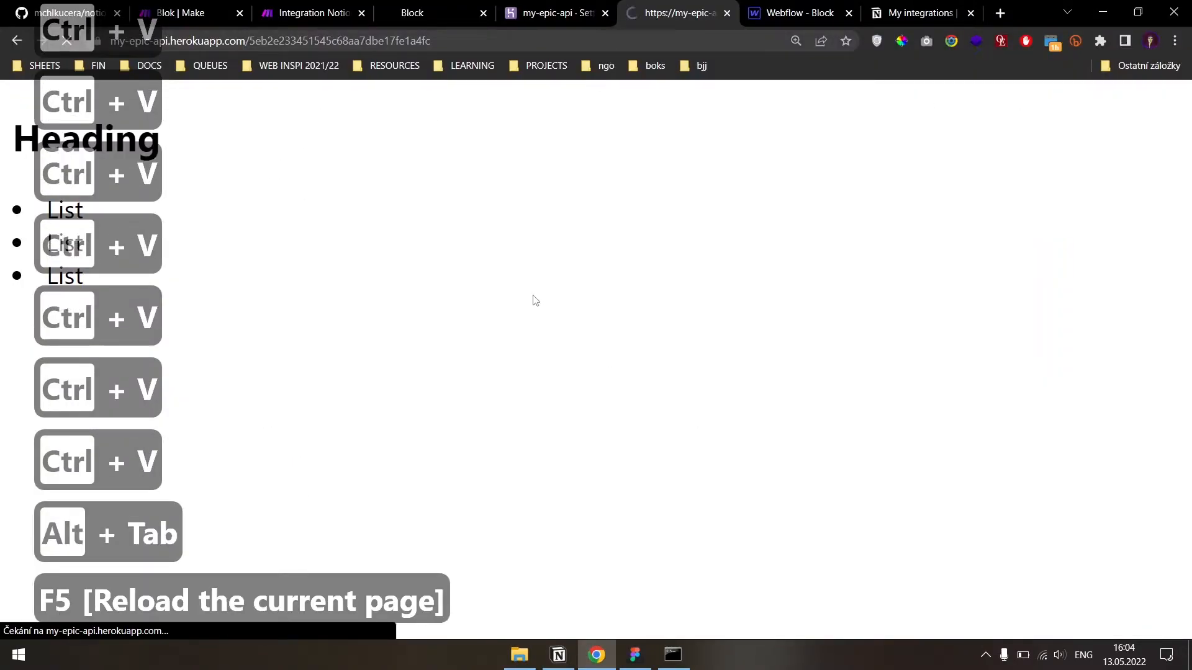
left_click_drag(335, 378, 251, 316)
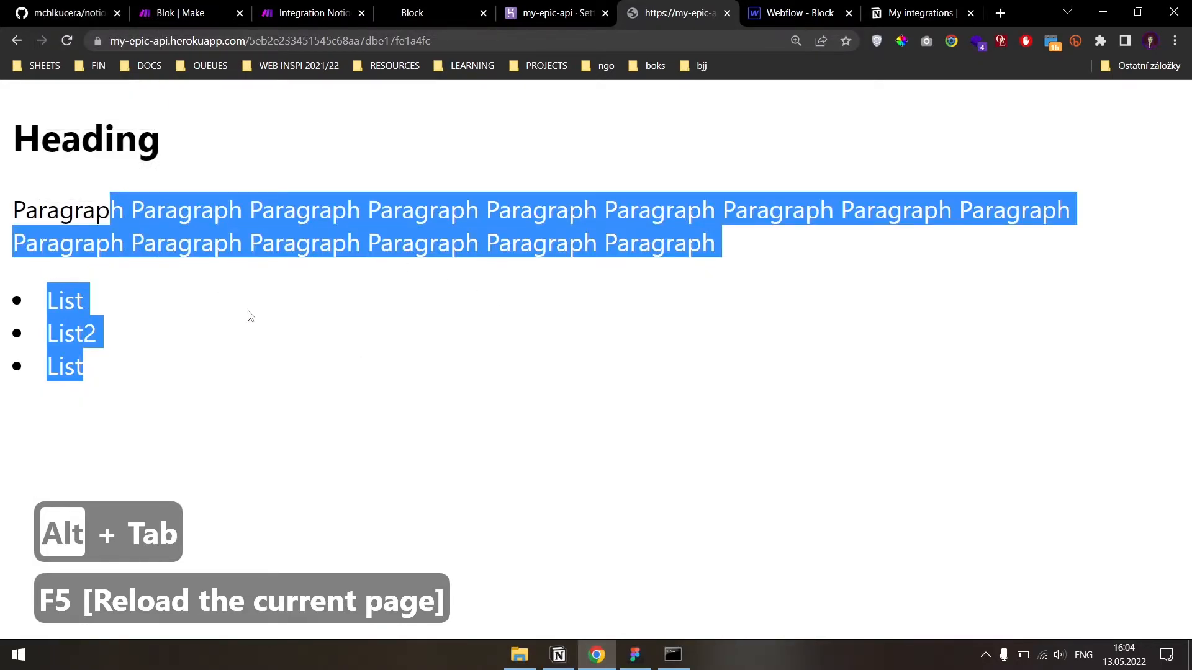
left_click(250, 316)
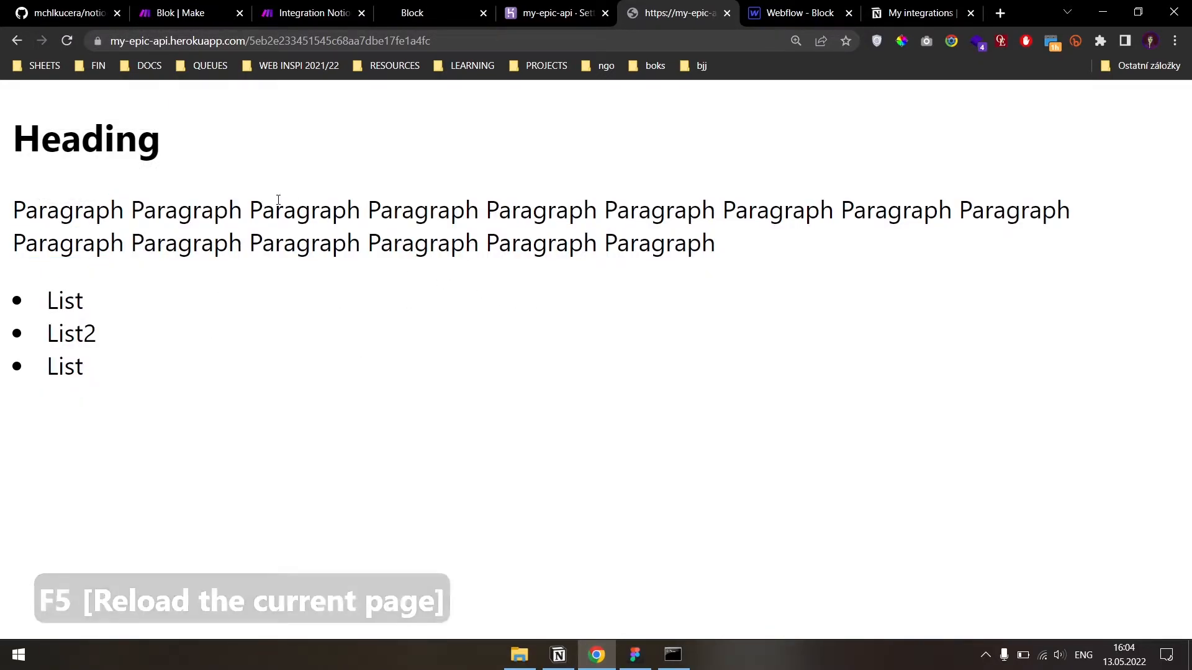
left_click(246, 41)
left_click_drag(246, 41, 114, 27)
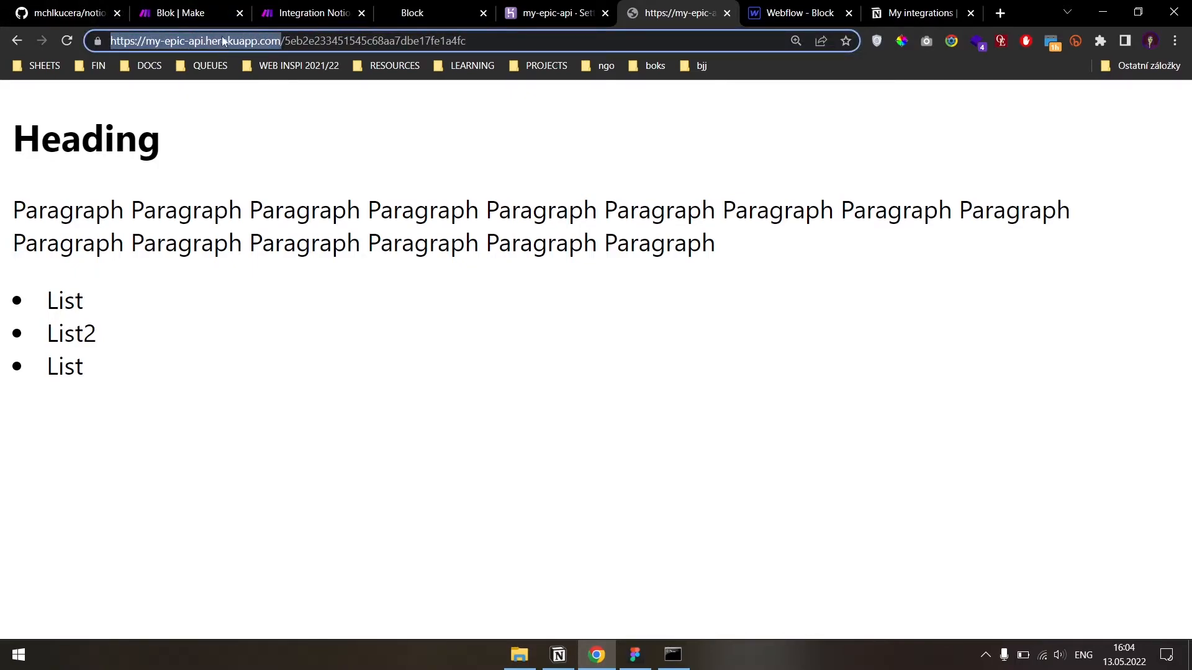
key("ctrl+c")
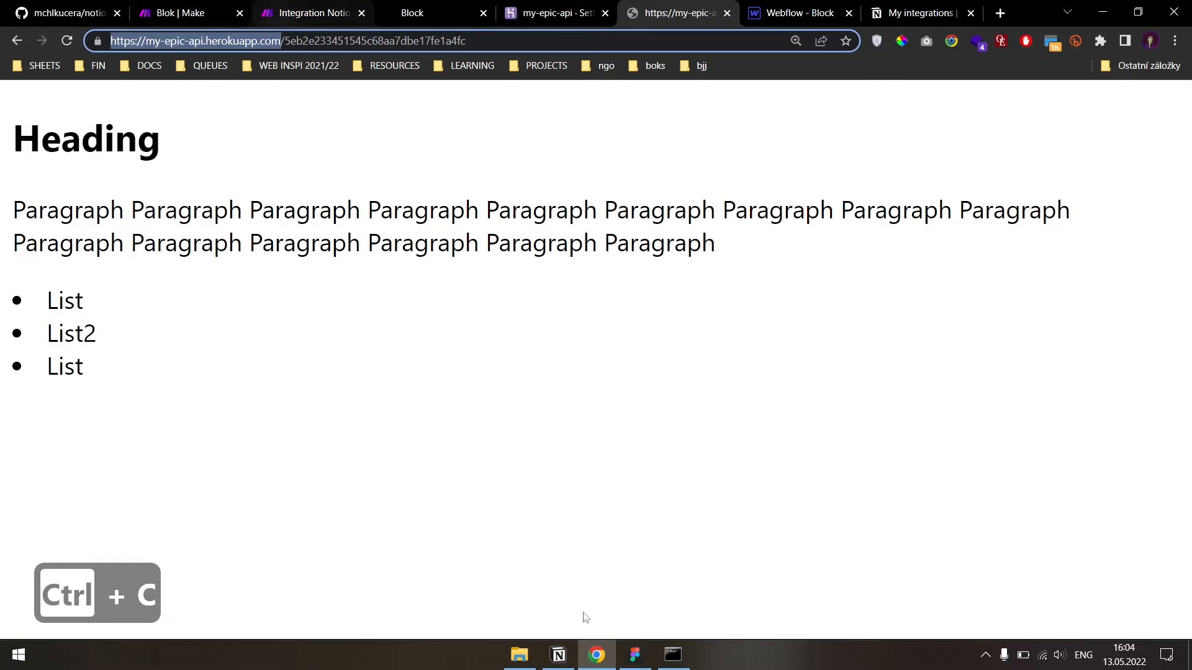
- Switch to Figma, move the plan list up so "Put Rich text to Webflow" meets the arrow, and return to Chrome
left_click(633, 656)
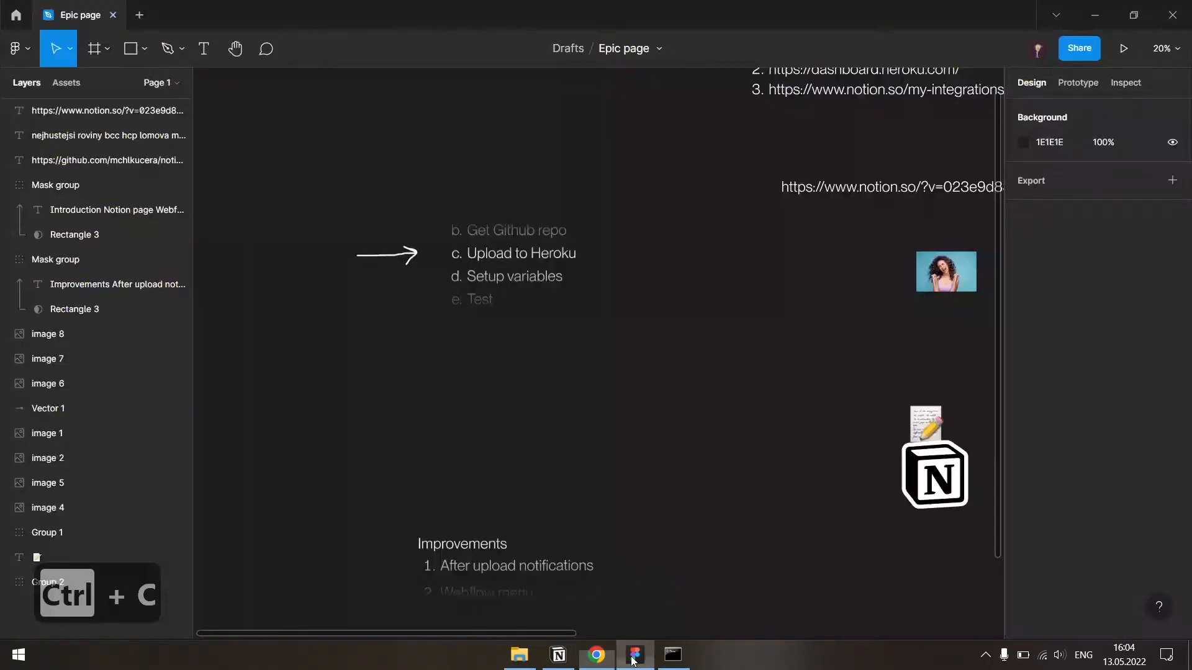
left_click(472, 300)
left_click_drag(627, 537, 622, 471)
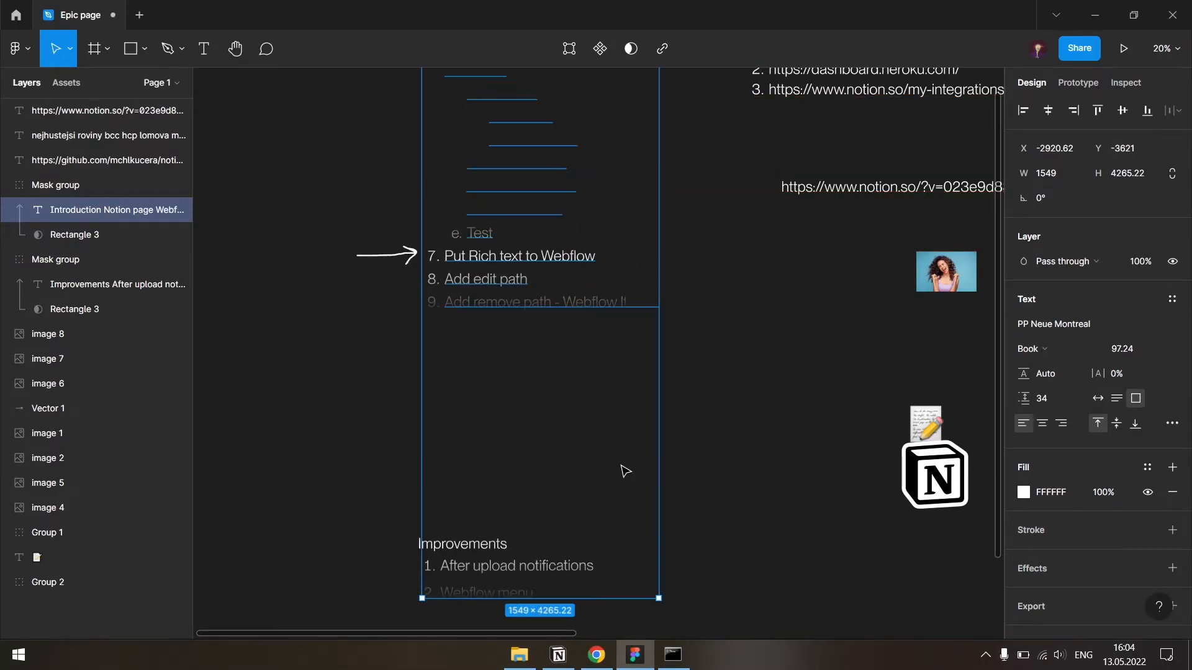
left_click(498, 516)
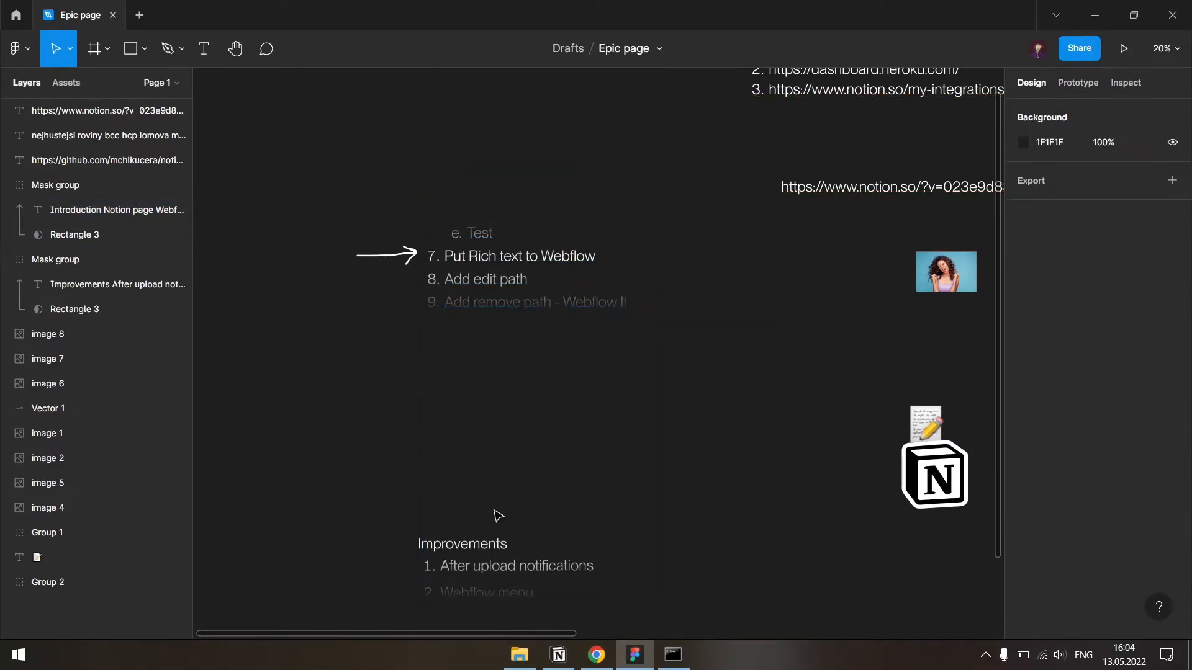
left_click(587, 662)
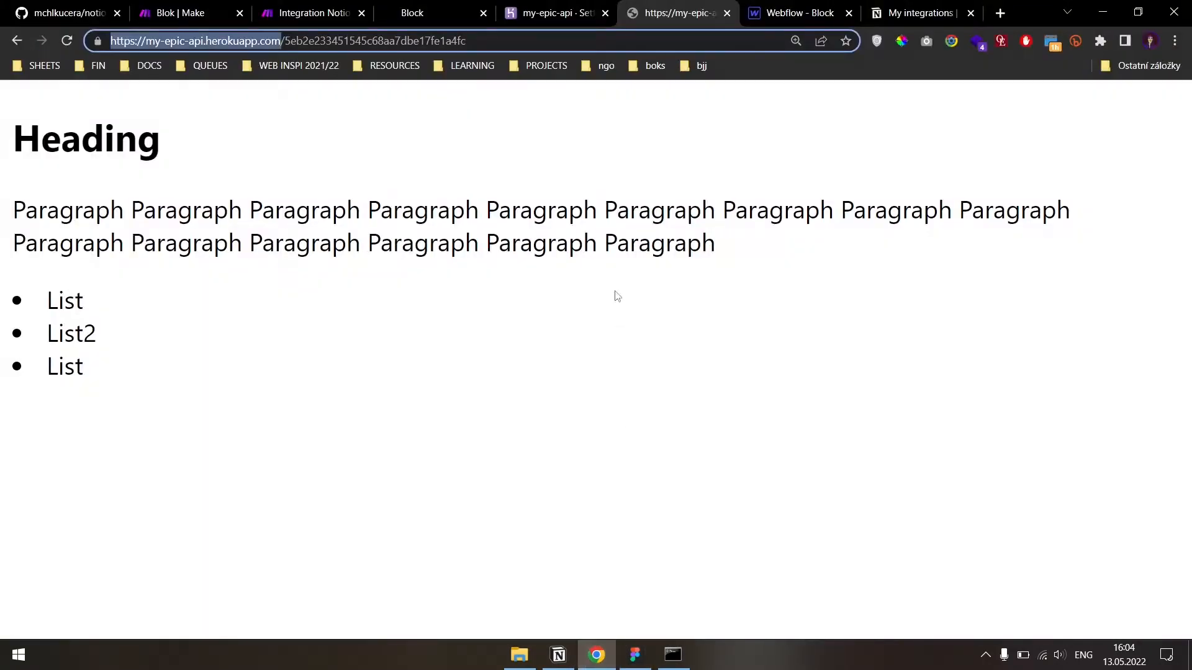
- Switch to the Integration Notion scenario in Make and insert an HTTP "Make a request" module between the Notion and Webflow modules
left_click(444, 5)
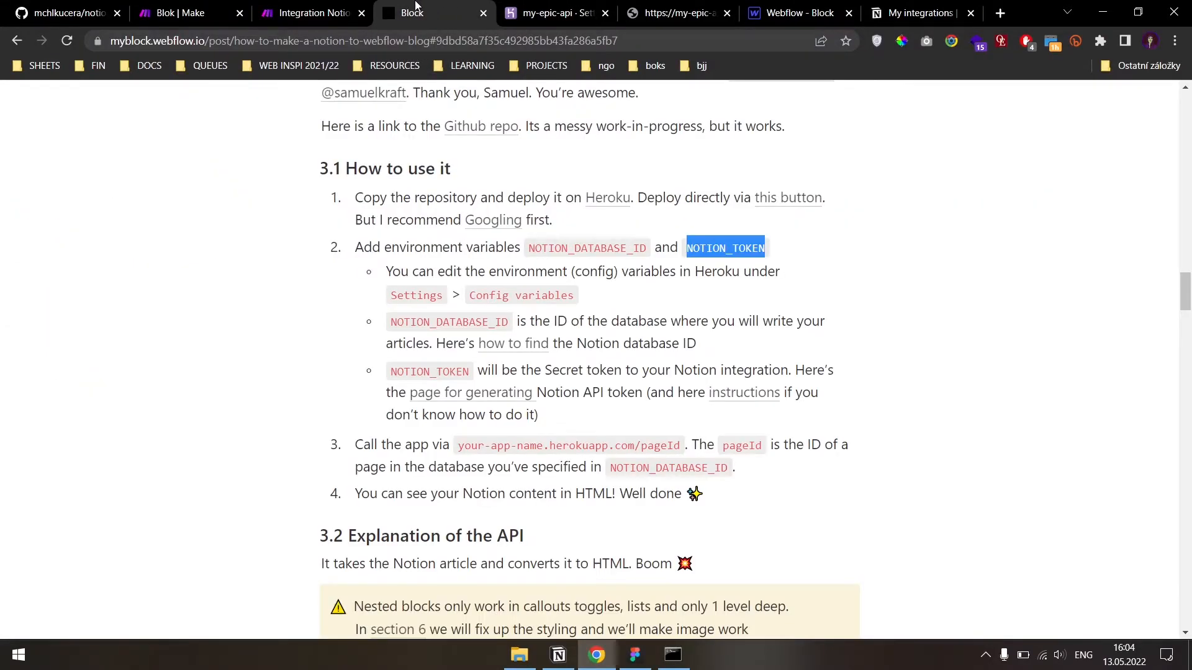
left_click(222, 9)
left_click(310, 11)
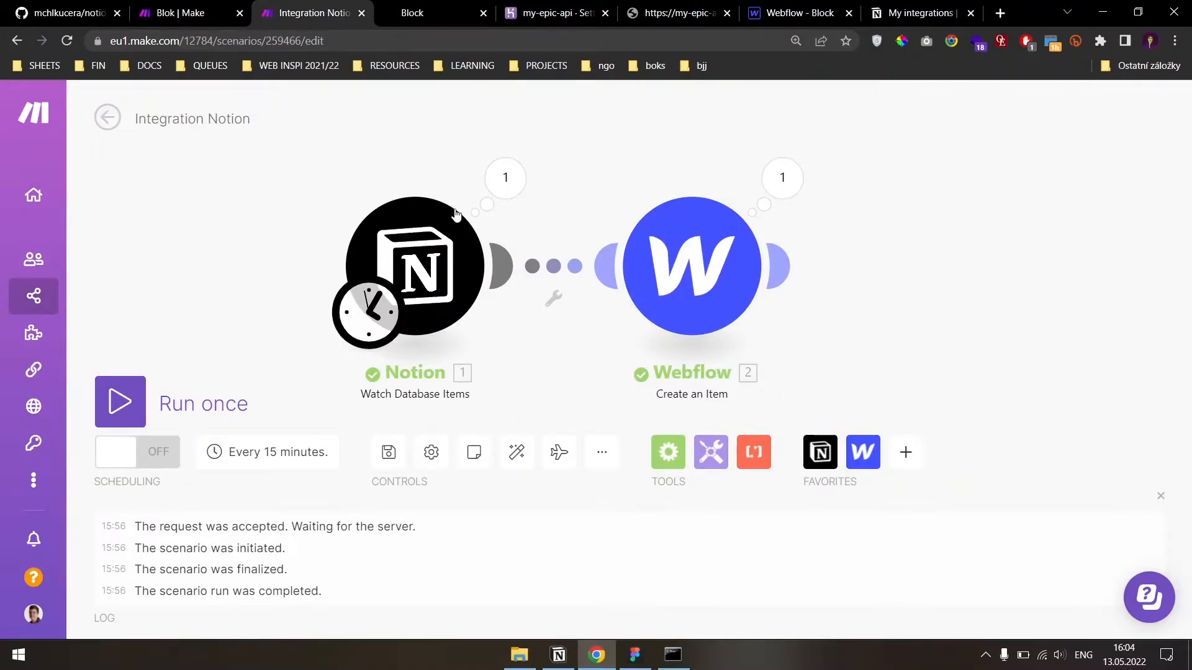
left_click_drag(604, 273, 685, 259)
right_click(685, 259)
left_click(705, 353)
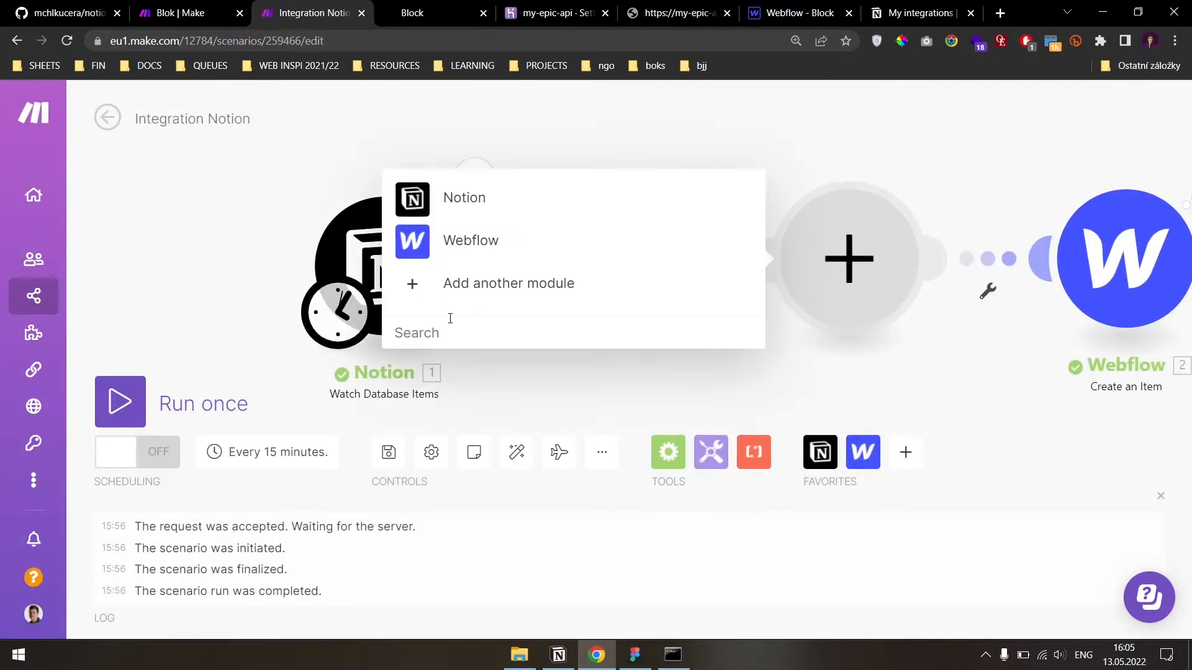
type("http")
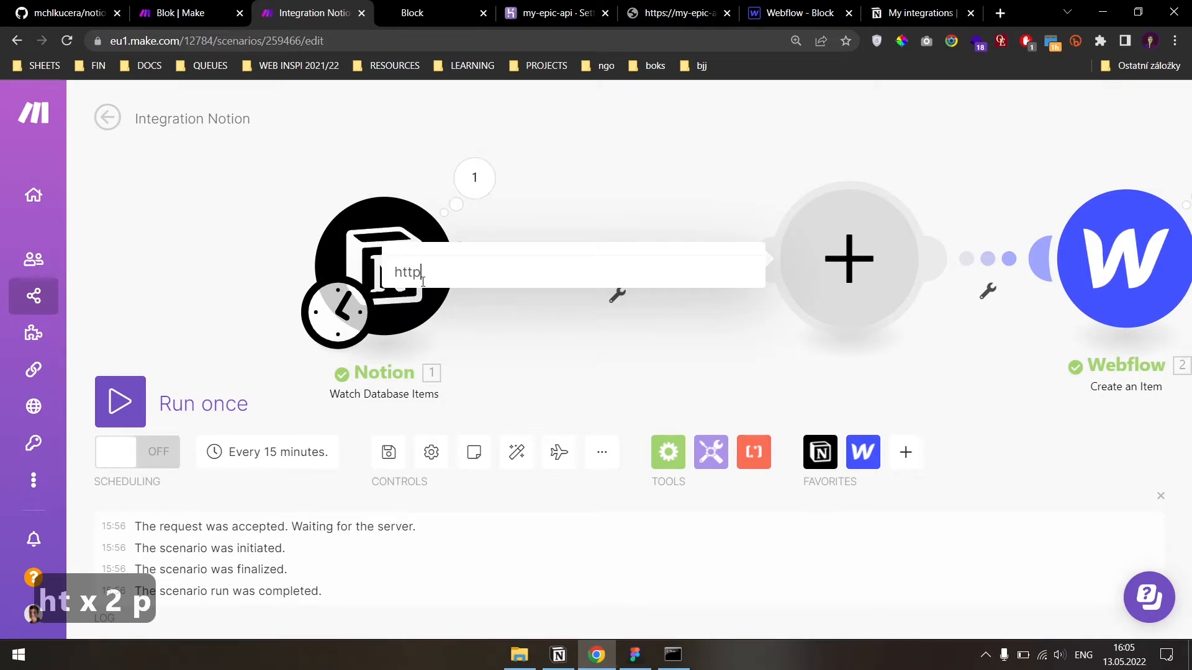
left_click(456, 241)
scroll(503, 414, "down", 1)
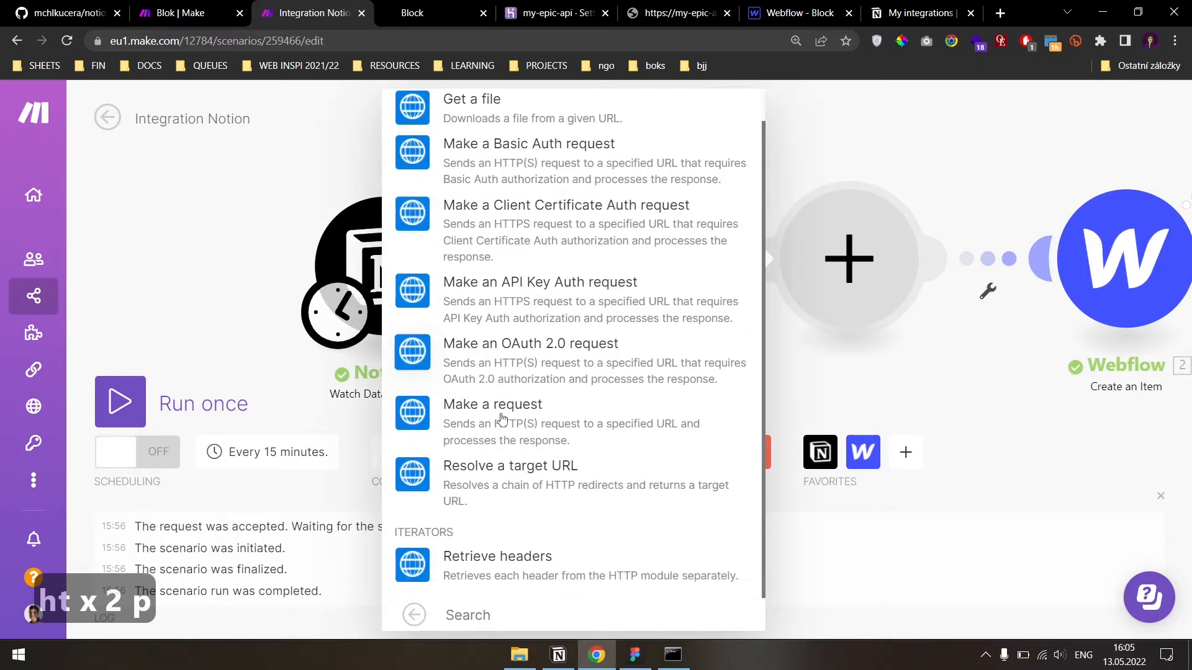
left_click(503, 415)
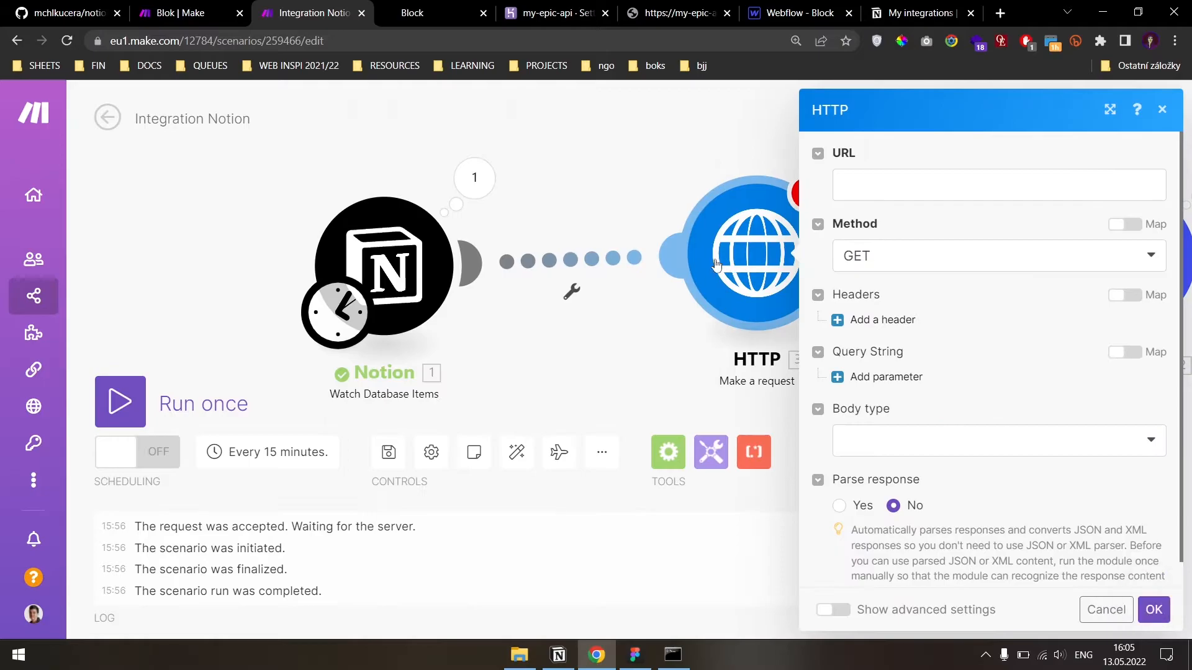
left_click(864, 197)
key("ctrl+v")
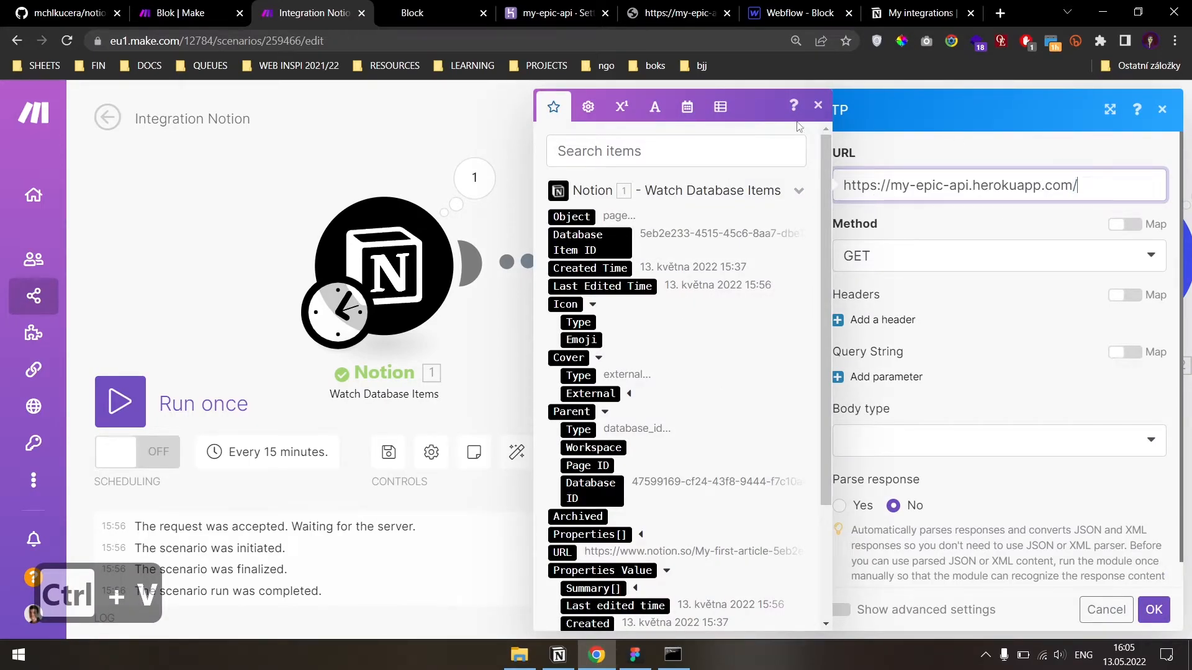
left_click(590, 243)
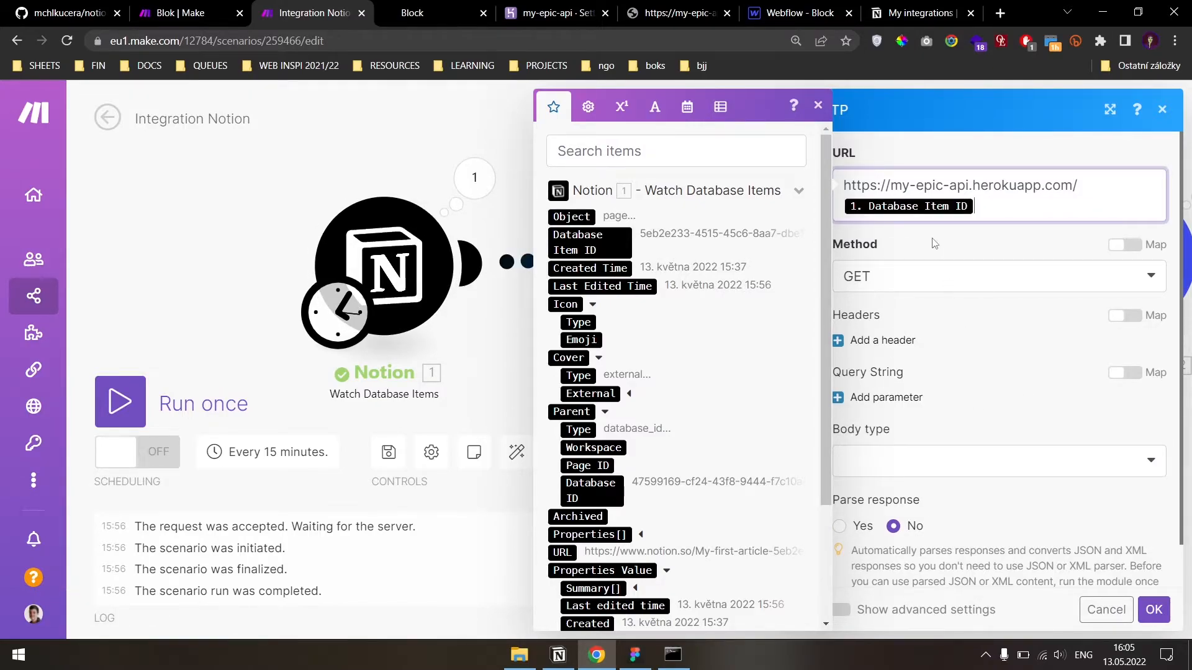
left_click(935, 246)
scroll(1055, 555, "down", 1)
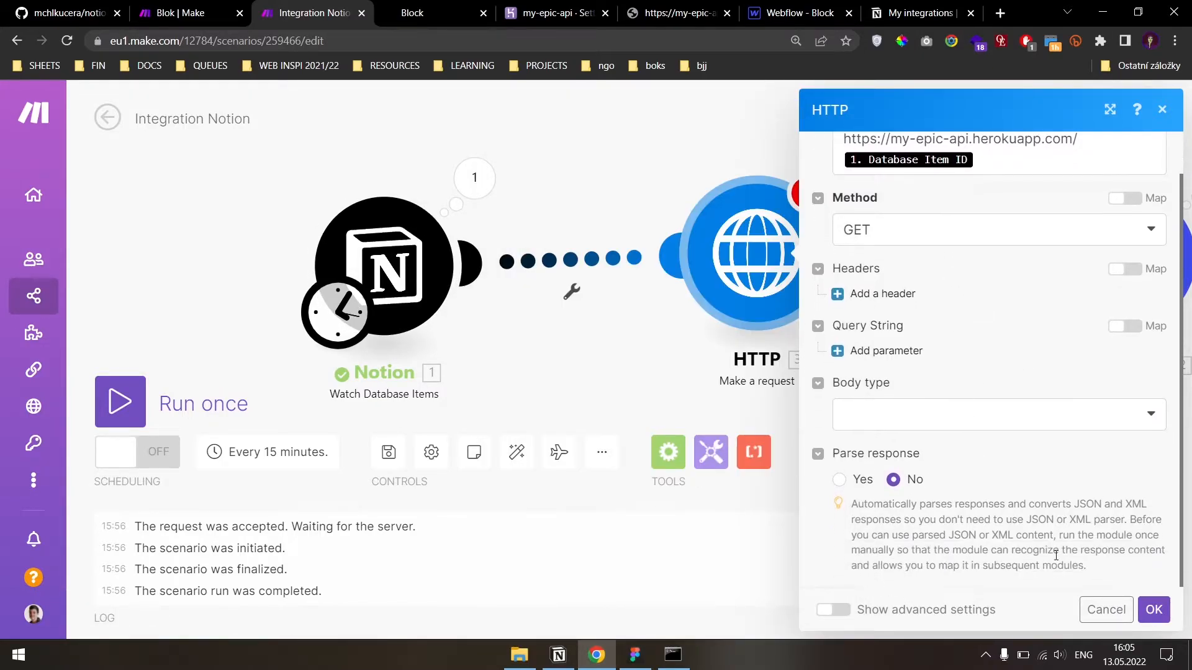
left_click(1149, 609)
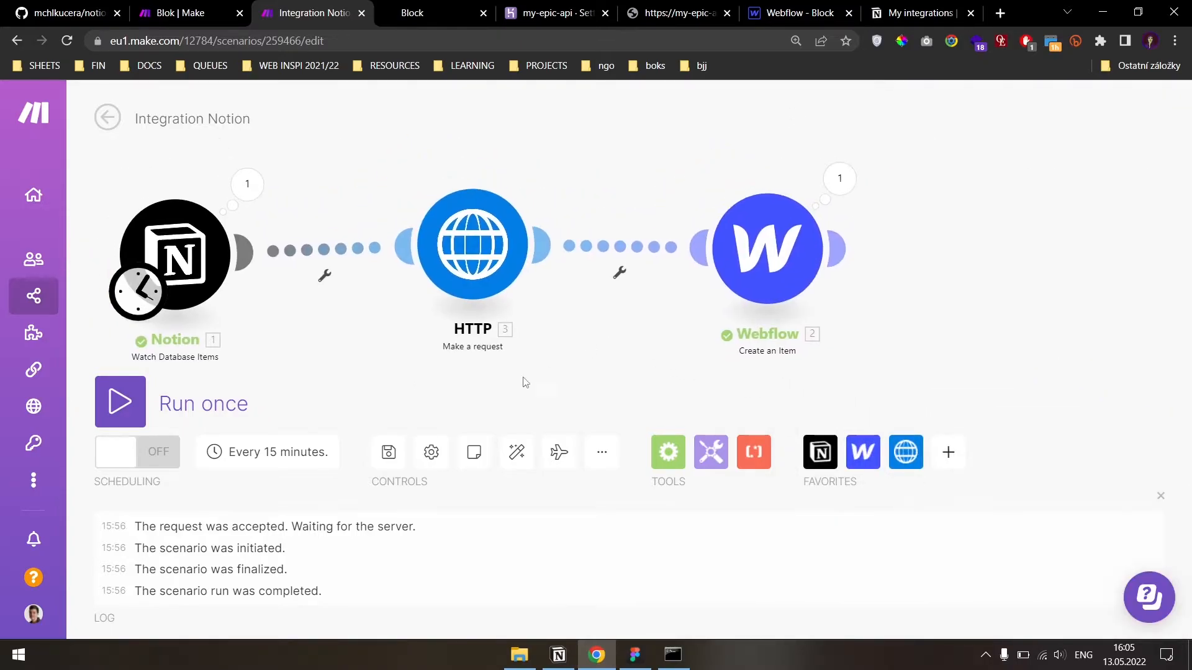
left_click(517, 451)
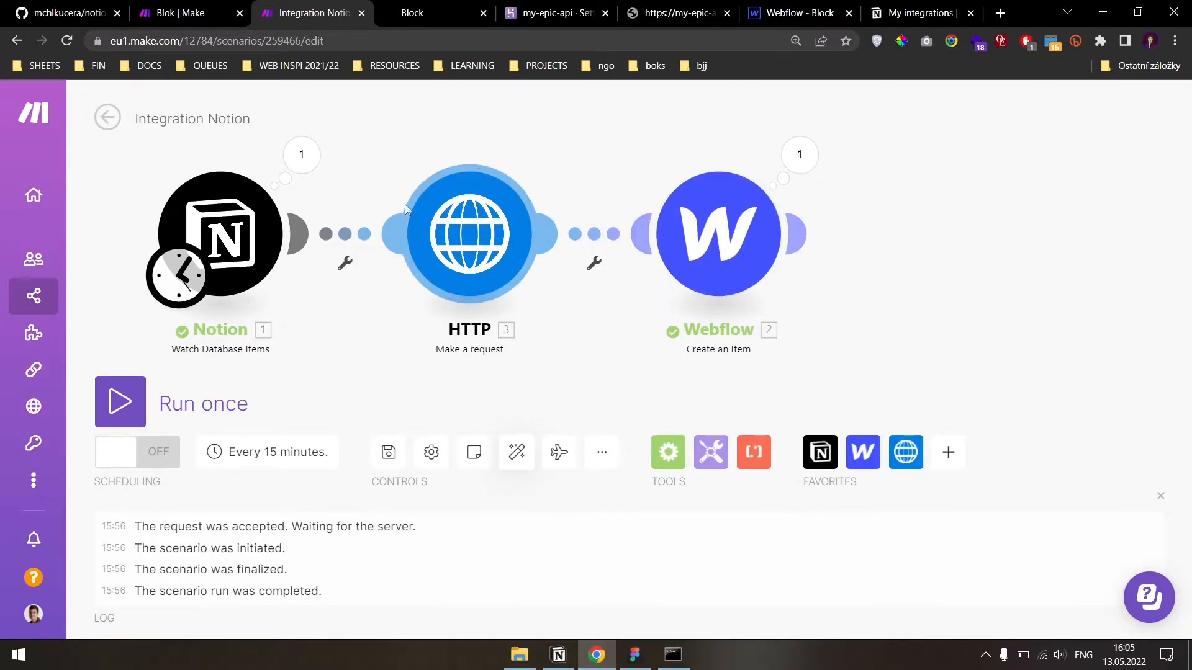
- Map the HTTP module's Data output to the Content field of the Webflow Create an Item module and save it
left_click(732, 242)
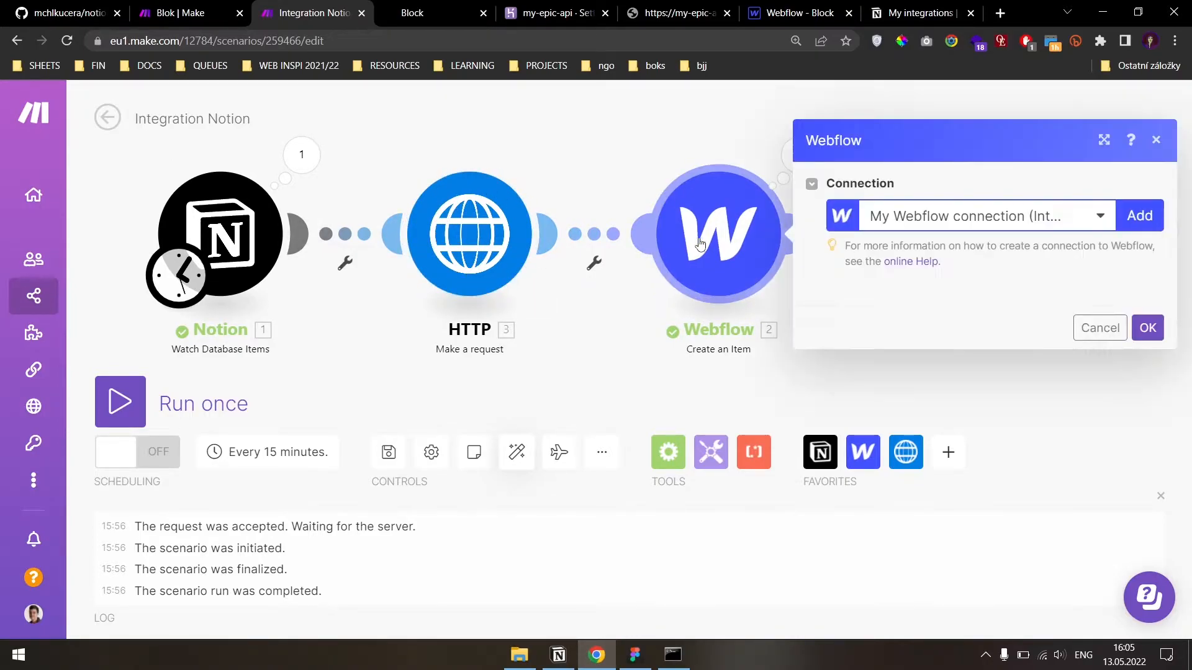
scroll(896, 287, "down", 3)
scroll(896, 288, "down", 5)
scroll(894, 340, "up", 3)
left_click(894, 344)
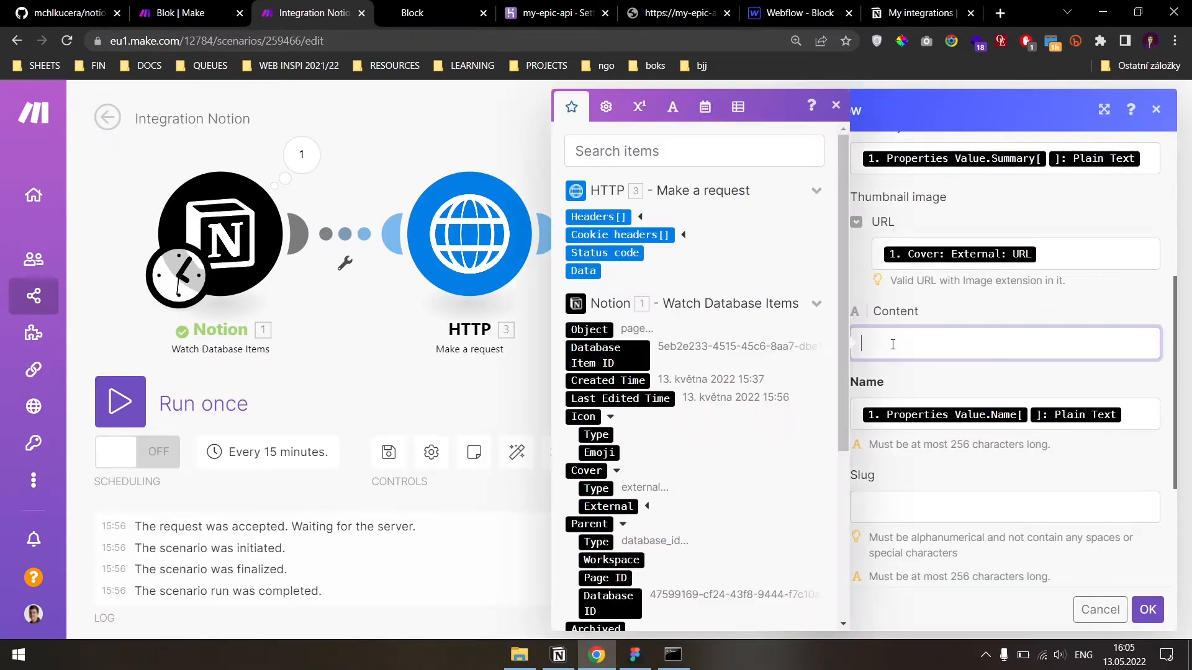
left_click(593, 272)
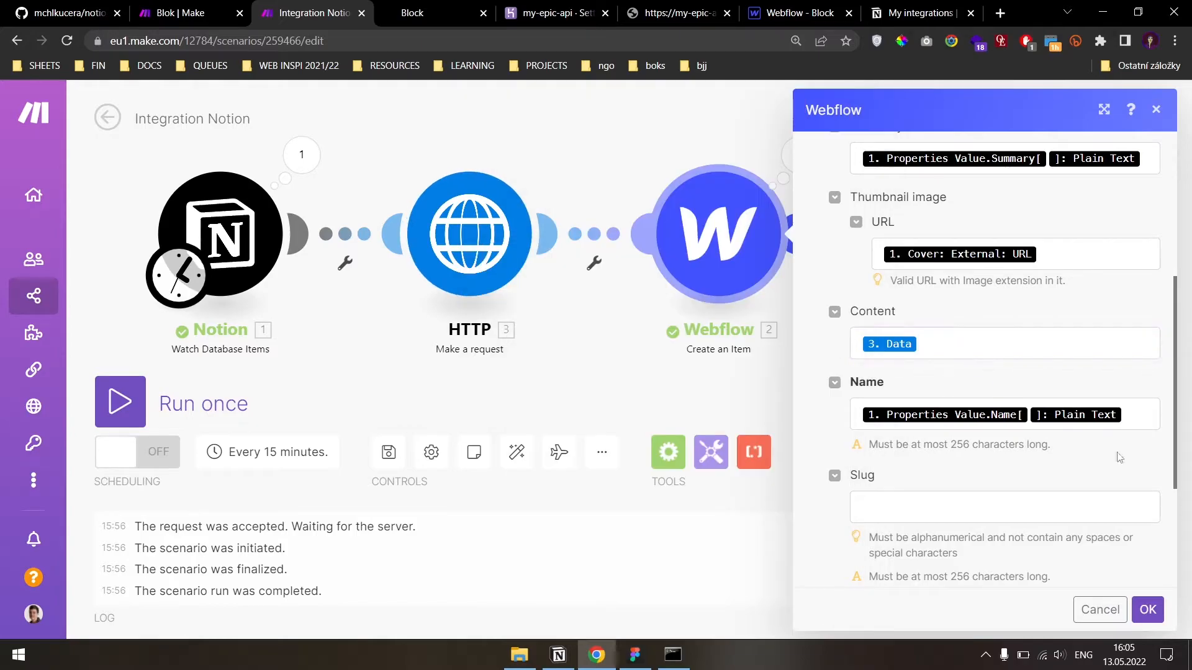
left_click(1147, 609)
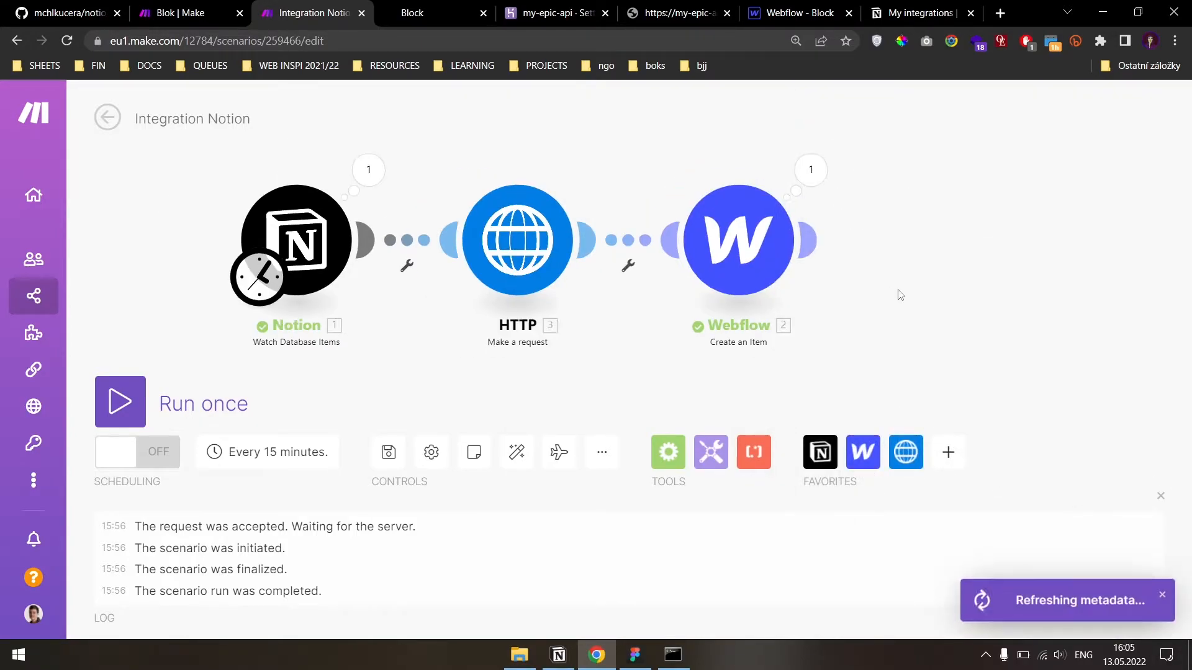
- In the Webflow designer, bind "my epic rich text" to the Content field of Epic collections, and open the Epic blog page
left_click(772, 6)
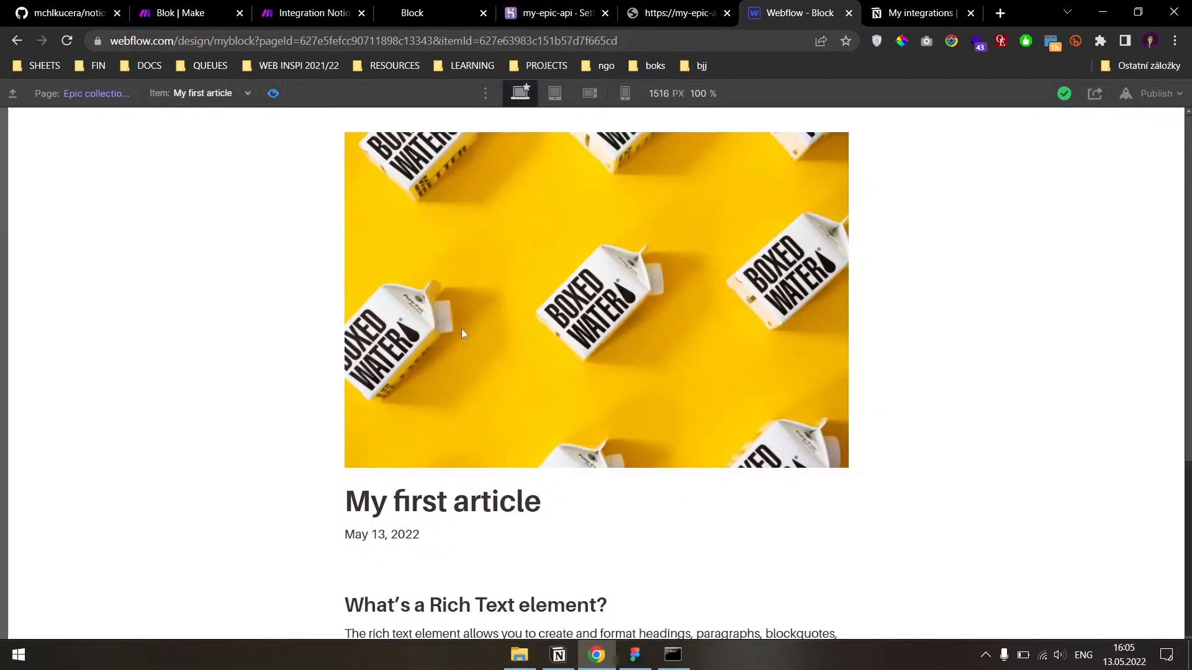
scroll(305, 231, "down", 4)
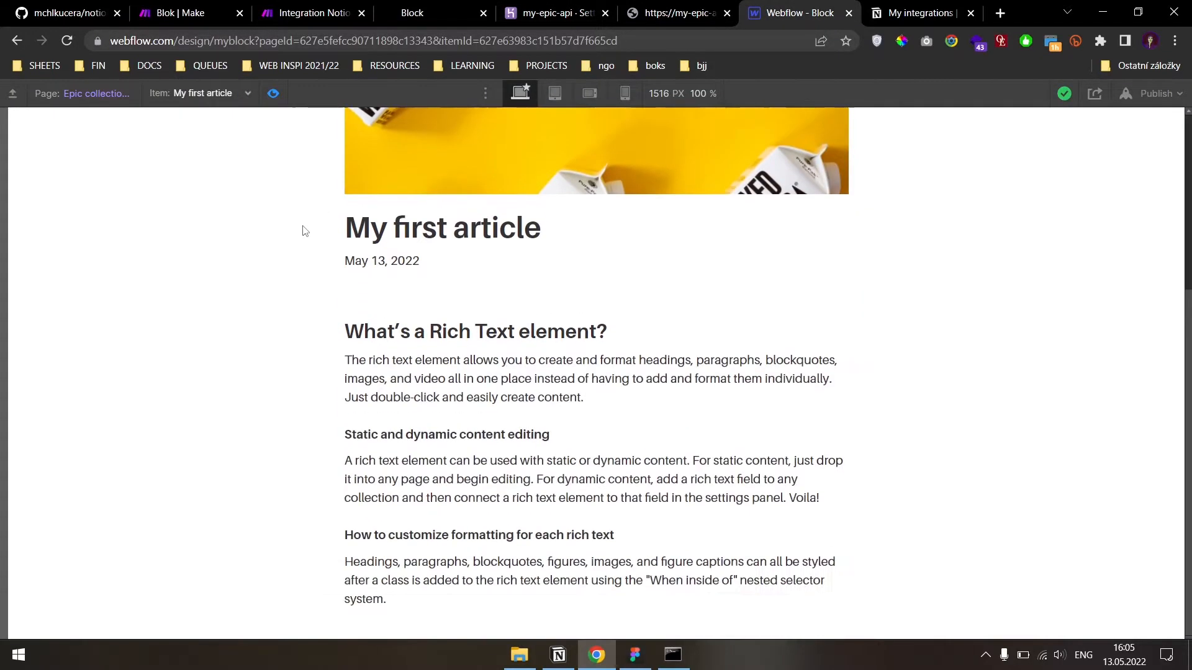
left_click(273, 93)
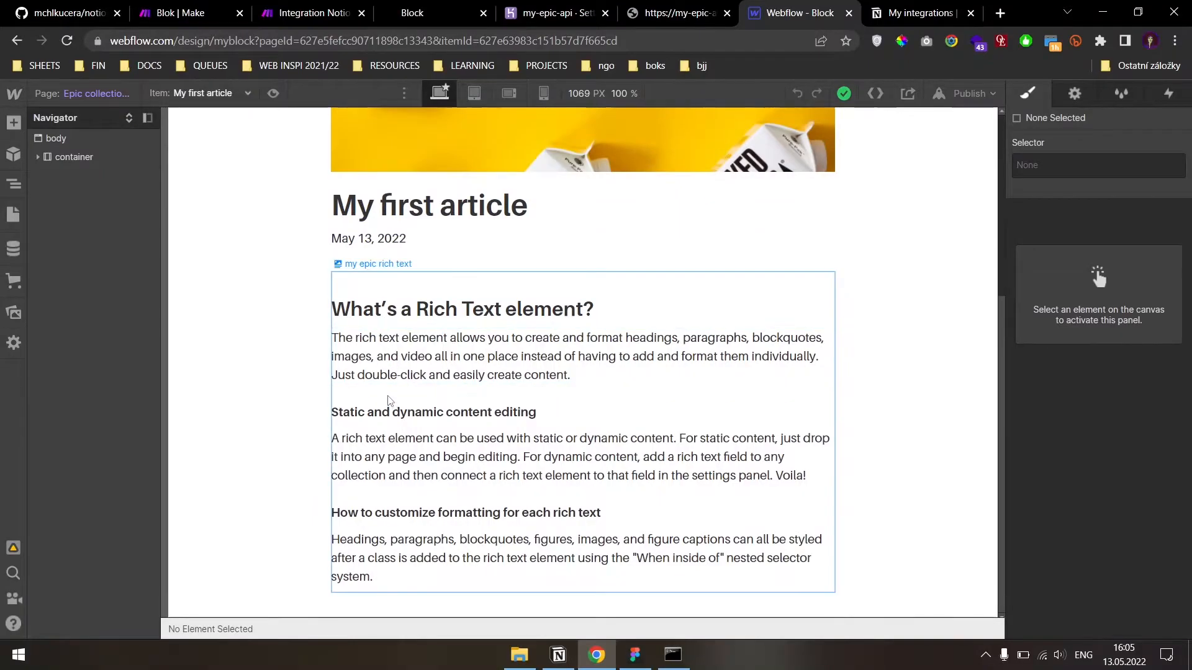
left_click(408, 335)
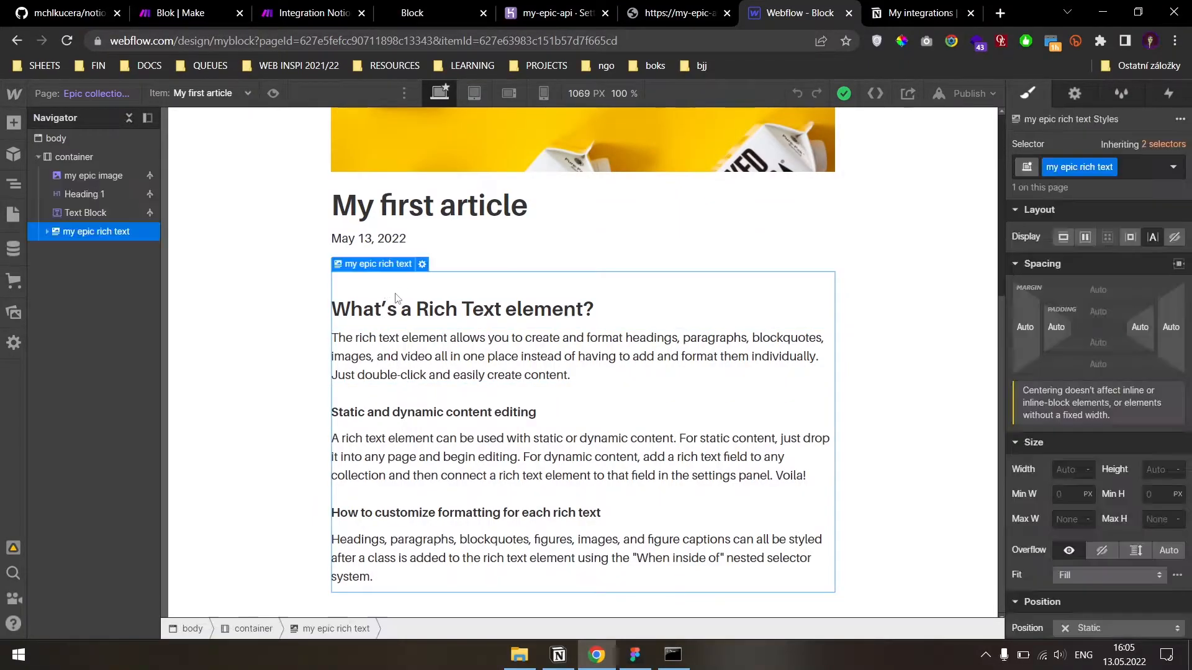
left_click(422, 268)
left_click(349, 225)
left_click(377, 250)
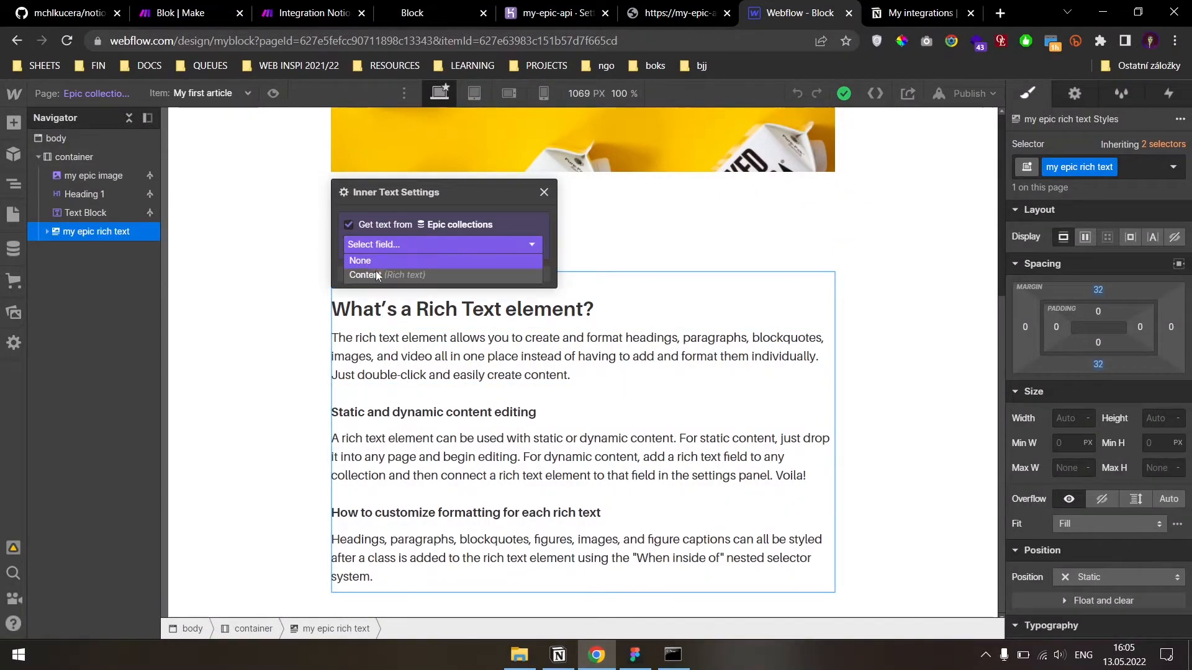
left_click(374, 276)
scroll(533, 210, "up", 5)
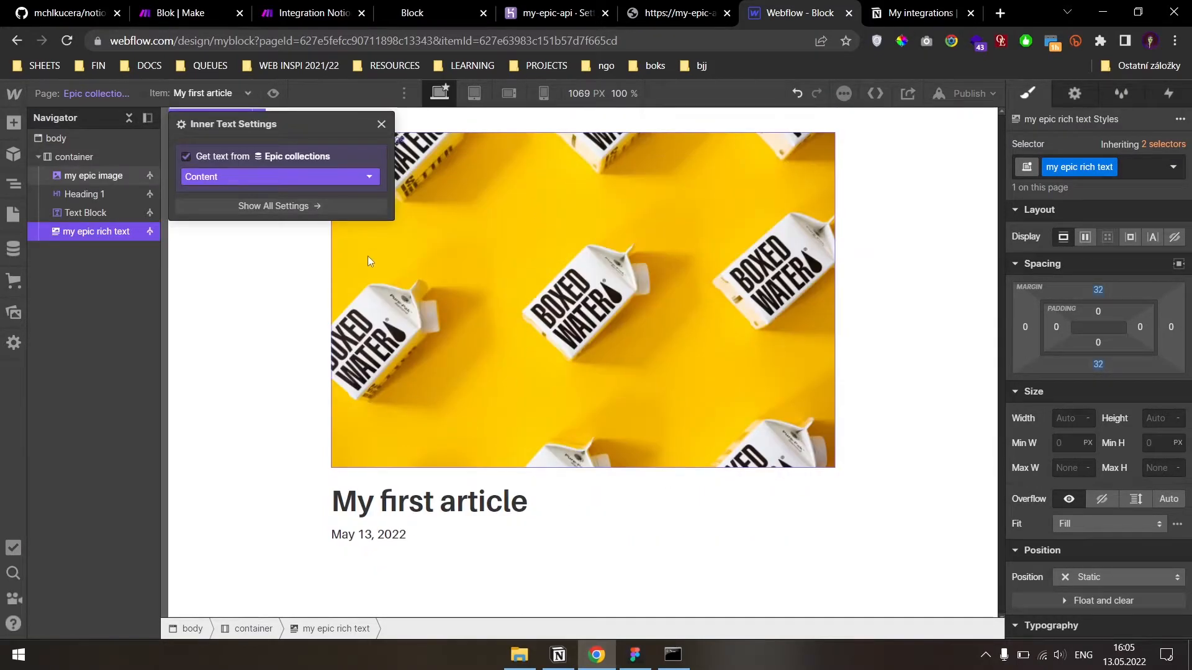
left_click(381, 124)
left_click(72, 97)
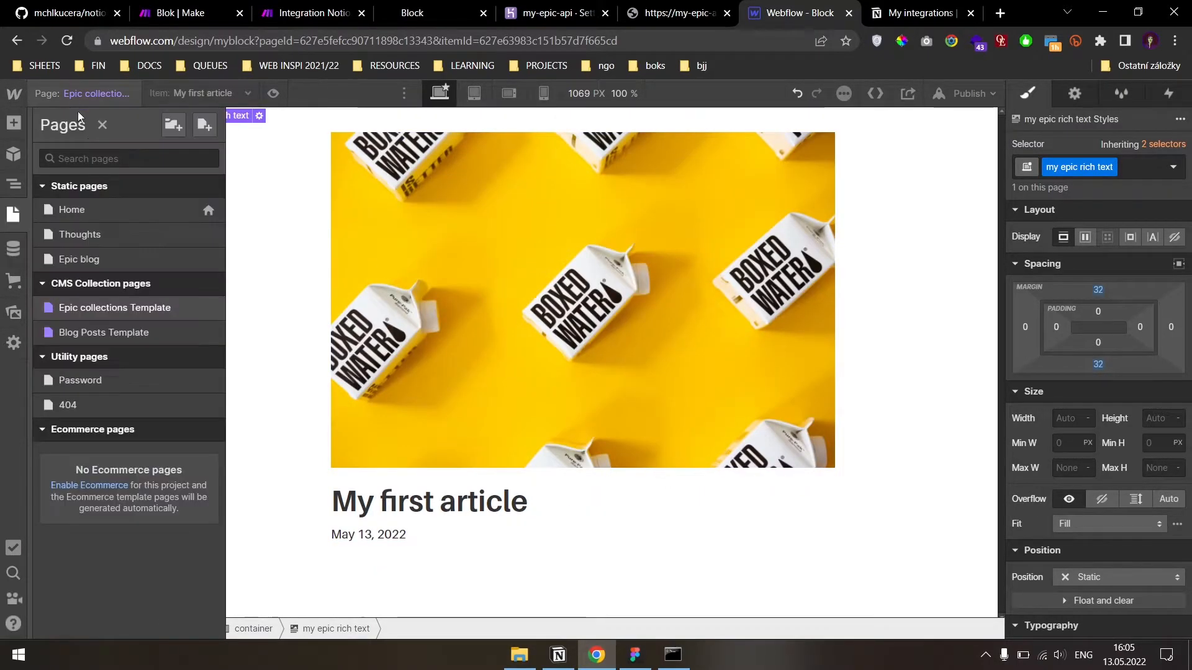
left_click(103, 257)
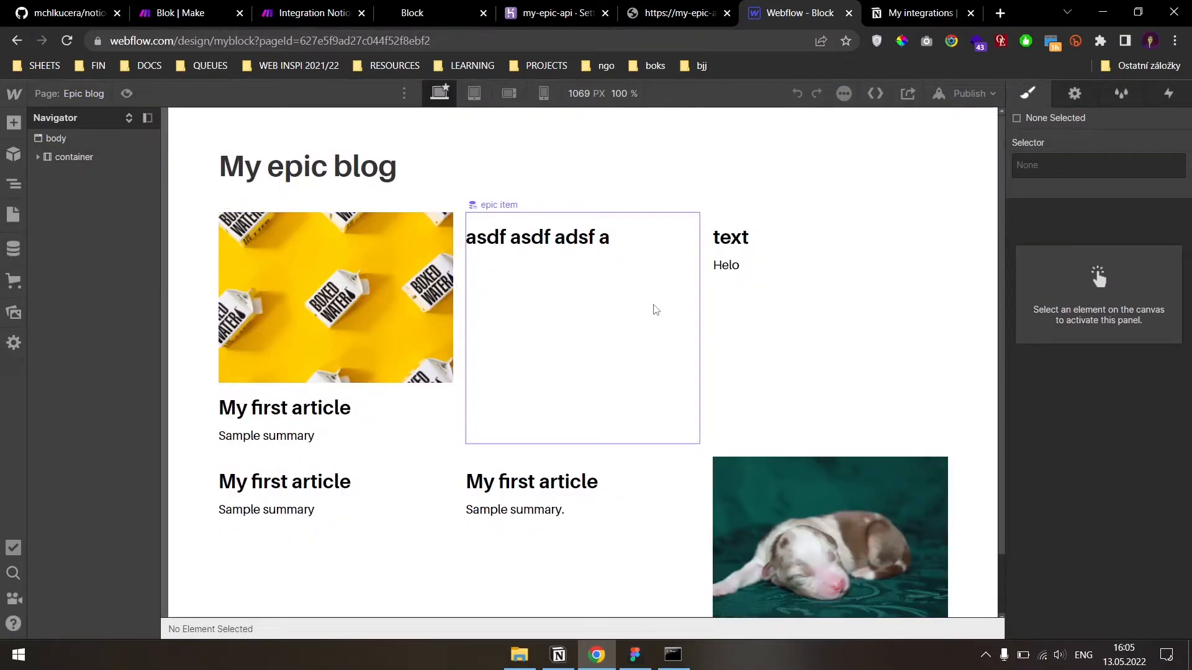
- Switch to Notion, reopen "My first article", and change its cover to the Unsplash photo of loose pages on dark ground
left_click(558, 655)
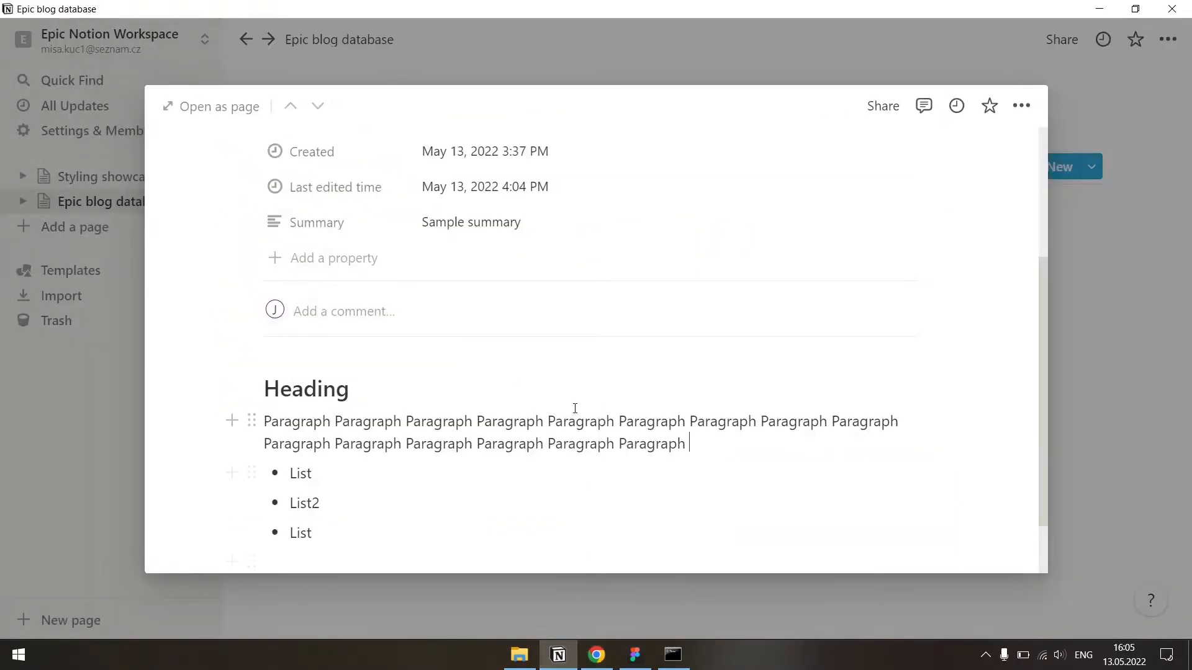
scroll(576, 408, "down", 2)
left_click(1149, 266)
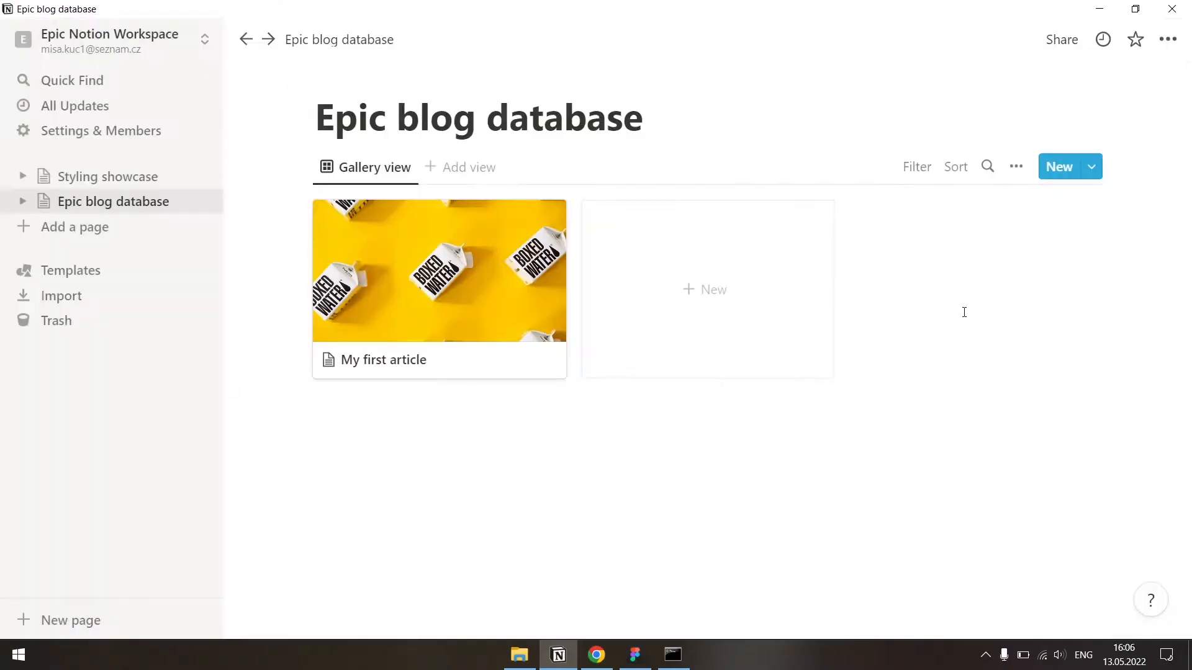
left_click(399, 319)
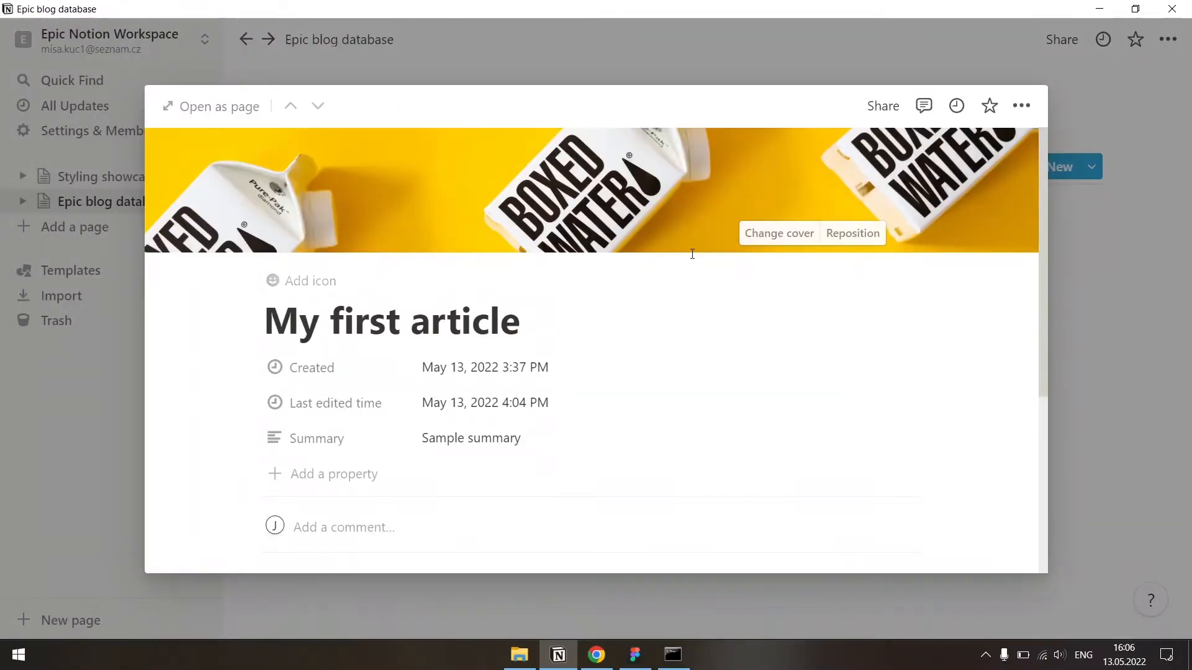
left_click(779, 233)
left_click(750, 265)
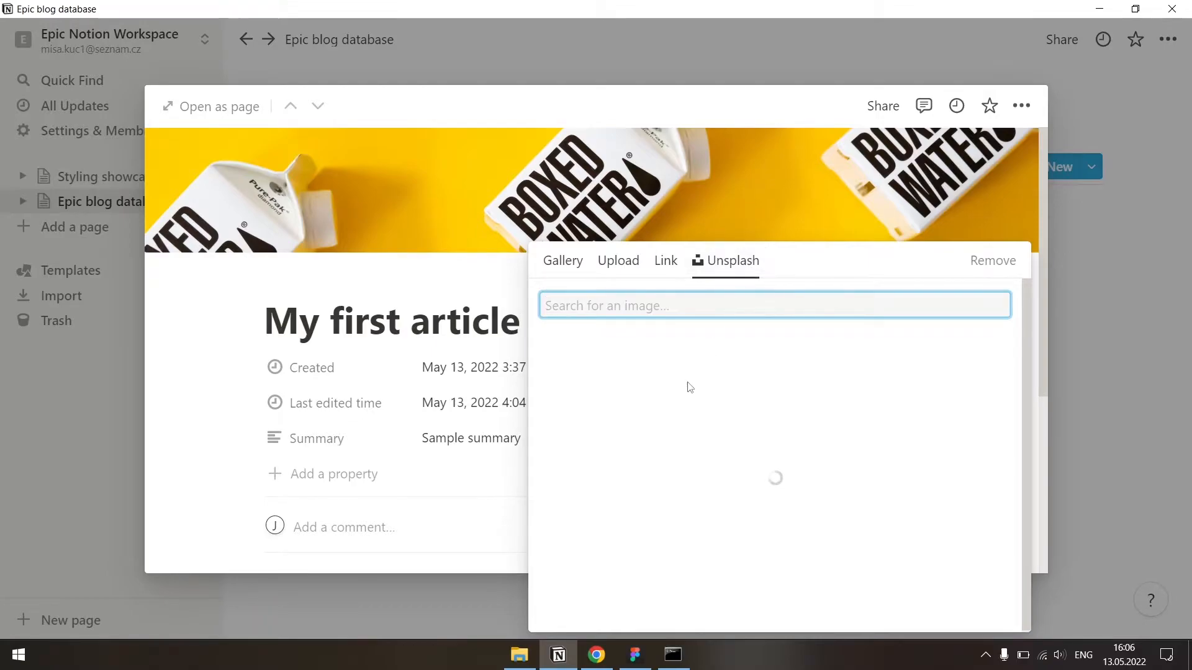
left_click(934, 376)
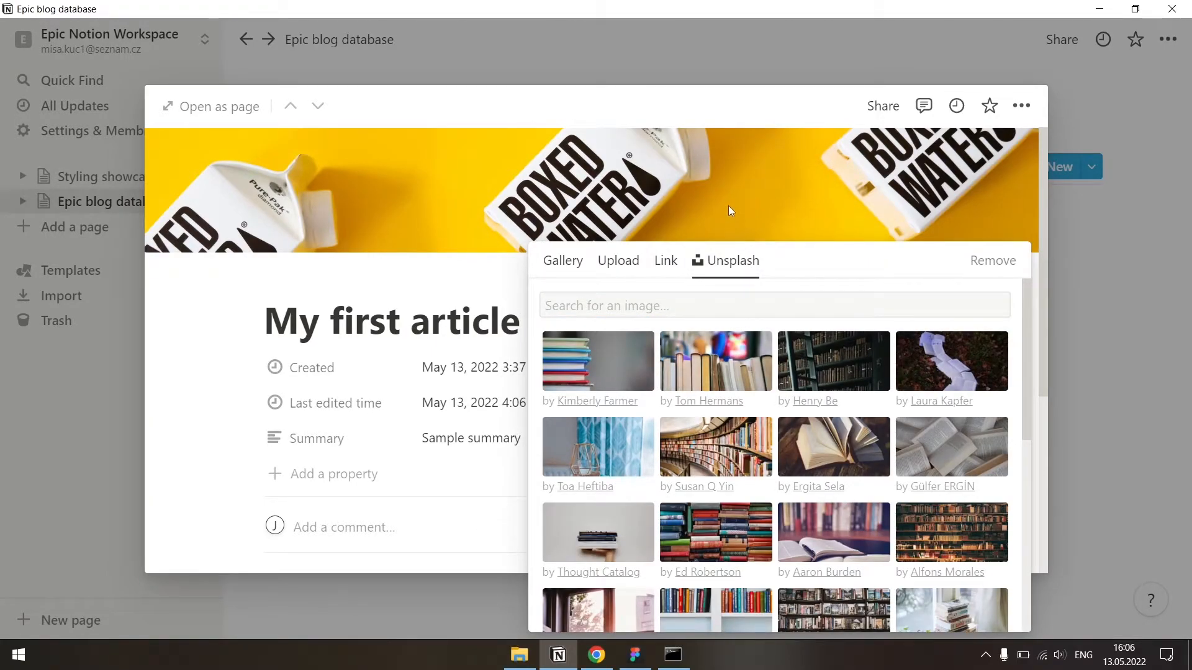
left_click(702, 201)
- Add a red line reading "RED TEXT WOW" below the bulleted list in the article
scroll(657, 300, "down", 5)
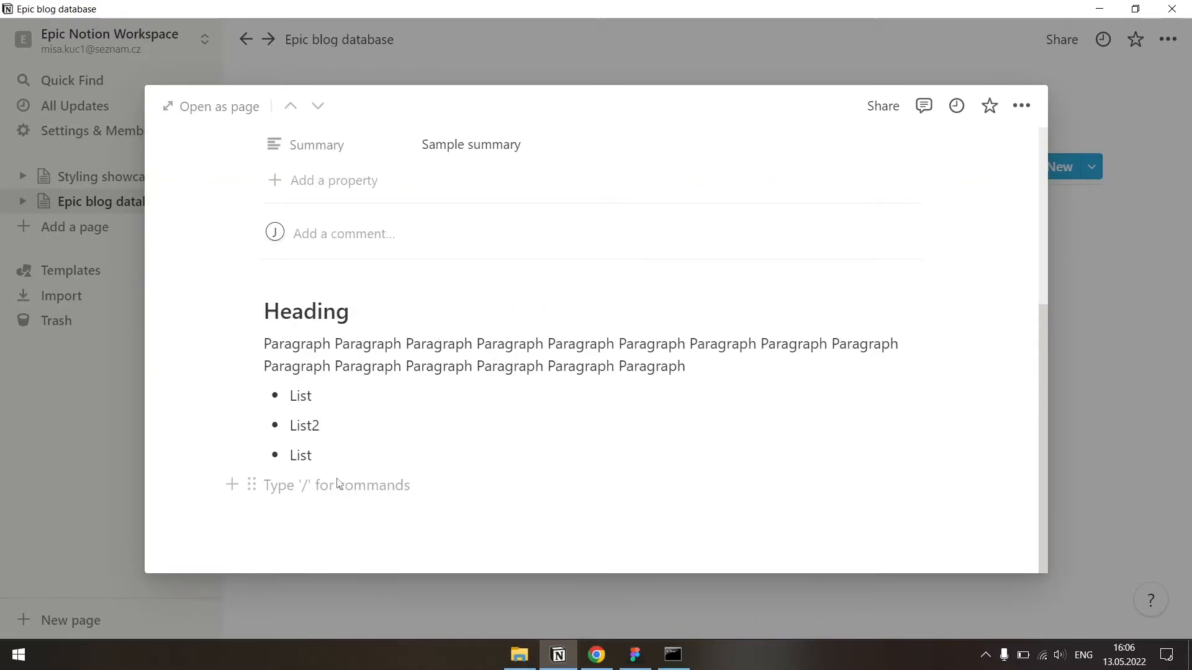
key("ctrl+slash")
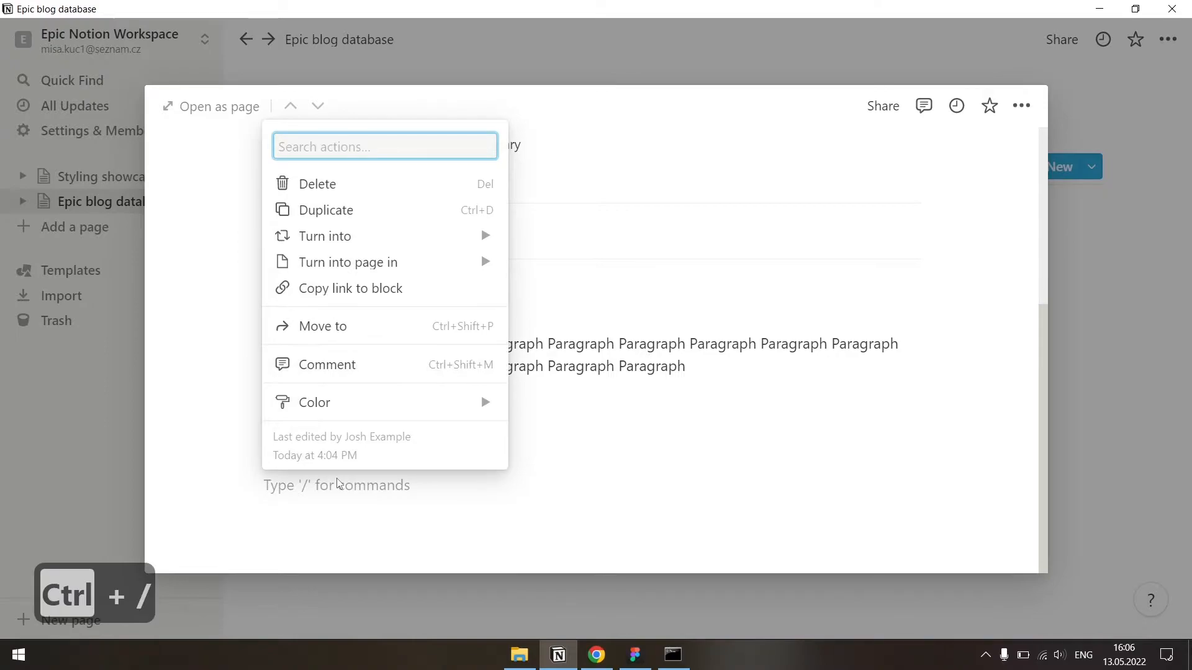
type("red")
key("Return")
type("Eed")
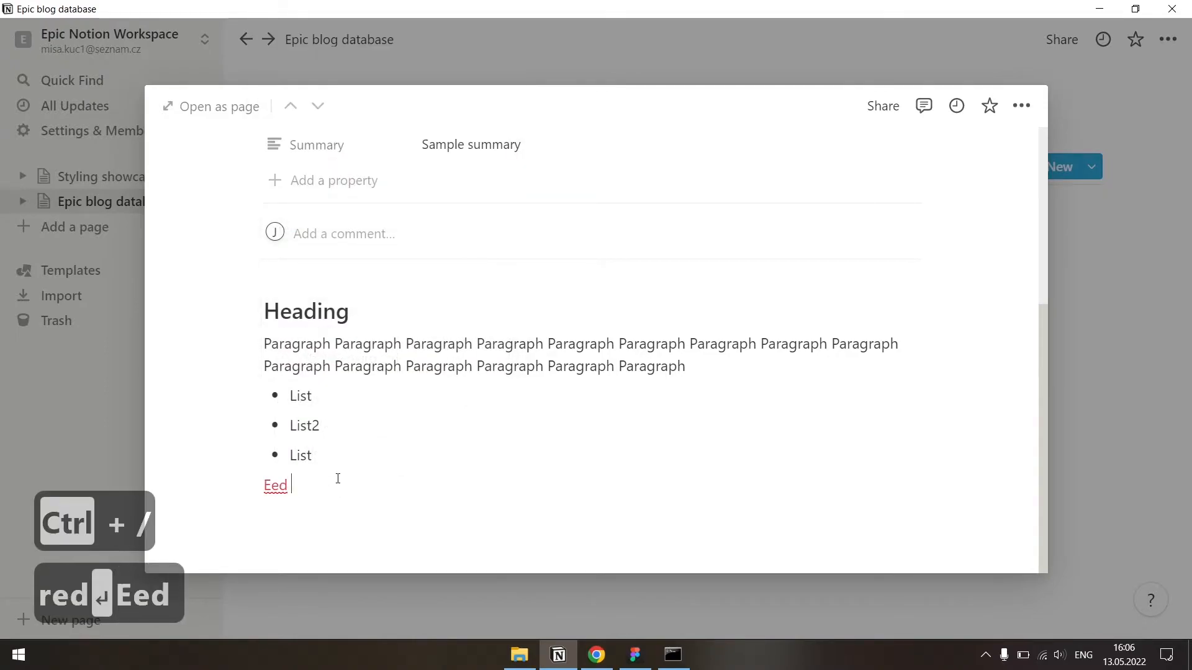
key("shift+Home")
type("RED TEXT")
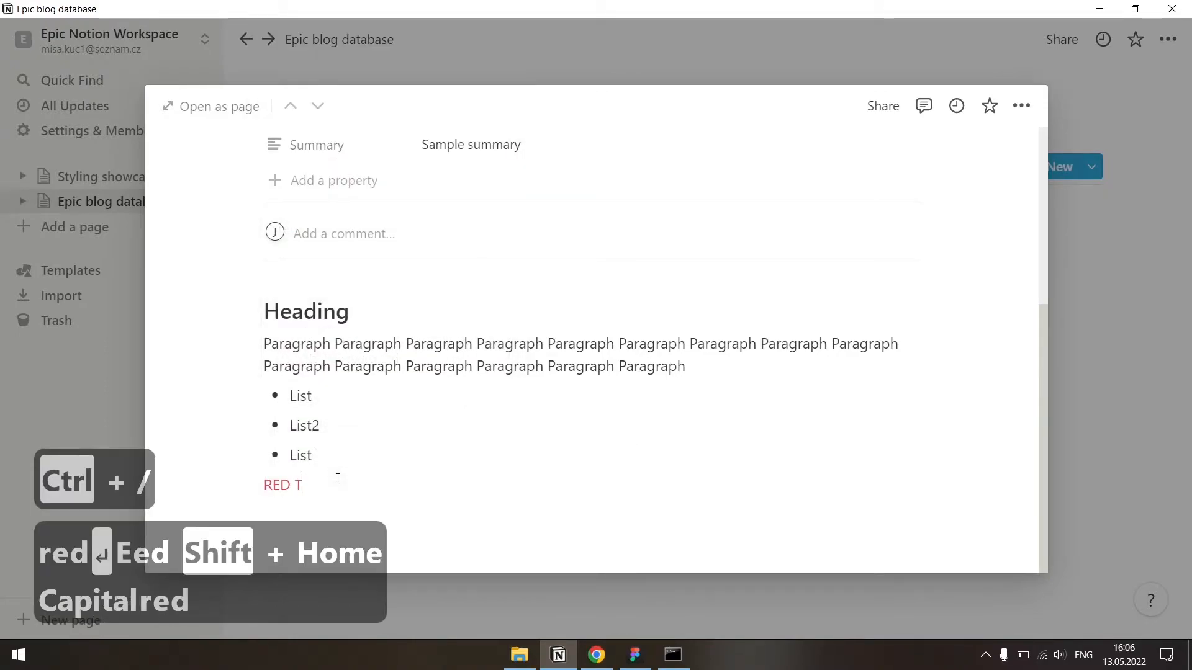
key("Caps_Lock")
key("Escape")
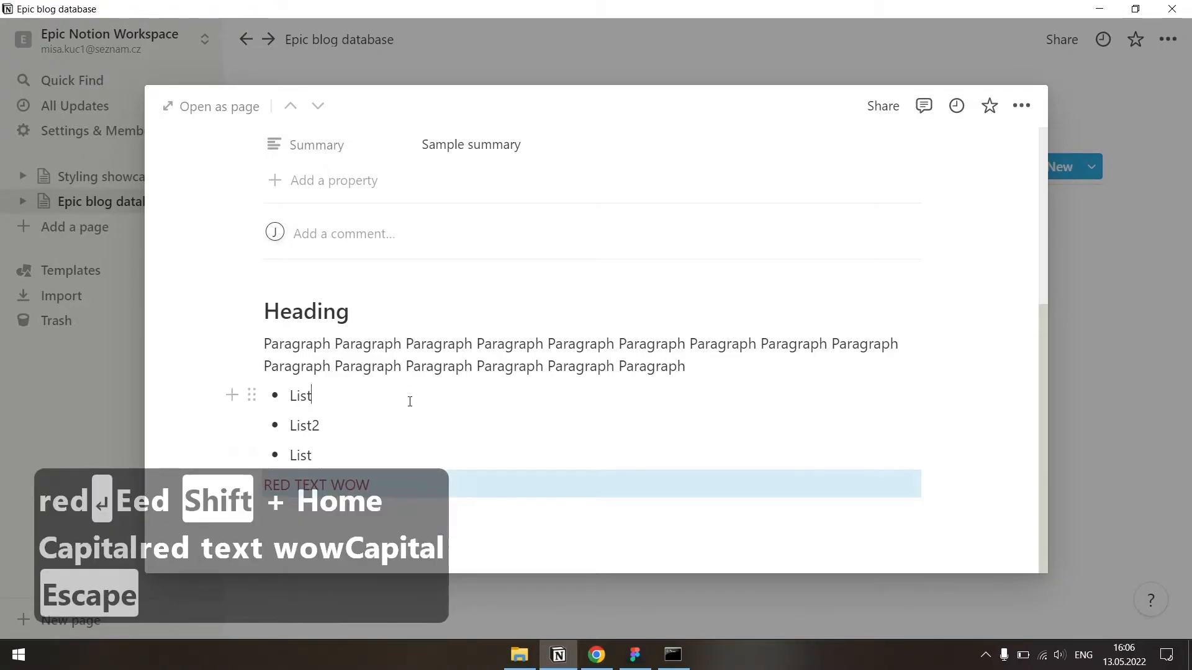
- Make the word "WOW" in the red line bold and switch back to Chrome
left_click_drag(331, 485, 464, 485)
key("ctrl+b")
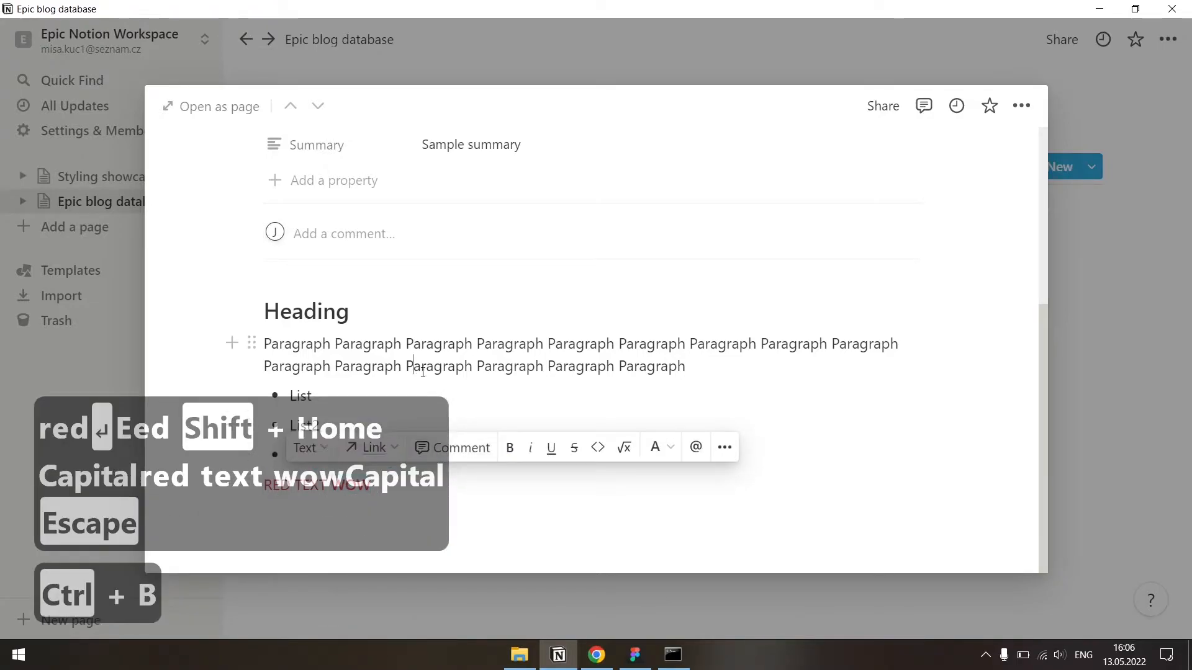
left_click(599, 424)
left_click(597, 655)
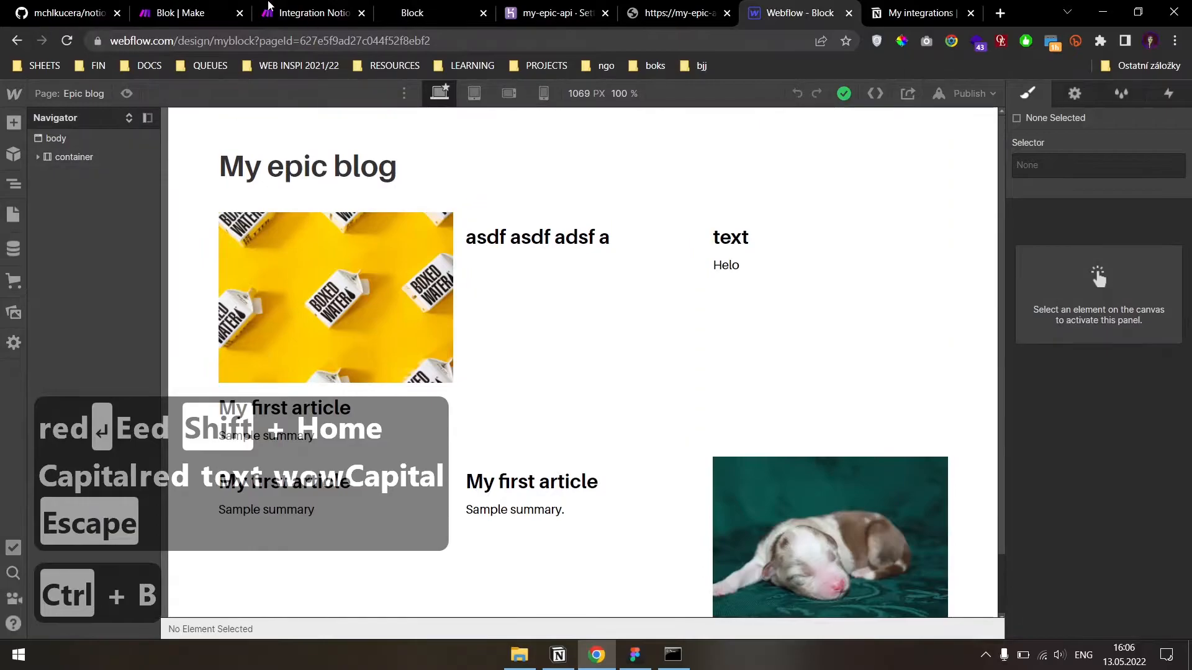
- Run the Integration Notion scenario once in Make and return to the Webflow designer
left_click(278, 6)
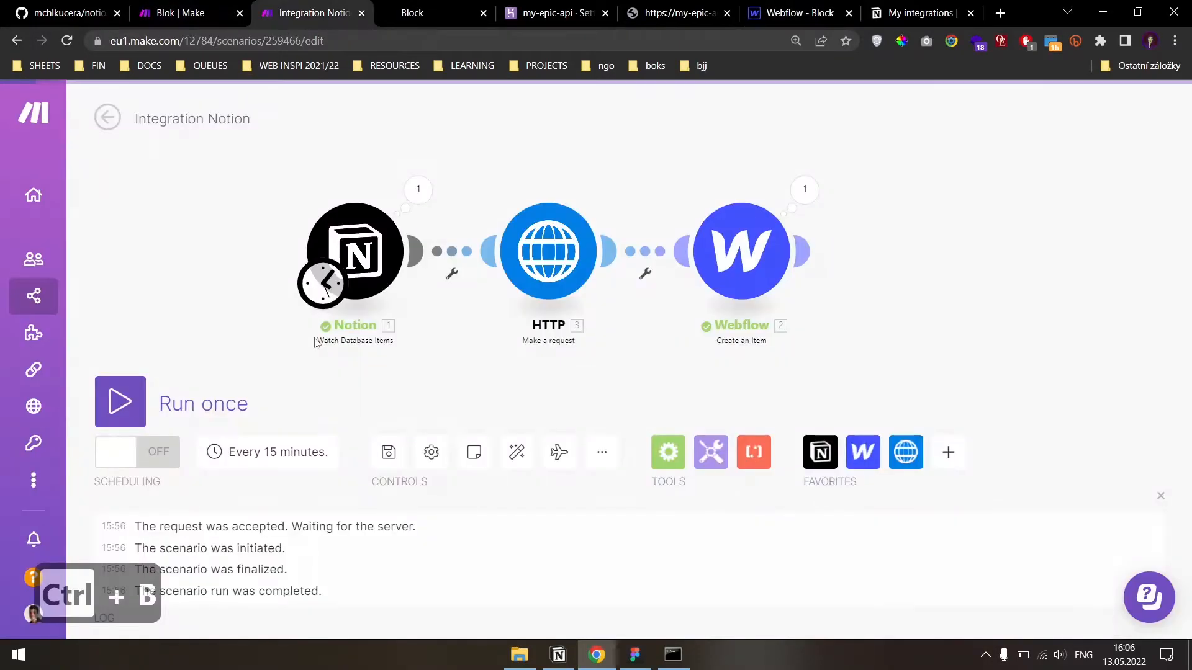
left_click(114, 409)
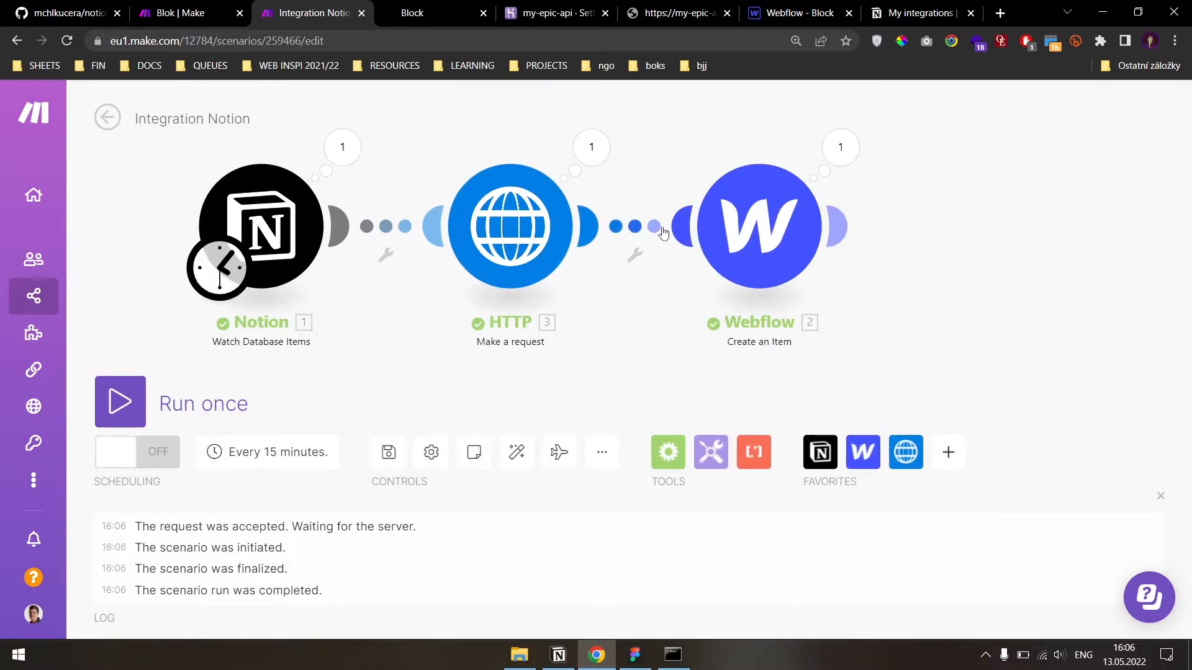
left_click(435, 13)
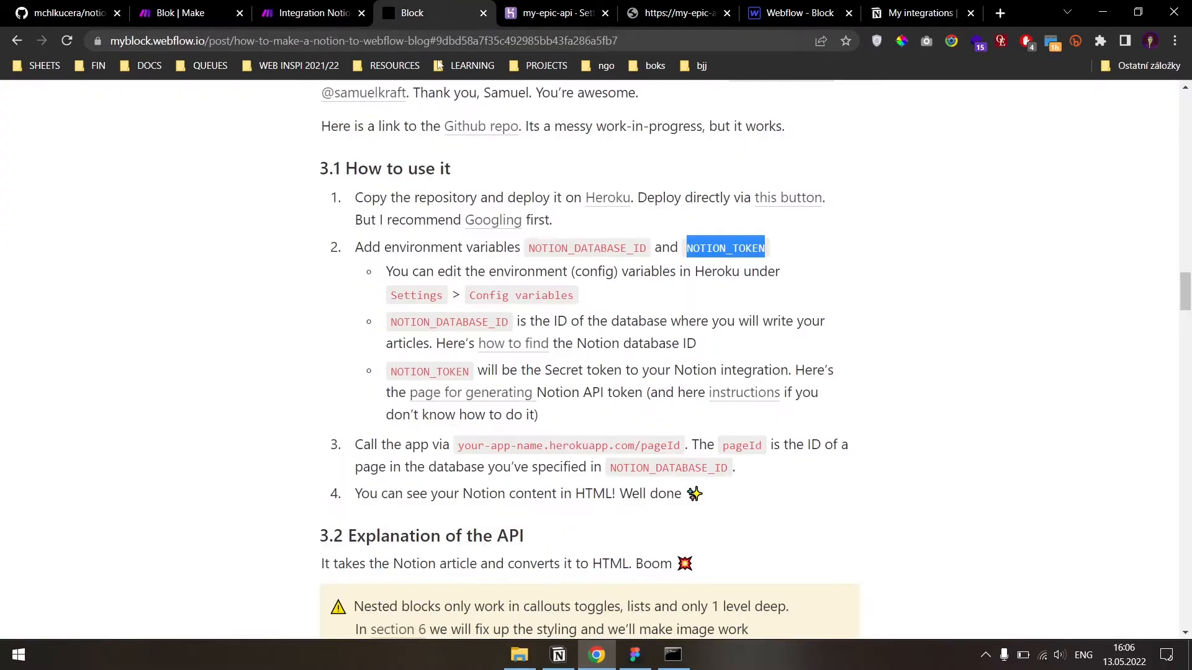
left_click(794, 13)
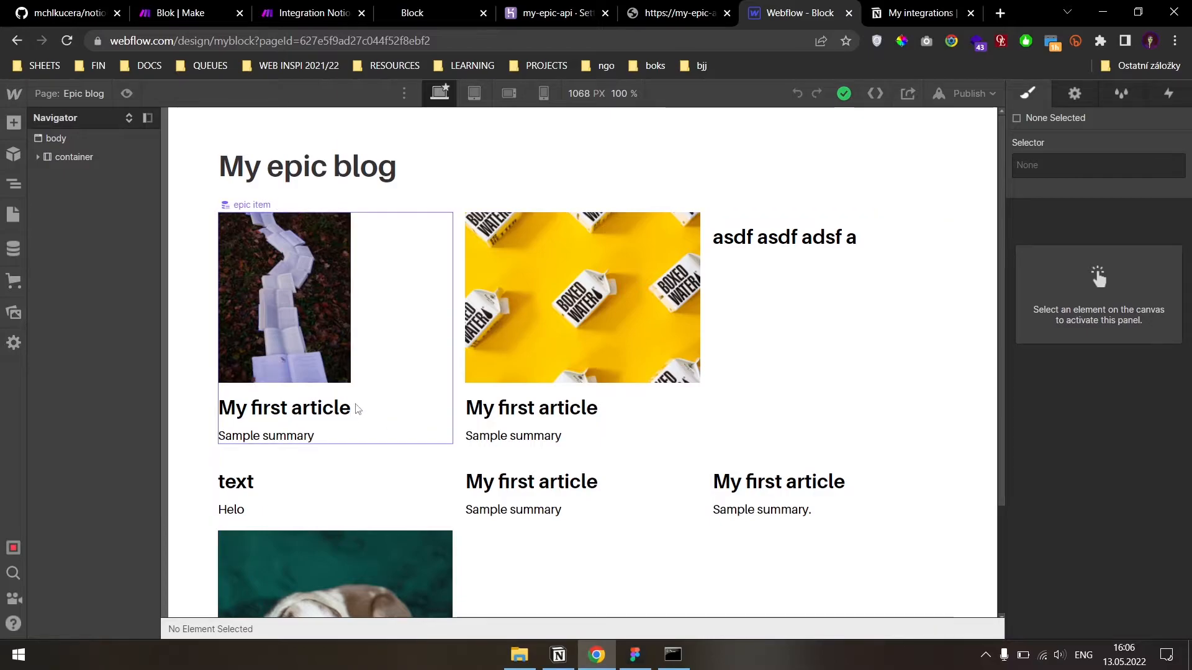
- Preview the Epic blog page, open the newest "My first article", and check its cover image and rich text content
left_click(127, 93)
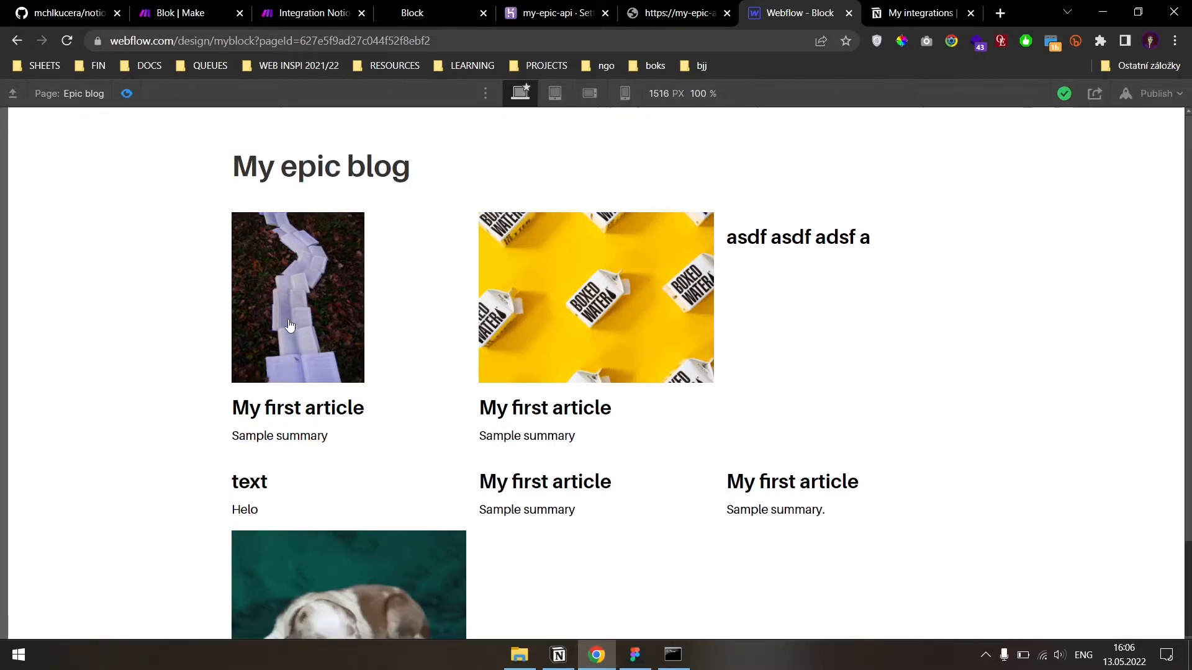
left_click(301, 324)
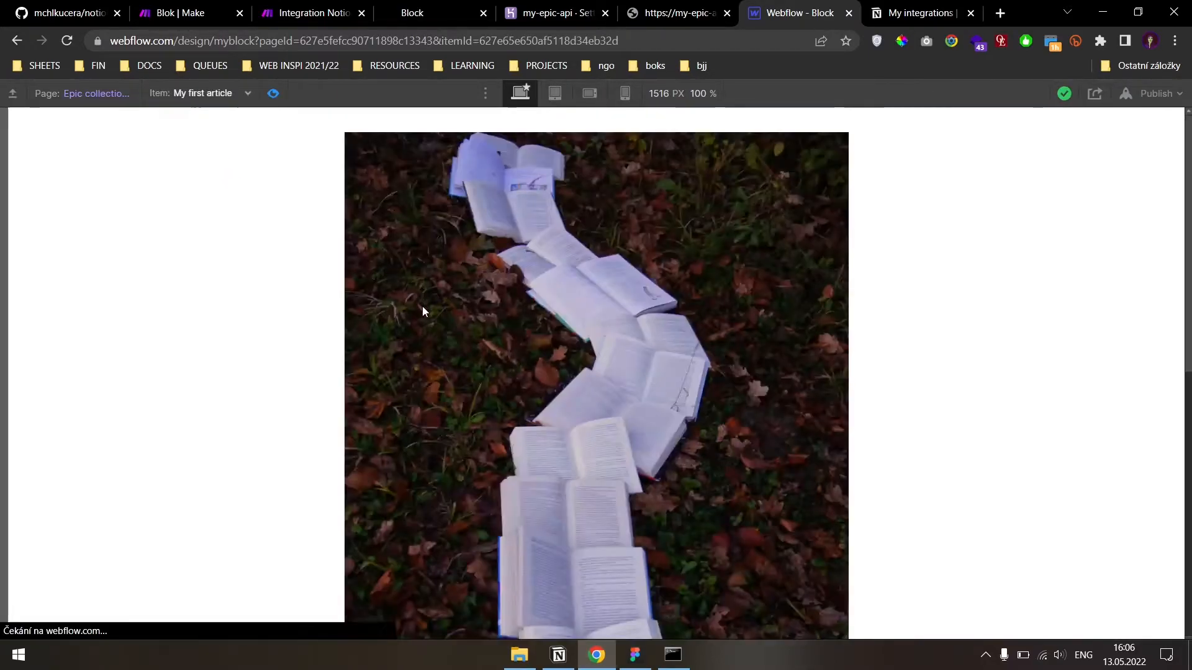
left_click_drag(346, 465, 496, 601)
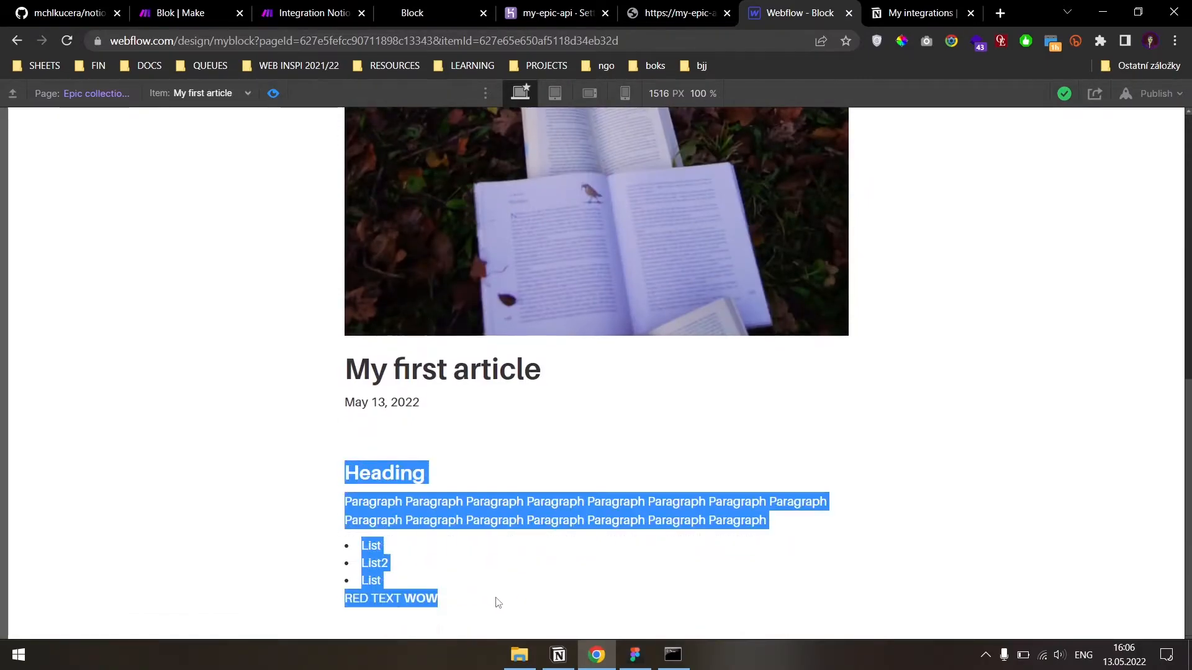
left_click(489, 586)
scroll(486, 577, "up", 2)
scroll(482, 560, "down", 2)
scroll(478, 534, "up", 9)
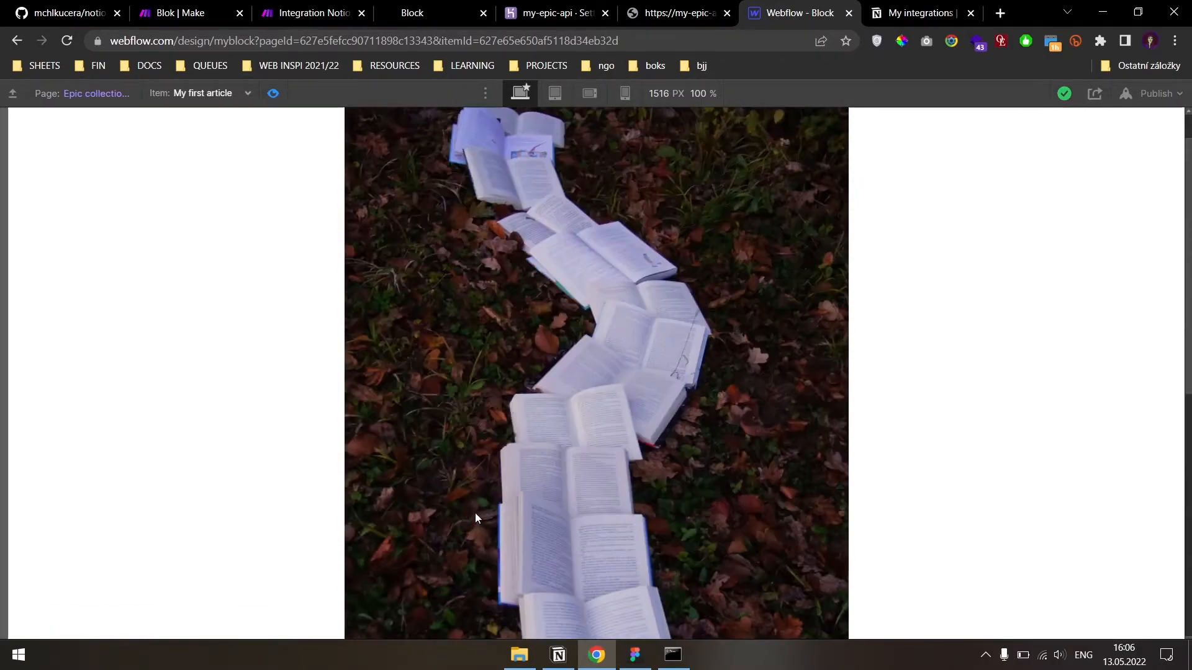
scroll(479, 434, "down", 8)
- Switch to Figma, shift the masked step list up so "Add edit path" lines up with the arrow, and return to Chrome
left_click(635, 655)
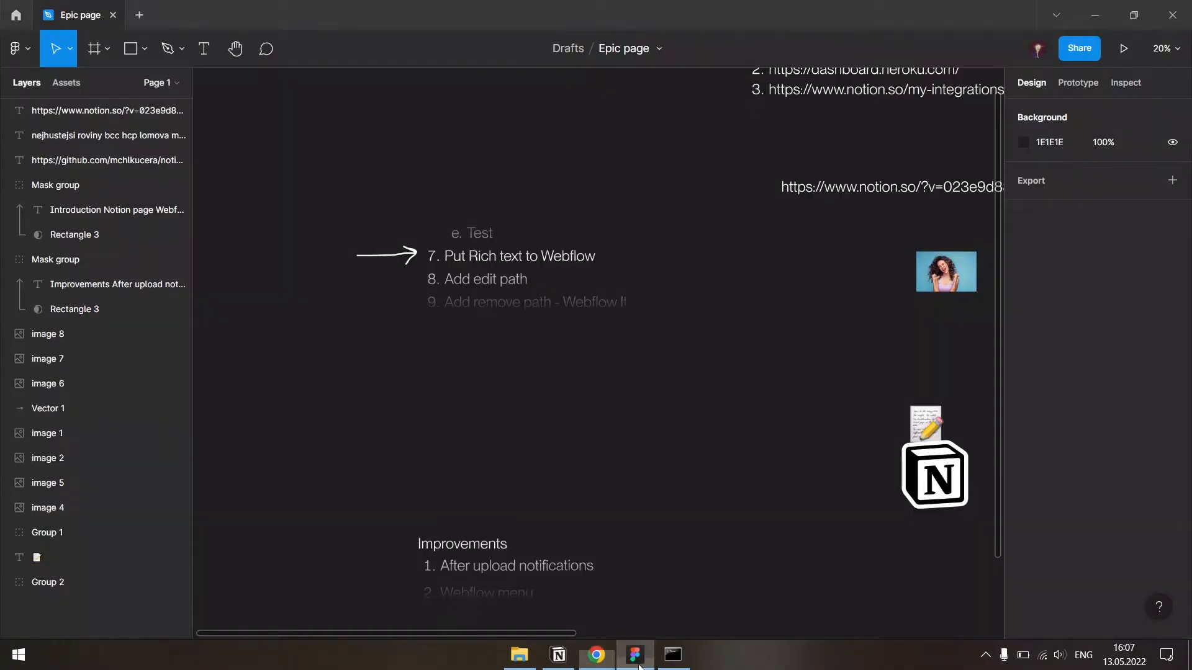
left_click(509, 275, "ctrl")
left_click_drag(620, 450, 617, 422)
key("alt+Tab")
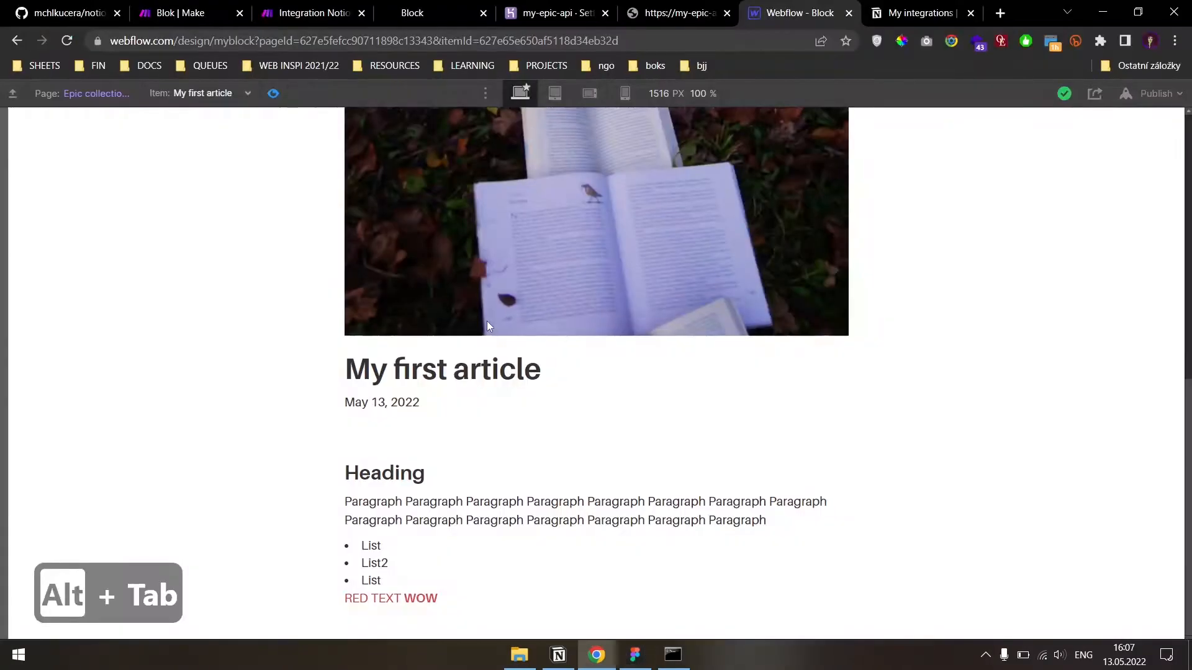
- Look over the article preview, return to the Epic blog page, and examine the thumbnails in its article grid
scroll(613, 349, "up", 8)
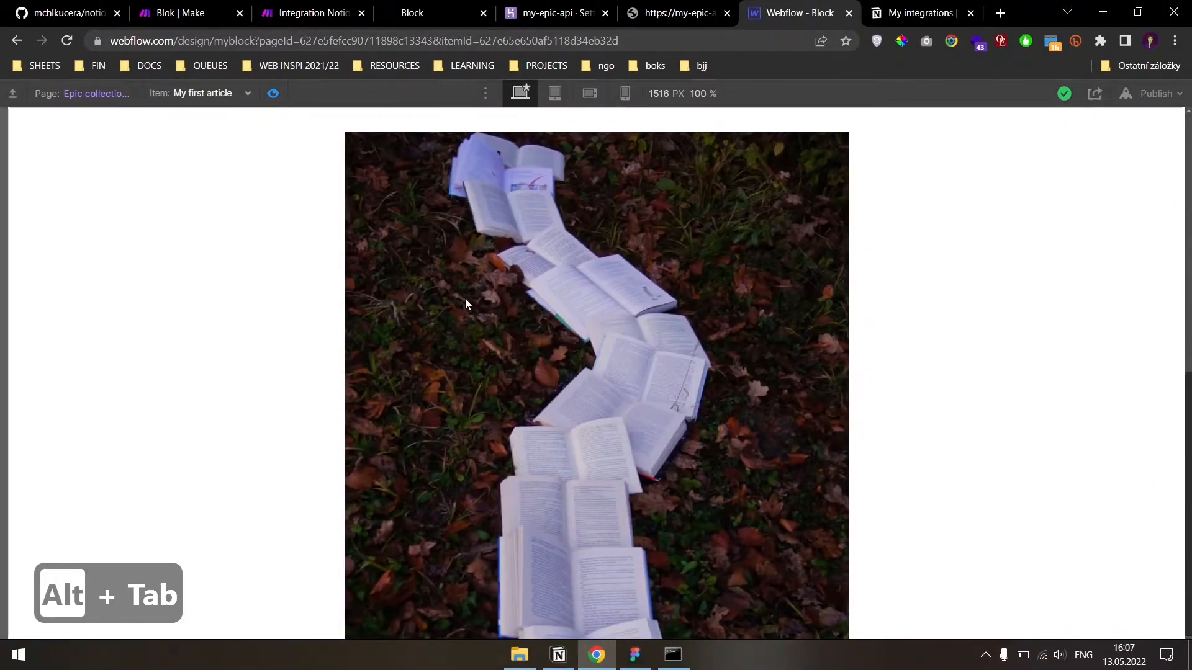
scroll(465, 301, "down", 8)
scroll(412, 323, "up", 8)
scroll(408, 330, "down", 8)
scroll(400, 326, "up", 10)
left_click(83, 94)
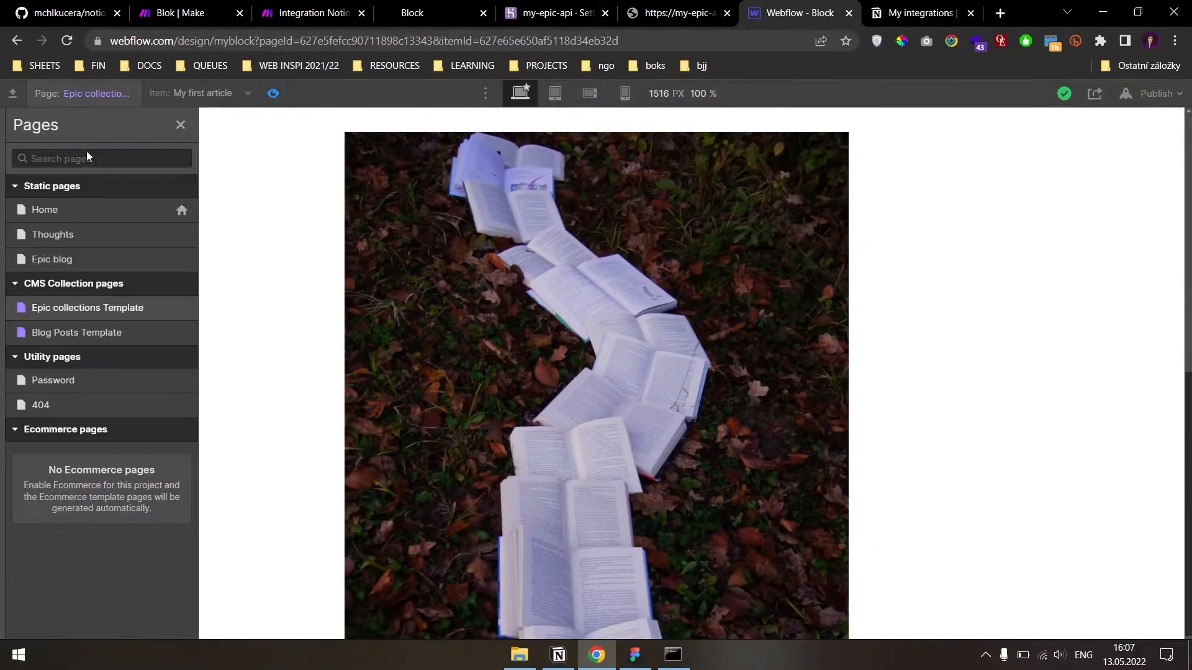
left_click(55, 259)
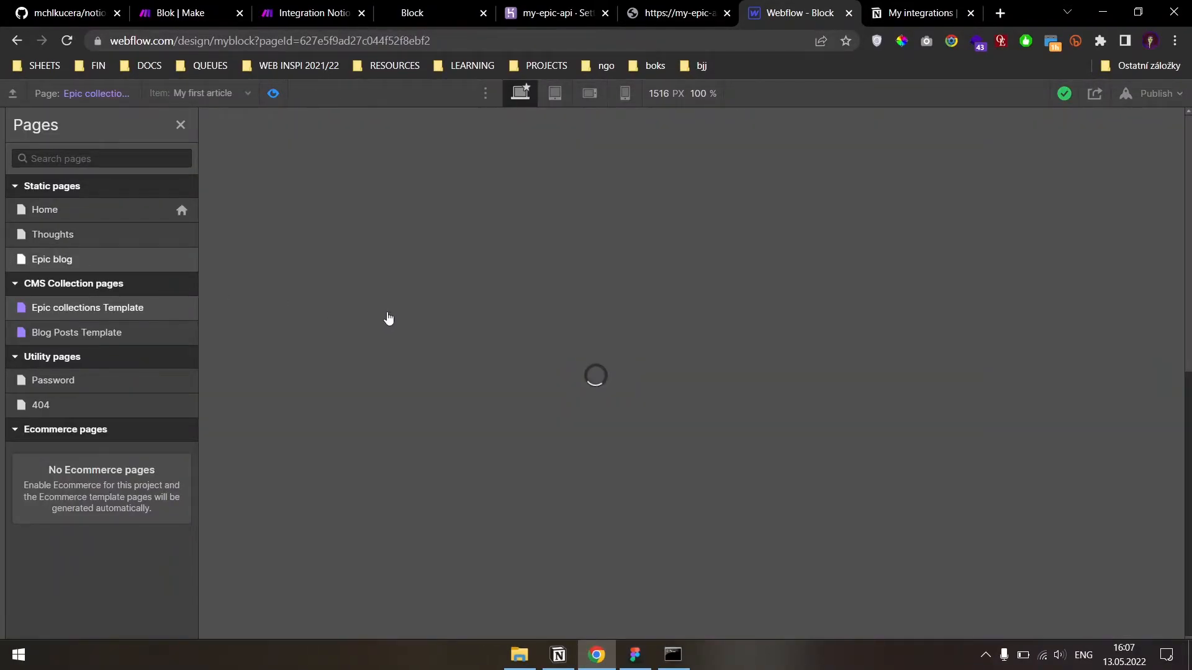
scroll(342, 299, "down", 2)
scroll(342, 299, "up", 2)
scroll(431, 285, "down", 2)
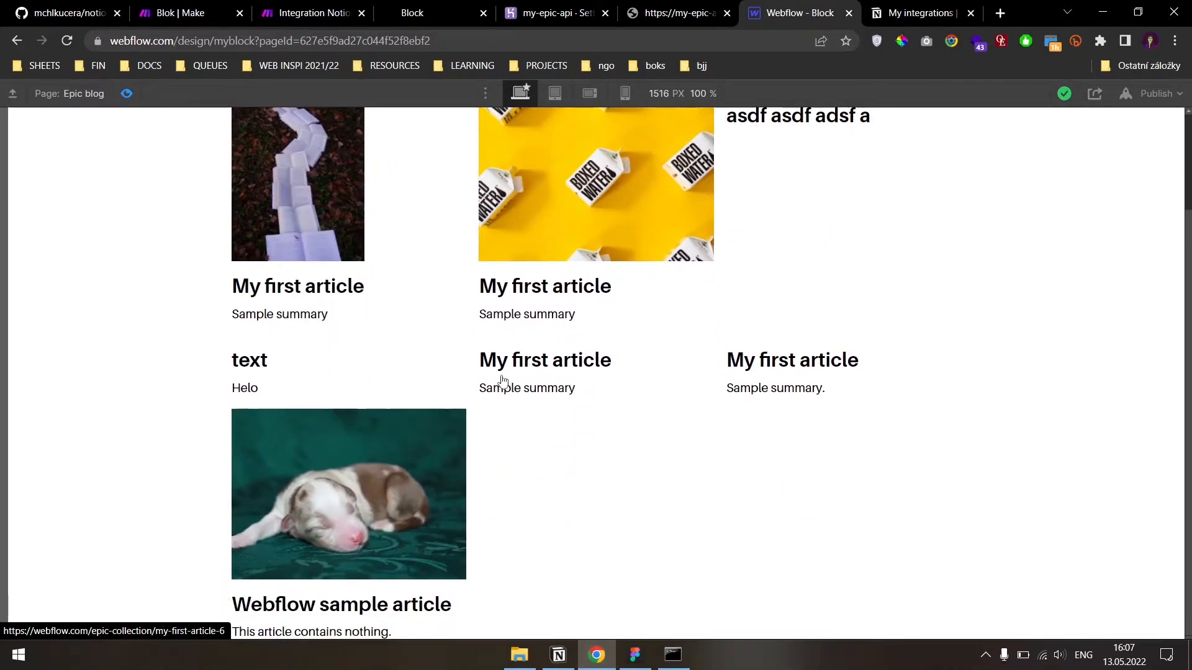
scroll(608, 365, "up", 2)
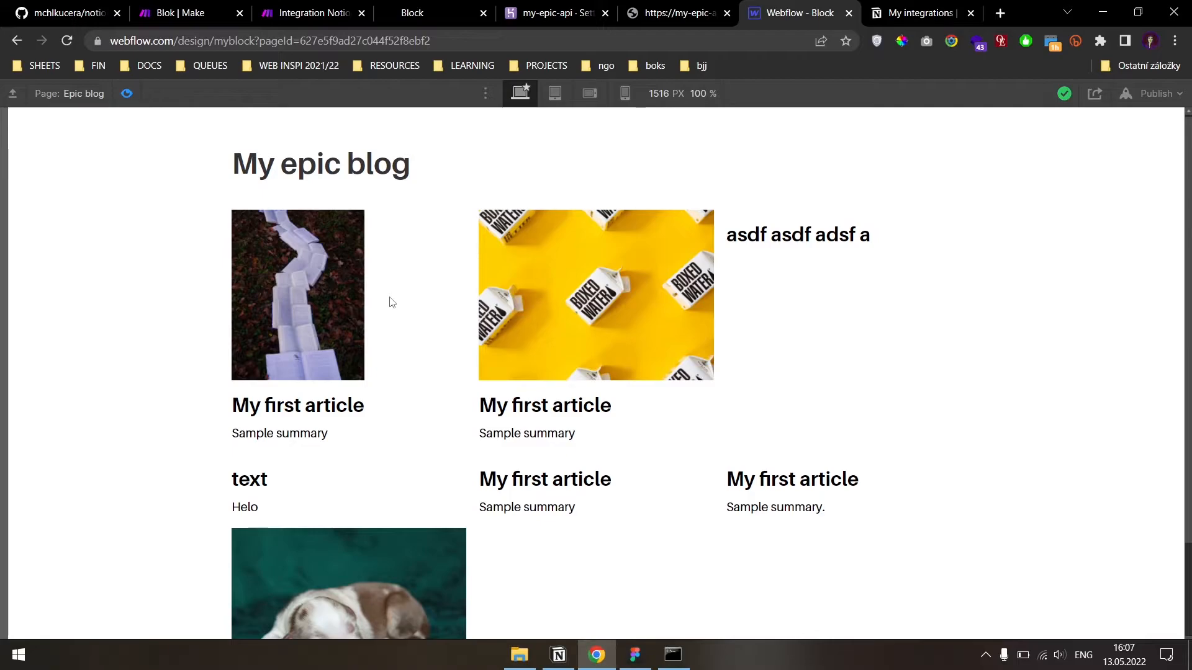
- Leave the preview and set the width of Link Block 3 around the article thumbnail to 100%
left_click(126, 94)
scroll(368, 349, "down", 2)
scroll(310, 259, "up", 2)
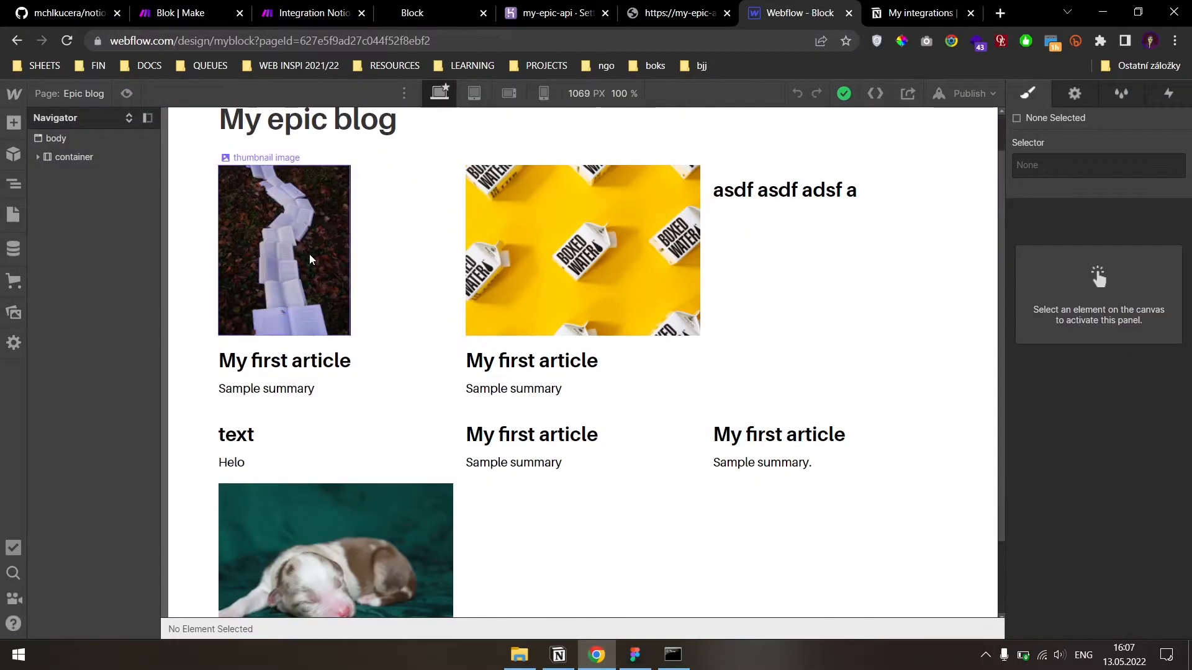
left_click(325, 259)
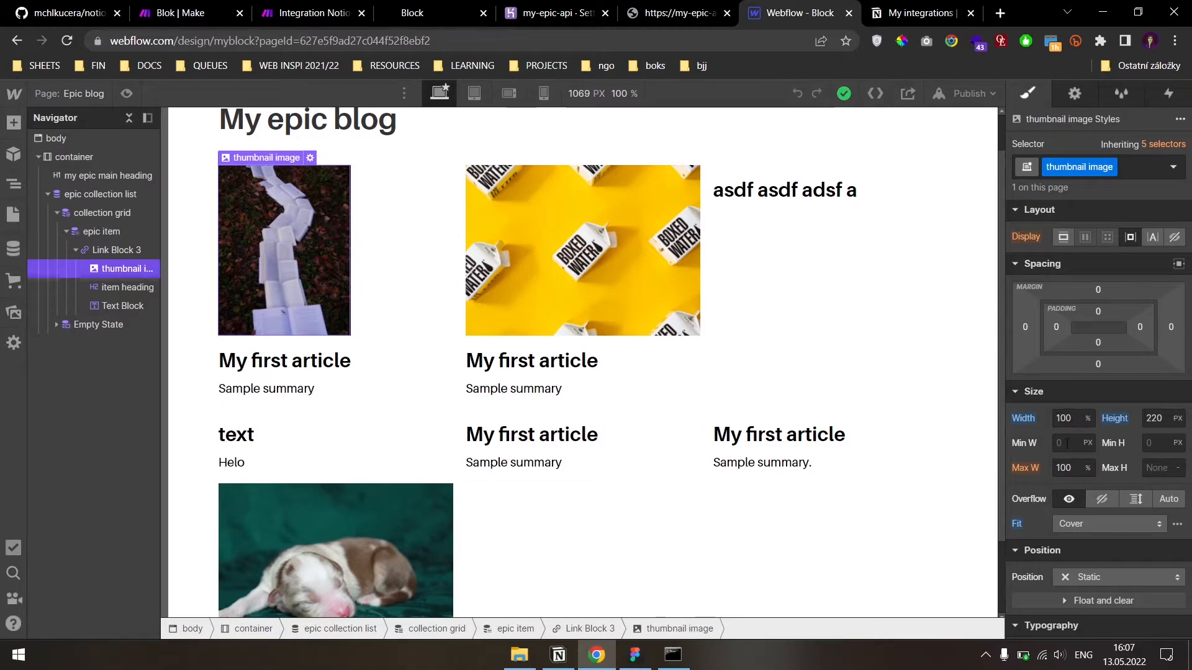
left_click(106, 254)
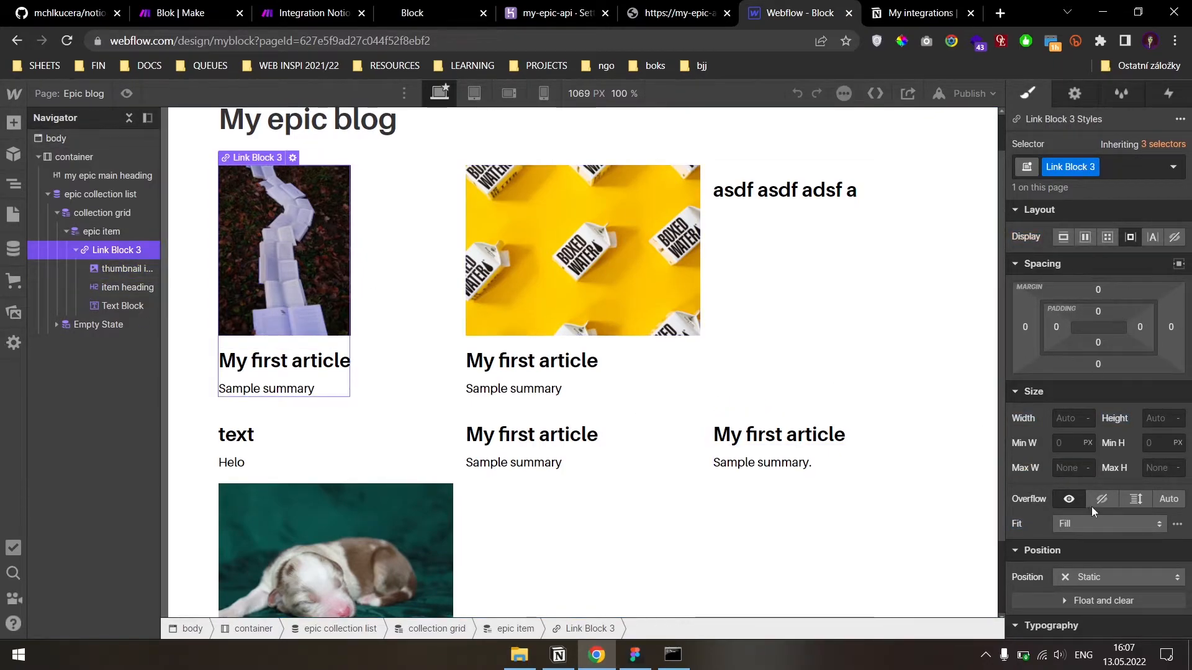
type("100%")
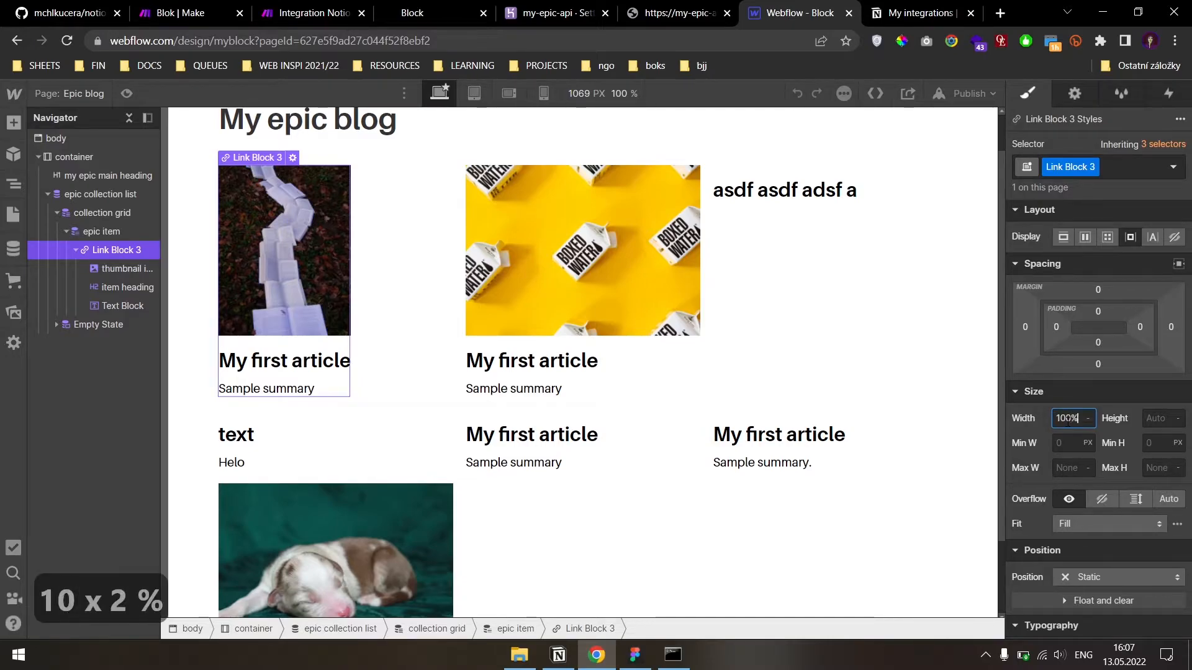
key("Return")
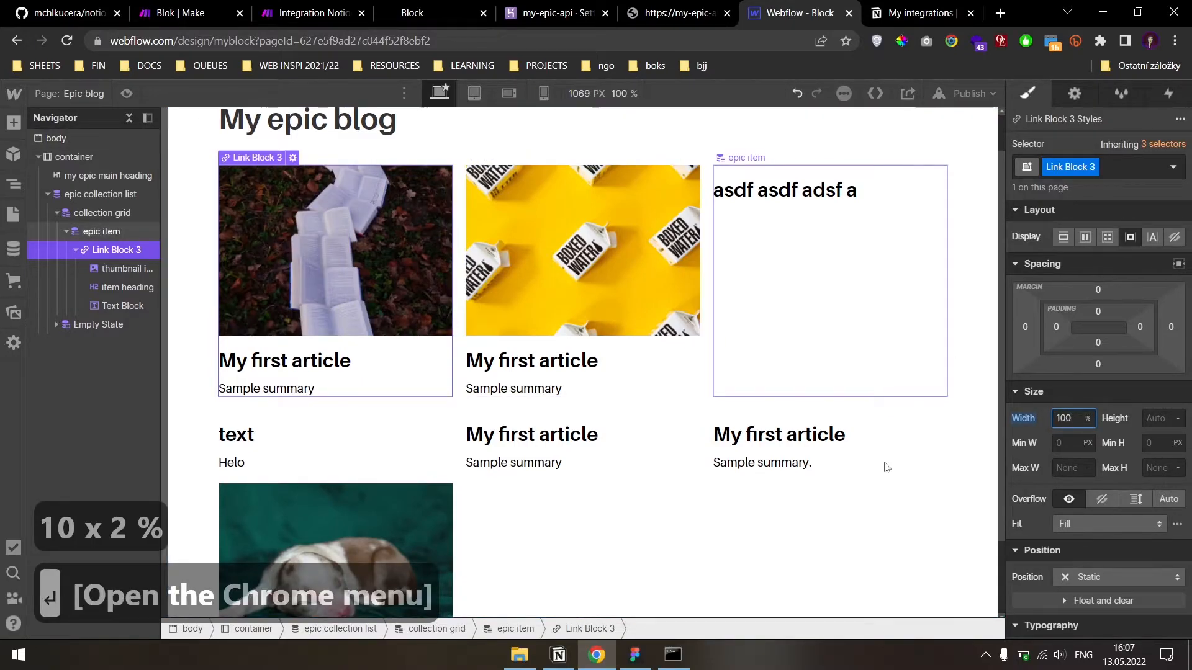
left_click(767, 462)
scroll(757, 318, "down", 2)
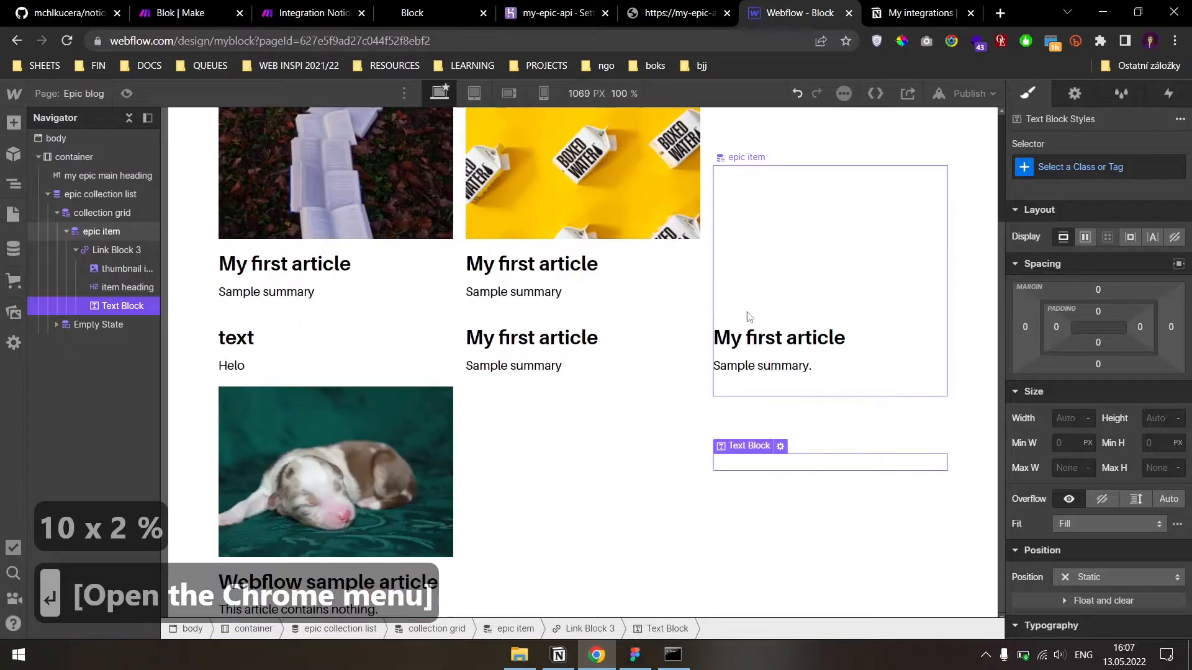
scroll(612, 472, "up", 3)
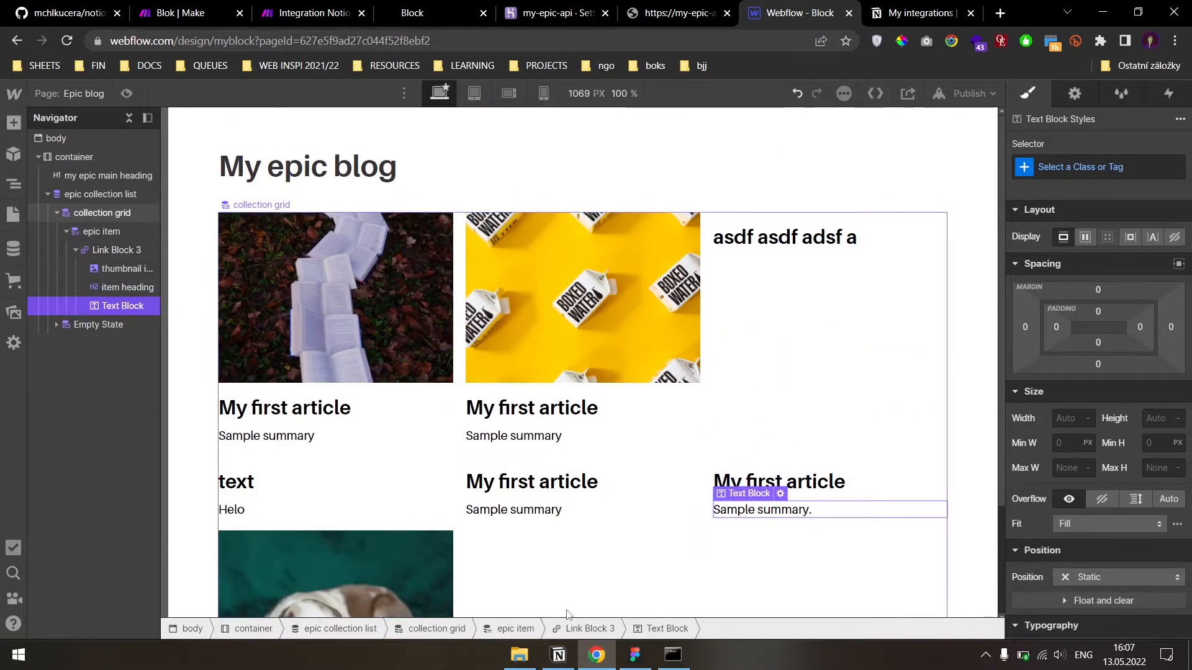
- Switch to Notion and add a text property named "Webflow ID" to "My first article"
left_click(557, 663)
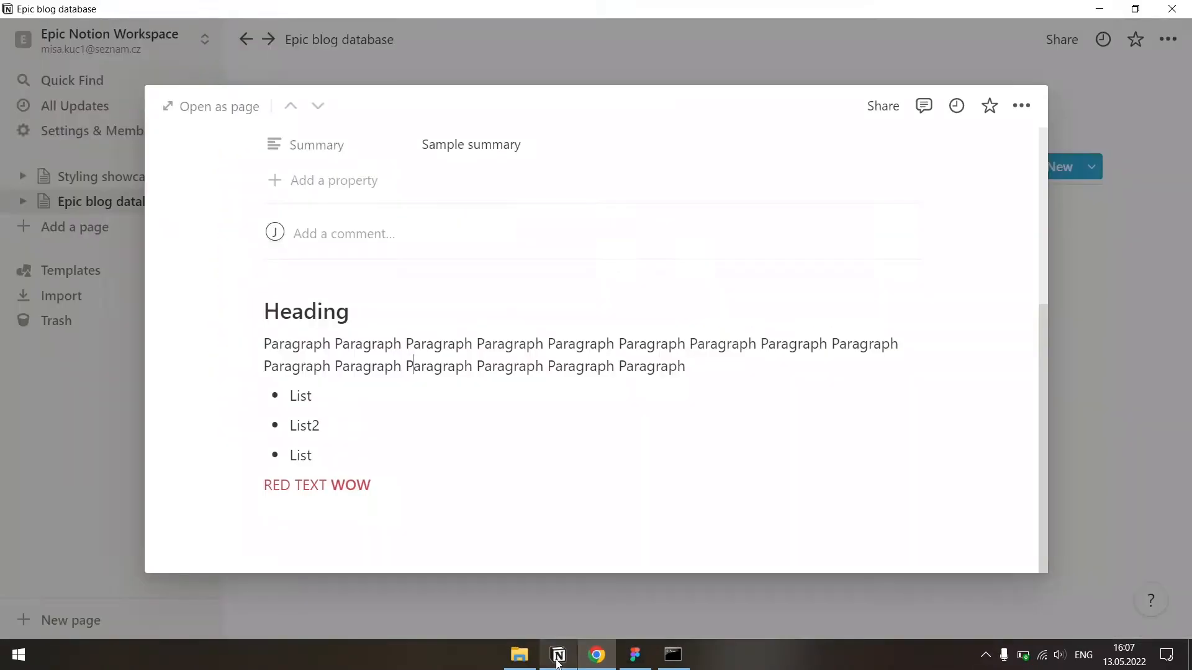
scroll(471, 425, "up", 1)
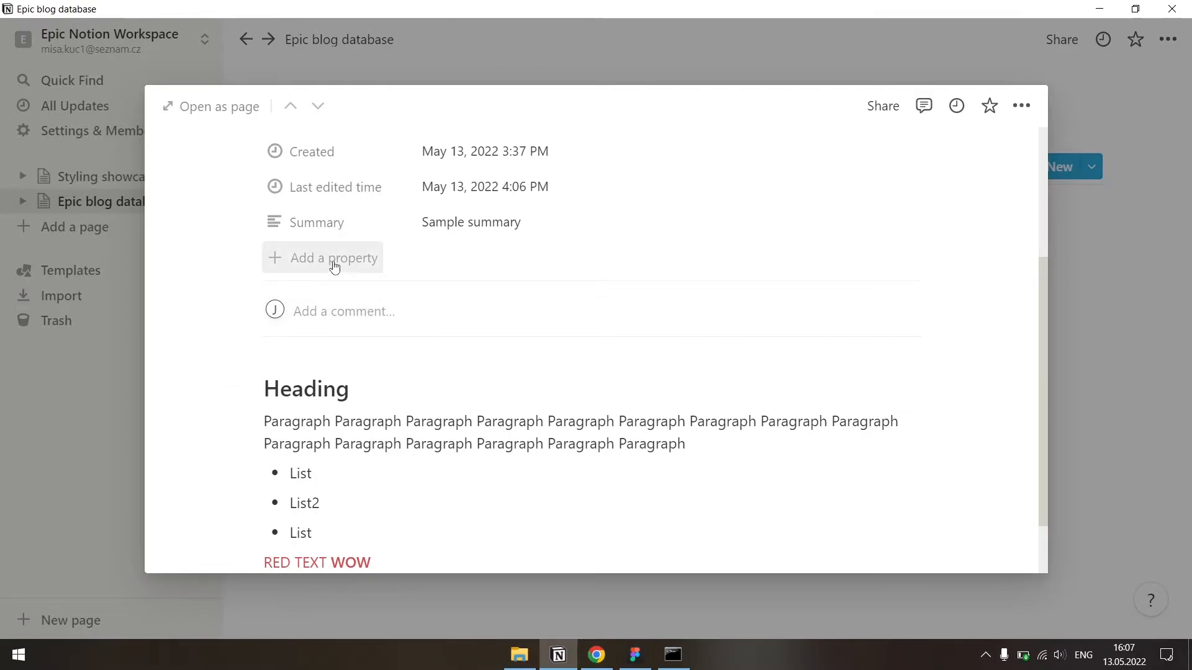
scroll(525, 156, "up", 3)
scroll(386, 296, "down", 1)
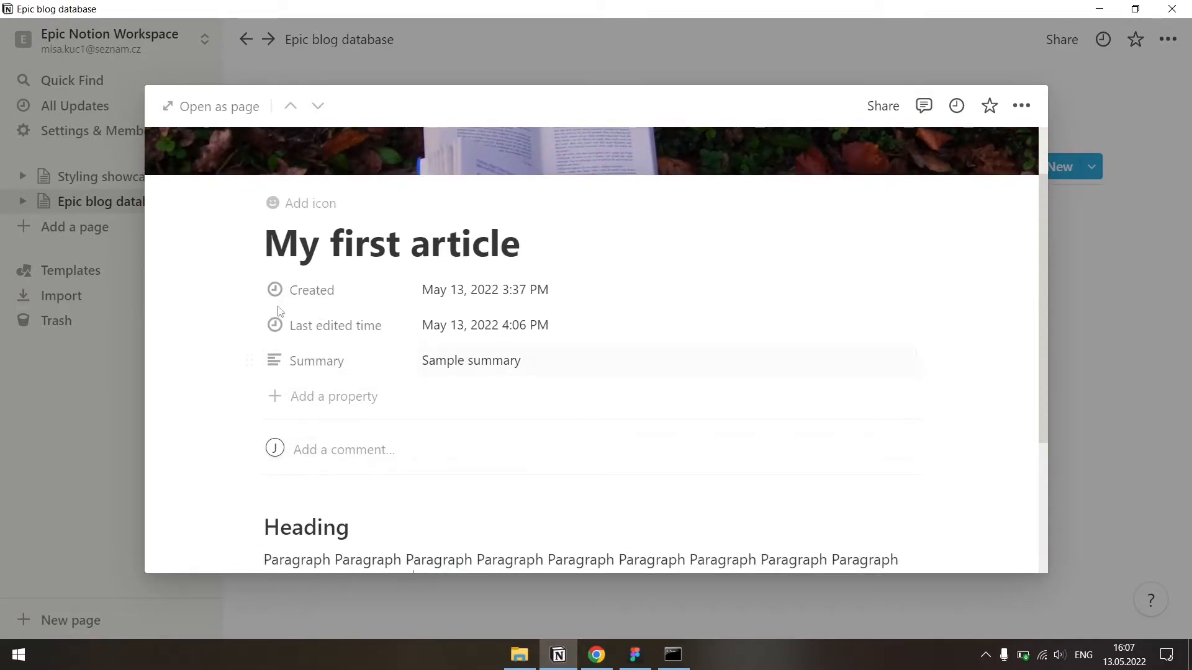
left_click(311, 398)
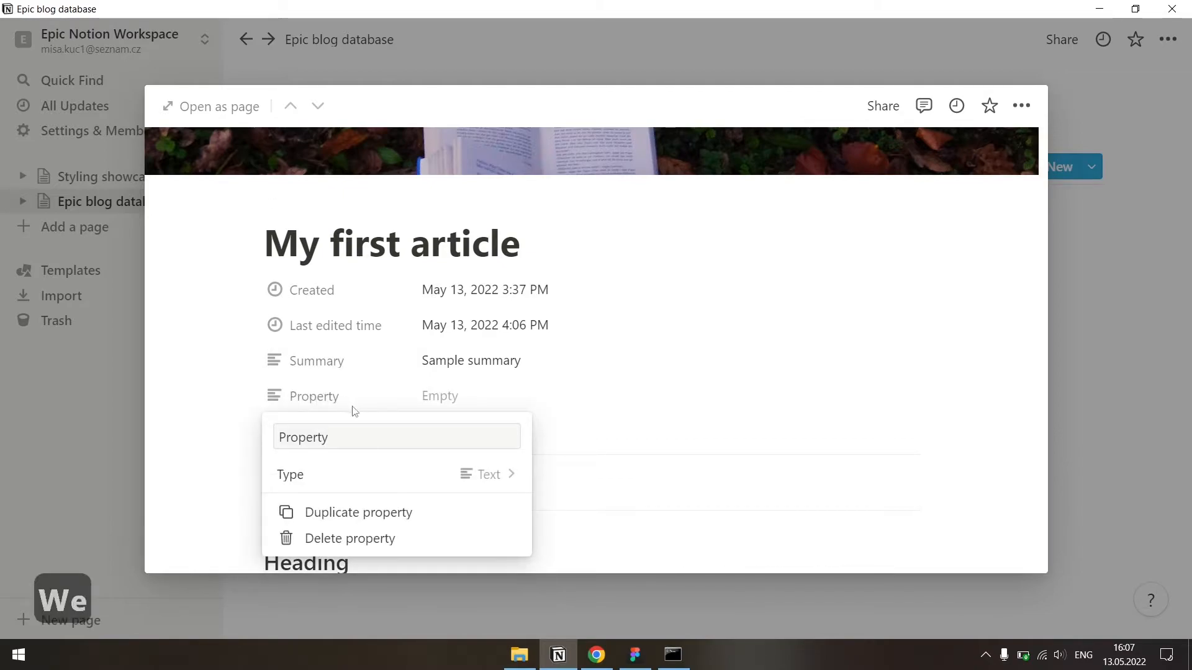
key("ctrl+a")
type("Webflow ID")
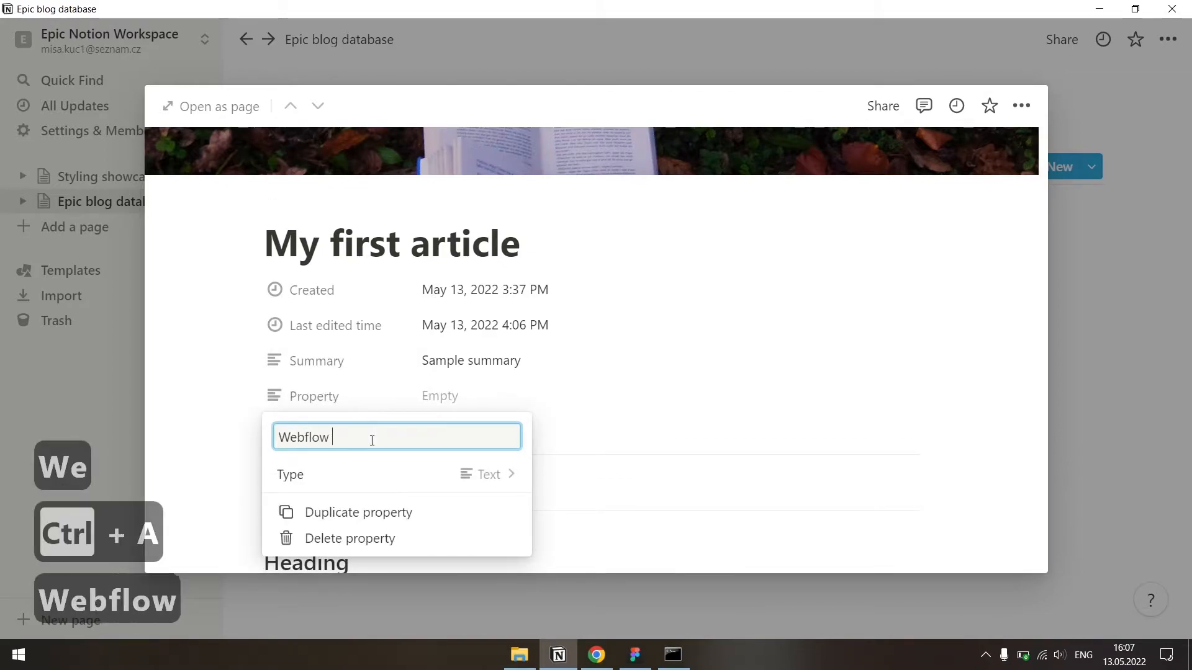
left_click(657, 402)
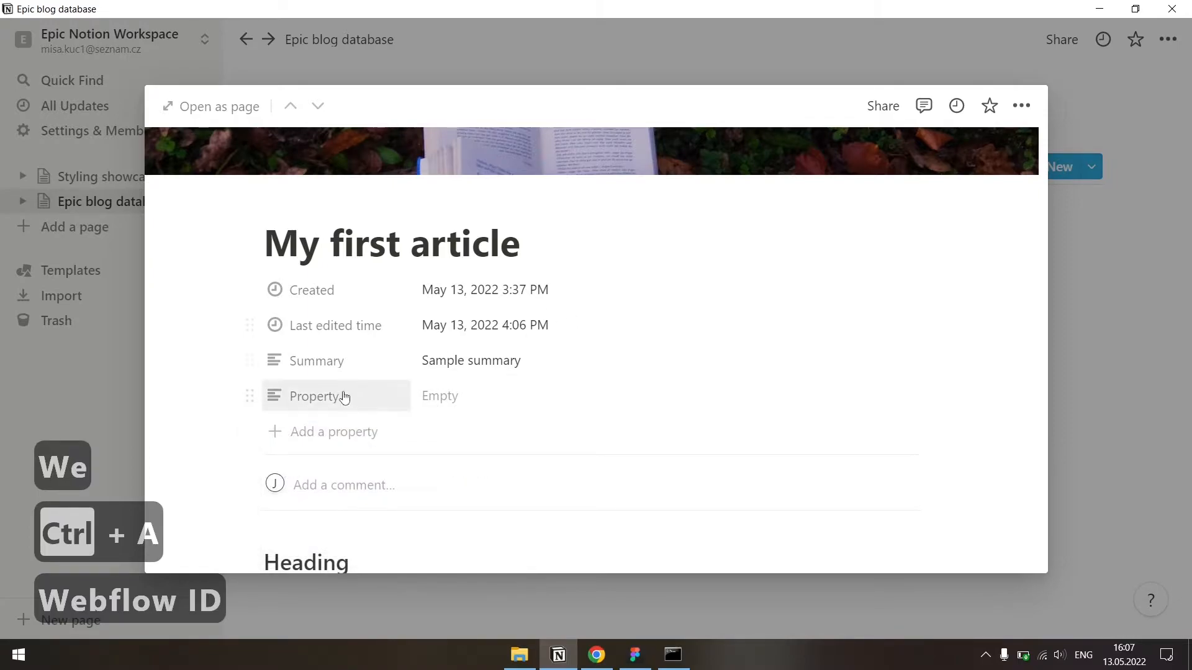
left_click(344, 396)
left_click(716, 381)
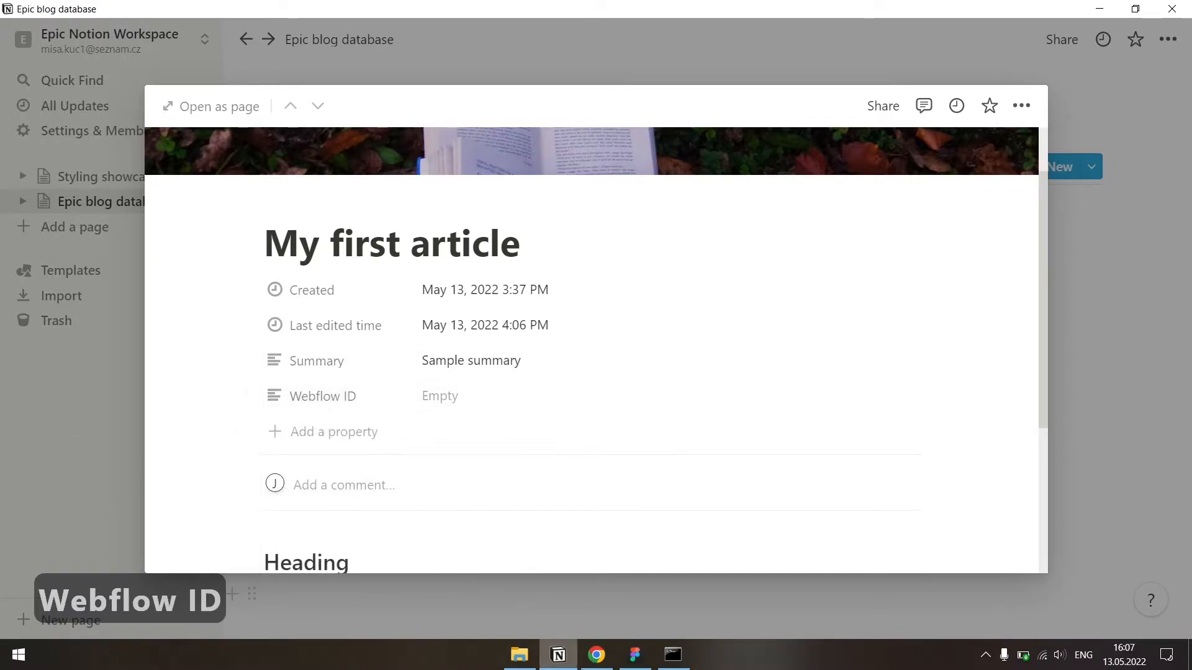
- Switch back to Chrome and reopen the Integration Notion scenario in Make
left_click(596, 655)
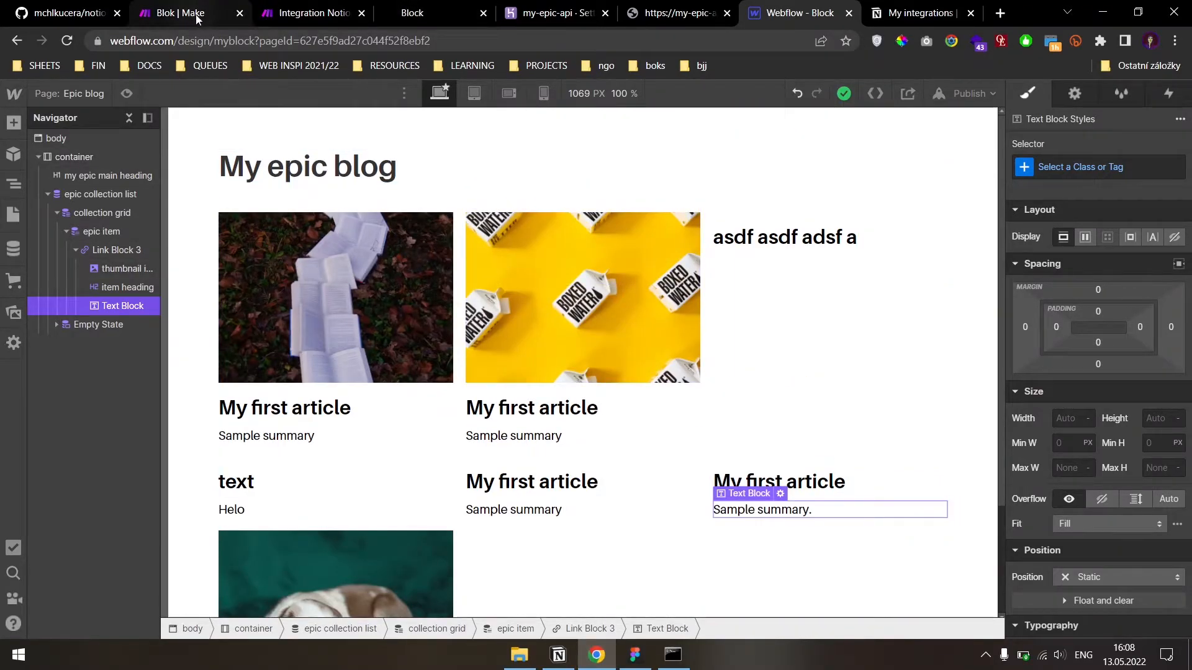
left_click(308, 13)
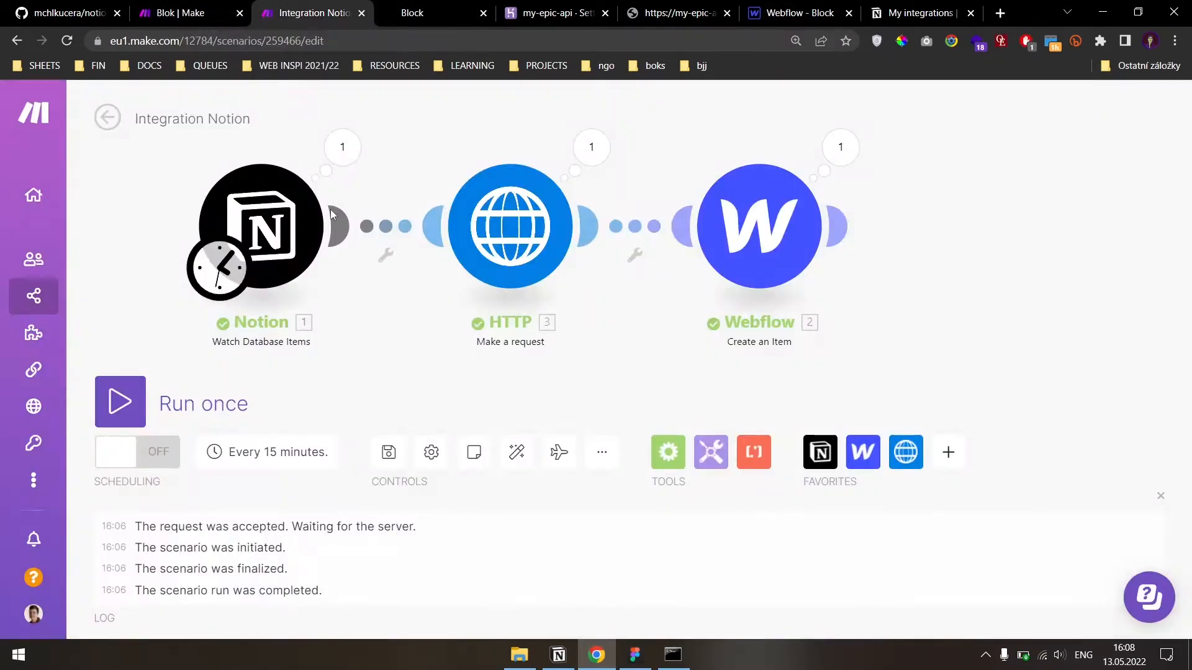
scroll(465, 338, "down", 2)
left_click_drag(857, 301, 780, 299)
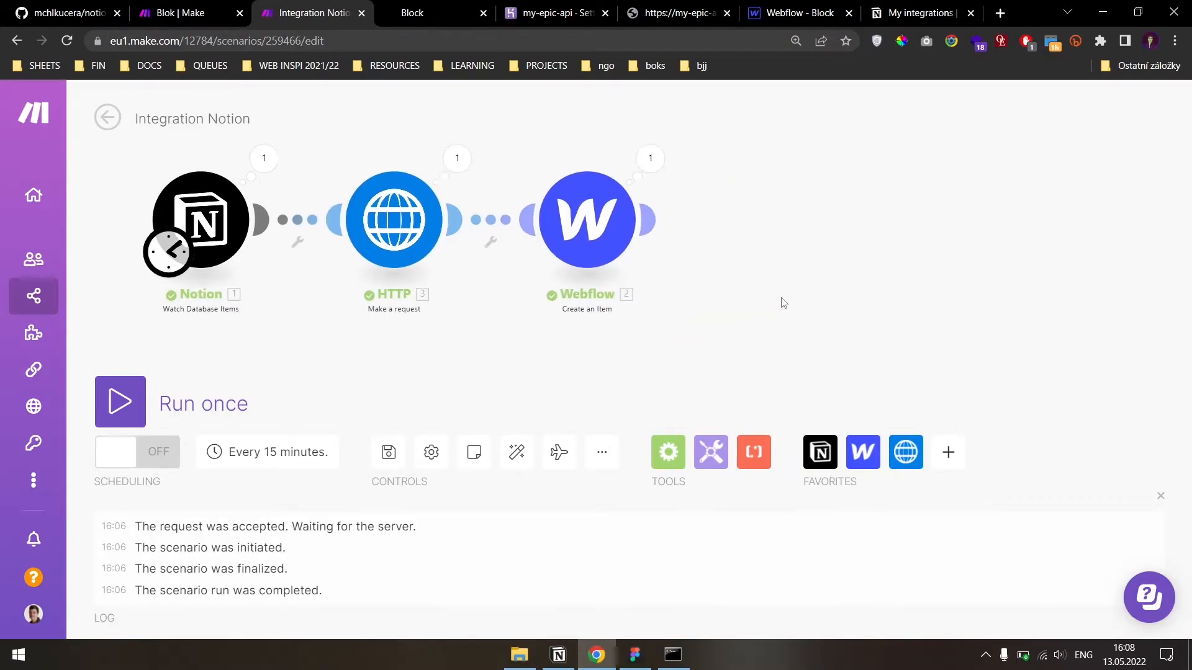
left_click(649, 219)
left_click(748, 261)
left_click(902, 186)
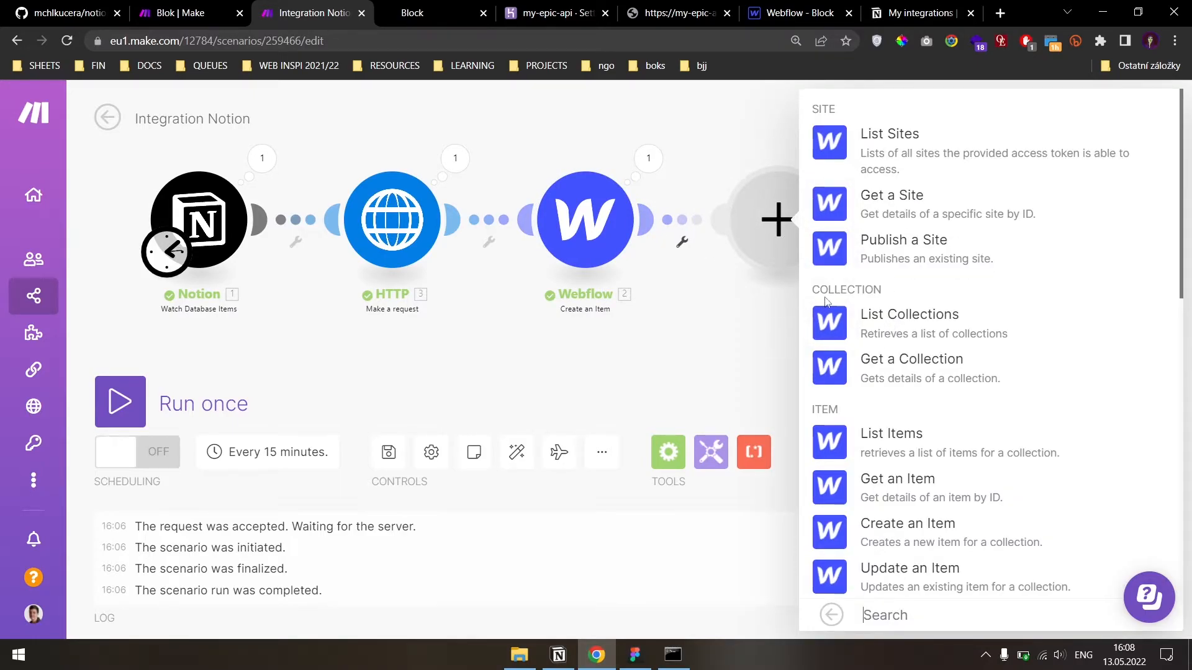
left_click(726, 307)
- Add a Notion "Update a Database Item" module after the Webflow "Create an Item" module
left_click(649, 220)
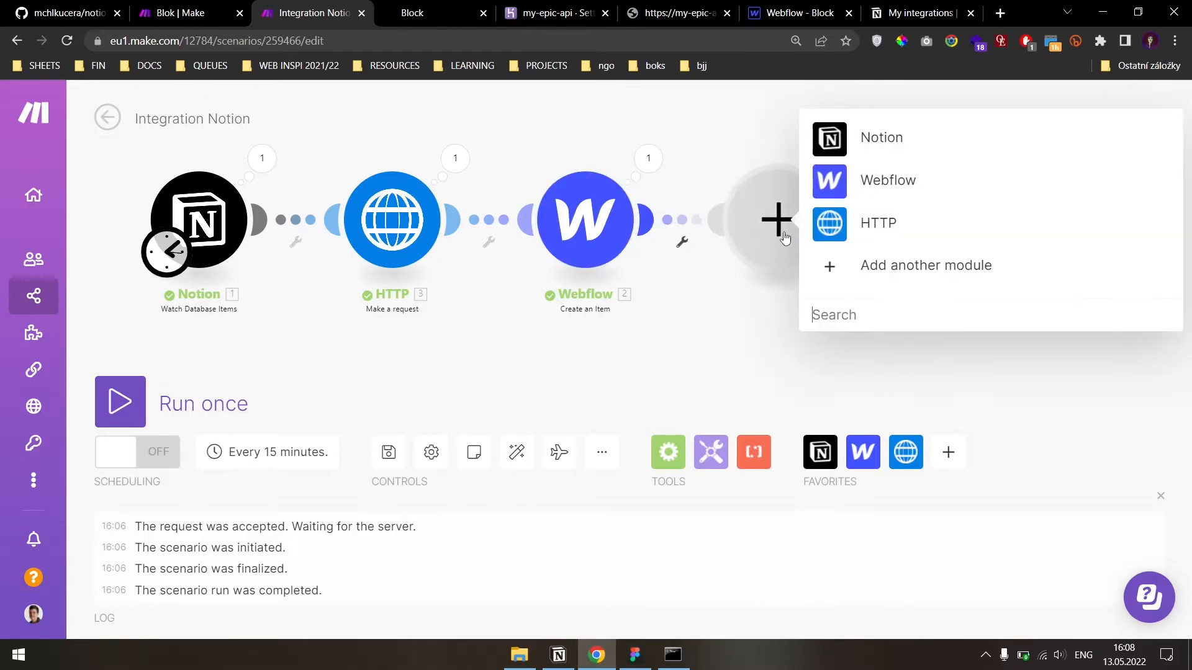
left_click(866, 138)
scroll(910, 323, "down", 2)
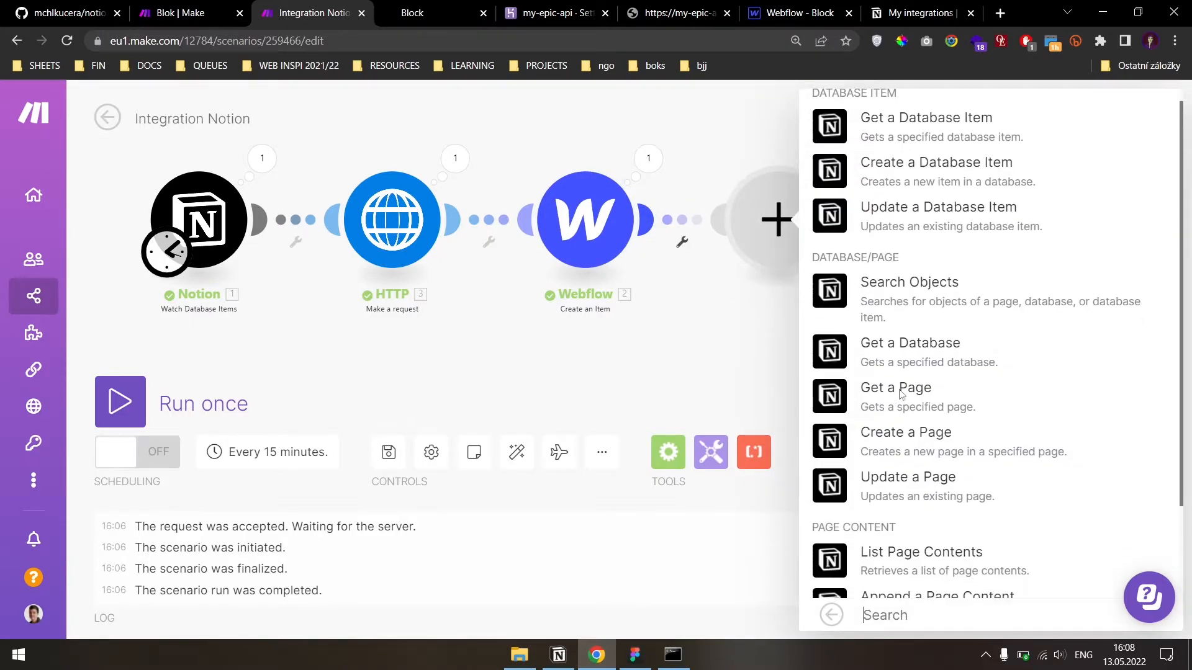
scroll(899, 439, "up", 2)
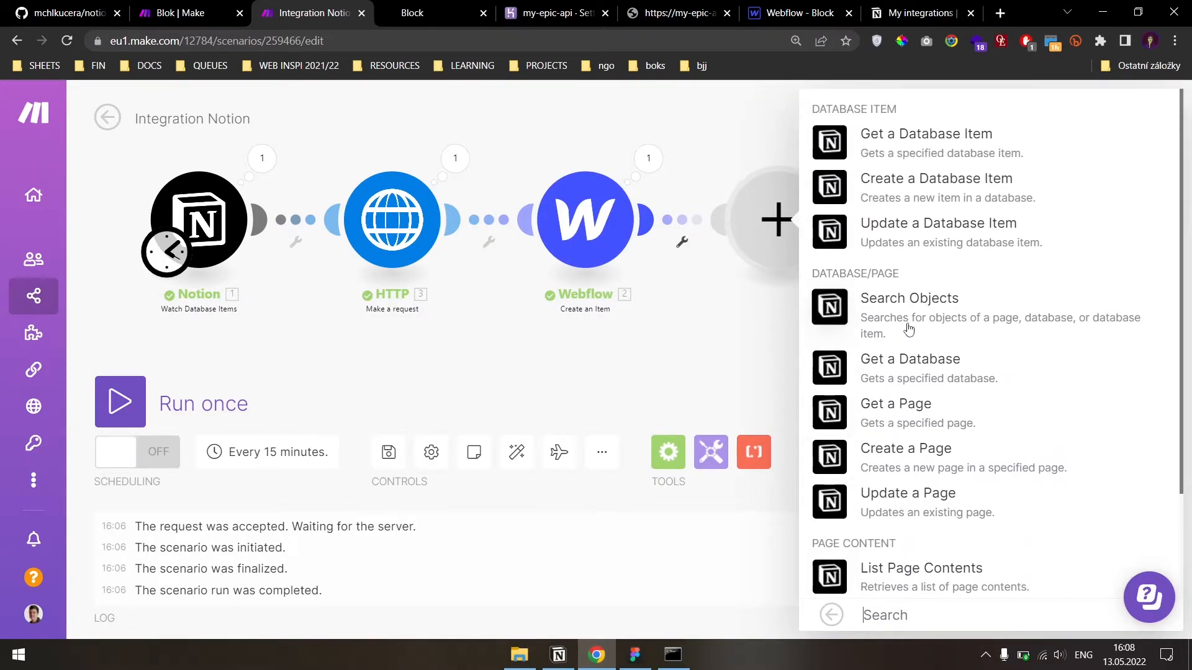
left_click(940, 244)
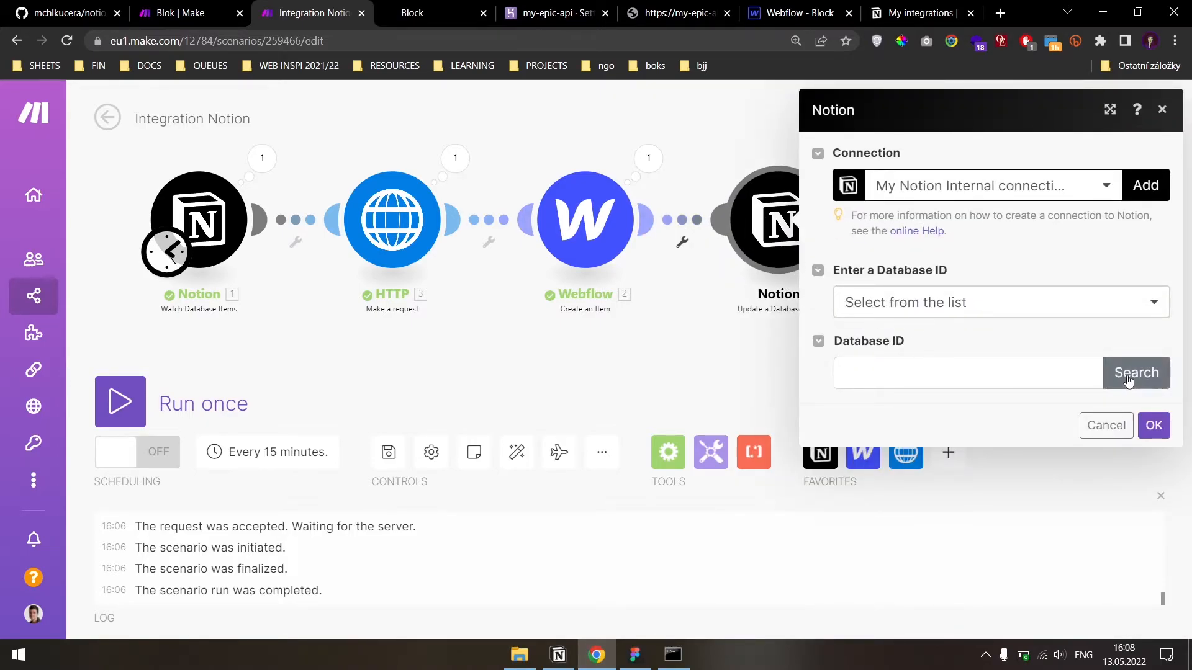
- Search the Notion databases for "epic" and use the matching database's ID in the new Notion module
left_click(1061, 374)
left_click(1136, 372)
left_click(985, 383)
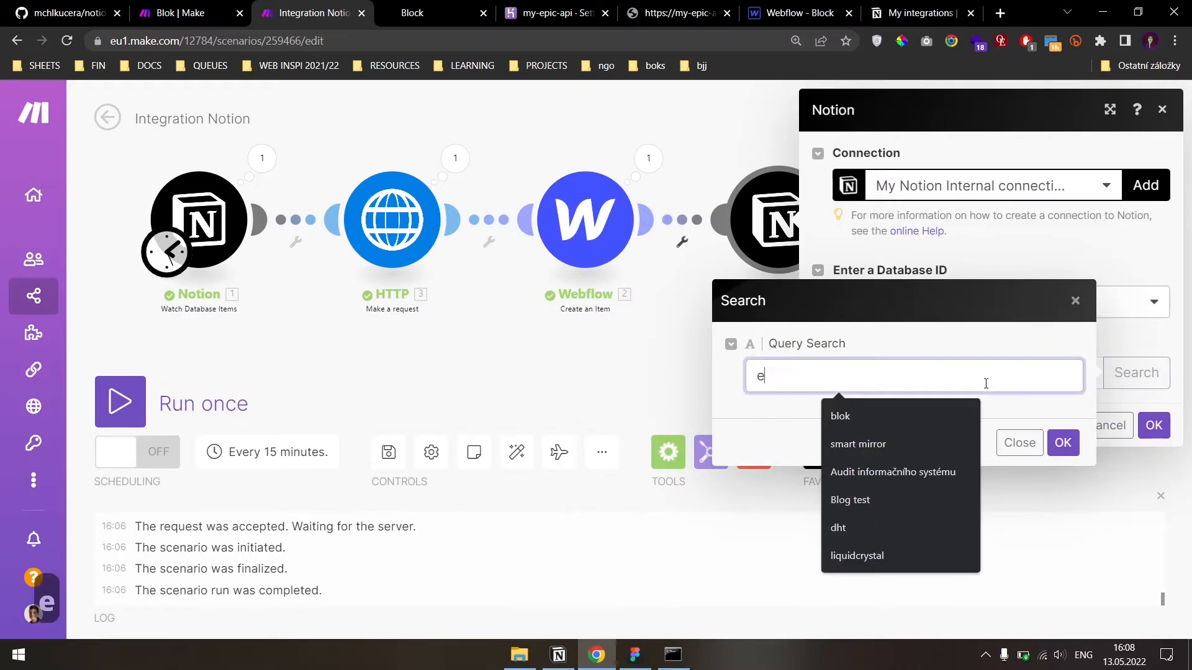
type("epic")
key("Return")
left_click(1062, 442)
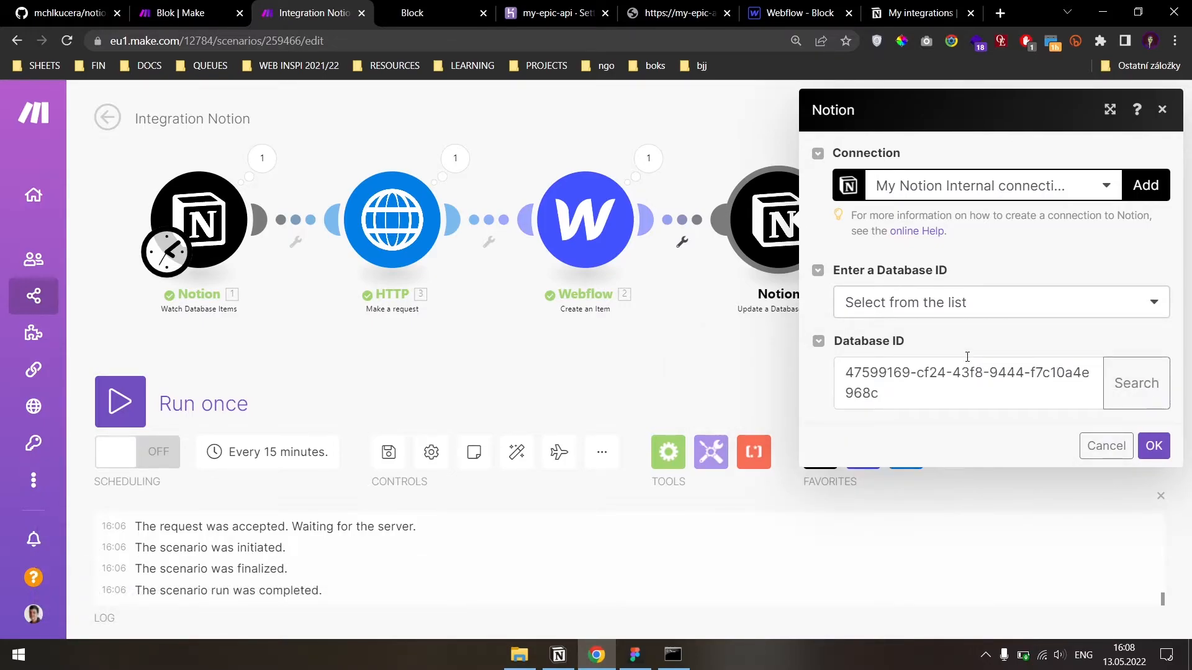
- Save and reopen the Notion update module's settings, and enable mapping for Database Item ID
left_click(1152, 447)
left_click(819, 224)
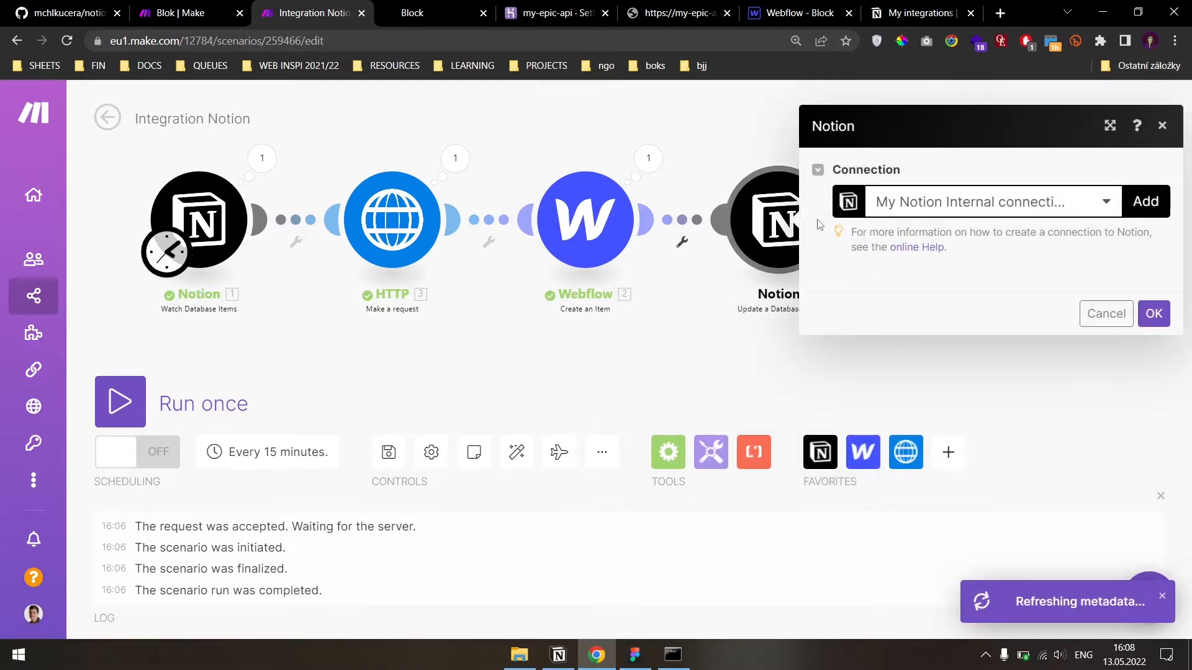
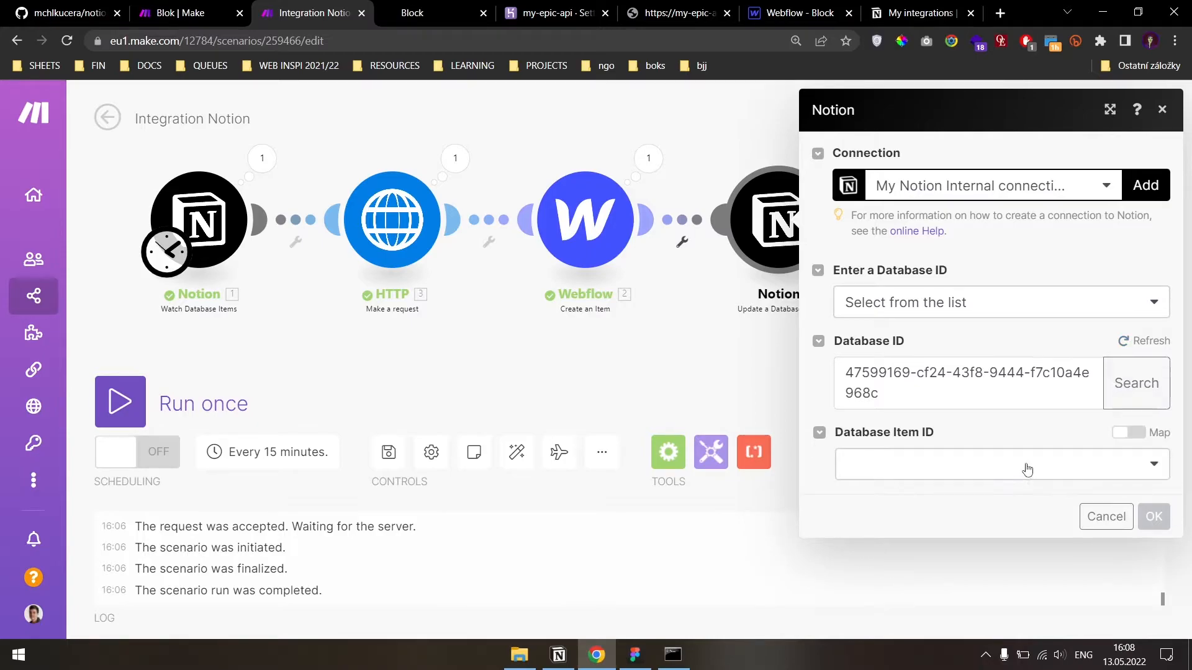
left_click(1028, 470)
left_click(1133, 438)
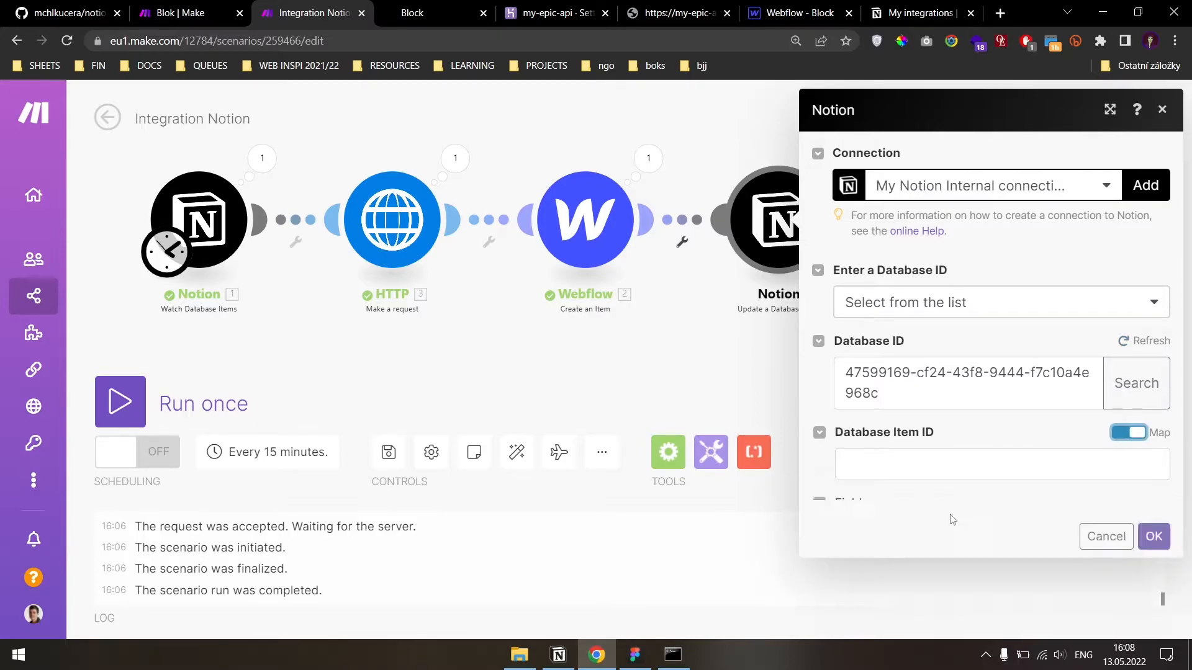
left_click(908, 469)
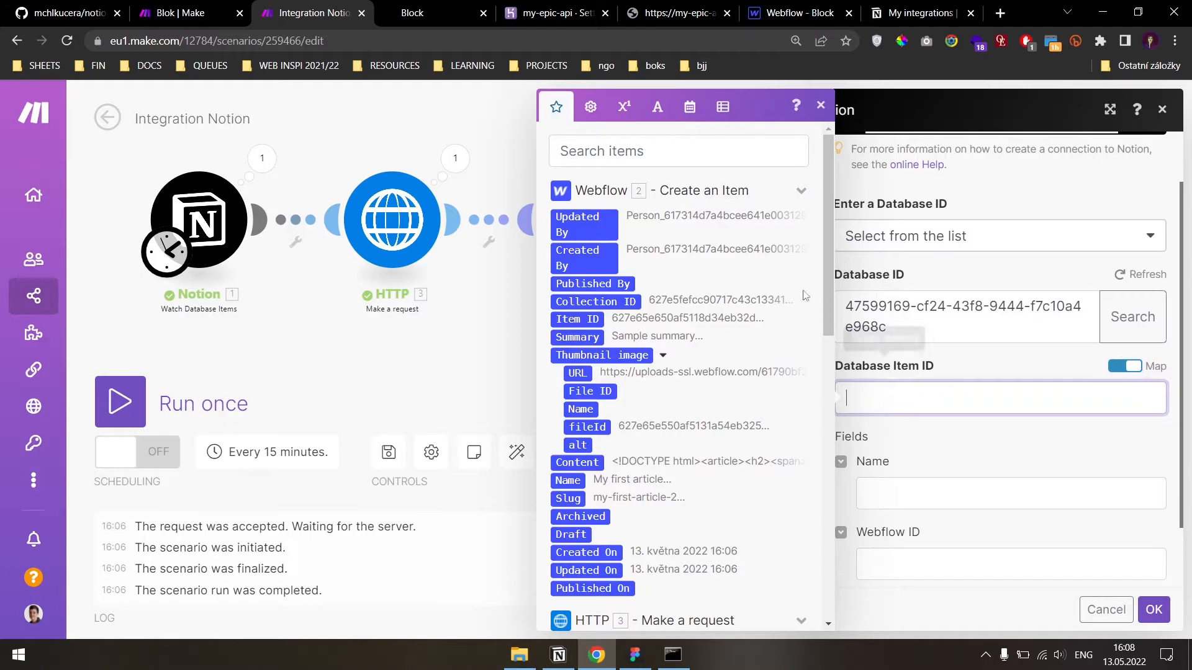
left_click(569, 319)
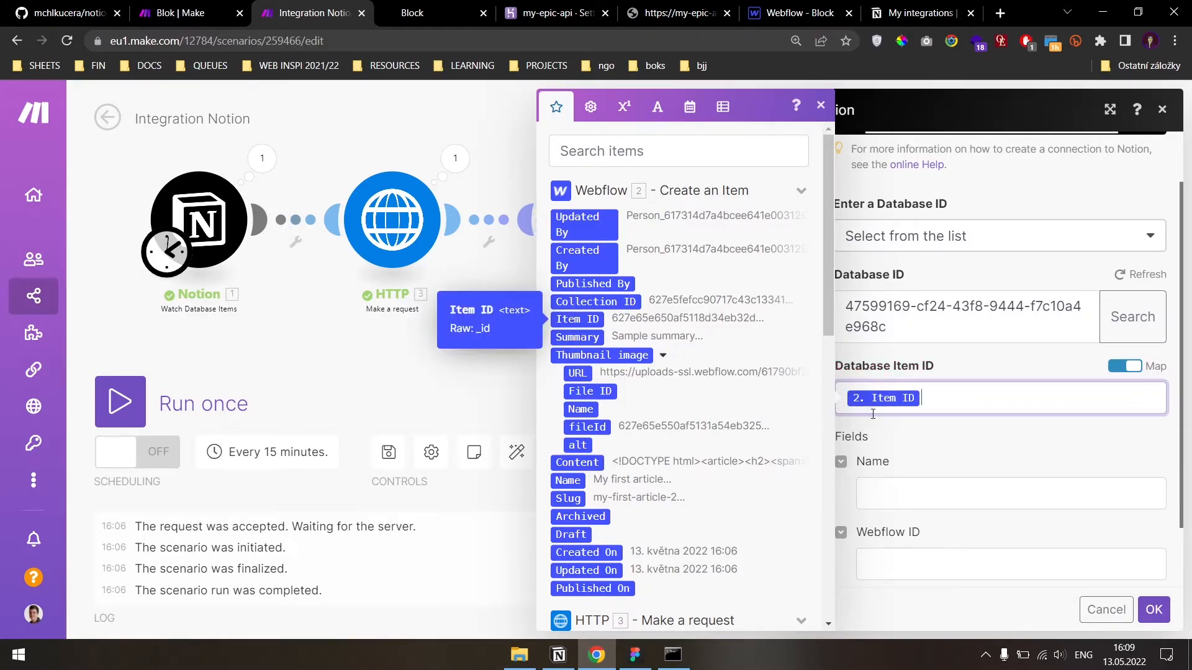
left_click(925, 436)
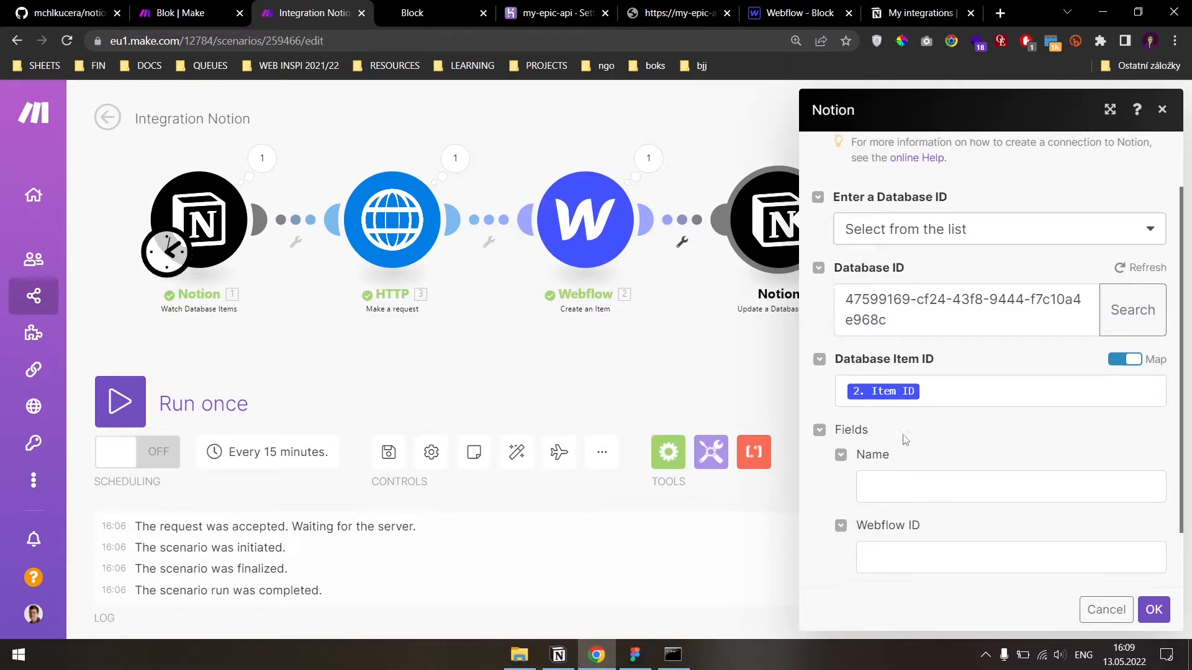
scroll(903, 446, "down", 1)
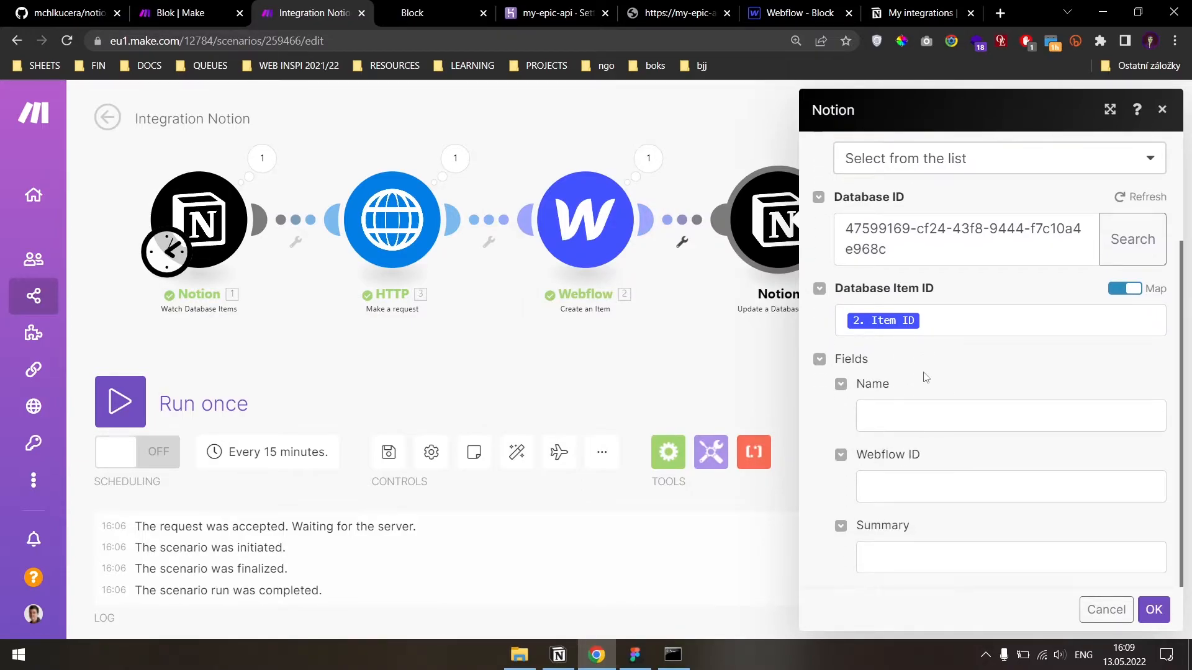
left_click(919, 321)
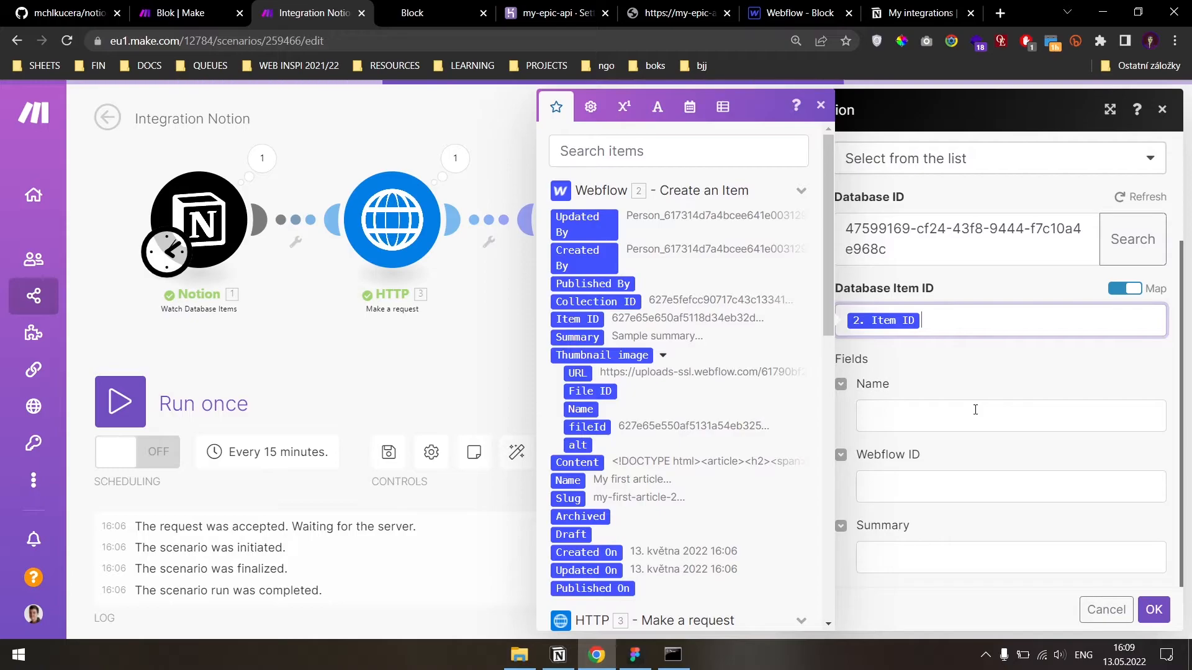
key("BackSpace")
left_click(927, 360)
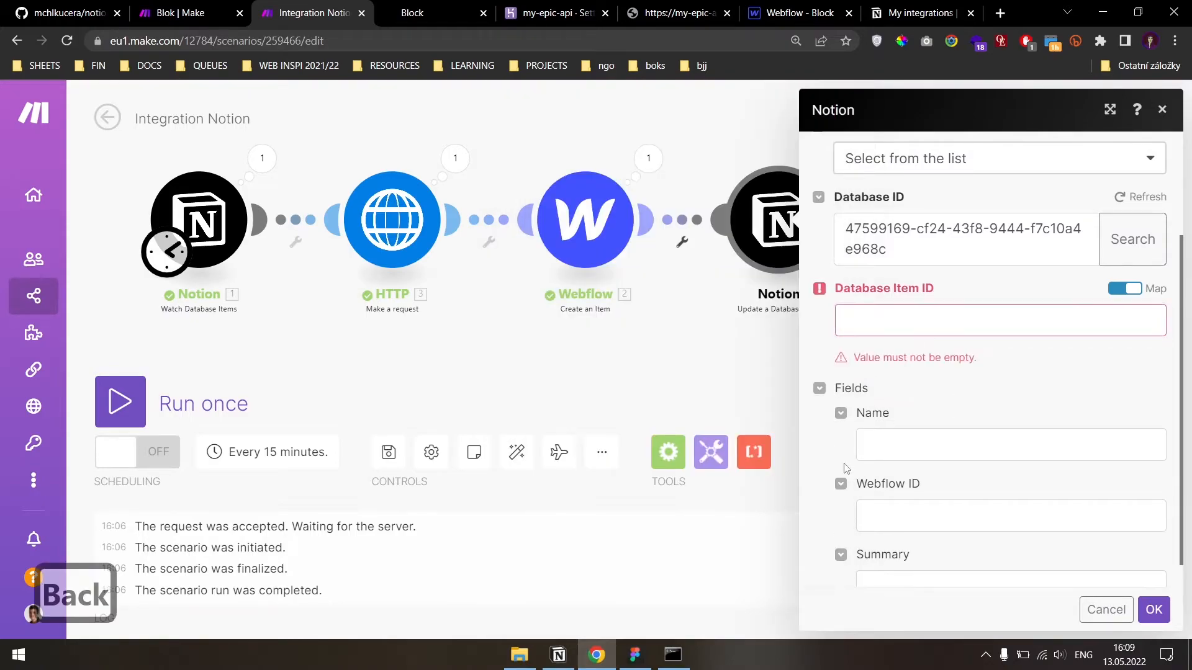
- Map the Database Item ID from the Notion "Watch Database Items" module to the update module's Database Item ID
left_click(878, 324)
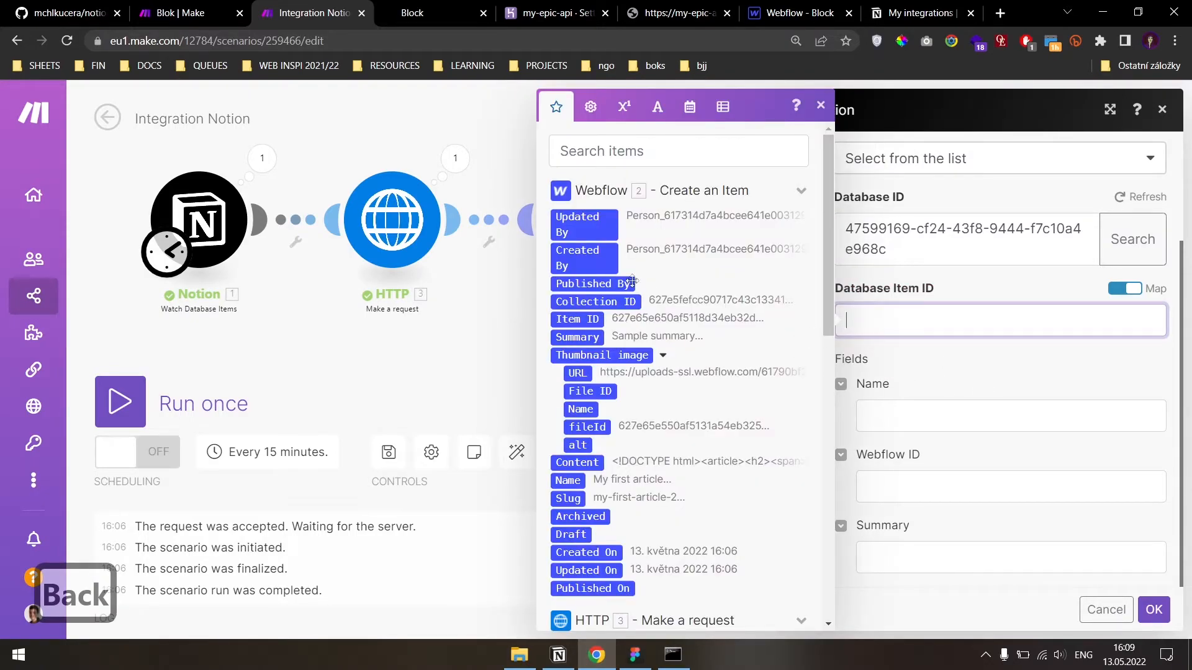
scroll(631, 280, "down", 10)
scroll(622, 334, "up", 3)
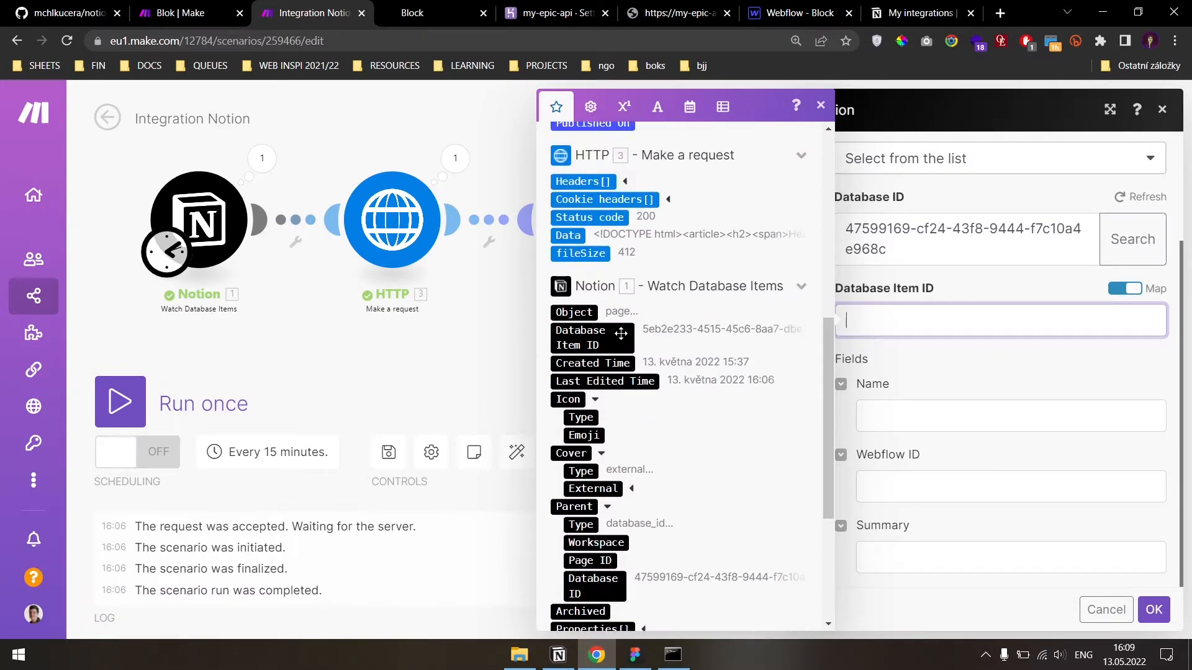
left_click_drag(577, 339, 881, 320)
left_click(946, 369)
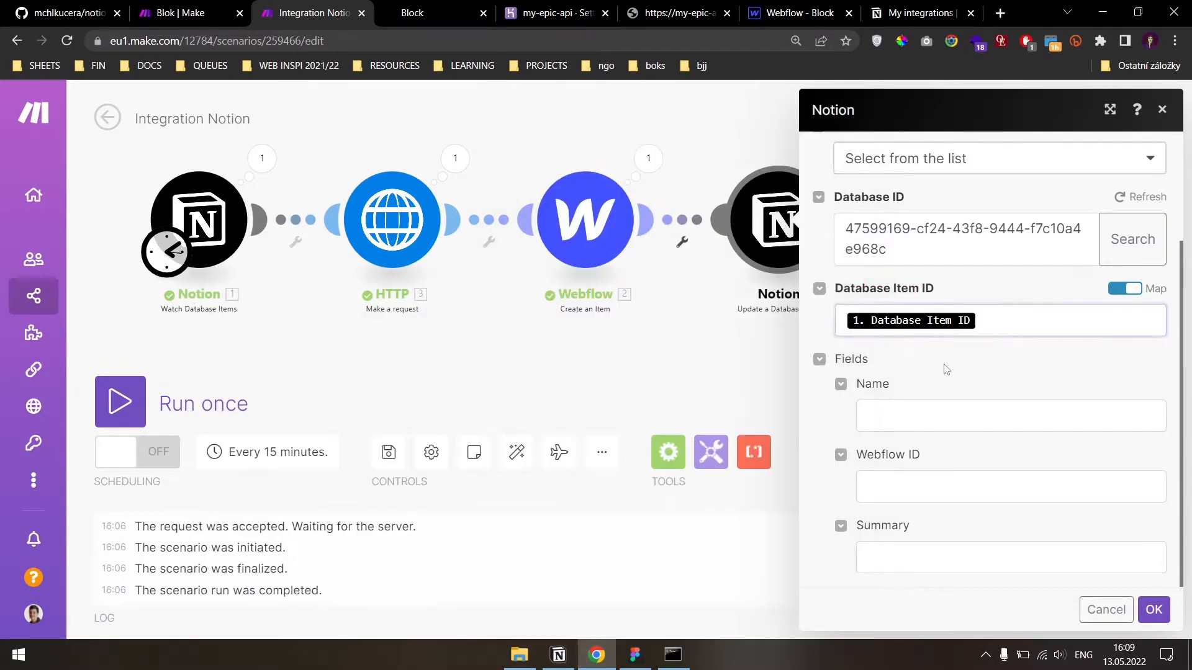
- Map the Item ID from the Webflow "Create an Item" module to the Webflow ID field and save the Notion module
left_click(902, 491)
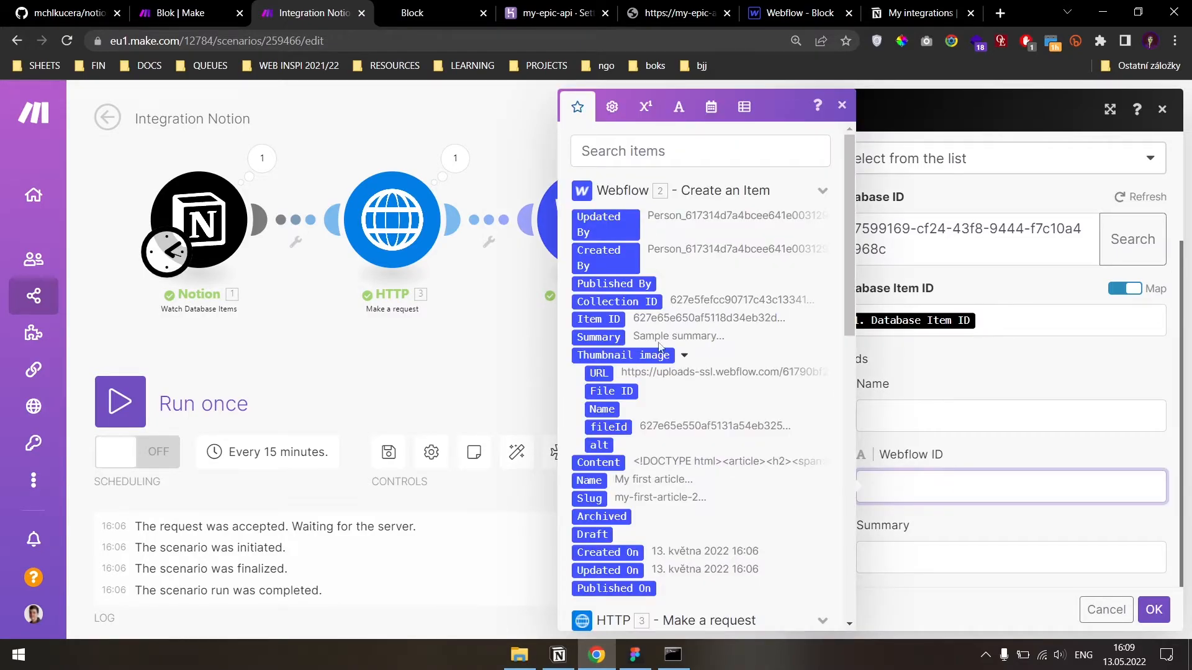
left_click_drag(616, 321, 903, 487)
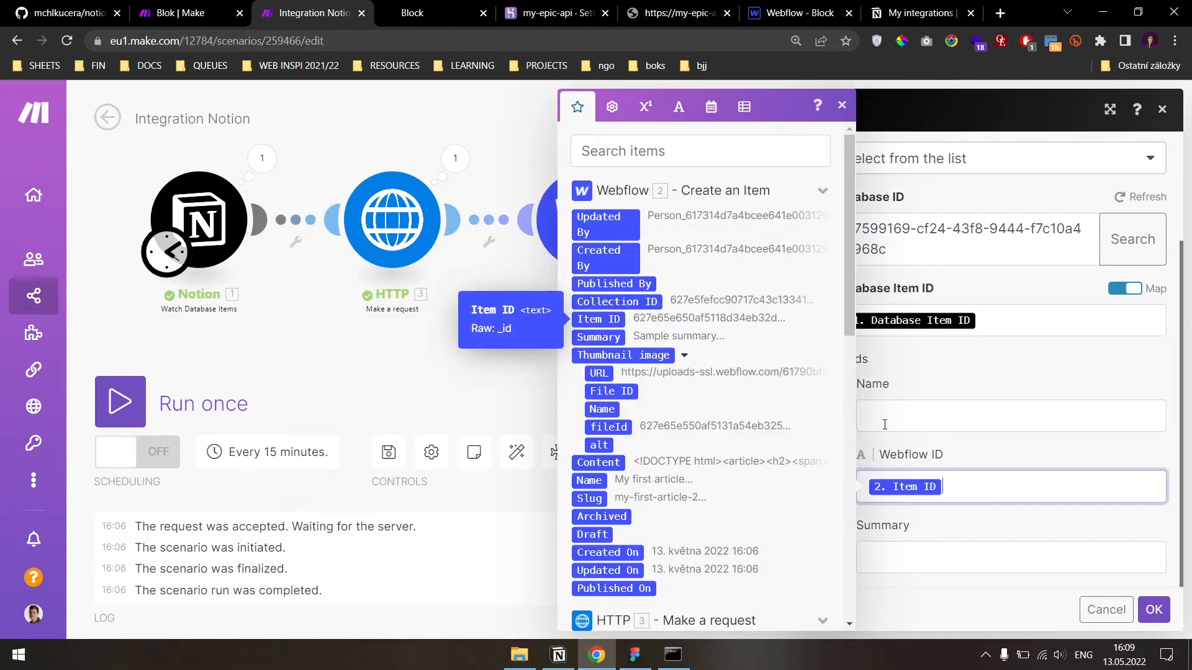
left_click(980, 448)
scroll(1000, 453, "down", 4)
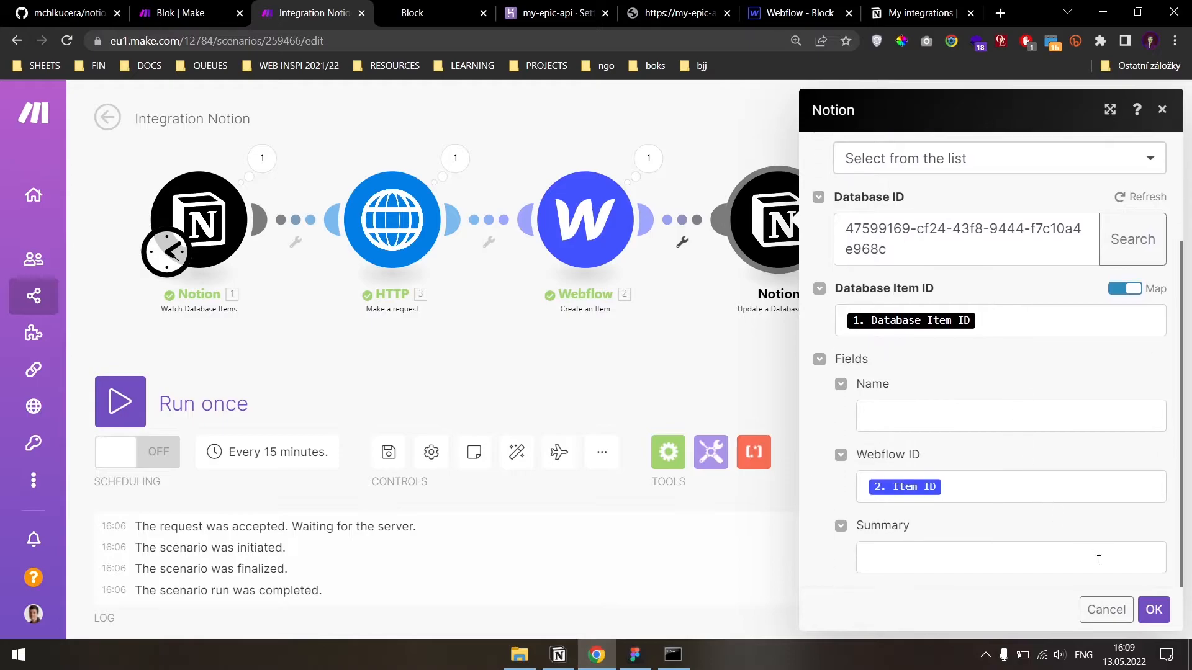
left_click(1153, 609)
left_click_drag(621, 375, 618, 351)
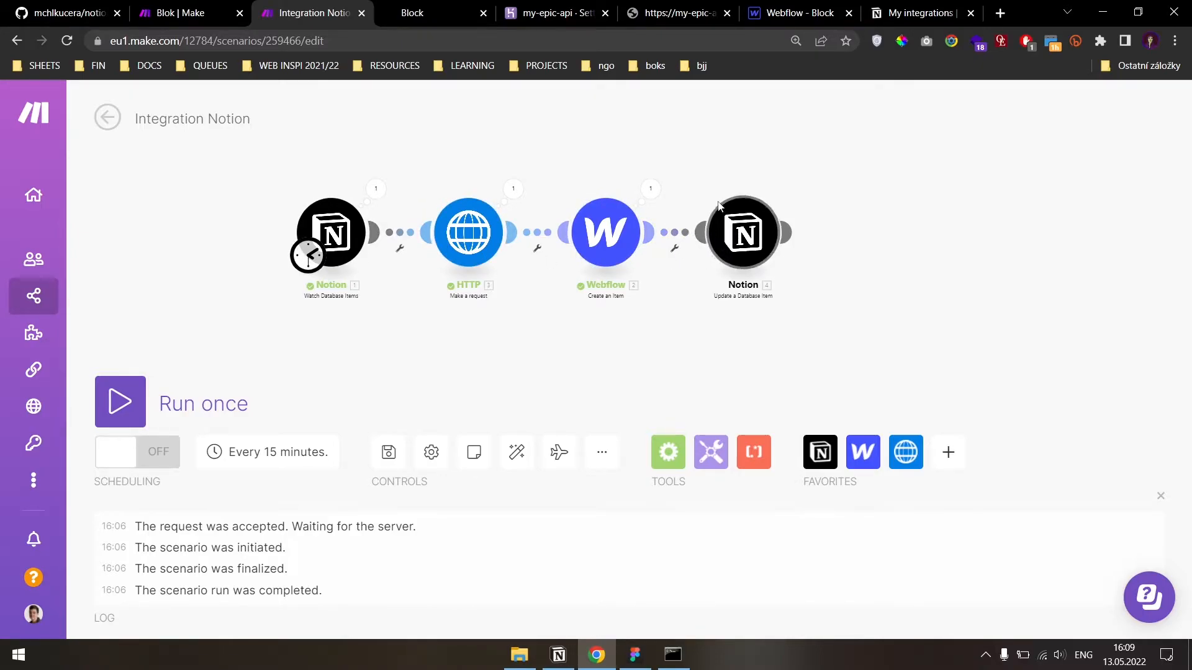
left_click_drag(602, 237, 598, 236)
mouse_move(745, 242)
left_mouse_down()
mouse_move(757, 240)
mouse_move(739, 238)
left_mouse_up()
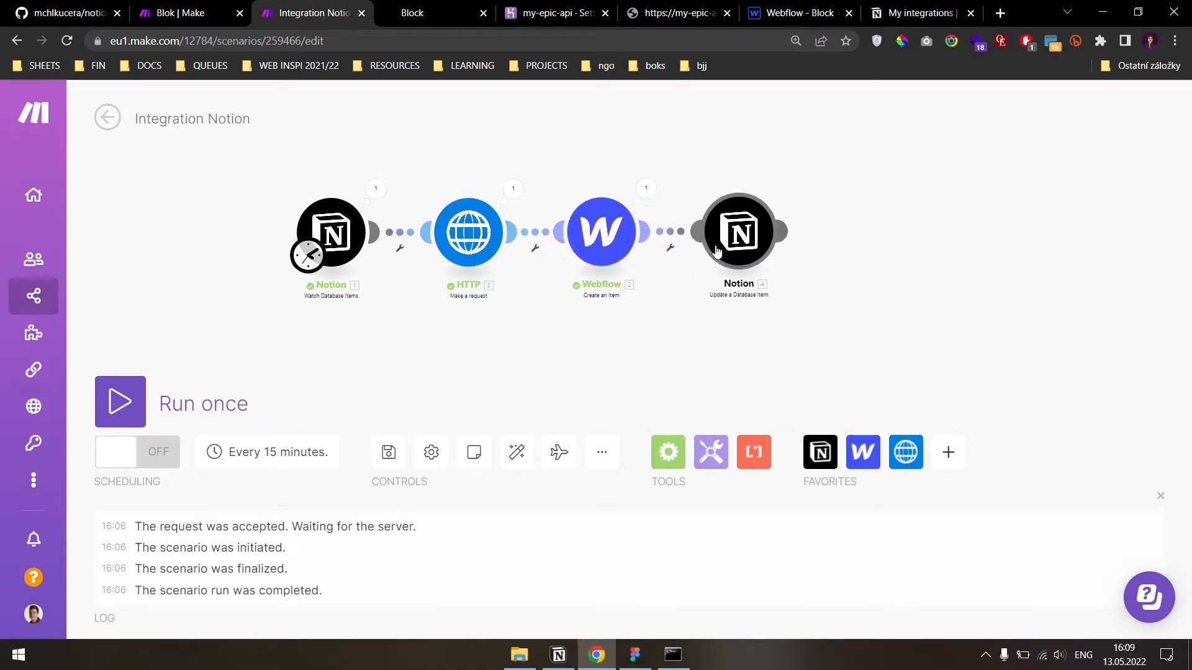
- Switch to Notion and change the Summary of "My first article" to "Sample summary!"
left_click(554, 668)
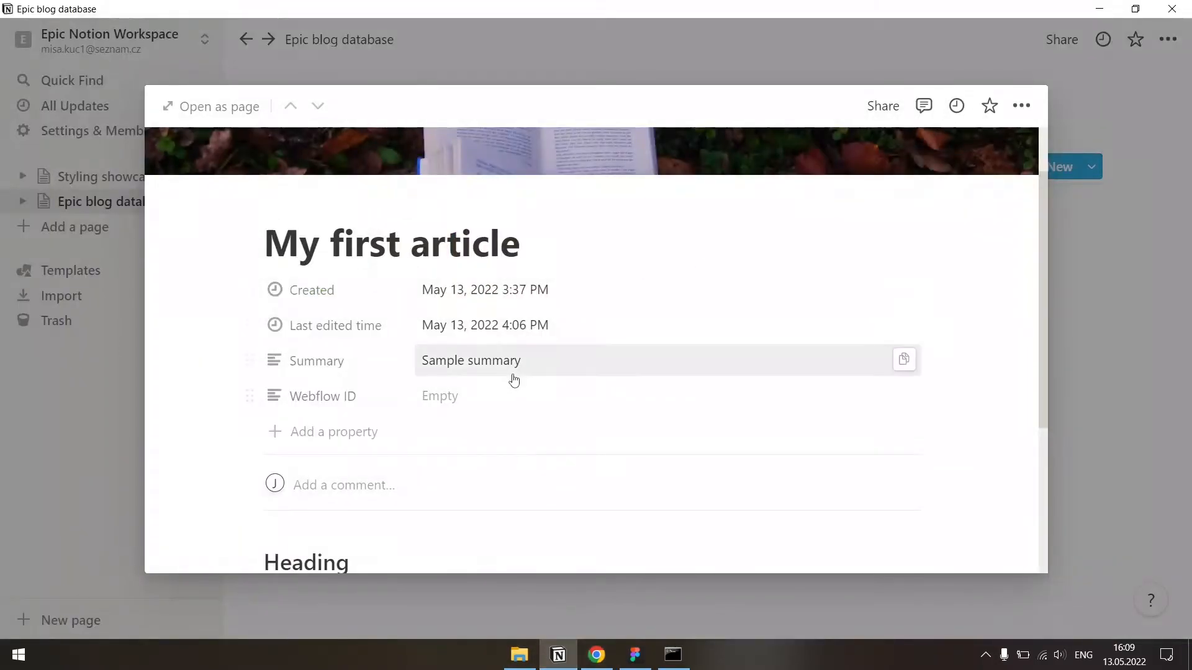
left_click(552, 375)
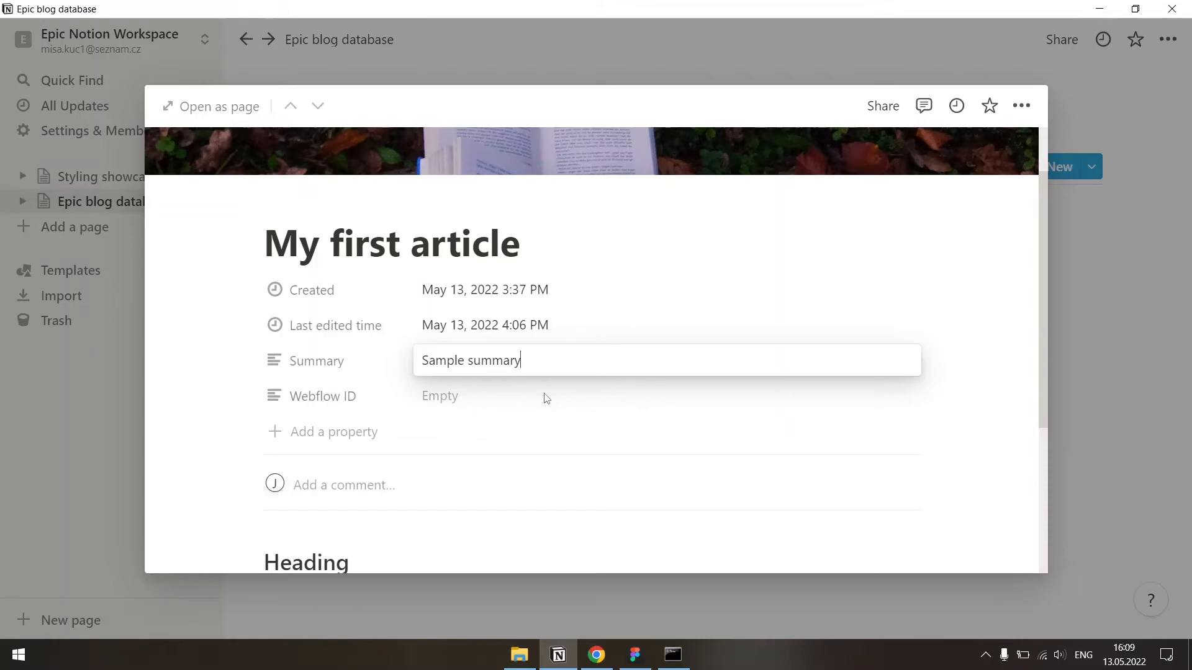
type("!")
key("Return")
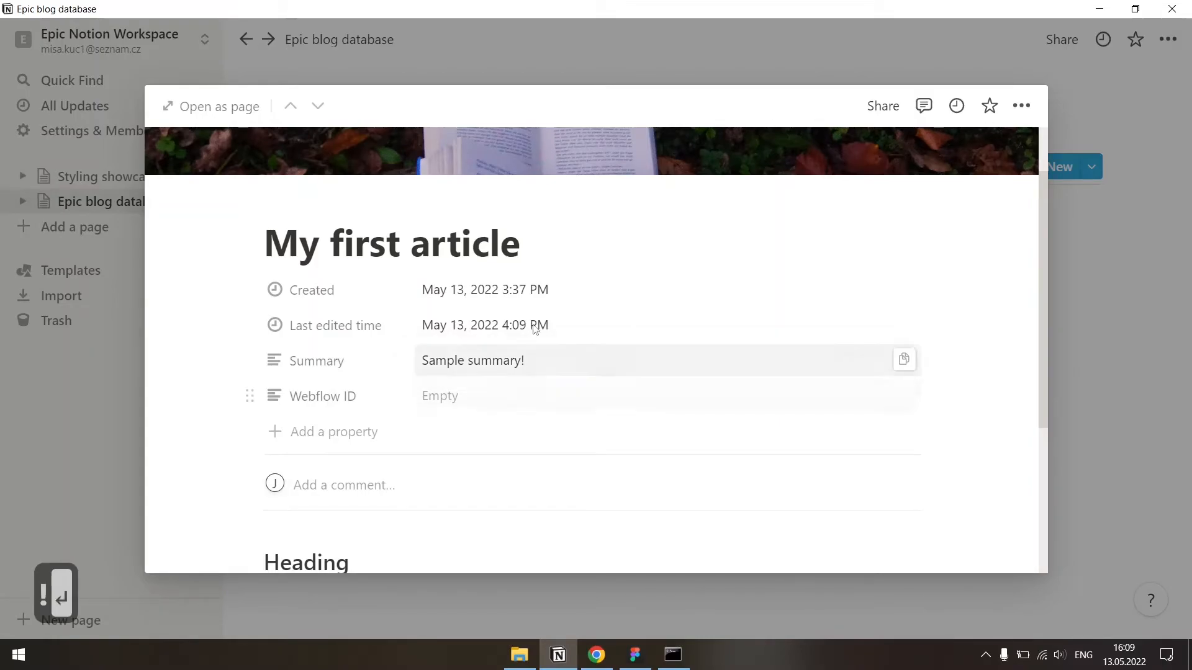
left_click_drag(226, 308, 596, 339)
- Switch to Chrome to run the Integration Notion scenario once, and check the article's Webflow ID property in Notion
key("alt+Tab")
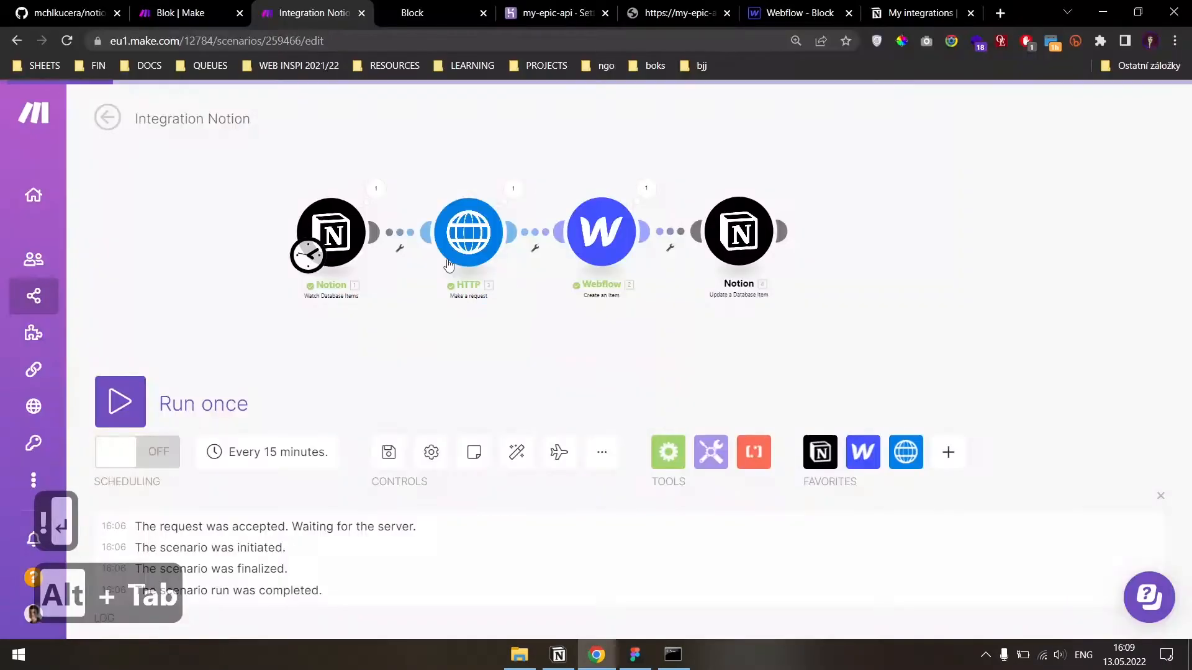
left_click(144, 402)
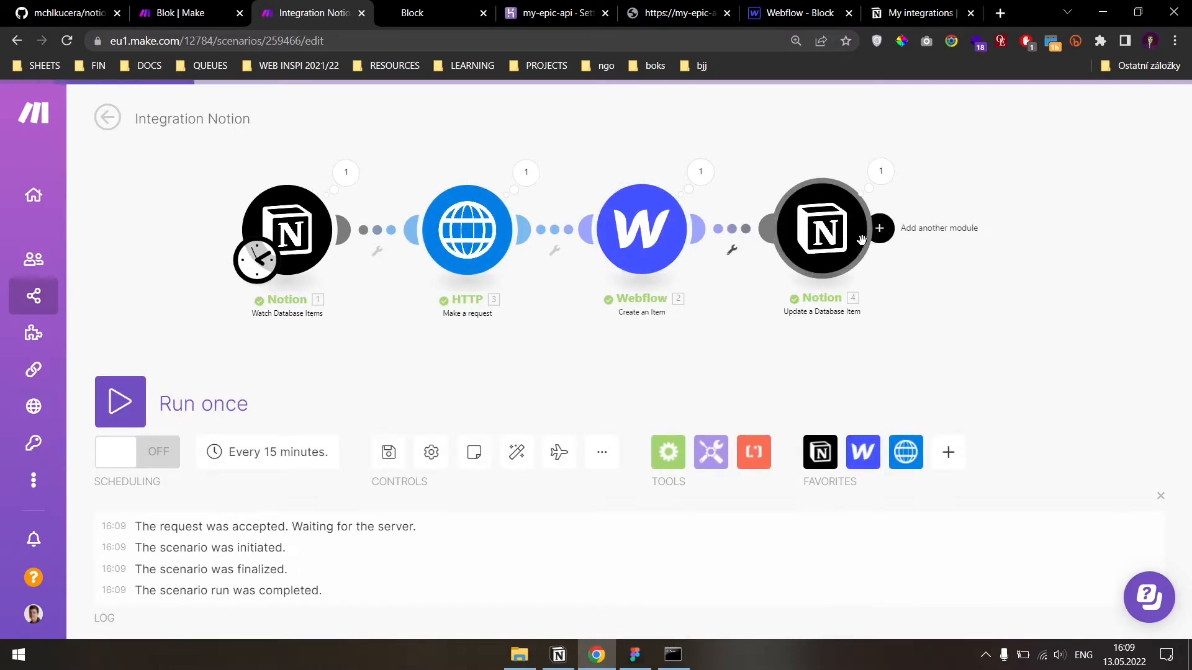
key("alt+Tab")
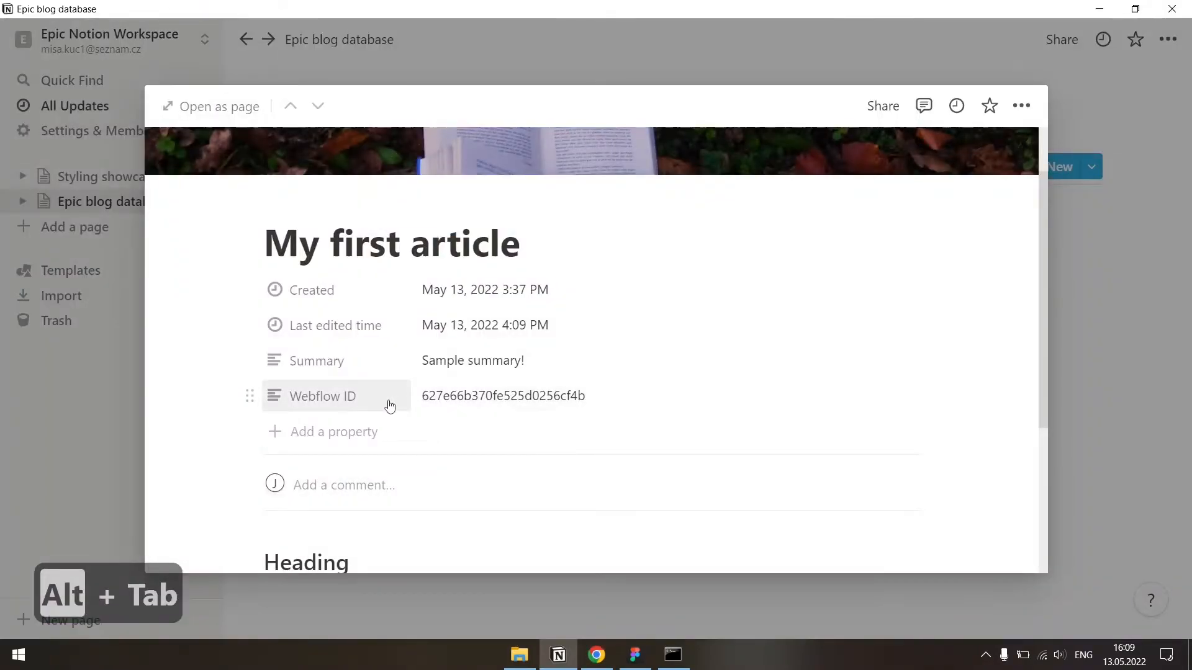
left_click(492, 399)
key("shift+Home")
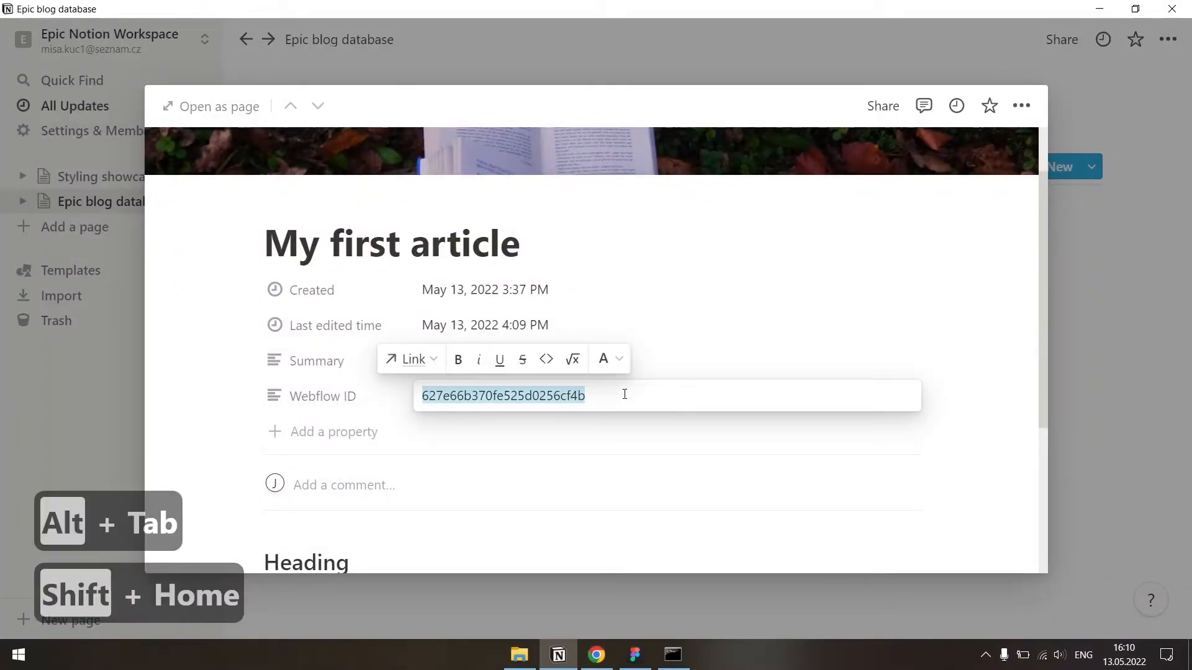
left_click(702, 338)
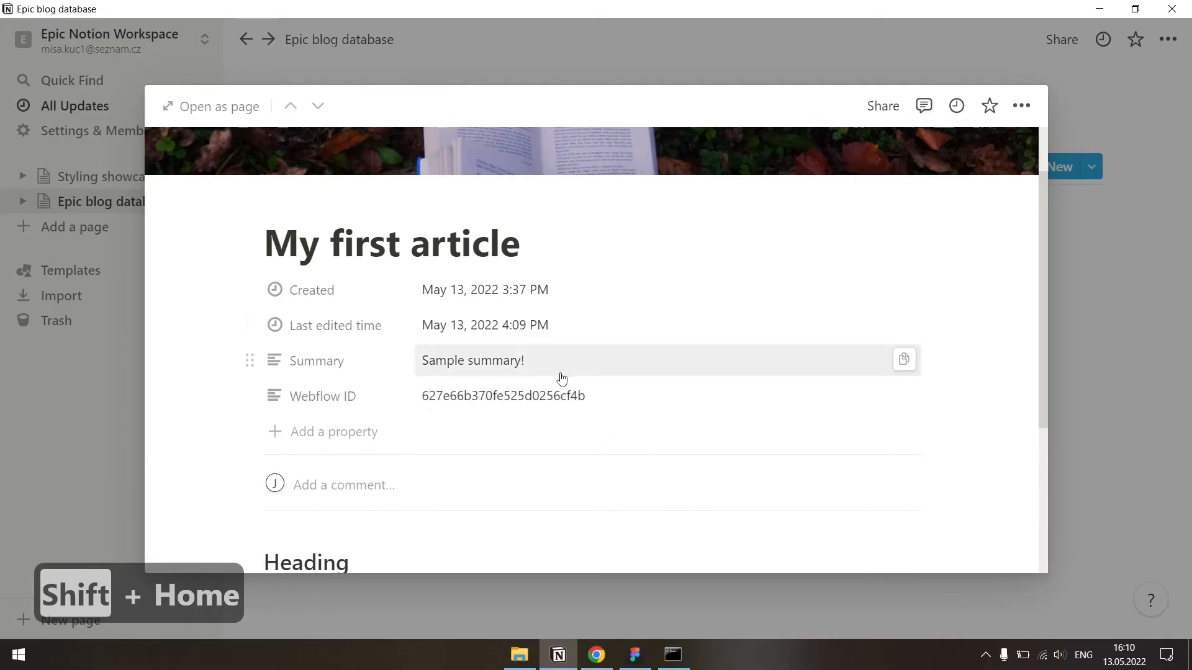
- Switch back to Make, move the Webflow and last Notion modules further along, and insert a router between HTTP and Webflow
key("alt+Tab")
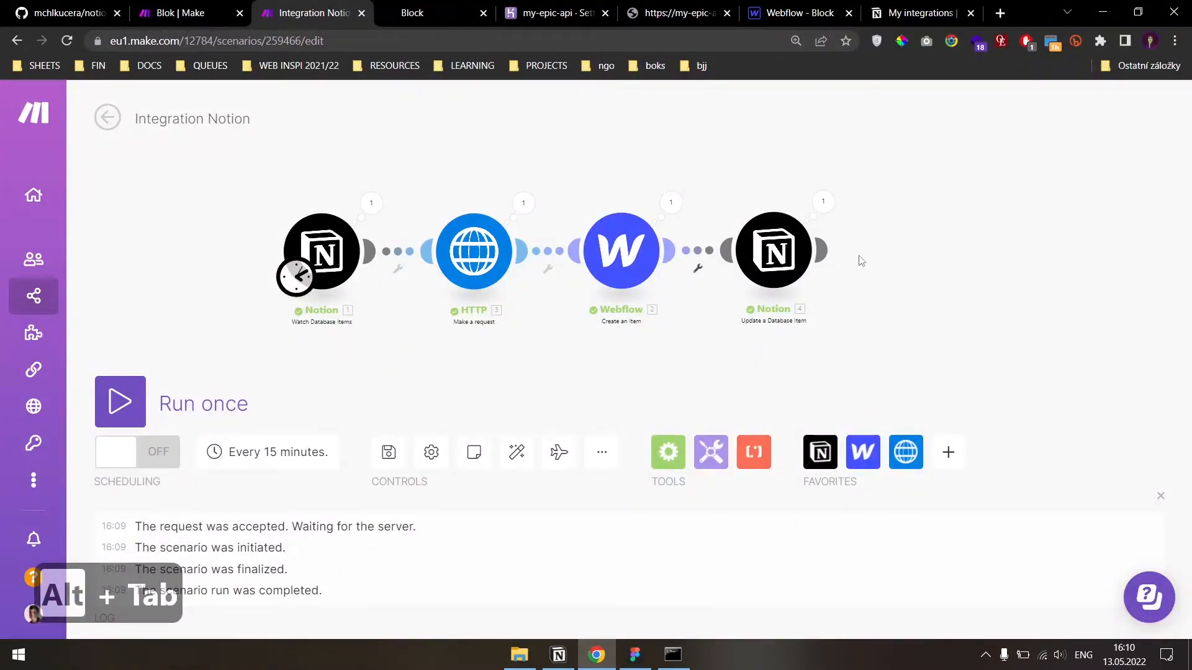
left_click_drag(774, 251, 897, 242)
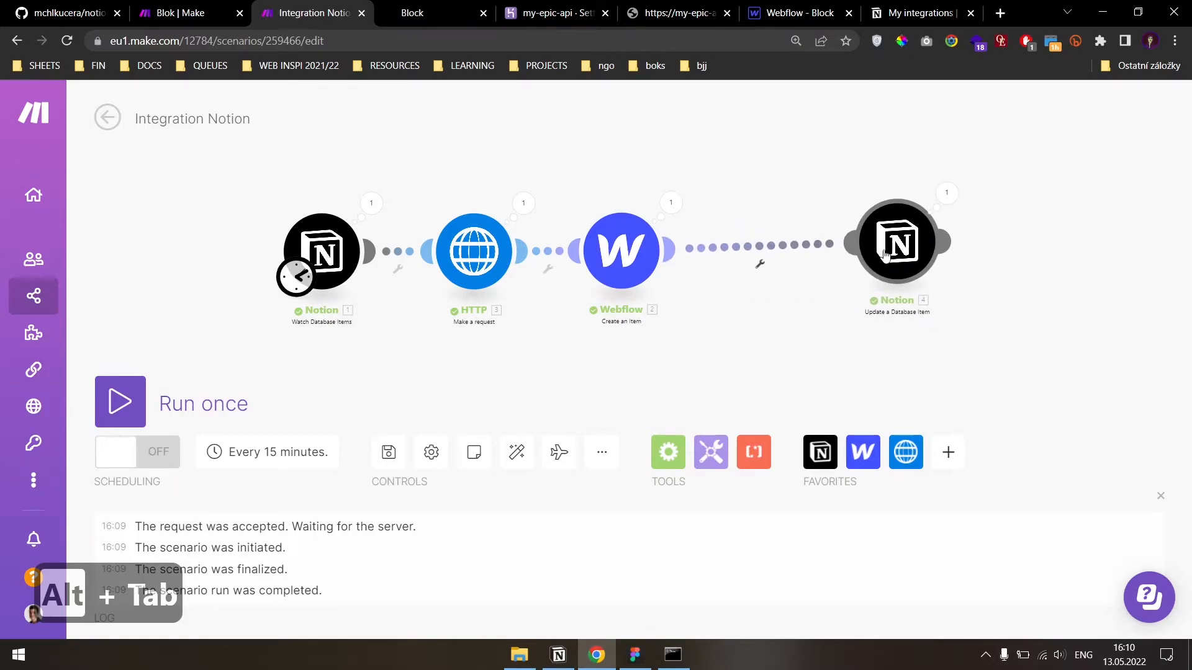
left_click_drag(629, 252, 747, 243)
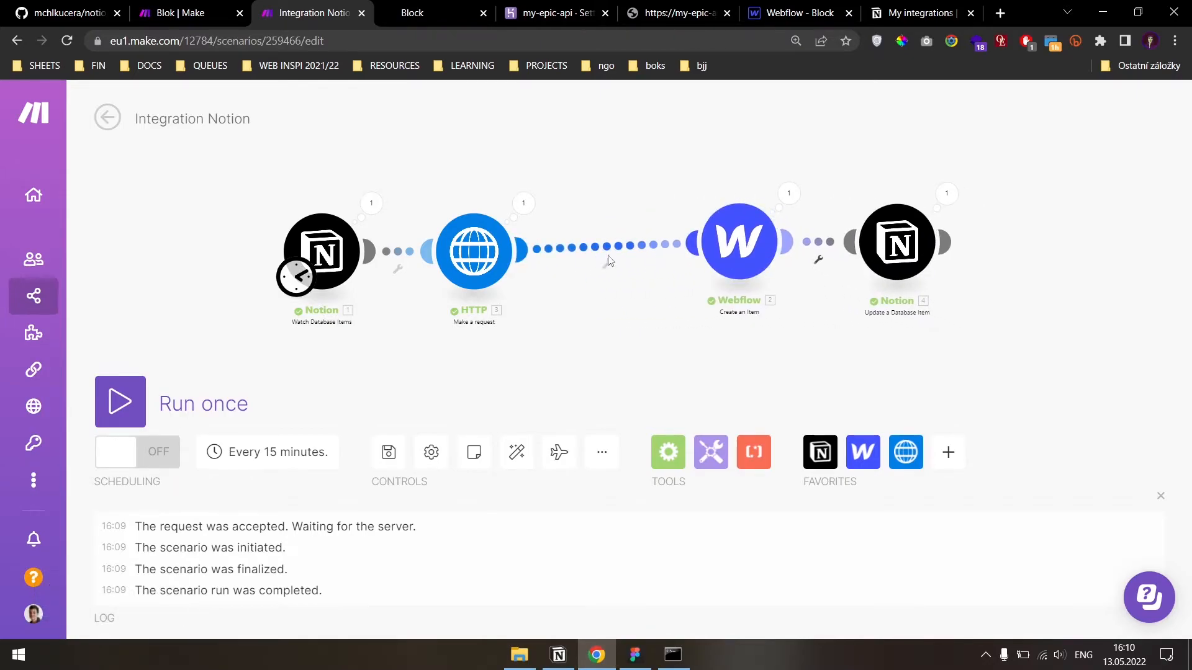
left_click(611, 265)
left_click(670, 323)
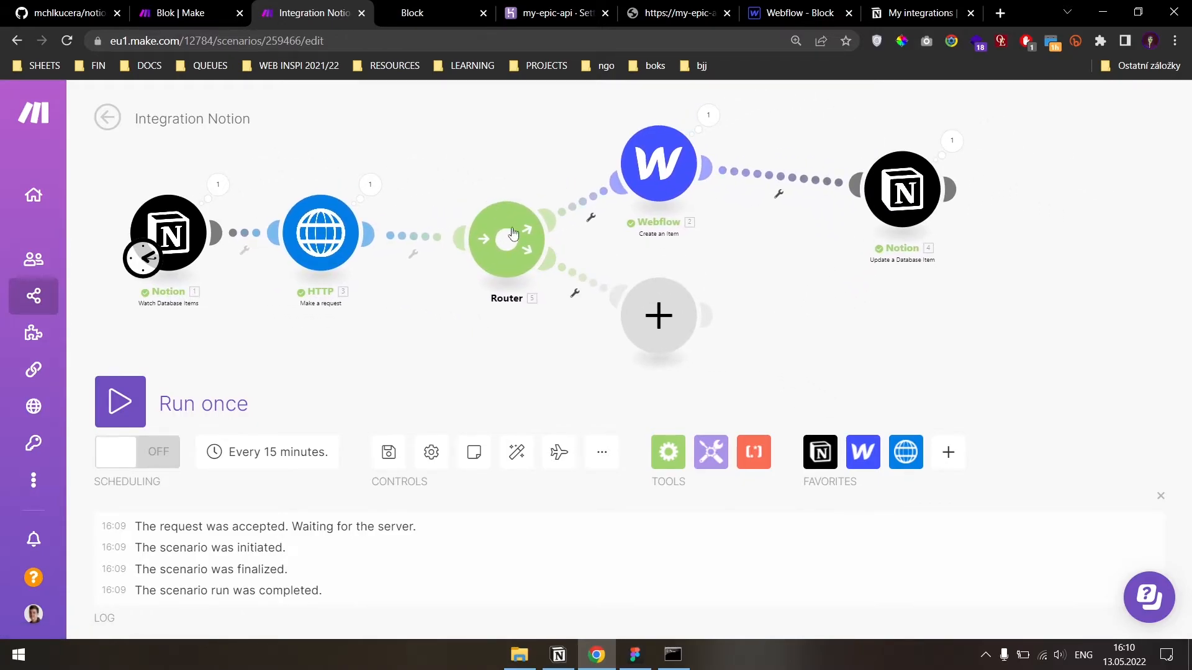
- Open a filter on the route between the router and the Webflow module and label it CREATE
left_click(590, 216)
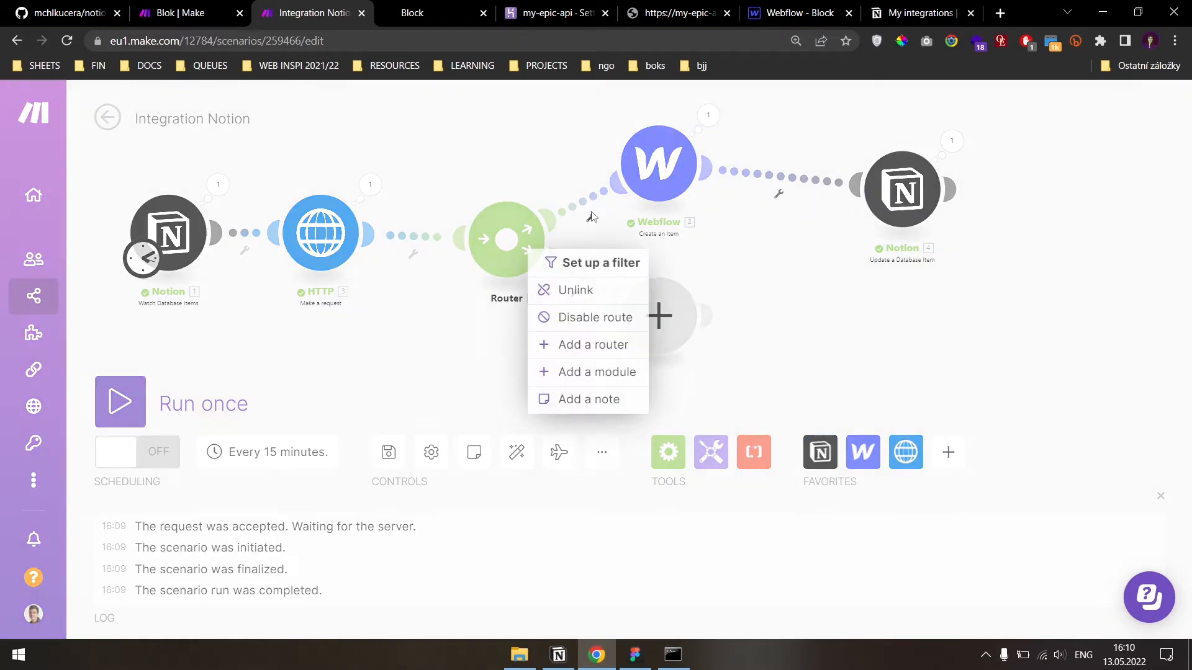
left_click(587, 215)
left_click(591, 222)
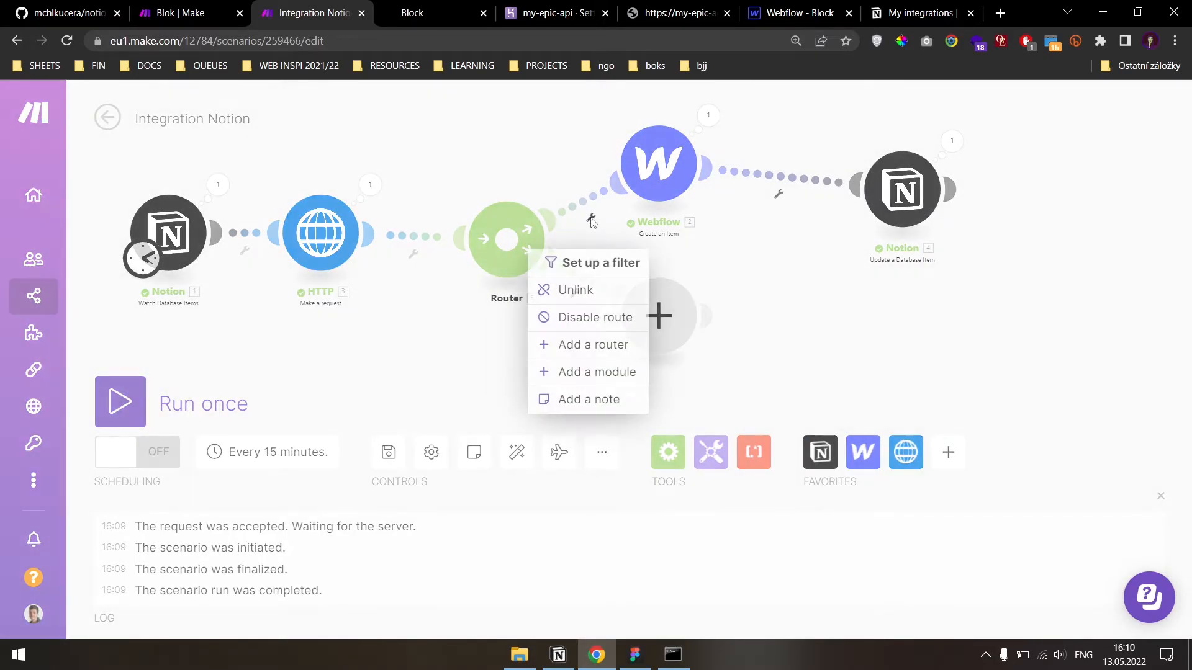
left_click(590, 210)
left_click(653, 184)
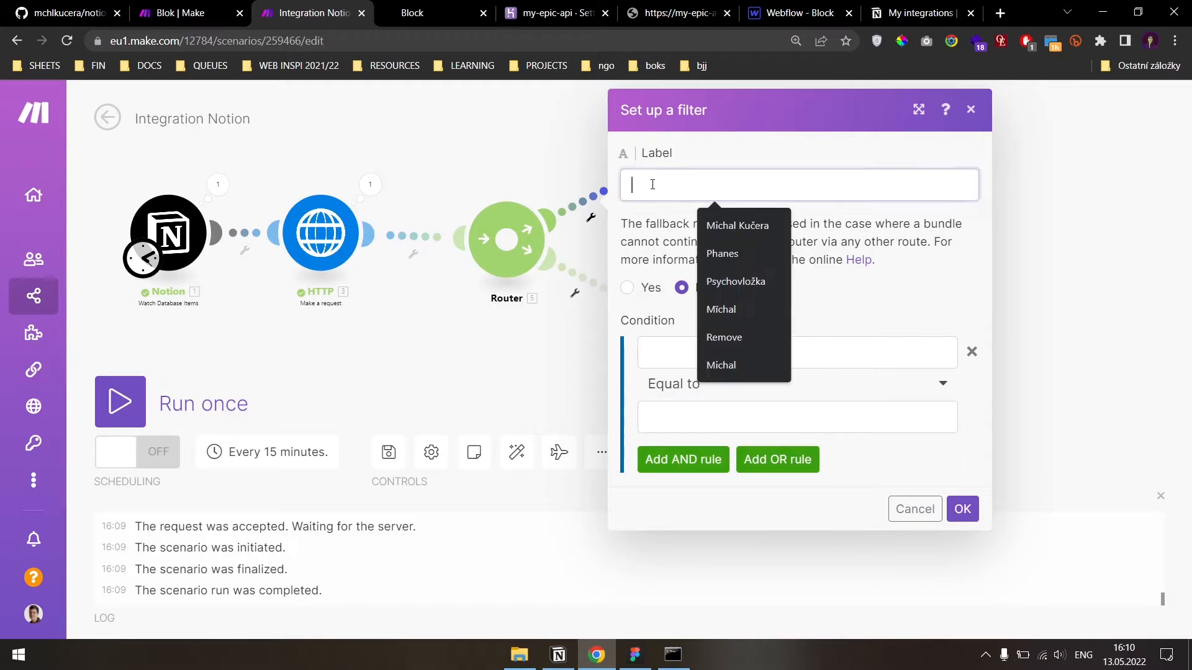
key("Caps_Lock")
type("CRETAE")
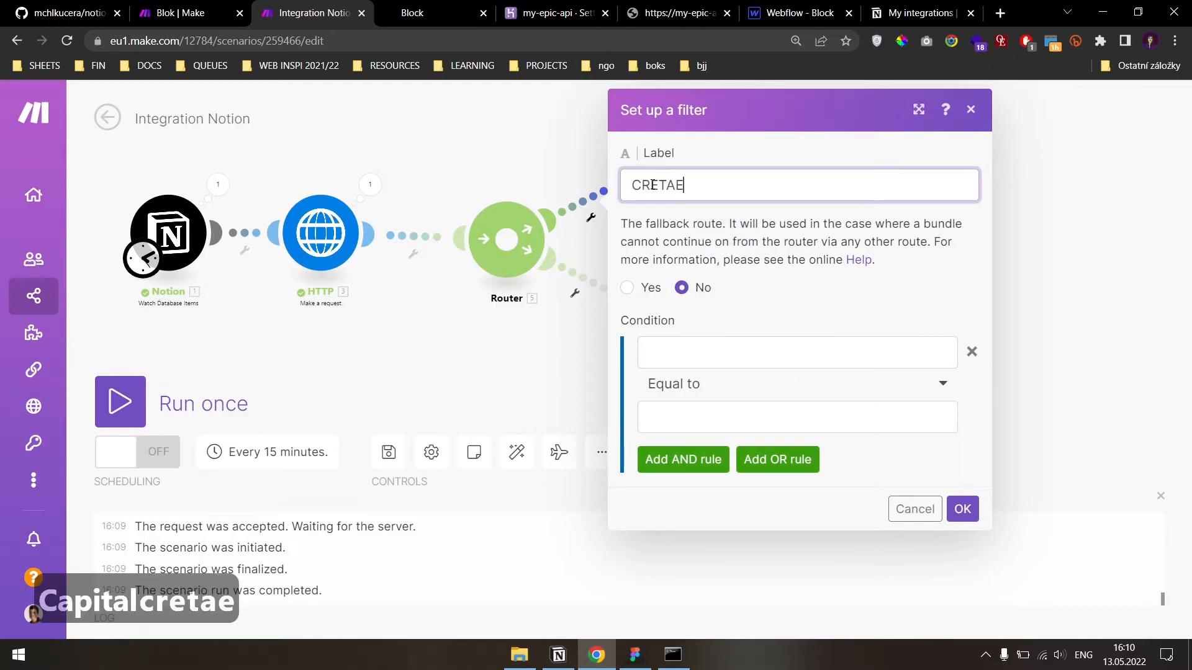
key("ctrl+a")
type("CREATE")
key("Caps_Lock")
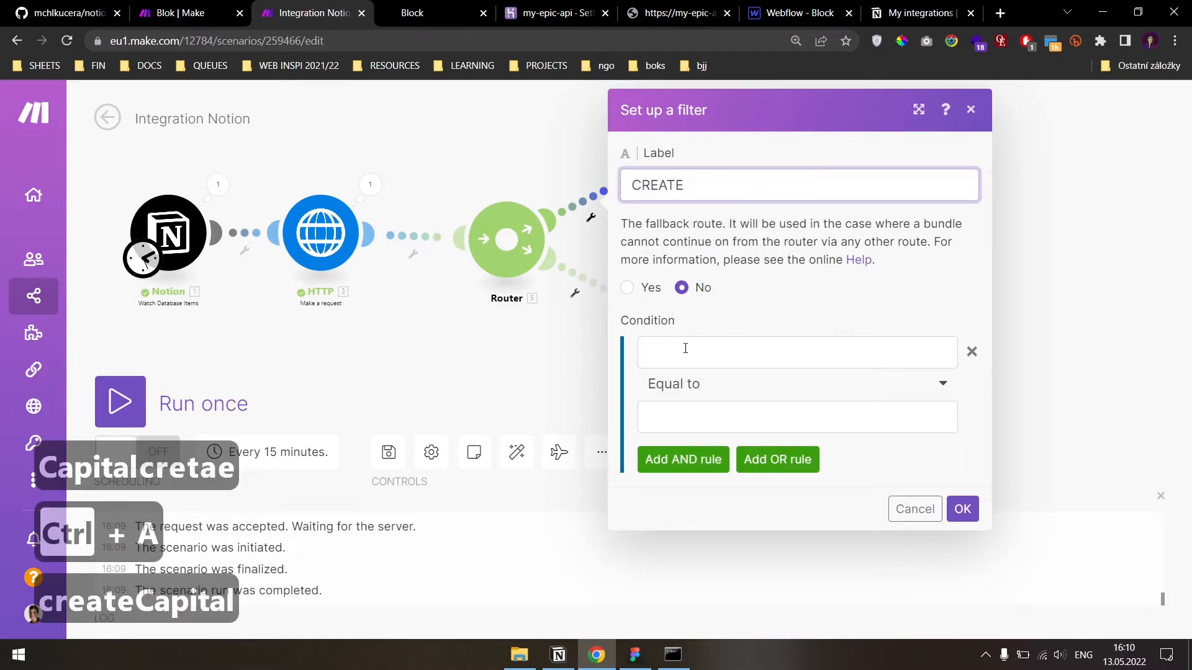
- Set the CREATE filter's condition to Notion's Webflow ID[] property with the operator Does not exist
left_click(685, 352)
scroll(461, 372, "down", 5)
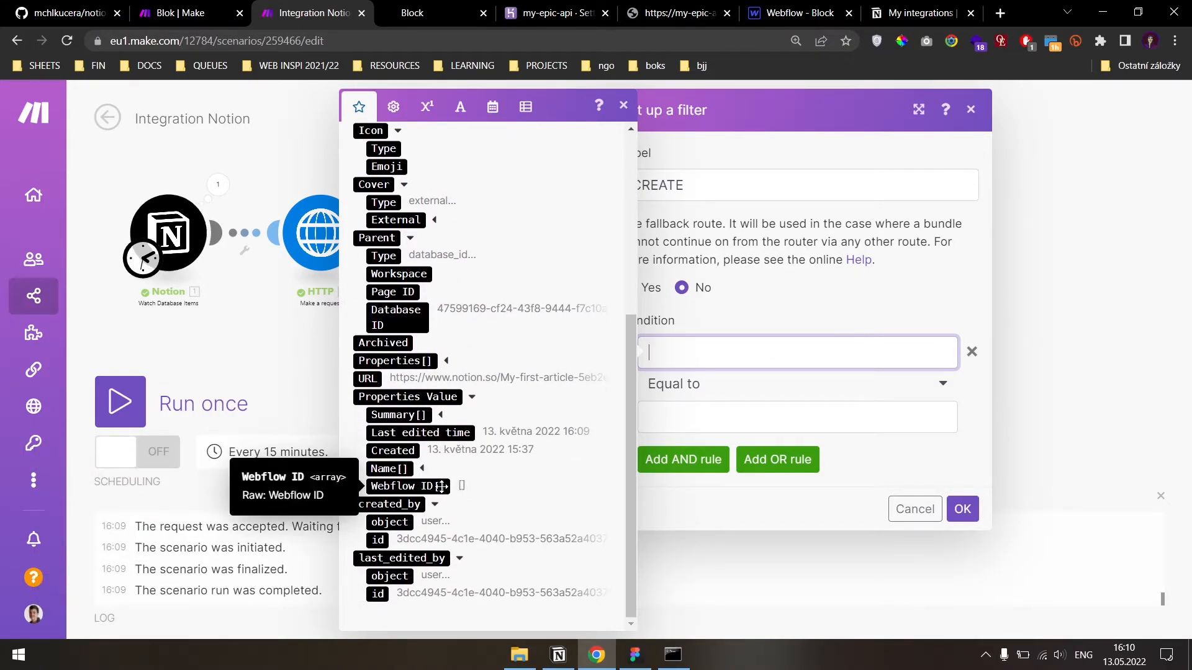
left_click(441, 487)
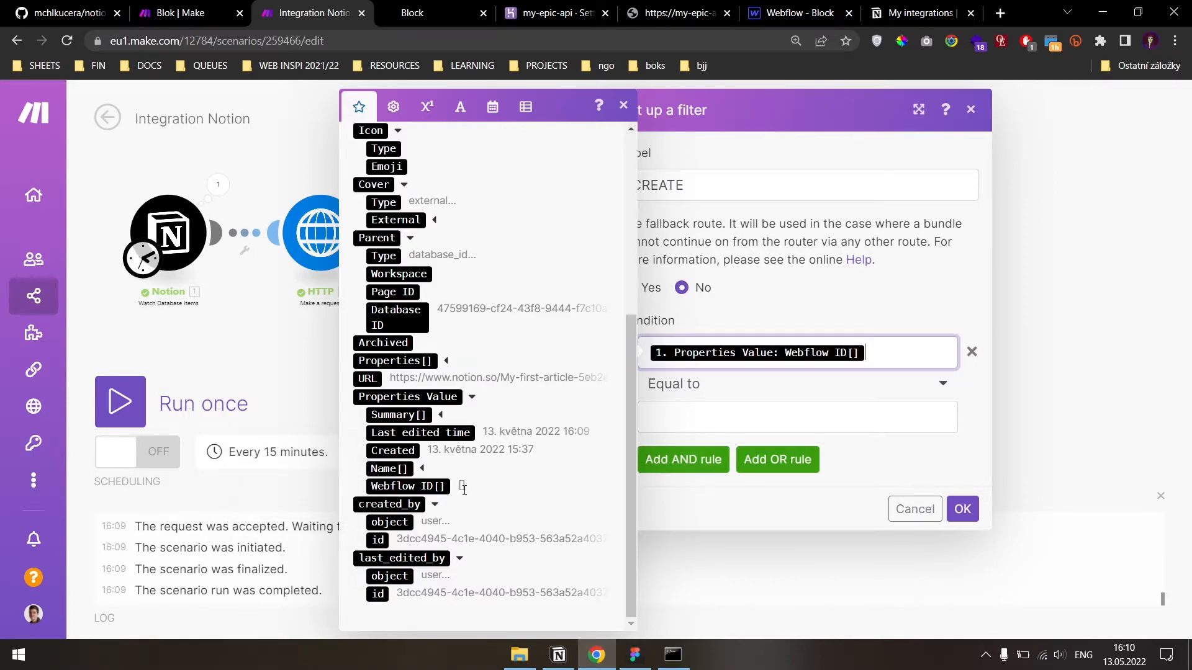
left_click(846, 313)
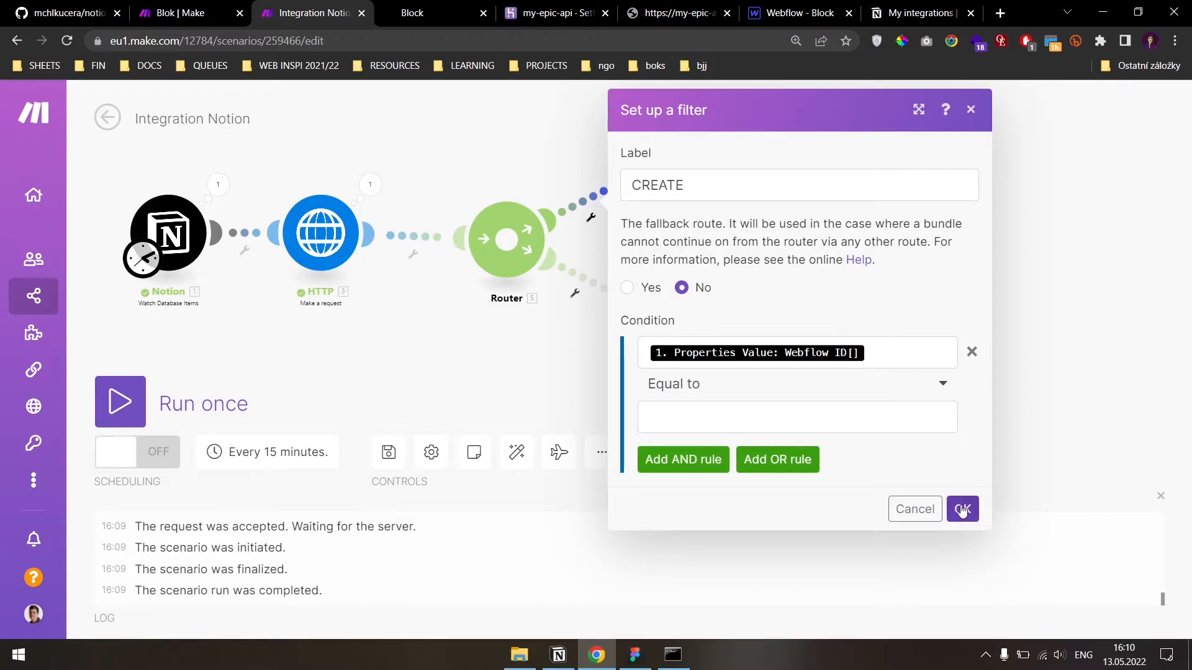
left_click(831, 418)
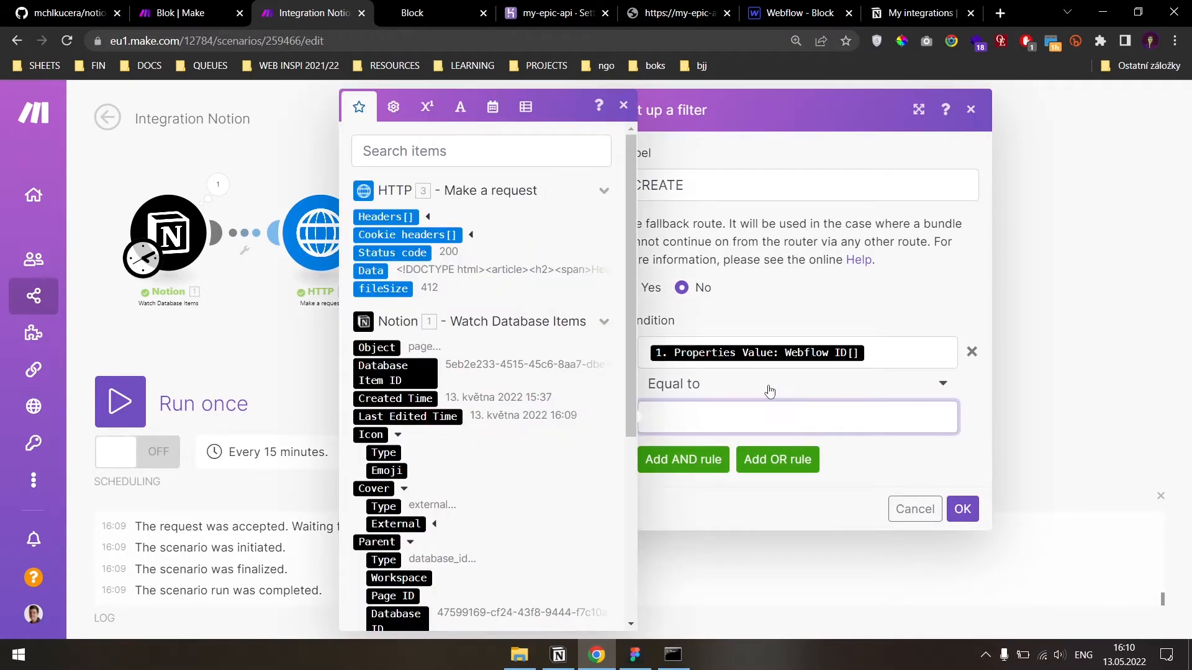
left_click(711, 395)
left_click(692, 494)
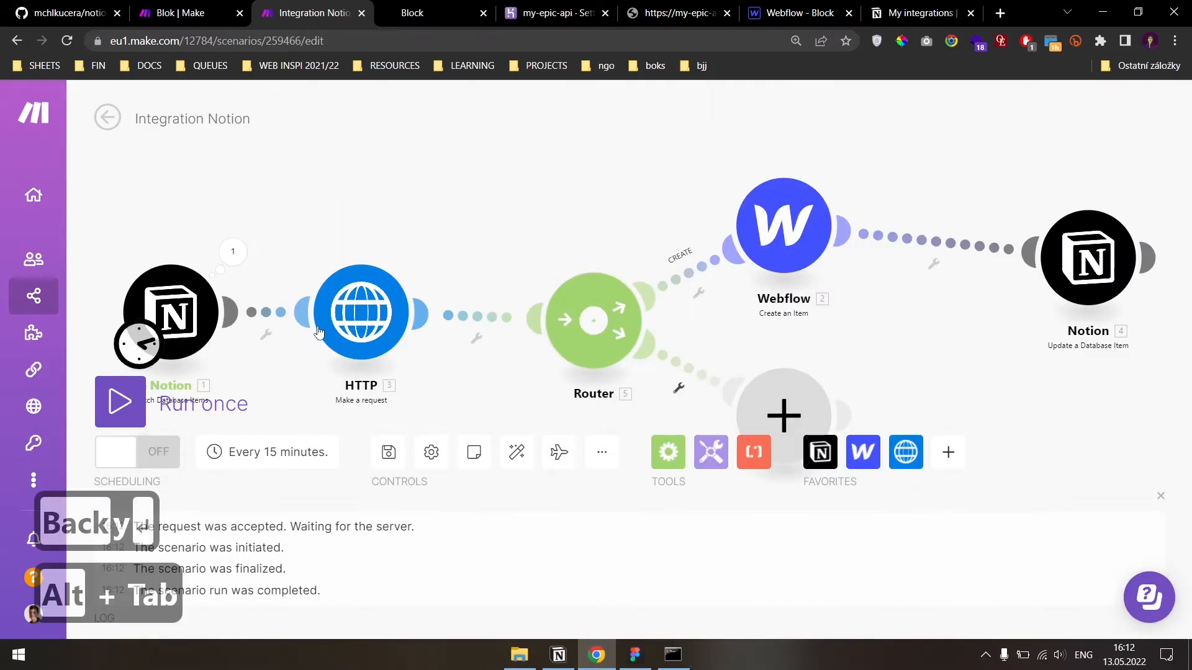
- Run the scenario once and inspect how the CREATE filter handled the bundle
left_click(120, 402)
scroll(386, 261, "up", 3)
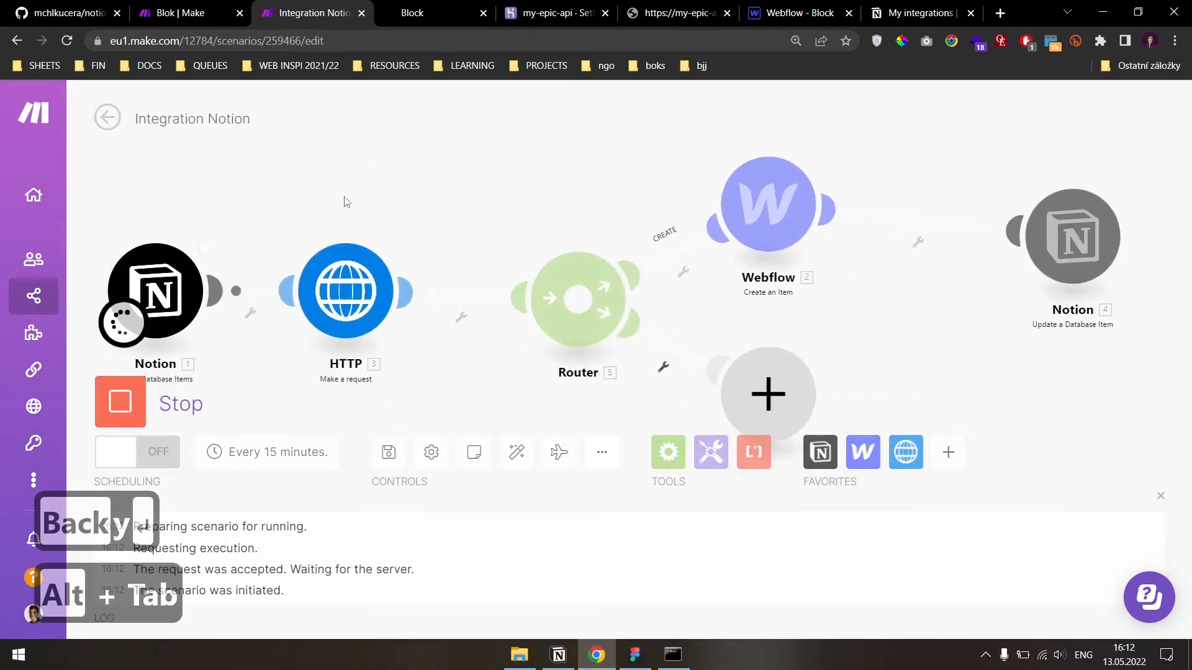
scroll(588, 231, "down", 1)
left_click_drag(599, 198, 519, 191)
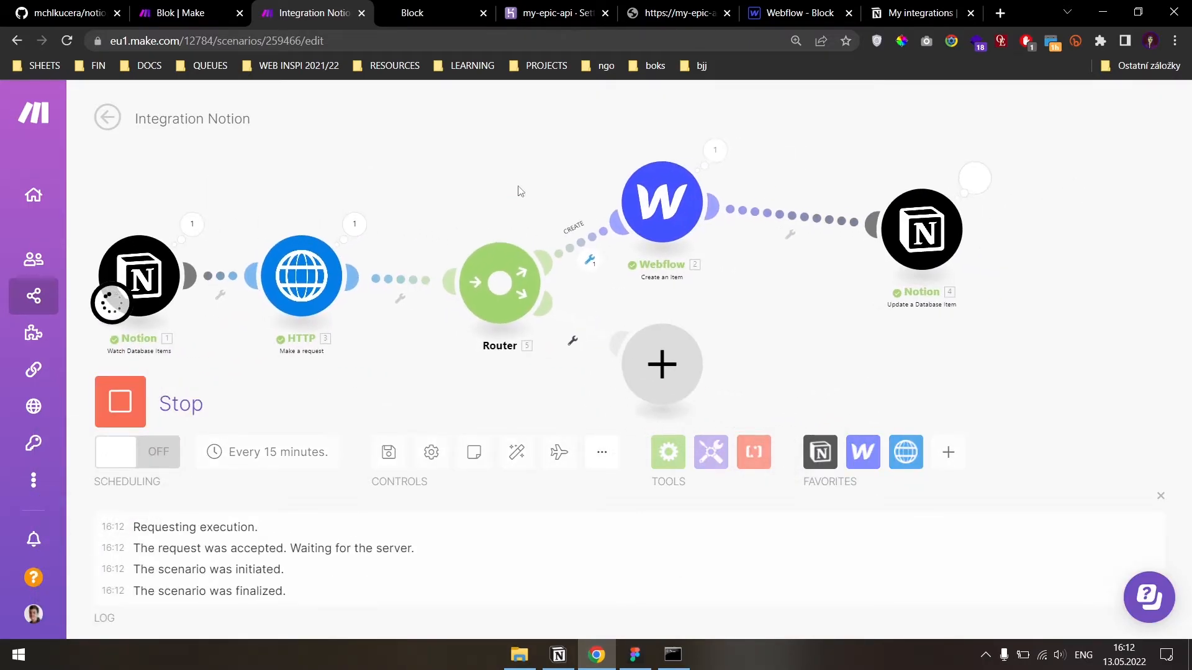
left_click(588, 260)
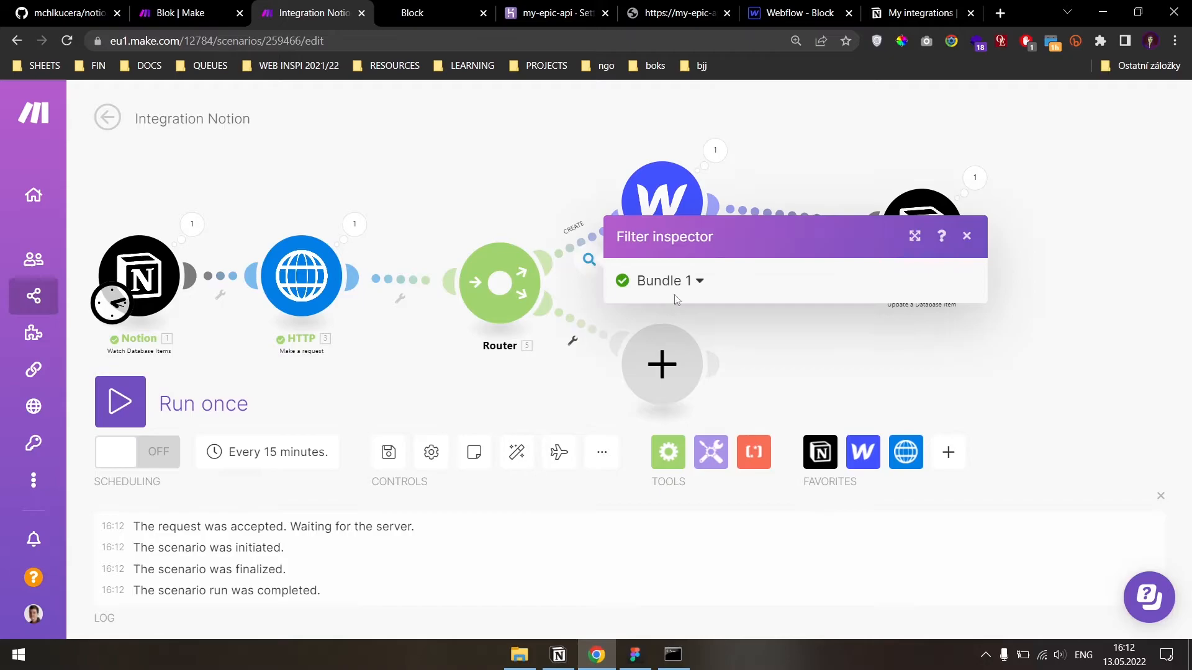
- Change the CREATE filter's condition to the plain_text of Notion's Webflow ID[] with Does not exist, and save the filter
left_click(572, 245)
left_click(721, 364)
scroll(514, 449, "down", 10)
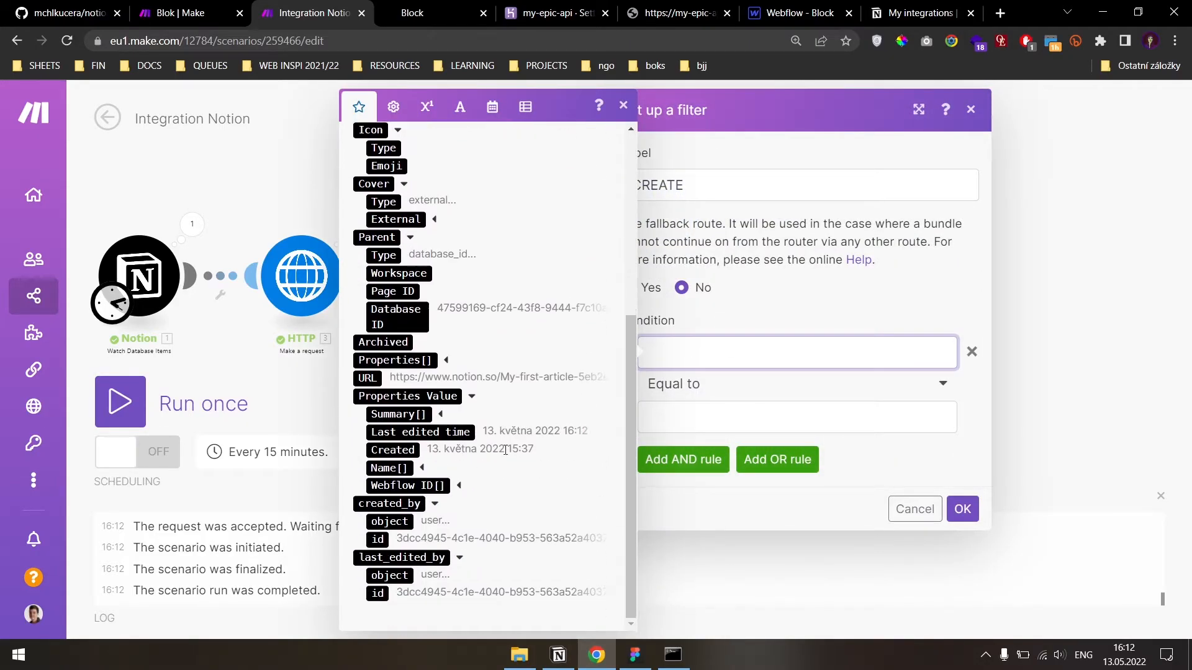
left_click(458, 485)
scroll(416, 496, "down", 2)
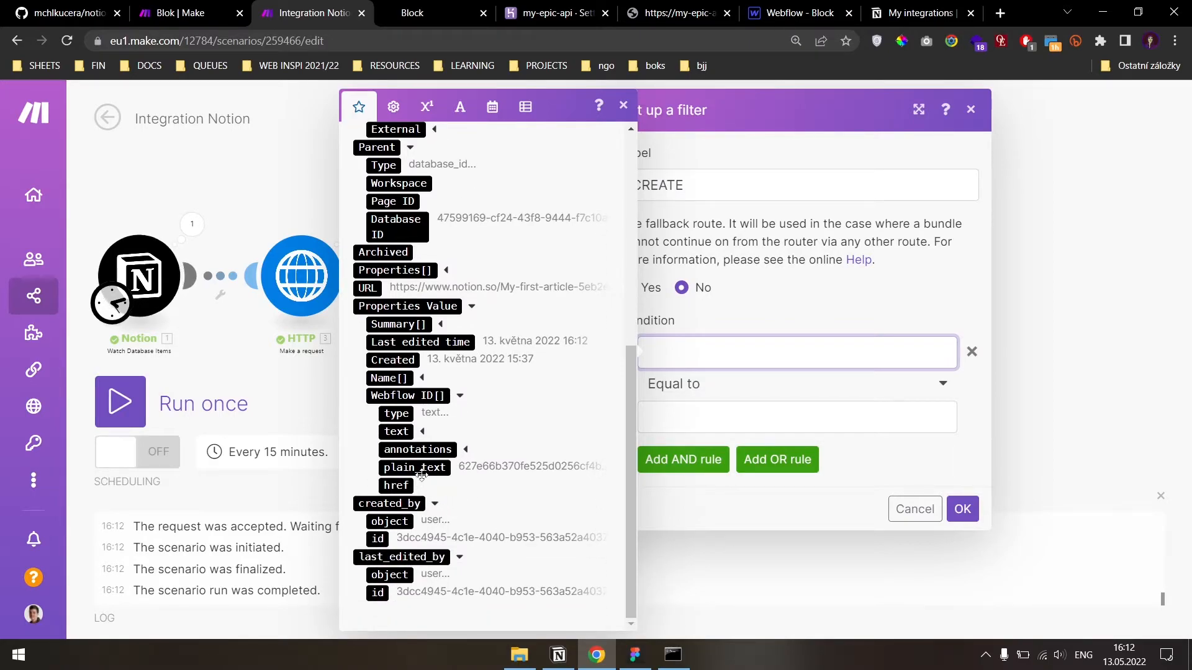
left_click(421, 469)
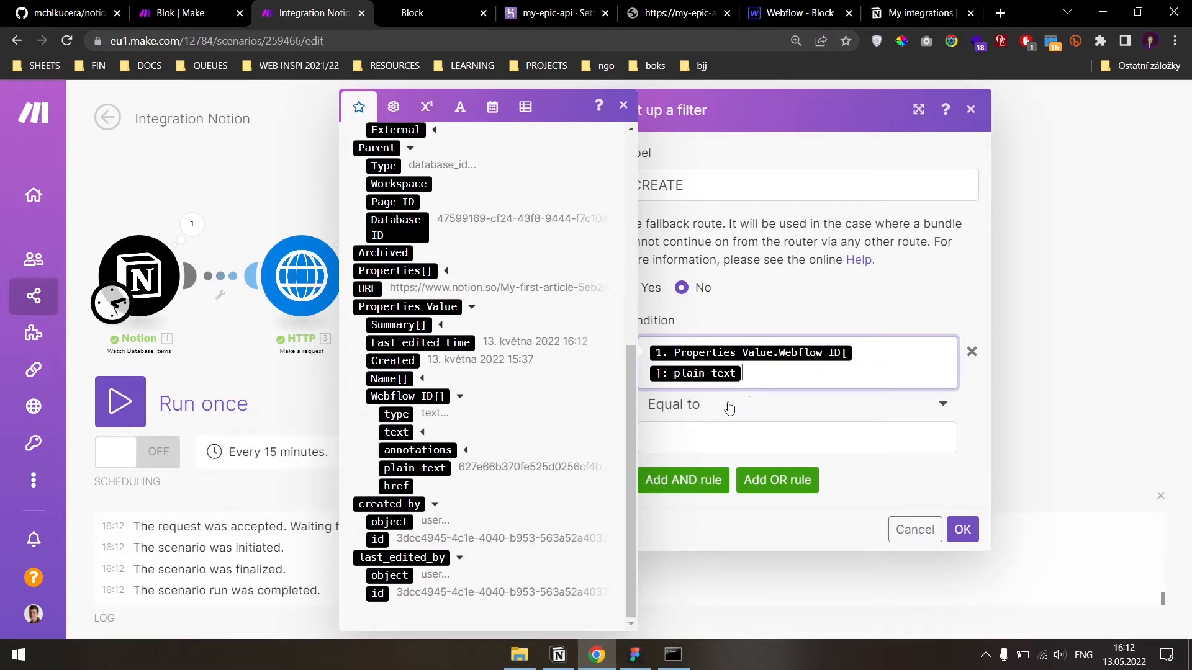
left_click(725, 408)
left_click(714, 515)
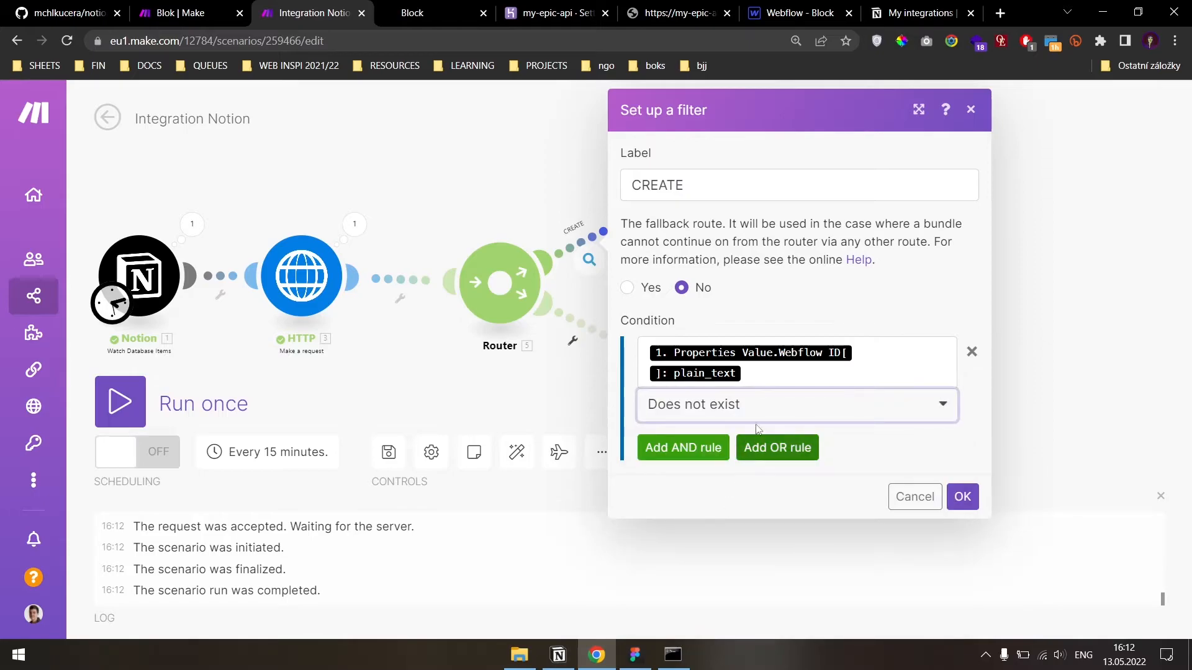
triple_click(807, 187)
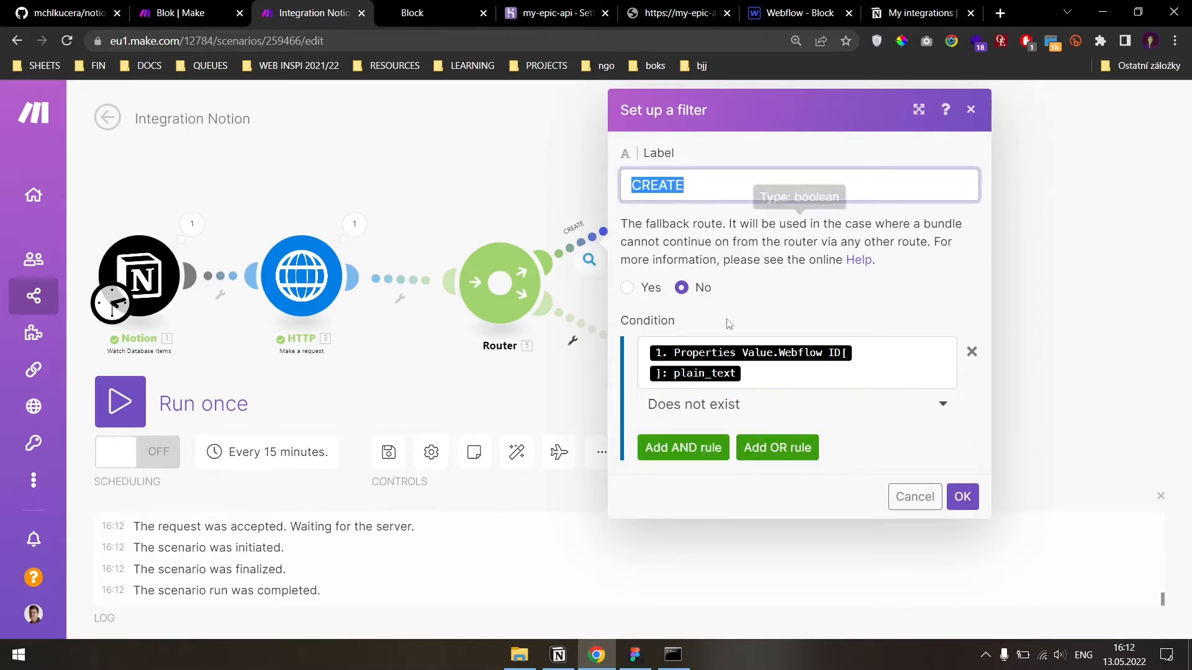
left_click(962, 497)
- Open a filter on the router's empty second route and locate Notion's Webflow ID[] property for its condition
left_click(587, 329)
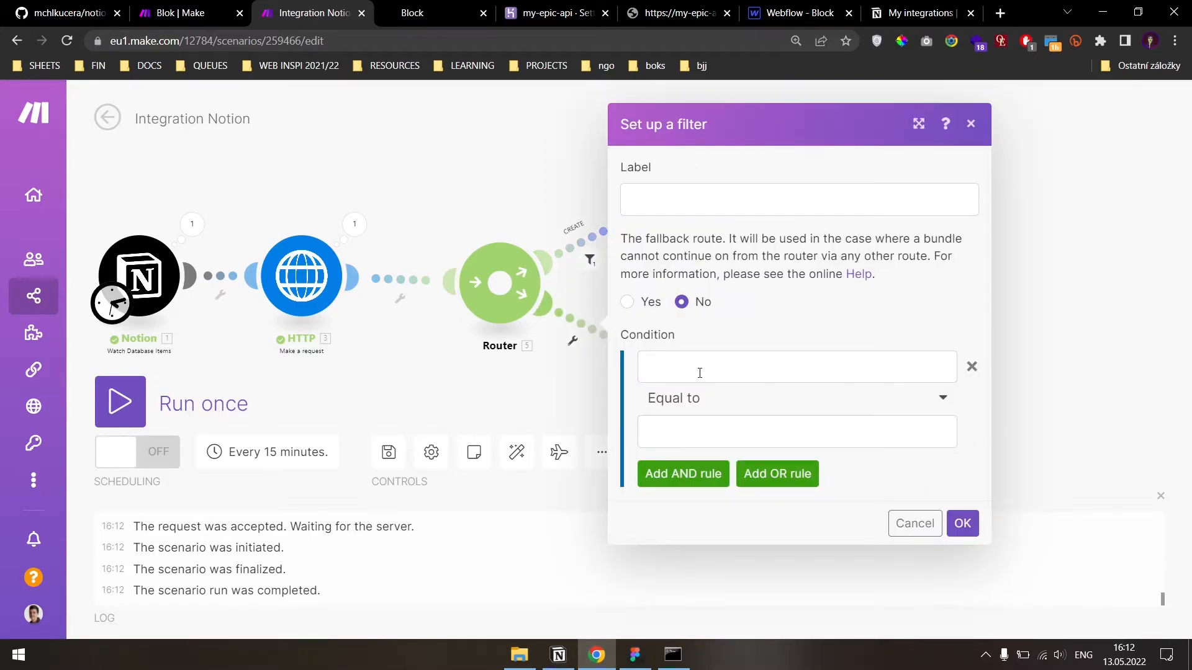
left_click(699, 371)
scroll(521, 427, "down", 5)
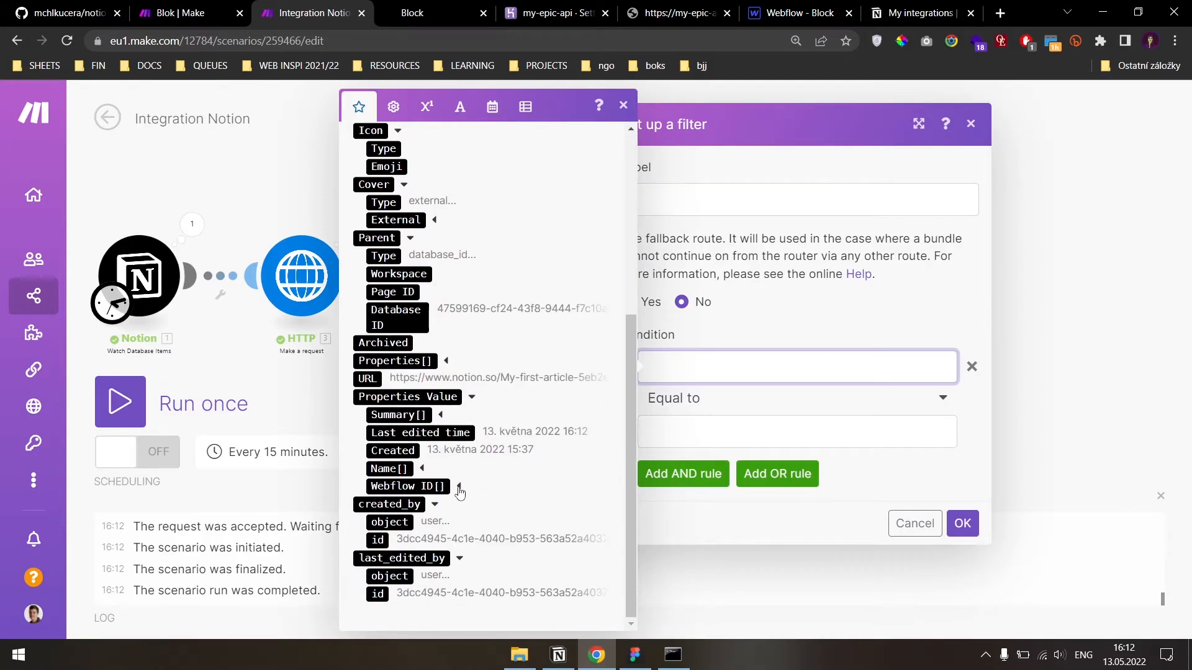
- Set the second route's filter to require that Notion's Webflow ID plain_text exists, and label it UPDATE
left_click(459, 487)
left_click(428, 561)
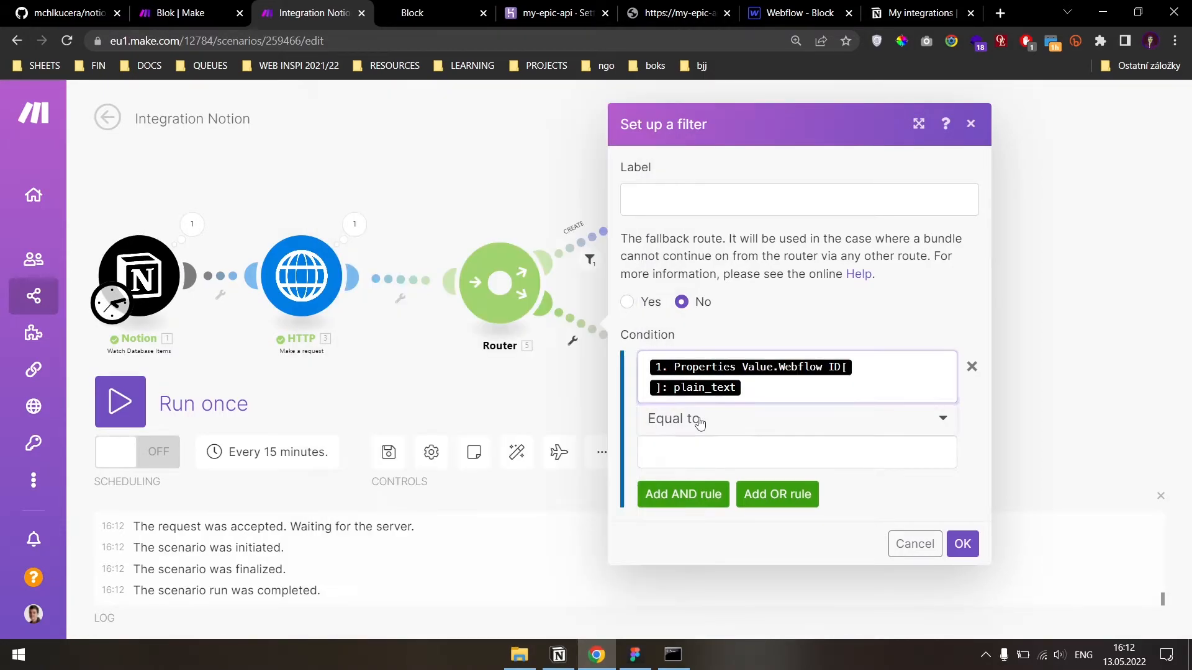
left_click(700, 424)
left_click(681, 504)
left_click(686, 199)
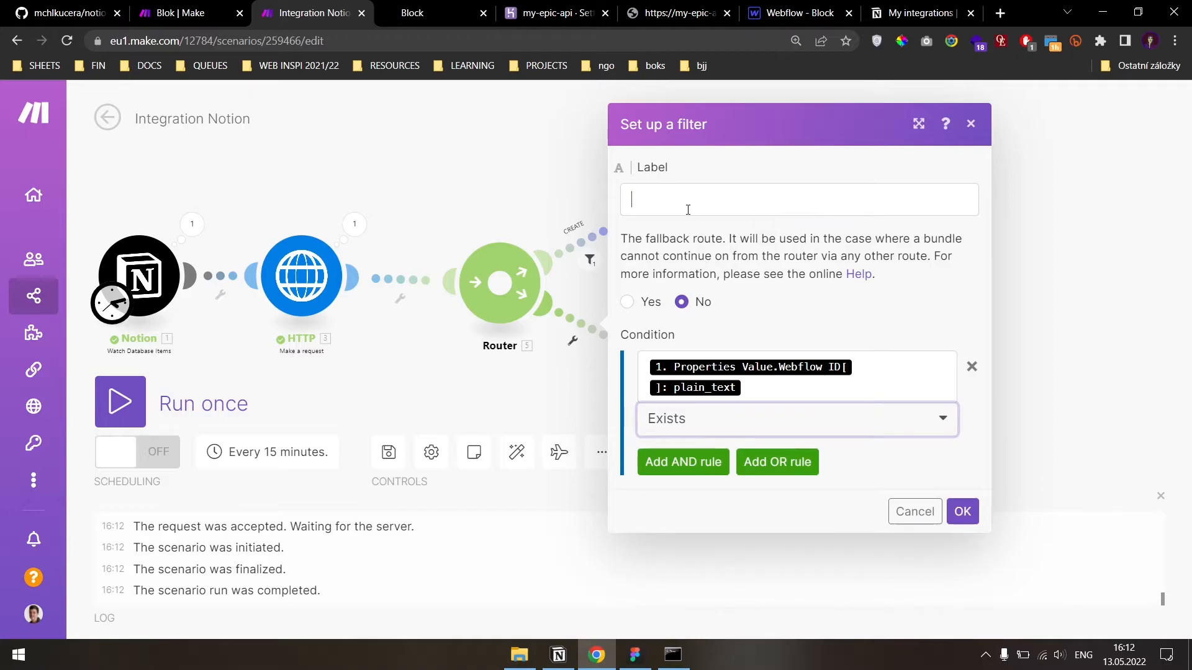
key("Caps_Lock")
type("UPDATE")
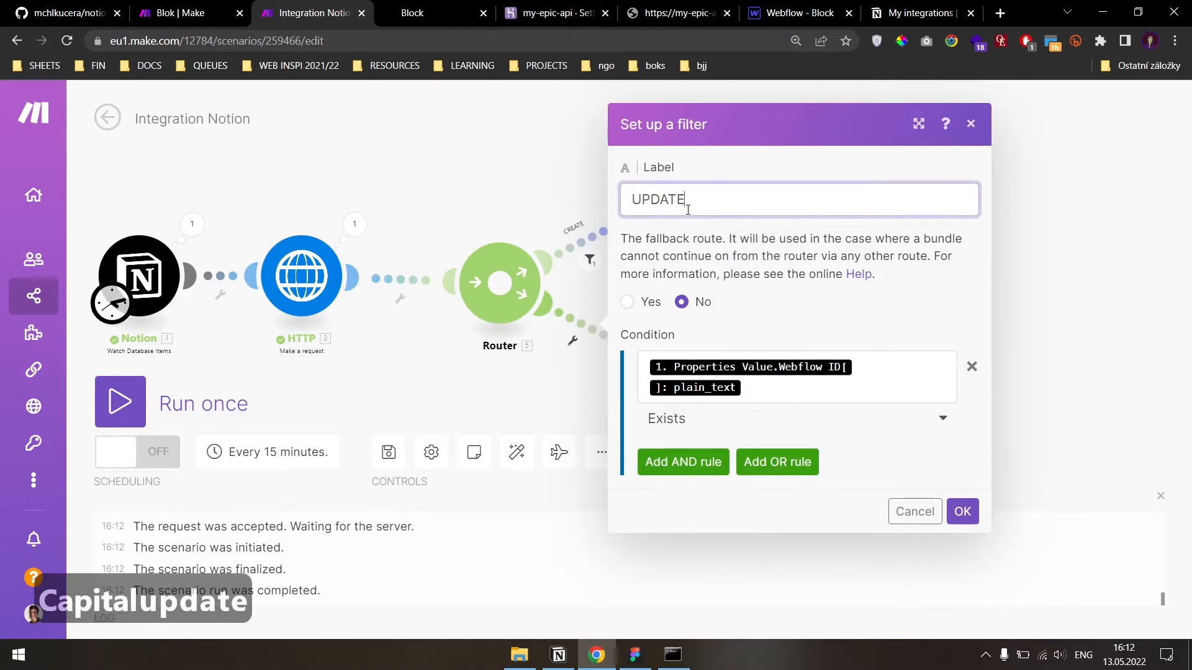
left_click(962, 511)
- Add a Webflow Update an Item module to the empty end of the UPDATE route
left_click(662, 364)
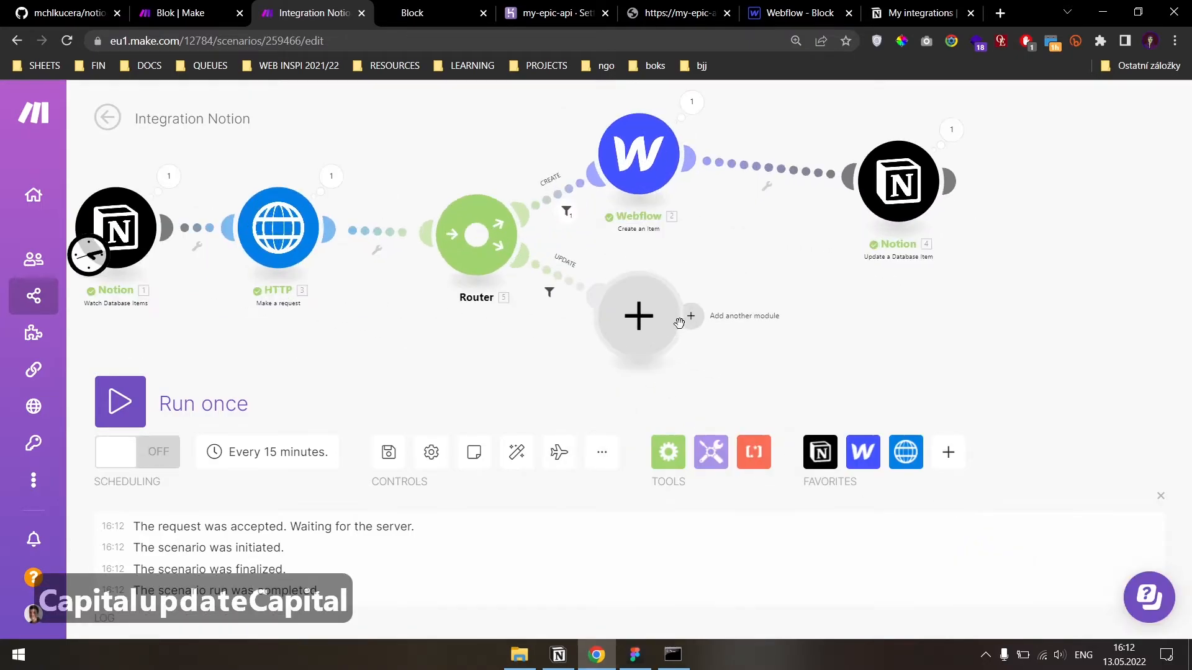
left_click(760, 281)
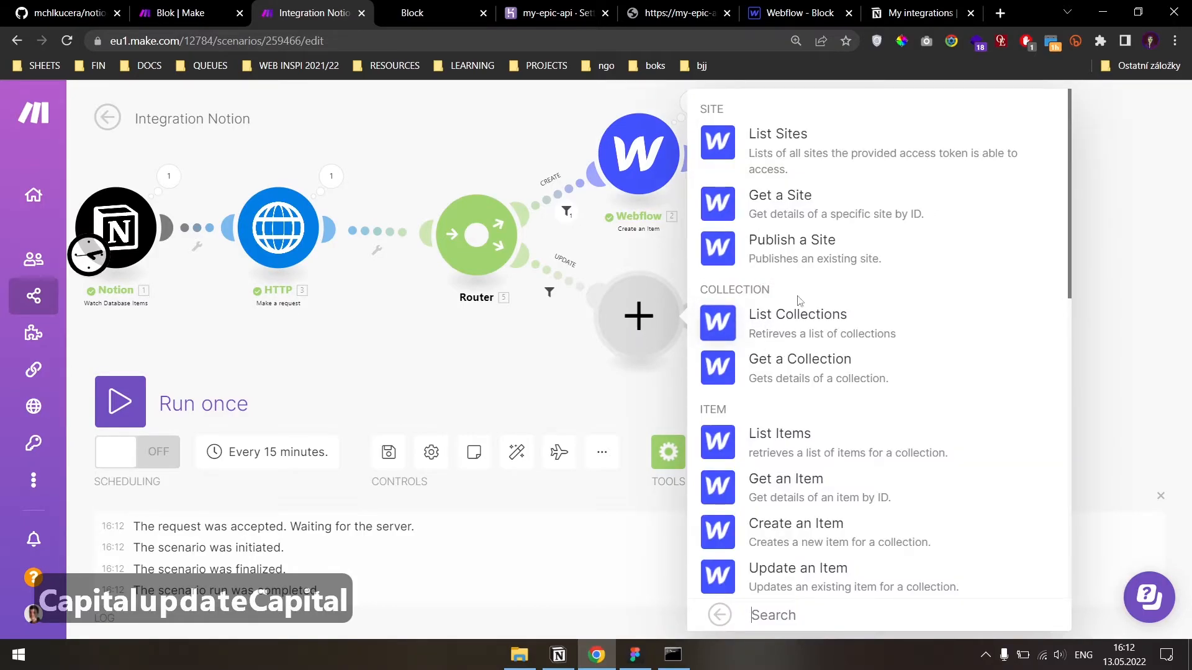
scroll(782, 373, "down", 3)
left_click(787, 423)
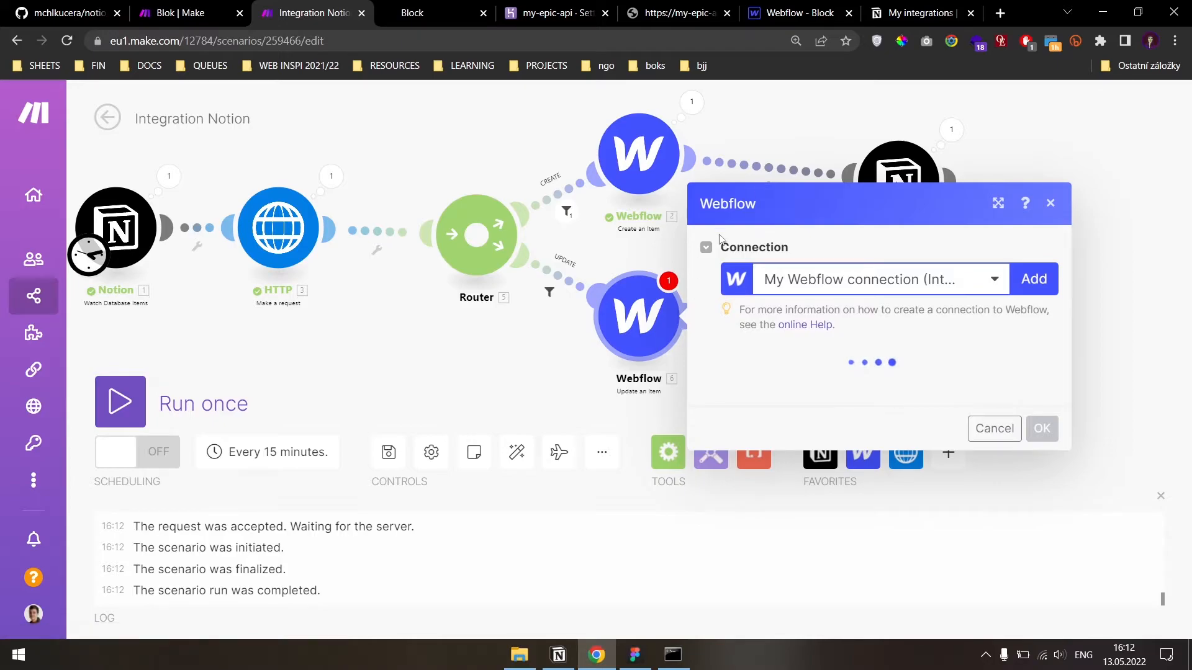
- Point the Update an Item module at the Block site and the Epic collections collection
left_click(798, 360)
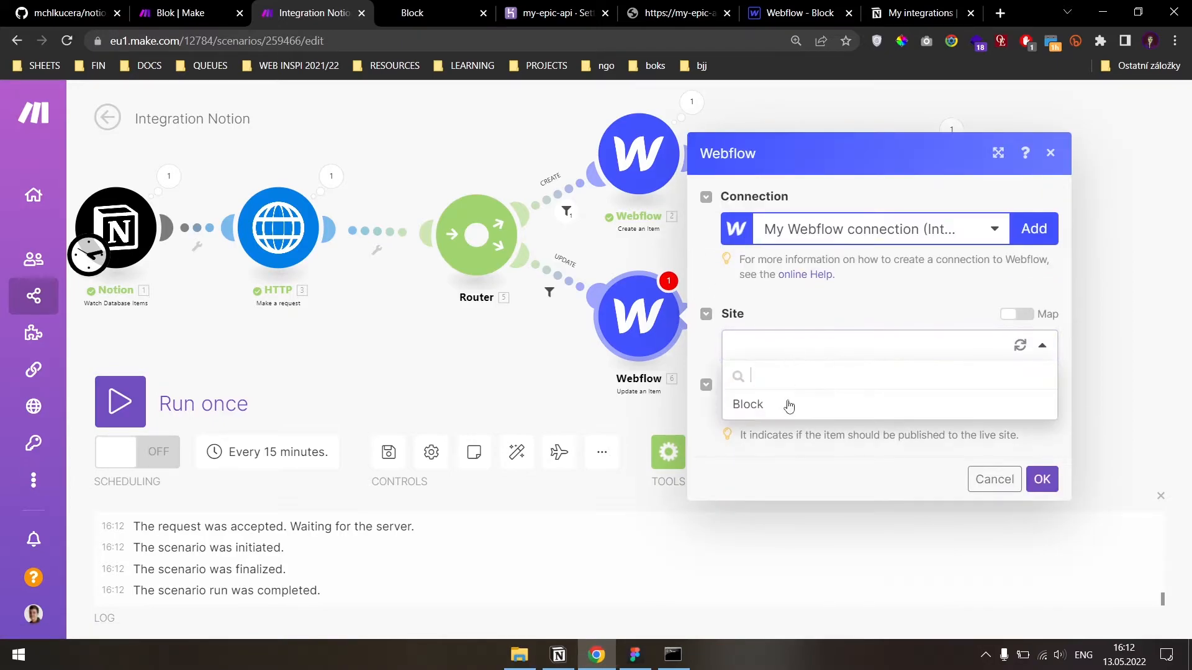
left_click(784, 404)
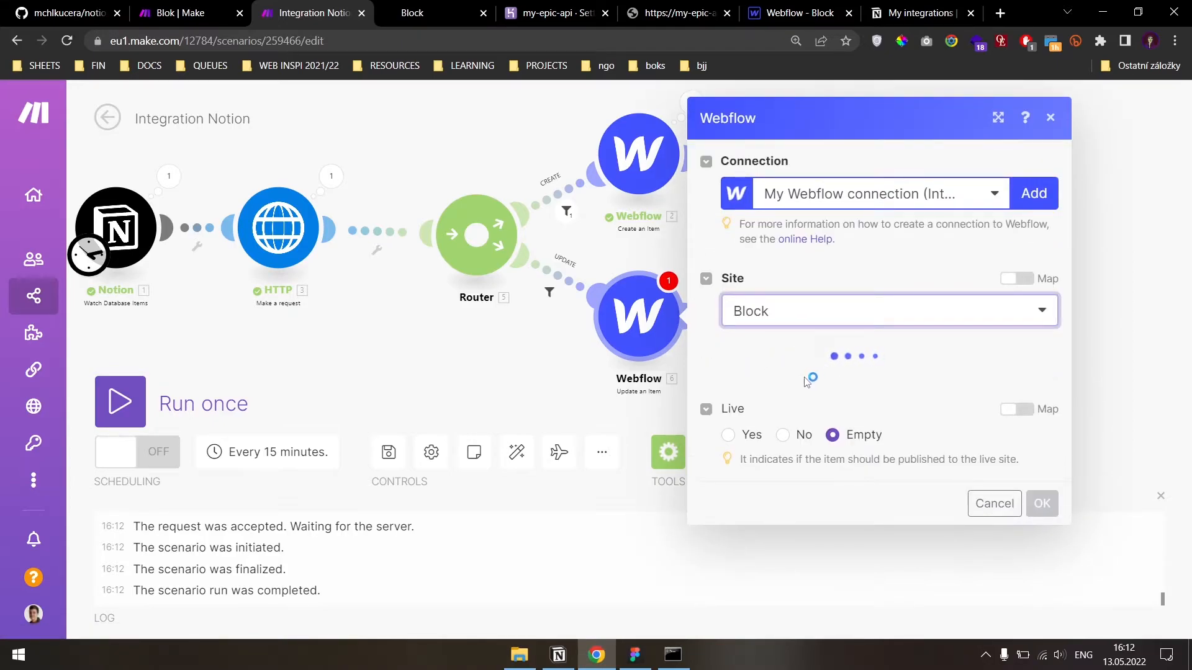
left_click(773, 381)
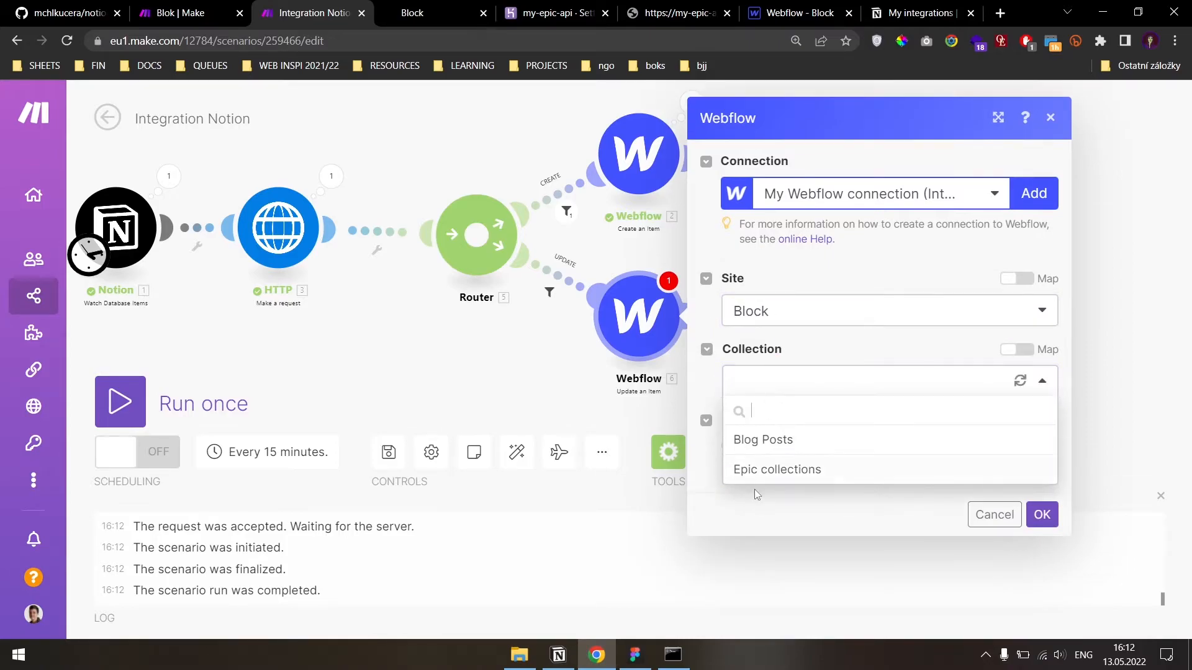
left_click(759, 471)
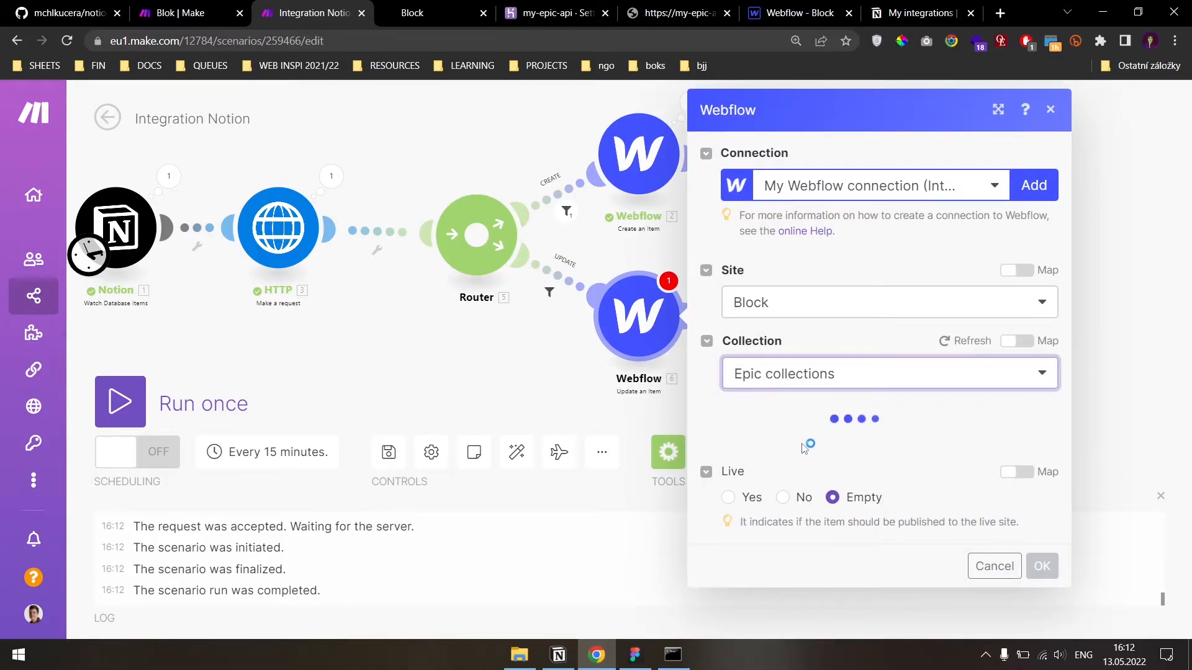
- Switch the Item setting to mapping and map it to the Notion Webflow ID plain_text value
scroll(800, 428, "down", 4)
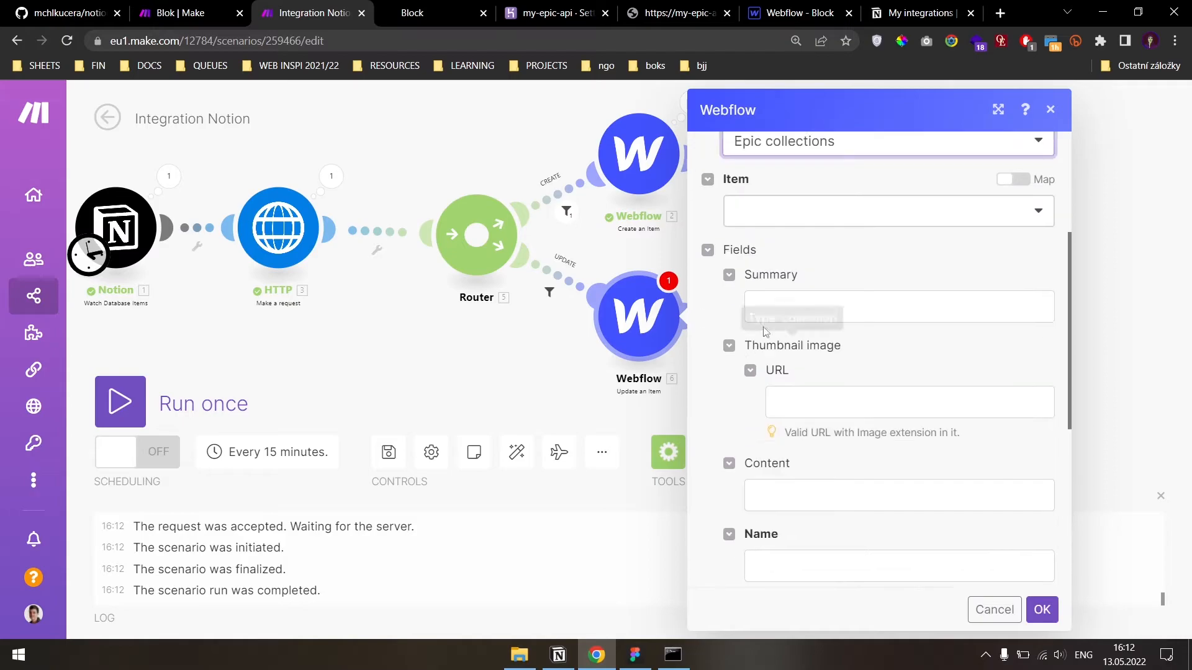
left_click(1021, 181)
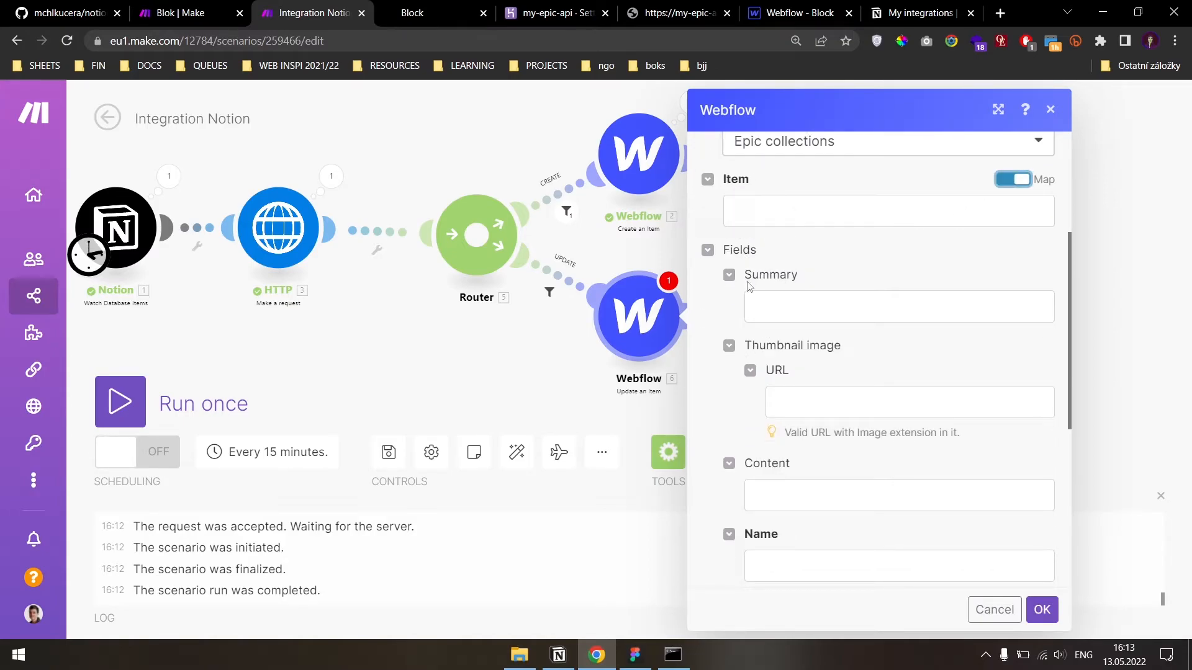
scroll(764, 286, "up", 1)
left_click(784, 286)
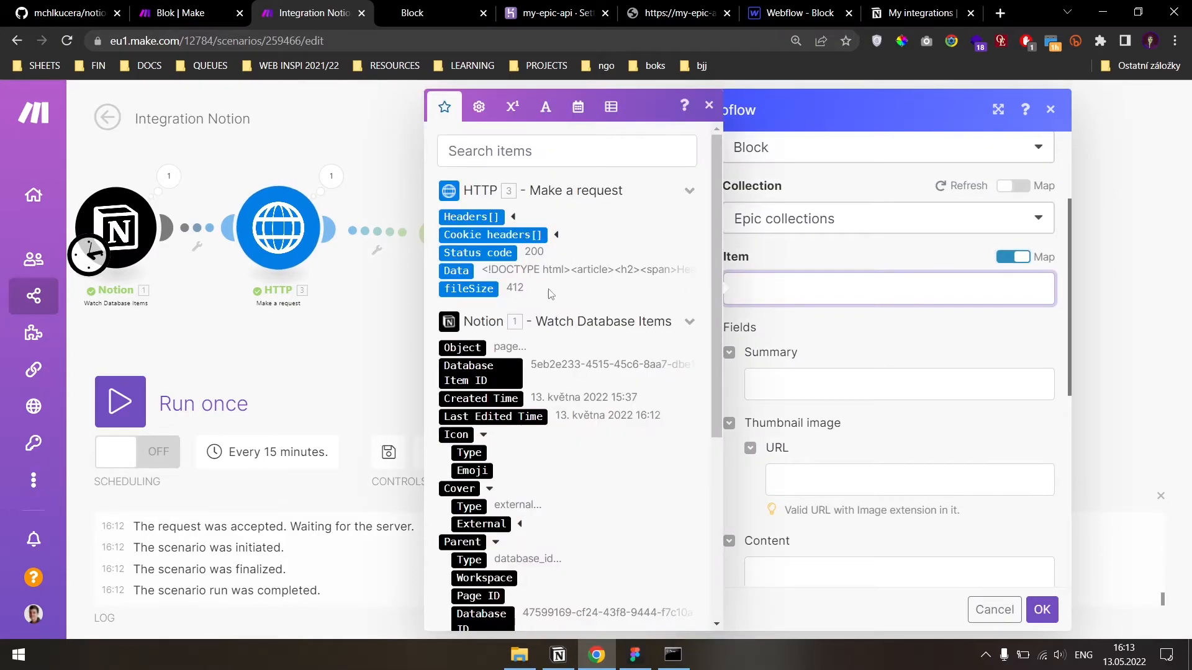
scroll(538, 379, "down", 5)
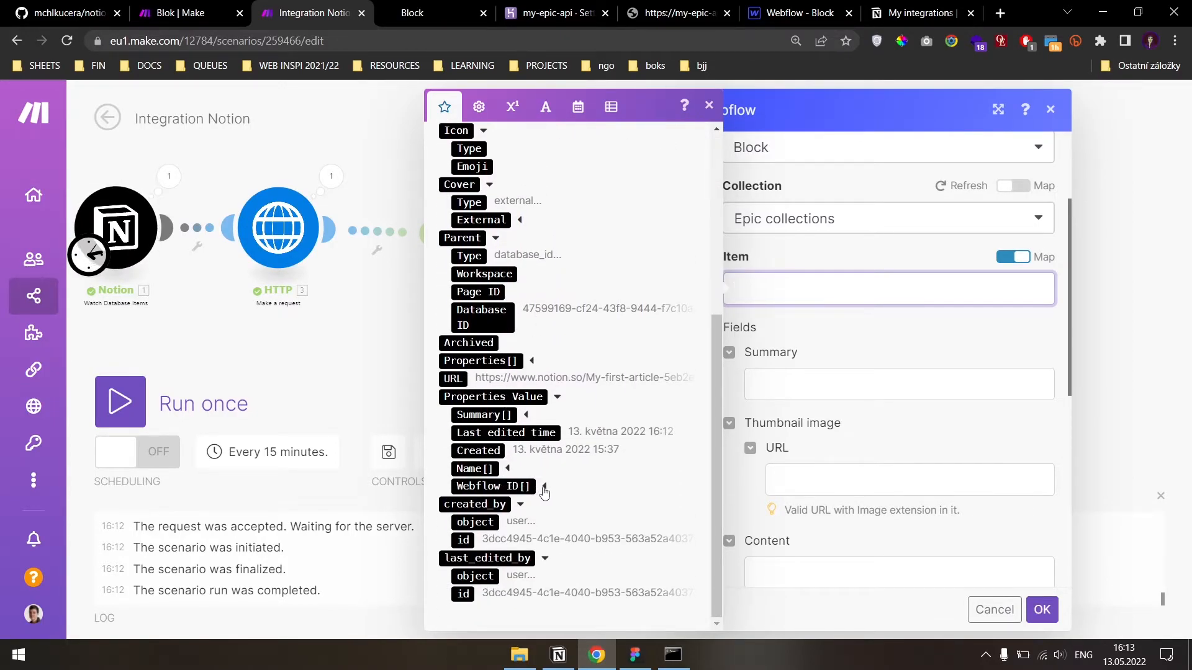
left_click(543, 487)
left_click(495, 558)
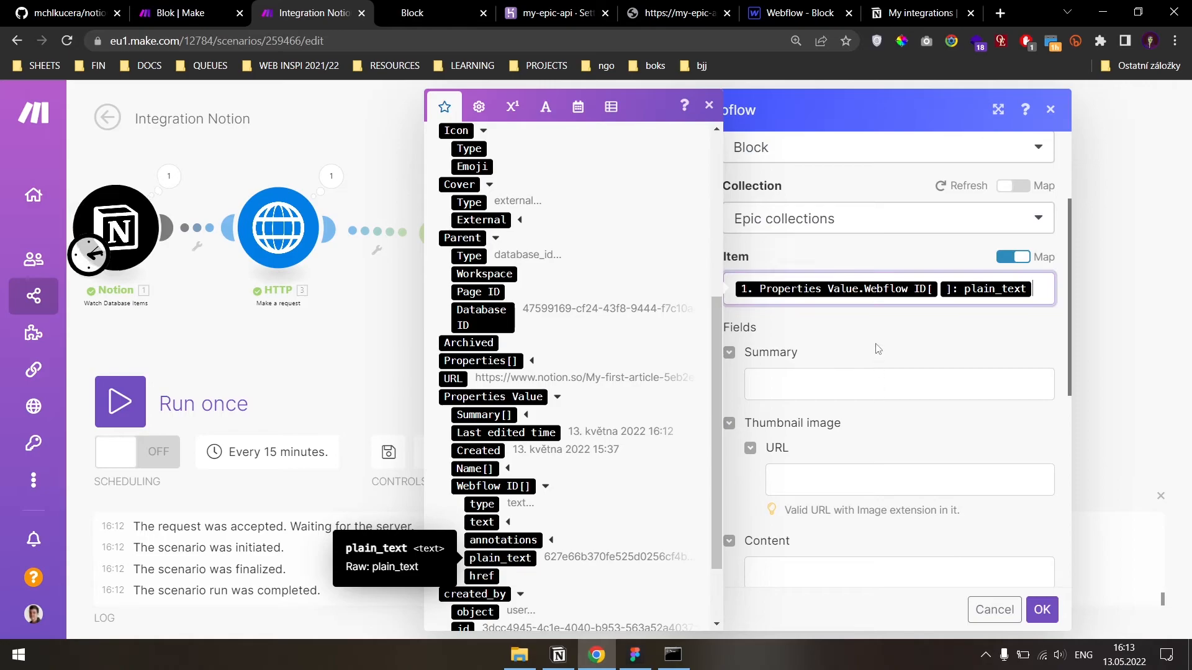
left_click(873, 332)
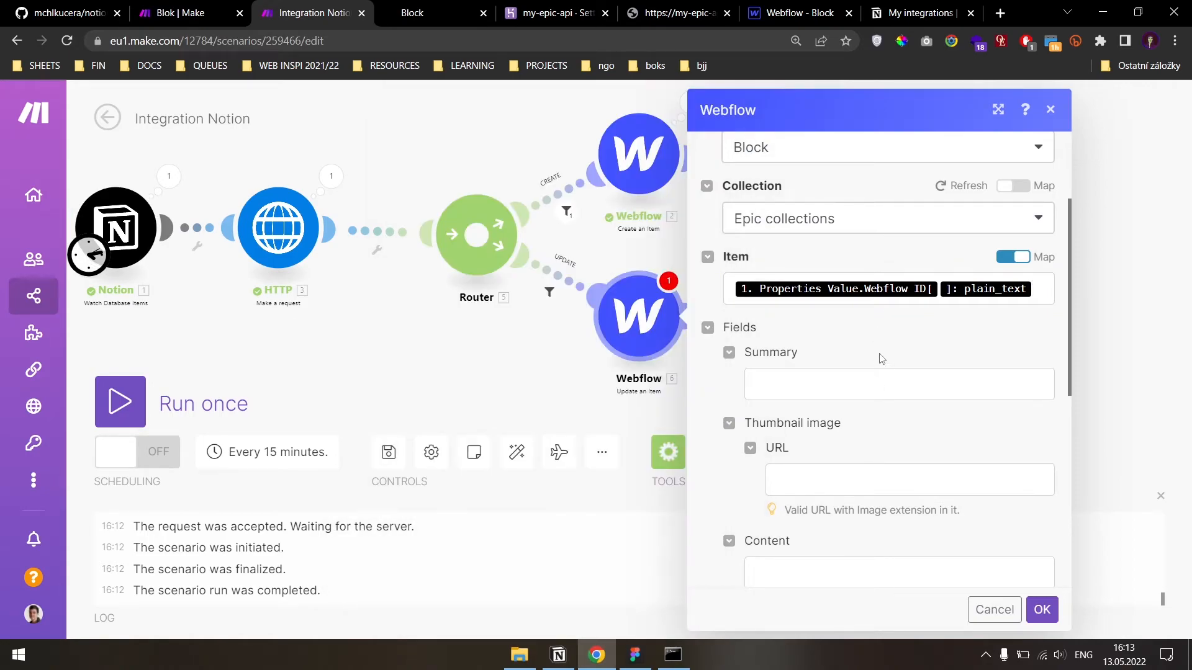
- Map Summary to the Notion Summary Plain Text and the thumbnail image URL to the Notion Cover External URL
left_click(793, 386)
scroll(514, 439, "down", 8)
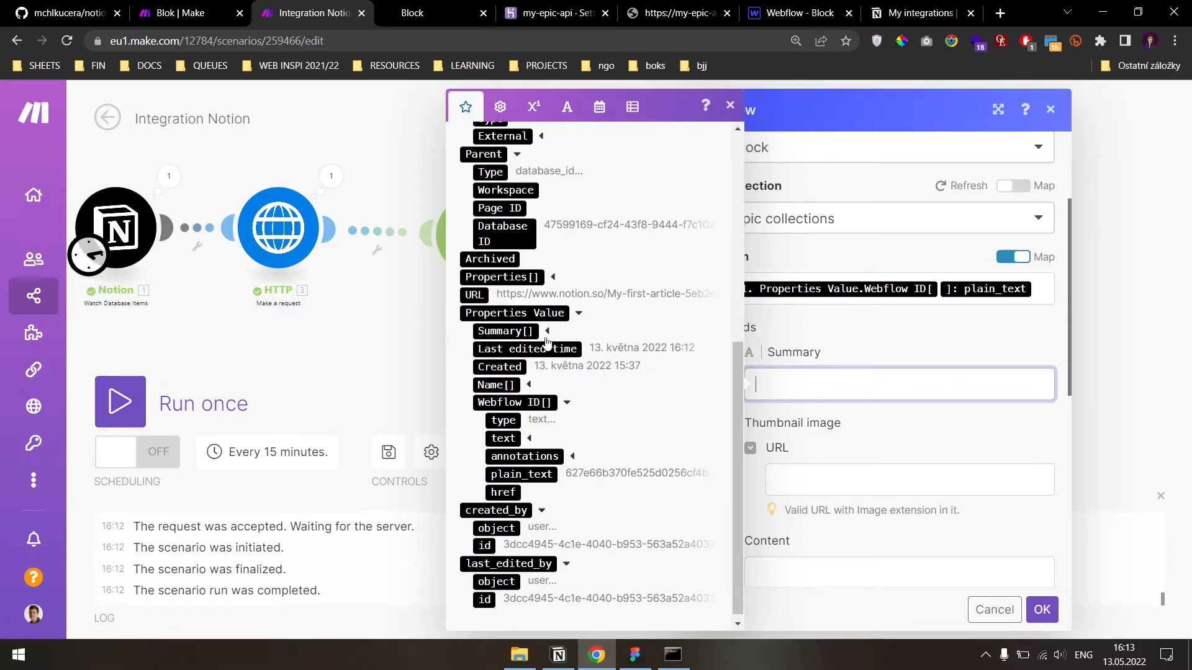
left_click(545, 332)
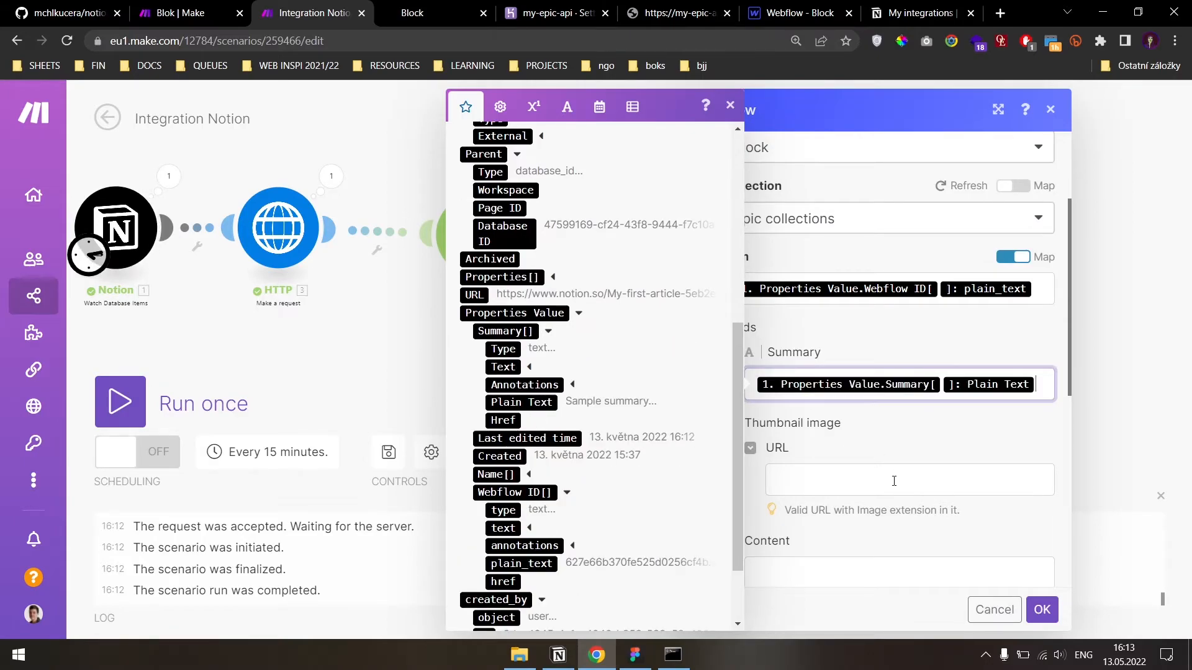
left_click(912, 484)
scroll(576, 279, "down", 10)
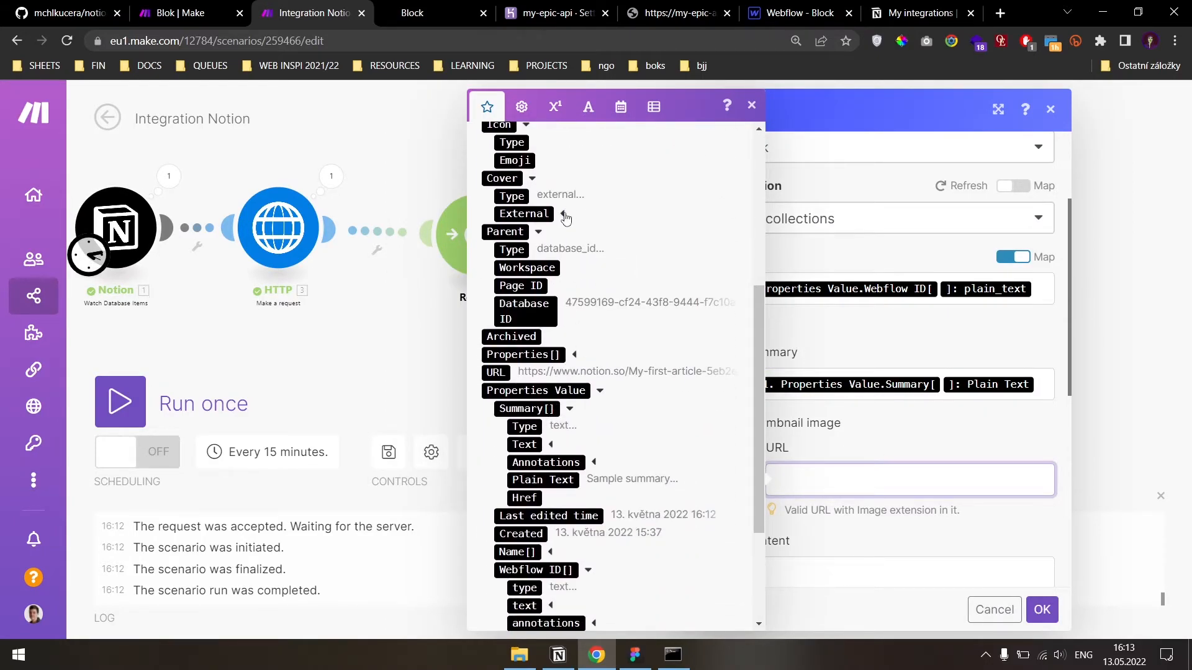
left_click(564, 214)
left_click(512, 232)
left_click(874, 466)
- Map the Content field to the Data output of the HTTP request module
scroll(873, 465, "down", 2)
left_click(792, 417)
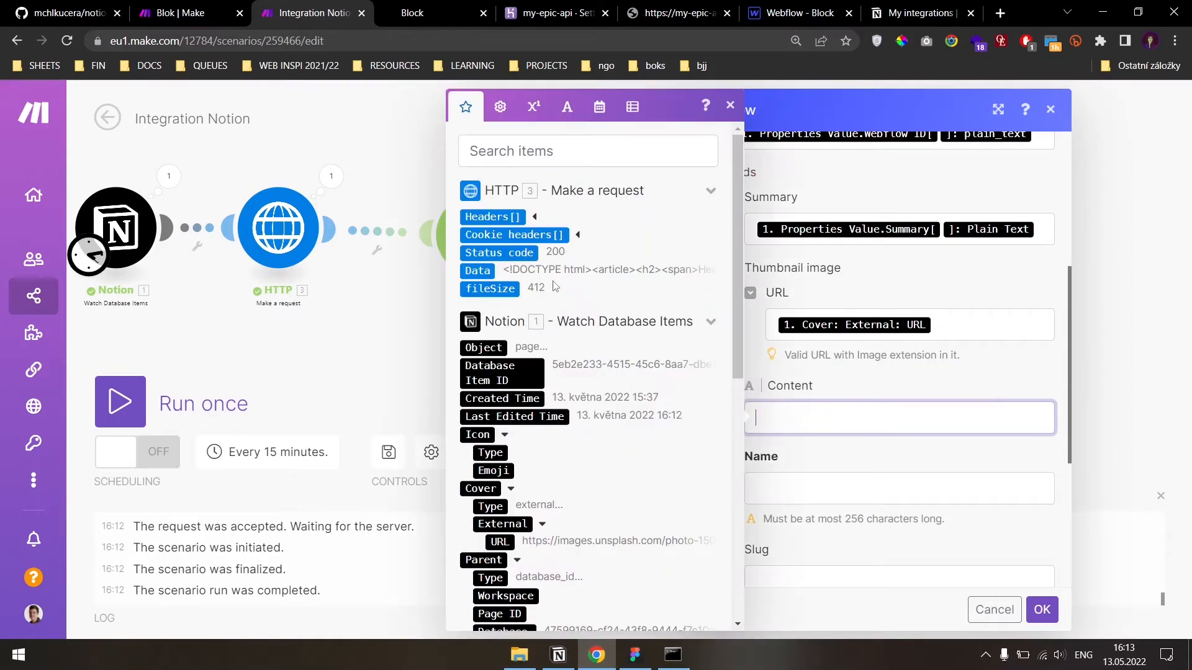
left_click(484, 271)
left_click(839, 392)
- Map the Name field to the Notion Name Plain Text and save the Update an Item module settings
scroll(808, 466, "down", 2)
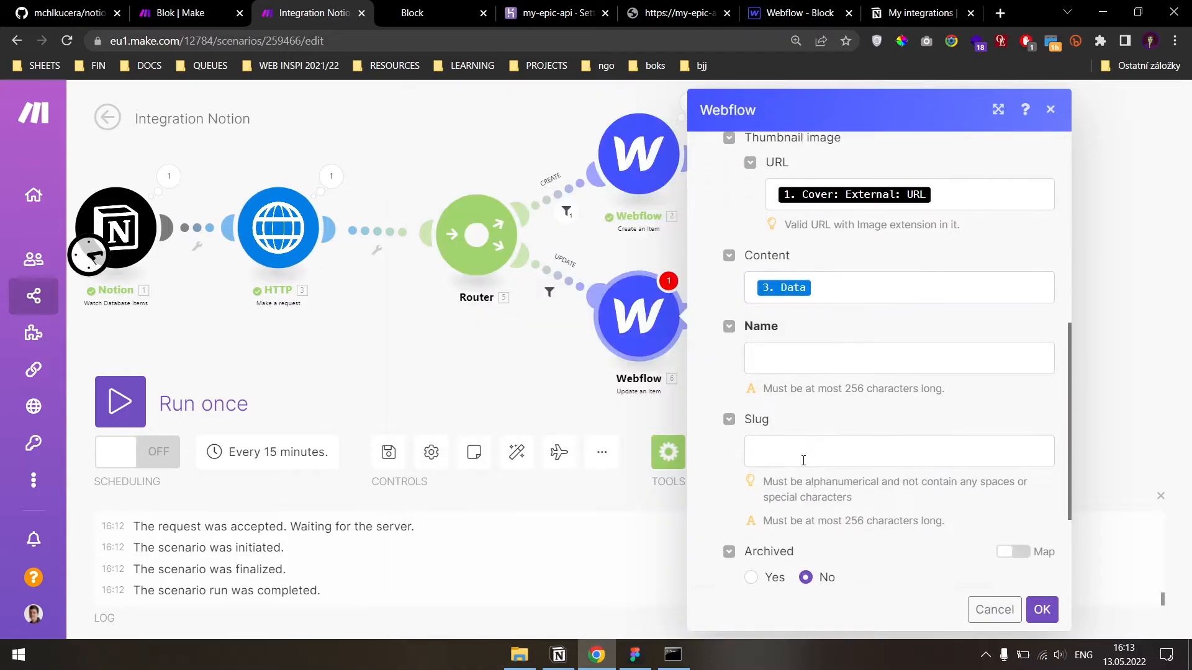
left_click(779, 332)
scroll(583, 435, "down", 8)
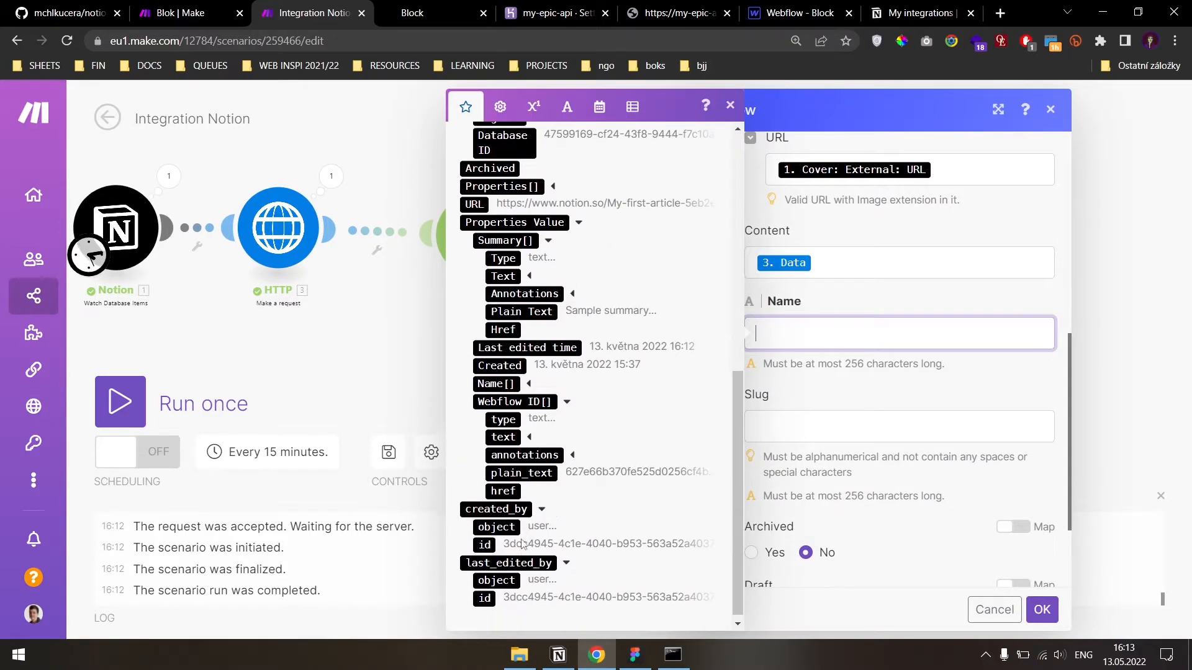
left_click(528, 379)
left_click(525, 450)
left_click(828, 403)
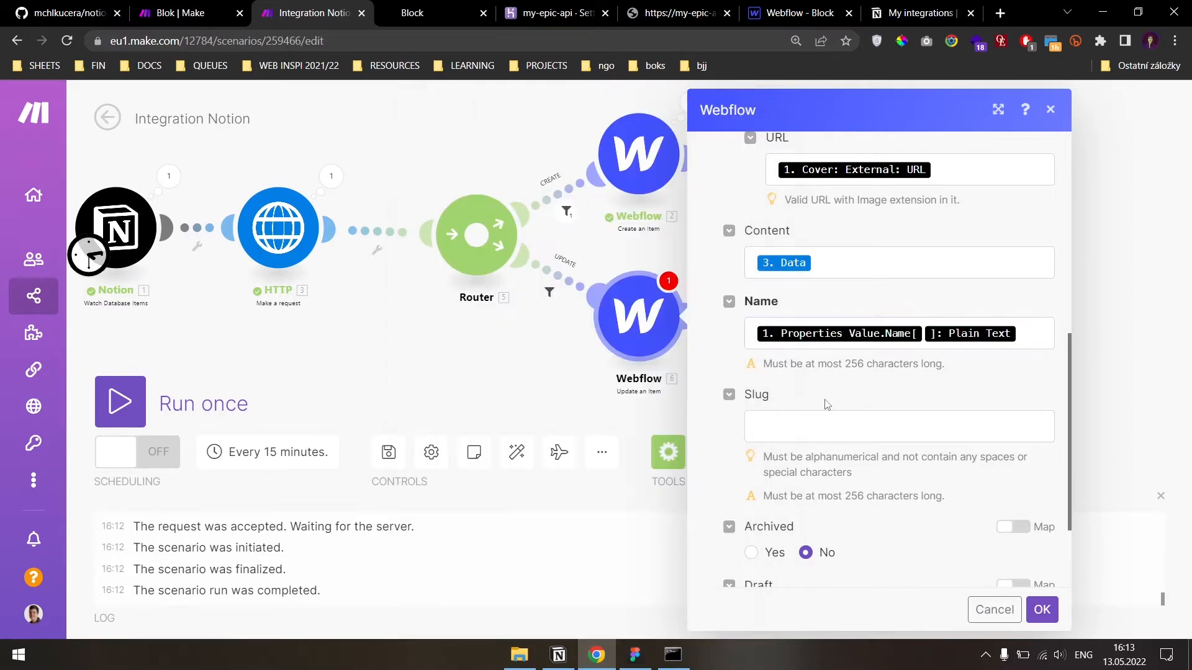
scroll(828, 404, "down", 2)
left_click(1044, 612)
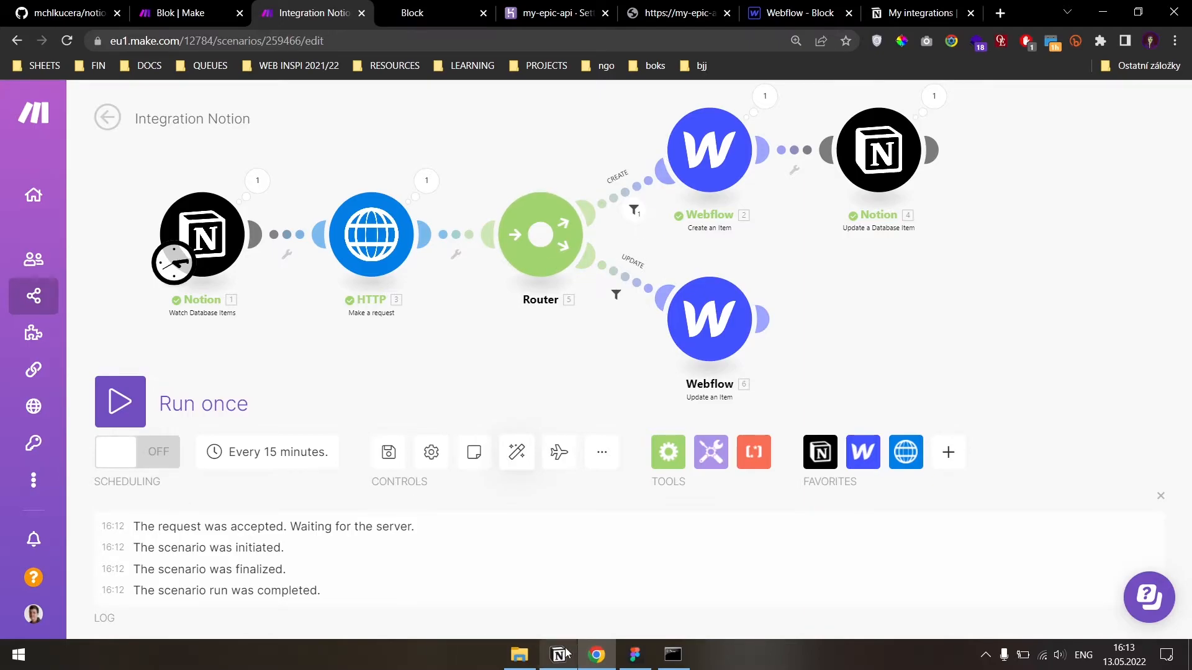
- Switch to the Webflow Designer and open the Epic collections CMS collection
left_click(752, 8)
scroll(511, 447, "down", 3)
scroll(522, 458, "up", 2)
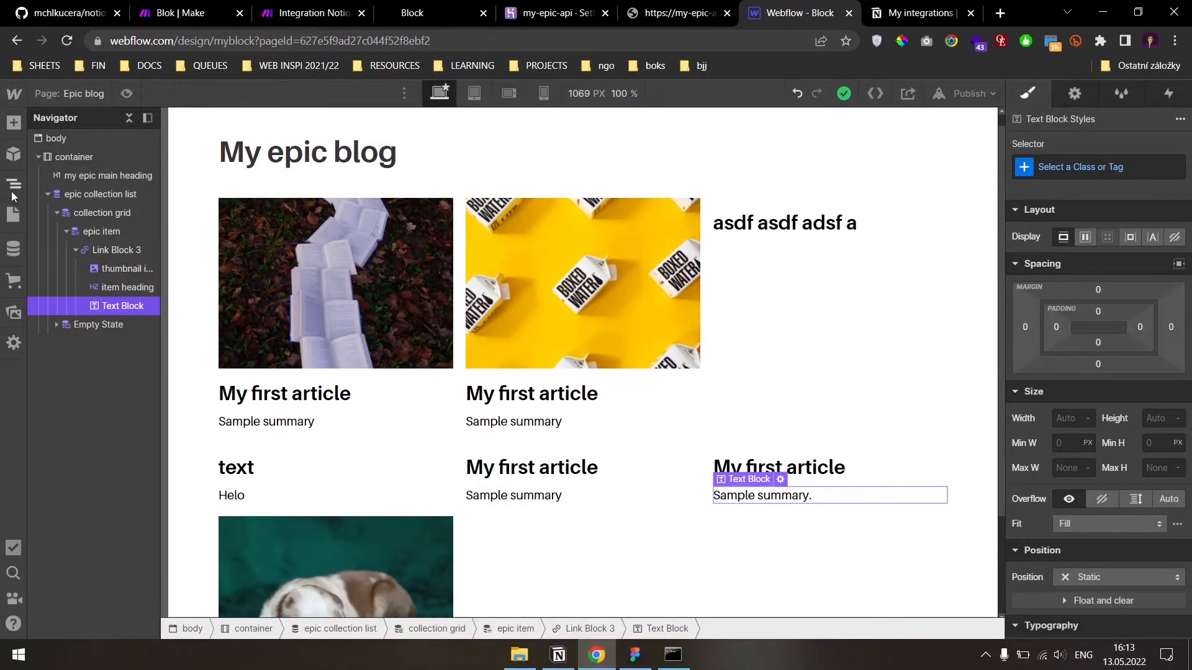
left_click(13, 249)
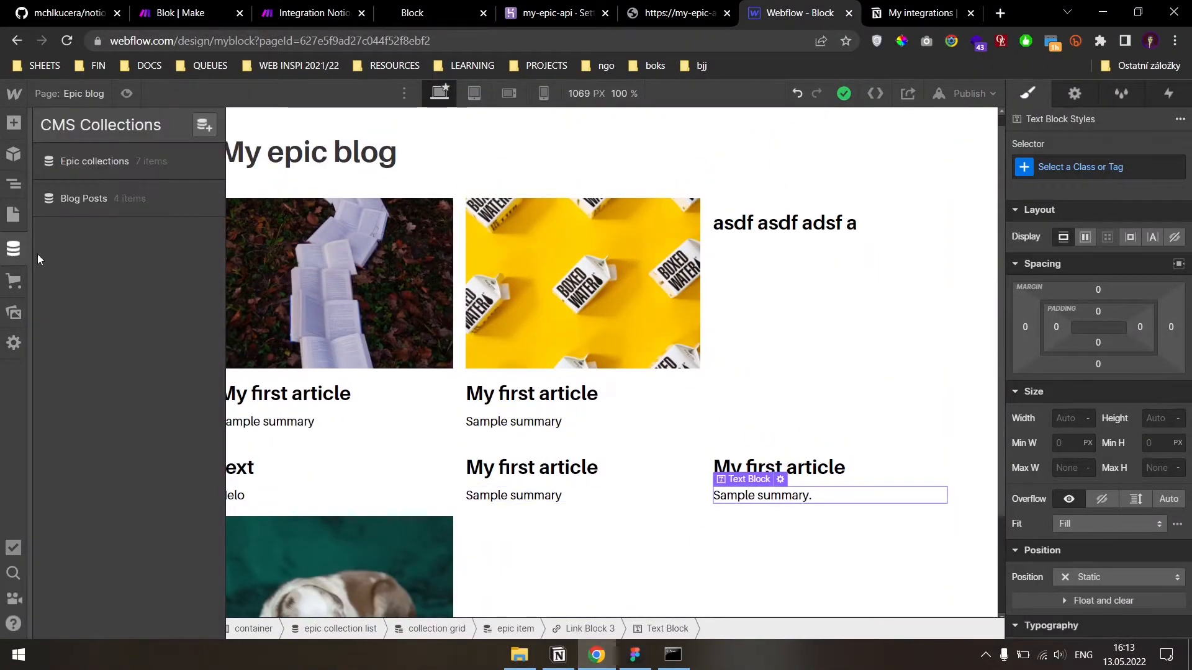
left_click(119, 162)
- Permanently delete all items in the Epic collections collection and close its item view
left_click(790, 124)
left_click(238, 157)
left_click(961, 125)
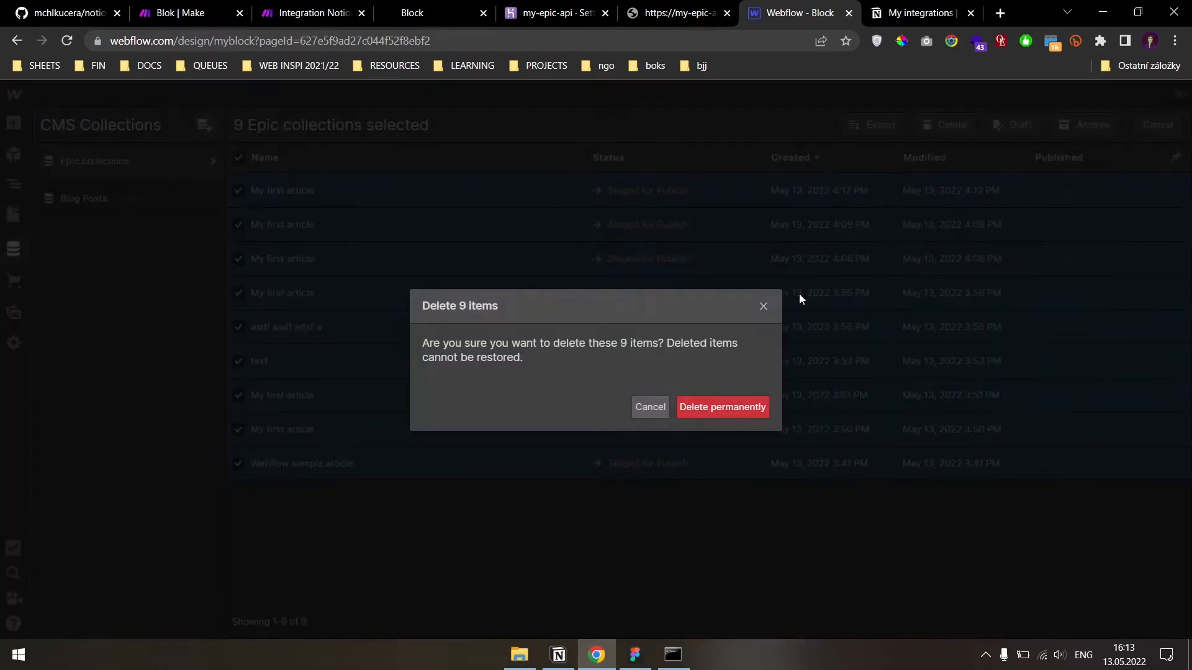
left_click(722, 409)
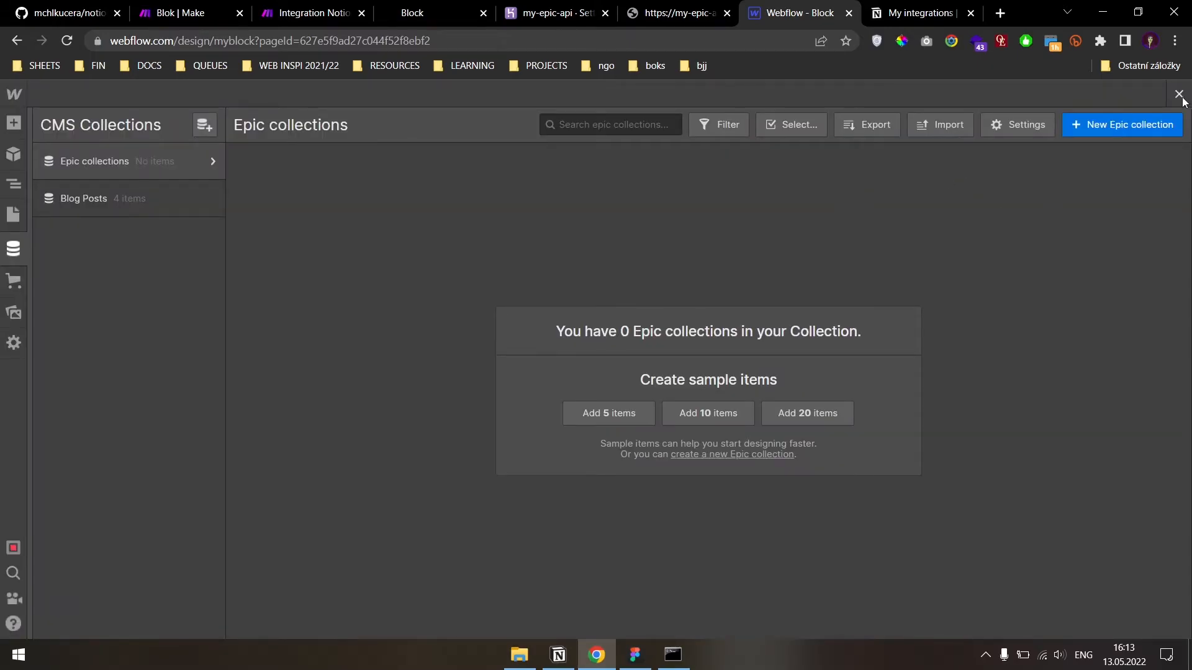
left_click(1179, 94)
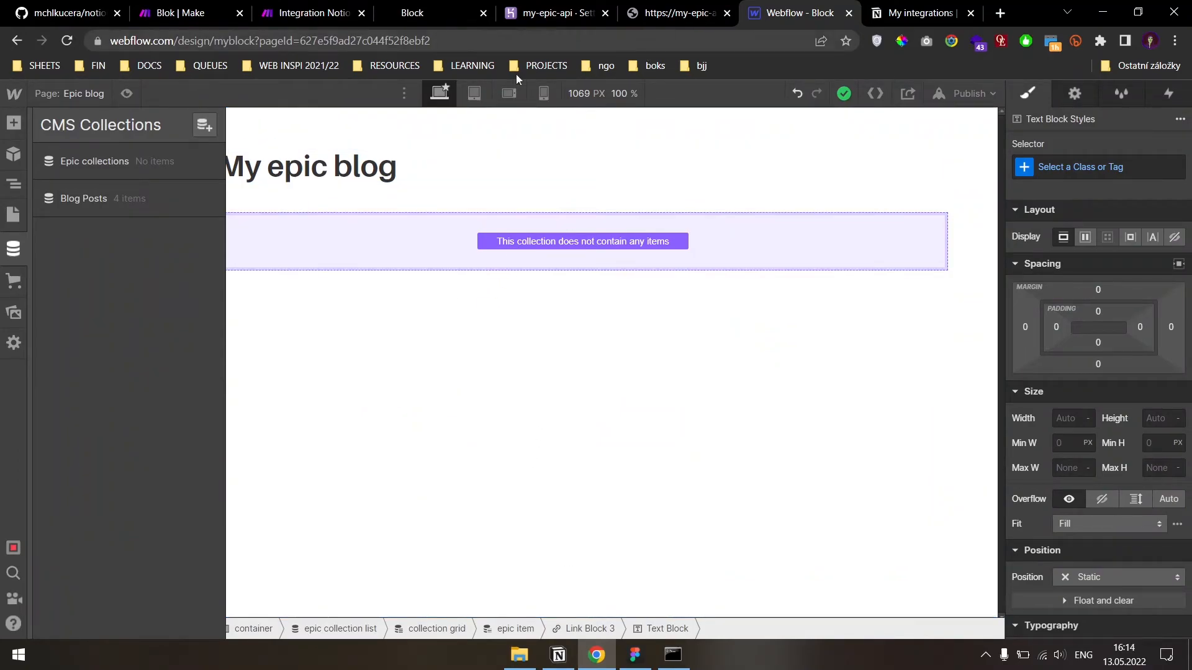
- Return to the Integration Notion scenario in Make and run it once
left_click(407, 13)
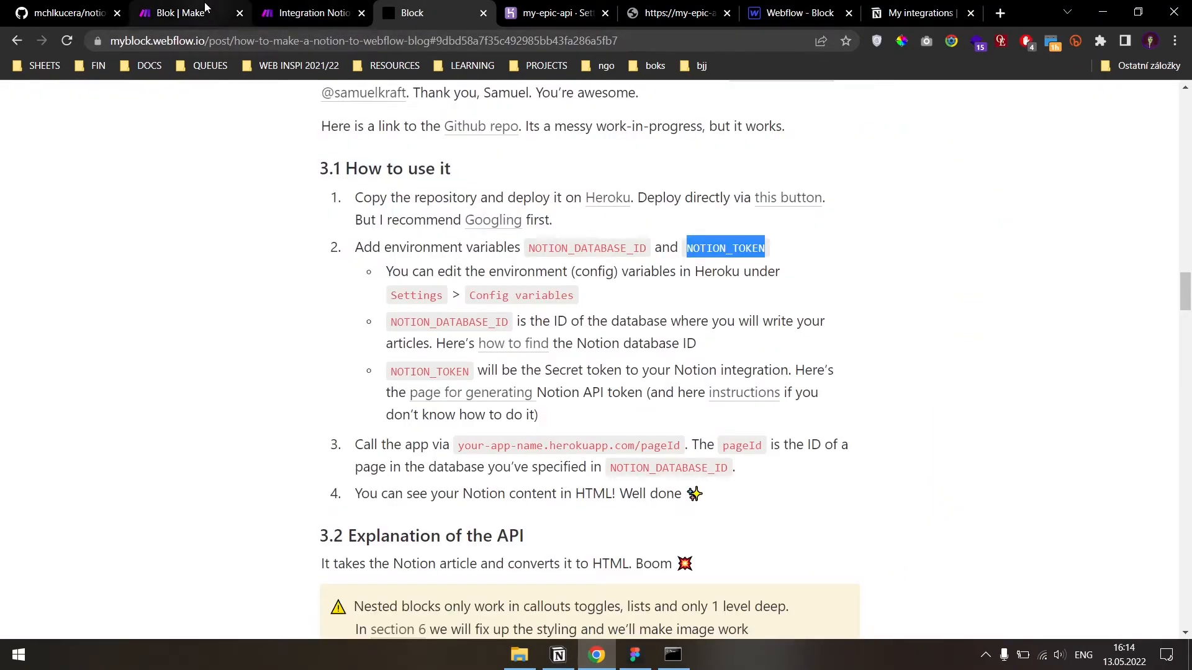
left_click(180, 13)
left_click(307, 13)
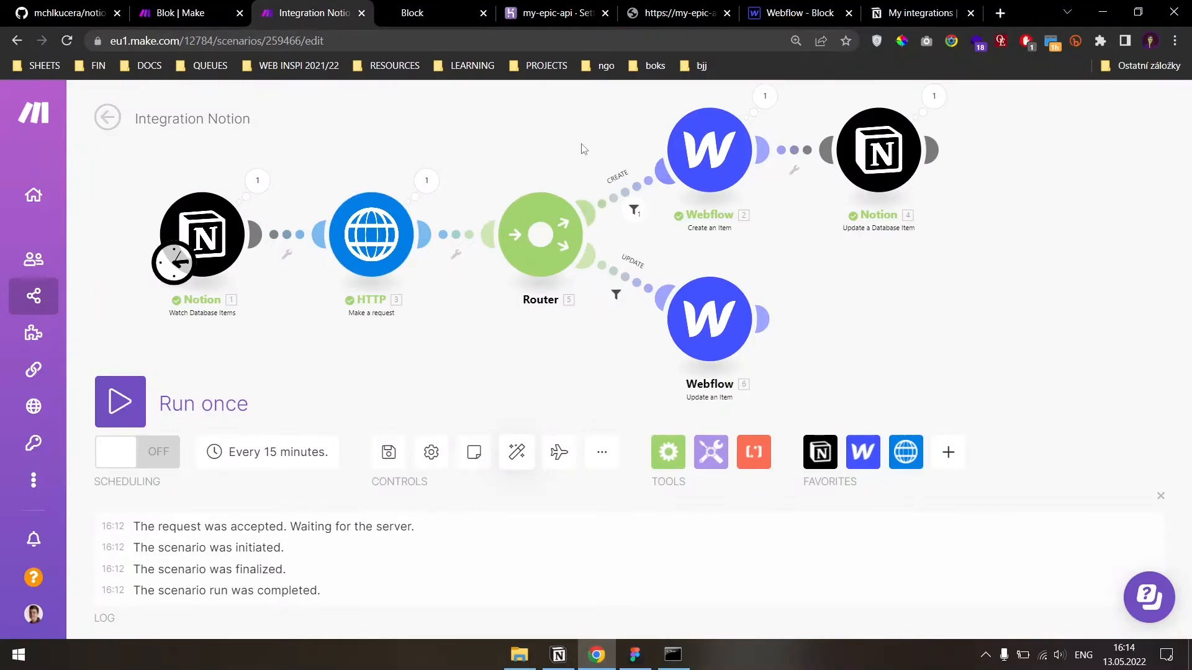
left_click(124, 407)
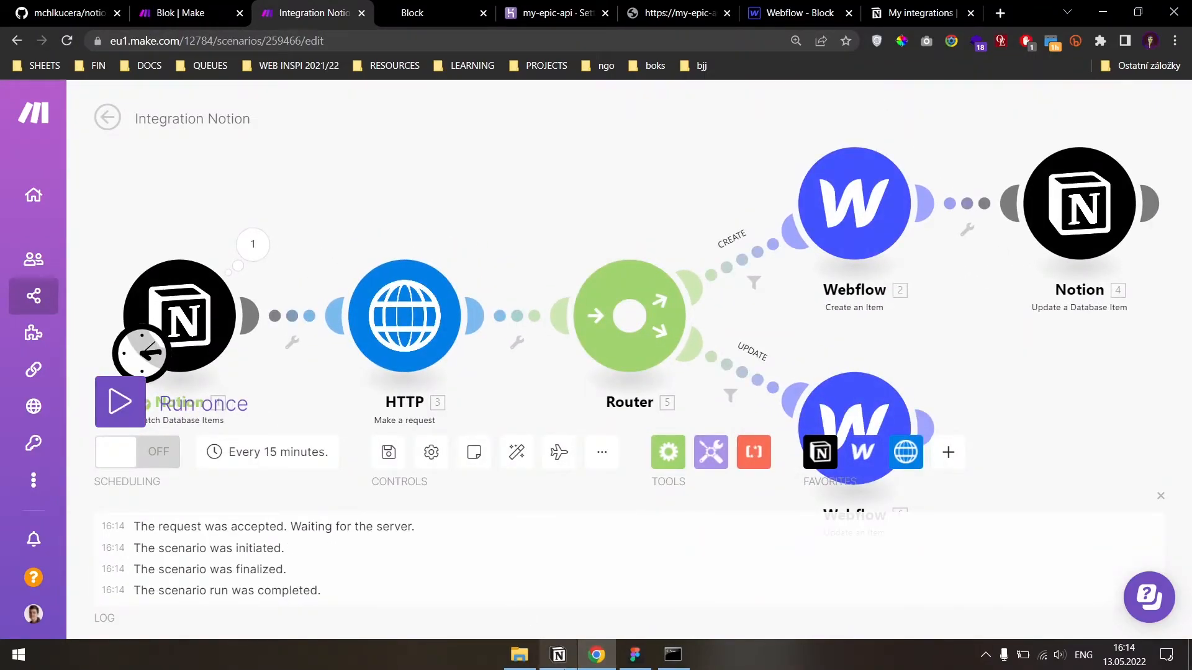
- Switch to Notion and change the Summary of My first article to "Sample summary 2"
left_click(558, 655)
left_click(576, 368)
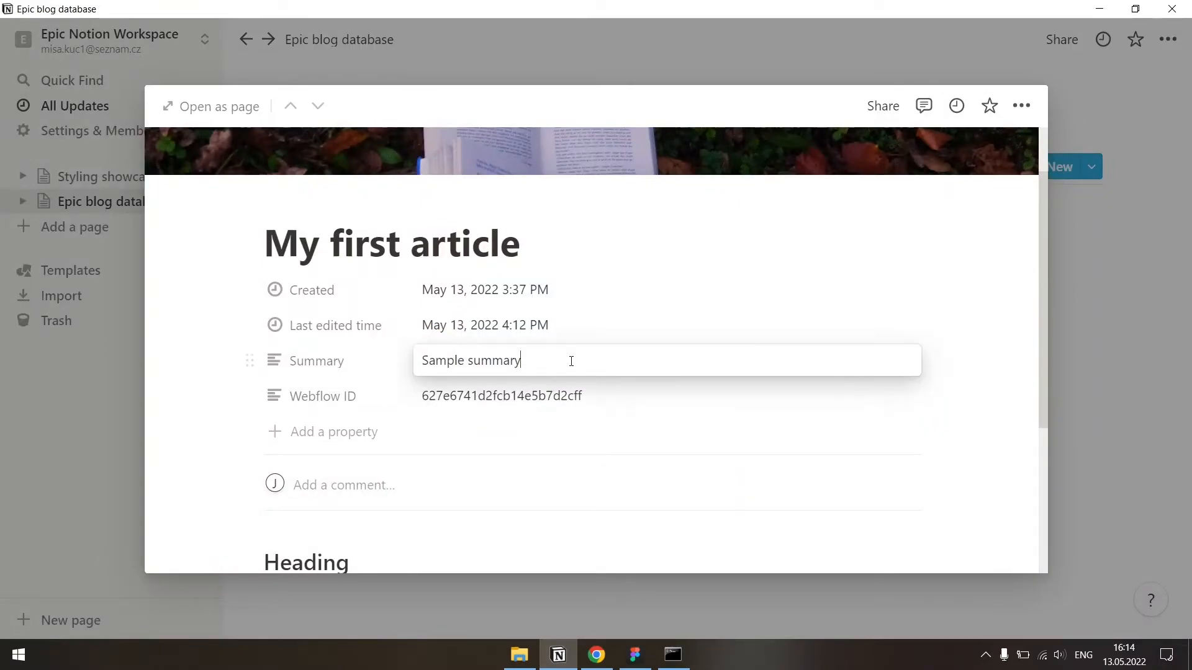
type("2")
key("Return")
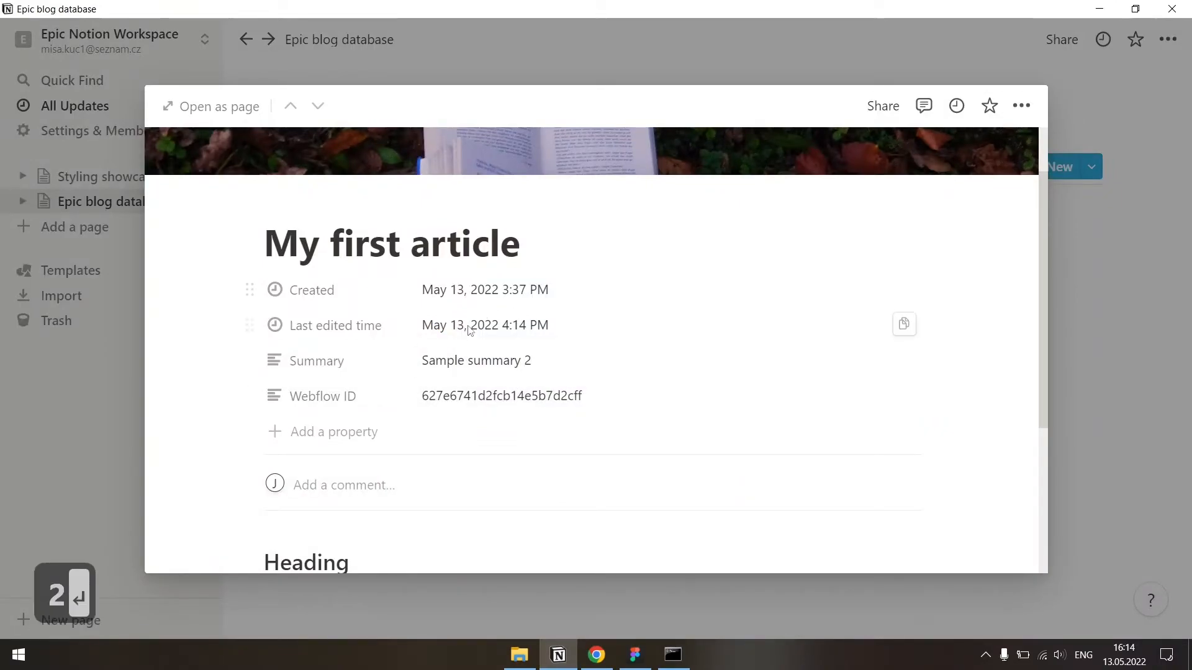
scroll(551, 450, "down", 4)
scroll(554, 424, "up", 1)
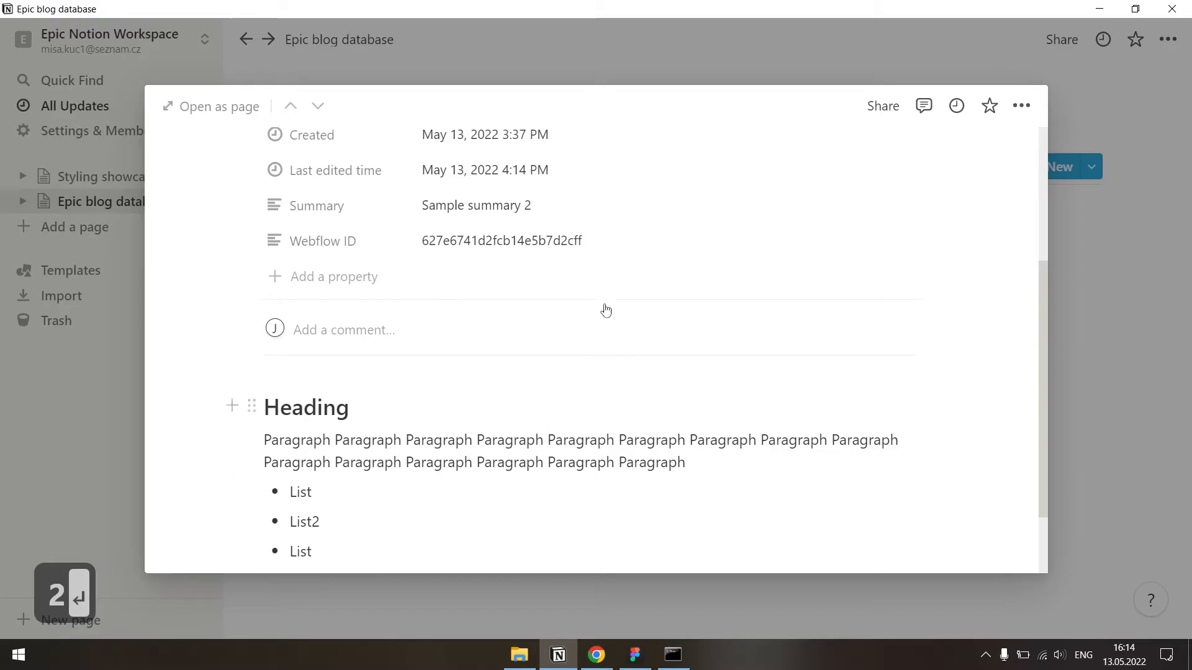
- Switch back to the Integration Notion scenario in Make
key("alt+Tab")
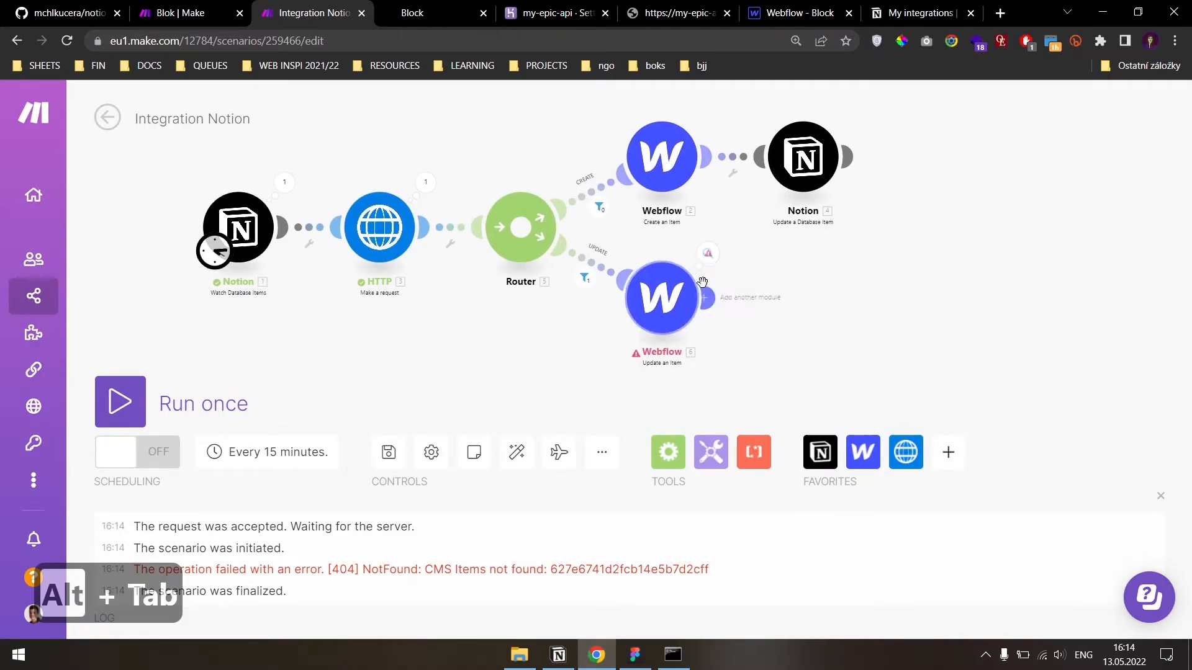
scroll(702, 282, "up", 3)
scroll(790, 255, "up", 1)
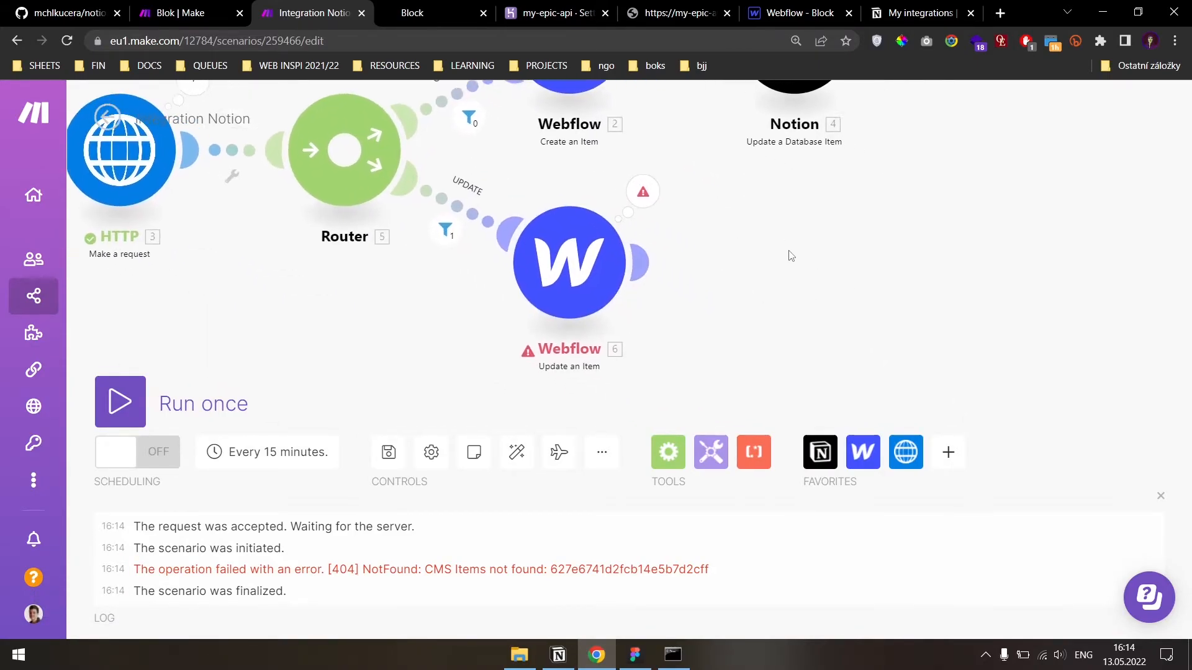
scroll(666, 294, "down", 3)
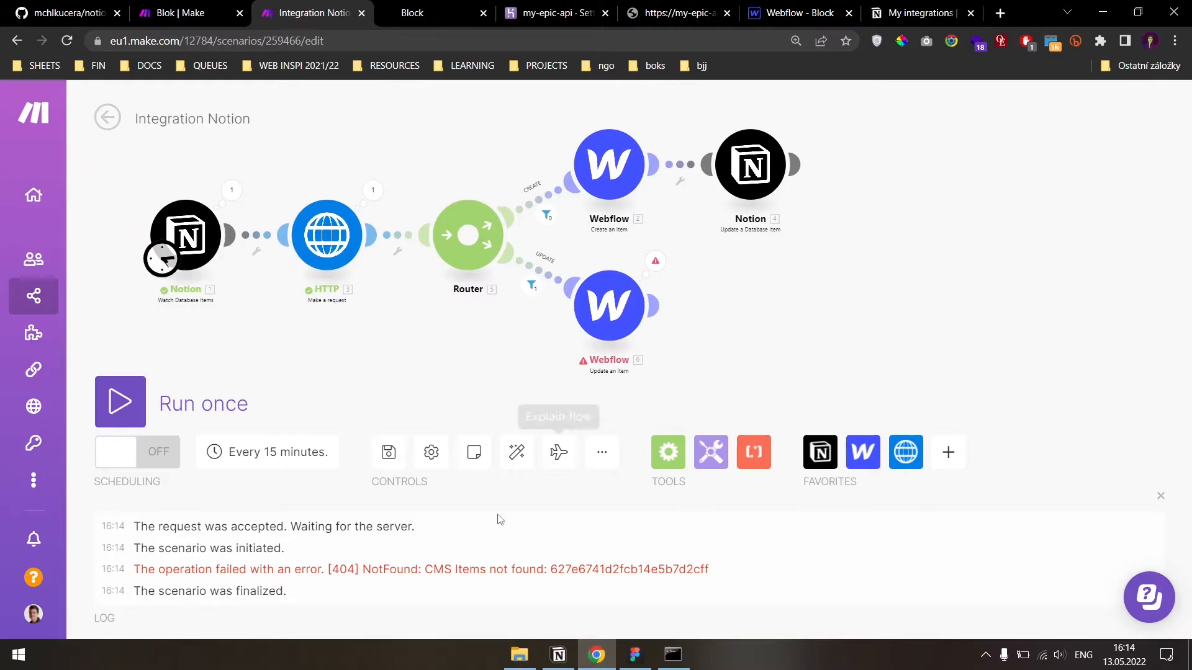
left_click_drag(709, 352, 676, 334)
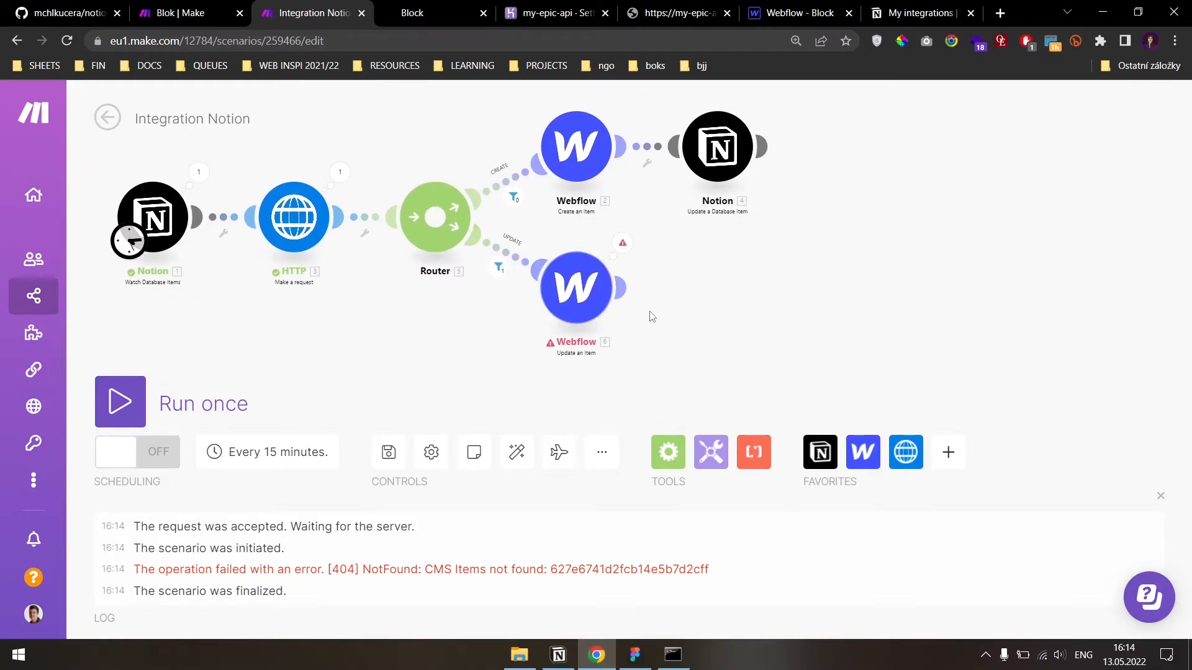
scroll(471, 281, "up", 2)
right_click(577, 266)
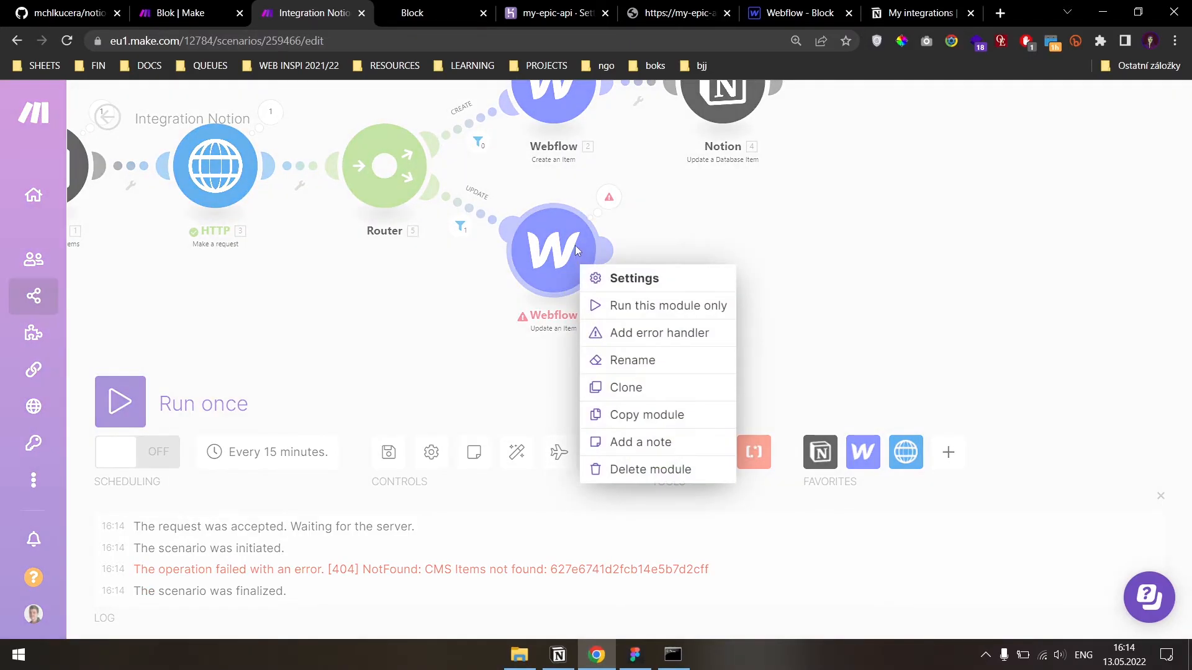
left_click(649, 333)
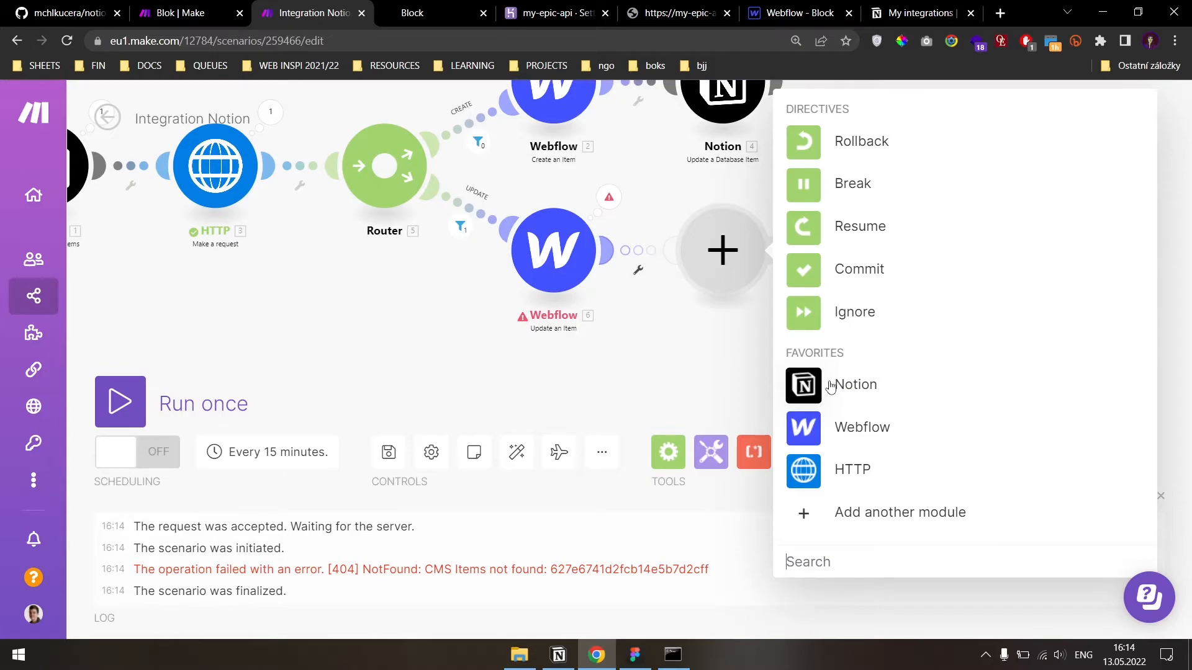
left_click(808, 388)
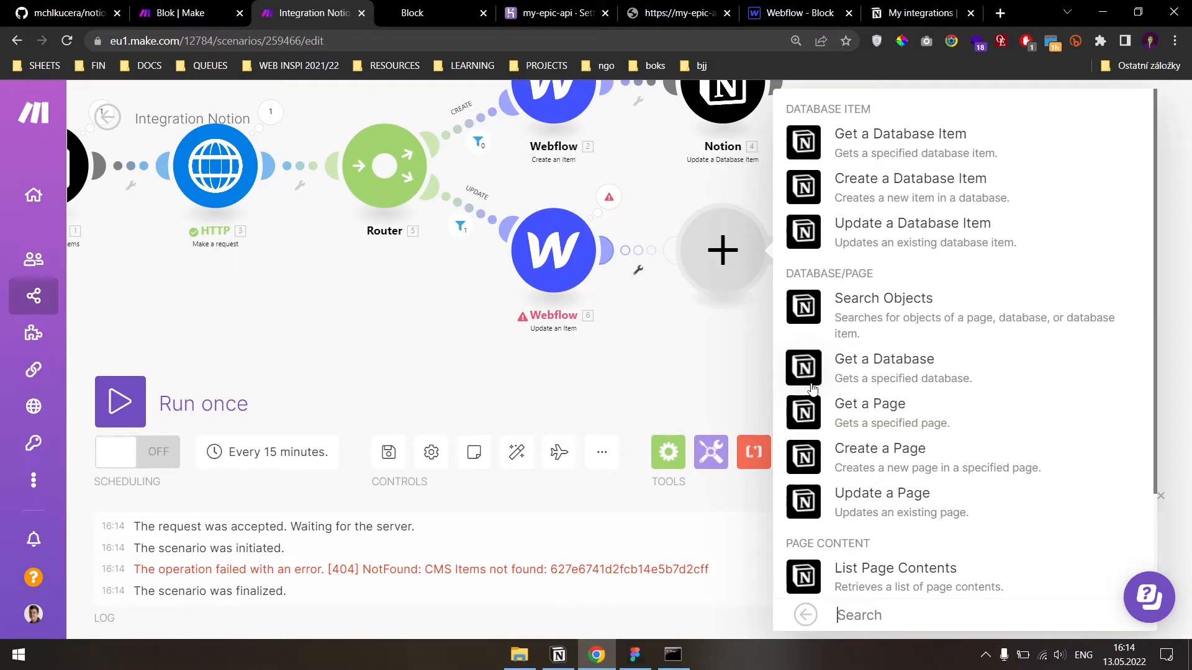
scroll(861, 308, "down", 3)
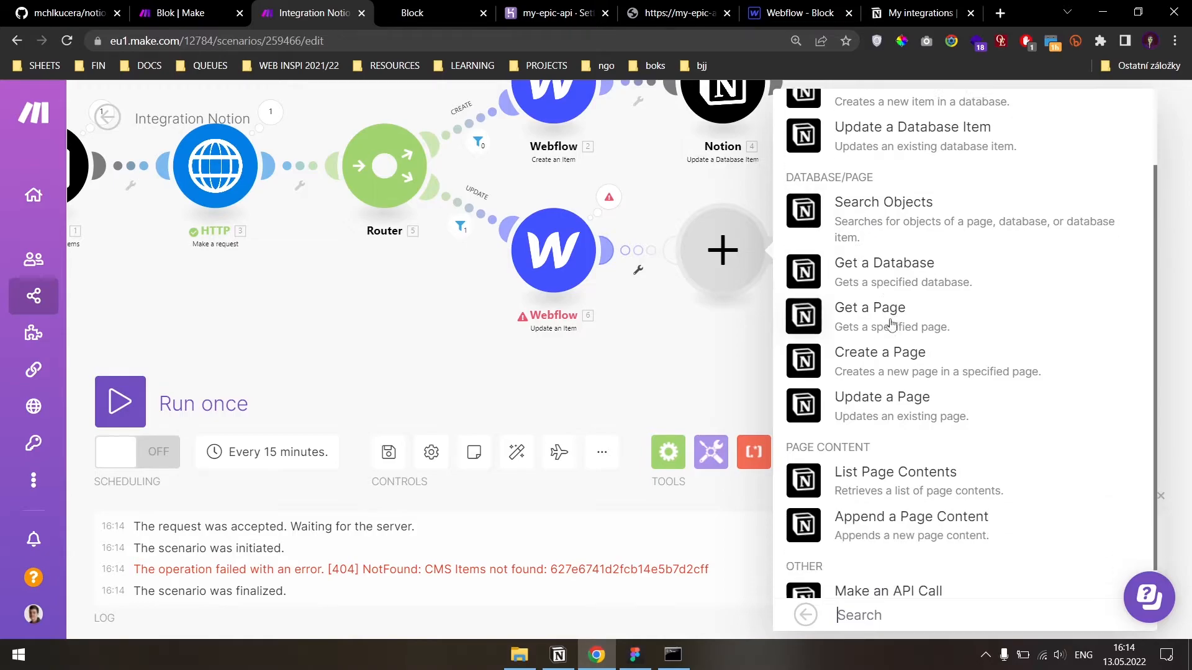
left_click(758, 205)
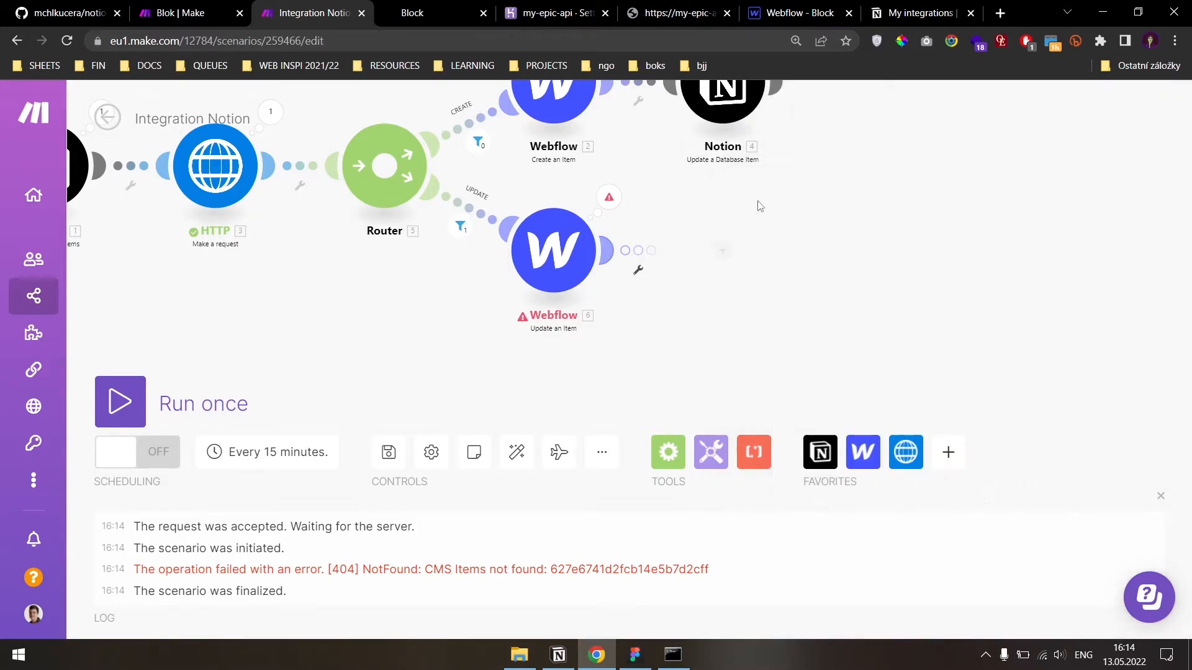
- Clone the Notion Update a Database Item module from the create route and place the copy beside the update route
left_click_drag(806, 212, 809, 257)
right_click(569, 305)
left_click(867, 255)
right_click(728, 134)
left_click(787, 257)
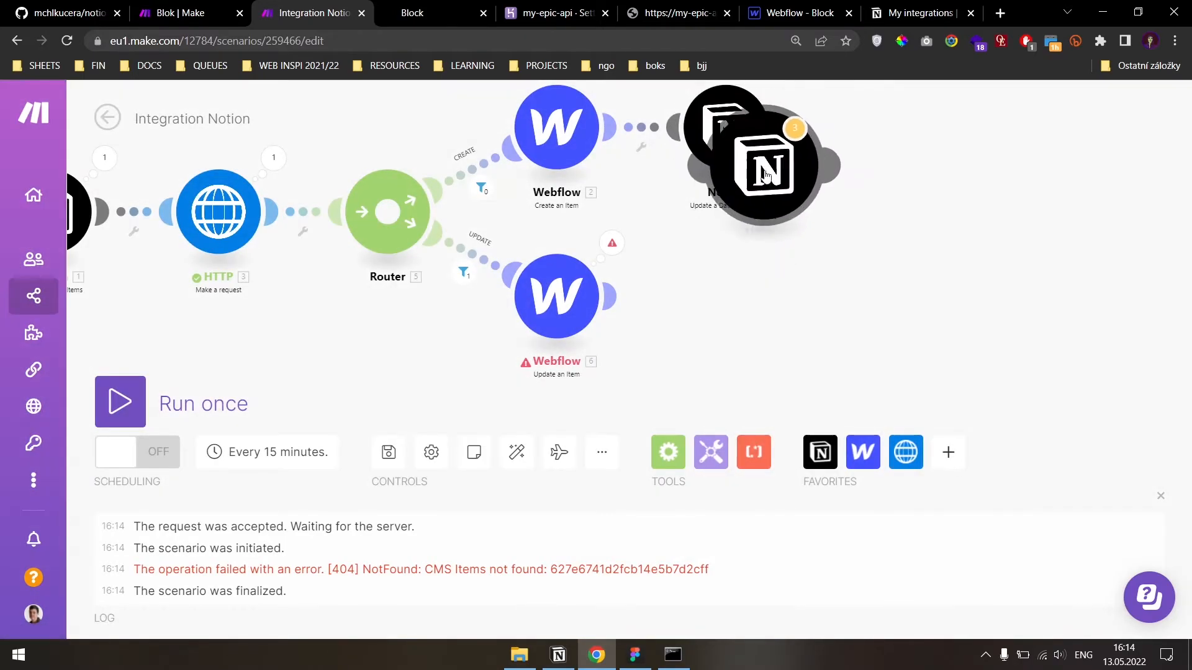
- Add an Ignore error handler to the Webflow Update an Item module
right_click(552, 264)
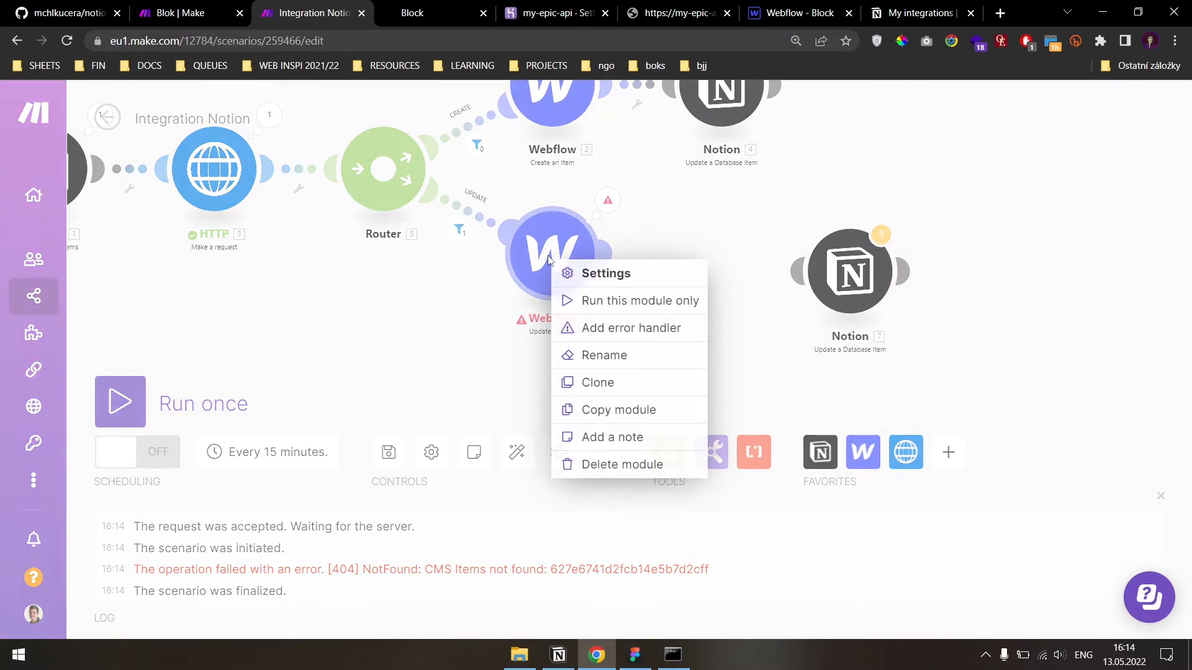
left_click(599, 329)
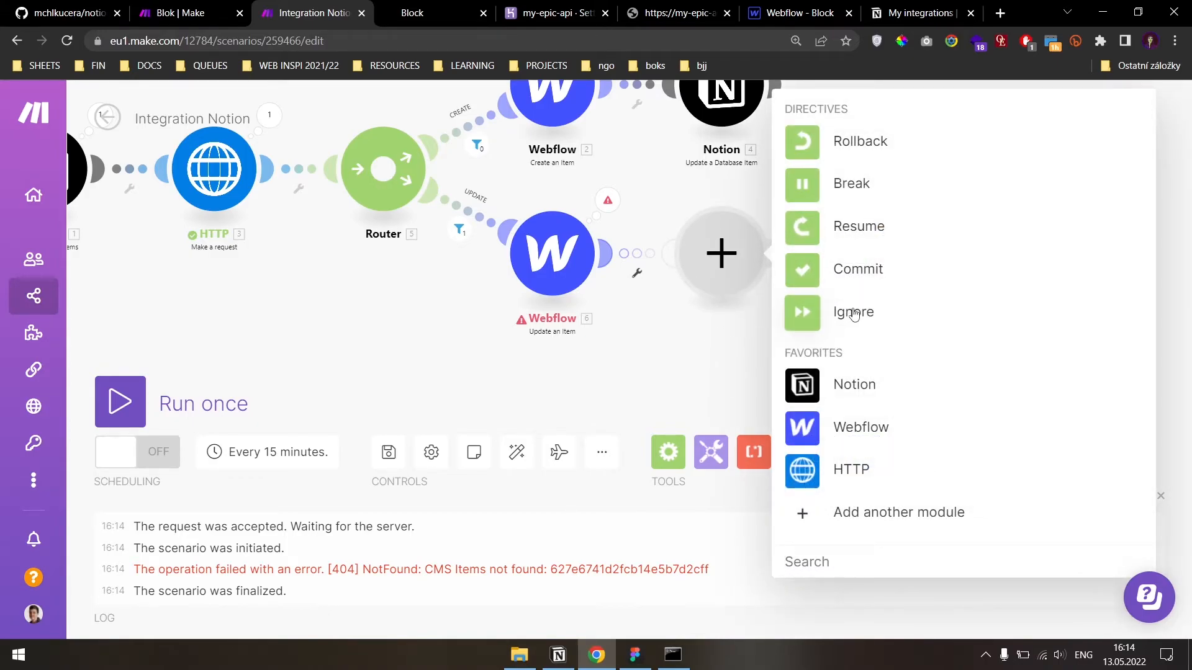
left_click(853, 312)
left_click(686, 323)
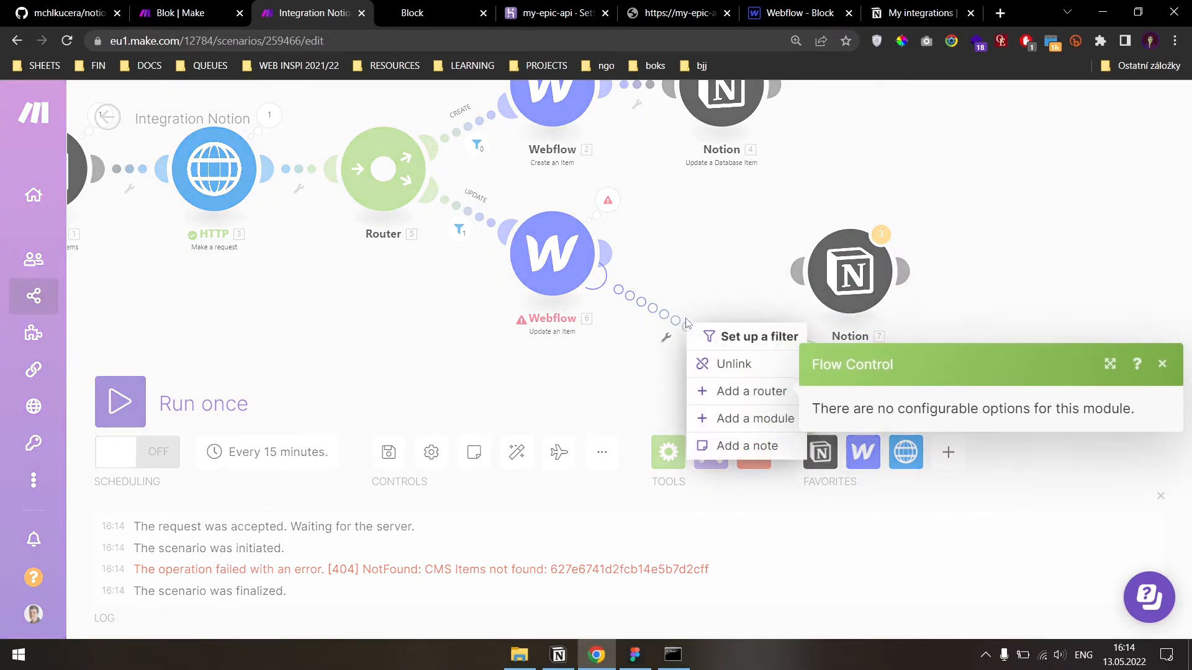
left_click(720, 276)
- Insert the cloned Notion module into the error route between the Webflow Update an Item module and Ignore, and space them out
left_click_drag(730, 299, 675, 255)
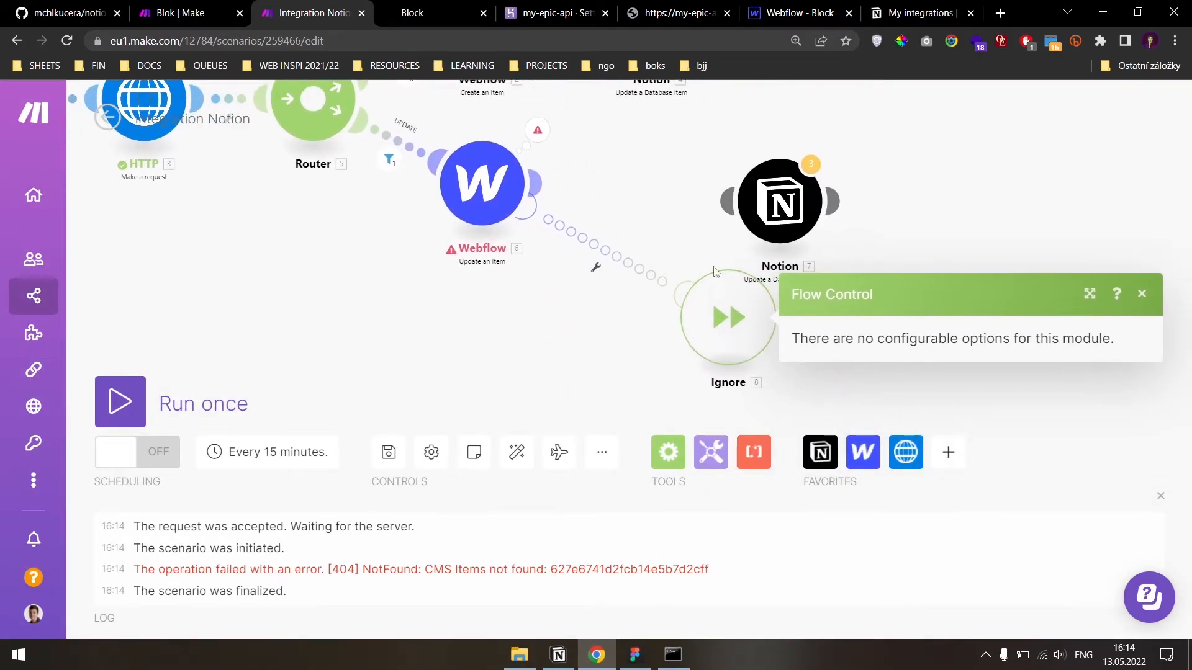
left_click(603, 265)
left_click(677, 225)
left_click_drag(752, 226, 564, 320)
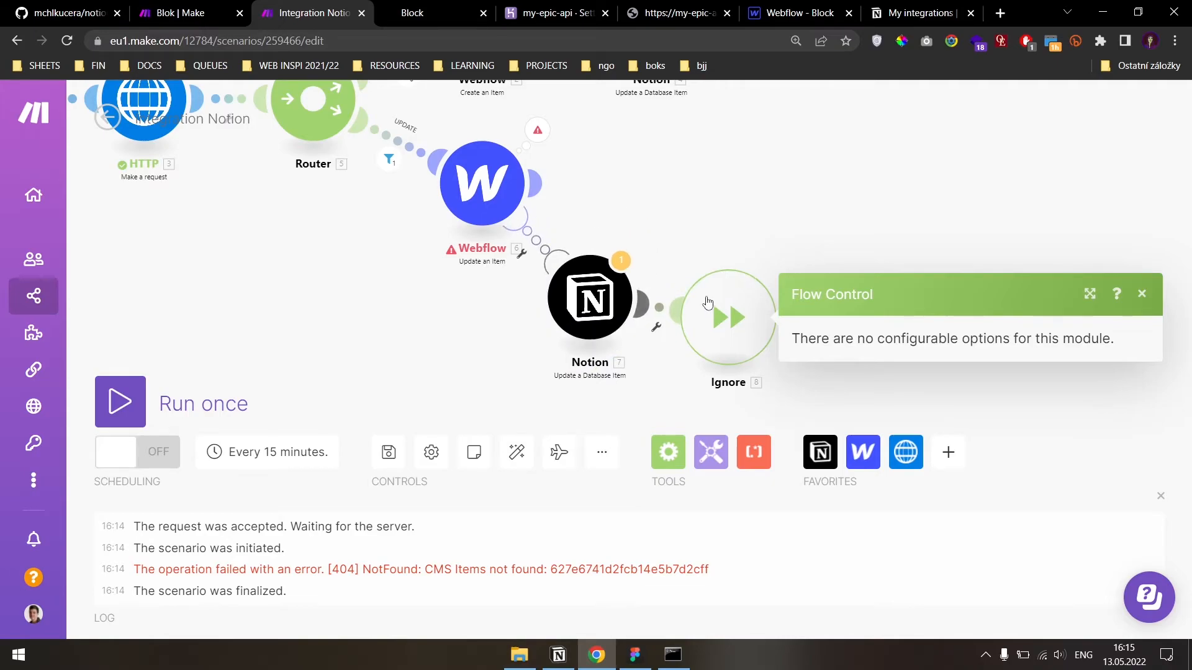
left_click_drag(705, 305, 776, 252)
left_click_drag(612, 304, 642, 259)
- Set the Webflow ID field of the cloned Notion module to the erase keyword and auto-align the scenario's modules
left_click(627, 256)
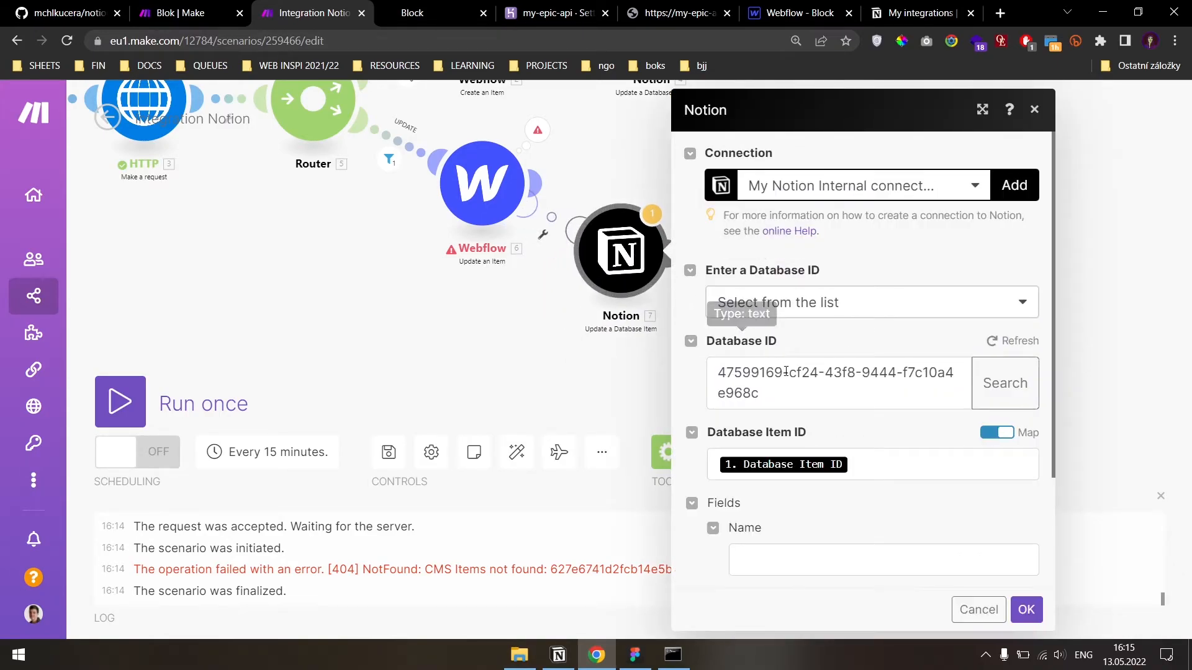
scroll(776, 419, "down", 2)
left_click(832, 486)
key("BackSpace")
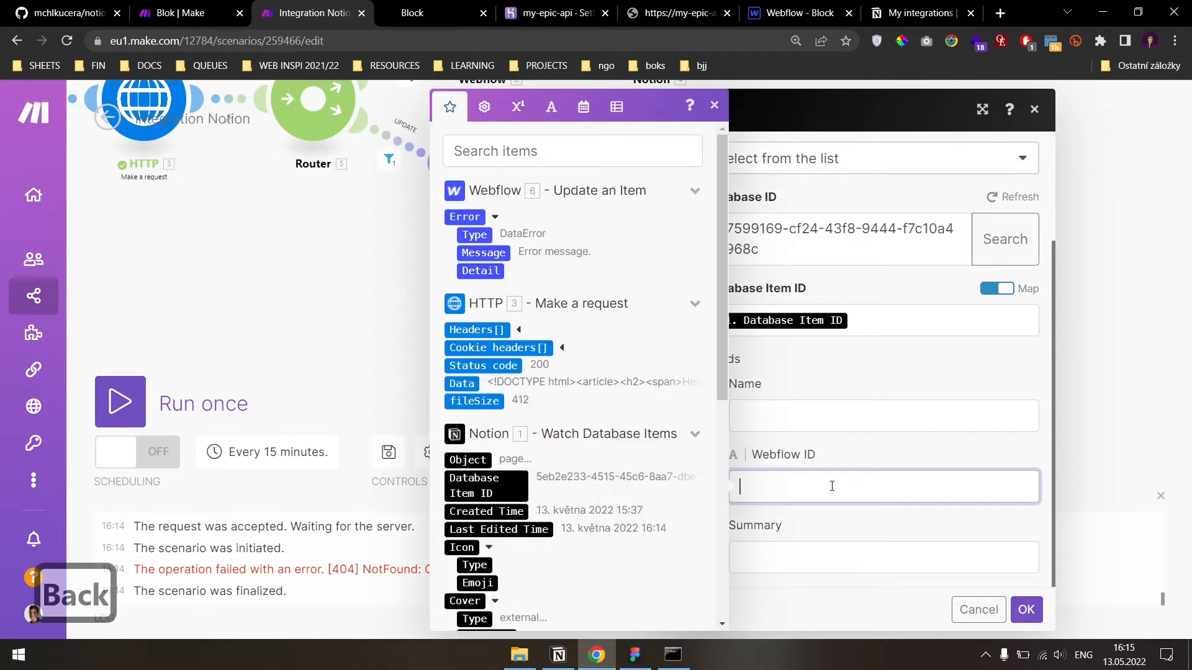
left_click(496, 104)
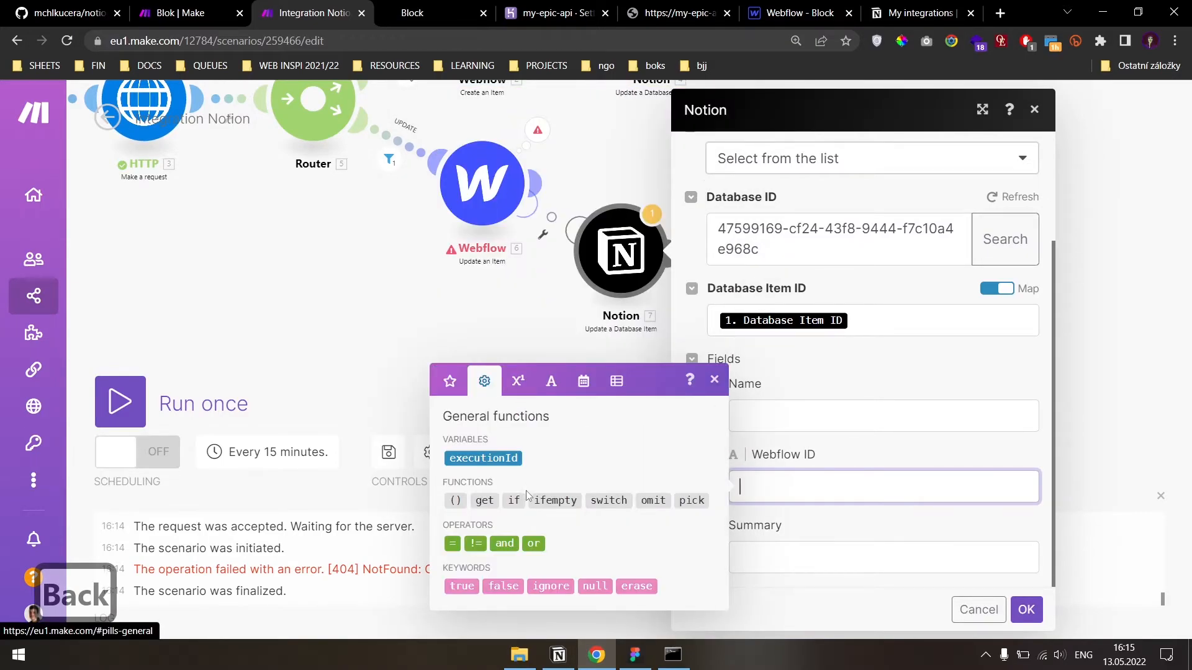
left_click(641, 585)
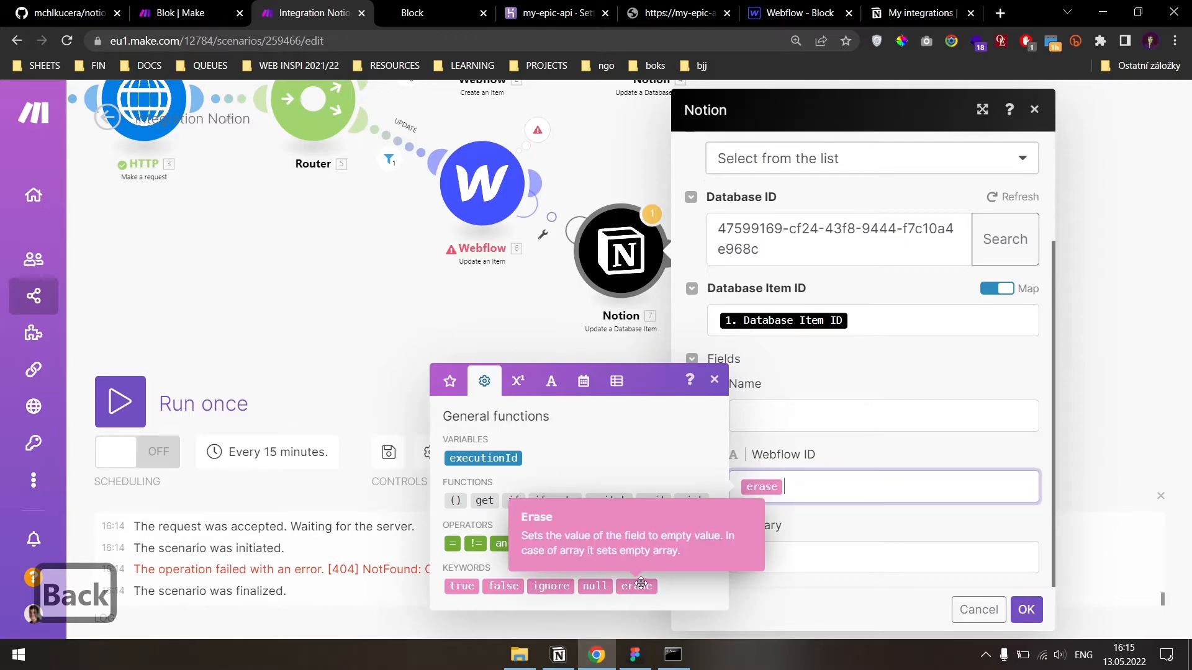
left_click(825, 522)
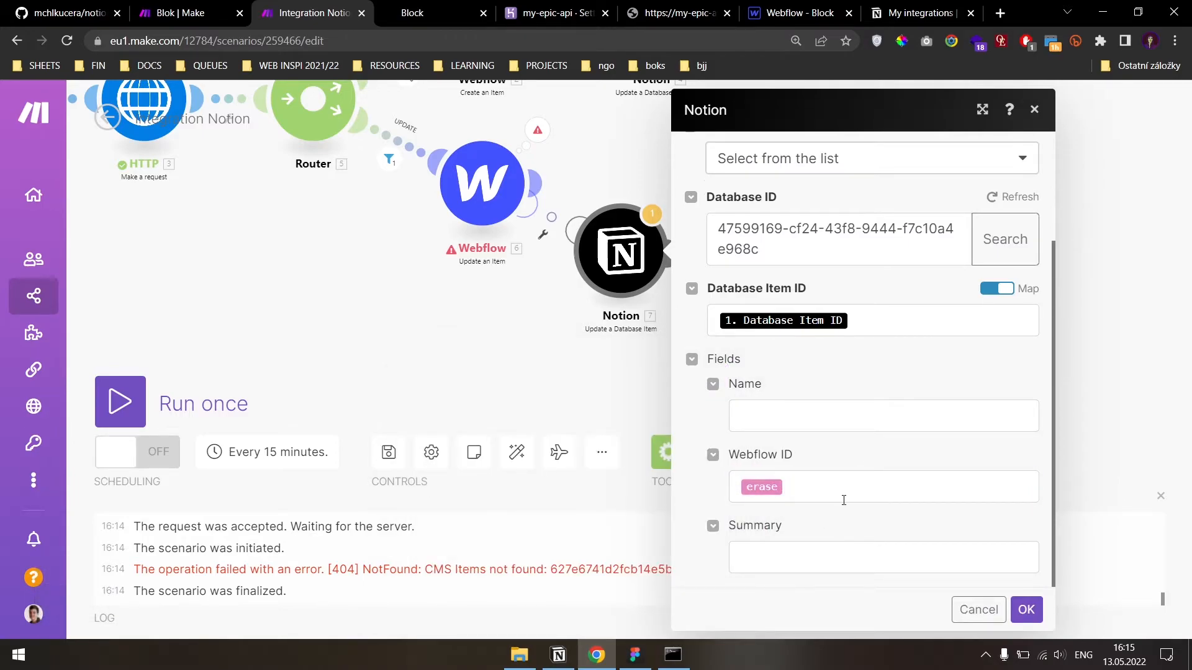
left_click(1026, 611)
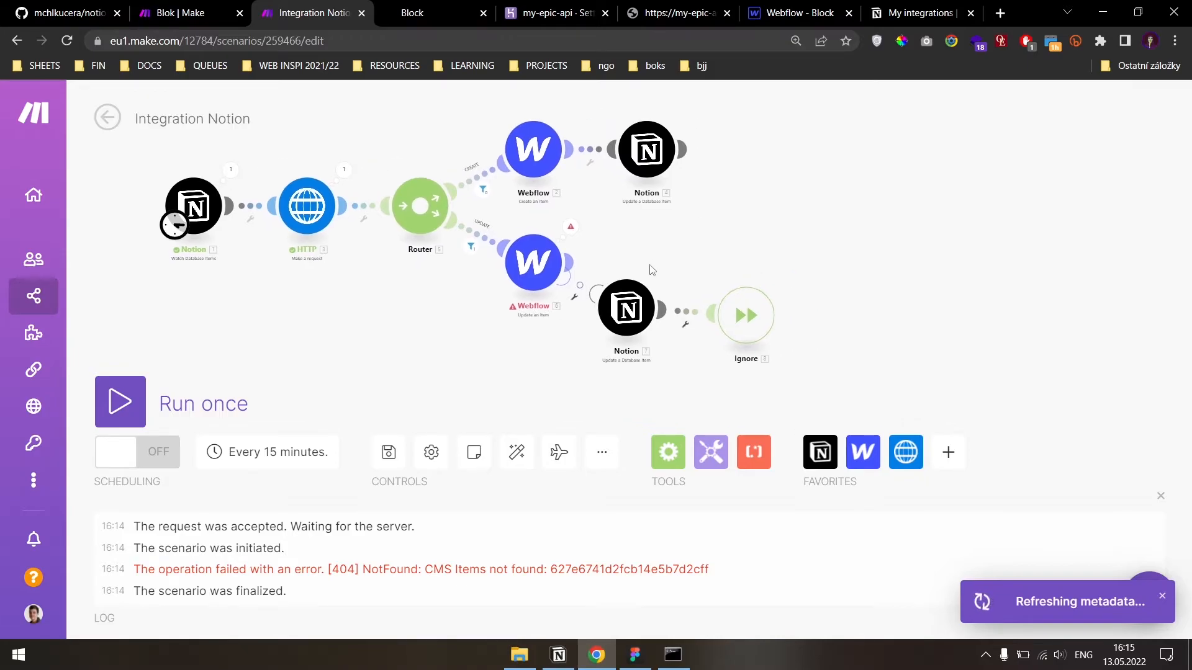
scroll(651, 268, "up", 2)
left_click(516, 452)
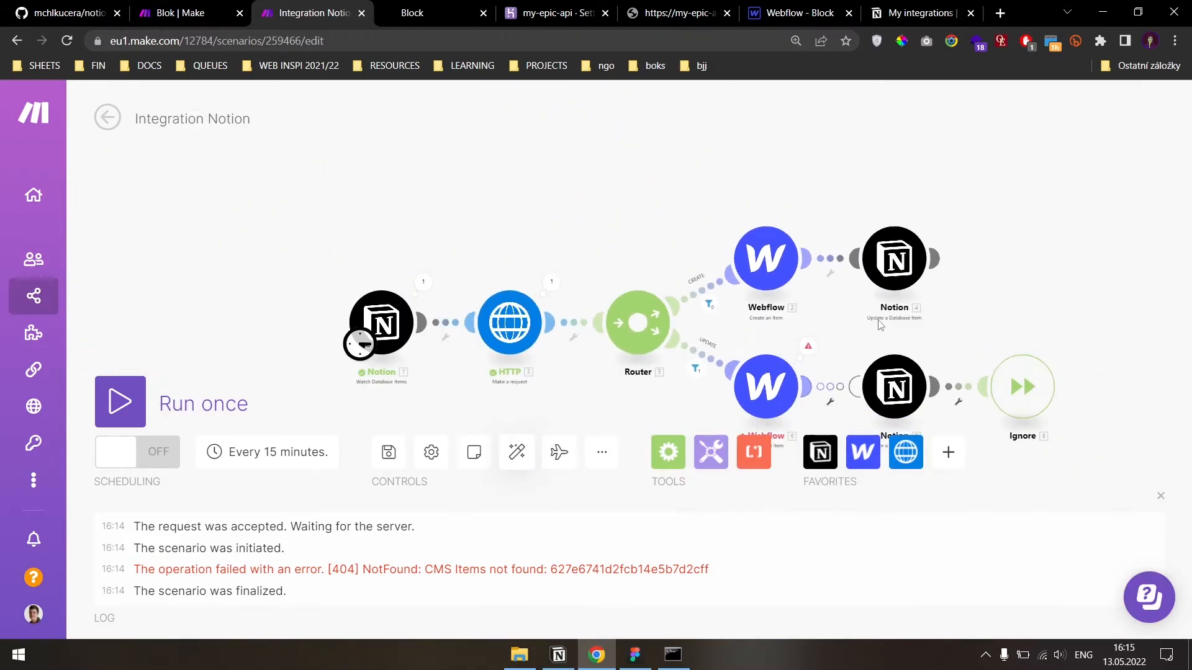
- Clear the Webflow ID of My first article in Notion and run the Make scenario once
key("alt+Tab")
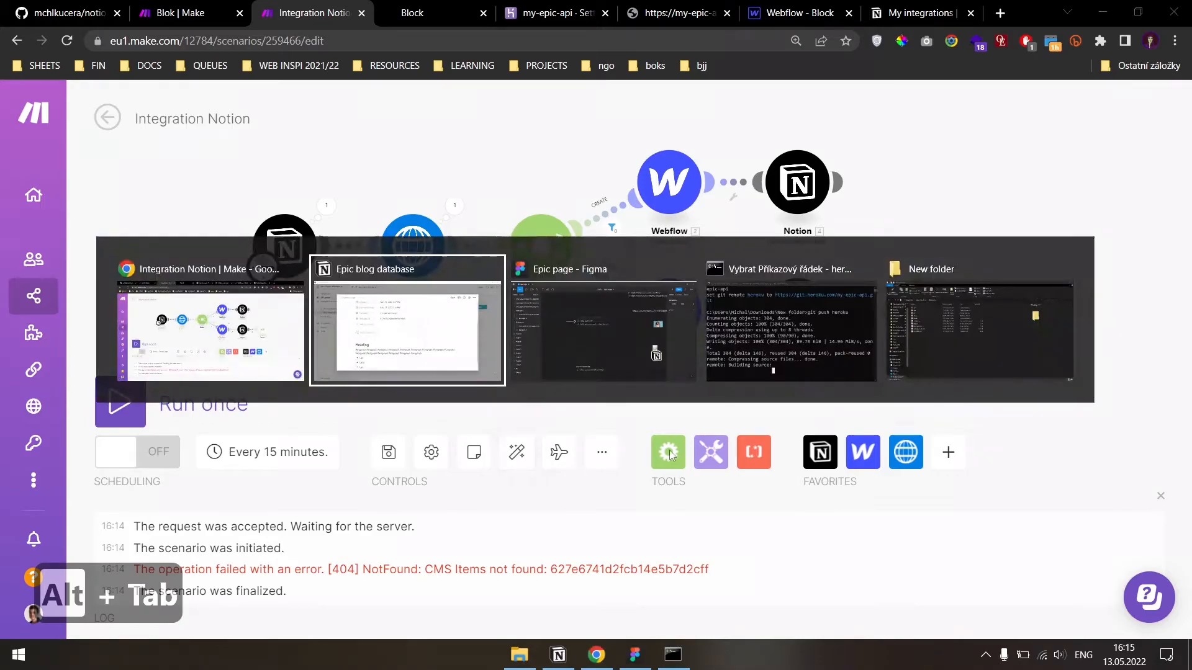
left_click(562, 241)
key("ctrl+a")
key("BackSpace")
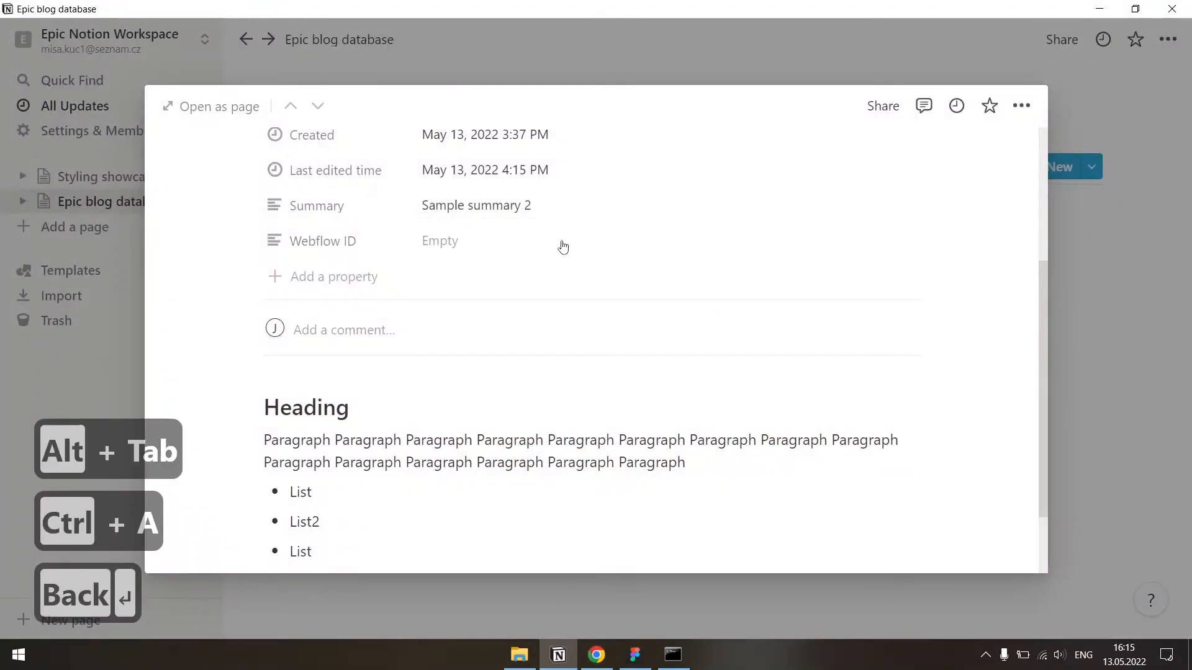
scroll(559, 279, "up", 1)
key("alt+Tab")
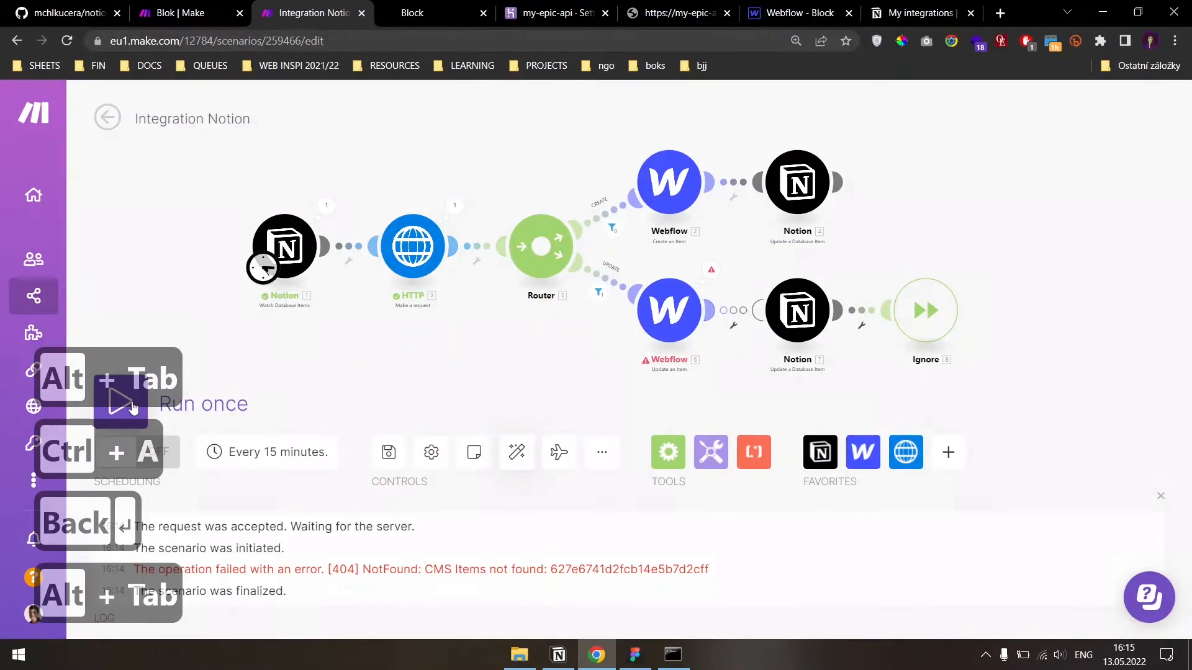
left_click(132, 406)
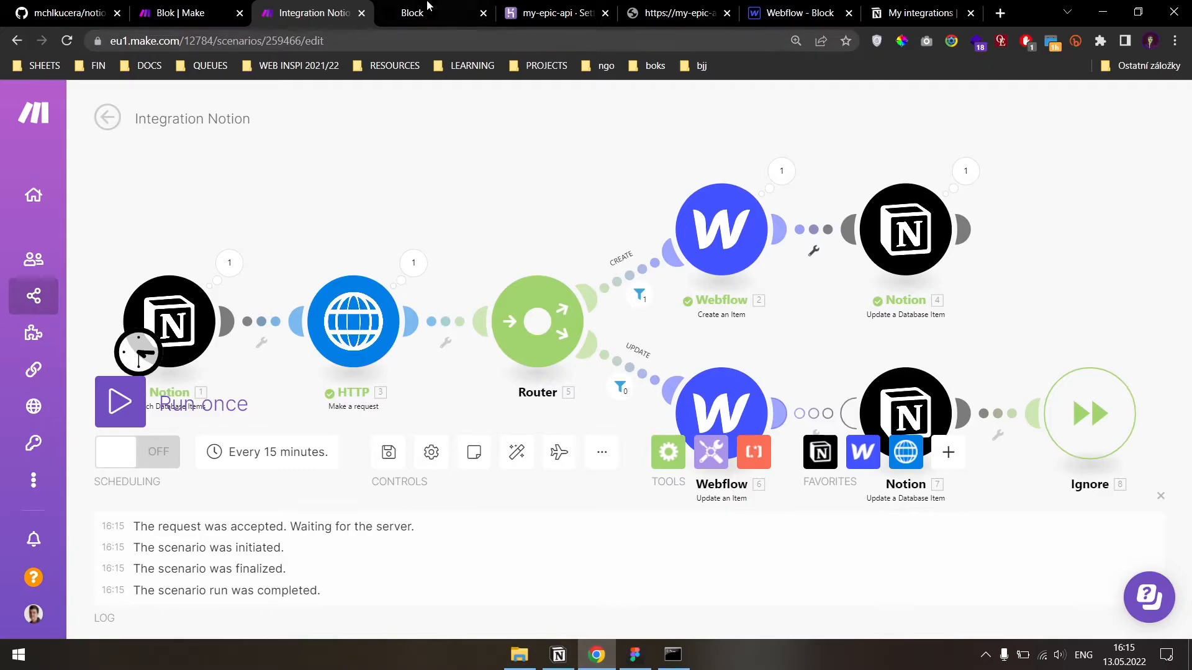
- Reload the Webflow Designer and open the My first article page from the Epic blog preview for editing
left_click(450, 12)
left_click_drag(794, 8, 575, 11)
key("F5")
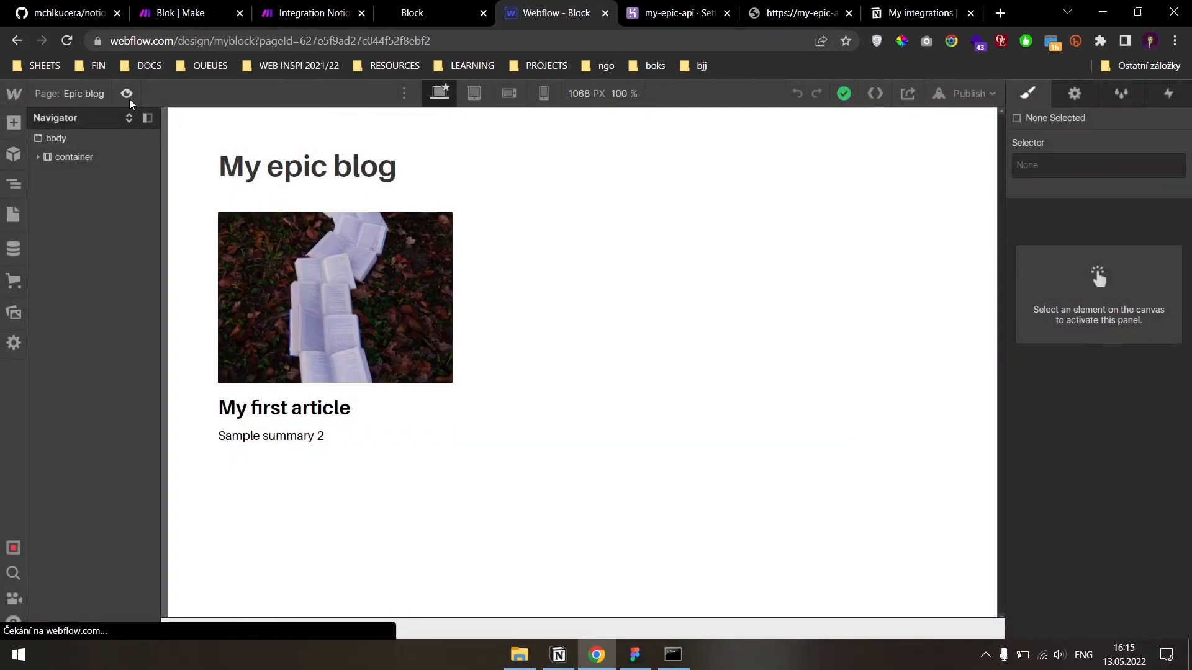
left_click(127, 93)
left_click(262, 335)
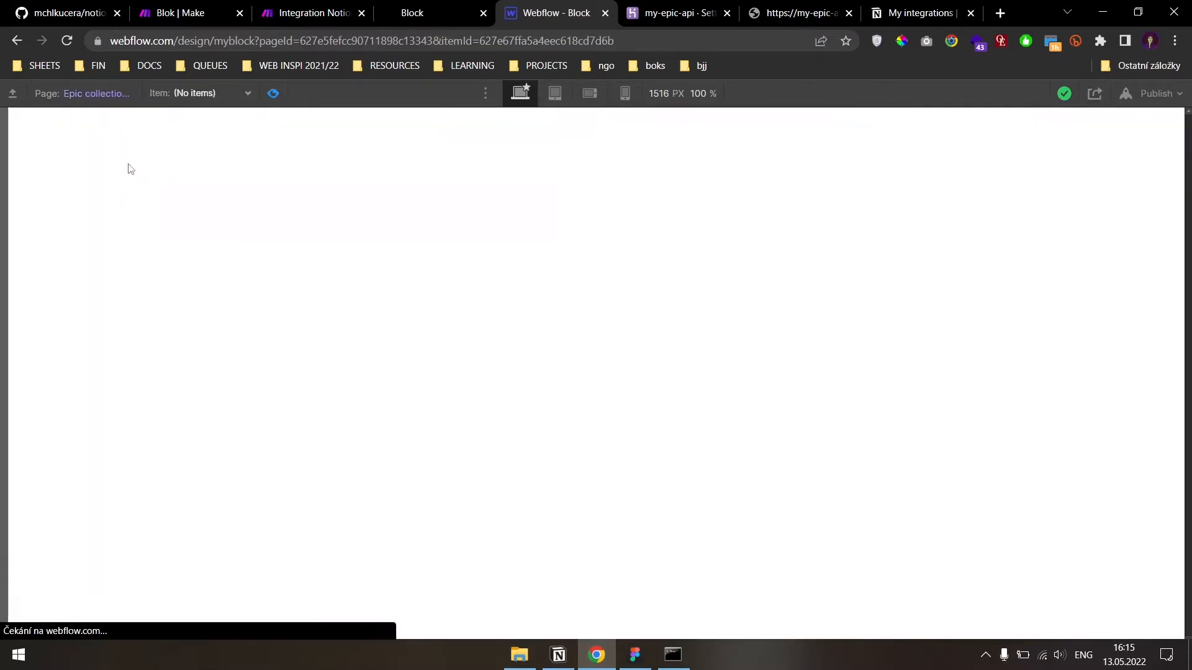
left_click(273, 94)
scroll(559, 351, "down", 8)
scroll(545, 350, "up", 4)
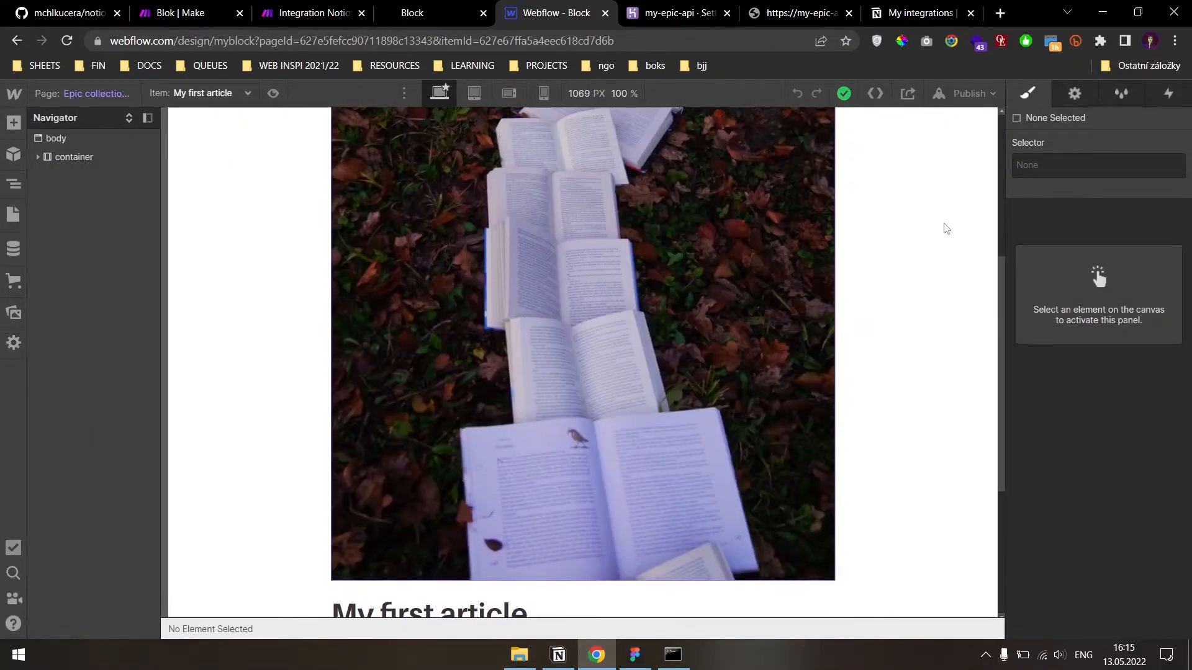
- Give the my epic image element a maximum height of 400 px, Cover fit and a width of 100%
scroll(1079, 409, "down", 2)
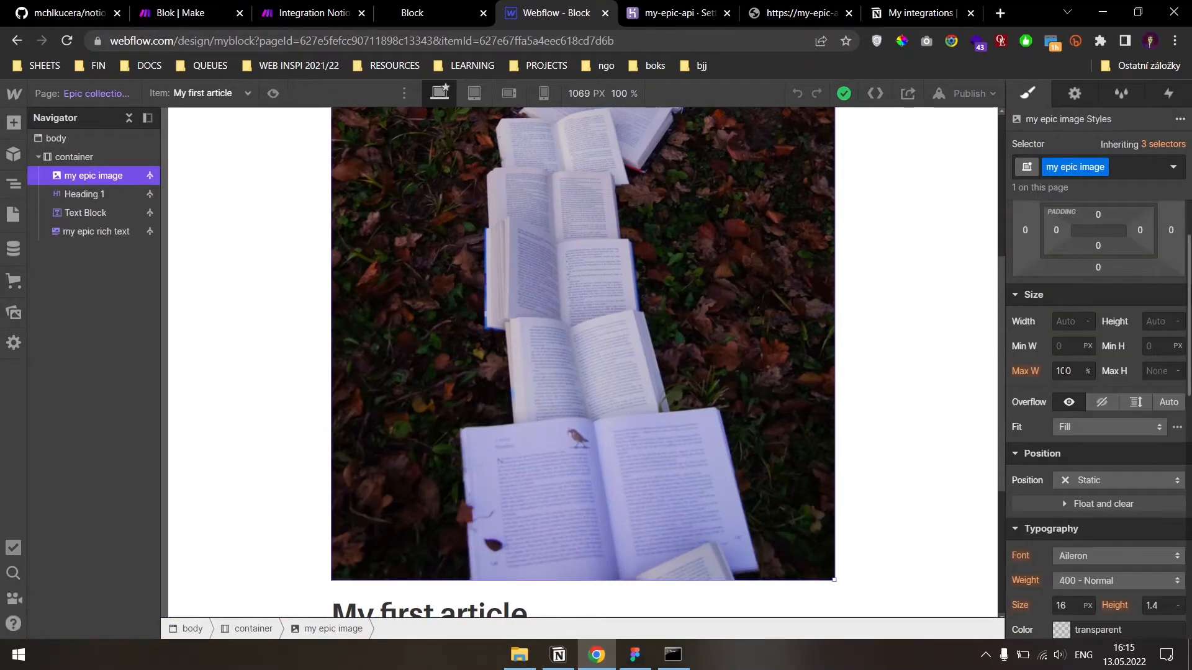
type("400px")
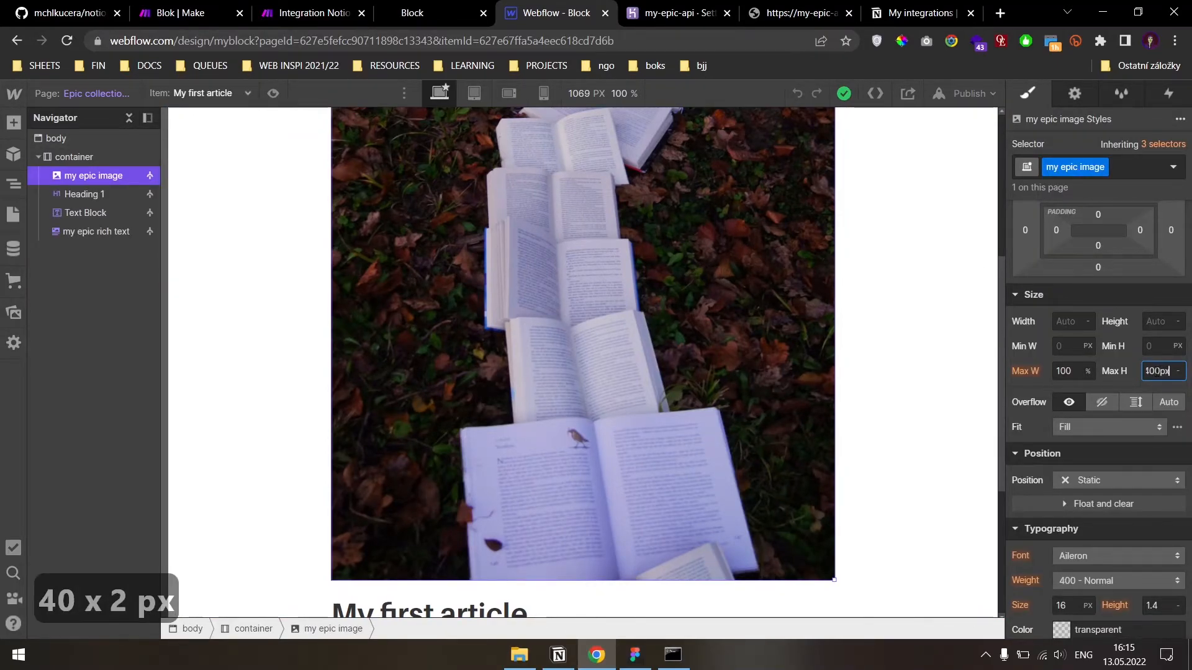
key("Return")
left_click(1075, 431)
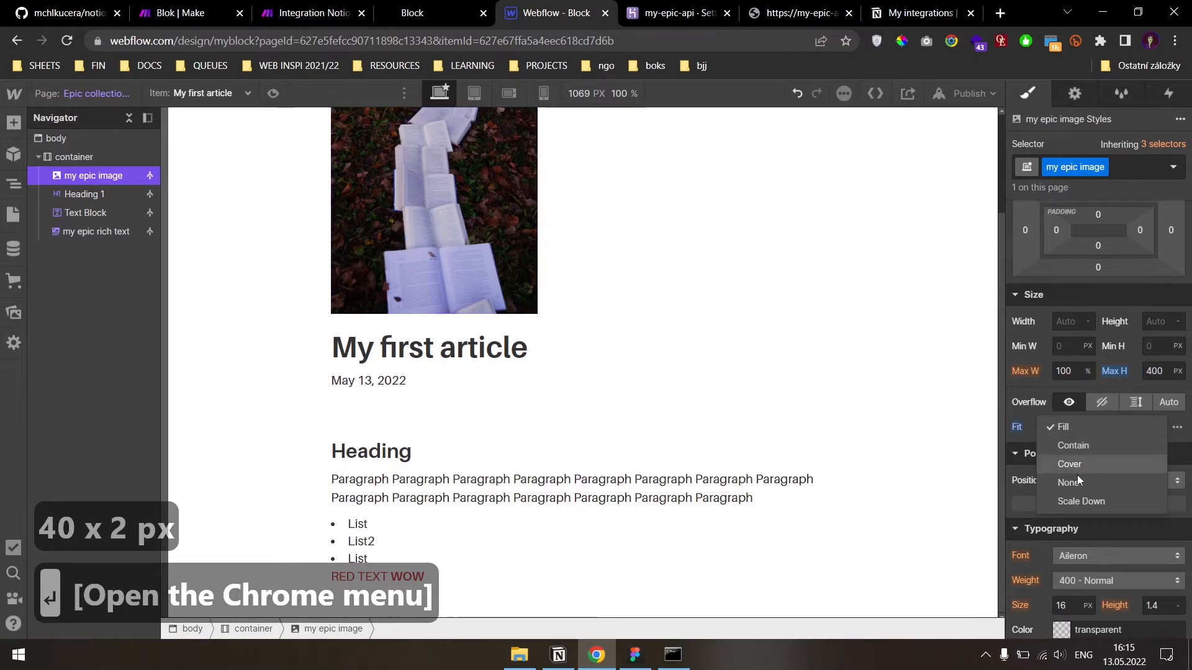
left_click(1078, 464)
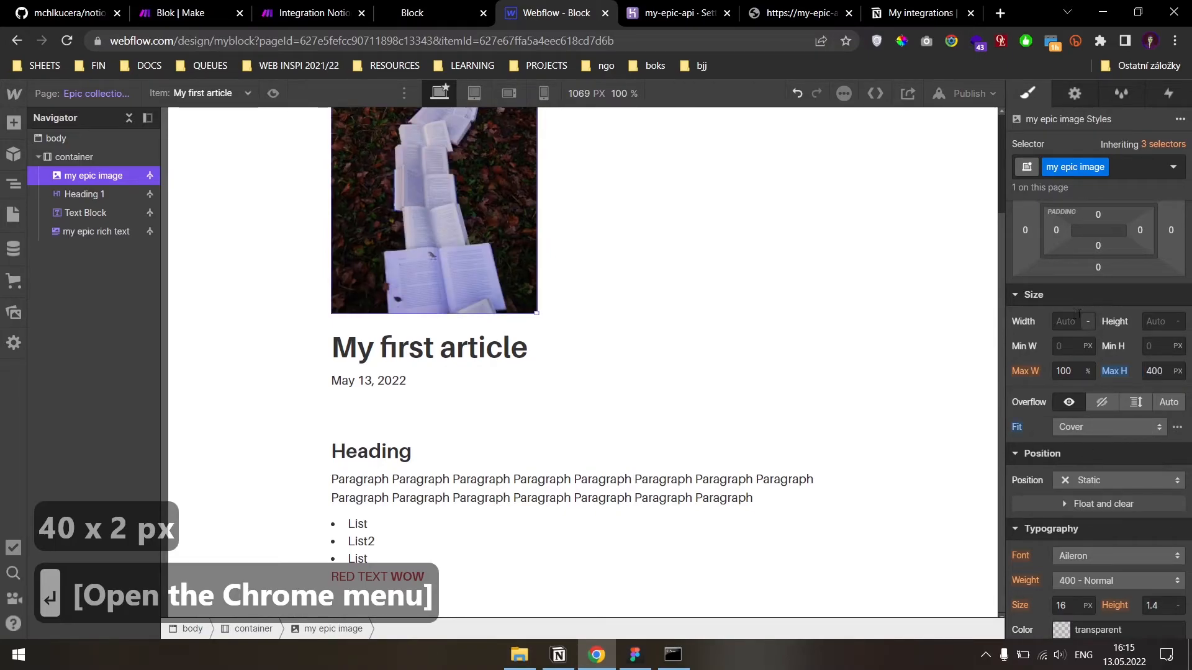
type("100%")
key("Return")
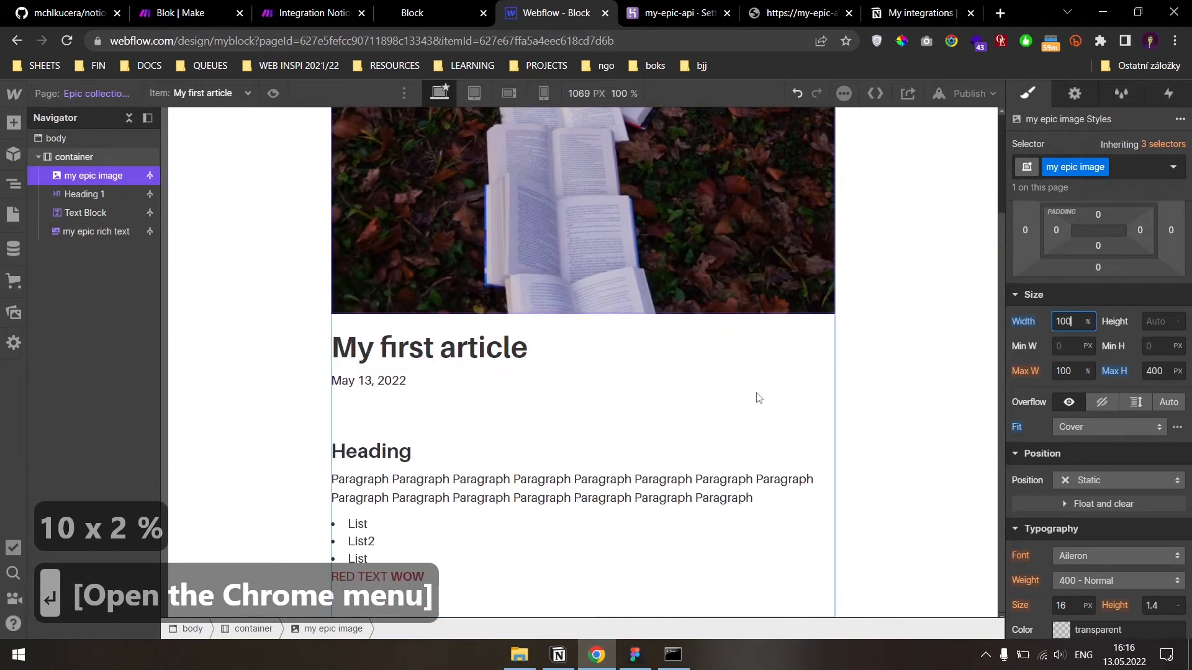
- Switch to Notion, append !!!! to the title of My first article and close the article
left_click(491, 346)
key("alt+Tab")
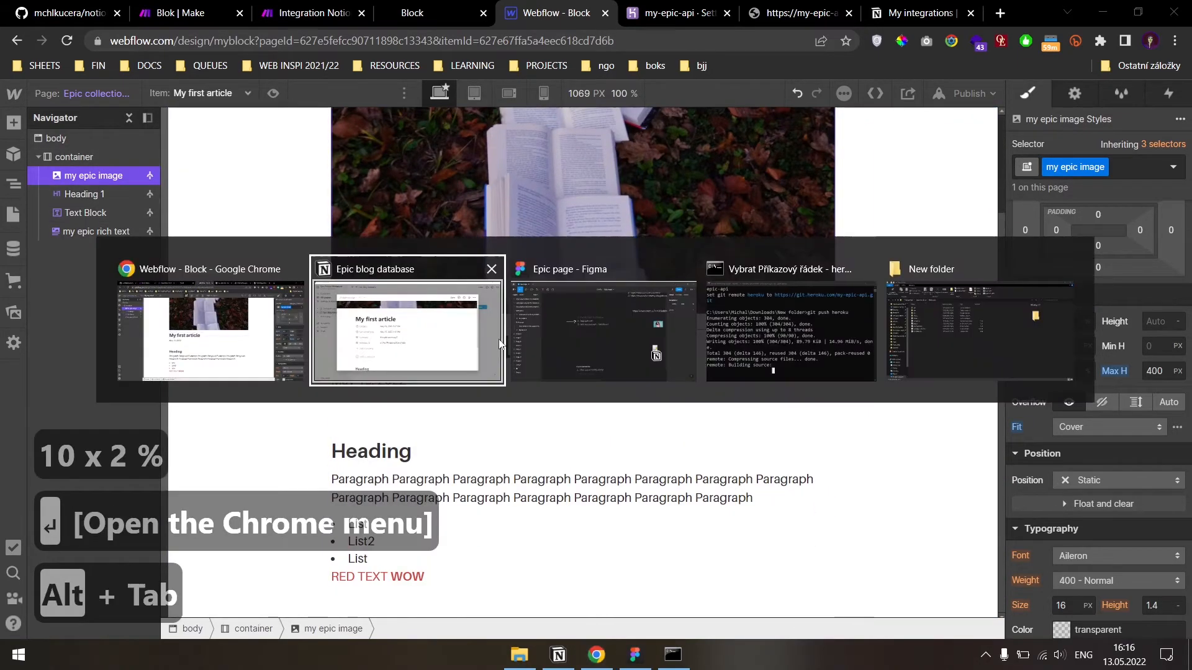
left_click(515, 249)
key("ctrl+Left")
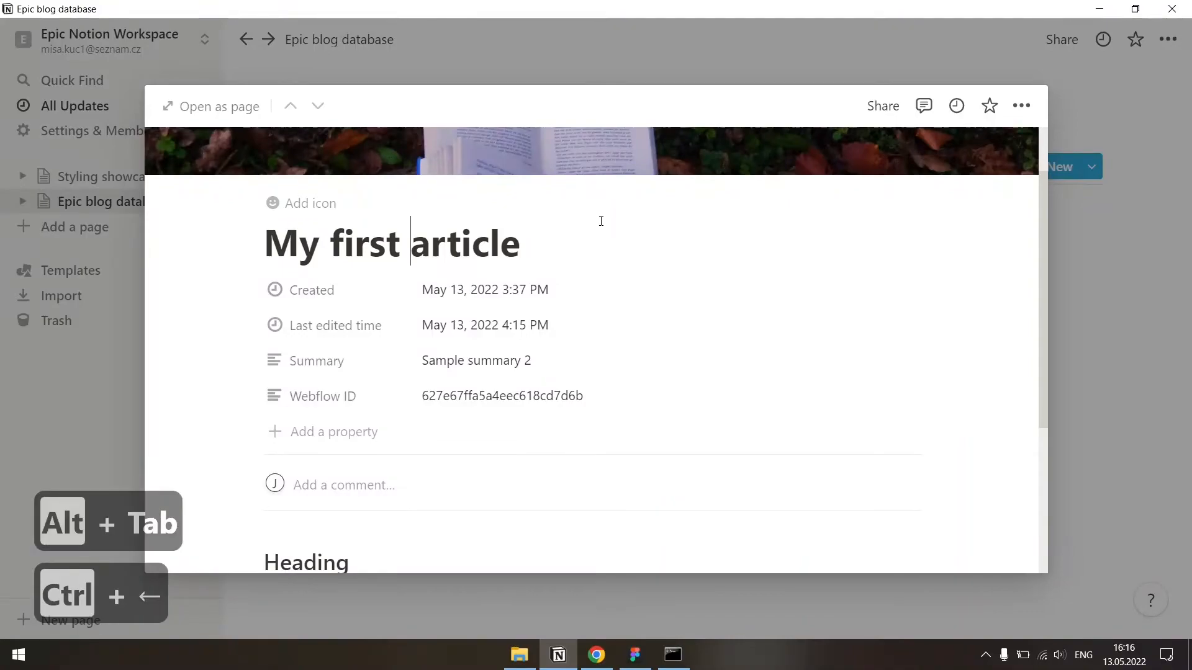
key("Left")
key("End")
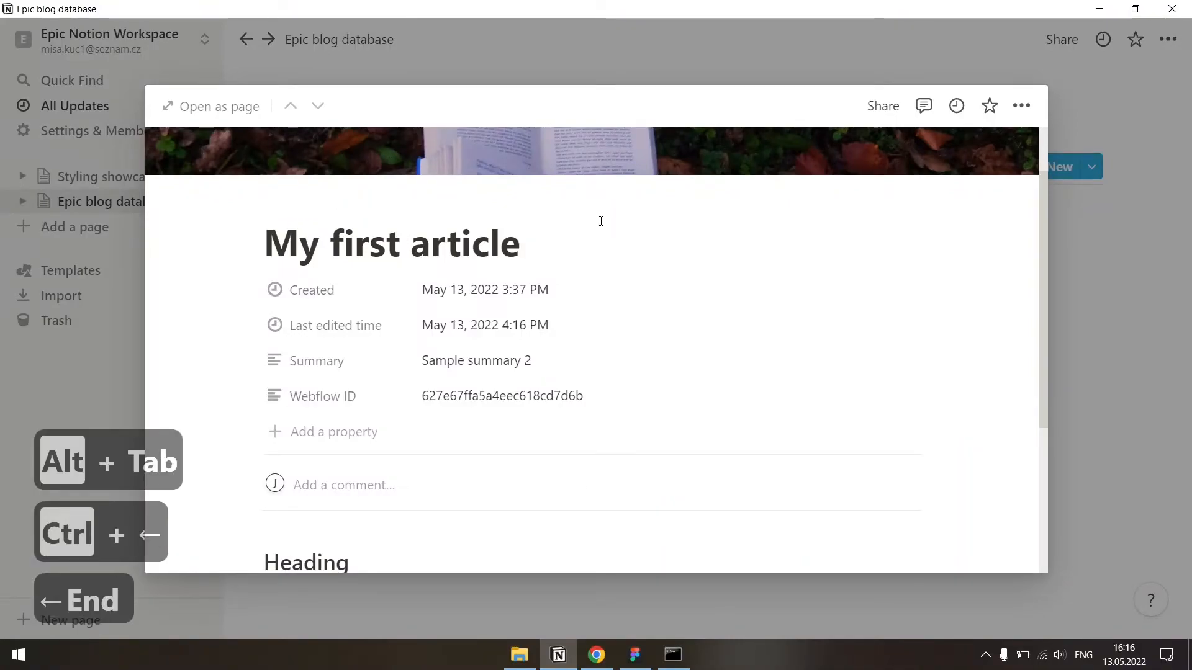
type("!!!!")
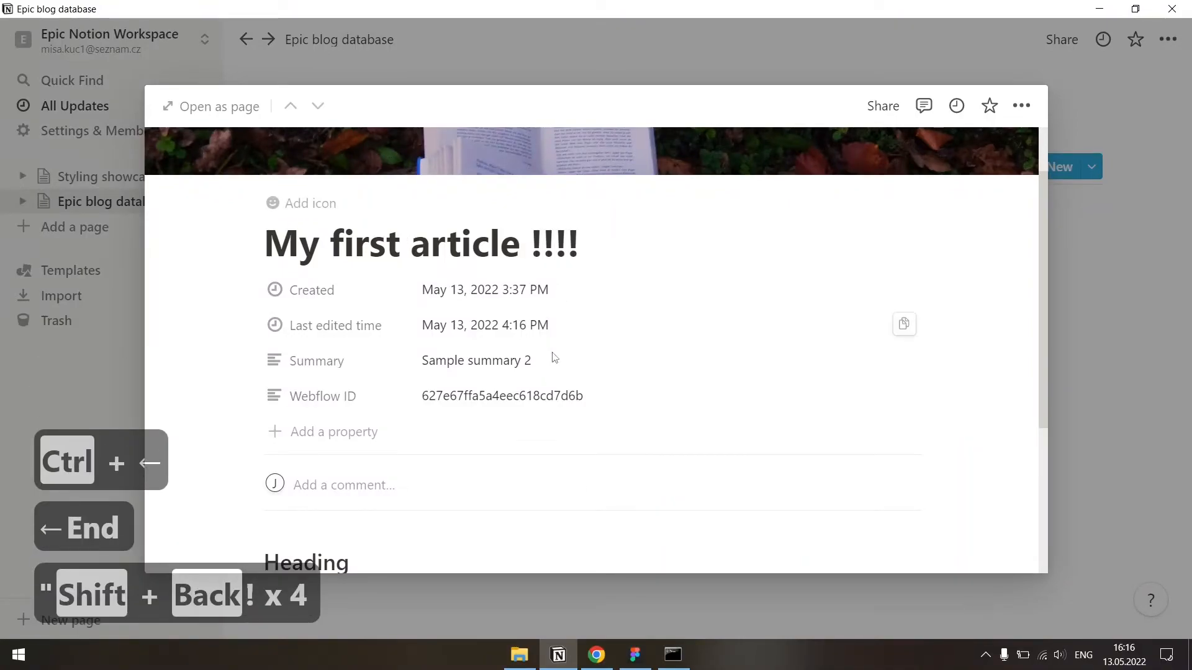
key("Escape")
- Return to the Integration Notion scenario in Make and run it once
key("alt+Tab")
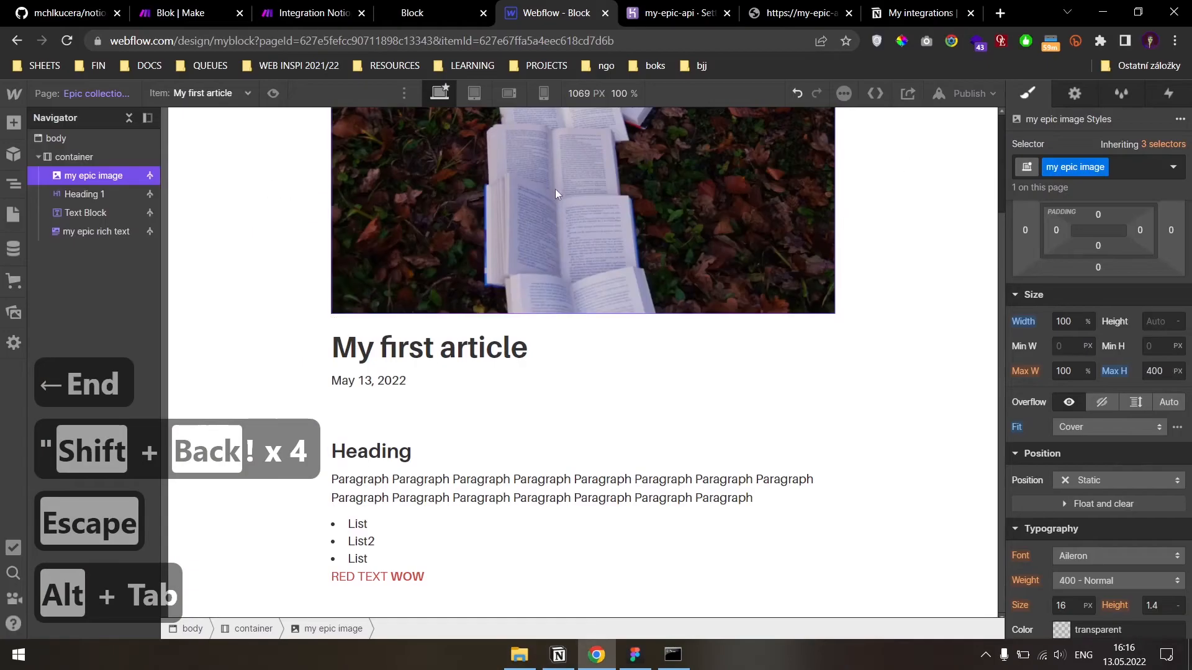
left_click(289, 9)
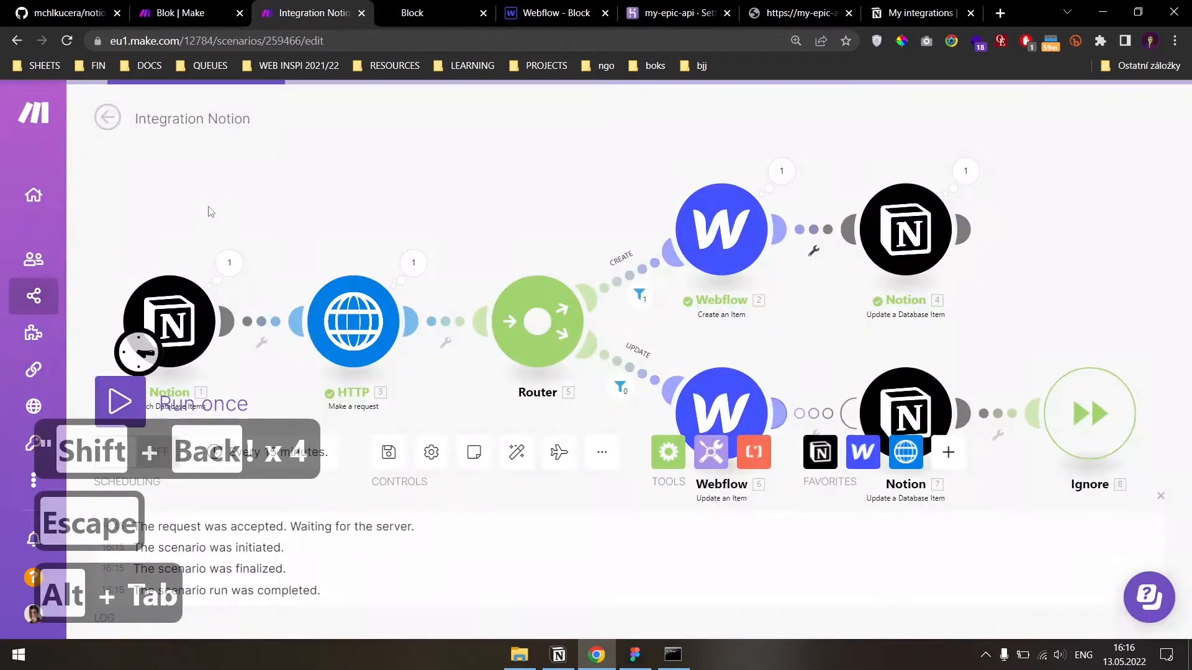
left_click(119, 402)
scroll(332, 214, "down", 1)
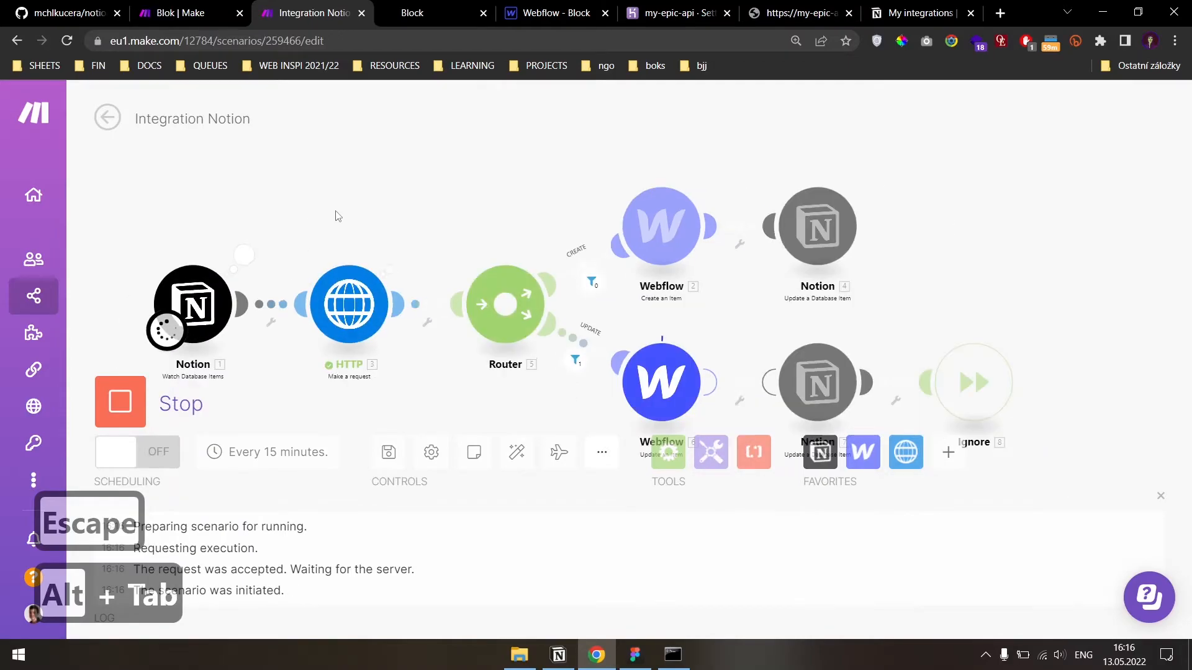
left_click_drag(403, 263, 392, 257)
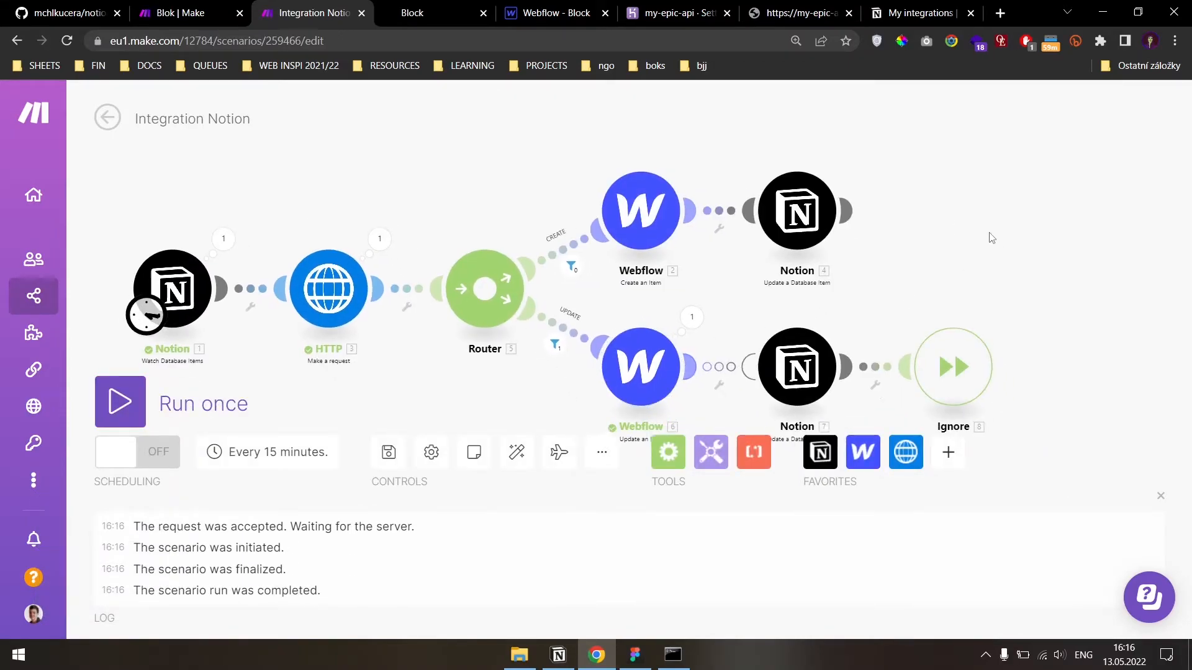
- Reload the article page in the Webflow Designer and check its title and content
left_click(447, 8)
left_click(550, 12)
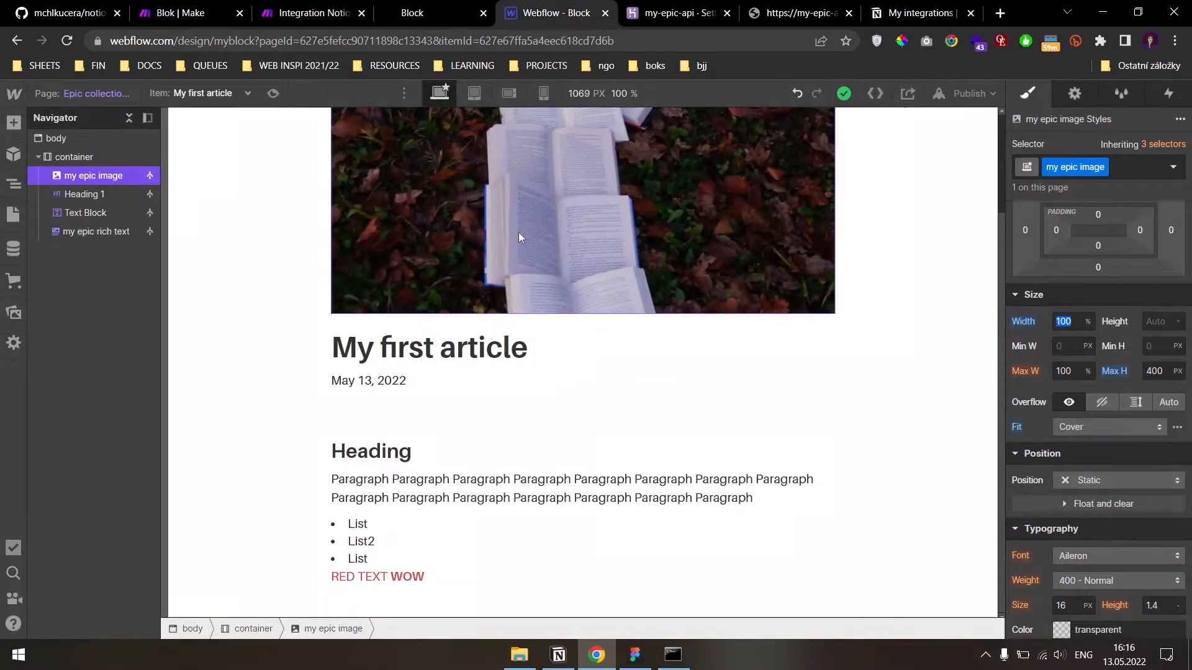
key("F5")
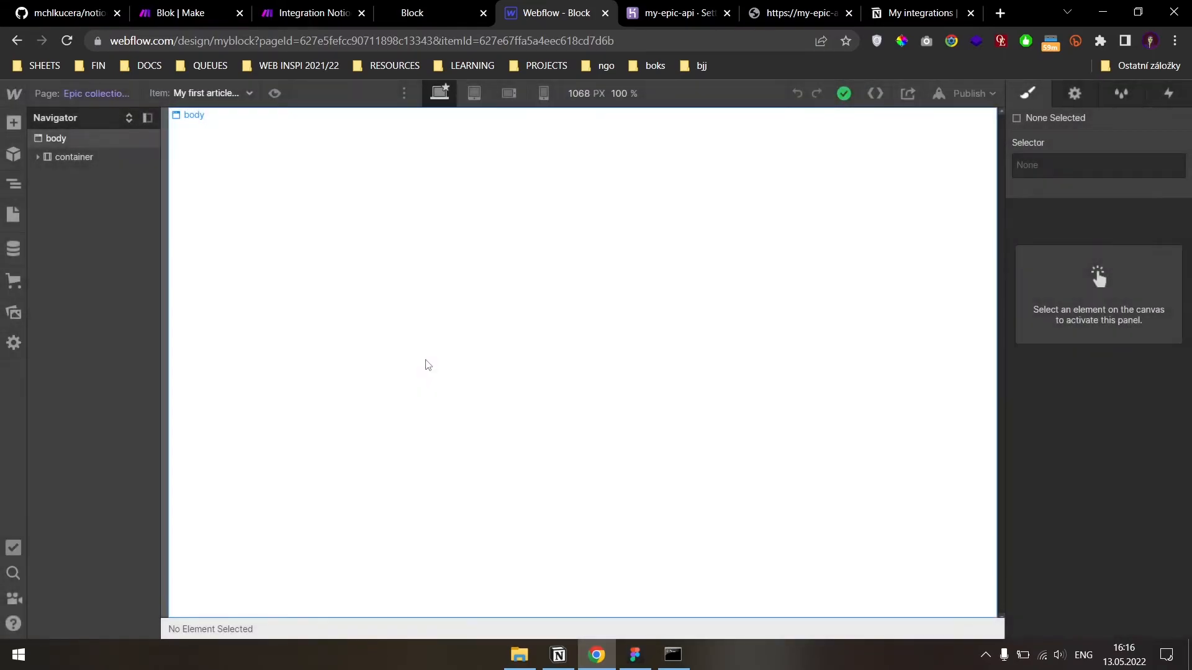
scroll(381, 407, "down", 3)
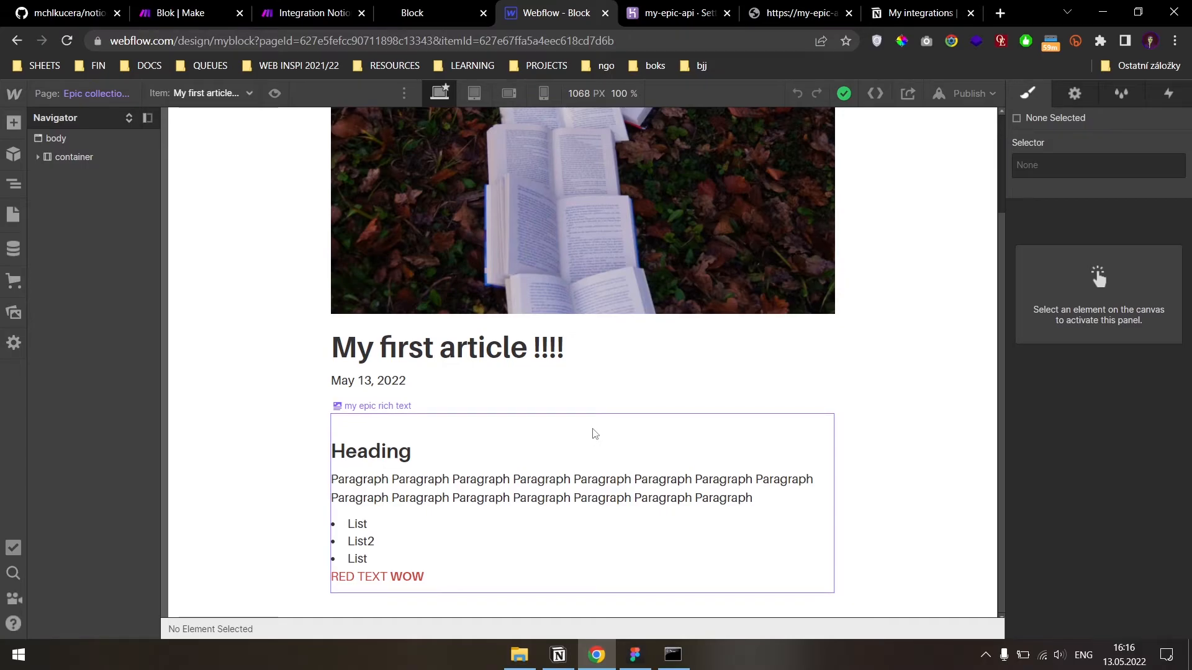
scroll(593, 434, "up", 2)
- In Figma, advance the task list to item 9 and widen its mask to reveal the whole line
left_click(635, 655)
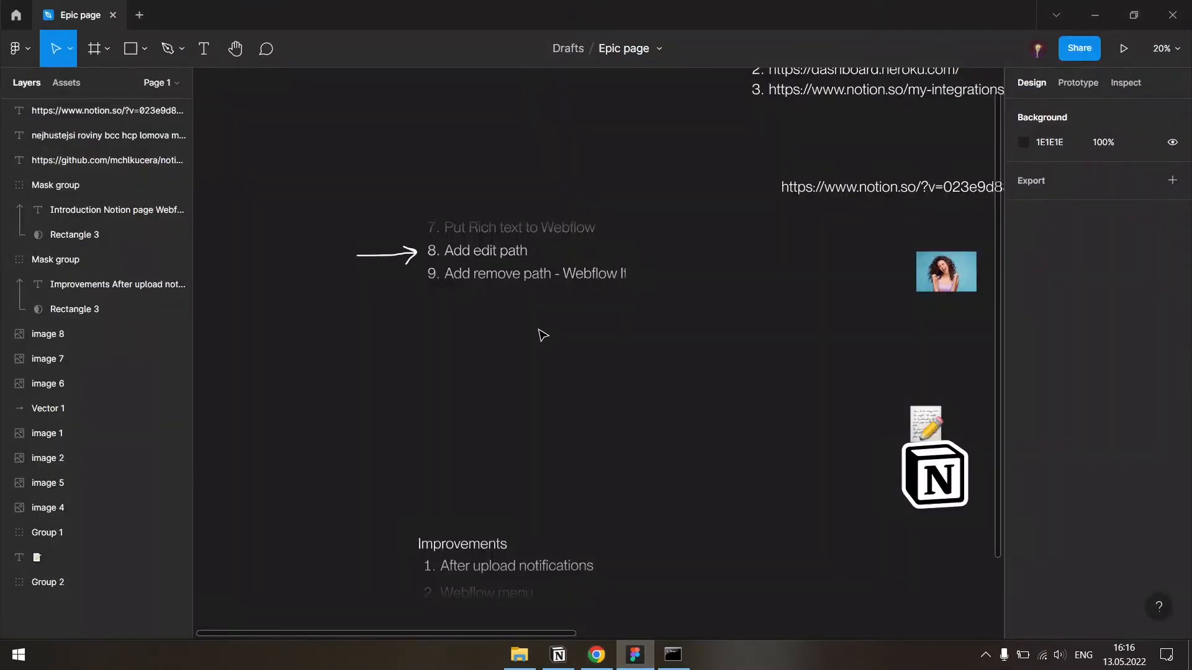
left_click(546, 276)
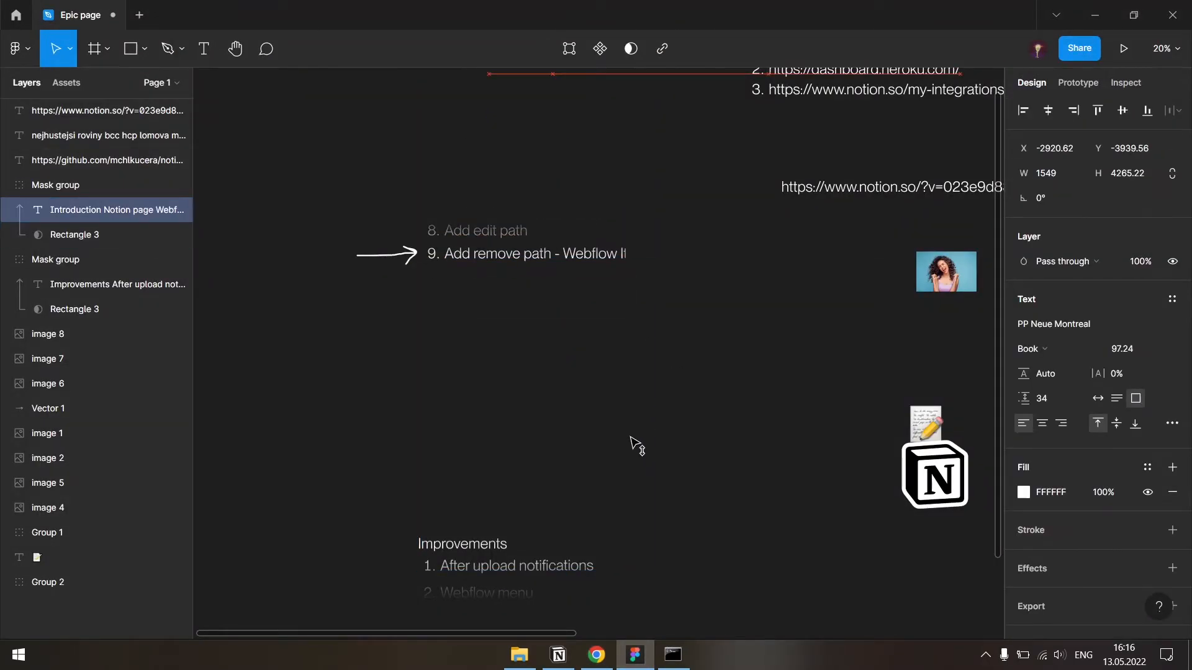
left_click(751, 344)
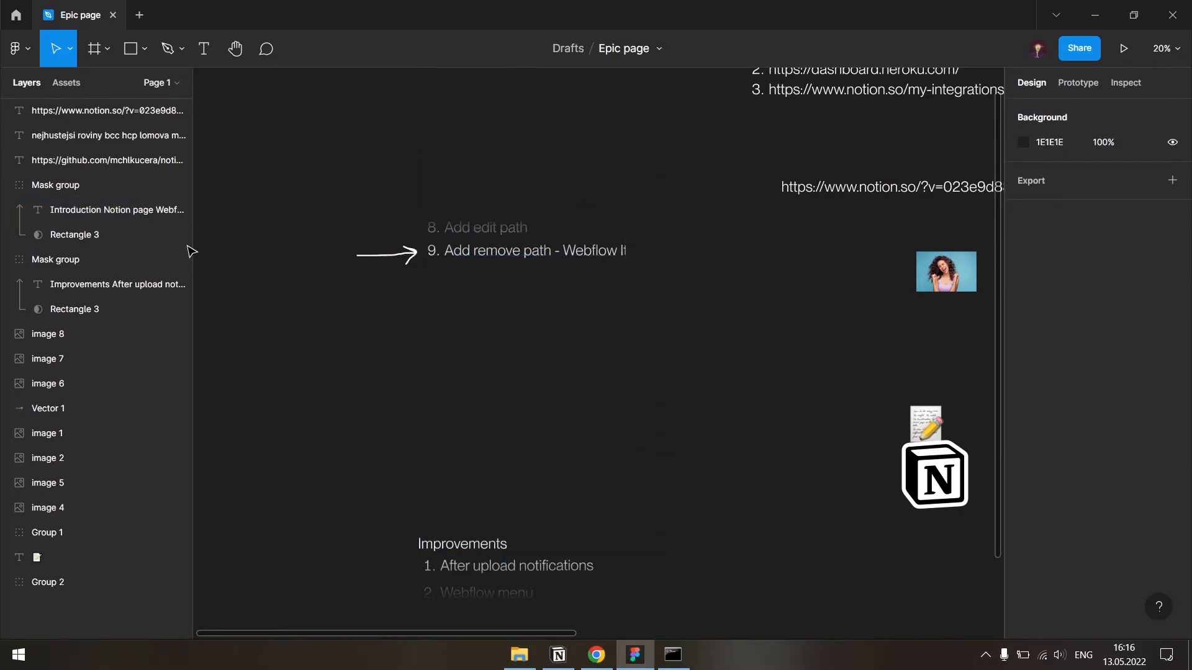
left_click(96, 236)
left_click_drag(628, 263, 685, 267)
left_click(645, 405)
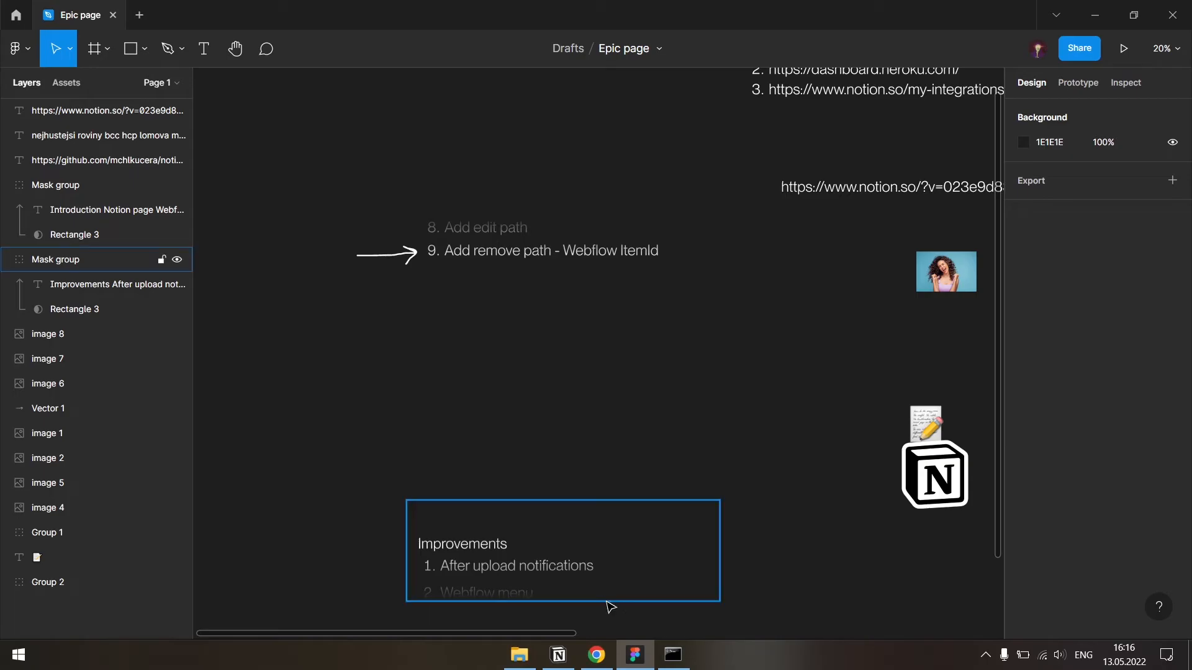
left_click(558, 655)
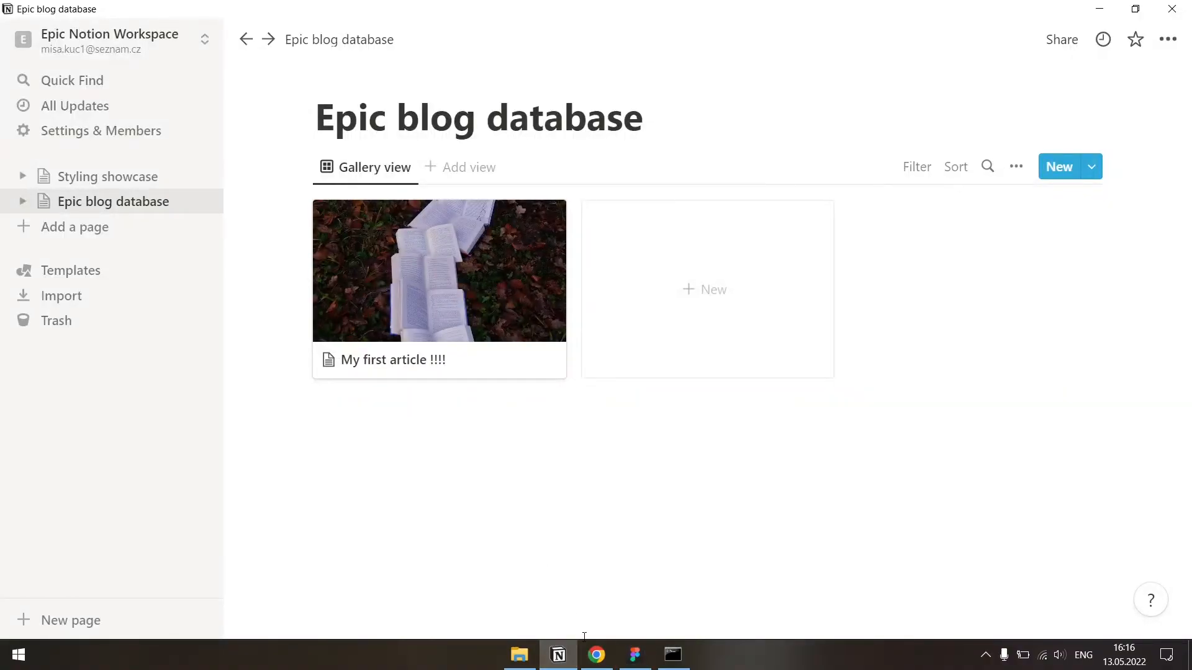
left_click(595, 655)
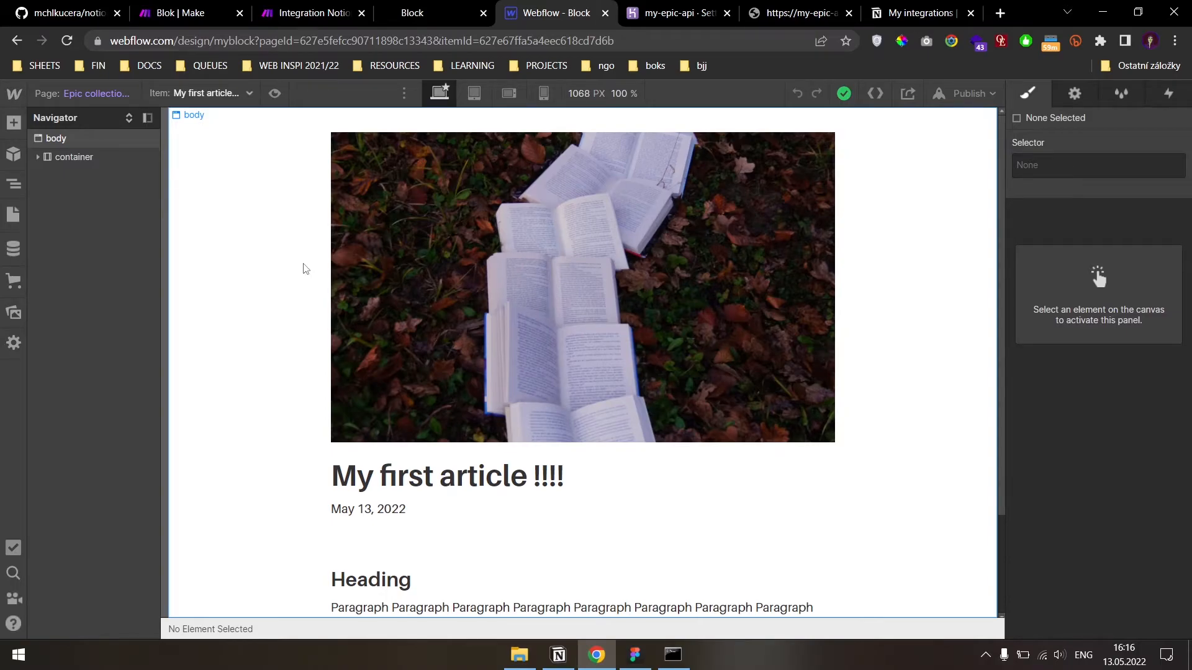
scroll(337, 339, "down", 2)
scroll(406, 372, "up", 2)
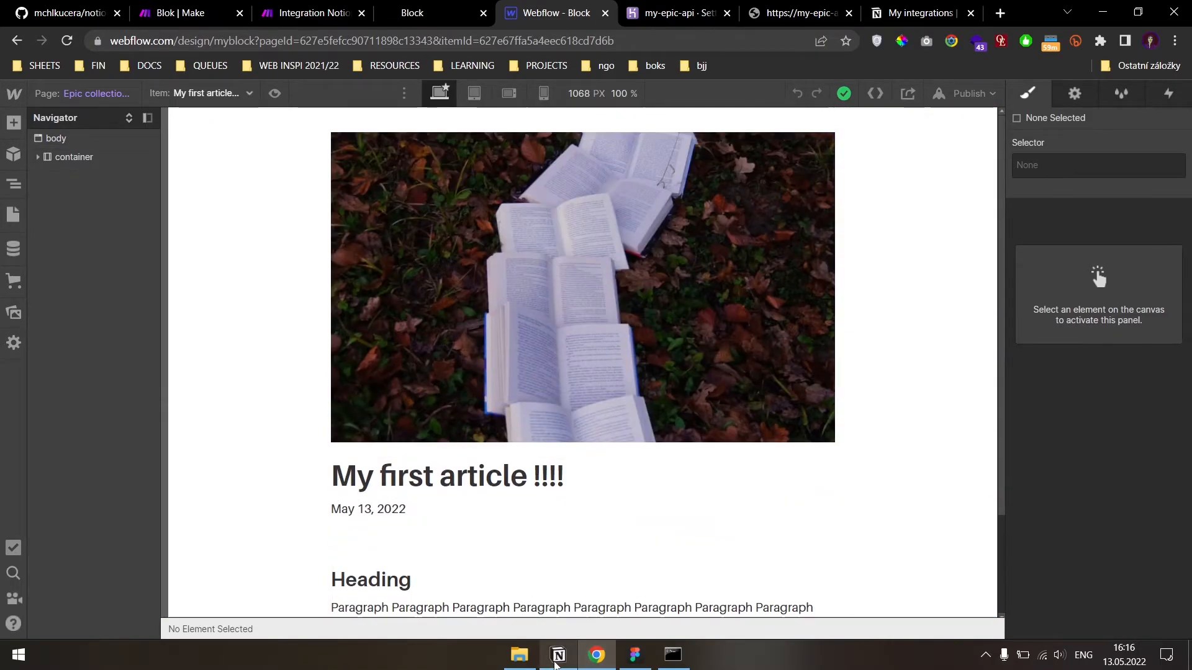
- Open My first article !!!! in Notion and add a new property of type Checkbox
left_click(557, 658)
left_click(473, 362)
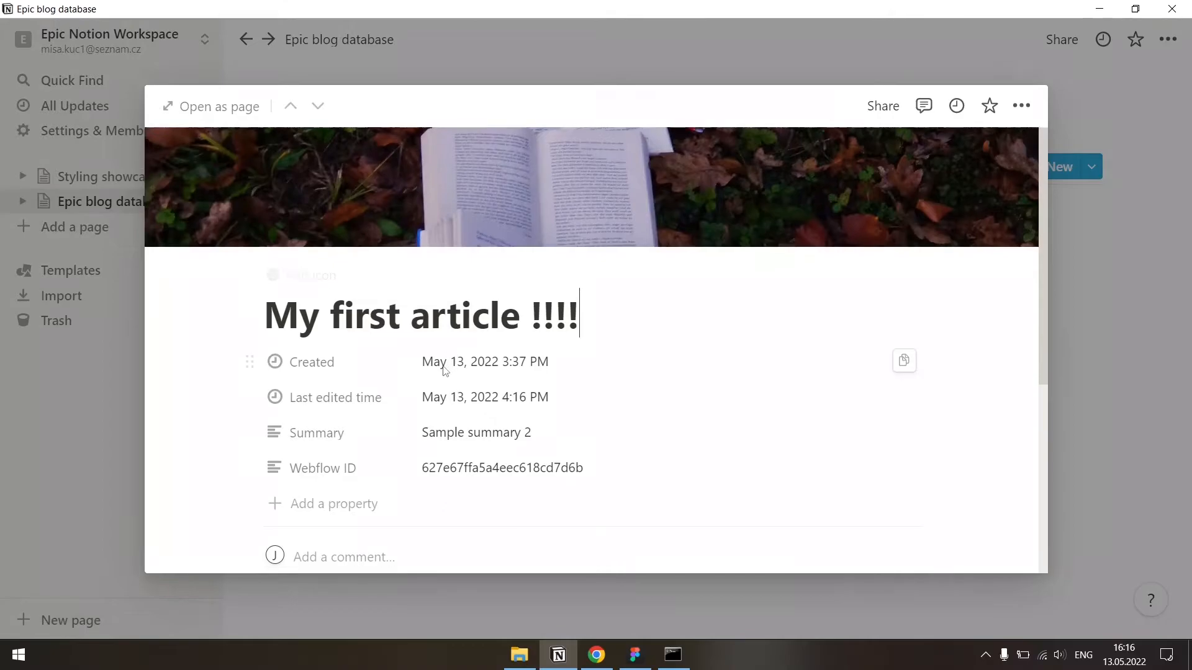
scroll(311, 373, "down", 3)
left_click(318, 358)
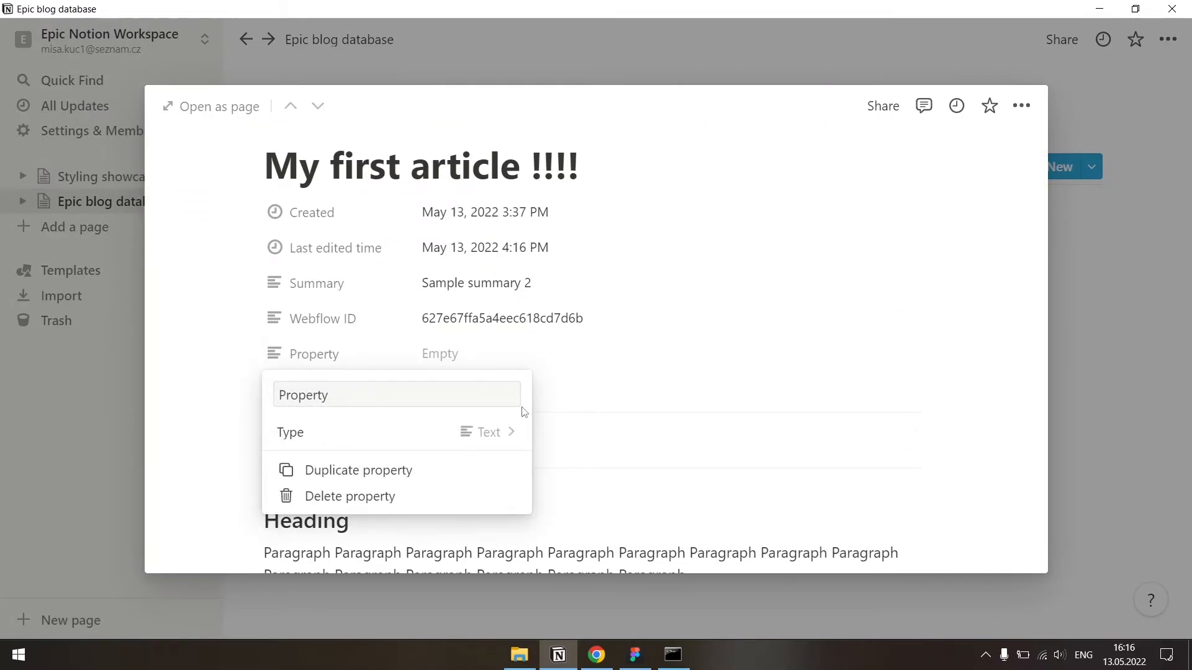
left_click(487, 431)
left_click(403, 462)
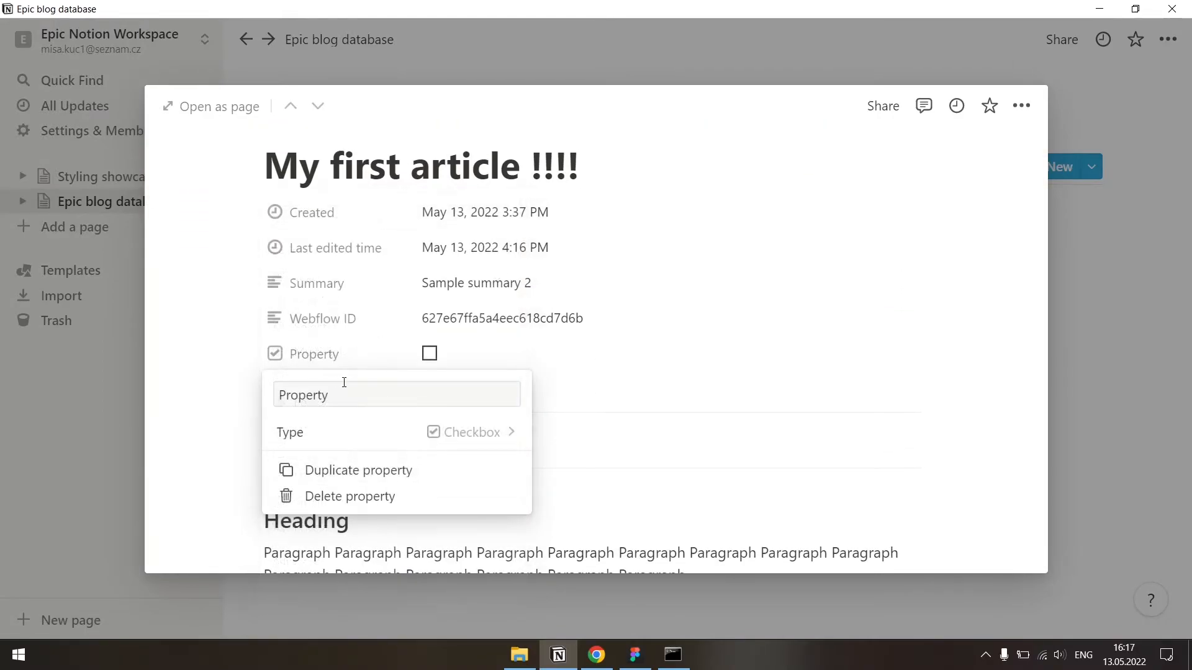
- Name the new checkbox property Publish?
key("ctrl+a")
type("Oubli")
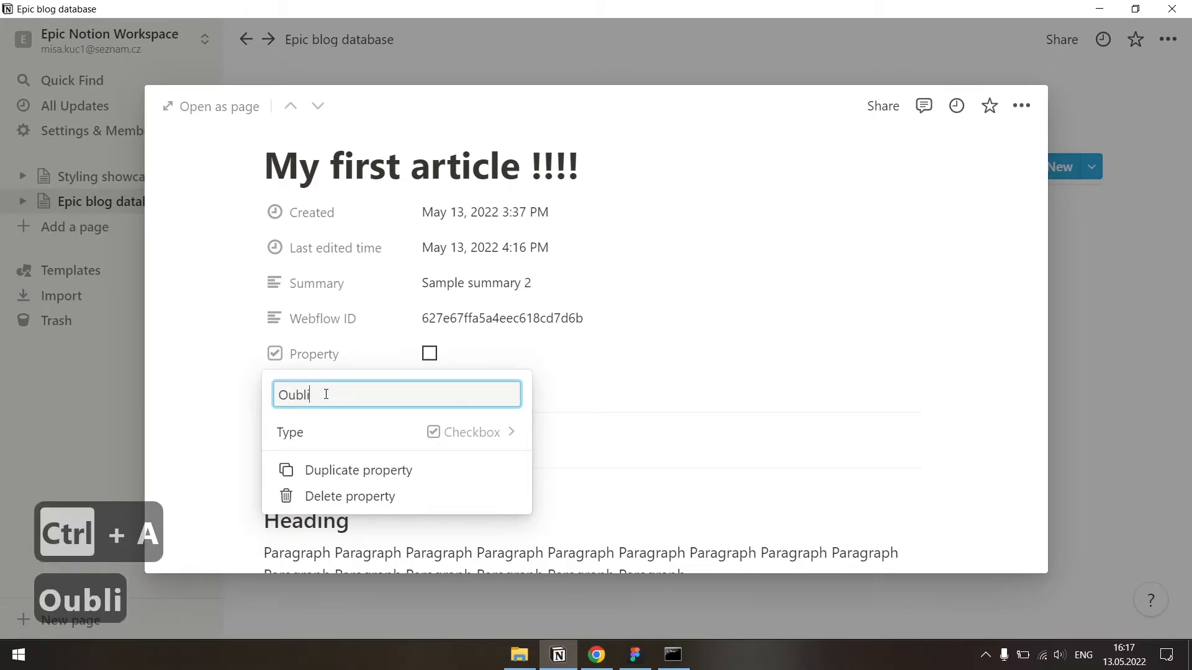
key("ctrl+a")
type("Publish")
key("BackSpace")
type("?")
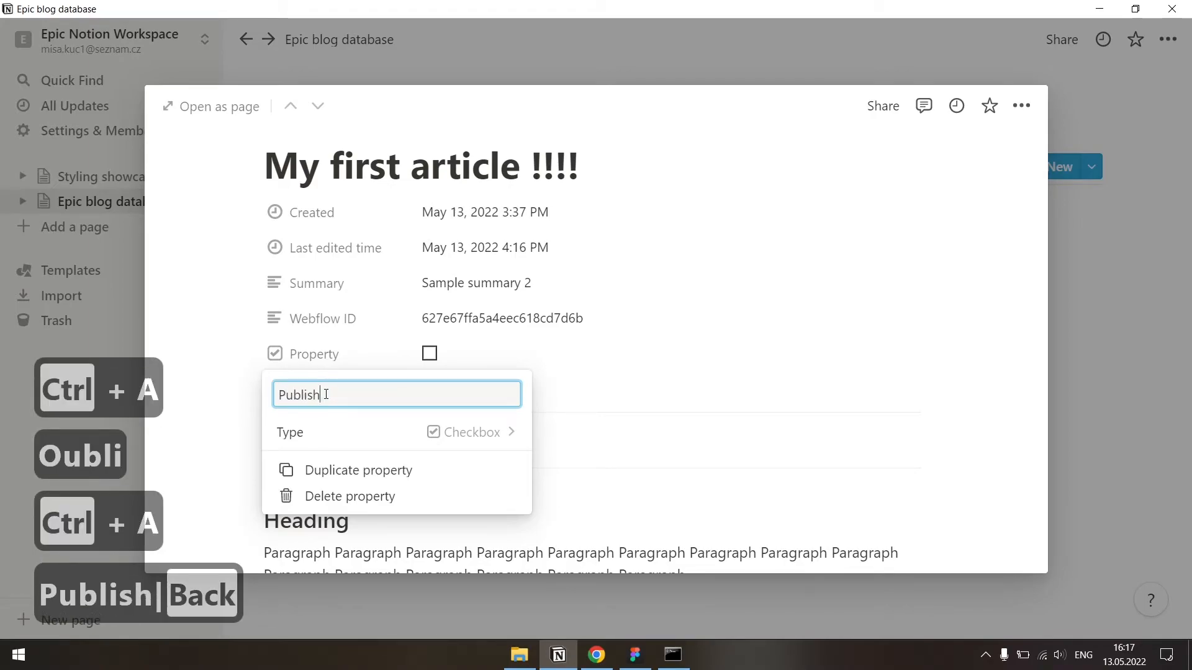
key("Return")
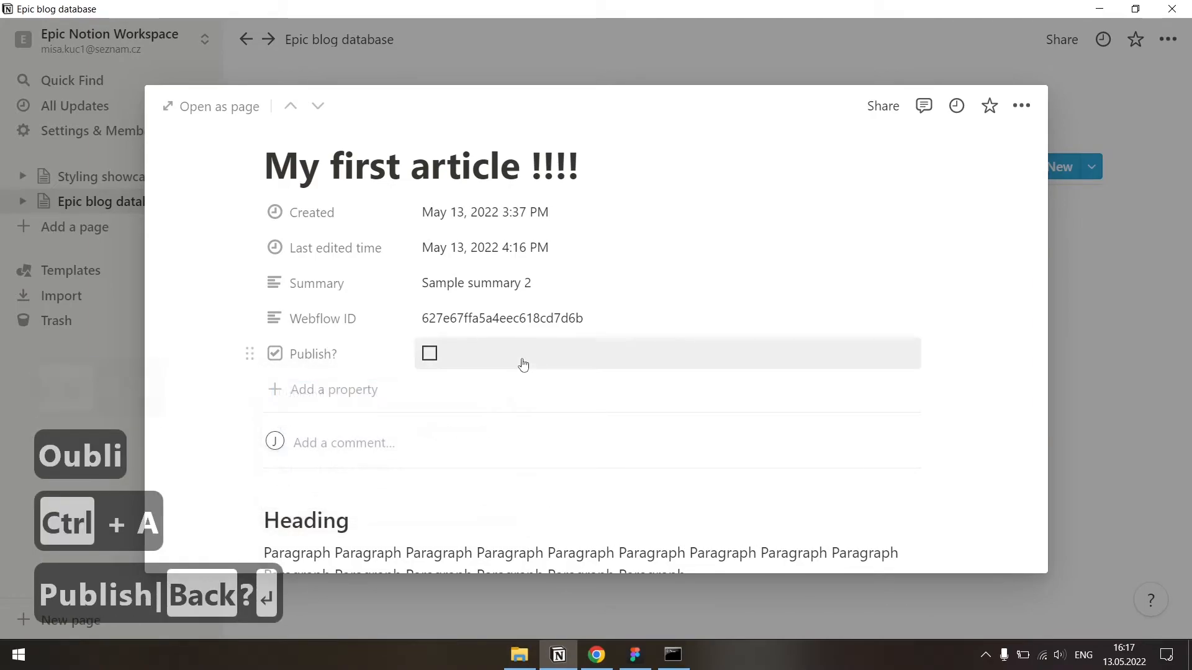
- Try ticking and clearing the article's Publish? checkbox several times
left_click(433, 360)
left_click(433, 360)
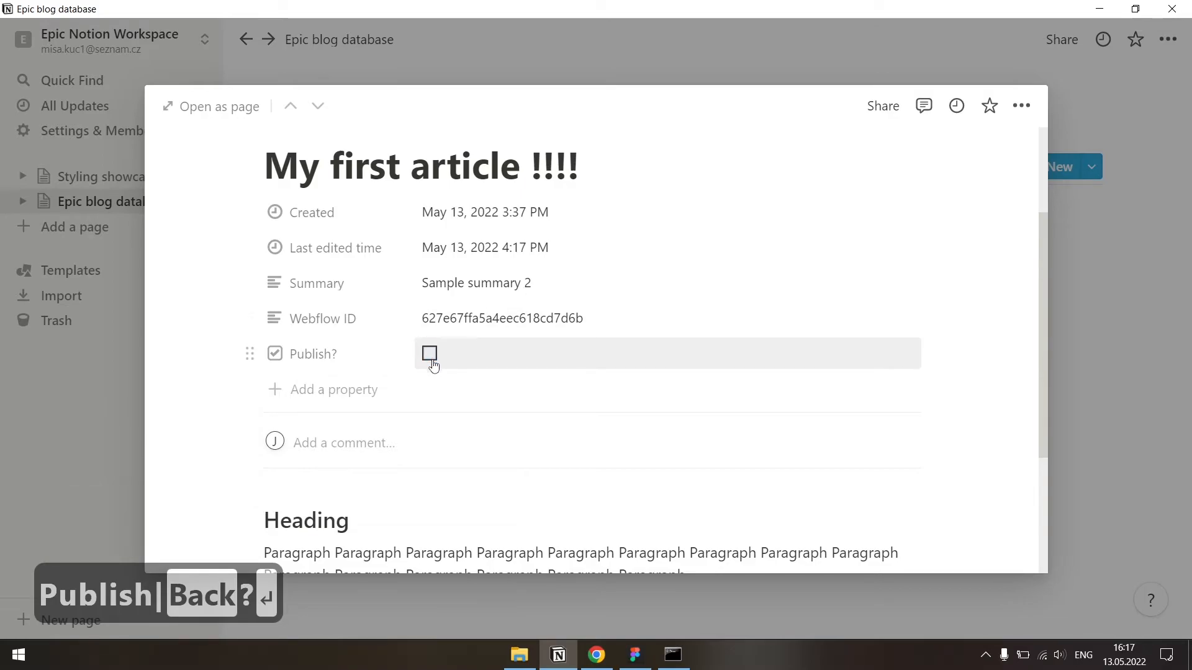
left_click(430, 354)
left_click(429, 354)
scroll(447, 366, "down", 3)
scroll(459, 371, "up", 4)
left_click(436, 380)
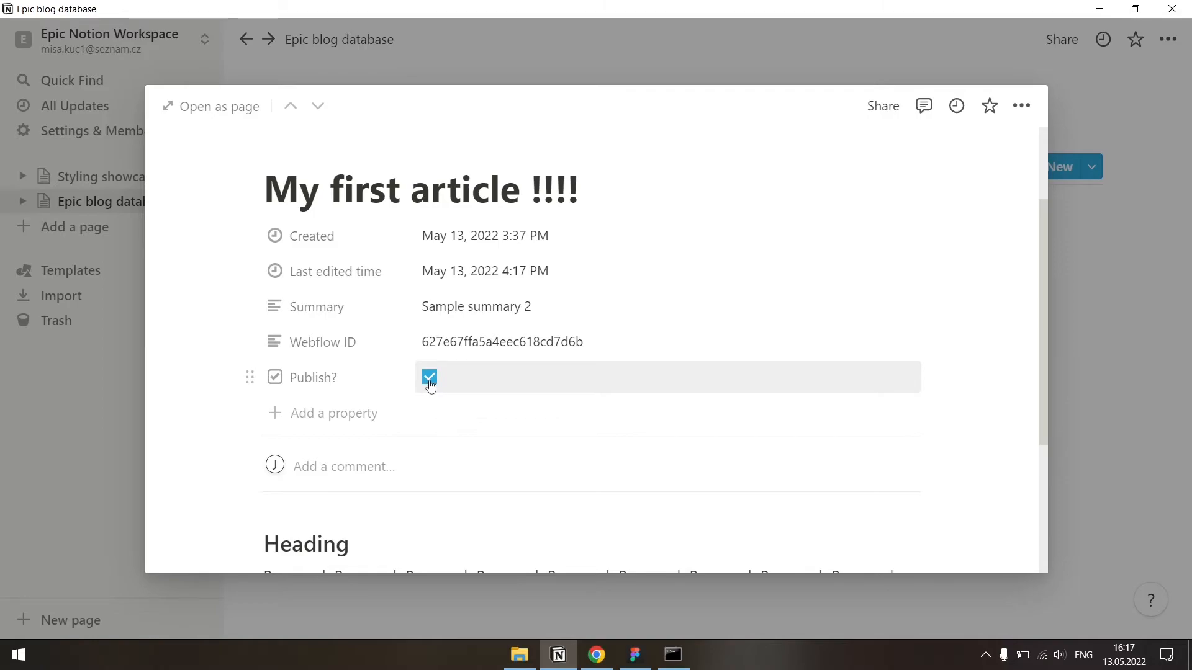
left_click(430, 377)
- Switch to the Make scenario, add a third route to the Router and label its filter REMOVE
left_click(596, 655)
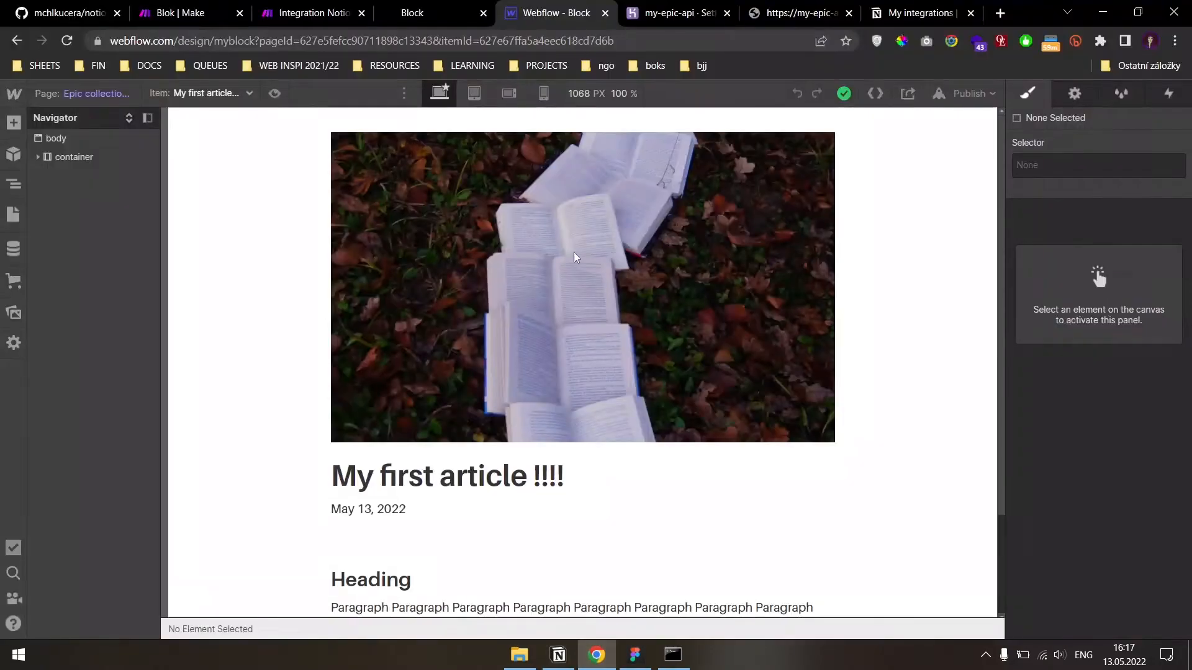
left_click(311, 24)
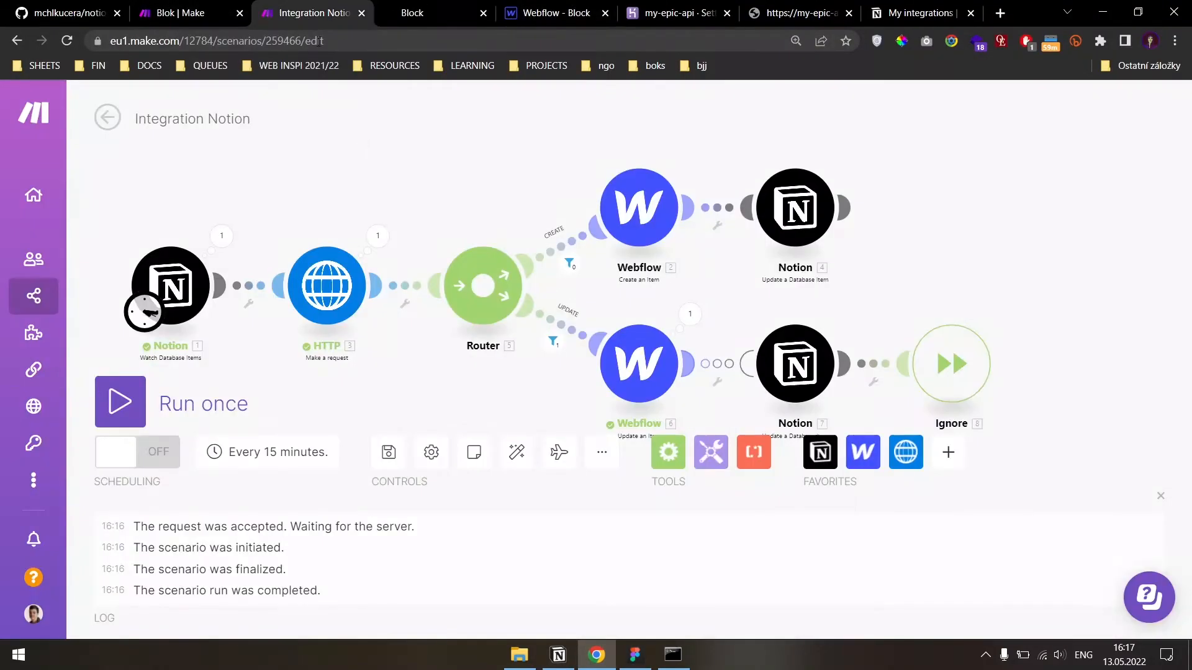
scroll(478, 354, "down", 2)
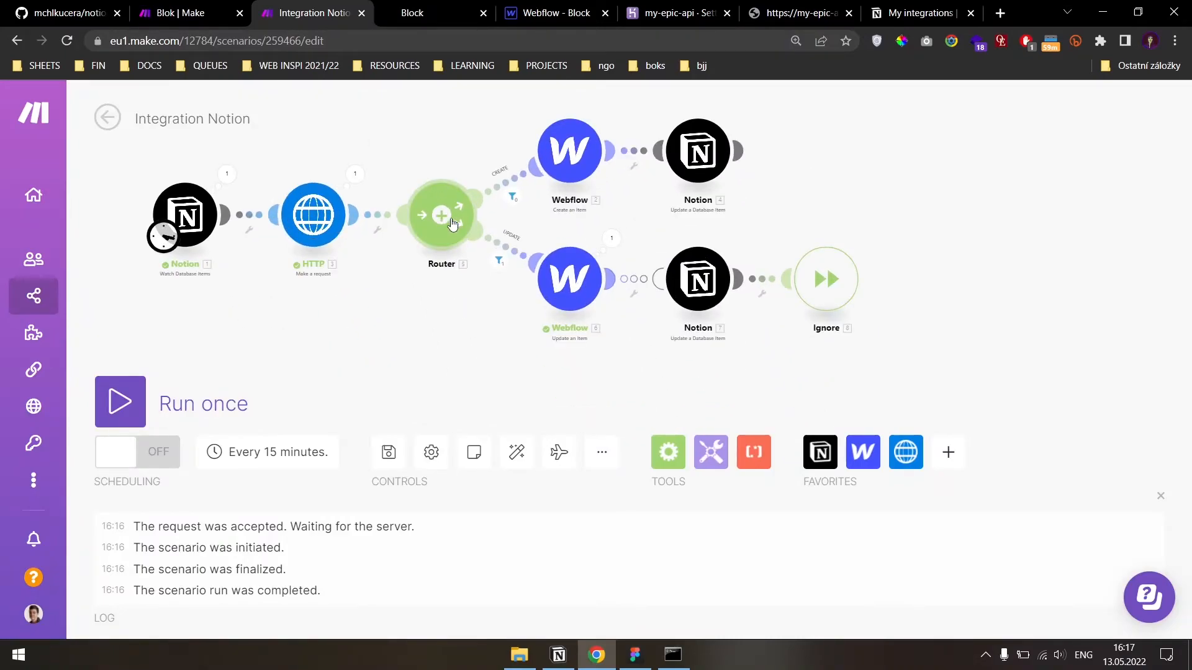
left_click(456, 187)
left_click(525, 300)
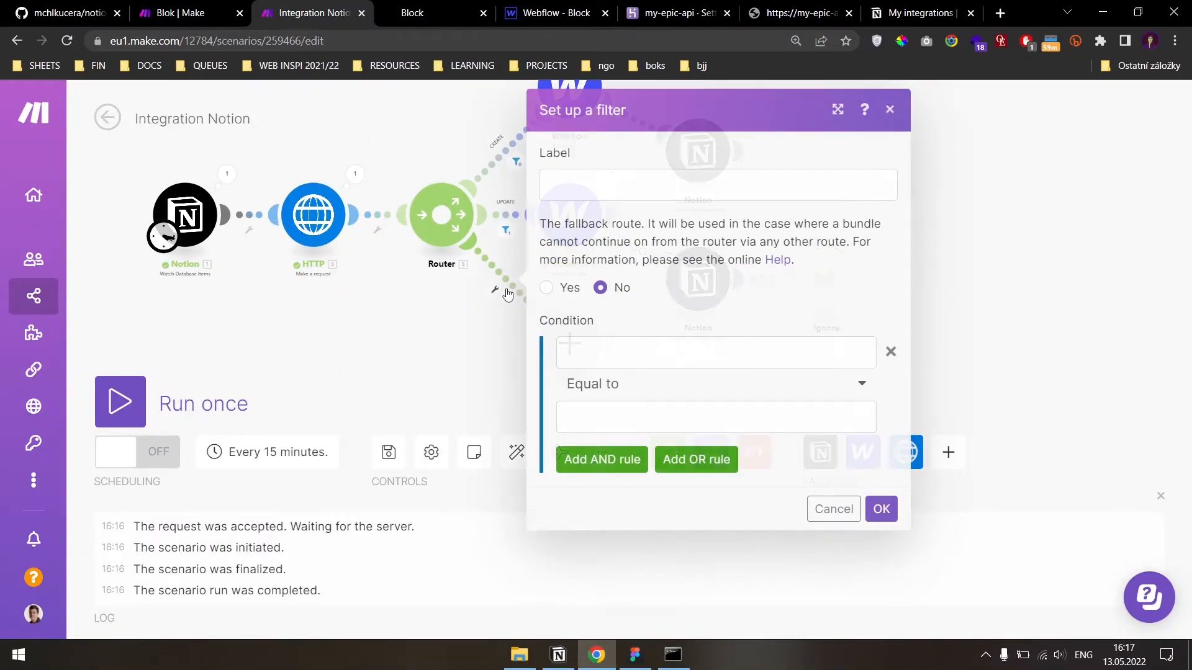
left_click(592, 191)
key("Caps_Lock")
type("REMOVE")
key("Caps_Lock")
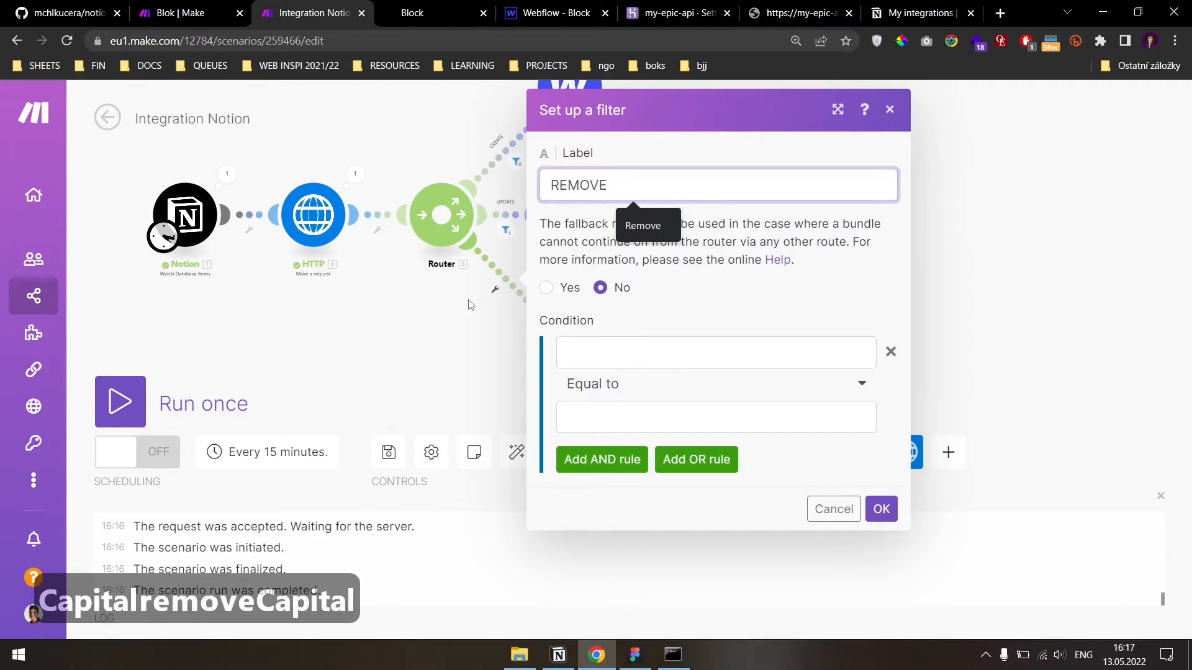
- Browse the Notion property values for the filter condition and save the REMOVE filter with an empty condition
left_click(602, 341)
scroll(912, 393, "down", 5)
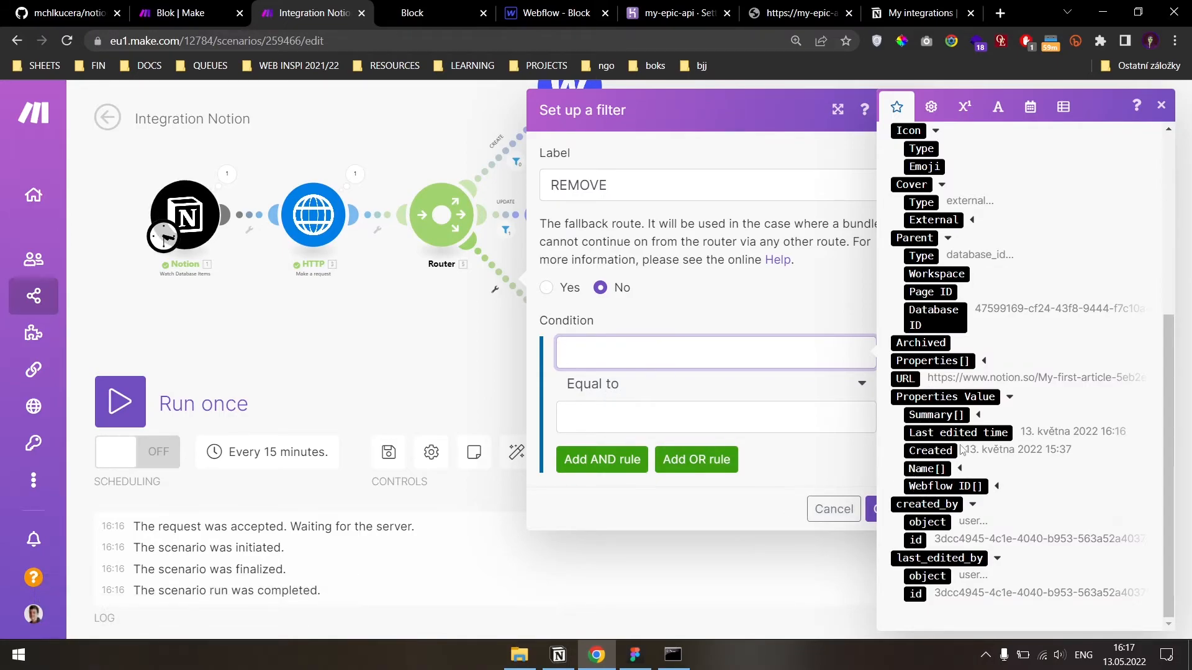
left_click(810, 470)
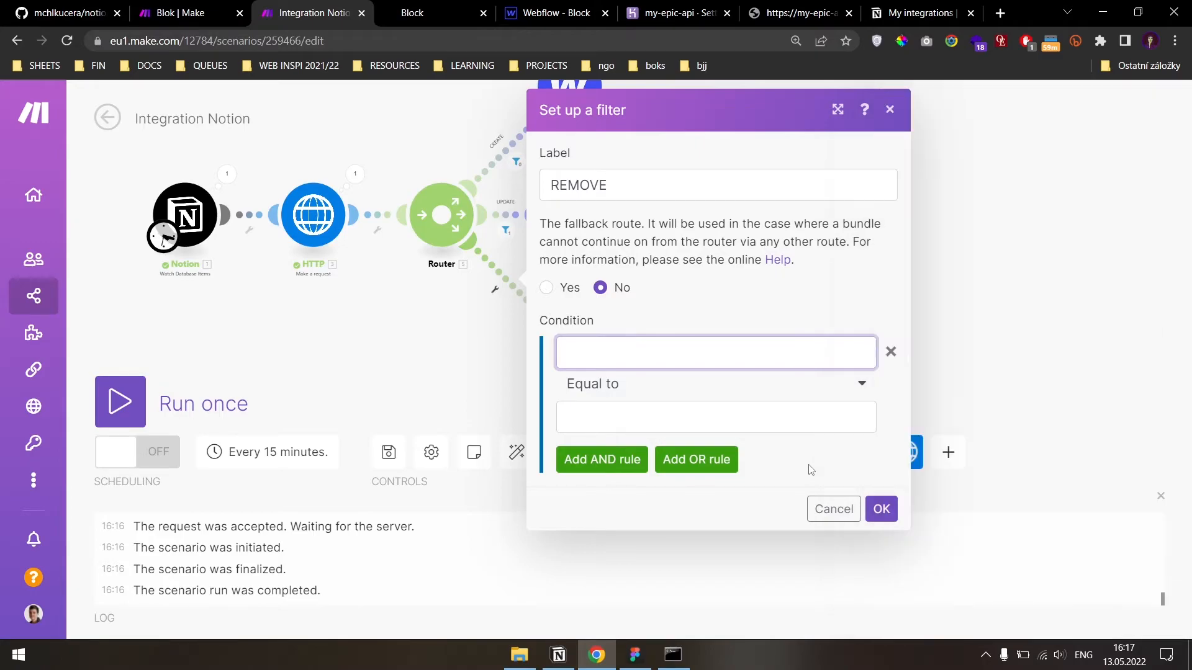
left_click(812, 376)
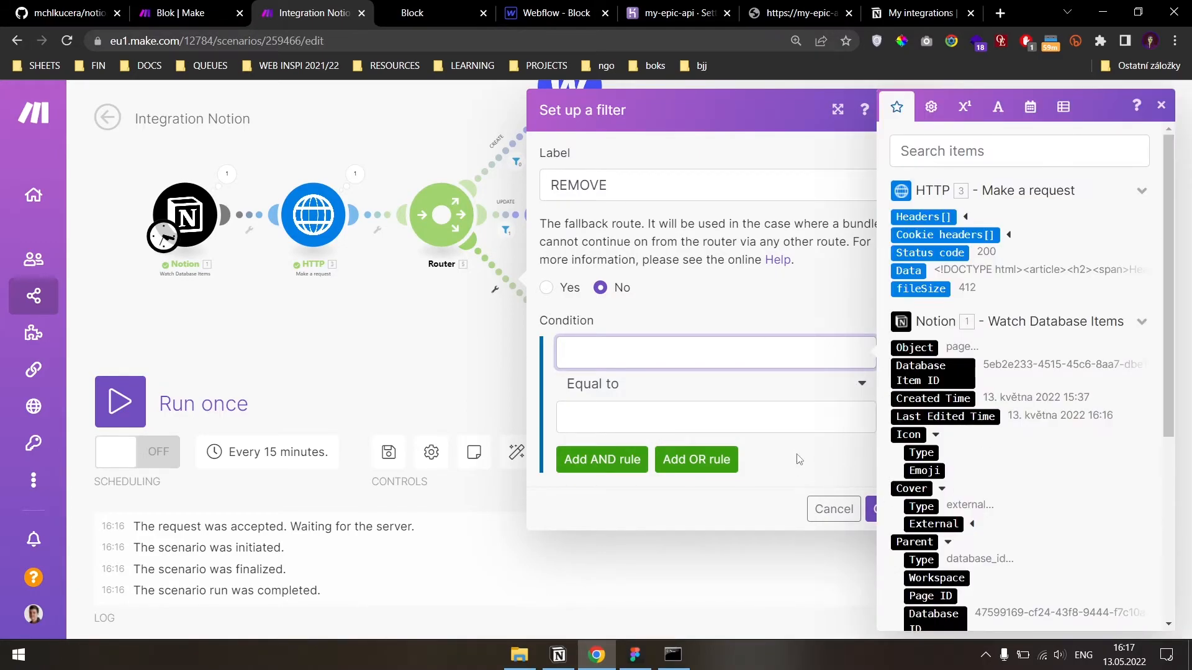
left_click(799, 461)
left_click(882, 507)
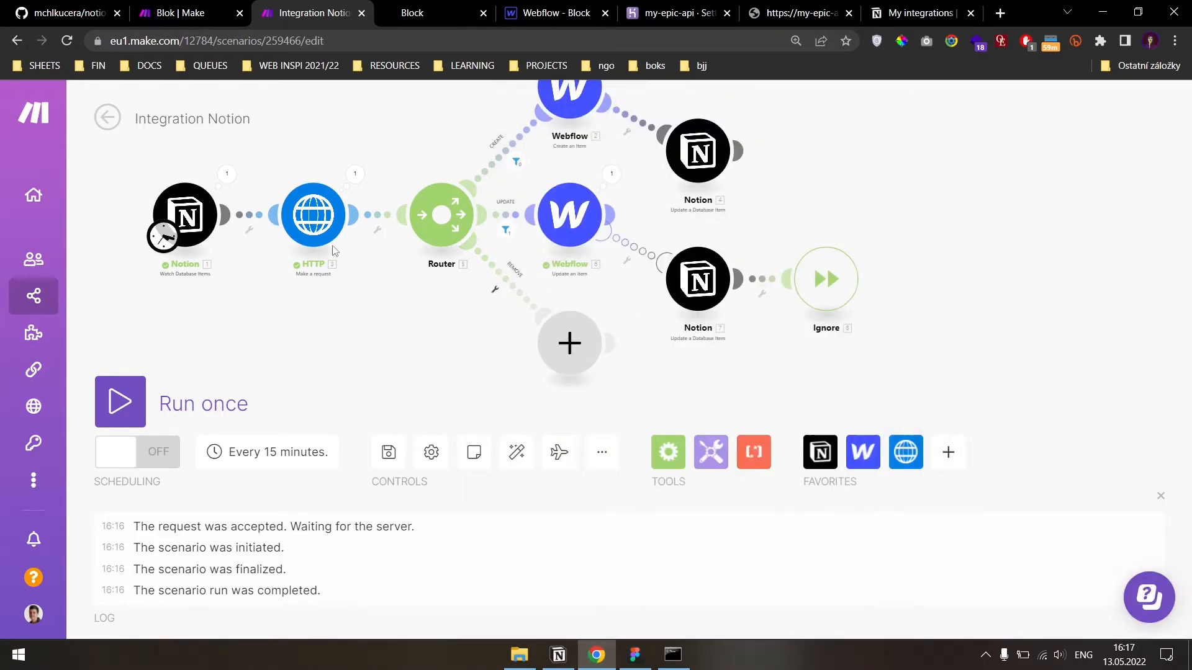
- Run only the Notion Watch Database Items module and inspect its output bundle
right_click(181, 211)
left_click(200, 244)
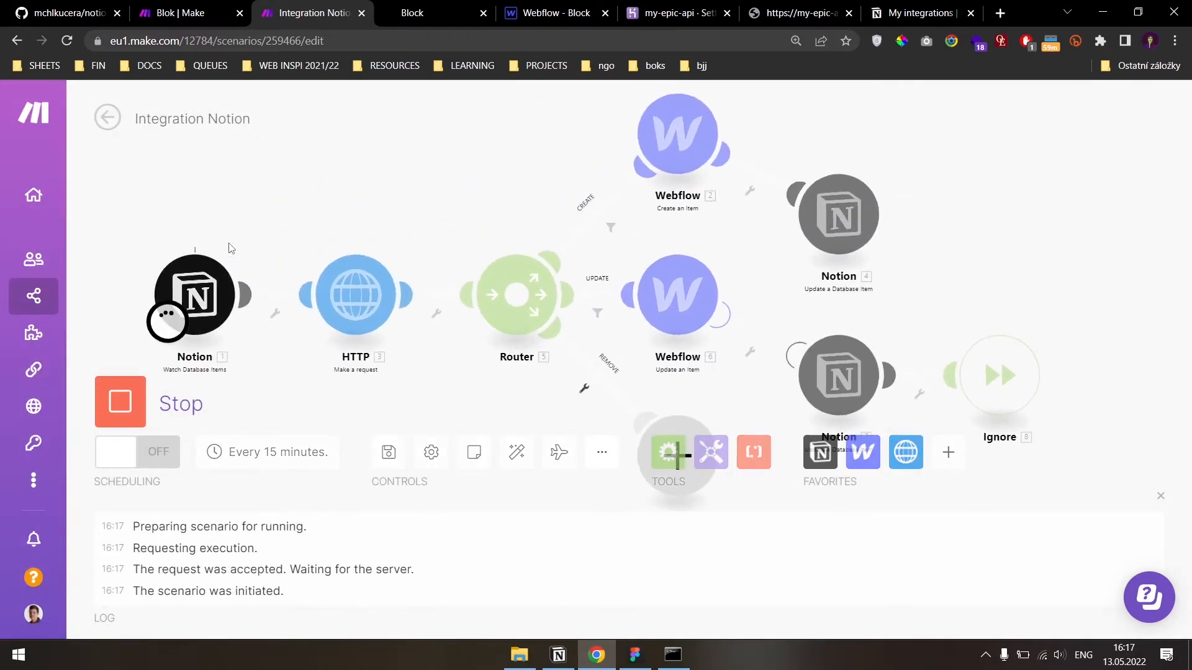
left_click(262, 273)
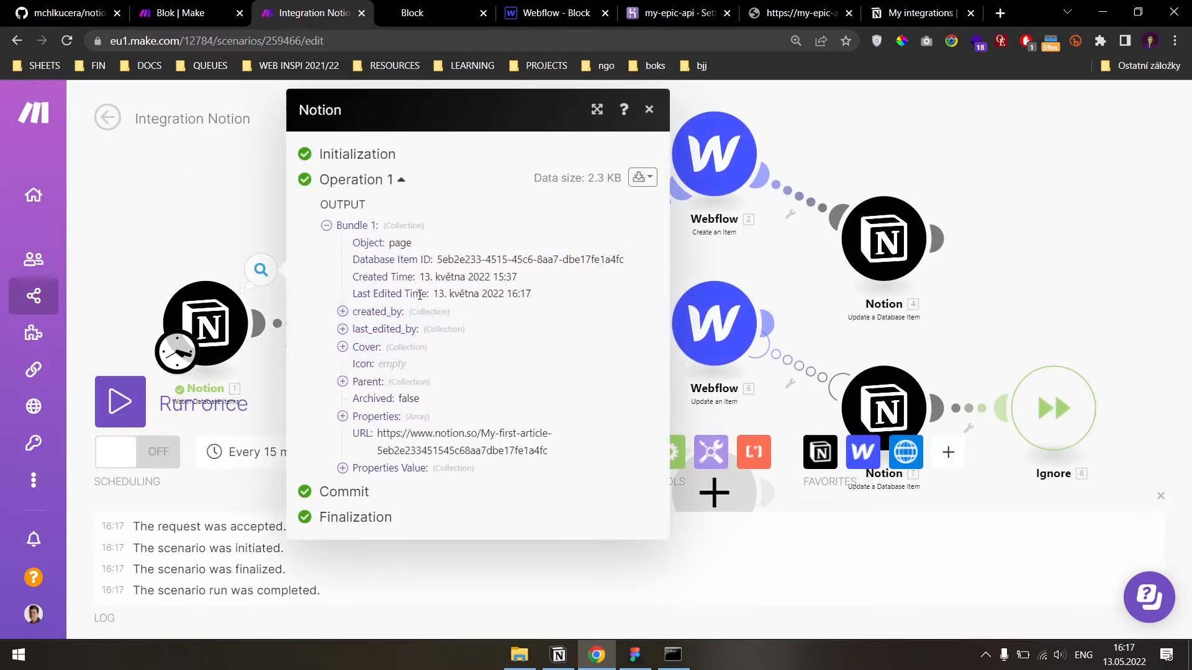
left_click(238, 253)
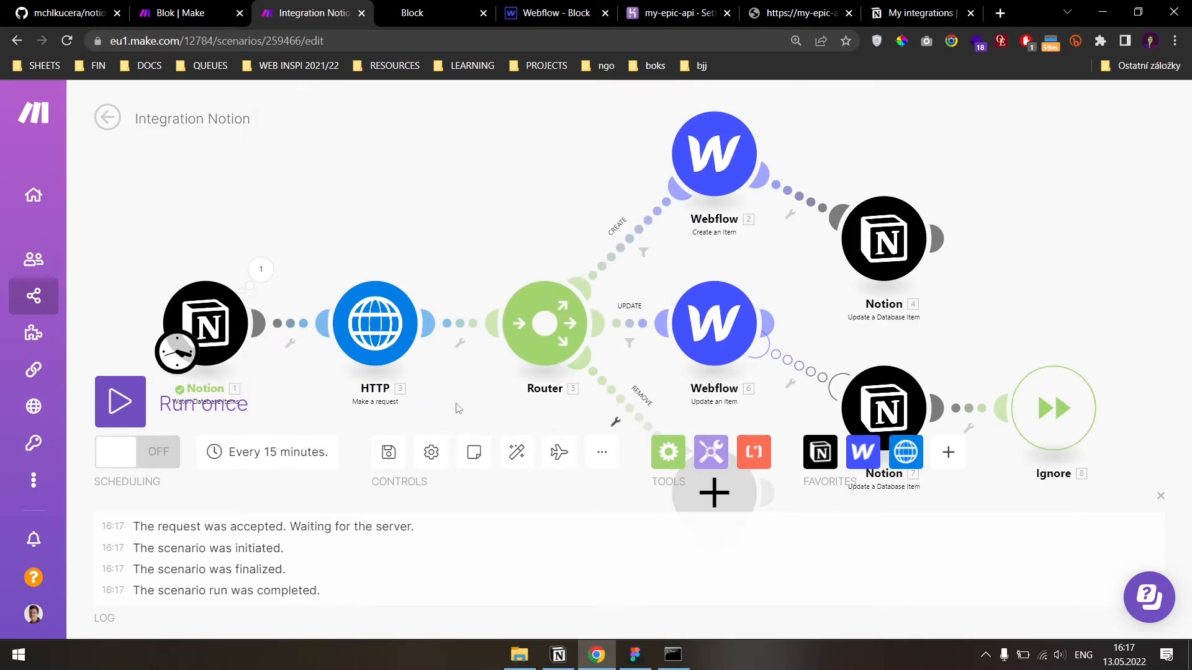
- Set the REMOVE filter's condition to the Notion Publish? property equal to false and save it
left_click(628, 407)
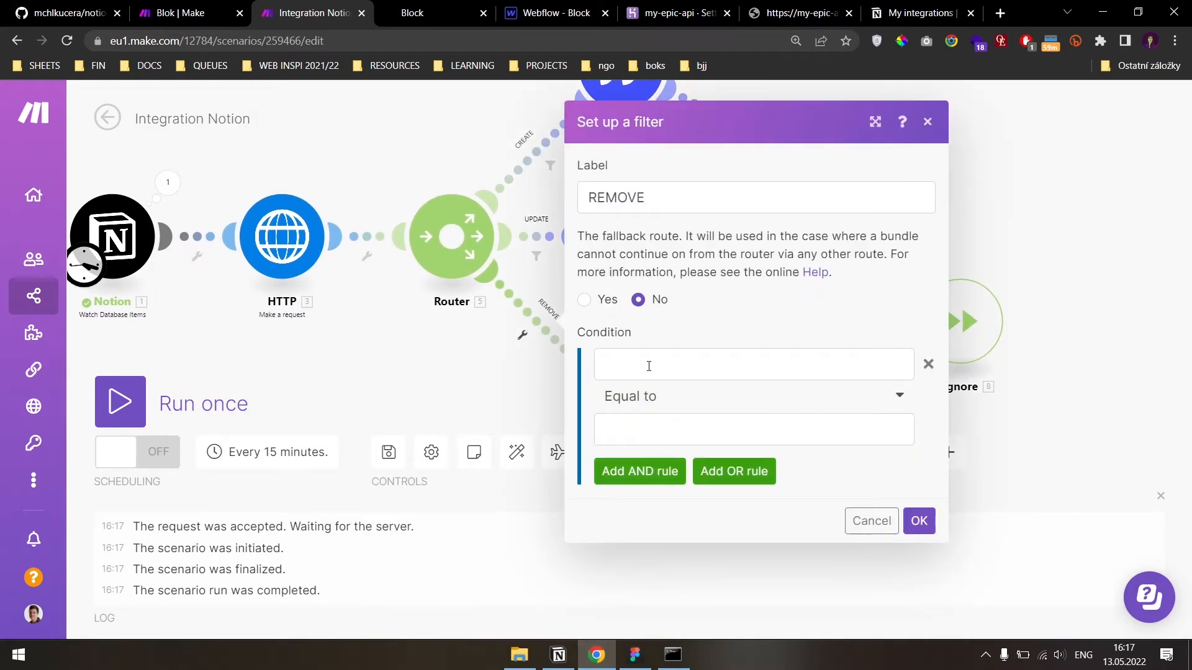
left_click(650, 370)
scroll(419, 473, "down", 10)
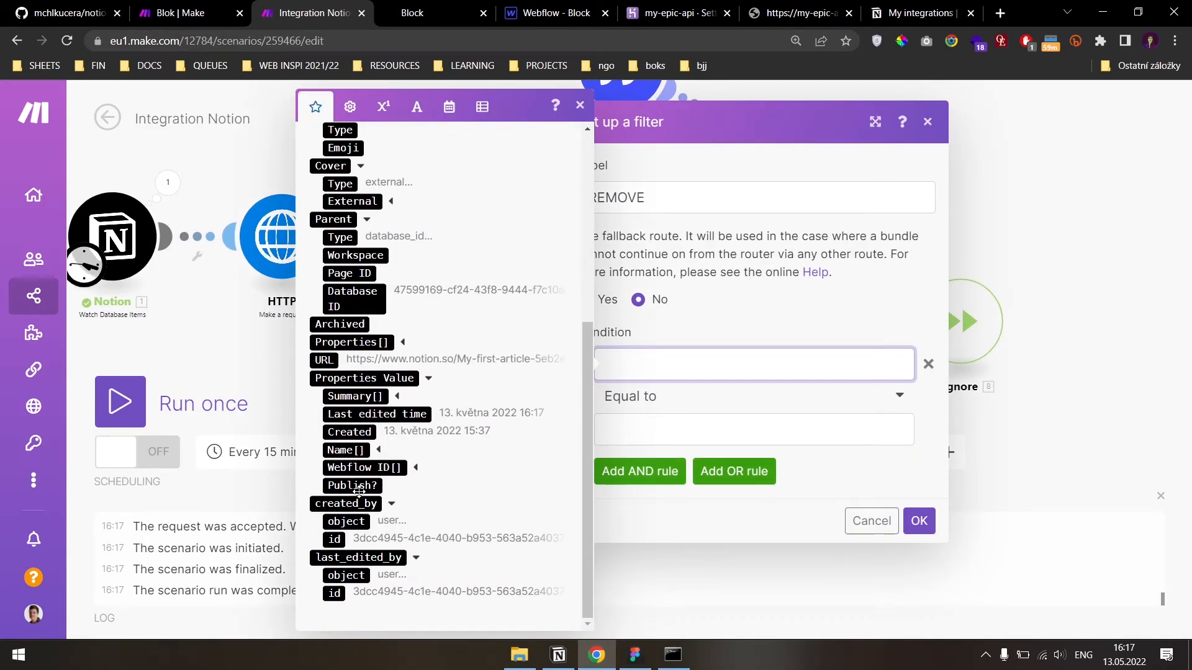
left_click(359, 487)
left_click(640, 439)
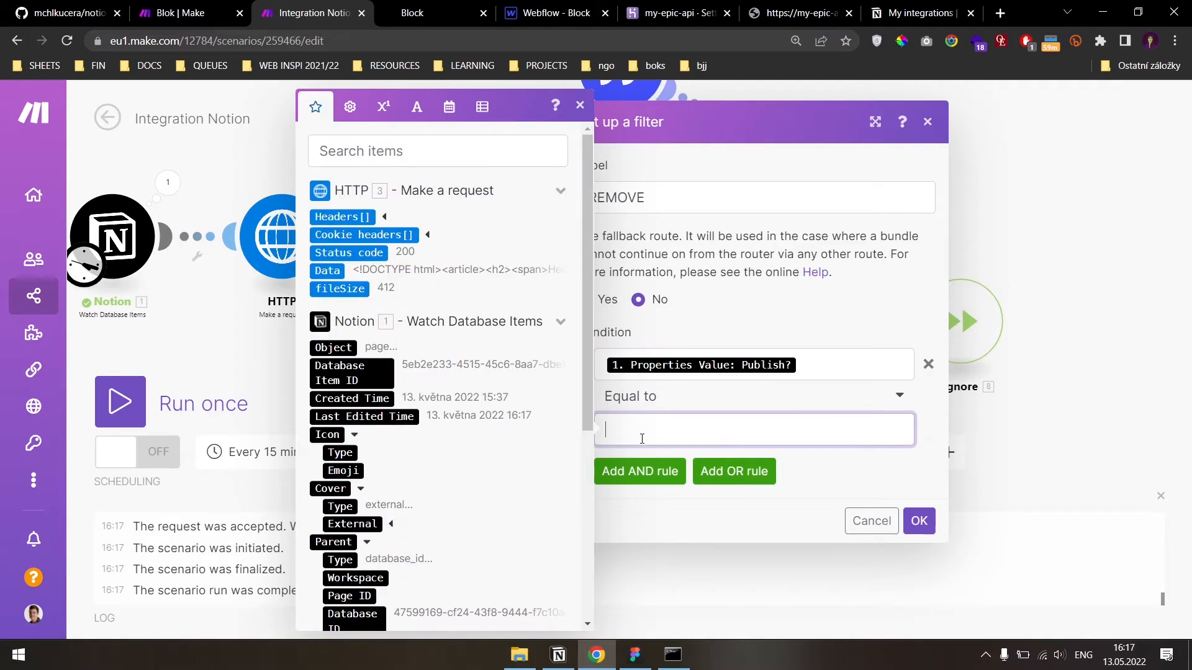
type("true")
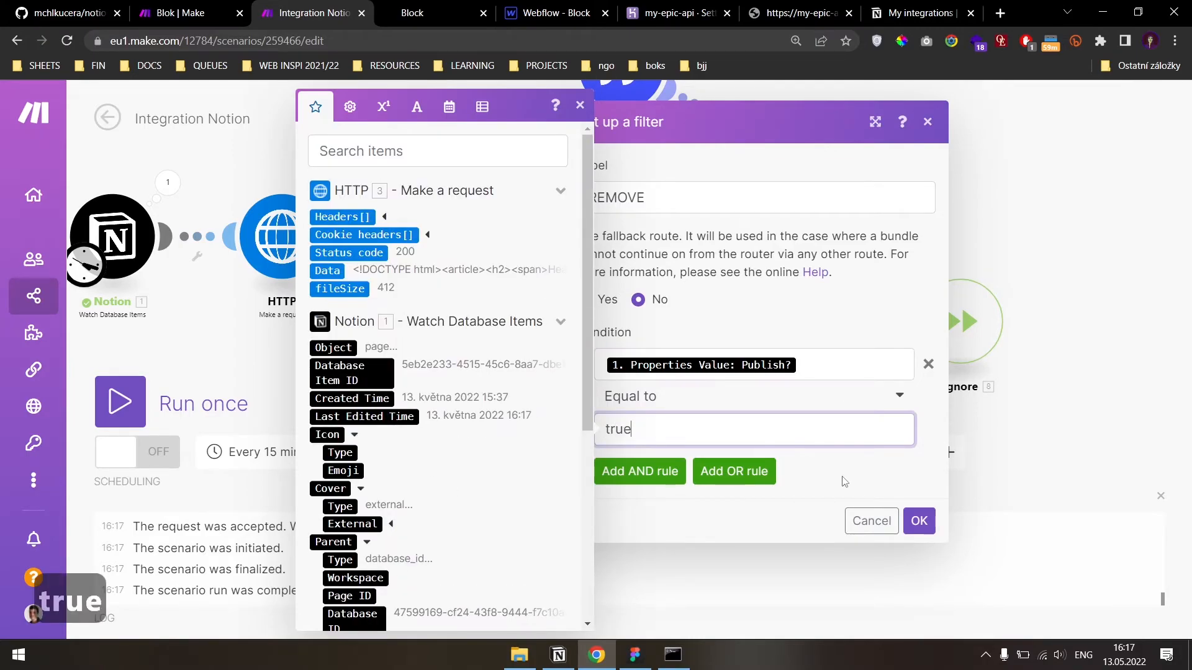
key("ctrl+a")
type("false")
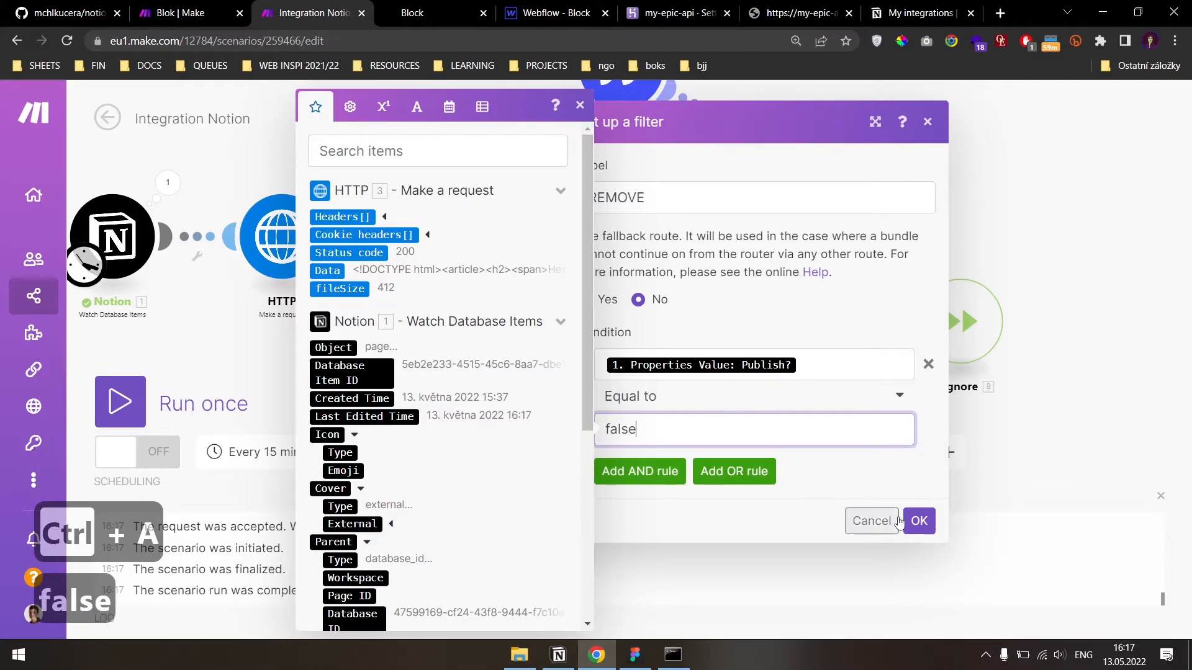
left_click(919, 520)
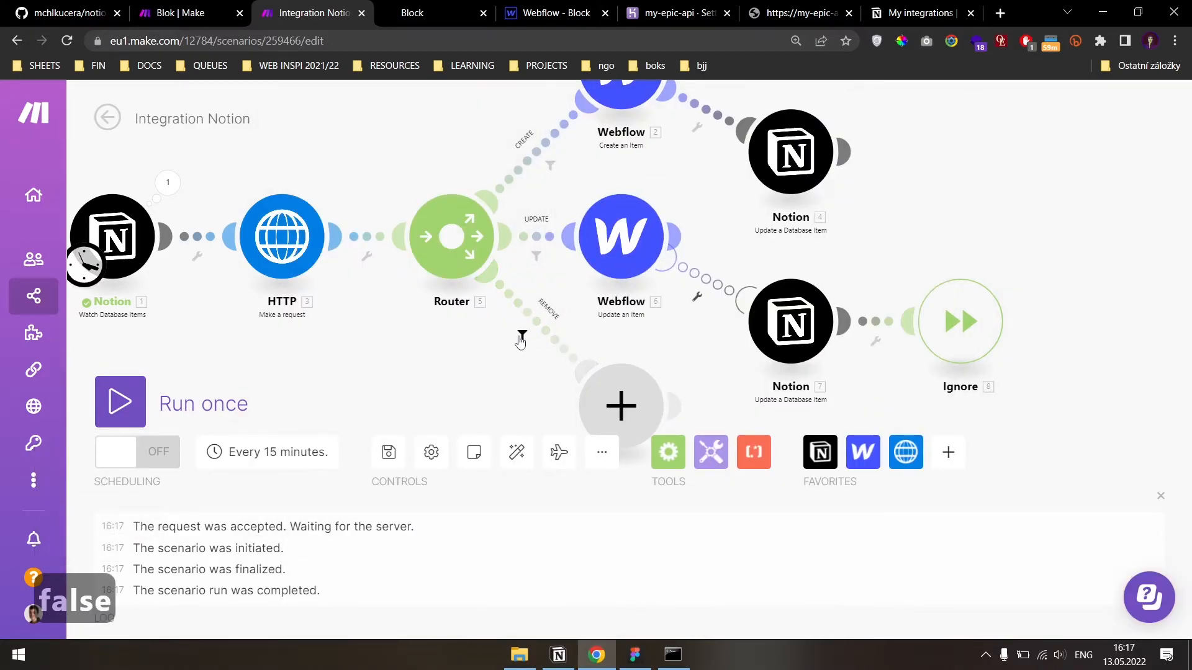
- Add an AND rule to the UPDATE filter requiring the Notion Publish? property to equal true, and save it
left_click(537, 242)
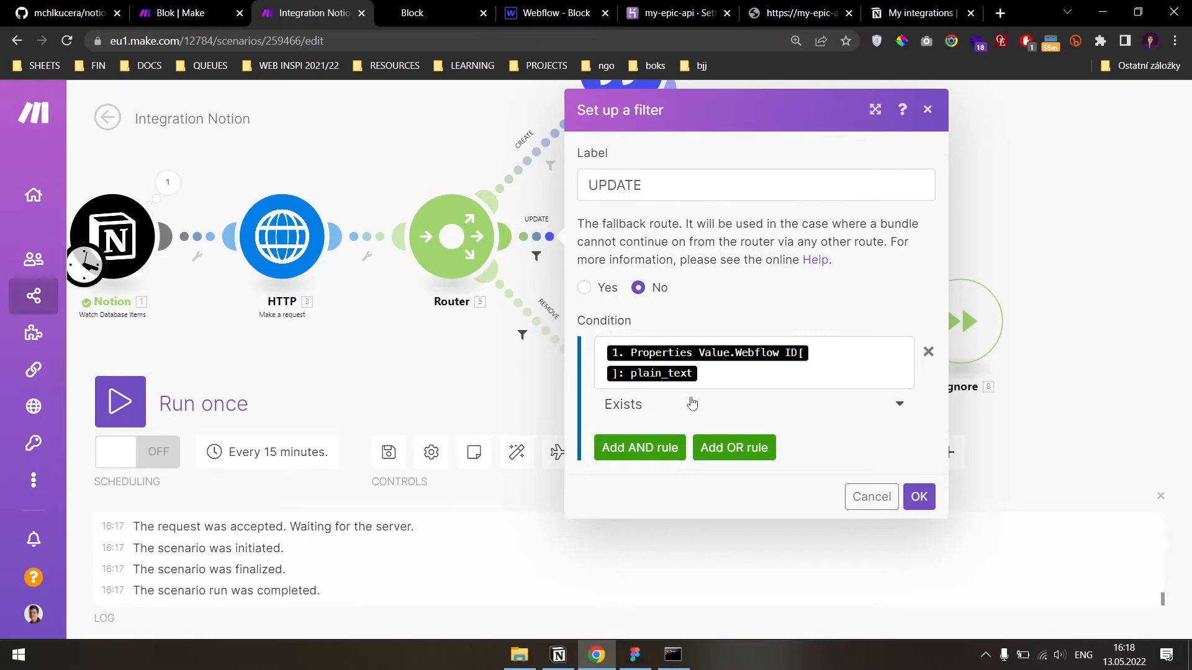
left_click(659, 450)
left_click(641, 477)
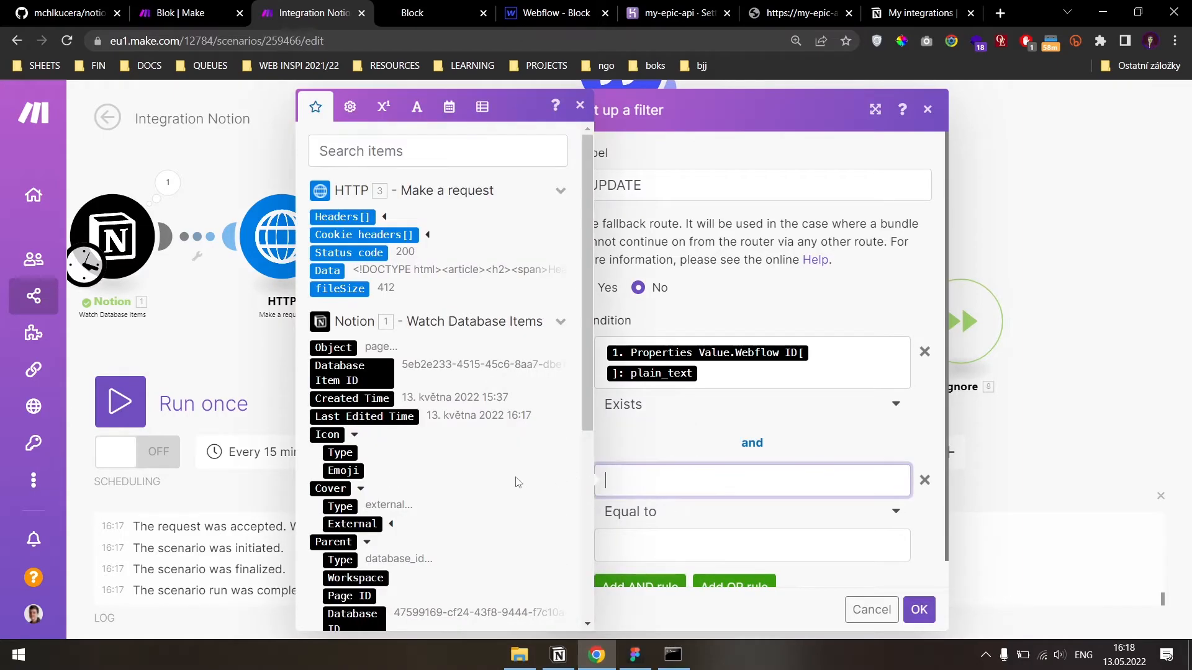
scroll(482, 487, "down", 10)
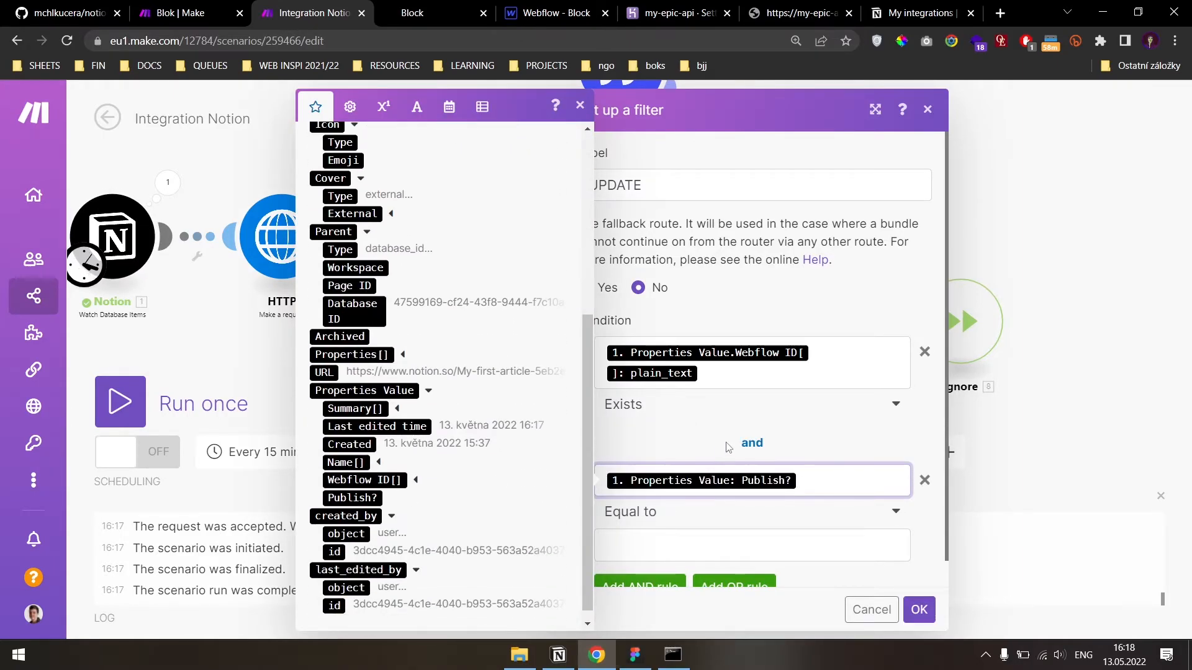
left_click(671, 535)
type("true")
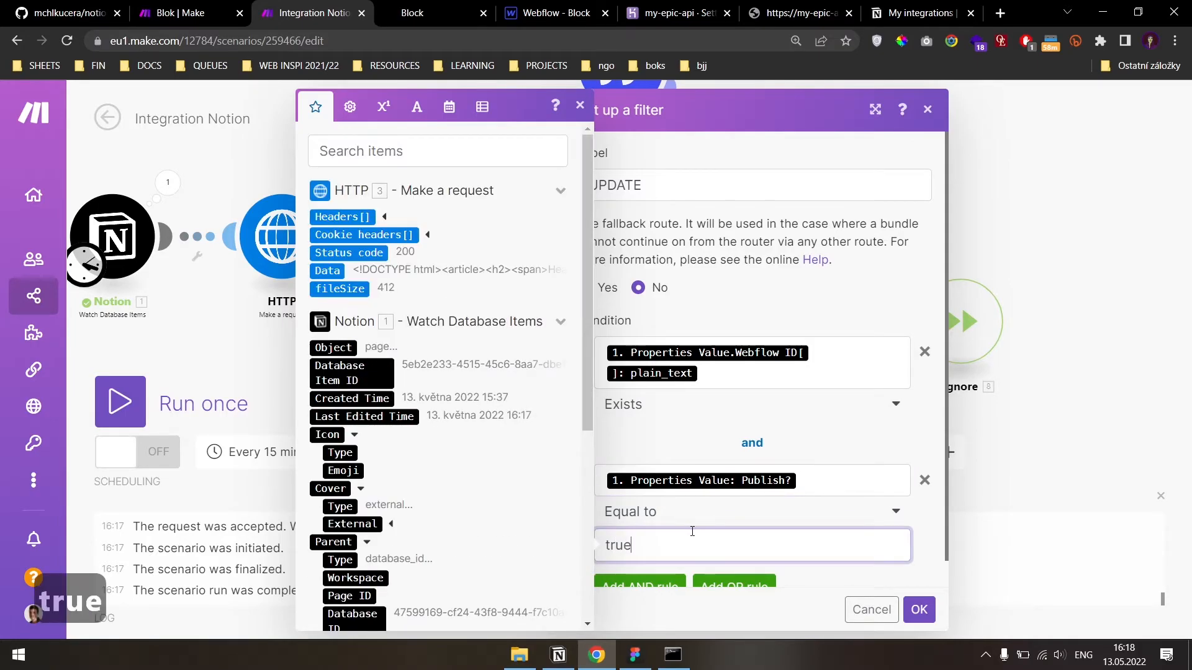
scroll(693, 532, "down", 1)
left_click(918, 610)
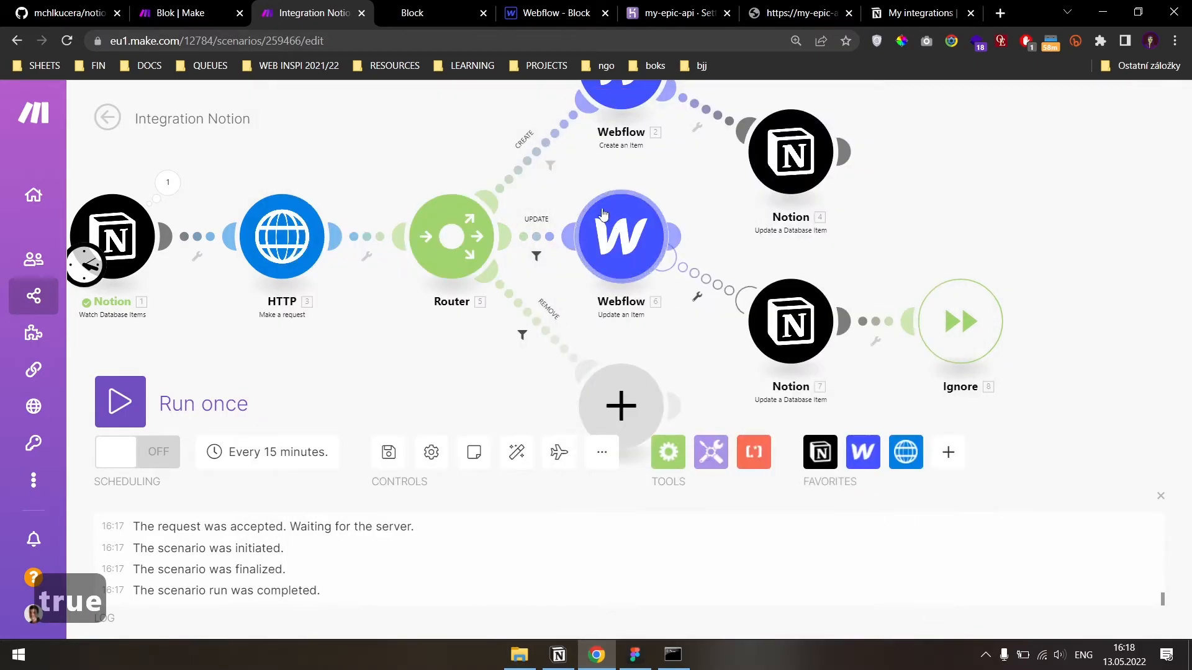
- Add an AND rule to the CREATE filter requiring Publish? to equal true, and save the filter
left_click(557, 132)
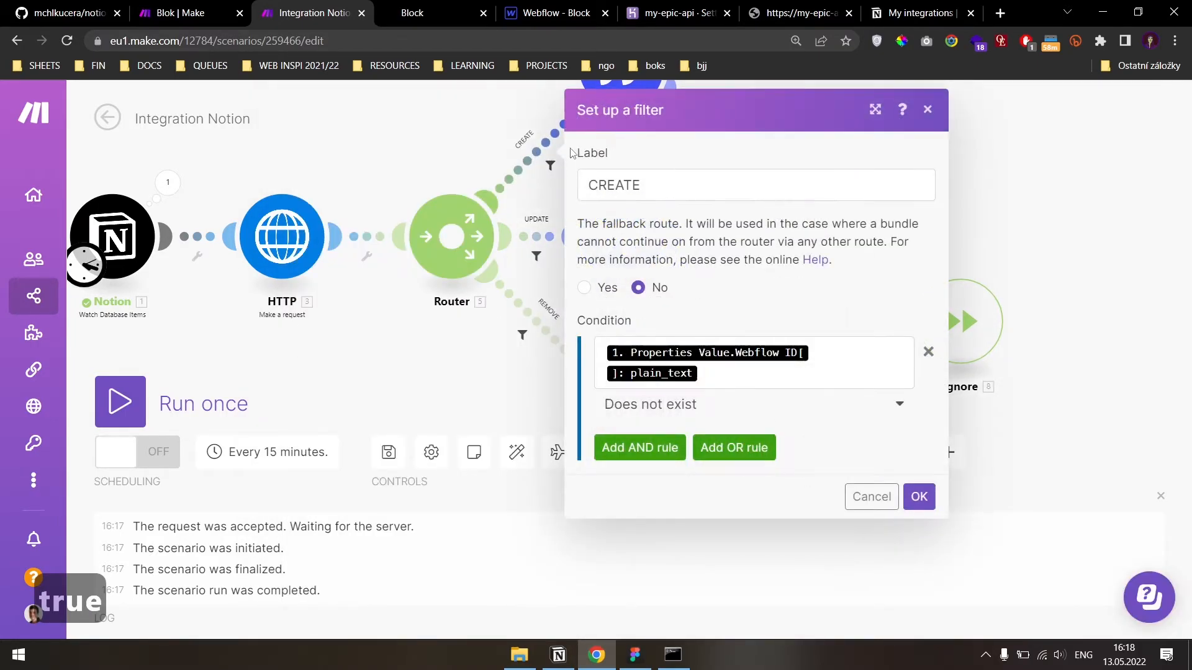
left_click(651, 447)
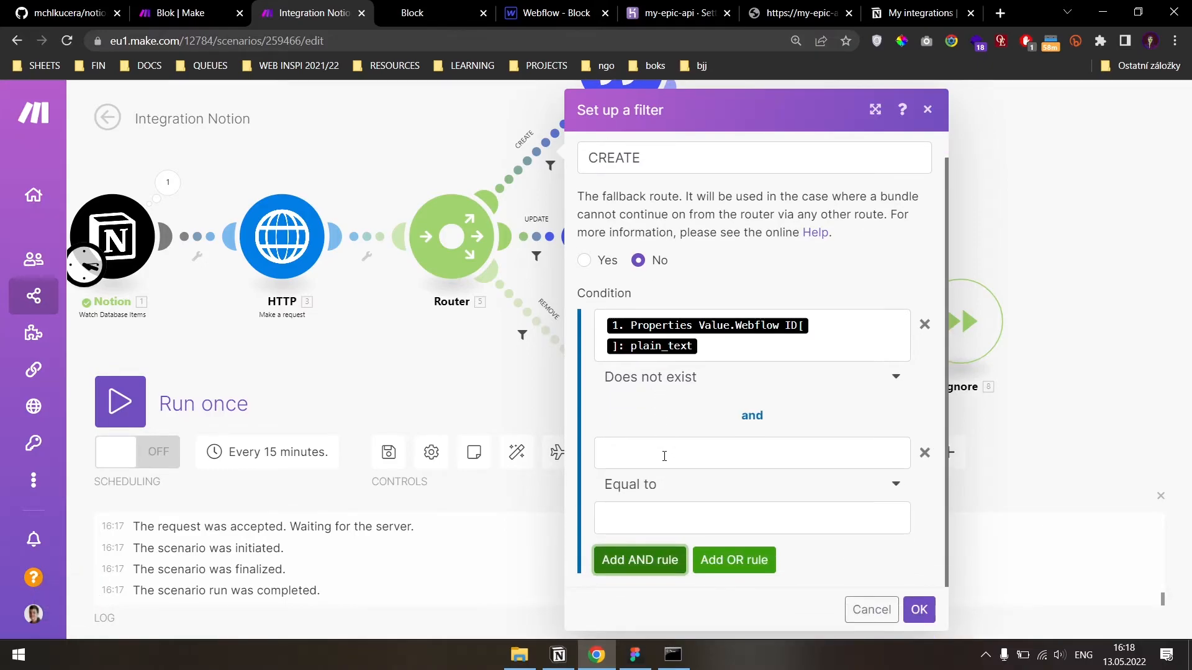
left_click(664, 457)
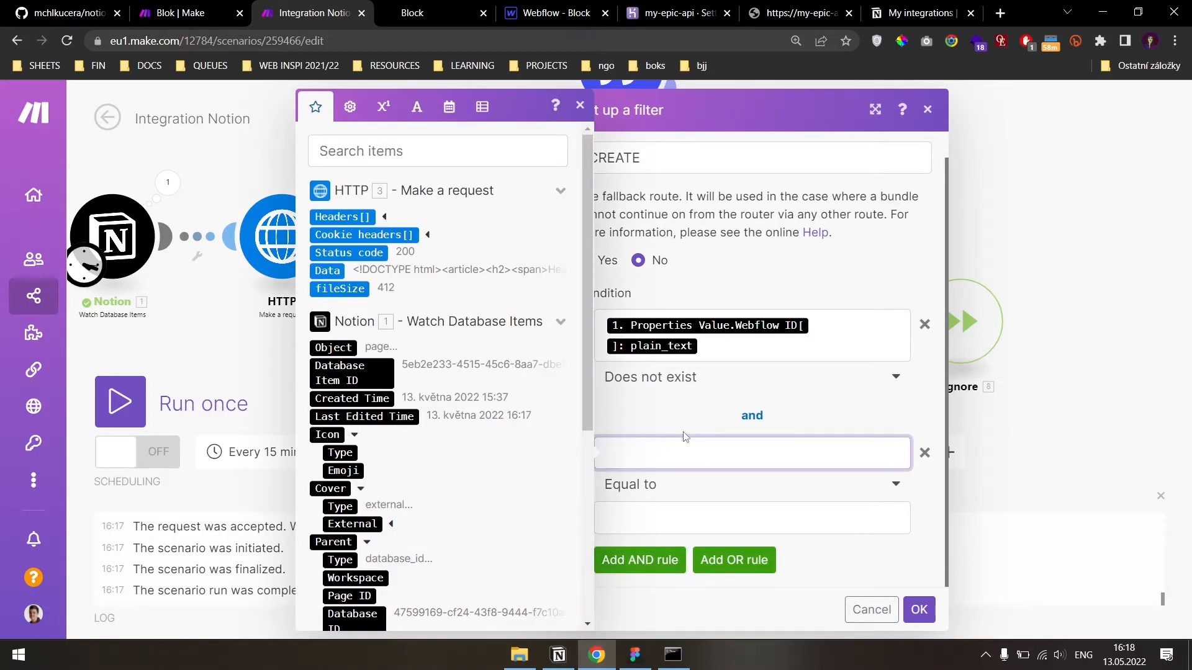
scroll(406, 476, "down", 5)
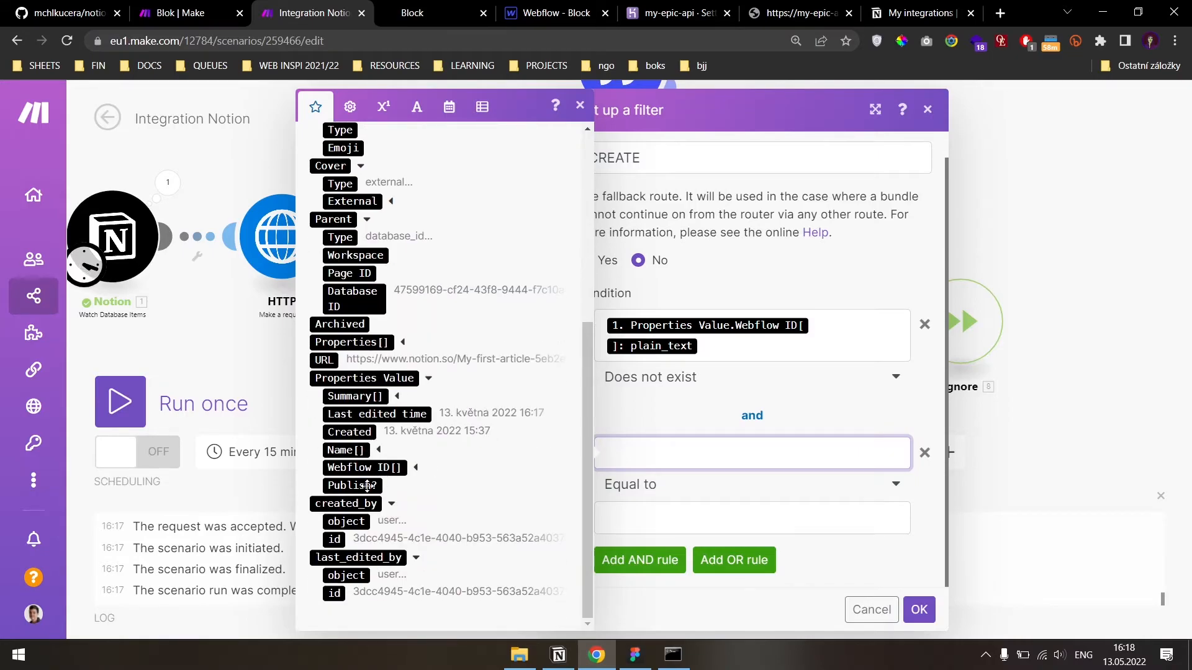
left_click(367, 485)
left_click(684, 510)
type("true")
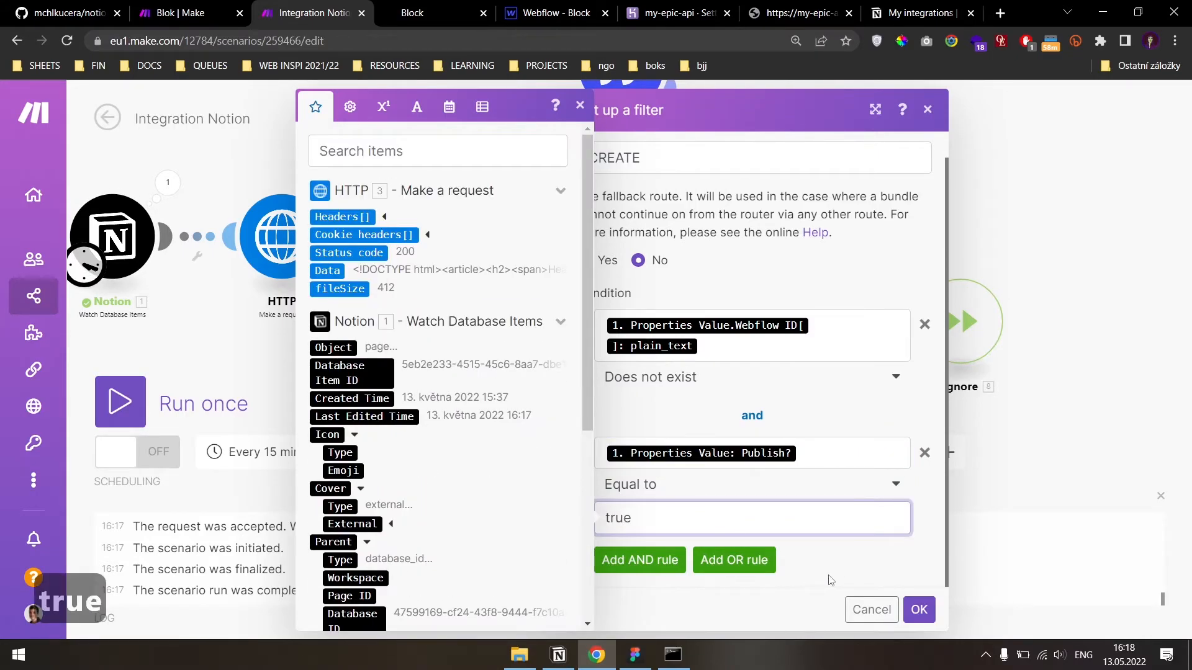
left_click(918, 610)
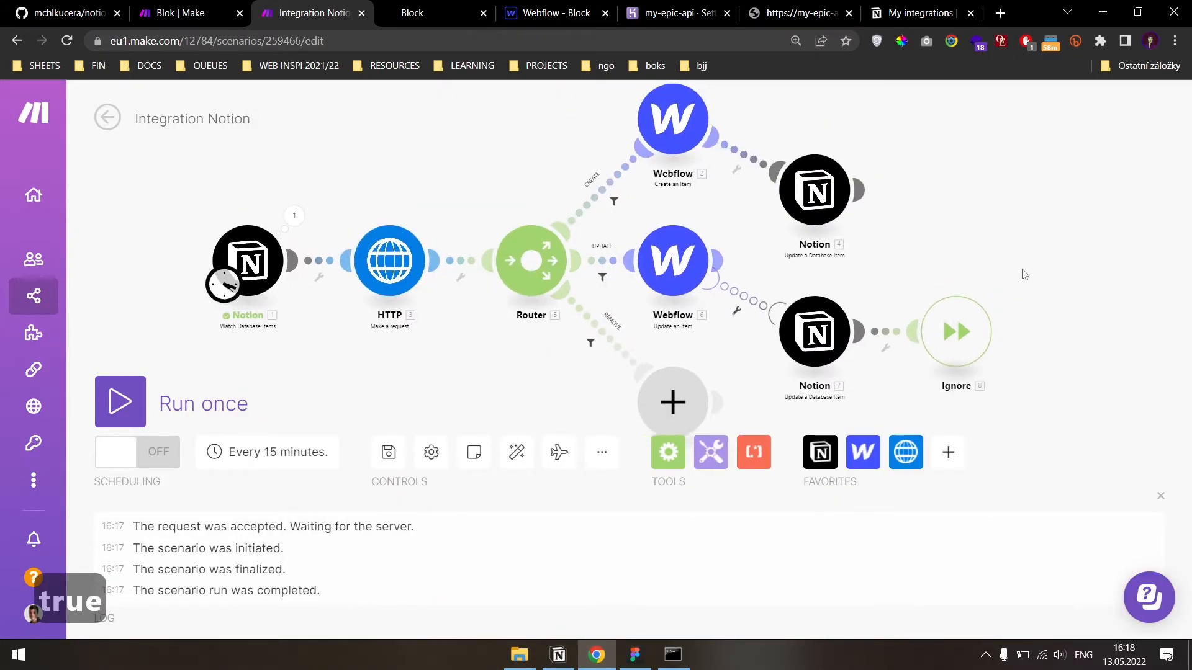
- Add a Webflow Delete an Item module at the end of the REMOVE route
scroll(834, 308, "down", 3)
scroll(744, 397, "up", 3)
left_click_drag(735, 408, 692, 389)
left_click(612, 352)
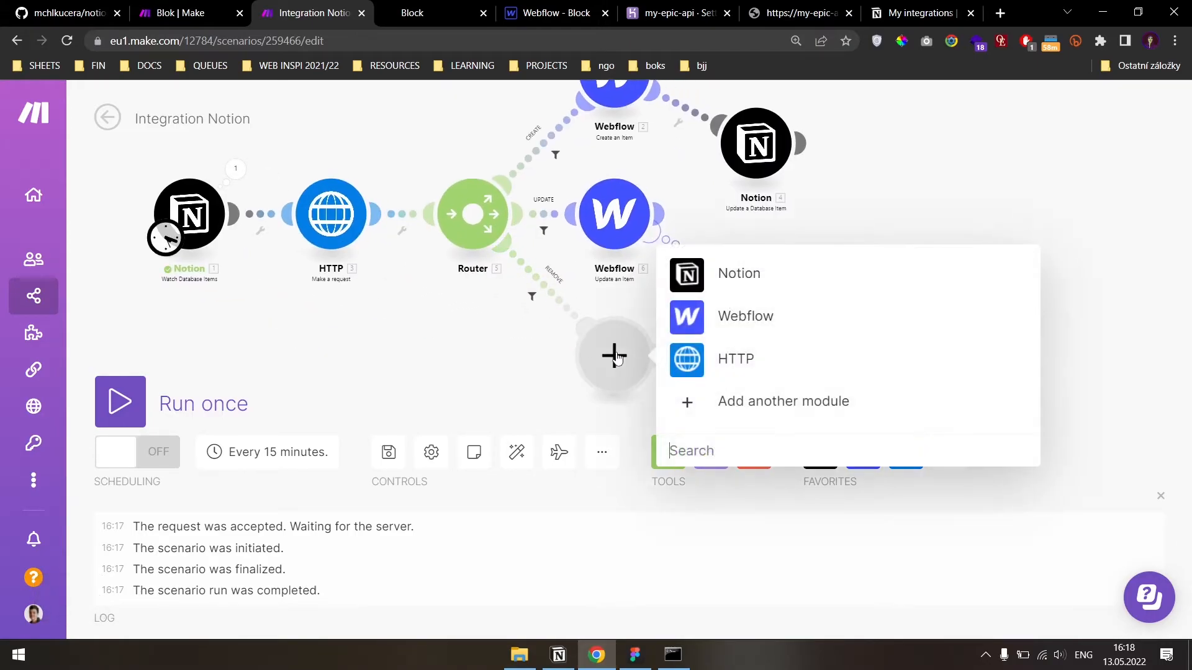
left_click(732, 324)
scroll(746, 144, "down", 5)
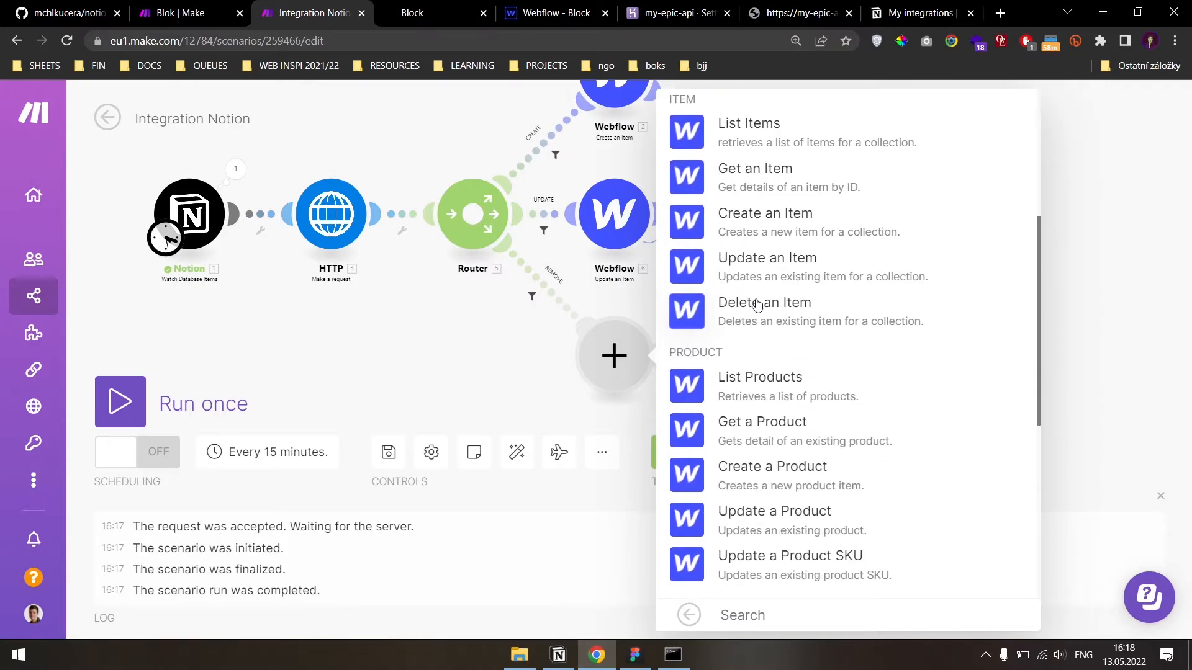
left_click(752, 306)
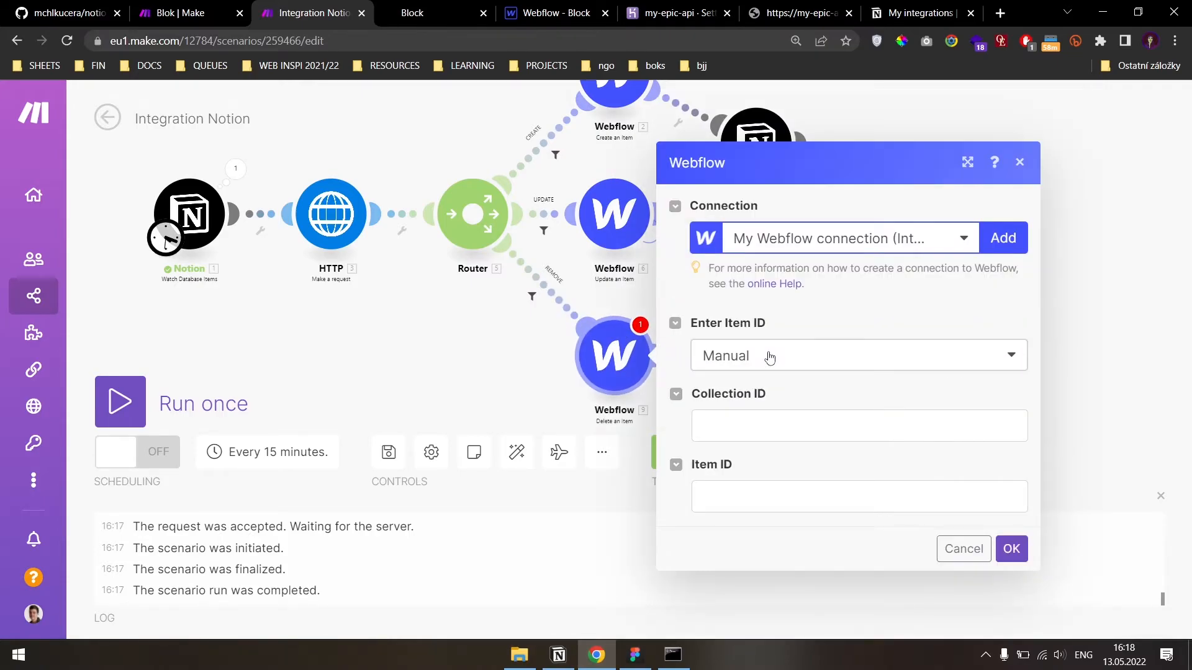
- Fill the delete module's Collection ID by selecting site Block and collection Epic collections, then switching item entry back to Manual
left_click(779, 357)
left_click(755, 416)
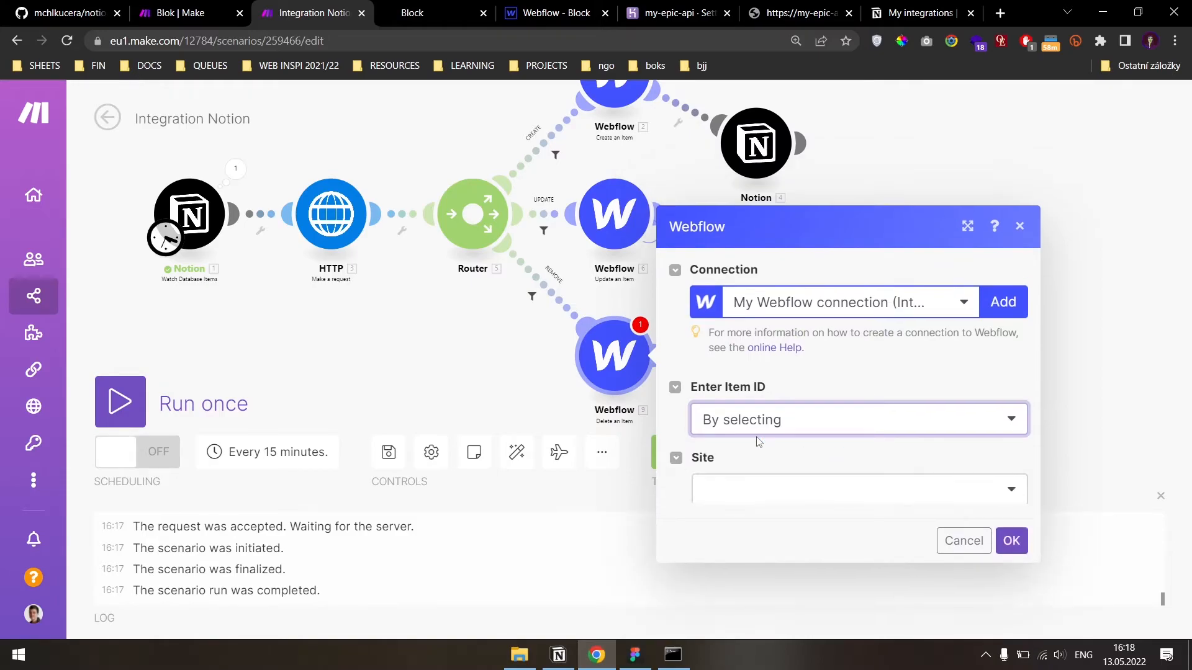
left_click(774, 459)
left_click(761, 520)
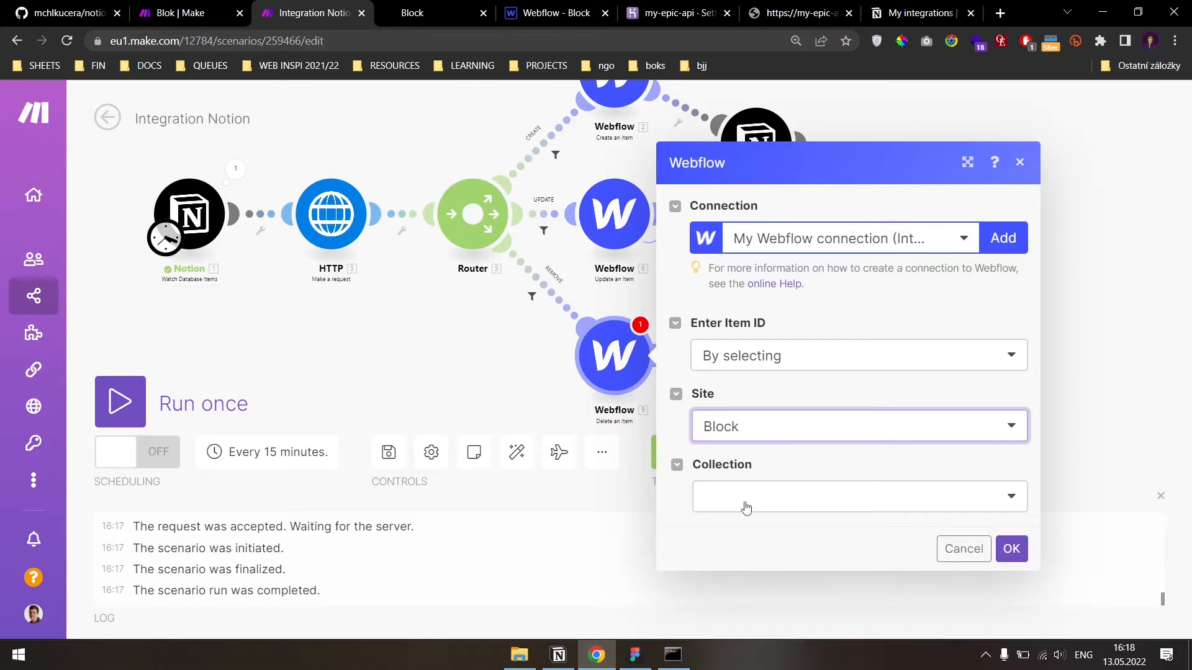
left_click(745, 499)
left_click(759, 586)
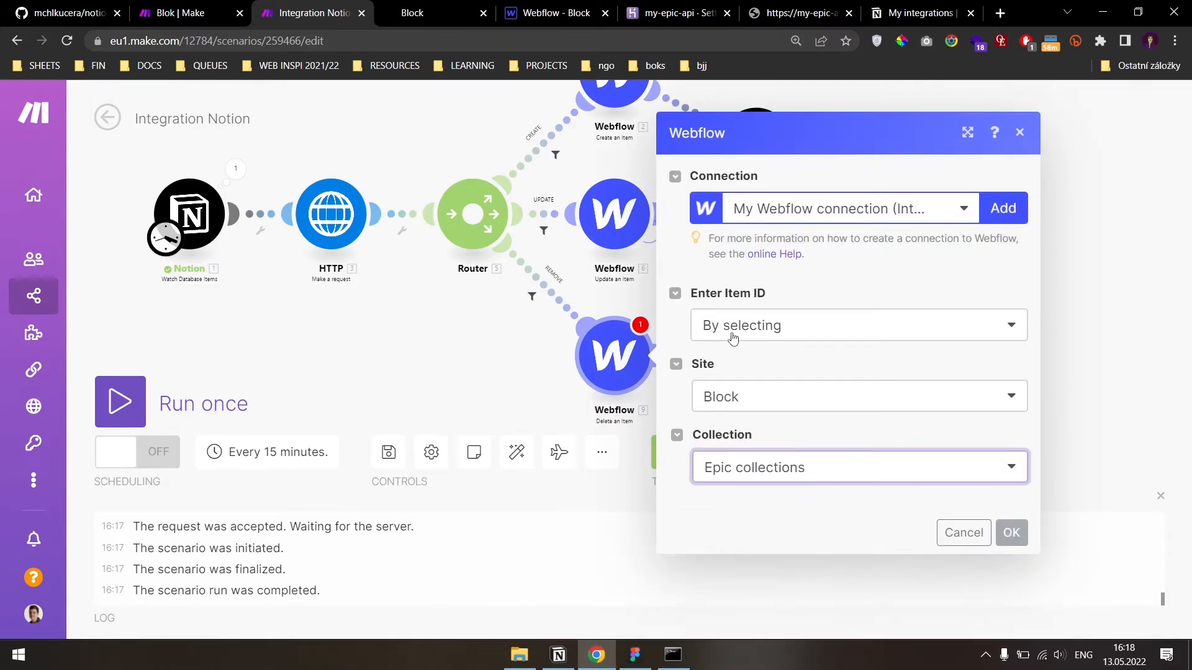
left_click(728, 327)
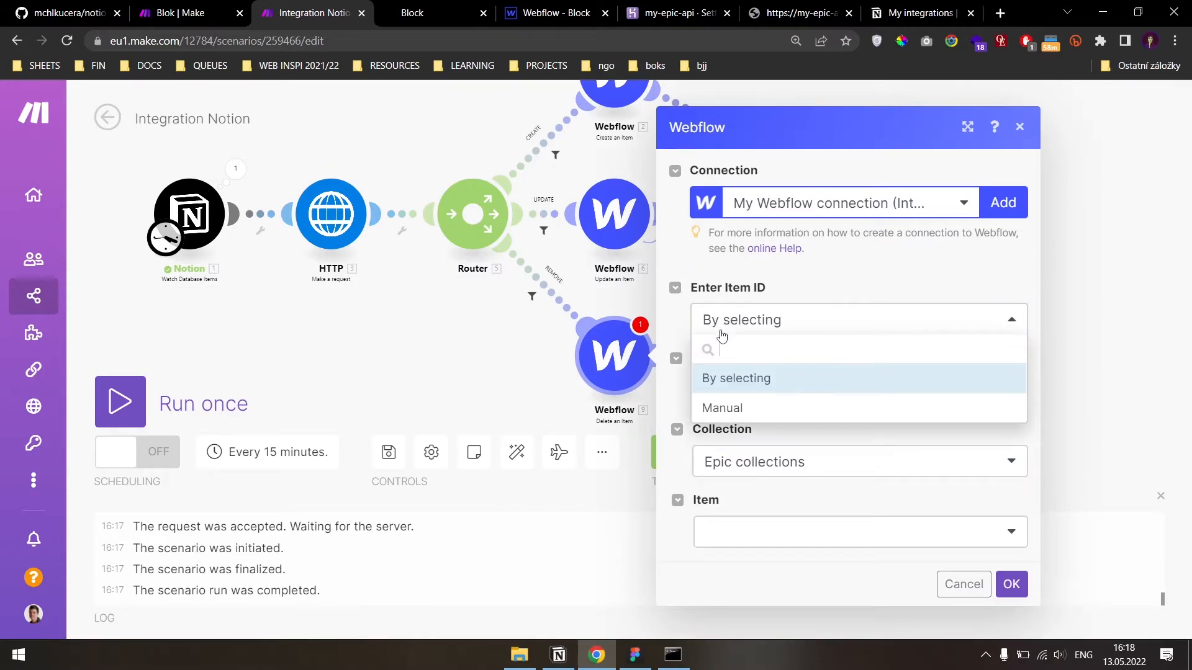
left_click(729, 422)
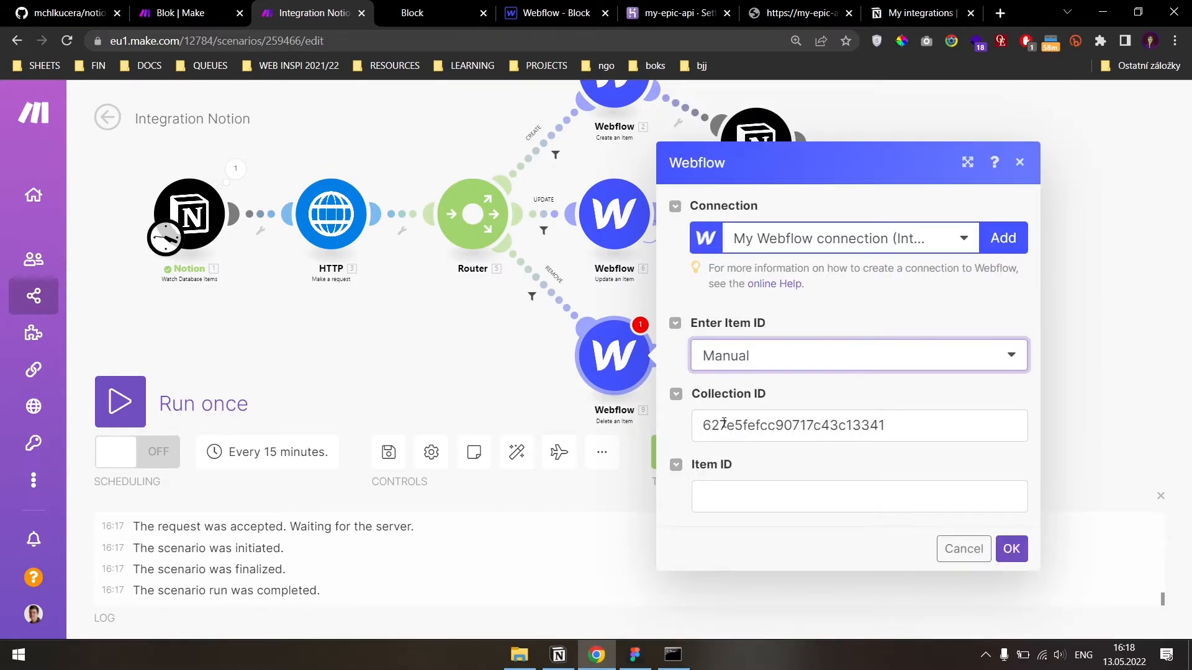
left_click_drag(720, 426, 785, 426)
- Map the delete module's Item ID to the Notion Webflow ID plain_text value and save the module
left_click(730, 494)
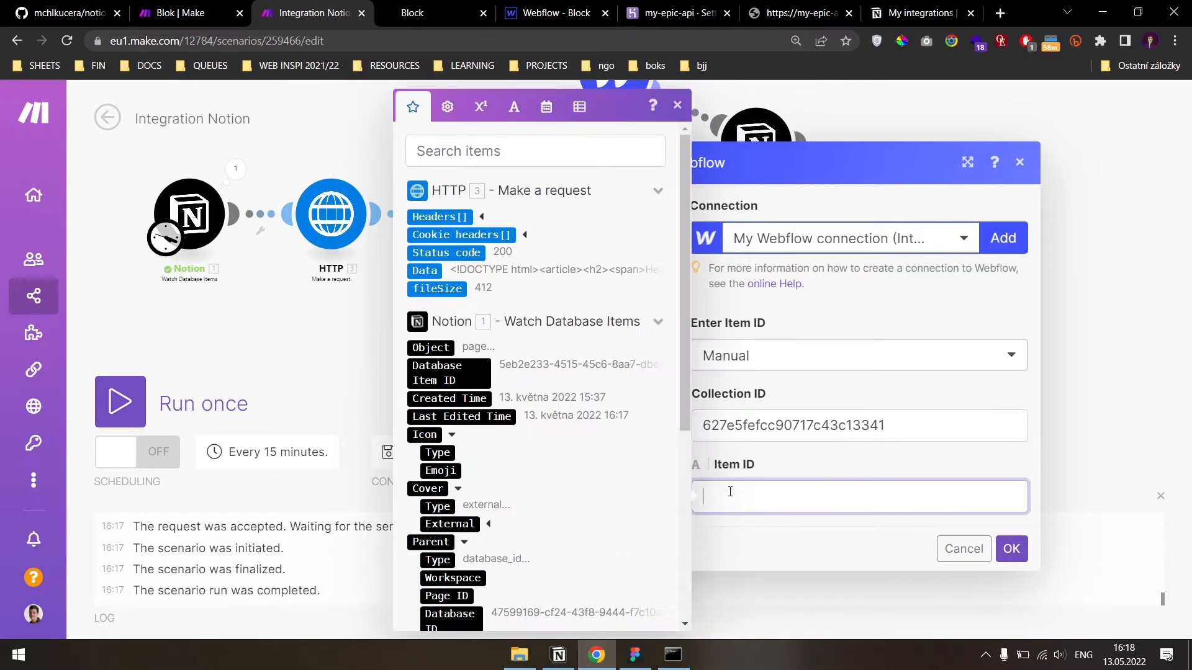
scroll(562, 348, "down", 5)
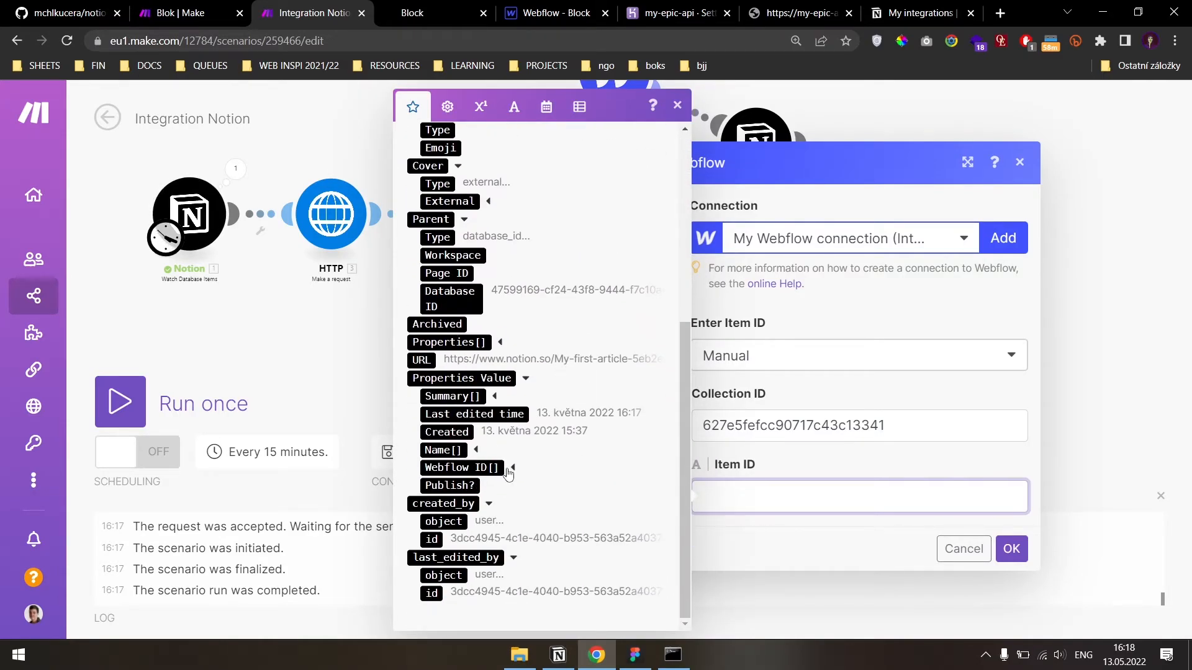
left_click(509, 472)
scroll(515, 475, "down", 1)
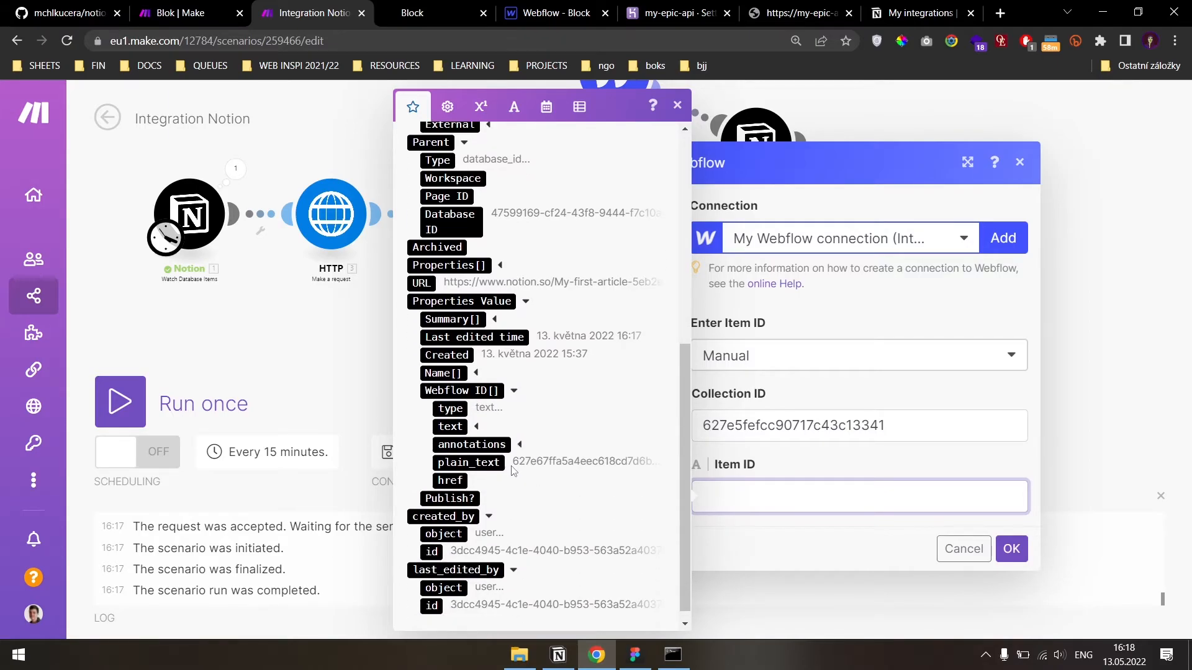
left_click(489, 463)
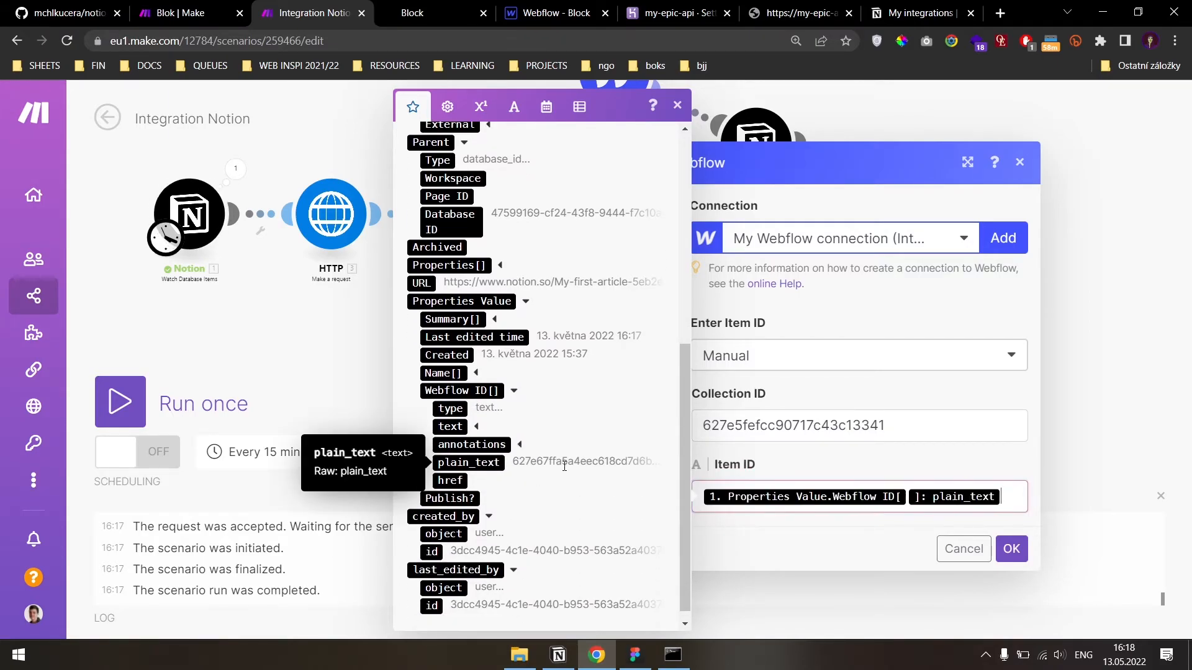
left_click(789, 540)
left_click(1012, 550)
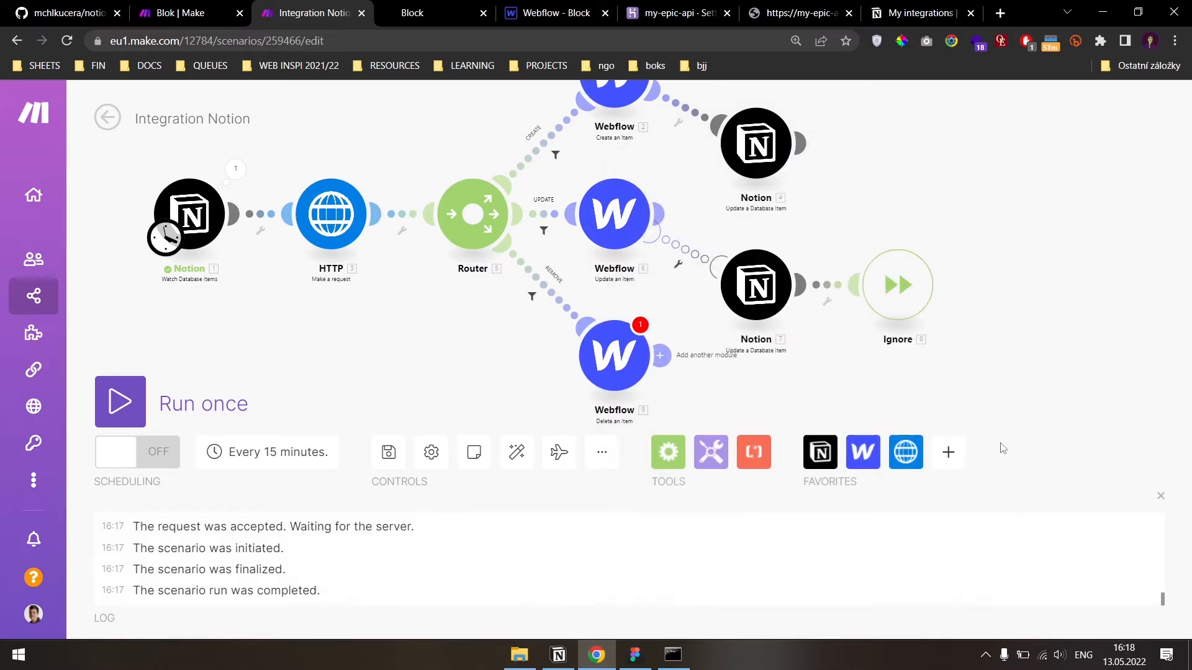
- Reopen the Delete an Item module, check its Item ID mapping against Notion's Webflow ID plain_text value, and save the module
left_click(685, 326)
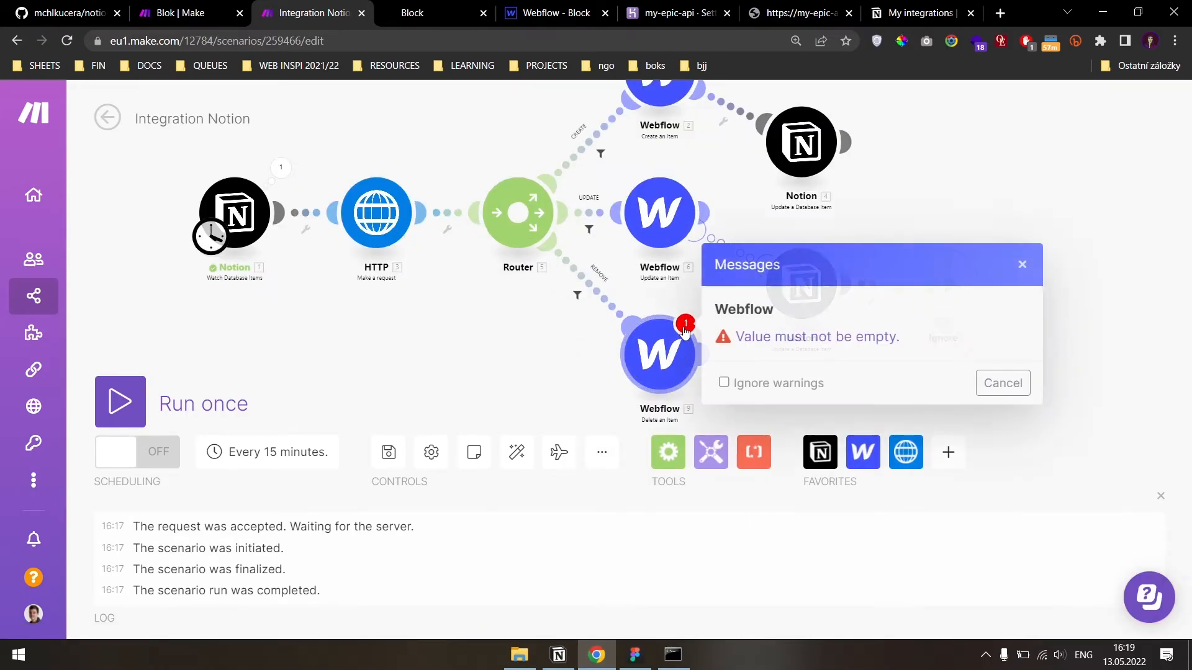
left_click(646, 359)
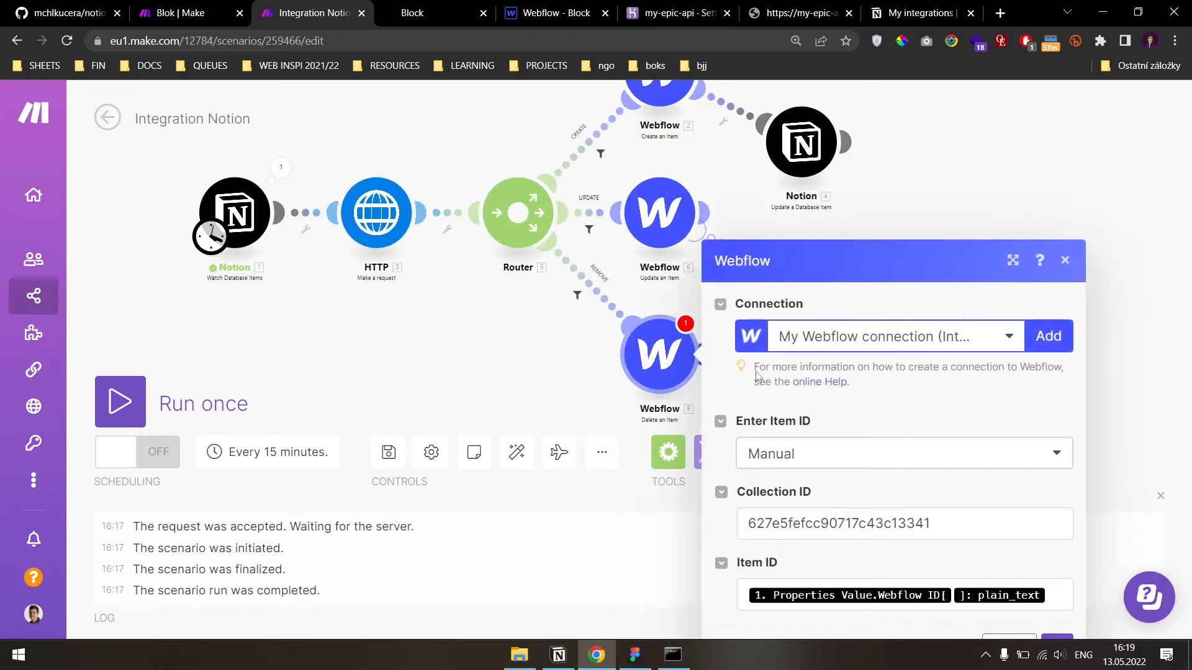
left_click(964, 431)
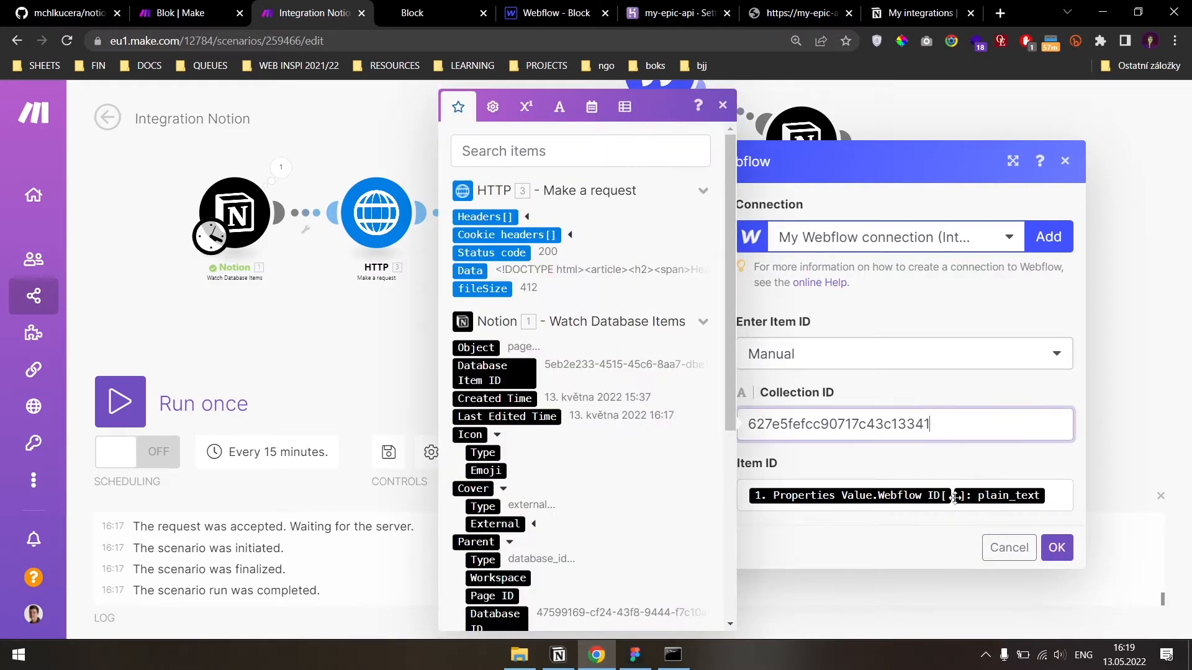
left_click(1058, 495)
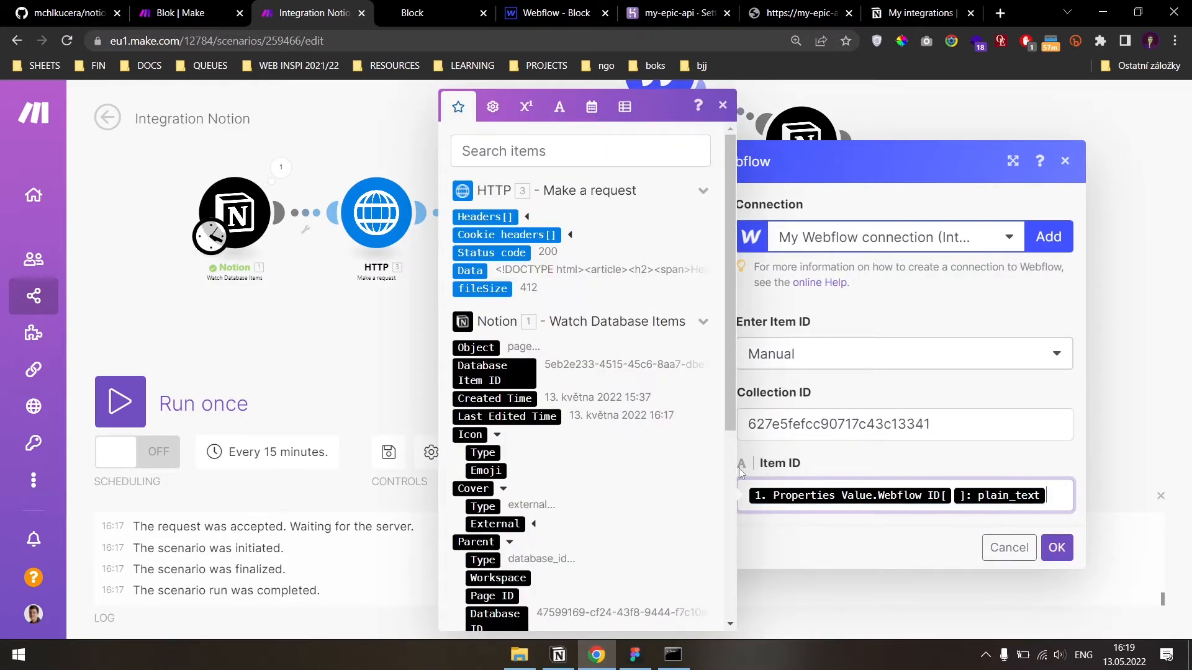
scroll(669, 467, "down", 5)
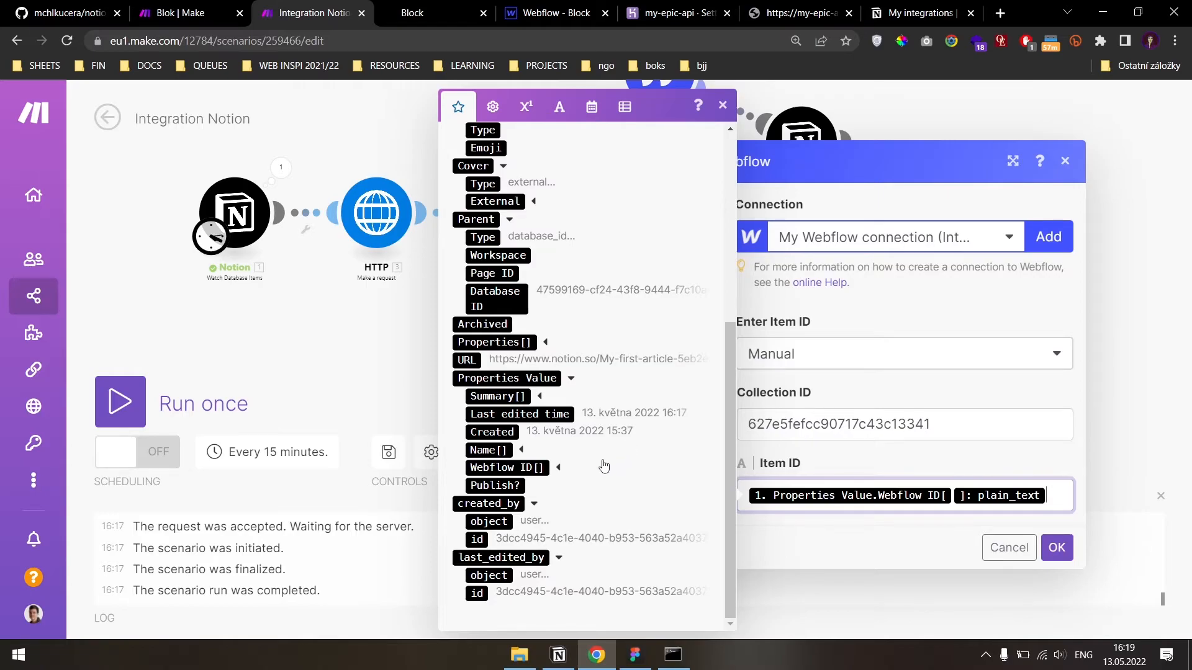
left_click(560, 468)
scroll(562, 472, "down", 1)
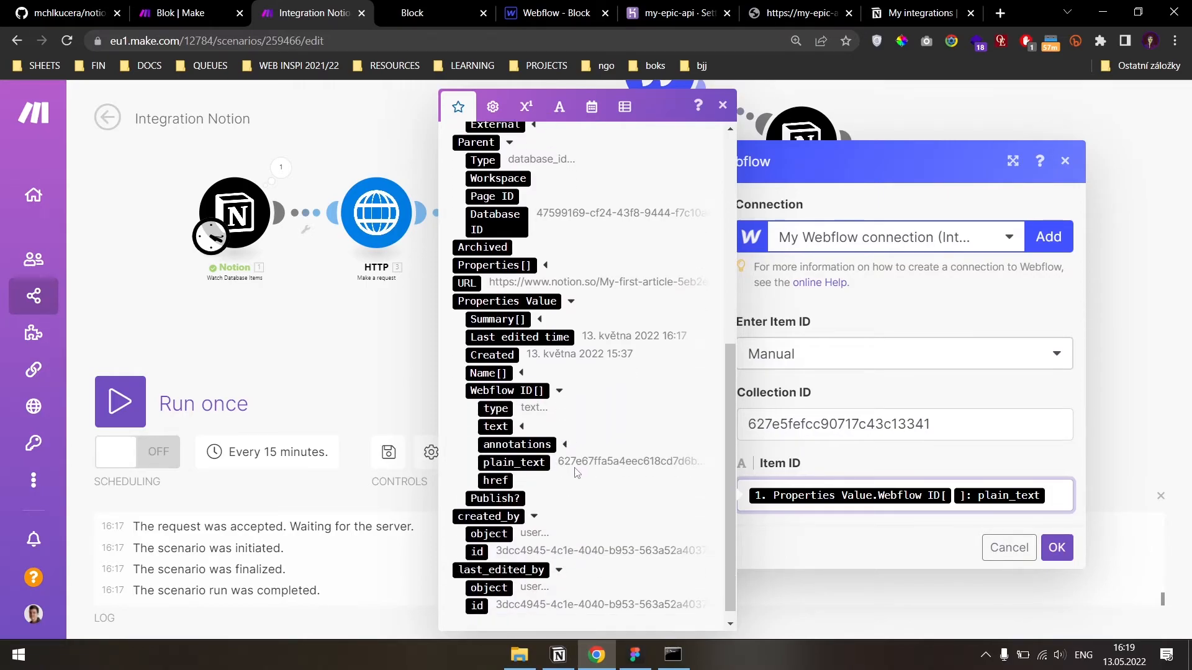
scroll(591, 464, "up", 3)
scroll(620, 472, "down", 3)
left_click(1057, 549)
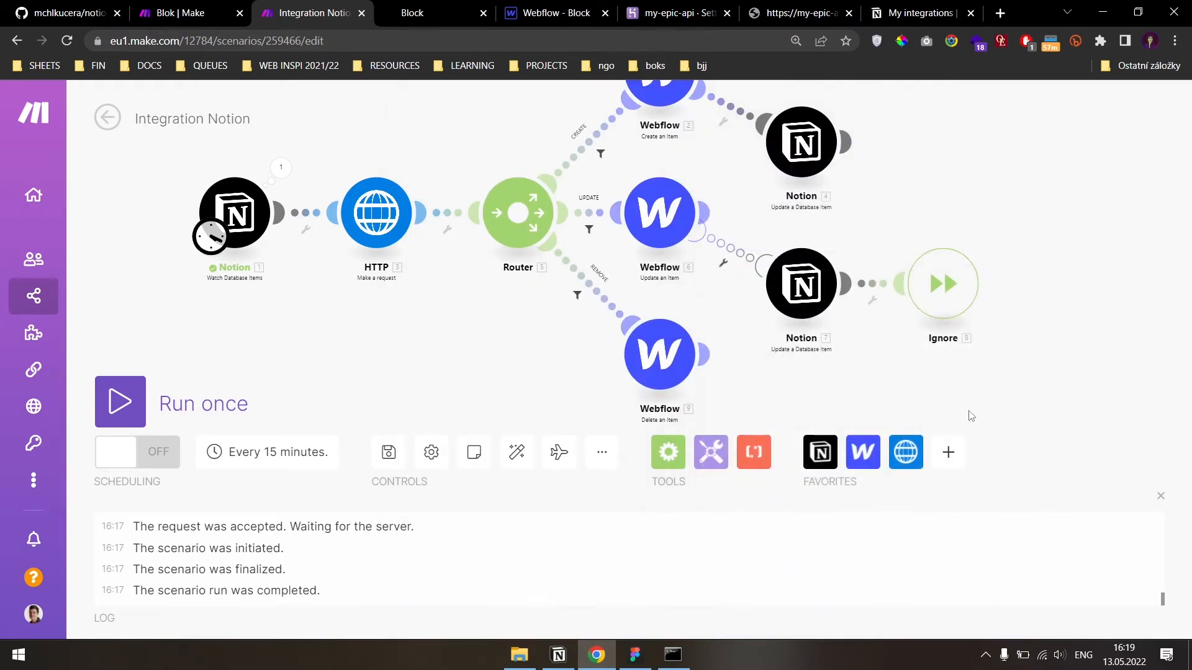
- Auto-align all modules on the scenario canvas
left_click(521, 455)
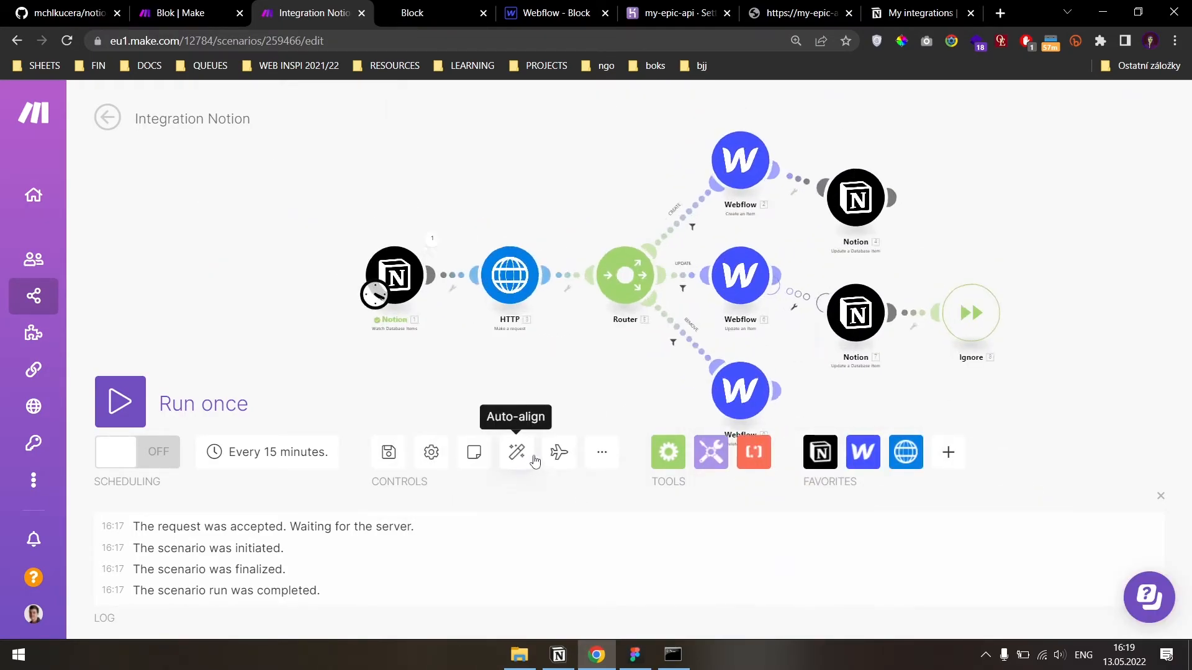
left_click_drag(817, 277, 810, 310)
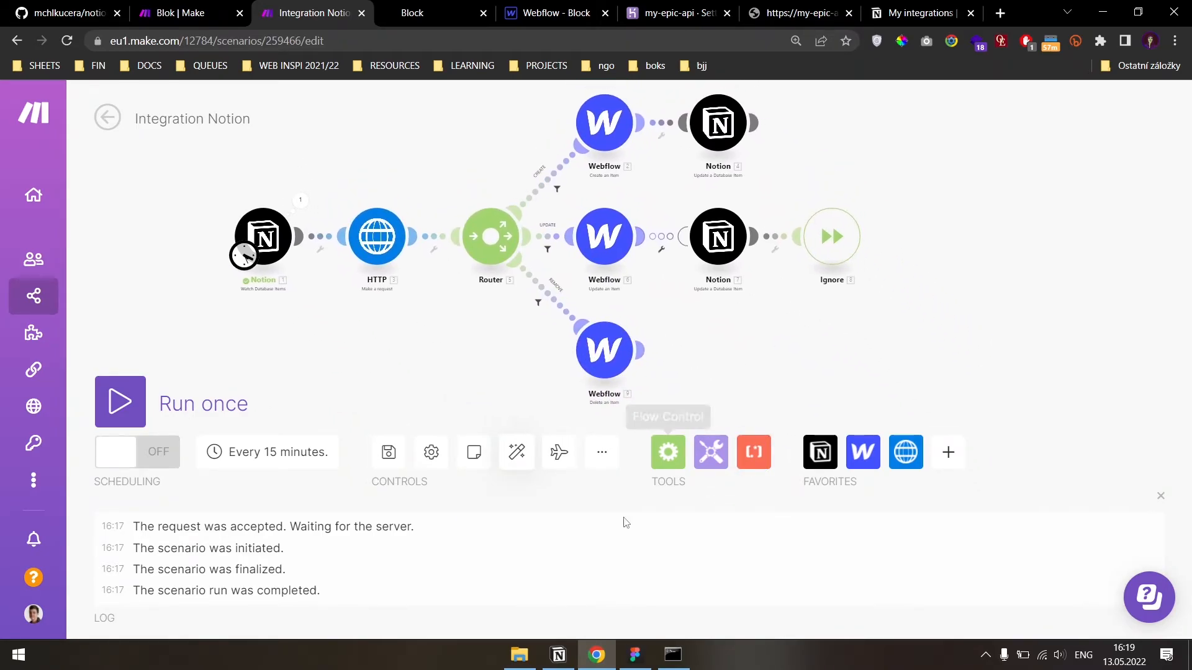
- Switch to Notion and enable Publish? on the My first article !!!! page in the Epic blog database
left_click(558, 655)
scroll(562, 412, "down", 4)
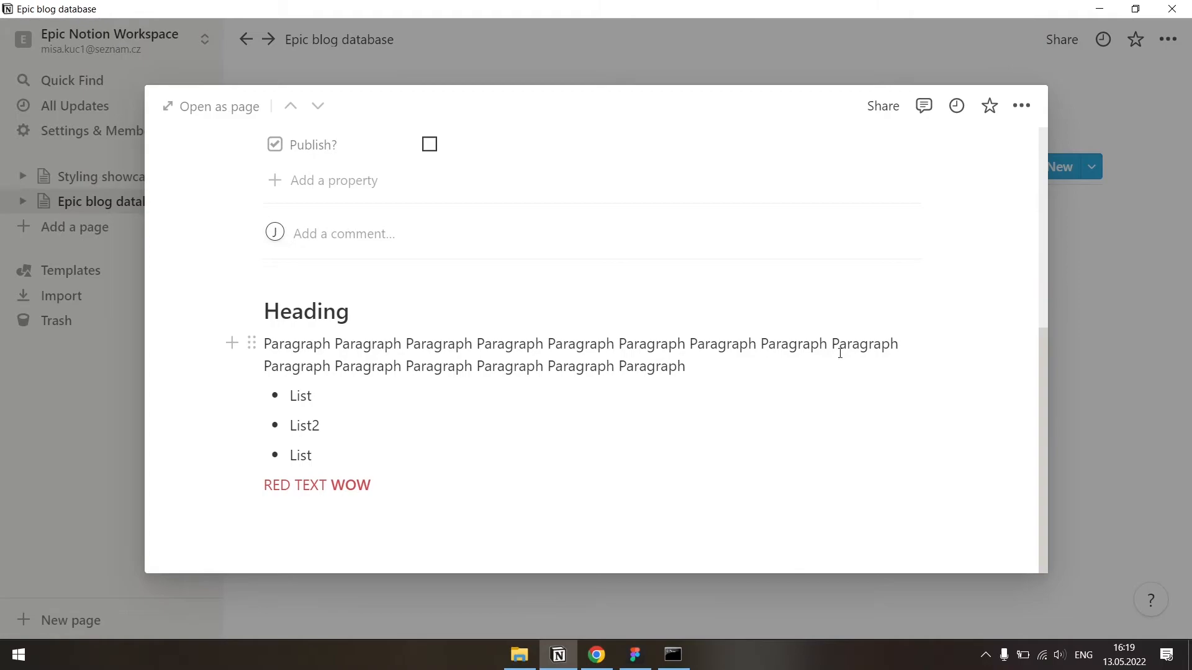
left_click(1084, 324)
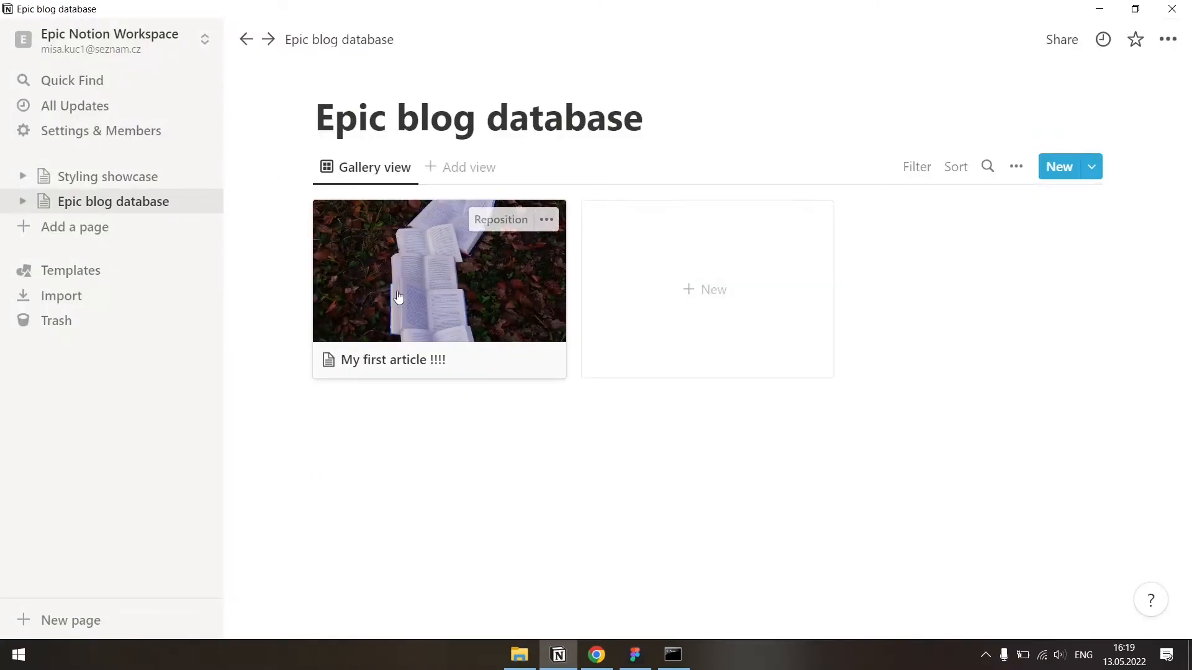
left_click(438, 366)
scroll(438, 366, "down", 4)
left_click(429, 276)
scroll(420, 298, "up", 4)
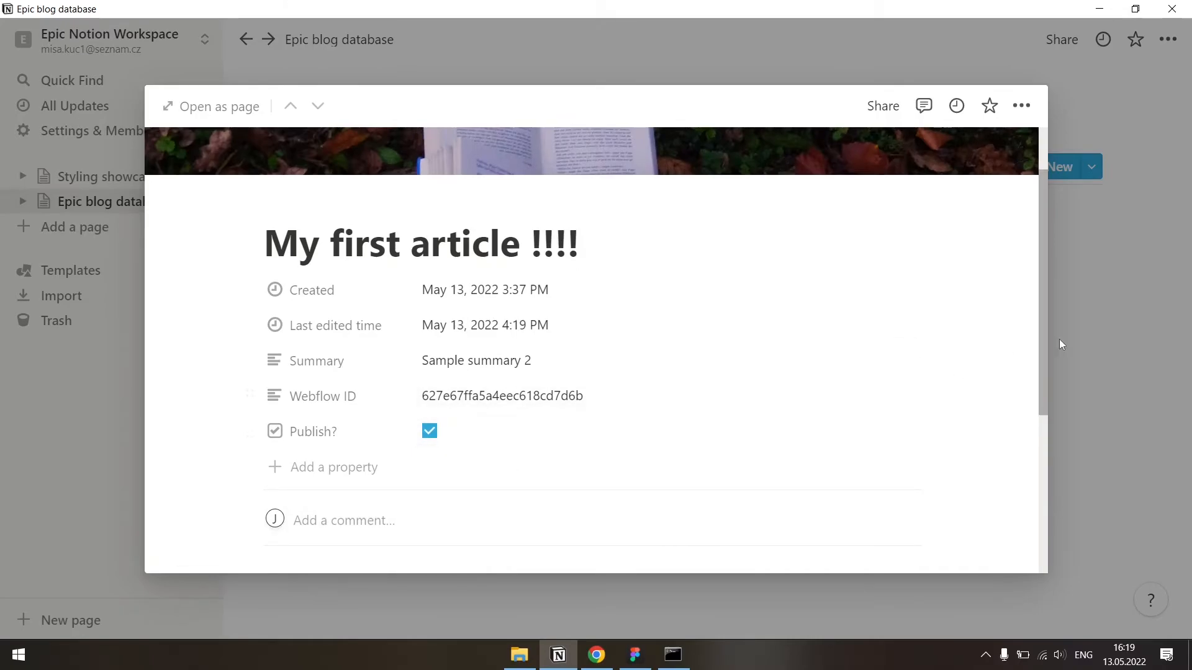
left_click(1053, 340)
- Create a new database page titled "Second article" and give it the astronaut photo as its cover
left_click(685, 335)
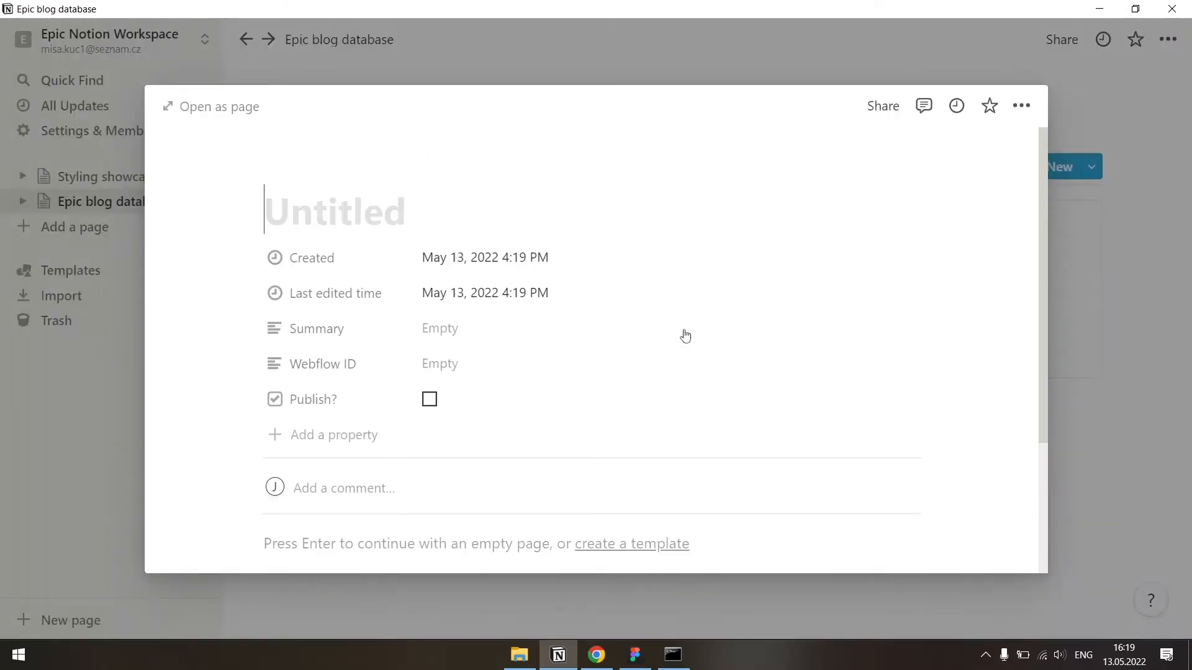
type("Second article")
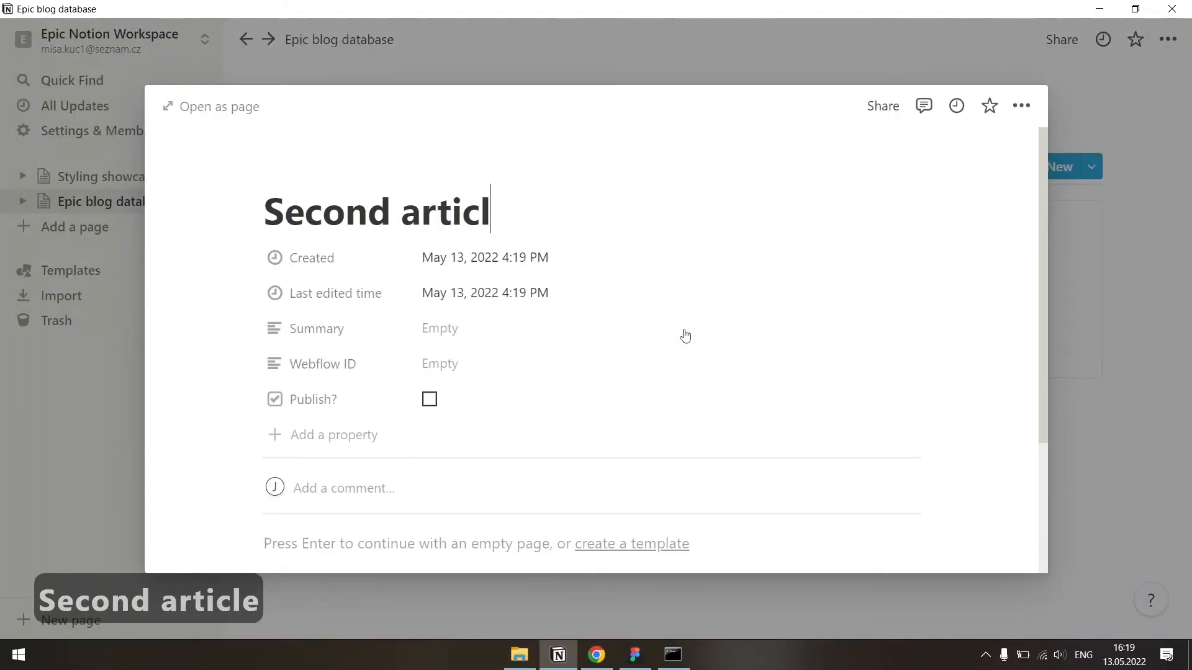
left_click(389, 170)
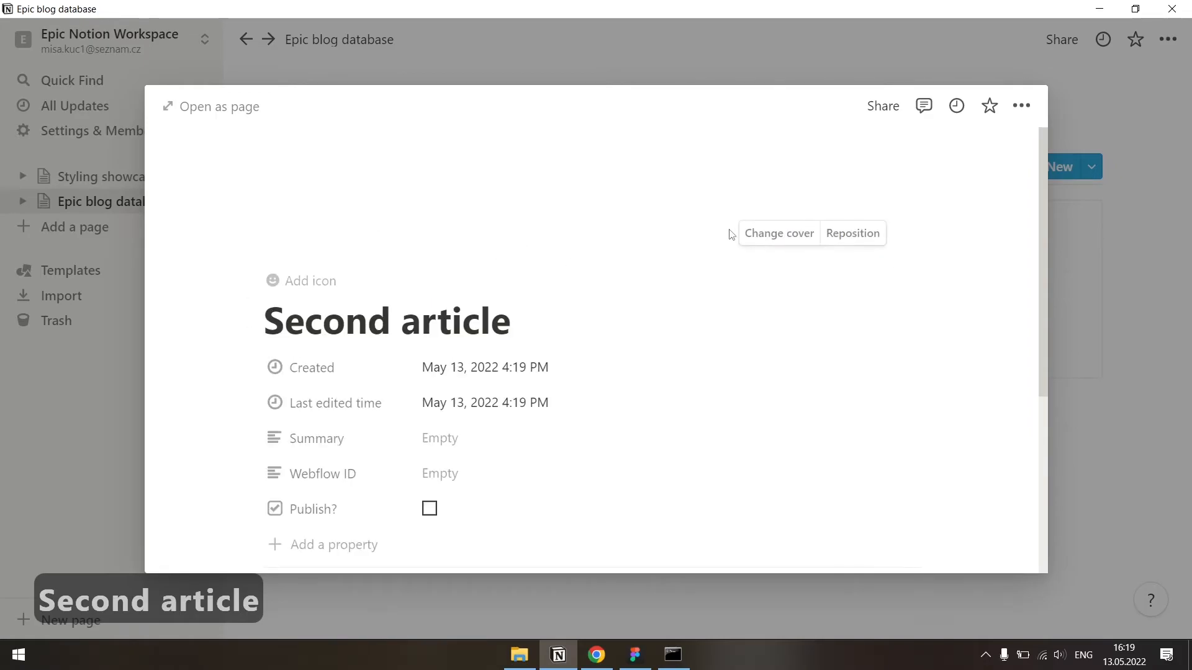
left_click(758, 235)
scroll(743, 431, "down", 5)
scroll(787, 472, "up", 4)
scroll(787, 471, "down", 3)
left_click(245, 193)
- Add a quote block reading "Man I love NASA" to the Second article body and close the page
scroll(353, 333, "down", 5)
left_click(364, 388)
type("\" Man I l")
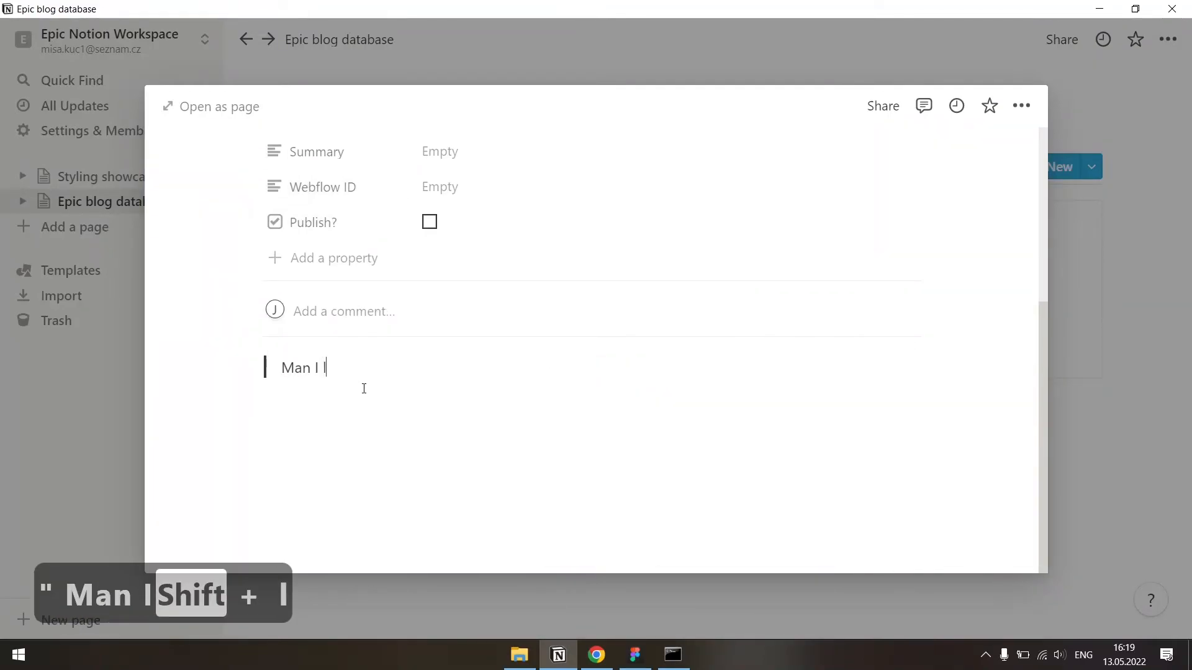
type("ove NASA")
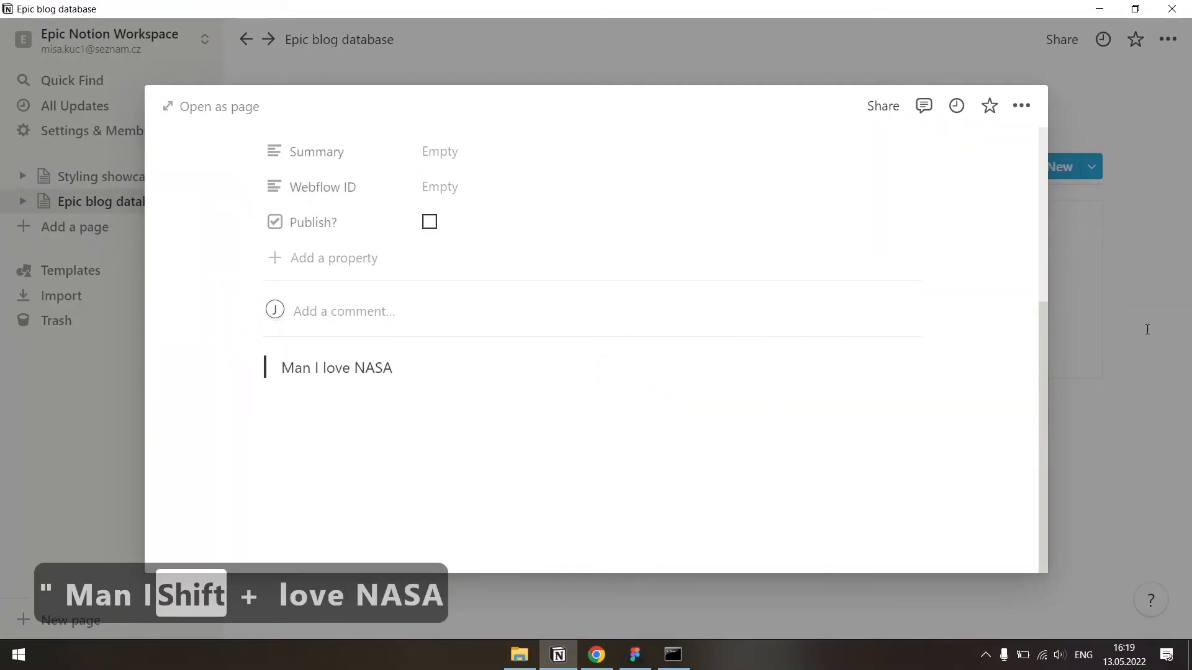
left_click(1146, 334)
- Disable Publish? on the My first article !!!! page and close it
left_click(413, 360)
scroll(415, 405, "down", 1)
scroll(415, 405, "down", 2)
left_click(429, 354)
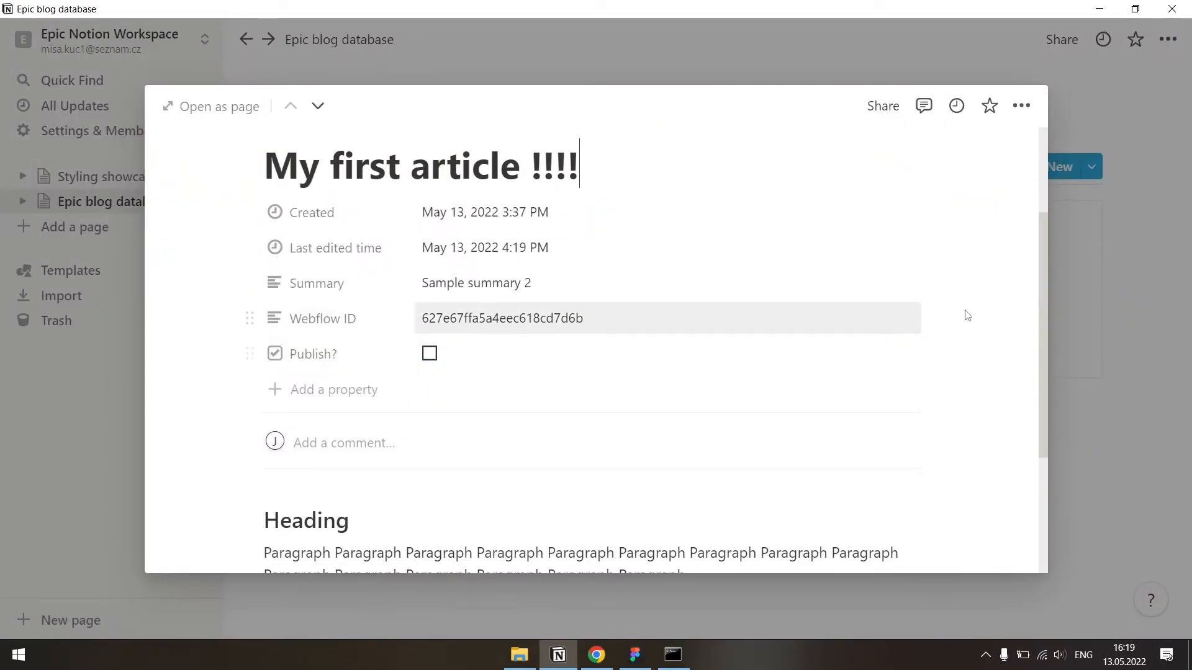
key("Escape")
- Enable Publish? on the Second article page and close it
left_click(714, 295)
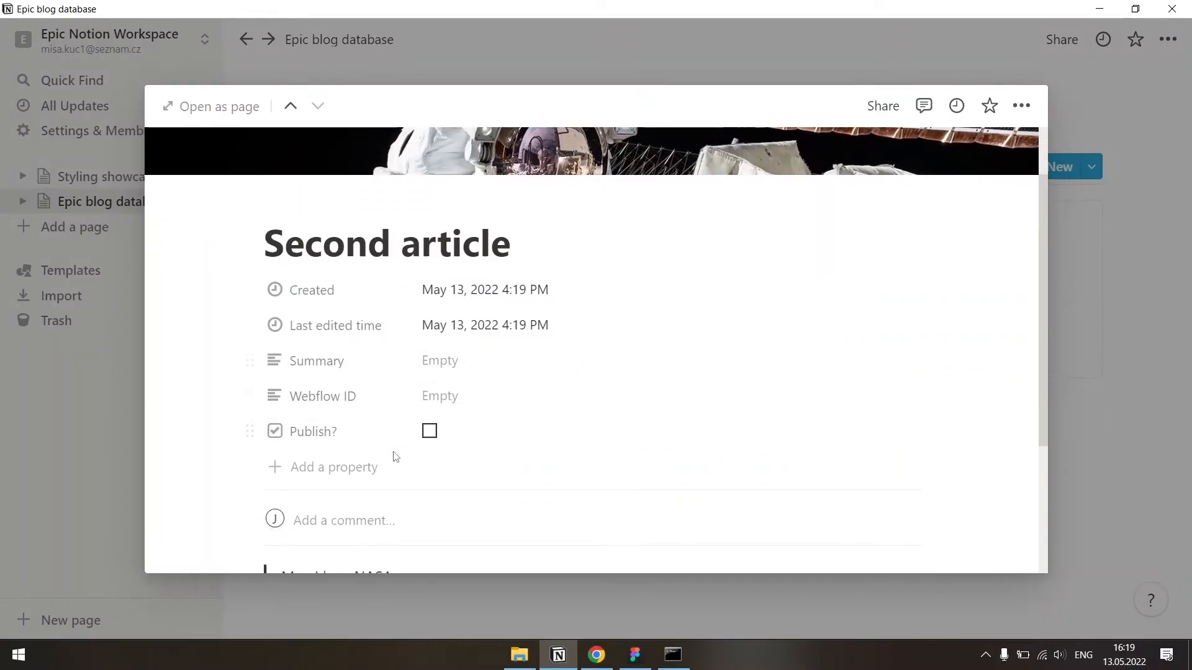
left_click(430, 430)
key("Escape")
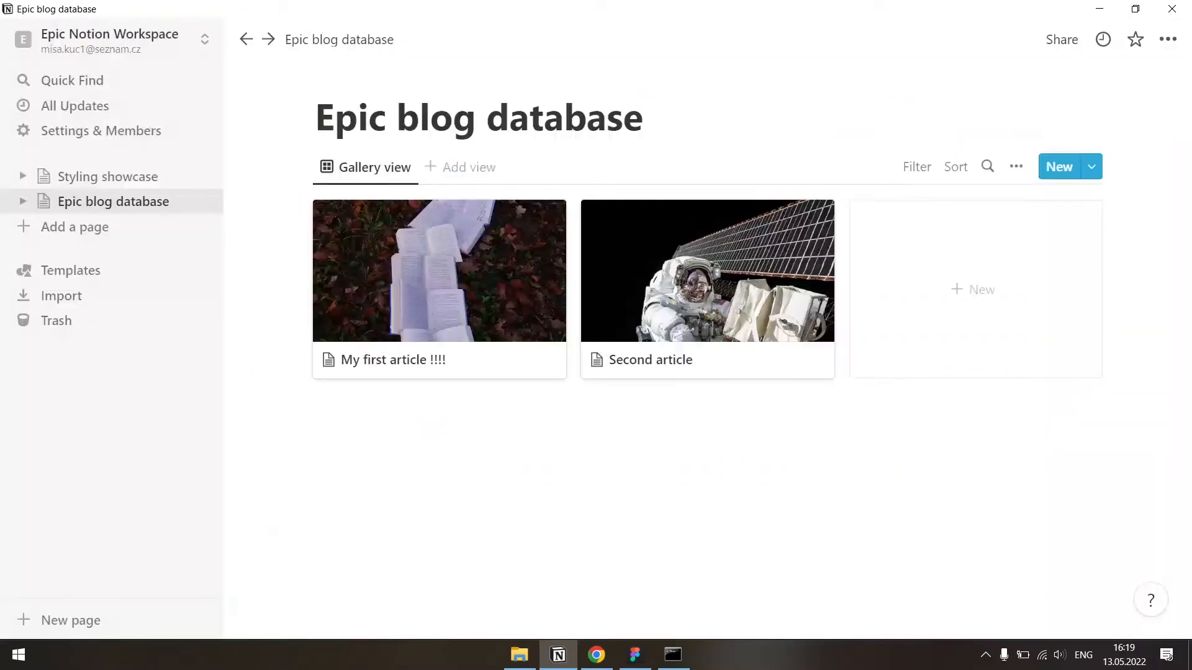
- Run the Make scenario once, and check the Webflow ID property of Second article in Notion
left_click(588, 657)
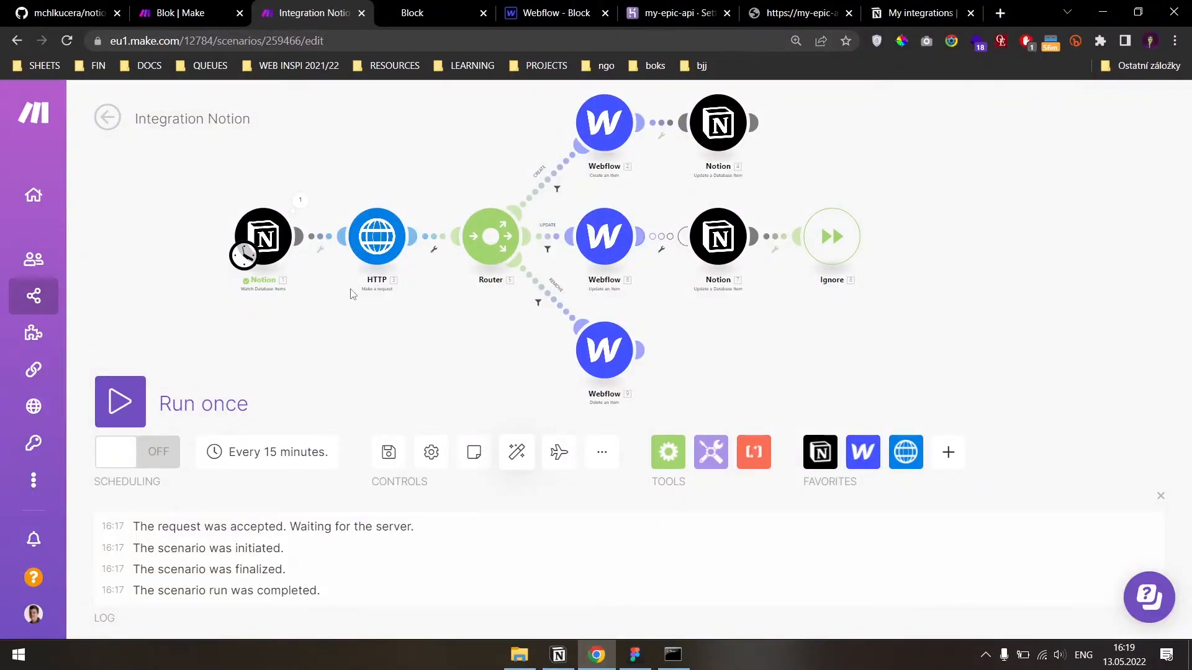
left_click(131, 399)
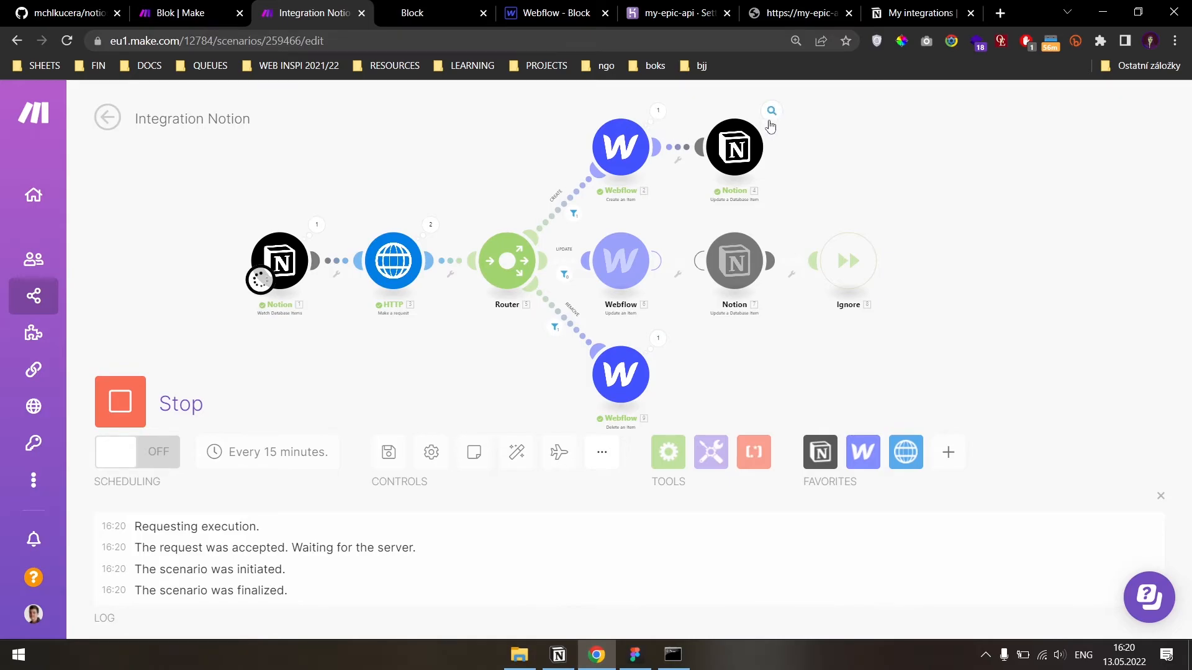
key("alt+Tab")
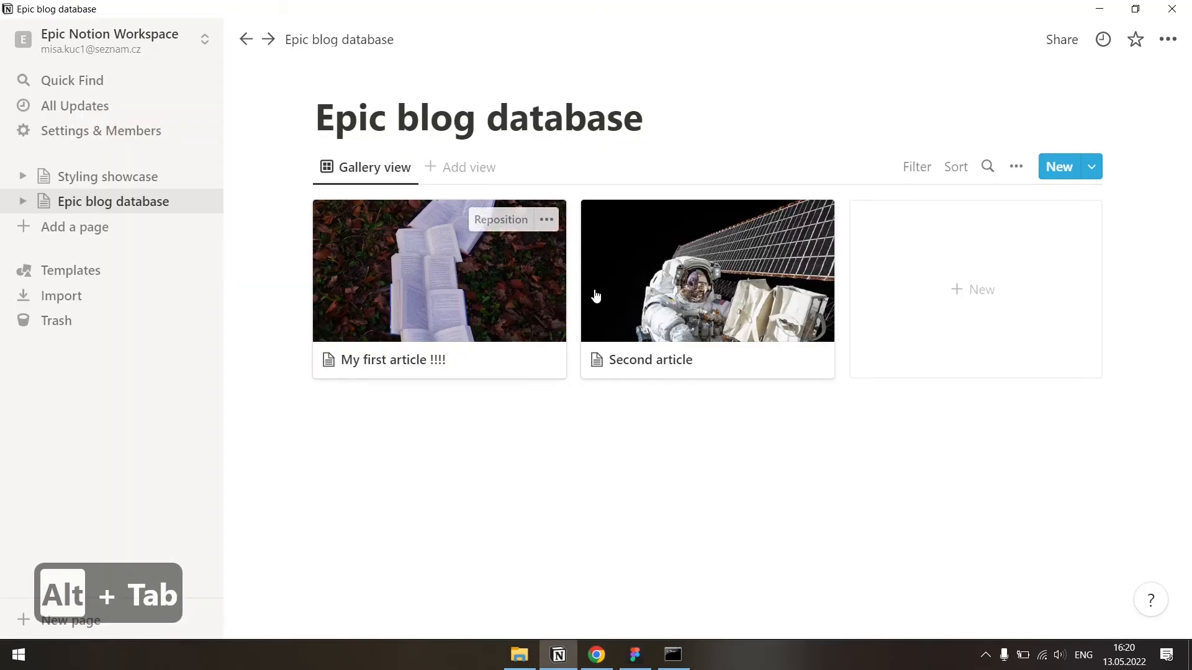
left_click(625, 254)
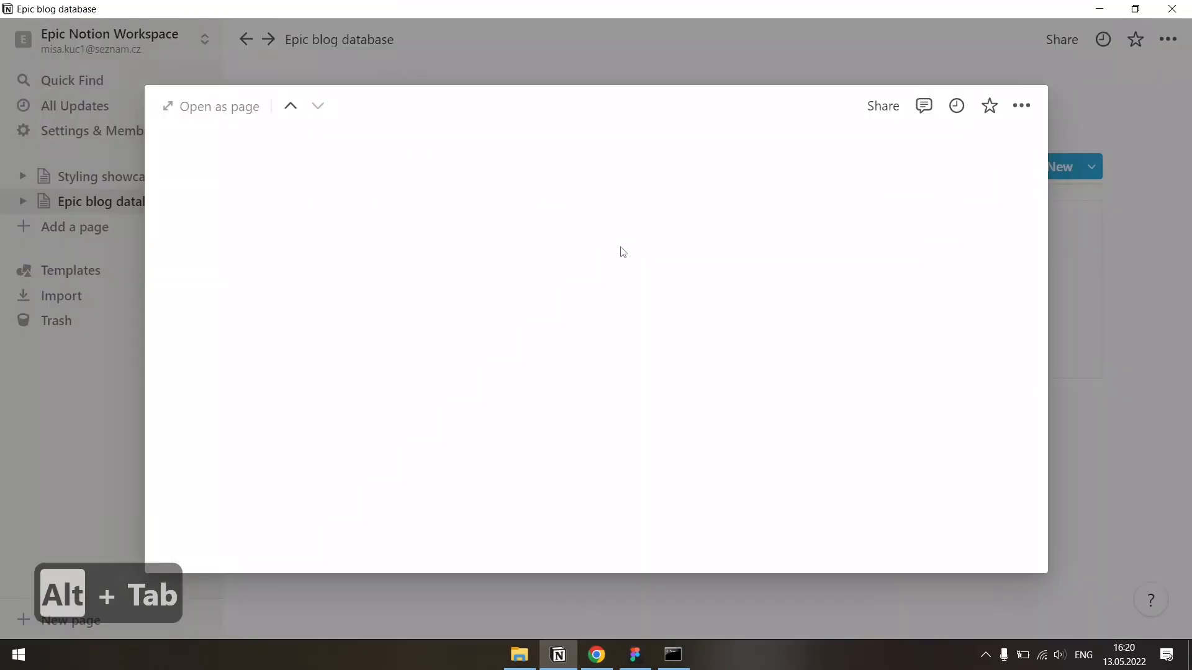
scroll(473, 452, "down", 3)
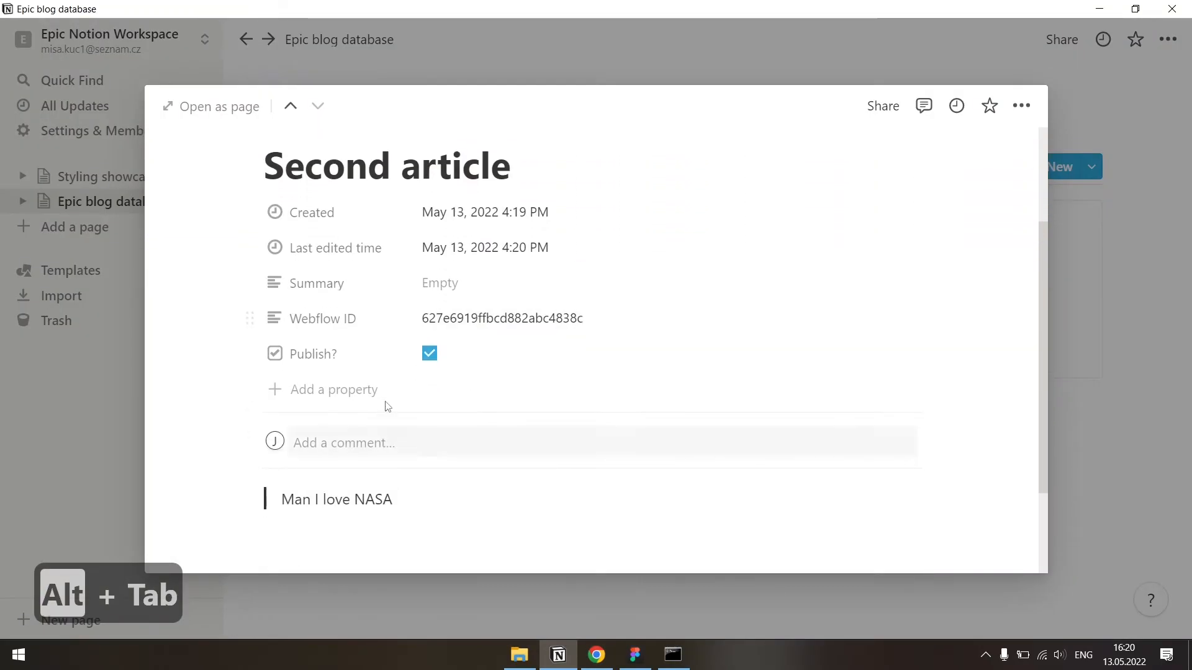
left_click(102, 345)
- Switch to the Webflow Designer and open the Epic blog static page to check its article list
key("alt+Tab")
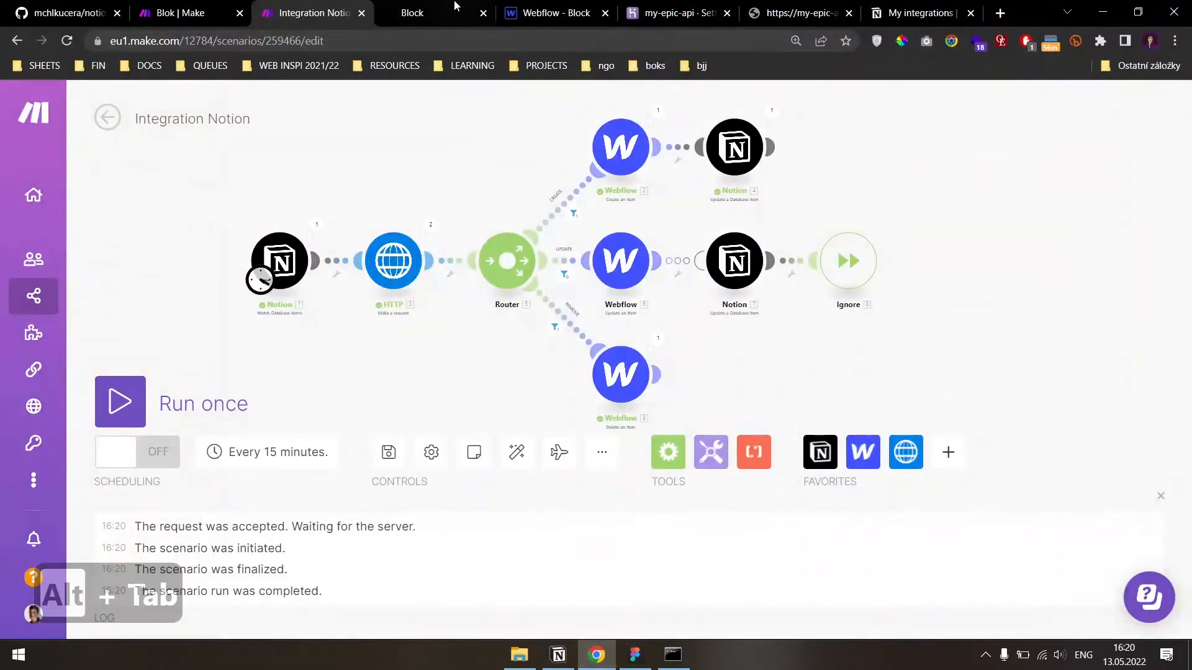
left_click(556, 12)
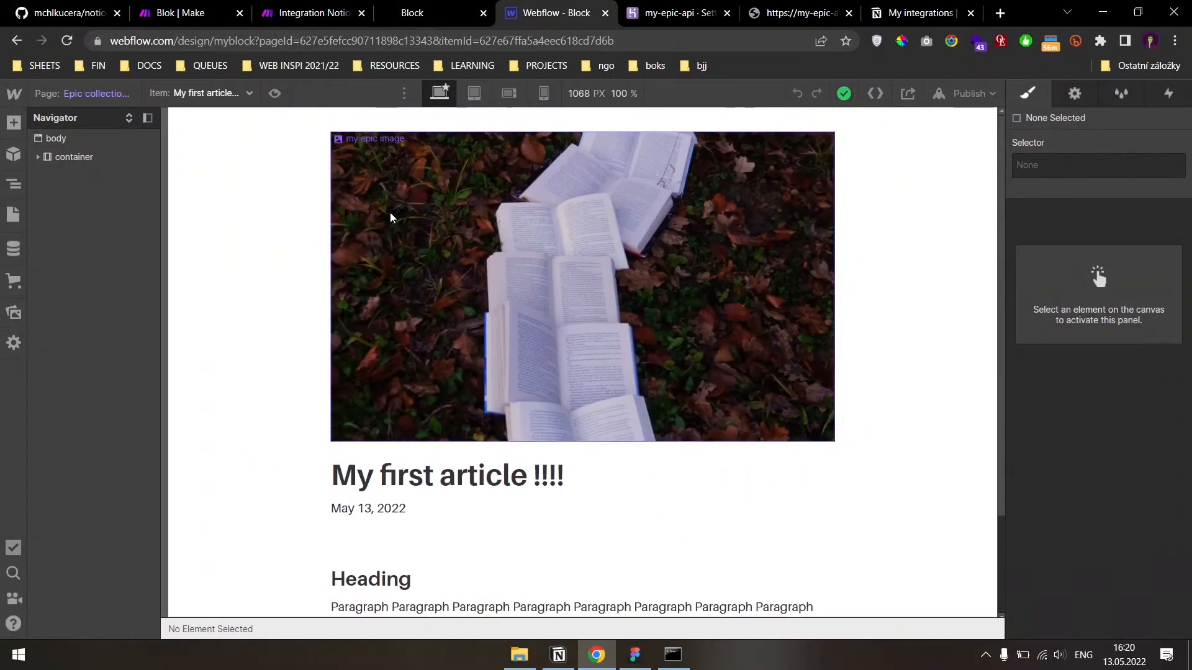
scroll(391, 217, "down", 2)
scroll(360, 419, "up", 2)
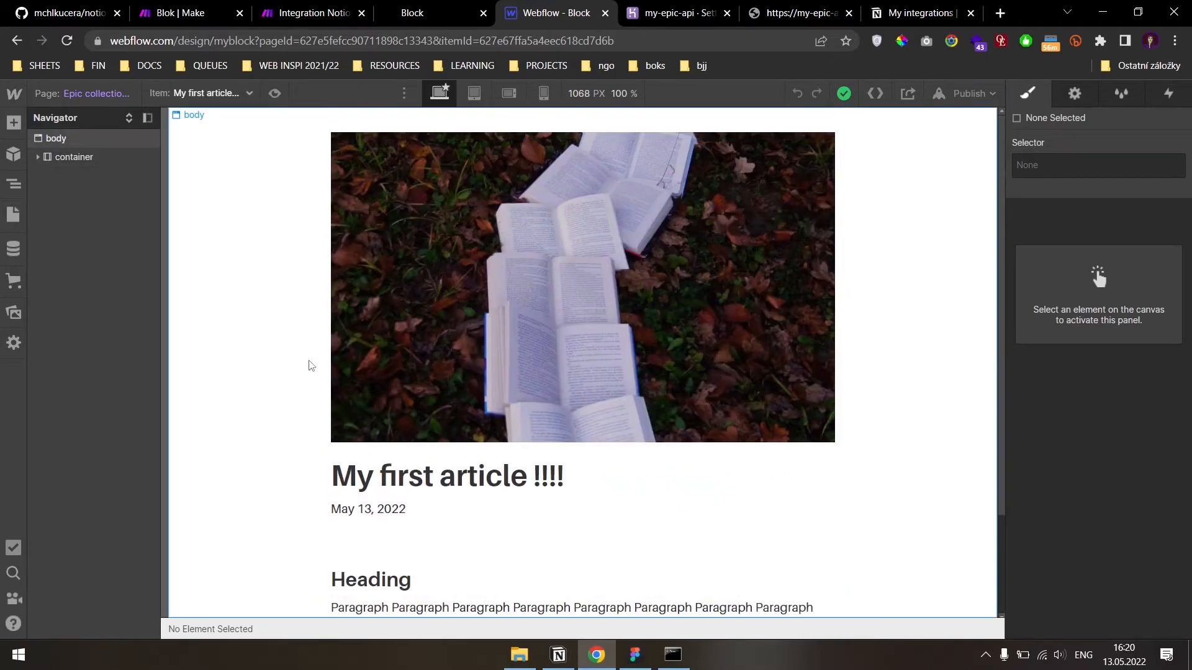
left_click(96, 93)
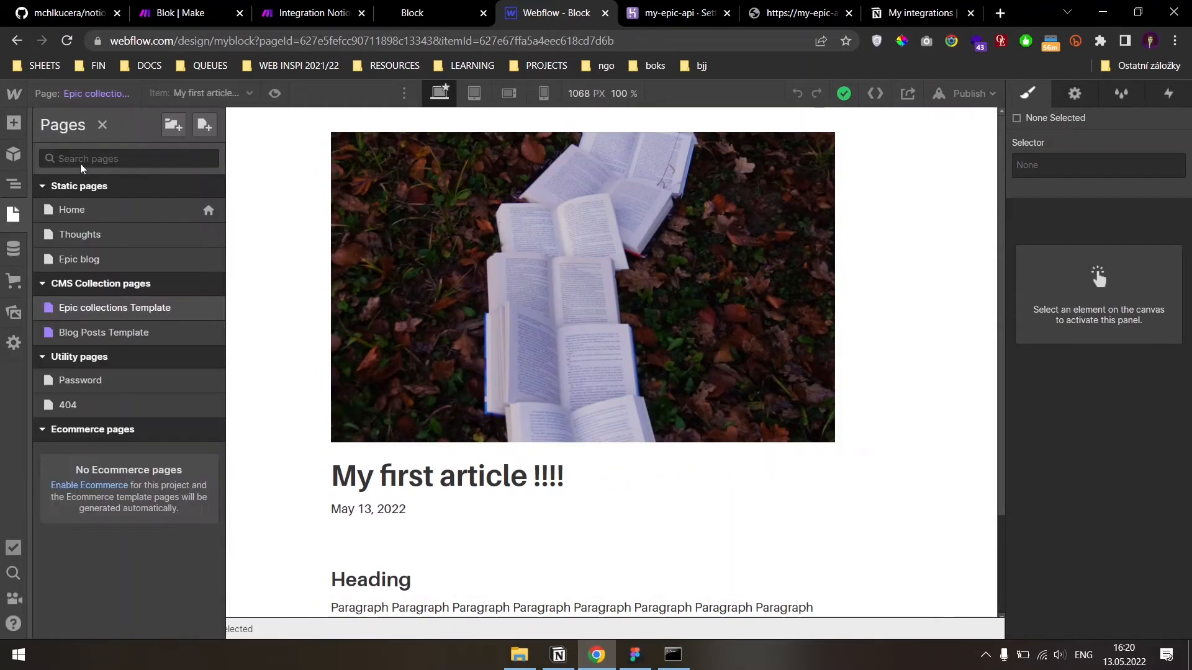
left_click(79, 259)
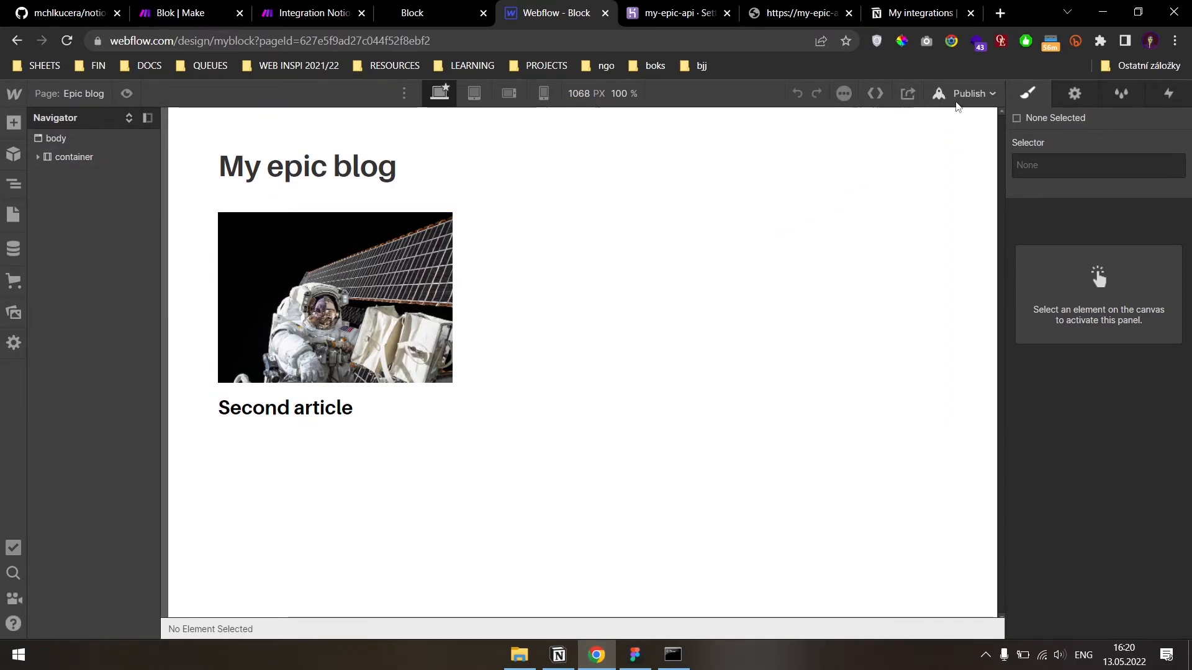
- Open the live Epic blog page from the publish options, and publish the site to myblock.webflow.io
left_click(962, 94)
left_click(914, 155)
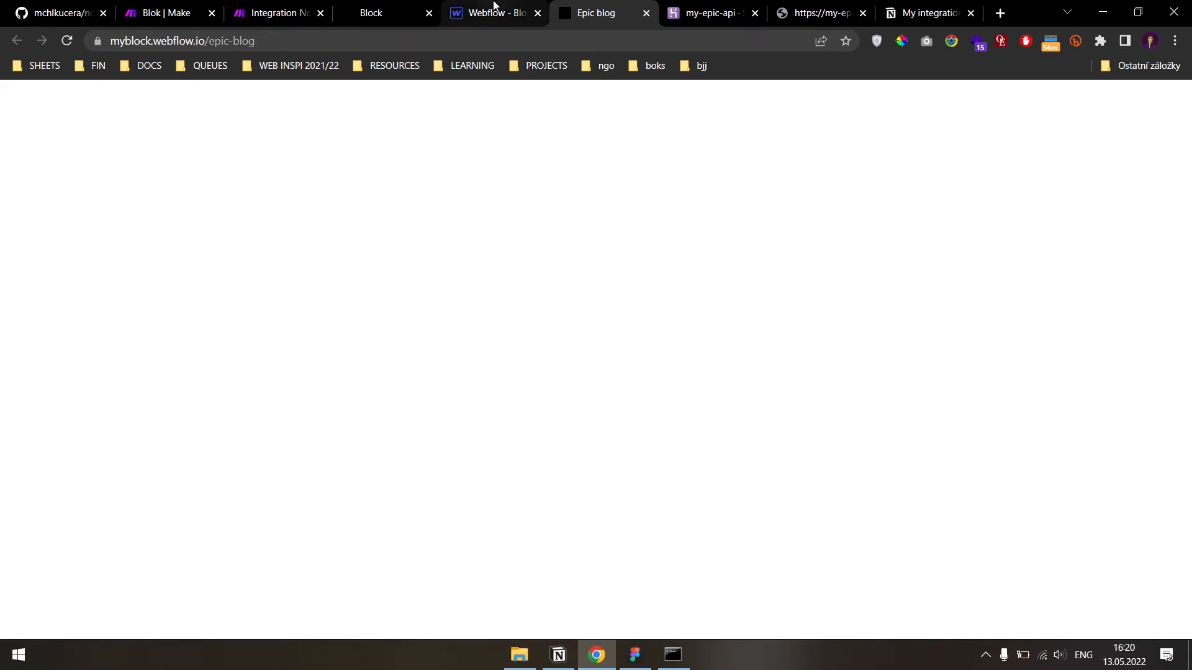
left_click(492, 13)
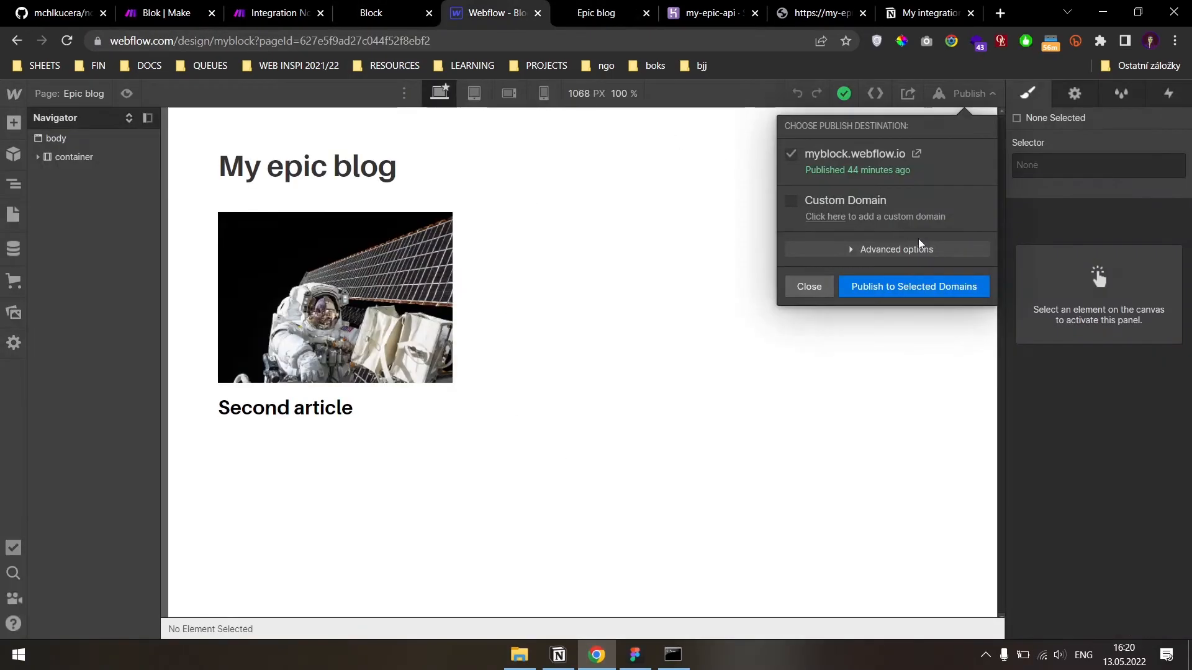
left_click(886, 285)
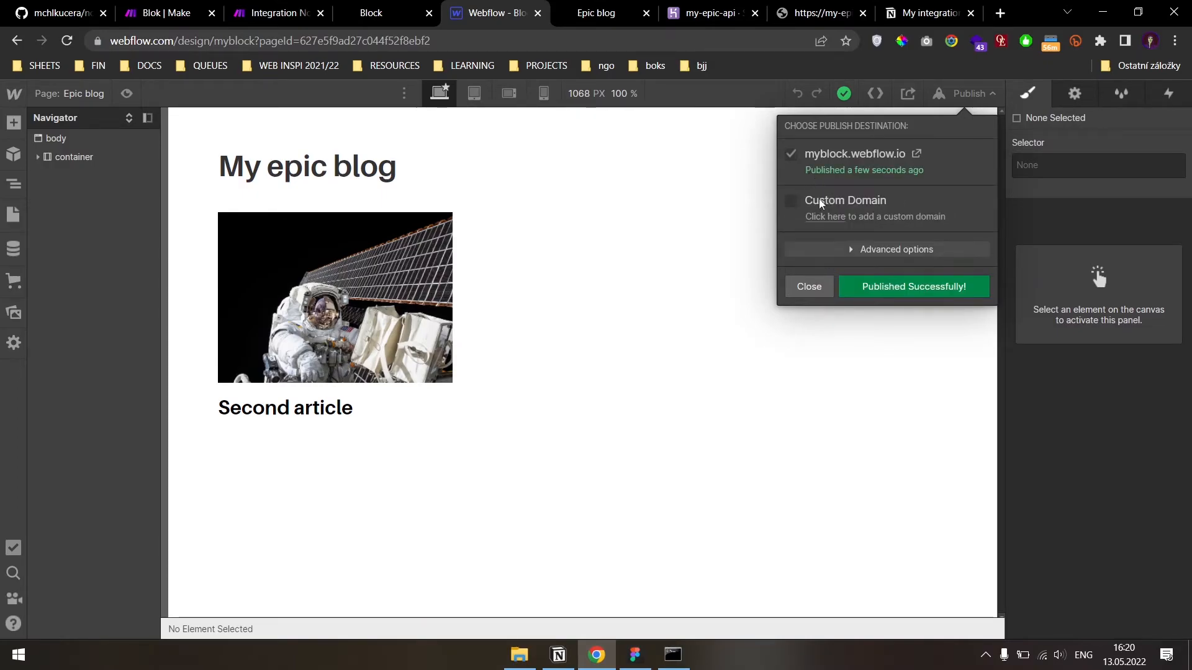
- Reload the live Epic blog page and check which articles it lists
left_click(595, 13)
key("F5")
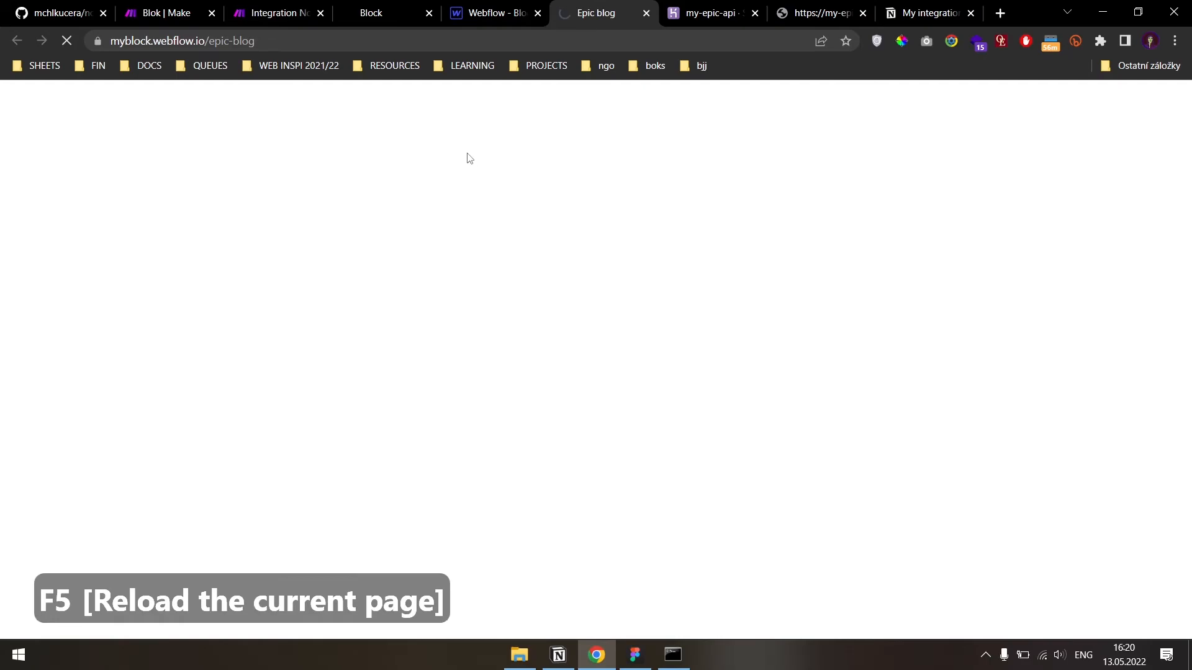
left_click_drag(137, 152, 638, 501)
left_click(637, 502)
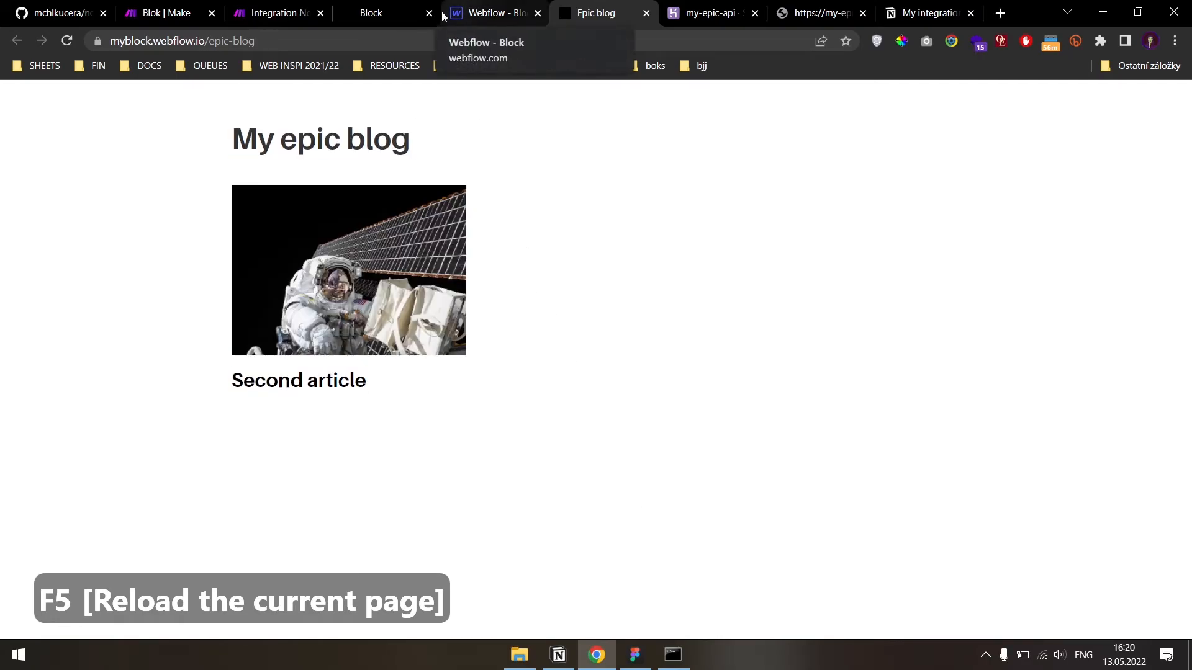
- In the Make scenario's create route, insert a Webflow Publish a Site module between Create an Item and the Notion update module
left_click(276, 13)
scroll(683, 188, "up", 2)
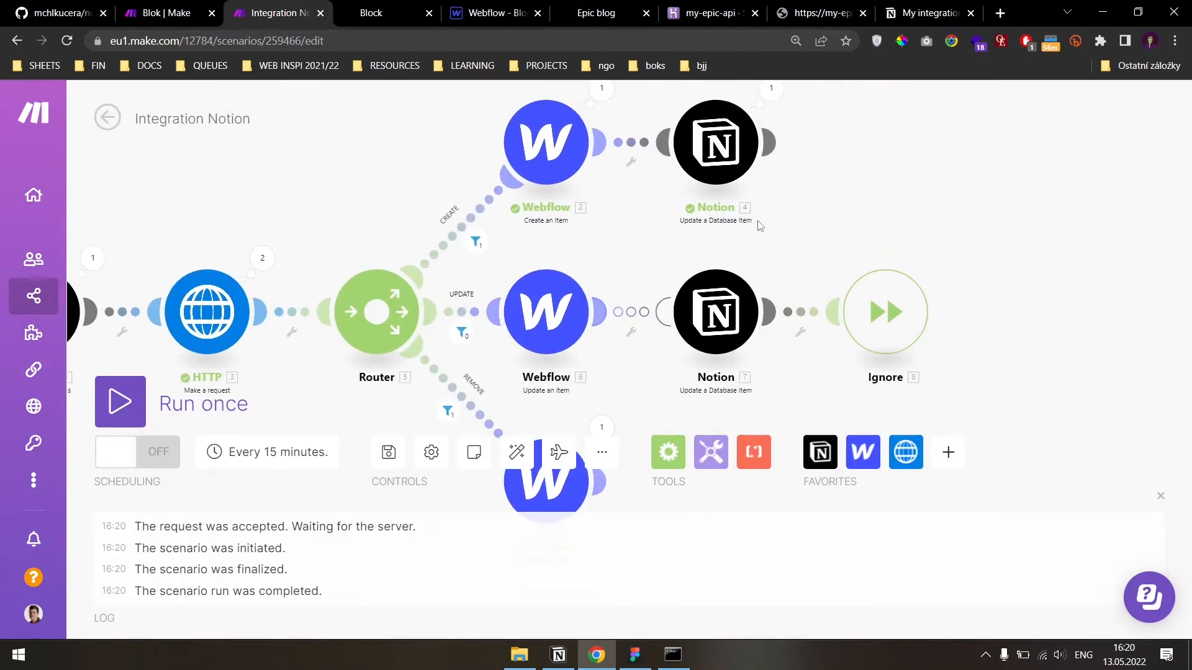
left_click_drag(593, 236, 738, 236)
left_click_drag(845, 256, 809, 213)
right_click(529, 185)
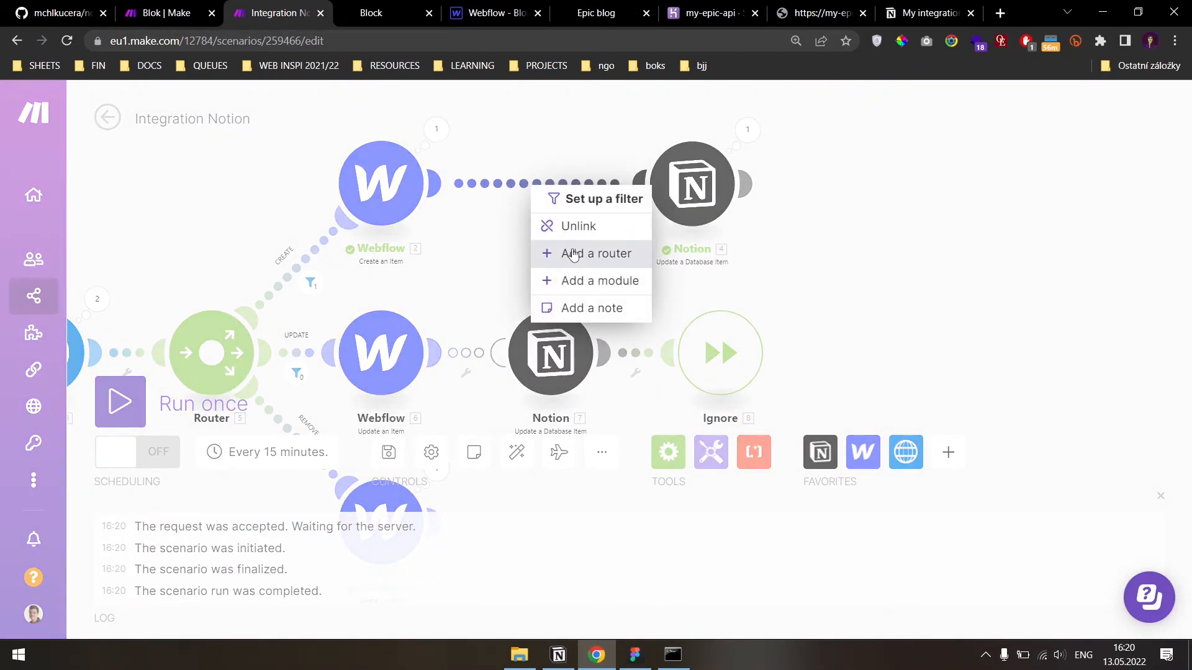
left_click(585, 281)
left_click(780, 165)
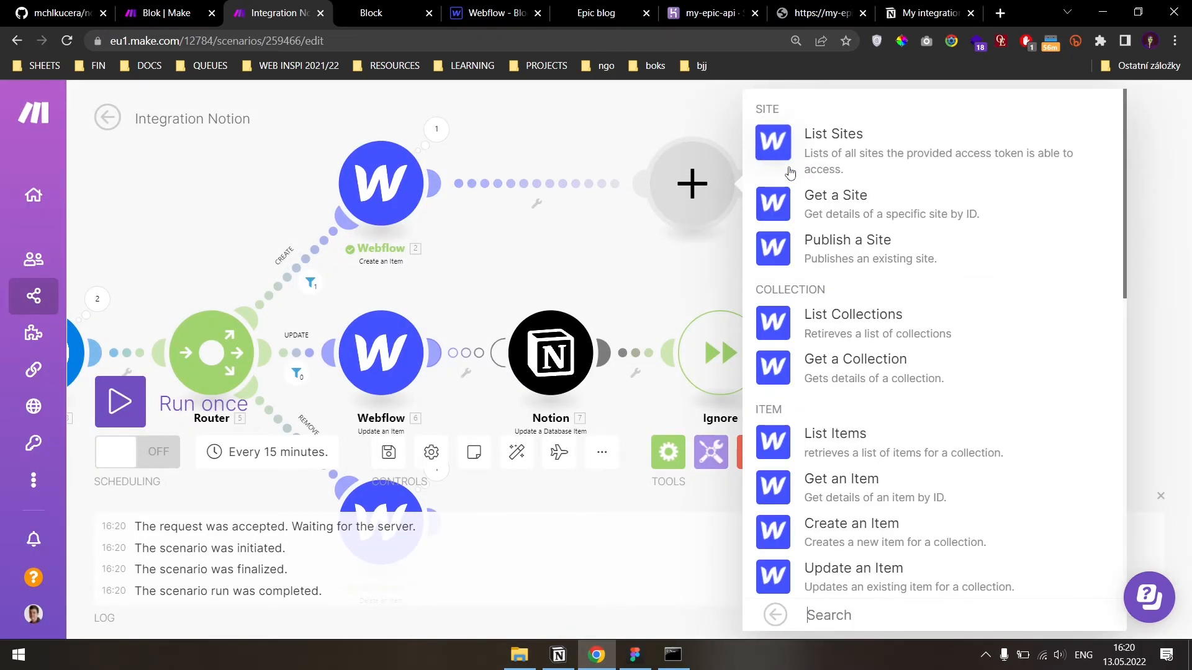
scroll(817, 321, "down", 15)
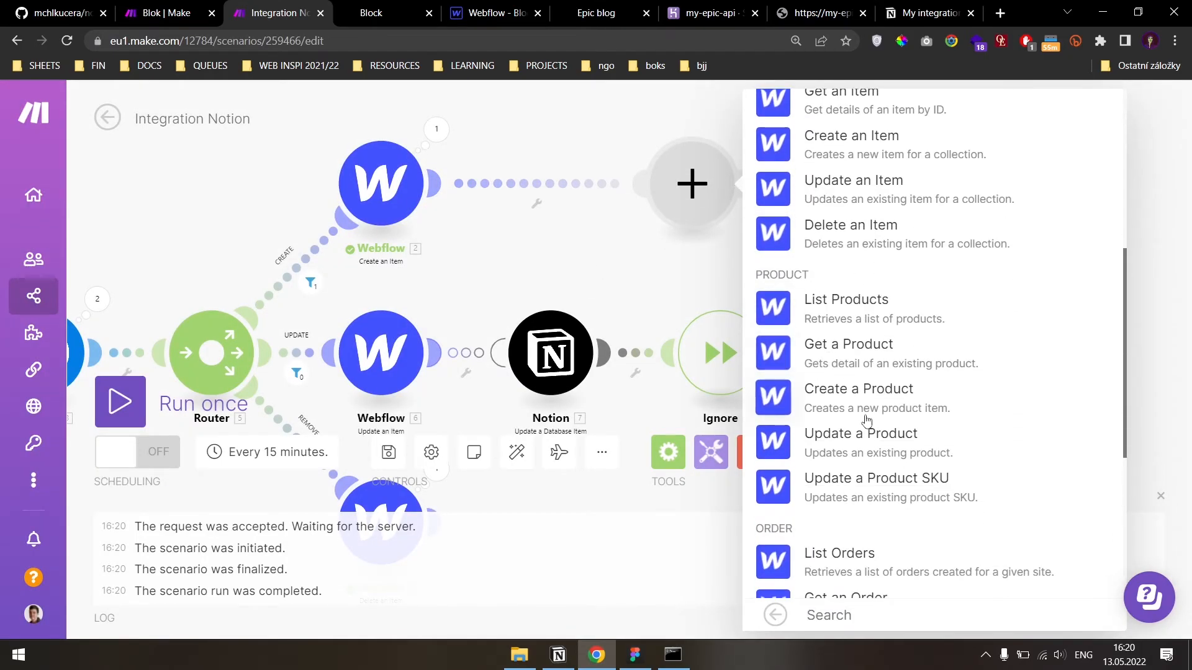
scroll(885, 476, "up", 15)
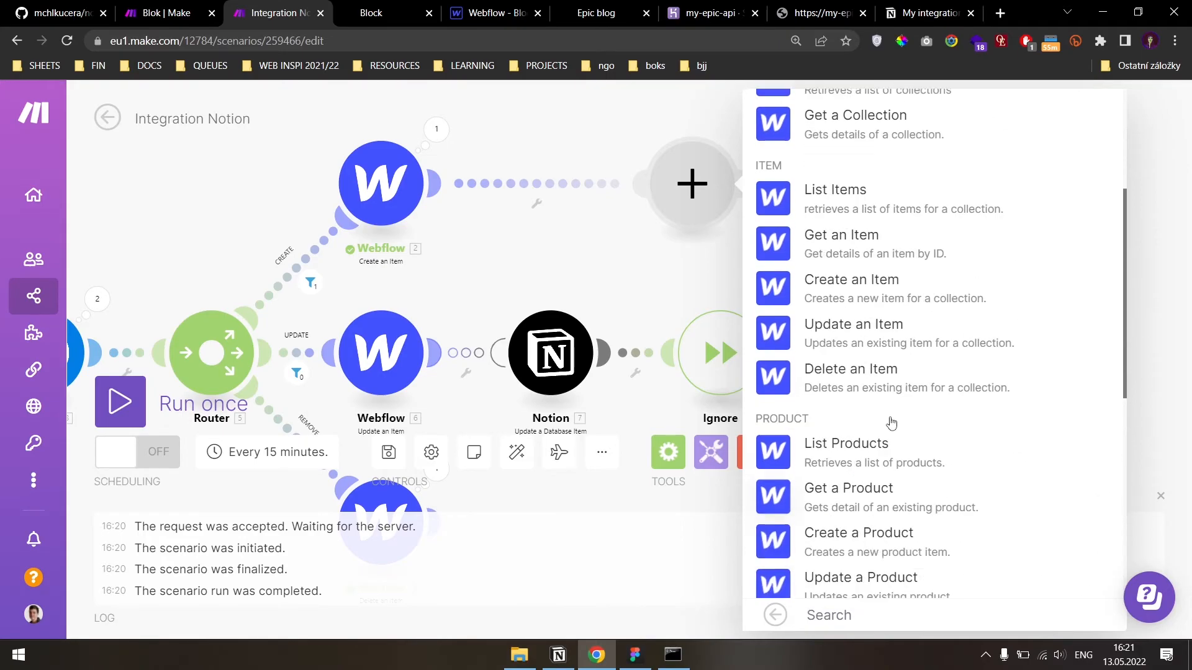
left_click(847, 256)
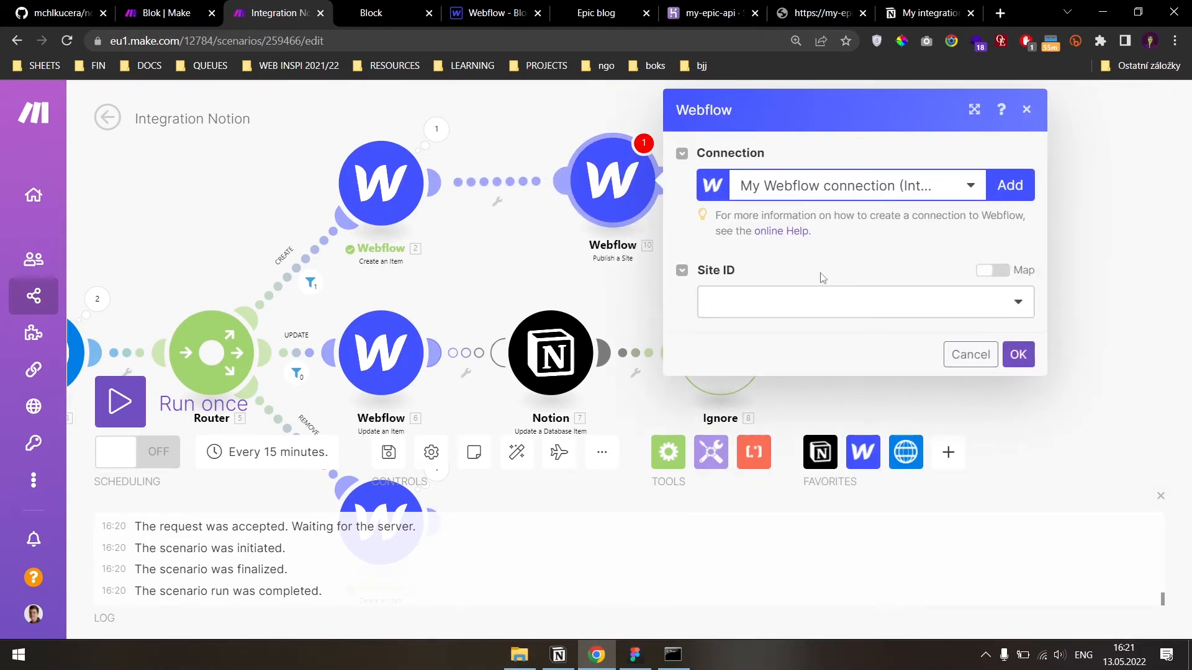
- Set the Publish a Site module's Site ID to Block, chosen from the site list rather than mapped
left_click(990, 271)
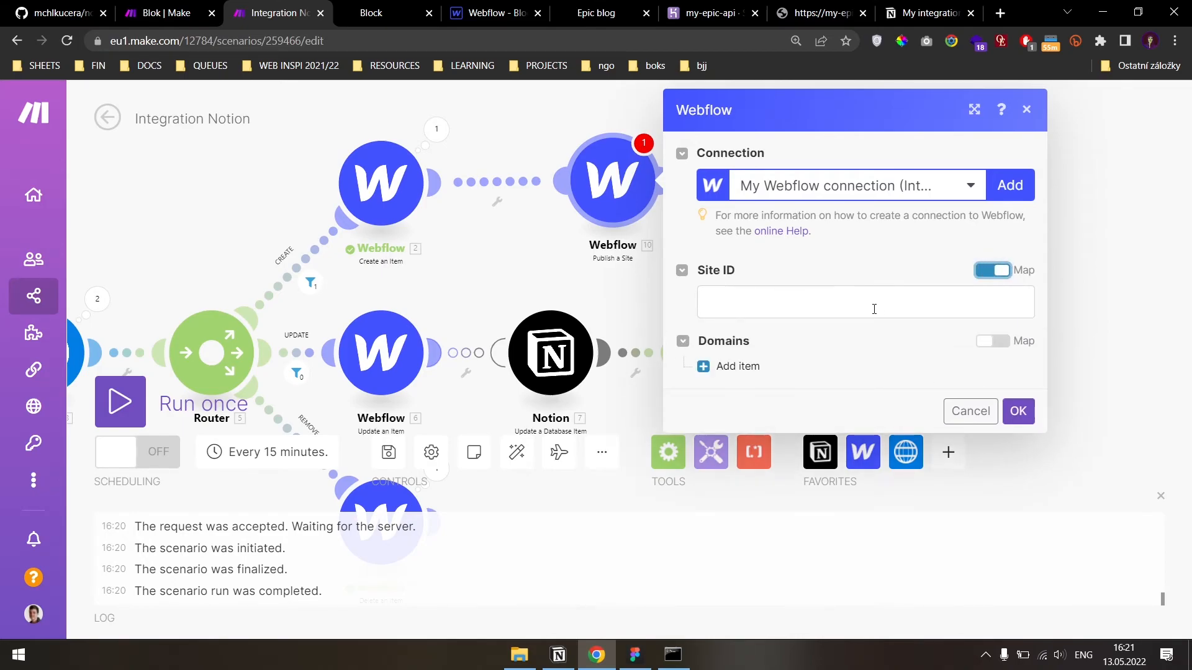
left_click(856, 309)
left_click(992, 271)
left_click(776, 305)
left_click(754, 361)
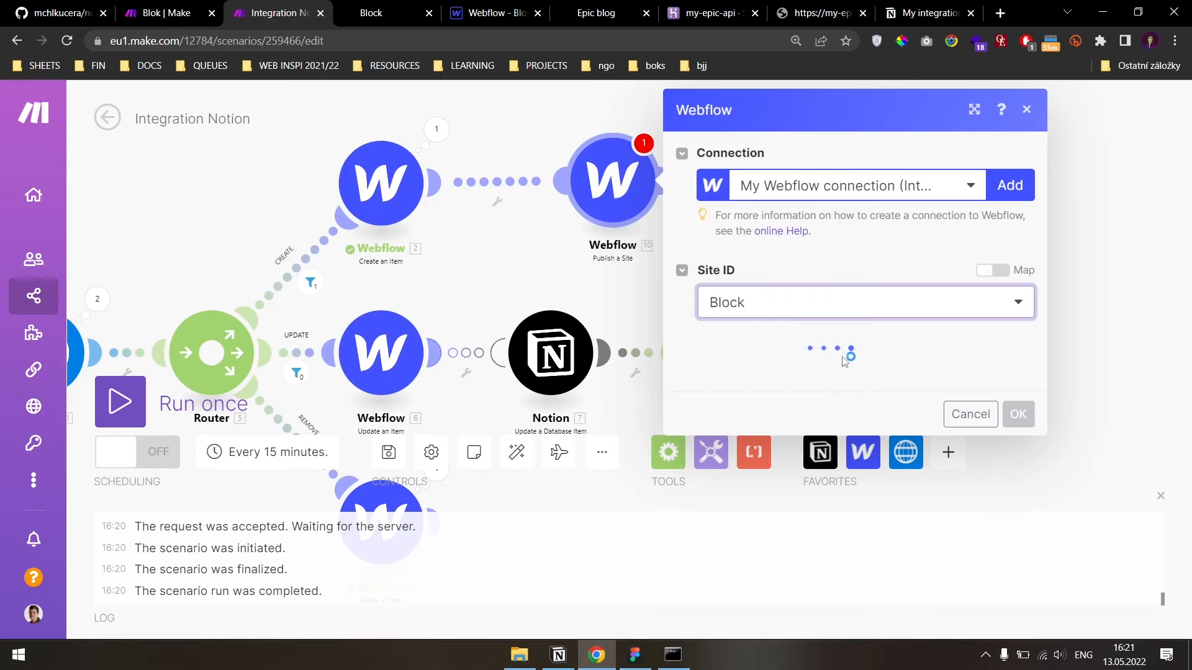
- Map the Publish a Site module's Domains to myblock.webflow.io and save the module settings
left_click(992, 341)
left_click(853, 367)
type("mybl")
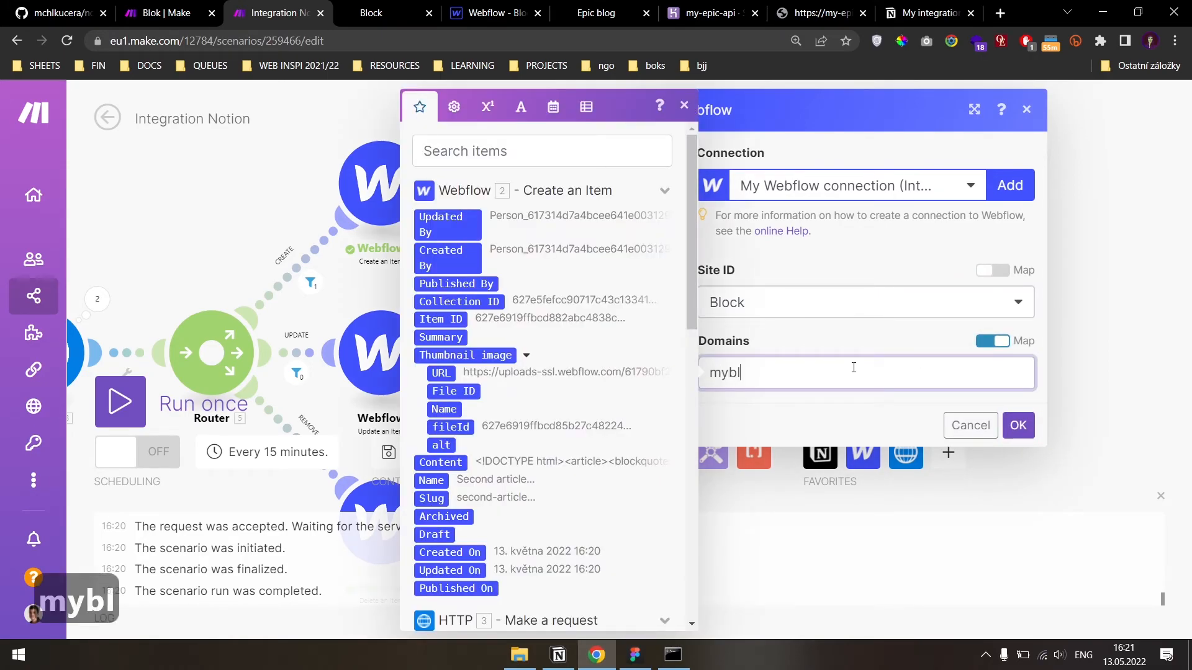
type("iock")
key("BackSpace")
key("BackSpace")
key("BackSpace")
key("BackSpace")
type("ock.w")
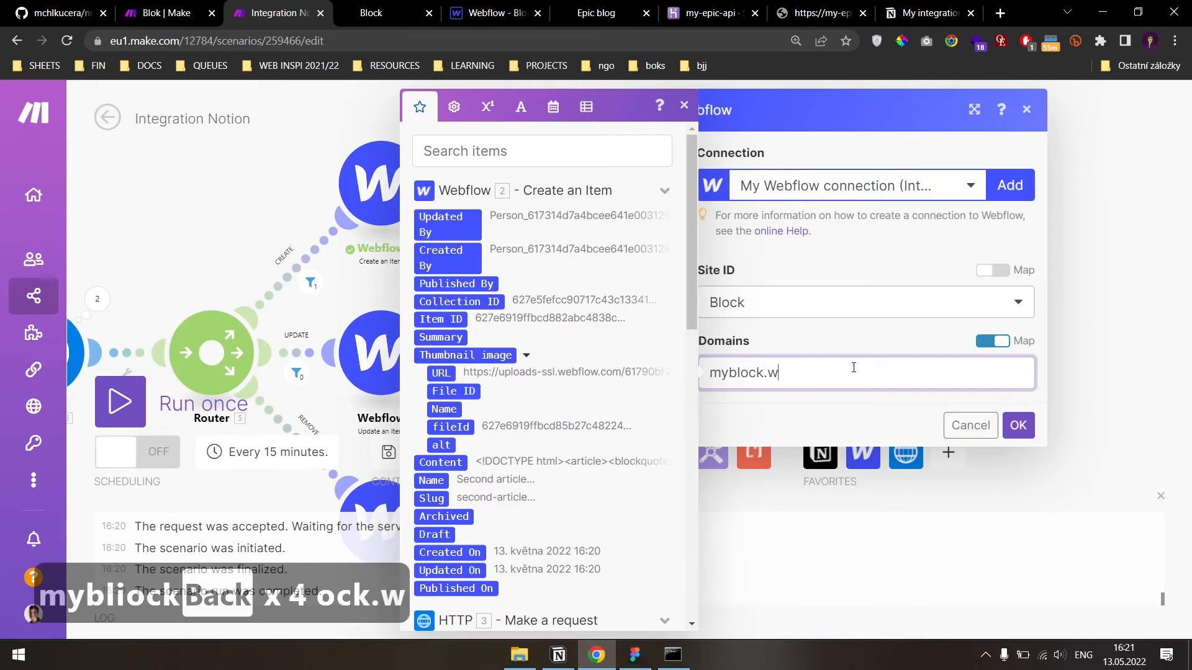
type("ebflow.ui")
key("BackSpace")
key("BackSpace")
type("io")
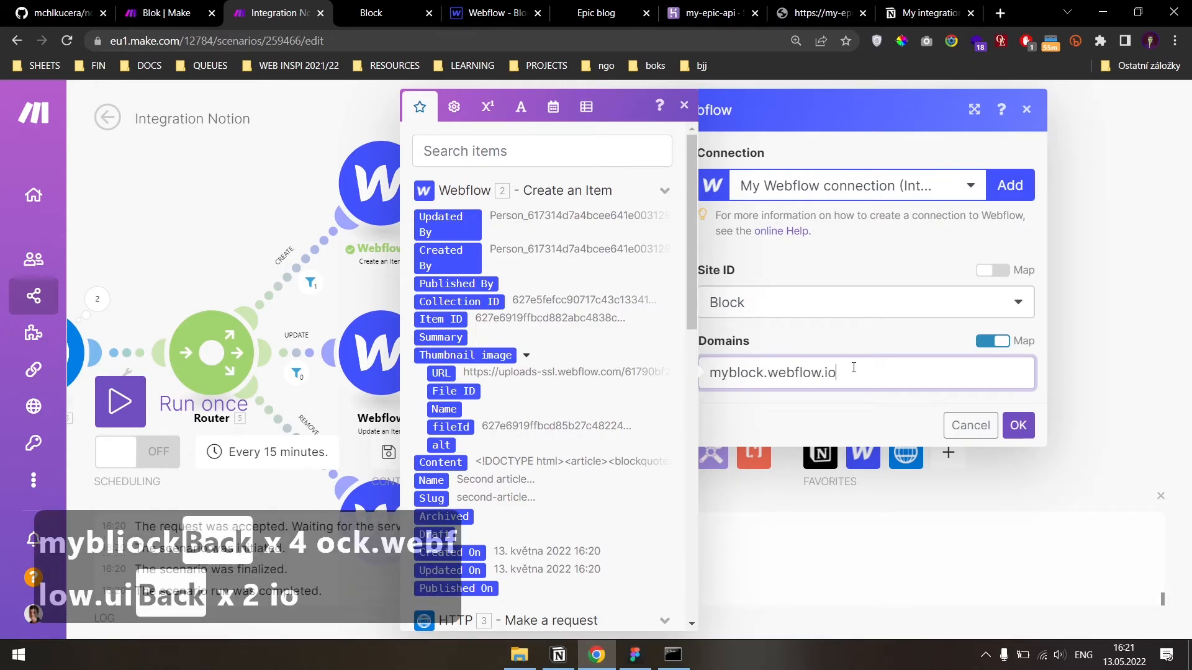
left_click_drag(841, 373, 709, 373)
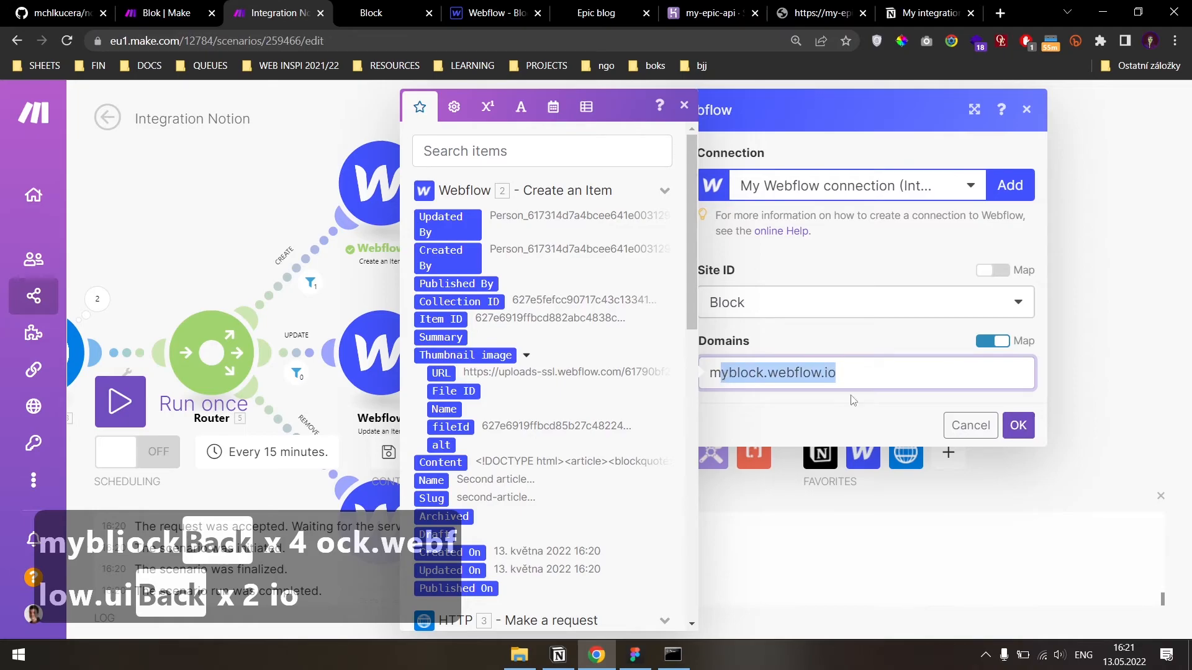
left_click(1017, 425)
- Check the site domain in the addresses of the open Block and Epic blog pages, and return to the Make scenario
left_click(409, 9)
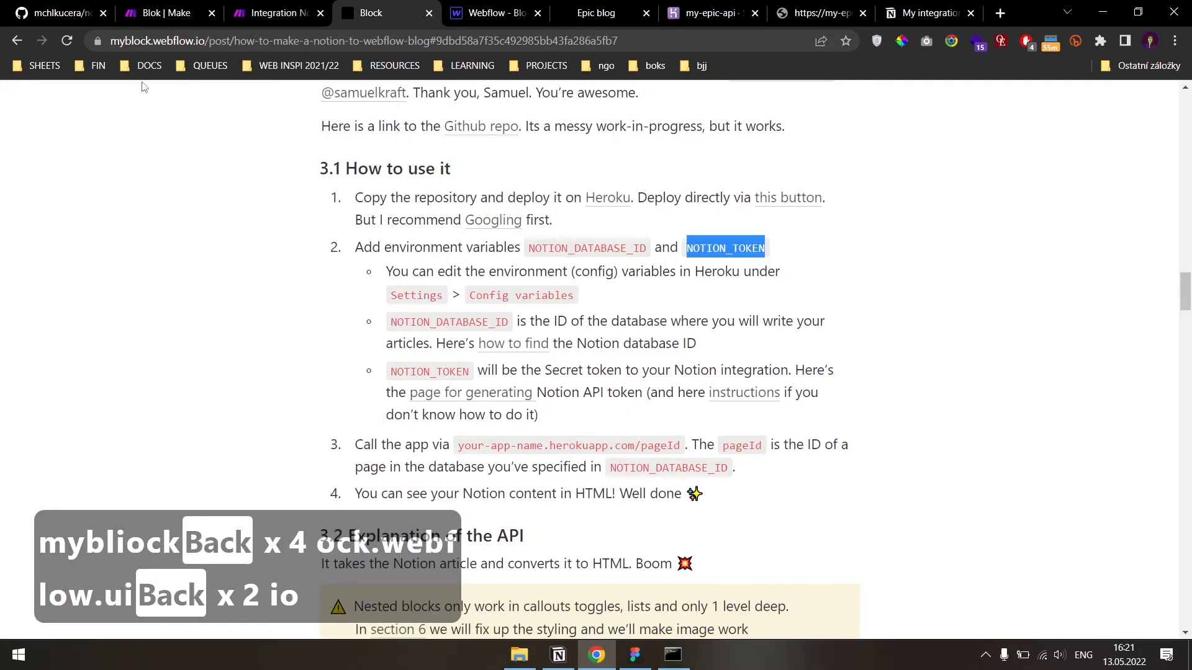
left_click_drag(205, 41, 109, 43)
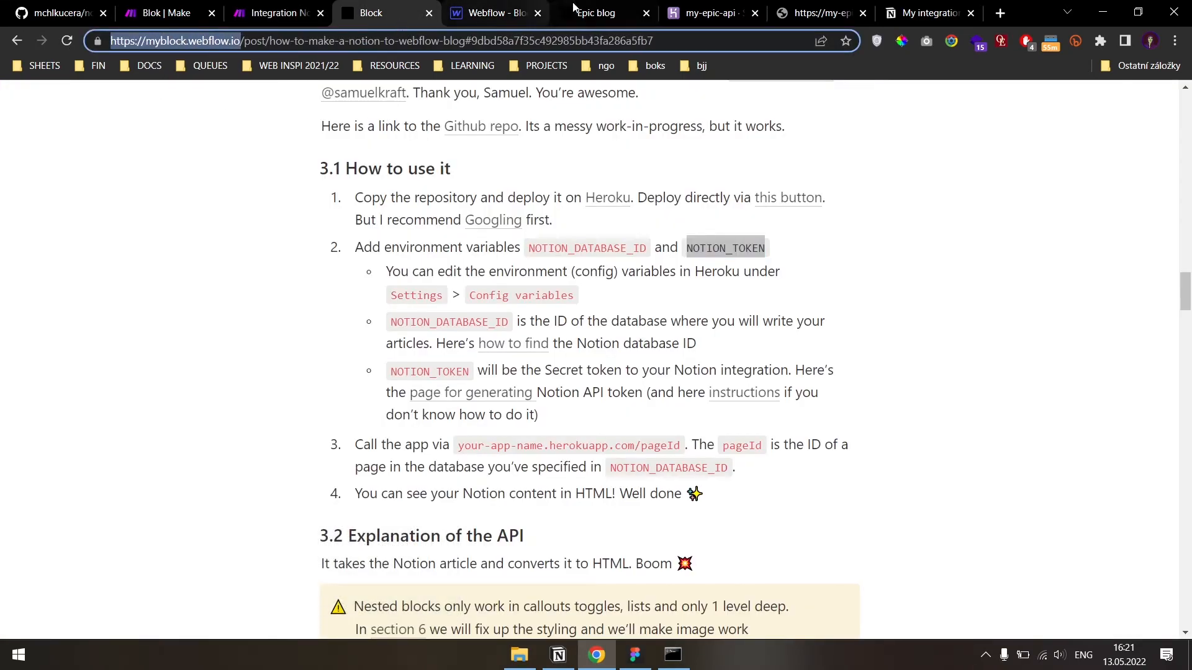
left_click(572, 8)
left_click(162, 164)
left_click(360, 9)
left_click(292, 12)
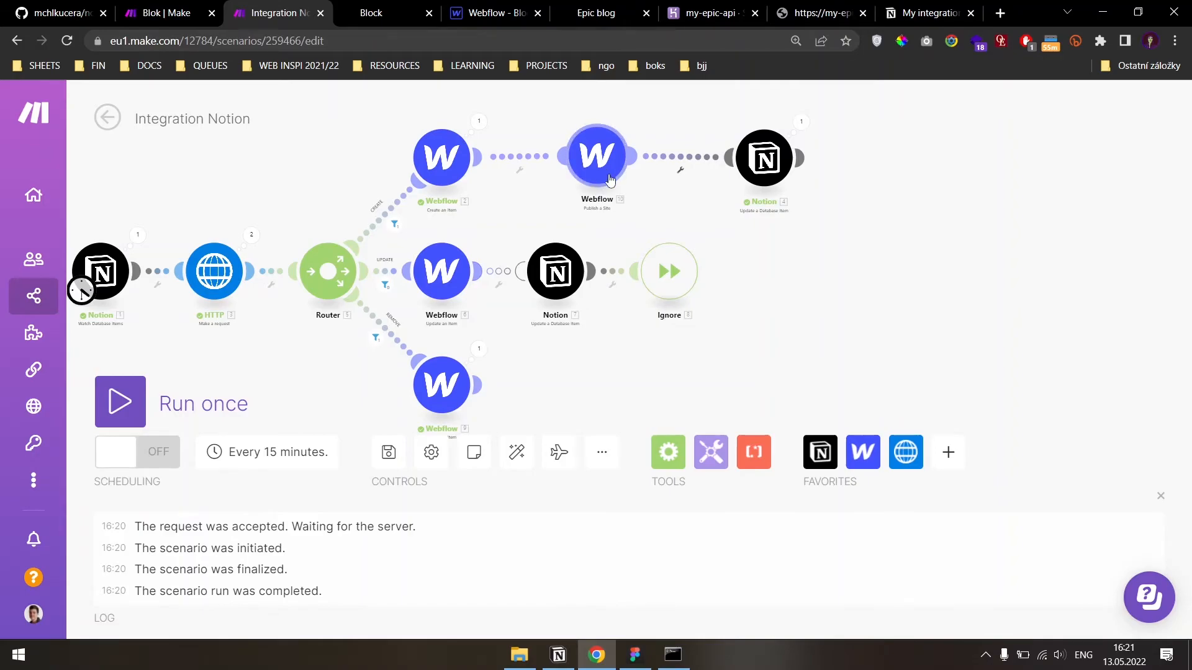
- Make room in the update route by moving the Notion and Ignore modules, and attach a copy of Publish a Site to Update an Item
left_click_drag(561, 292, 576, 351)
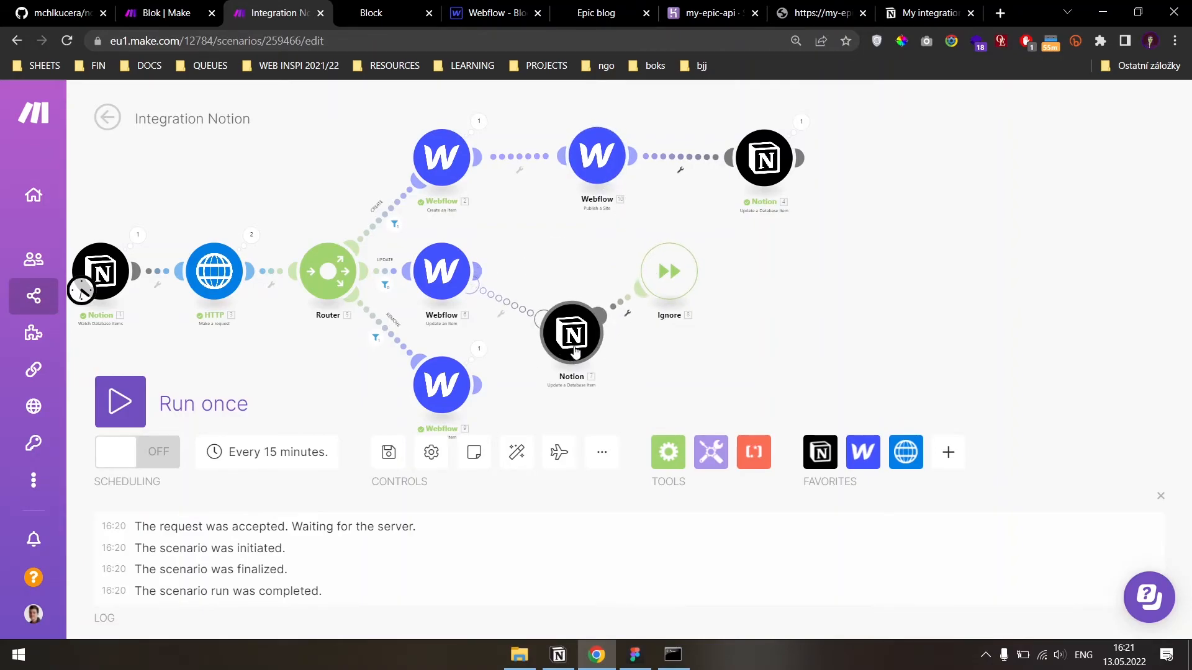
left_click_drag(669, 271, 668, 345)
left_click_drag(772, 289, 780, 249)
scroll(820, 220, "down", 2)
right_click(682, 174)
left_click(720, 296)
left_click(663, 238)
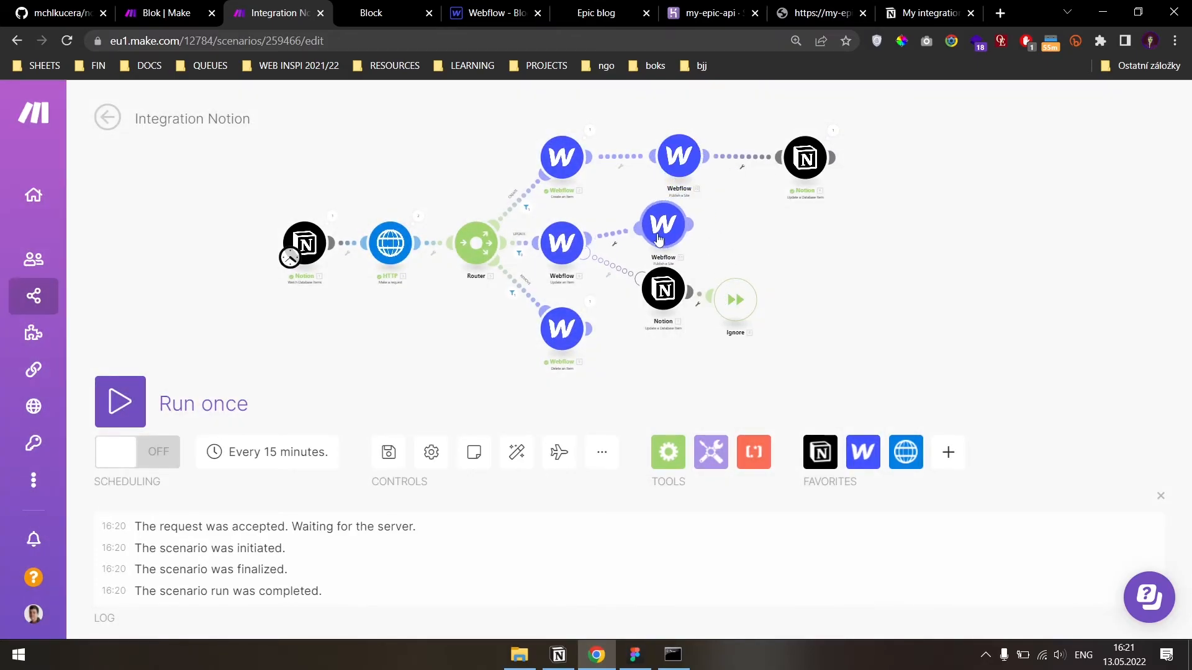
- Attach another copy of Publish a Site to the remove route's Webflow module, and auto-align the scenario
right_click(664, 239)
left_click(733, 348)
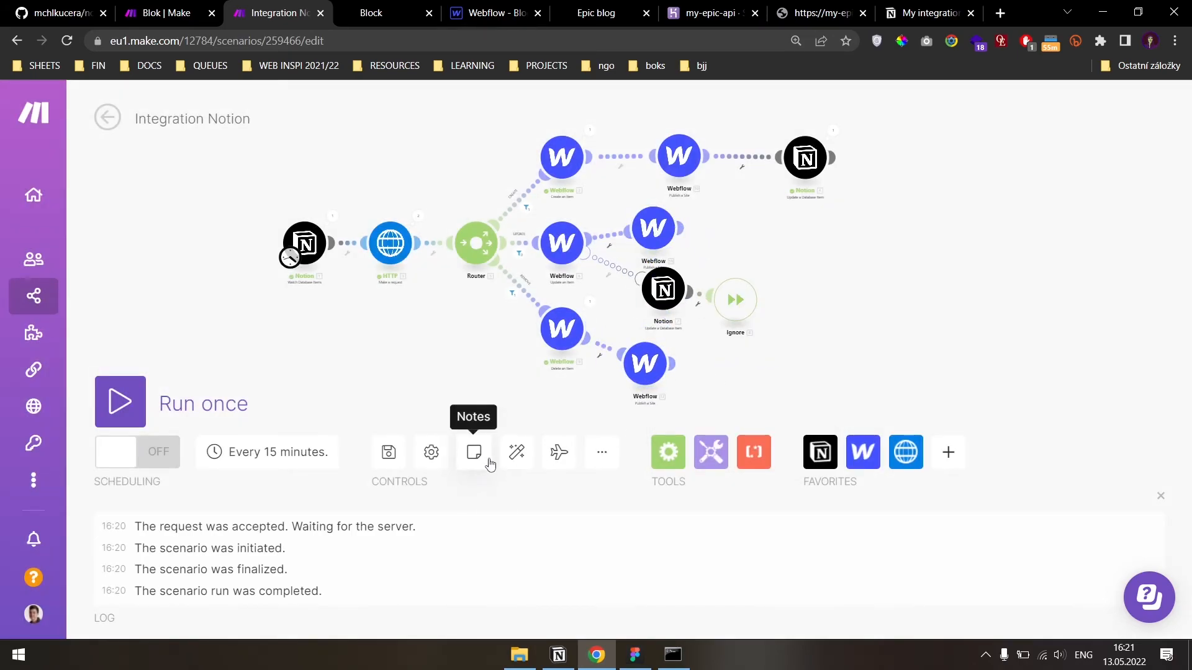
left_click(517, 453)
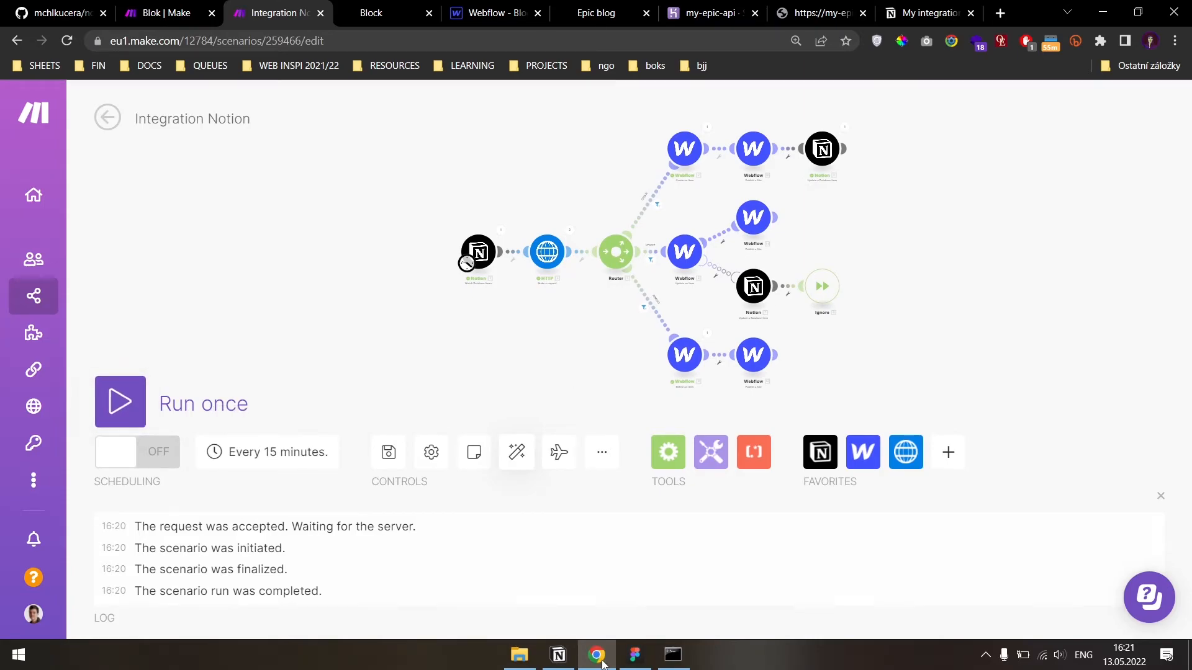
- Switch to Notion, turn on Publish? for My first article in the Epic blog database, and close the article
left_click(559, 655)
left_click(415, 311)
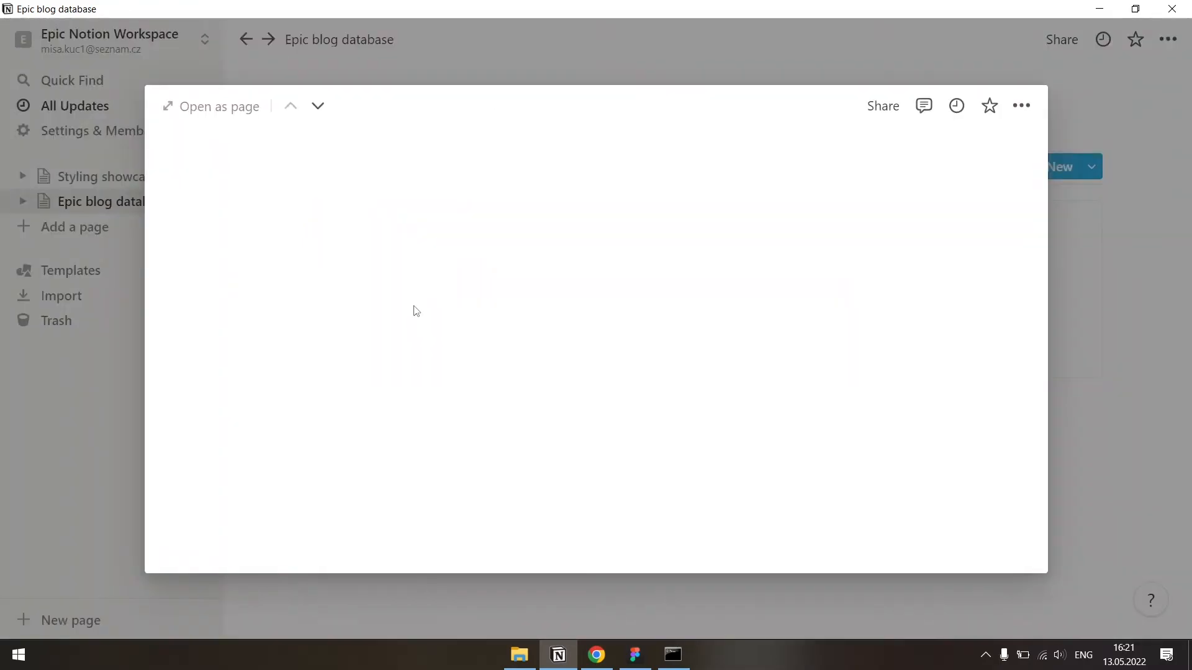
left_click(429, 505)
scroll(627, 400, "down", 1)
scroll(626, 399, "down", 2)
key("Escape")
- Open Second article and set its Summary to "For people who like rockets"
left_click(662, 285)
scroll(454, 415, "down", 3)
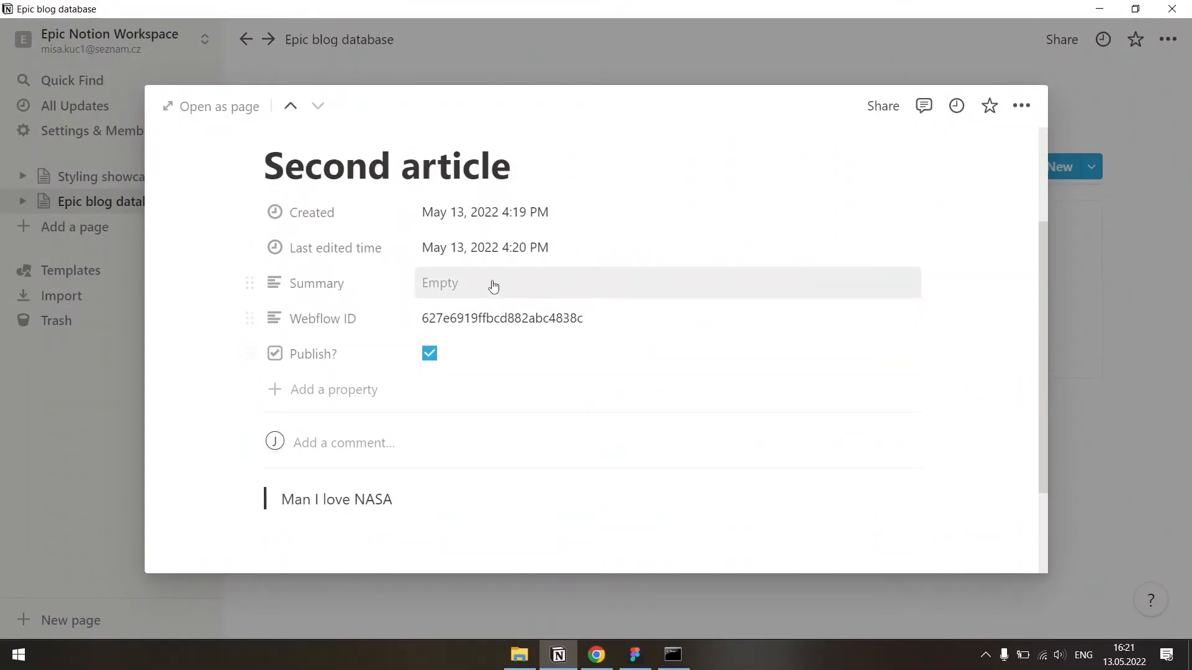
left_click(493, 281)
type("F")
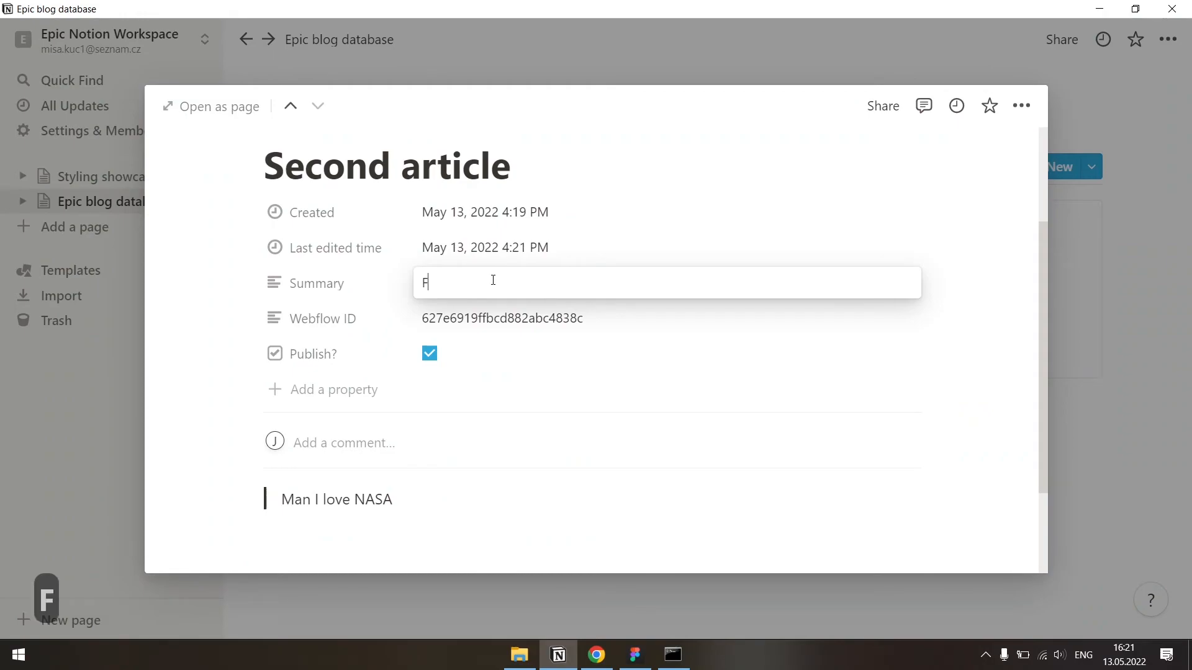
type("or people who like rockets")
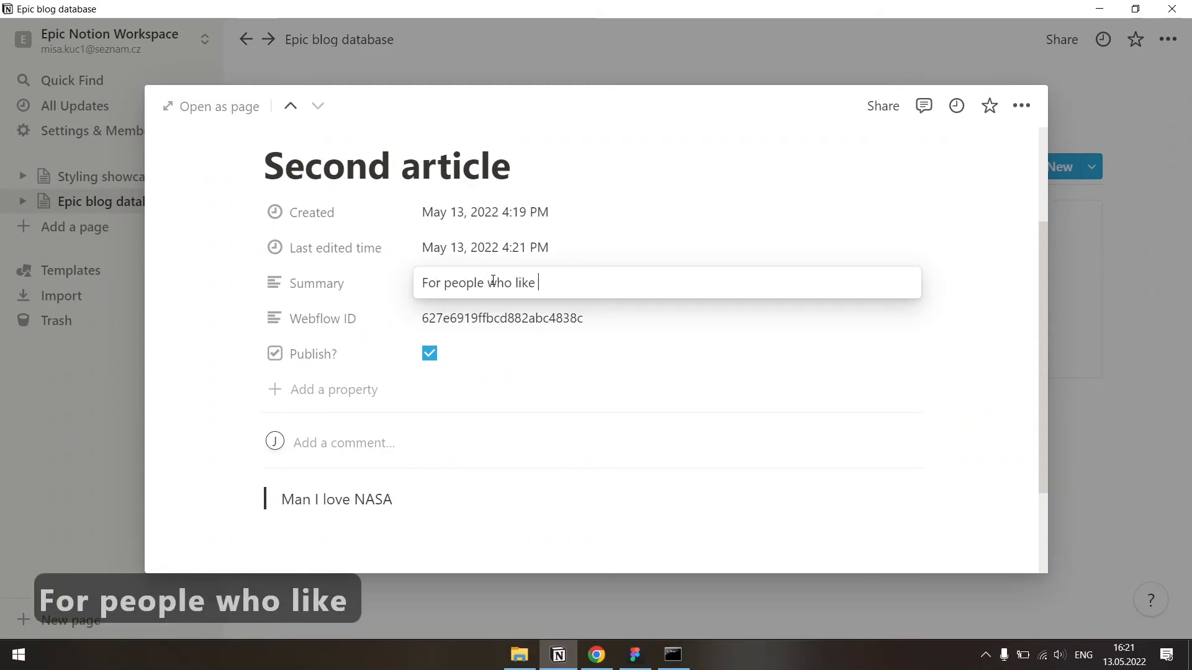
key("Return")
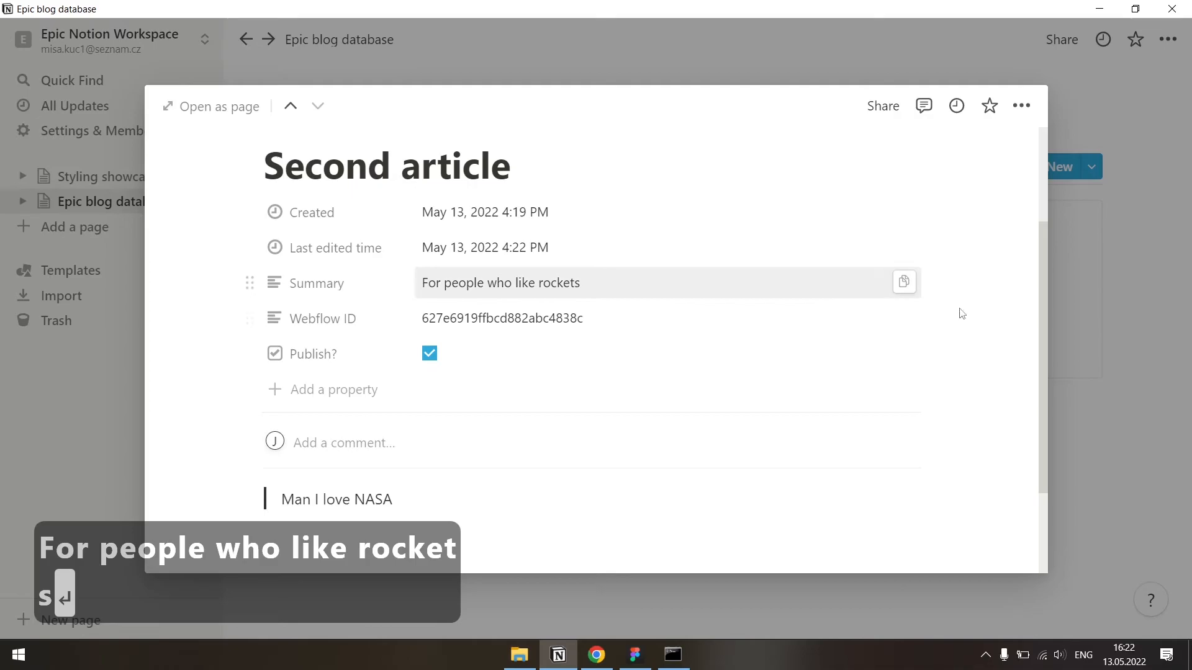
scroll(637, 445, "down", 2)
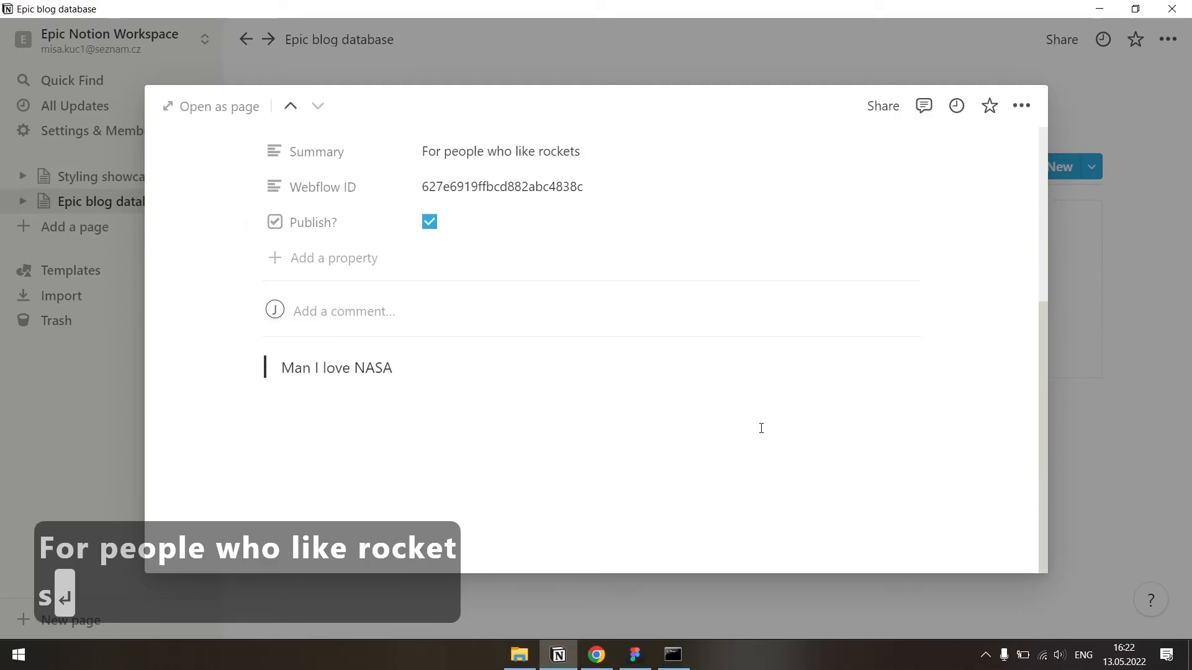
- Return to Make in the browser, run the scenario once, and follow which modules execute
left_click(596, 655)
left_click(120, 402)
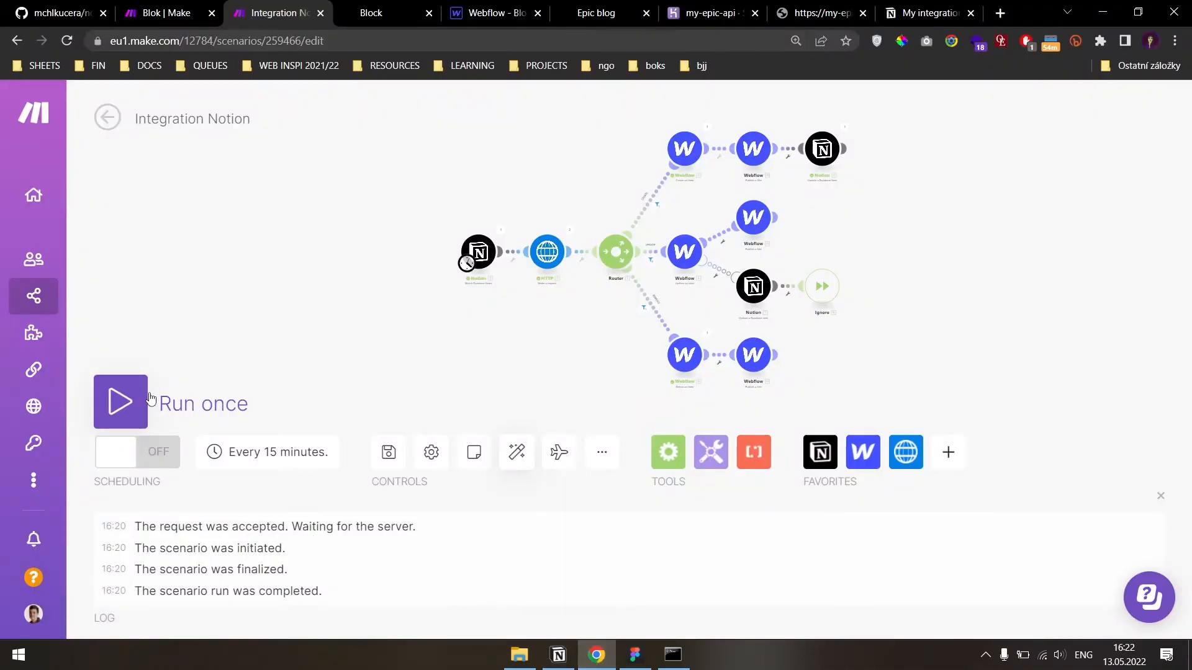
scroll(573, 215, "up", 3)
left_click_drag(573, 215, 461, 162)
scroll(529, 228, "down", 2)
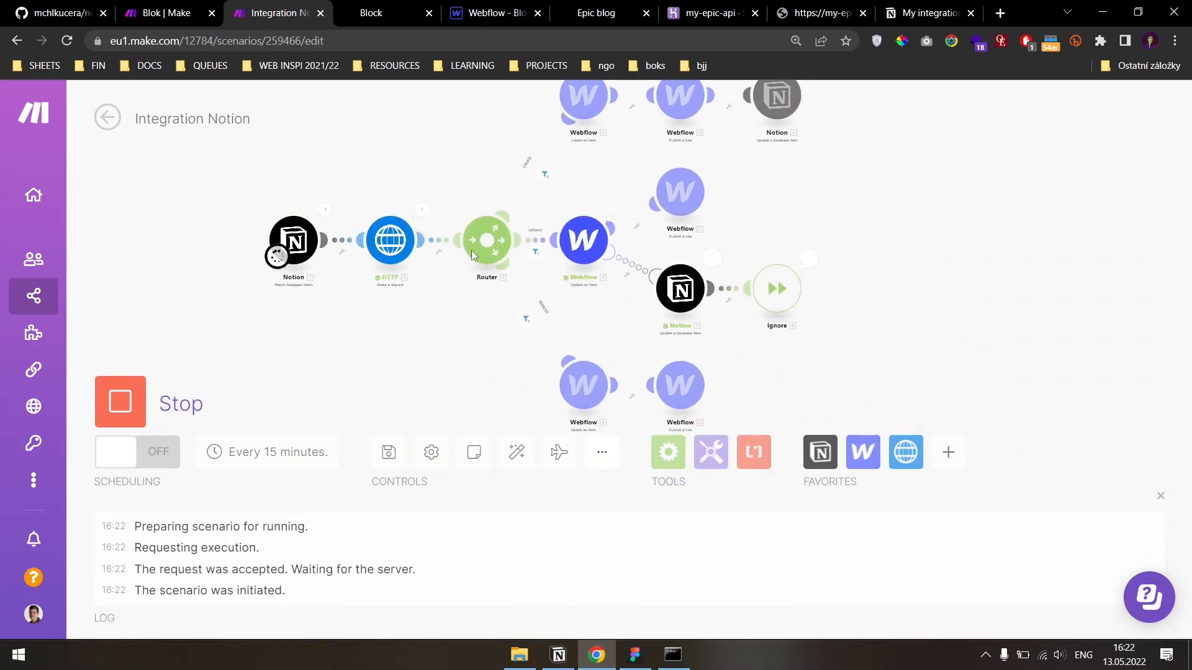
left_click_drag(429, 163, 432, 202)
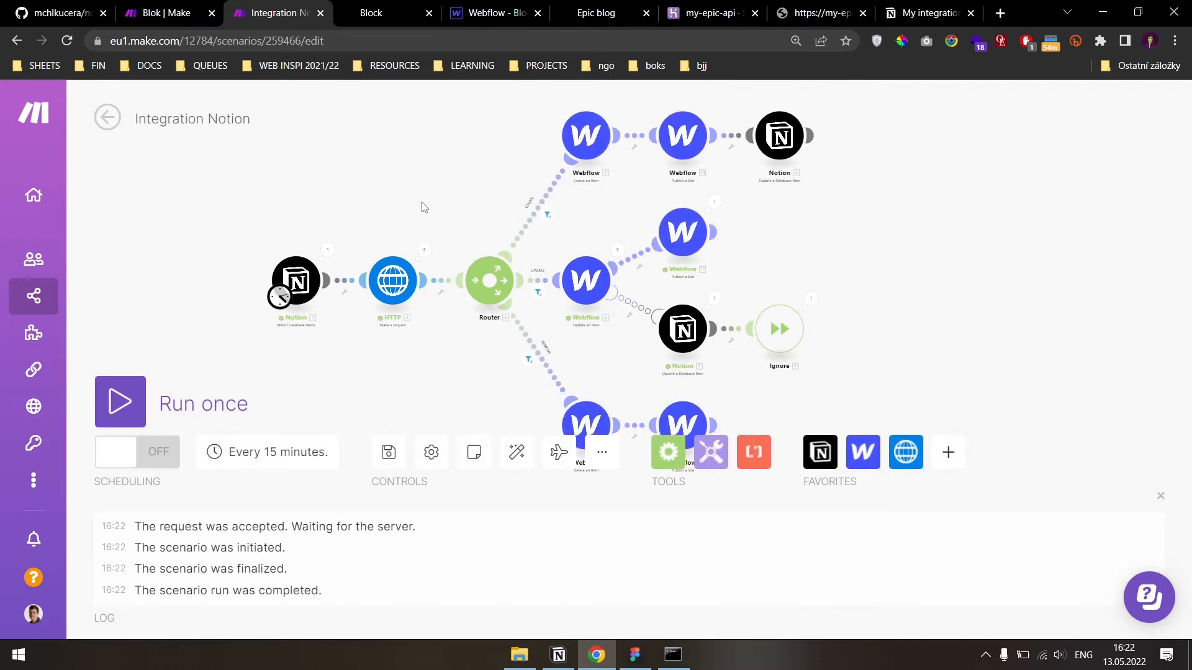
- Examine the run details of the update route's Webflow Update an Item, Notion update and Ignore modules
scroll(676, 354, "up", 3)
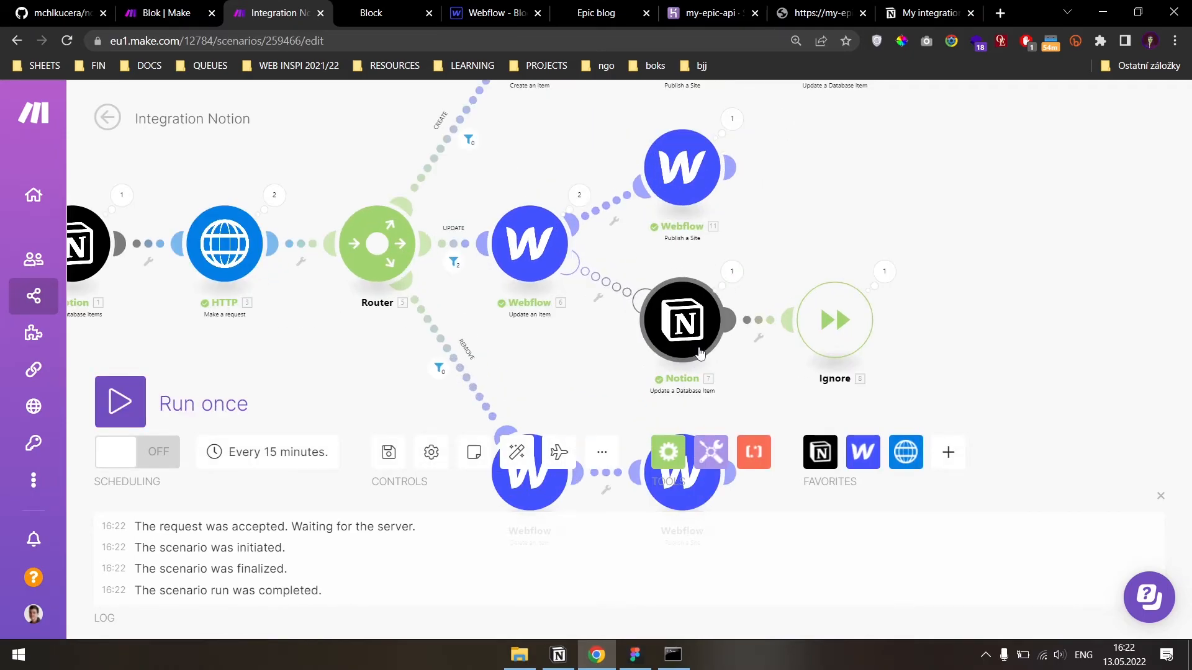
left_click(732, 271)
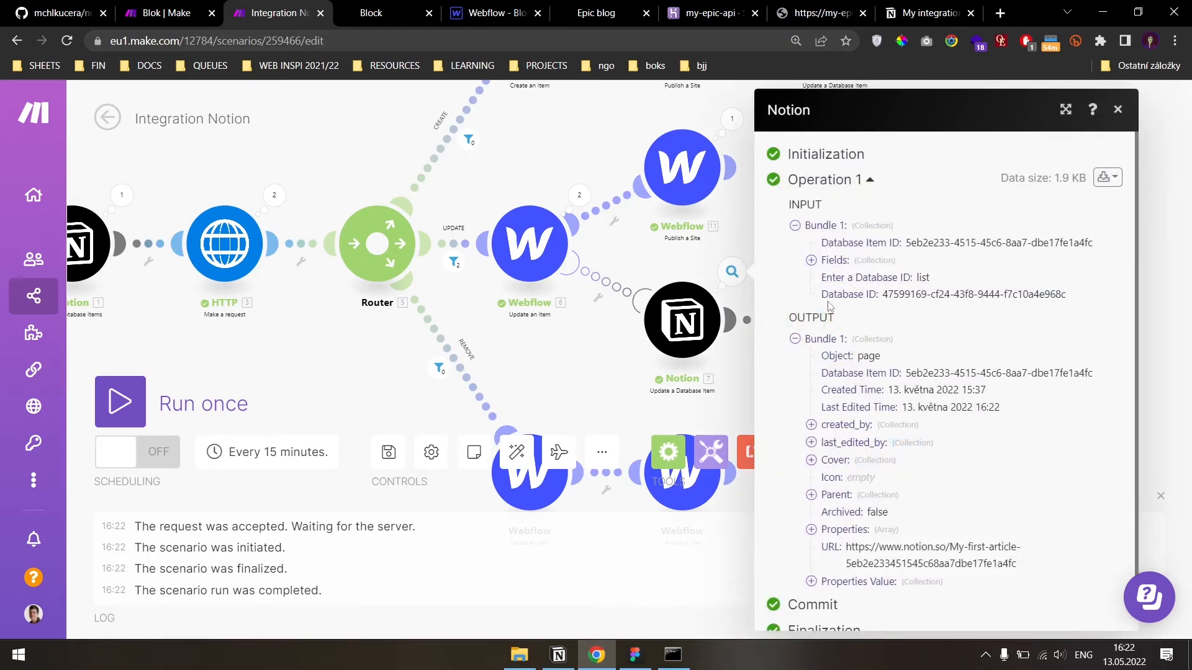
left_click(846, 262)
left_click(820, 262)
left_click(578, 197)
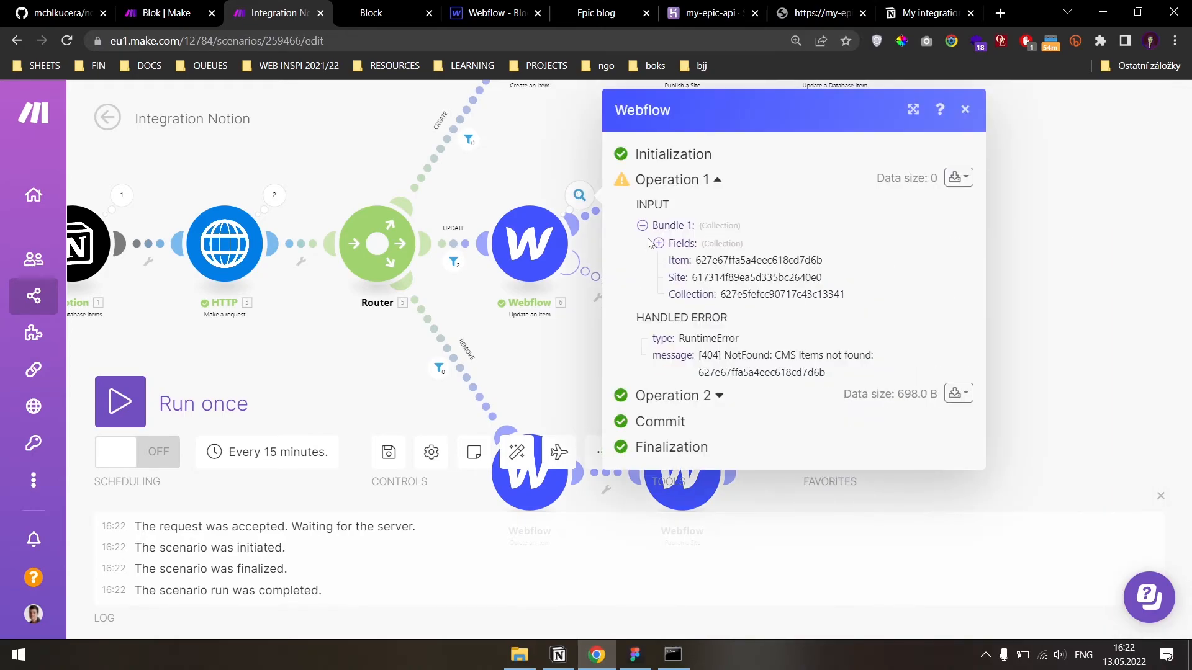
left_click(537, 174)
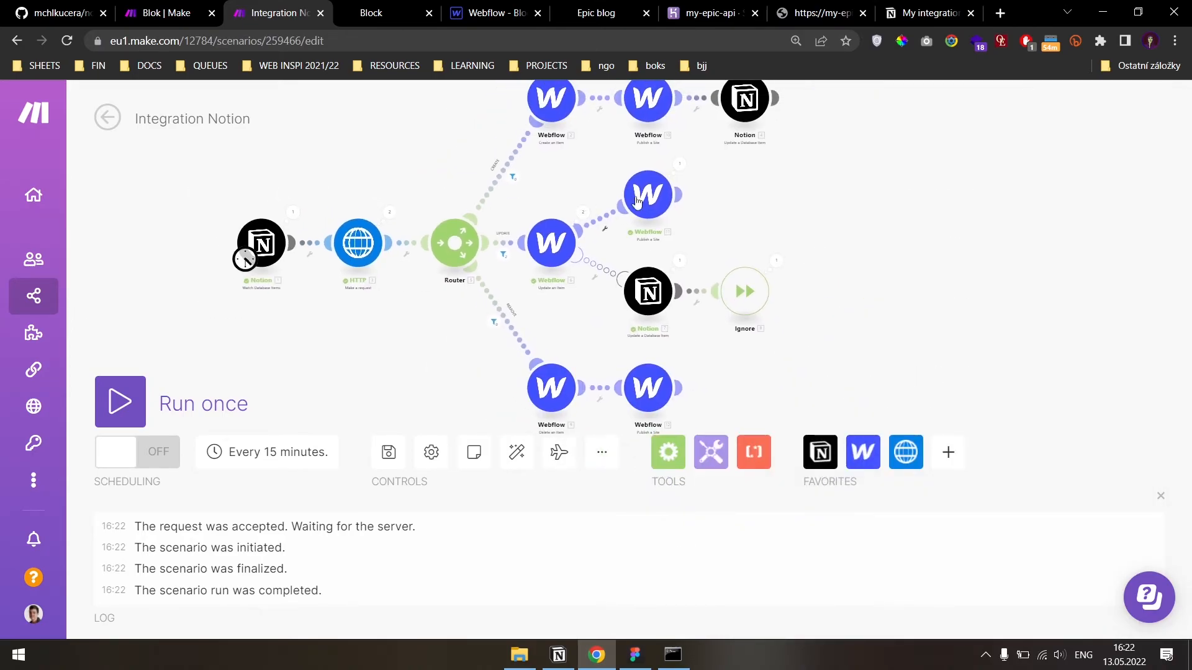
left_click(777, 262)
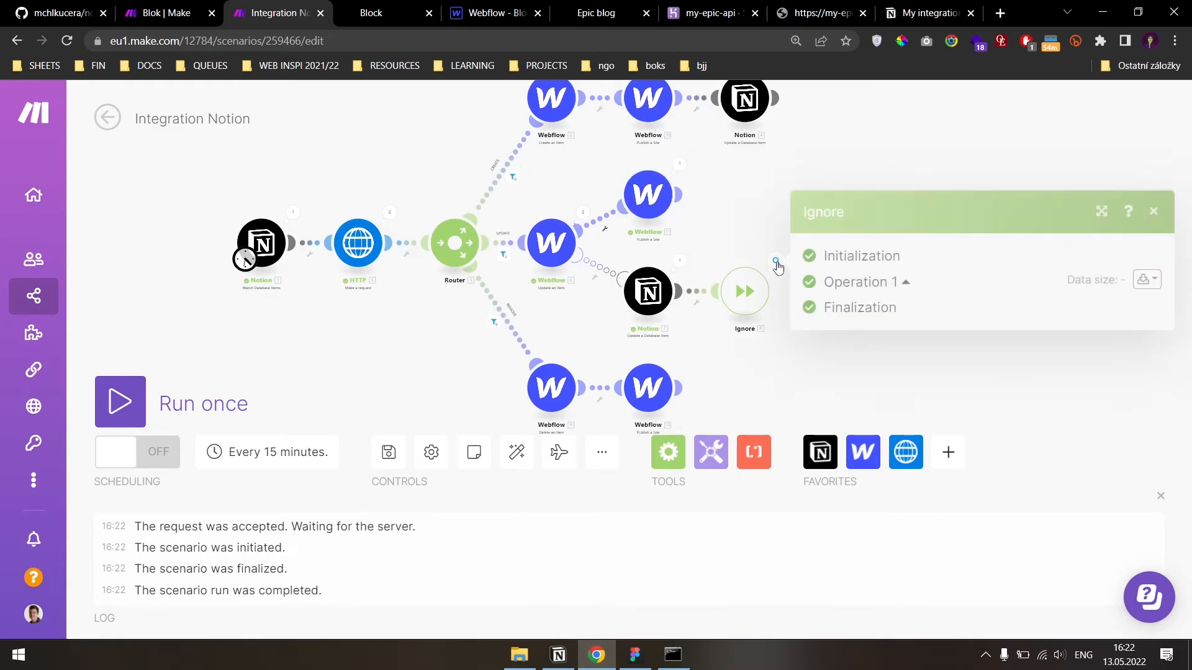
left_click(677, 262)
left_click(402, 156)
- Switch to the Webflow Designer and reload the Epic blog page to check Second article's summary
left_click(497, 12)
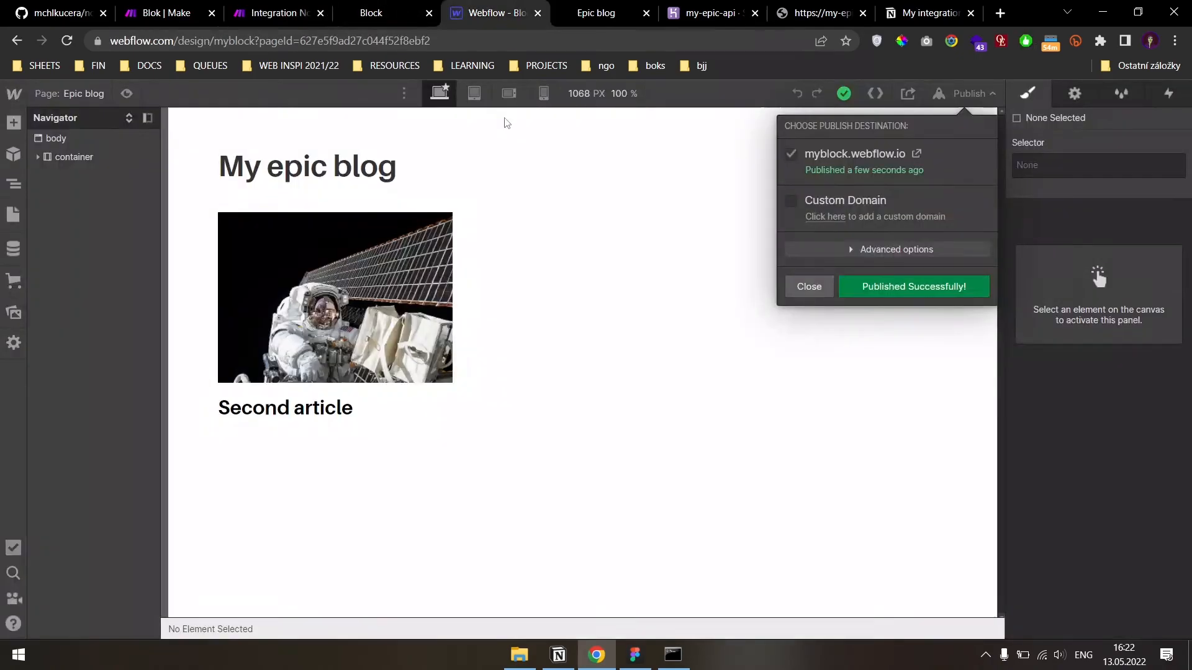
key("F5")
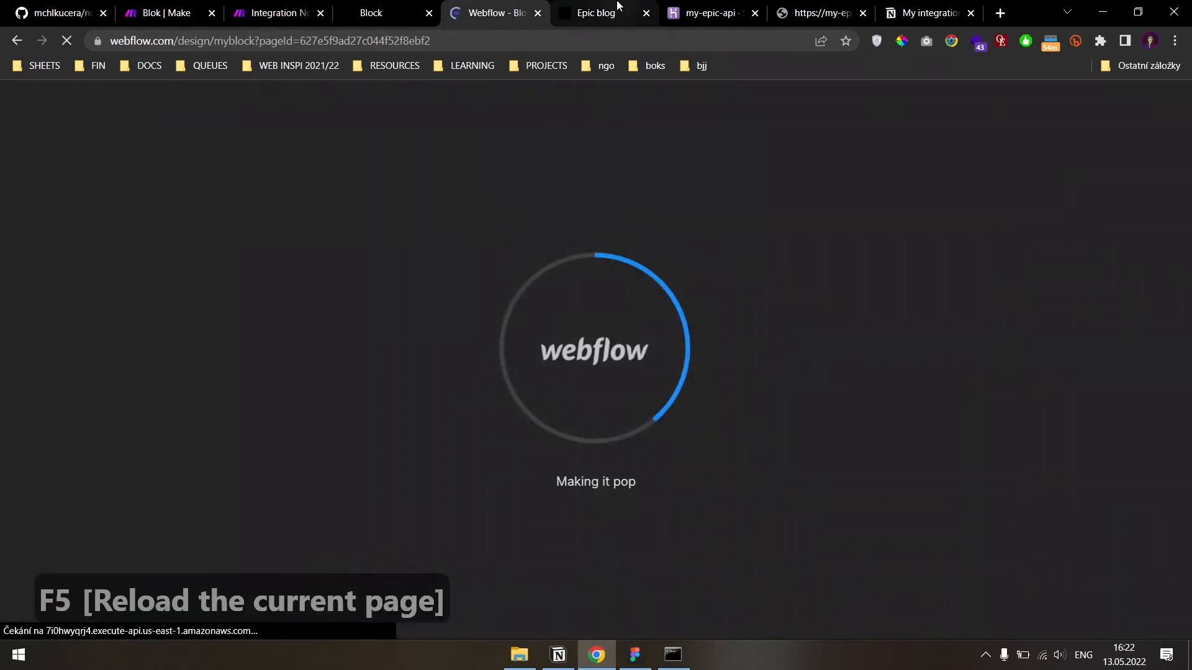
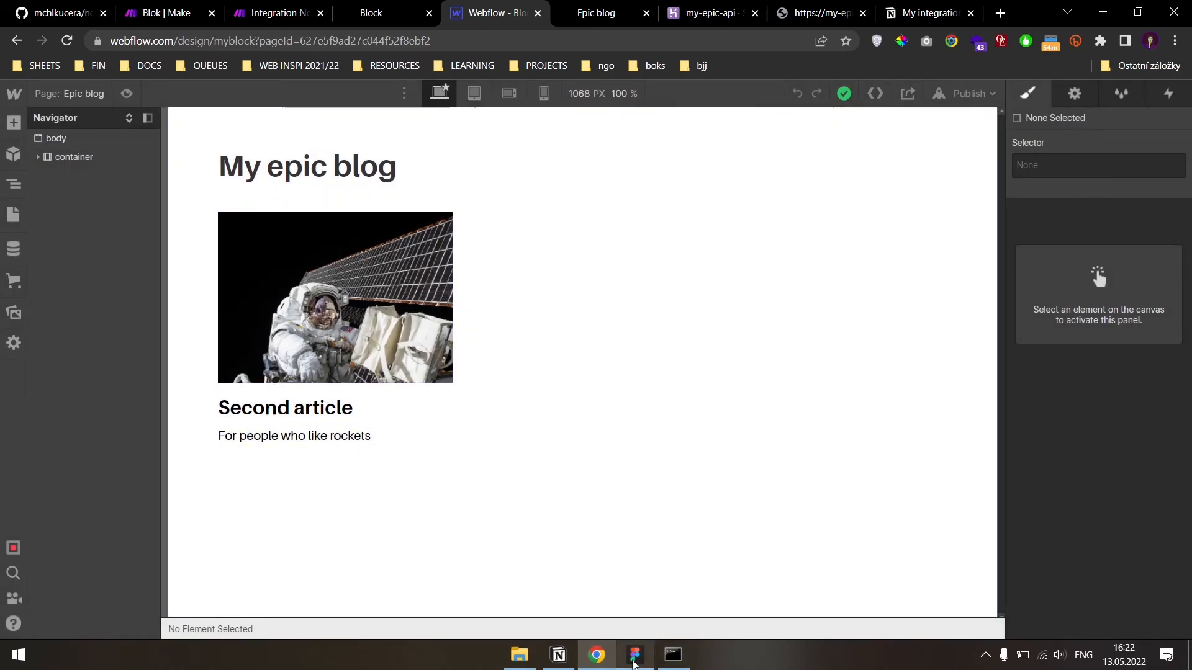
- Switch to Notion, open My first article from the Epic blog database, and examine its Webflow ID and Publish? properties
key("alt+Tab")
key("Escape")
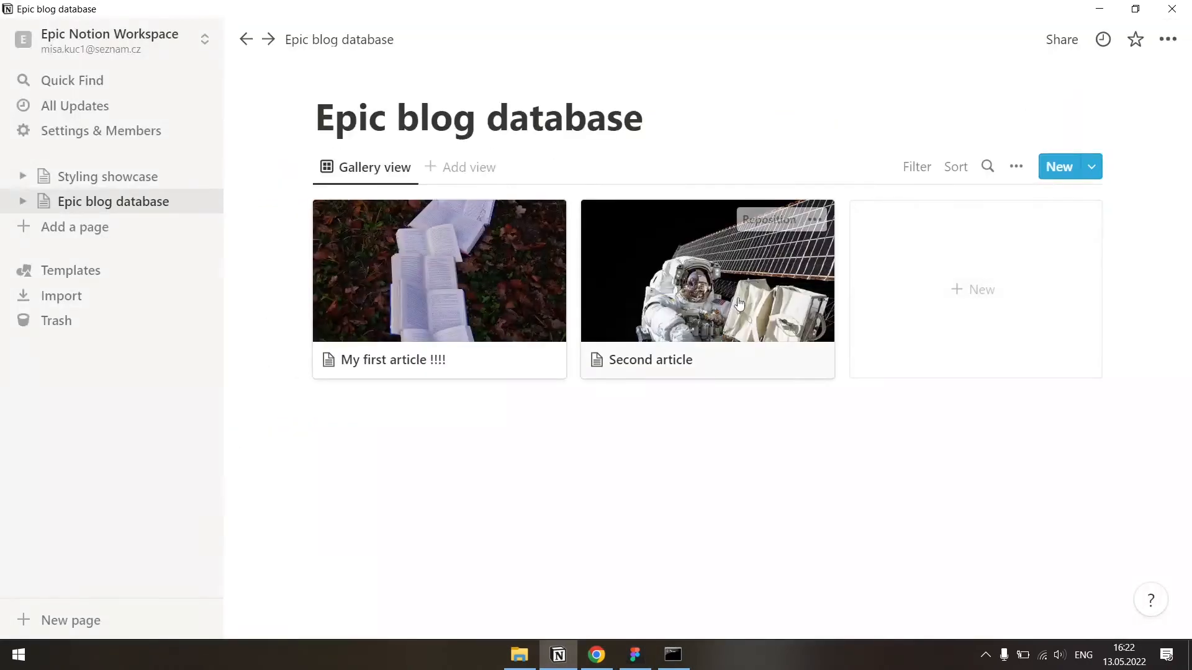
left_click(471, 292)
scroll(475, 343, "down", 3)
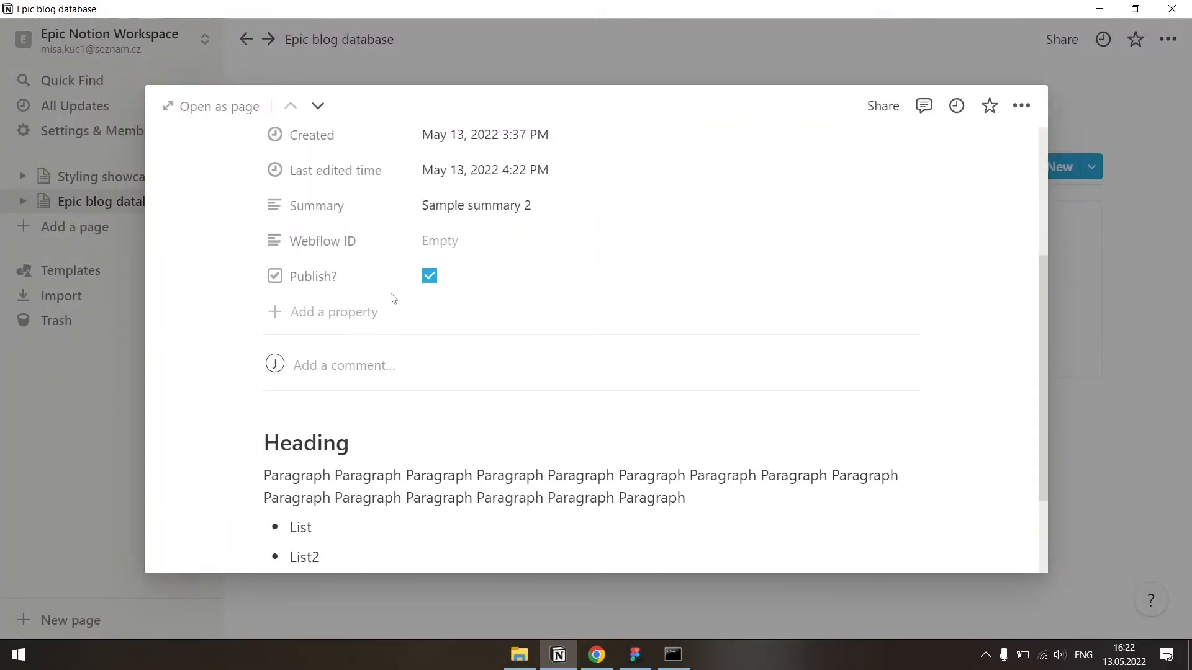
scroll(438, 322, "up", 1)
scroll(437, 323, "up", 1)
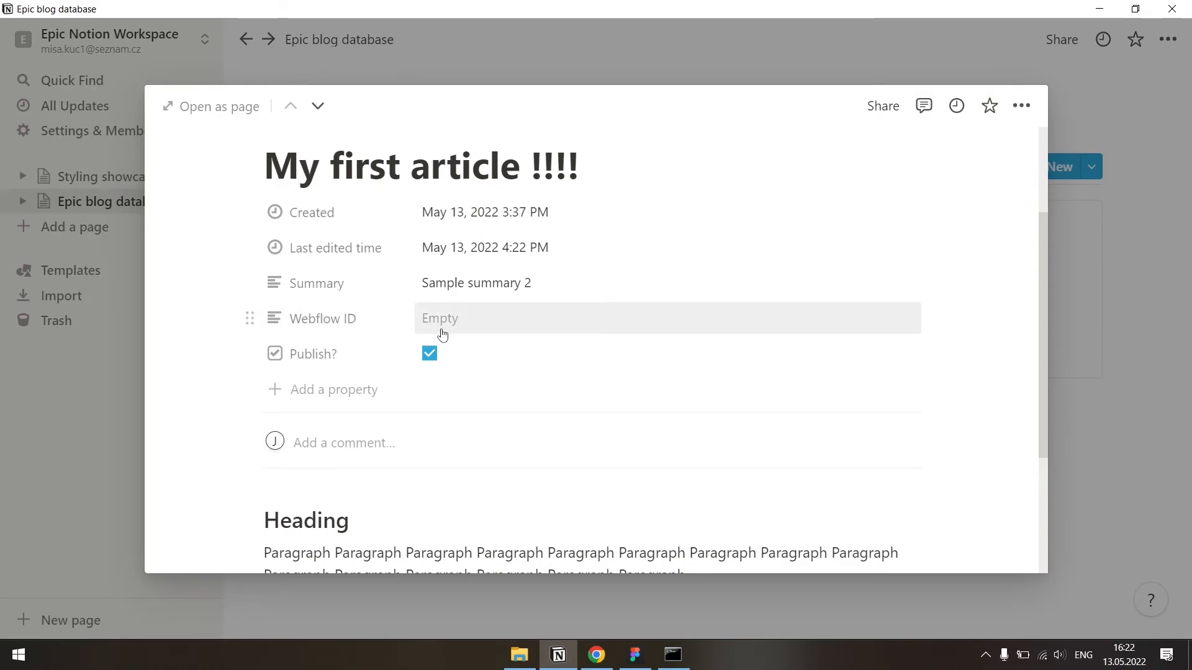
scroll(440, 335, "down", 2)
scroll(437, 333, "up", 2)
- Return to the Integration Notion scenario in Make and open the filter on the router's UPDATE route
key("alt+Tab")
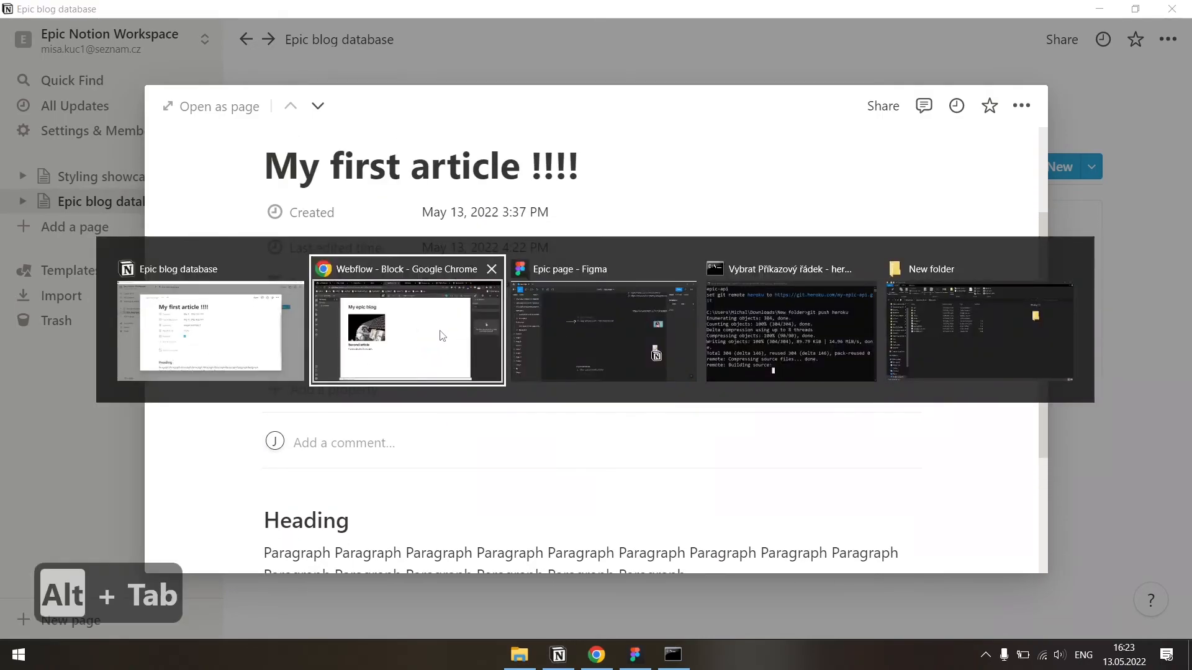
key("ctrl+shift+Tab")
key("ctrl+shift+Tab")
key("ctrl+shift+Tab")
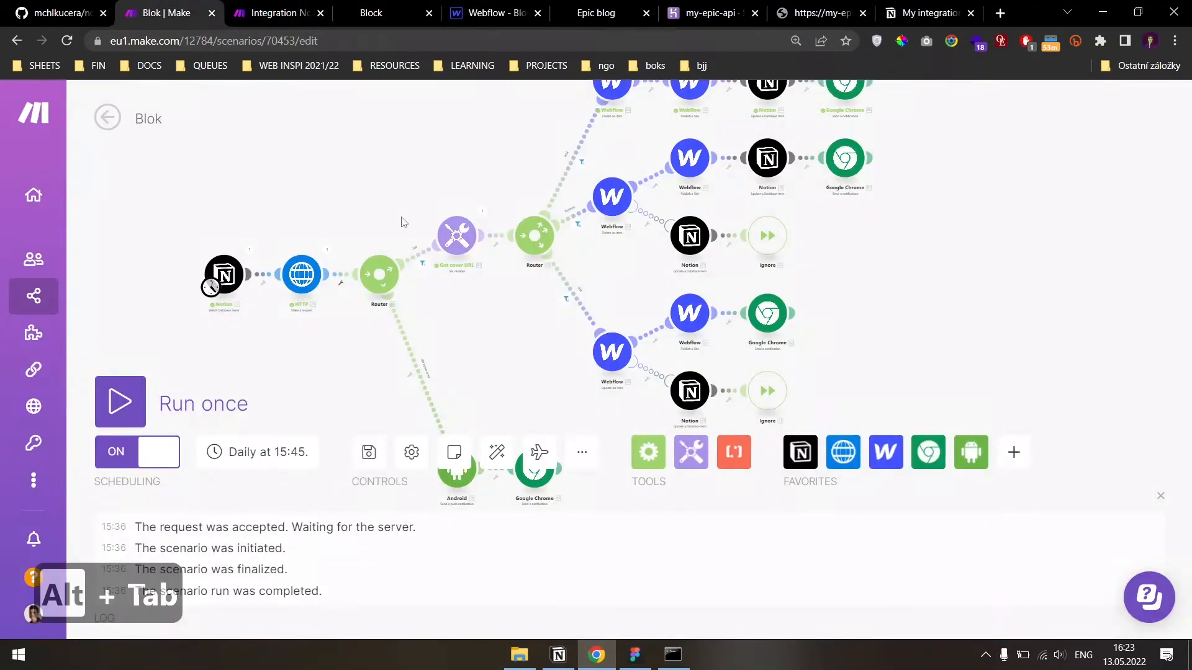
left_click(286, 14)
scroll(466, 170, "up", 4)
left_click_drag(466, 173, 428, 206)
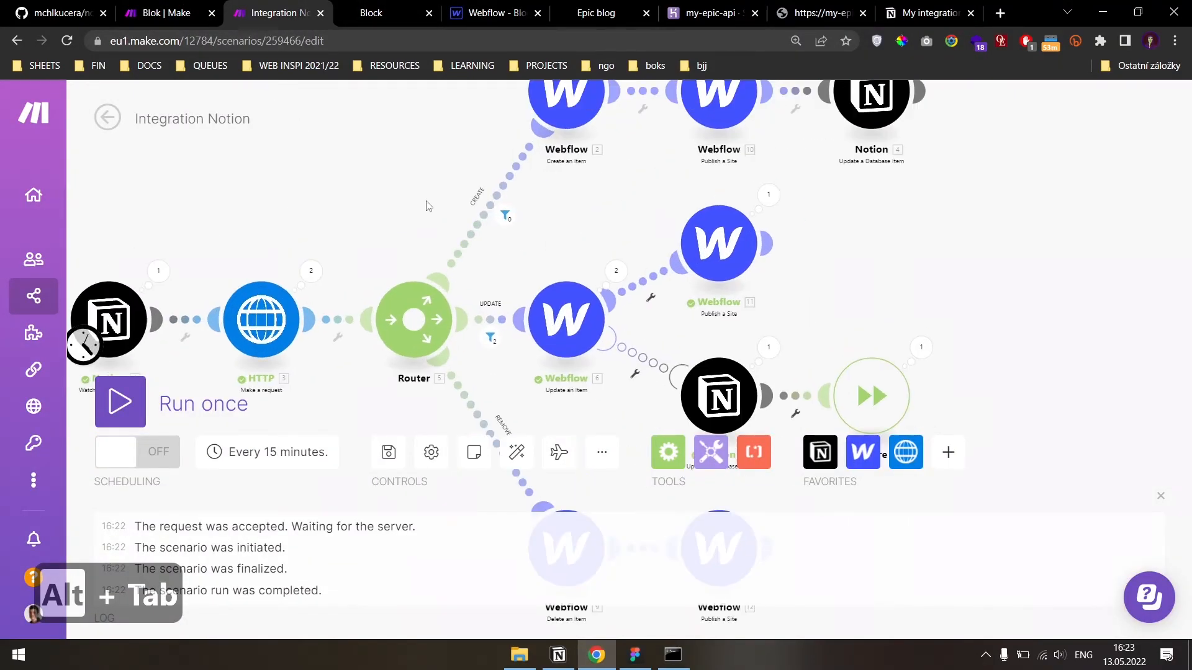
left_click(491, 339)
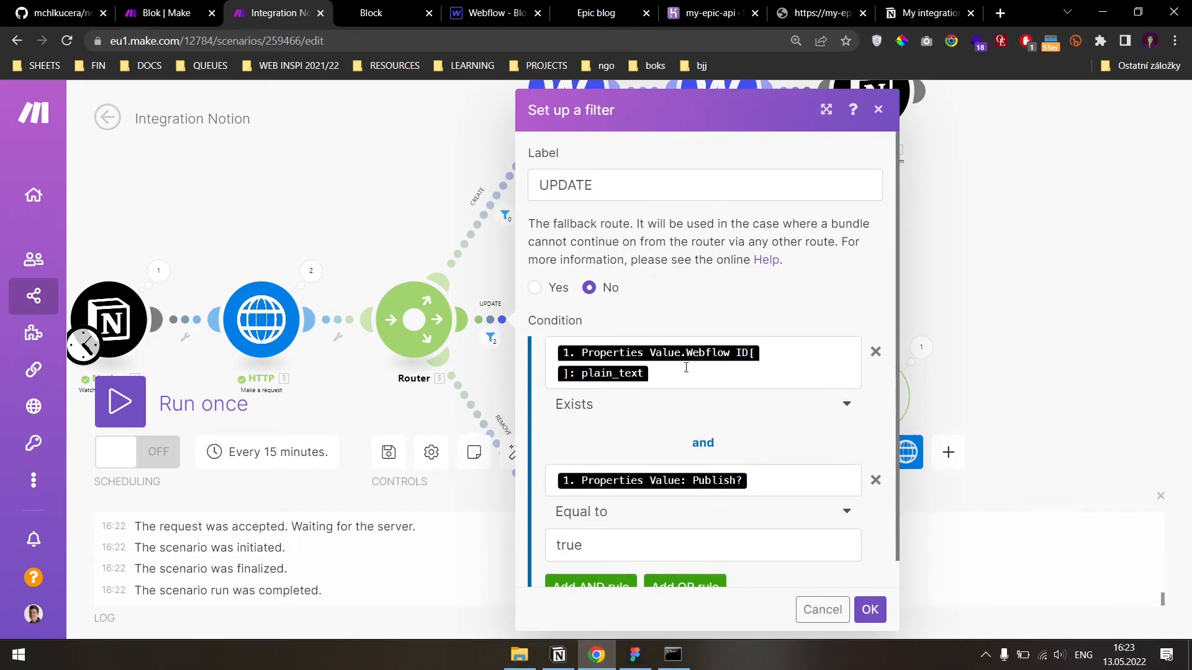
- Examine the UPDATE filter's Webflow ID condition and the plain_text value among the Watch Database Items data
scroll(686, 352, "down", 1)
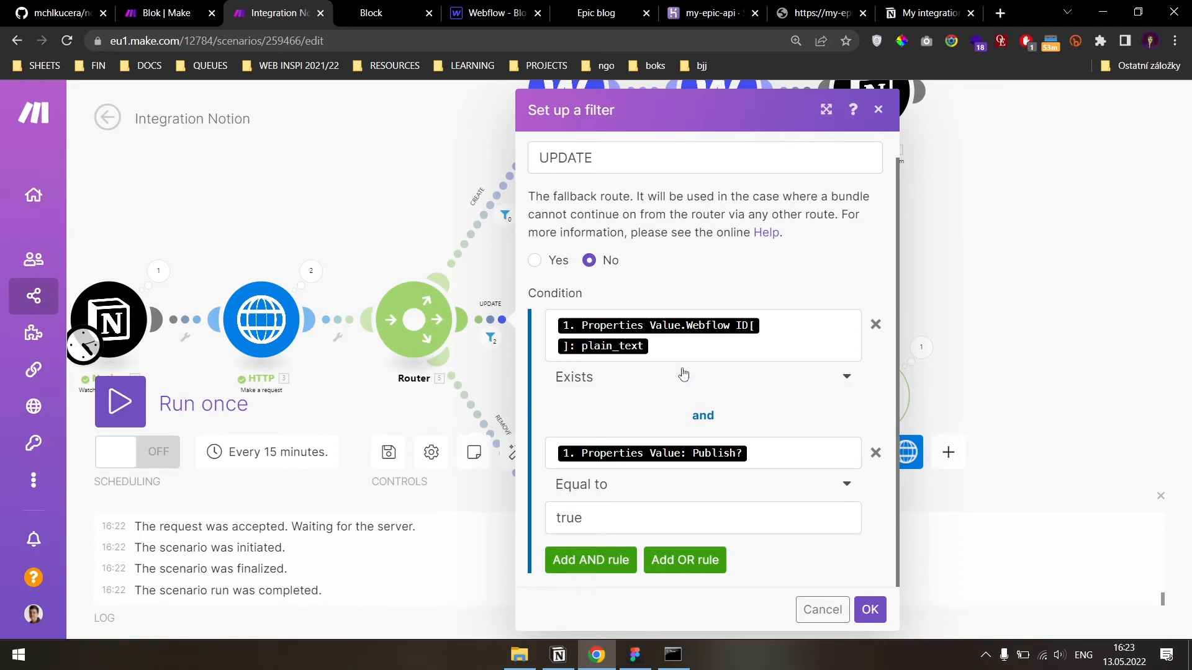
left_click(680, 345)
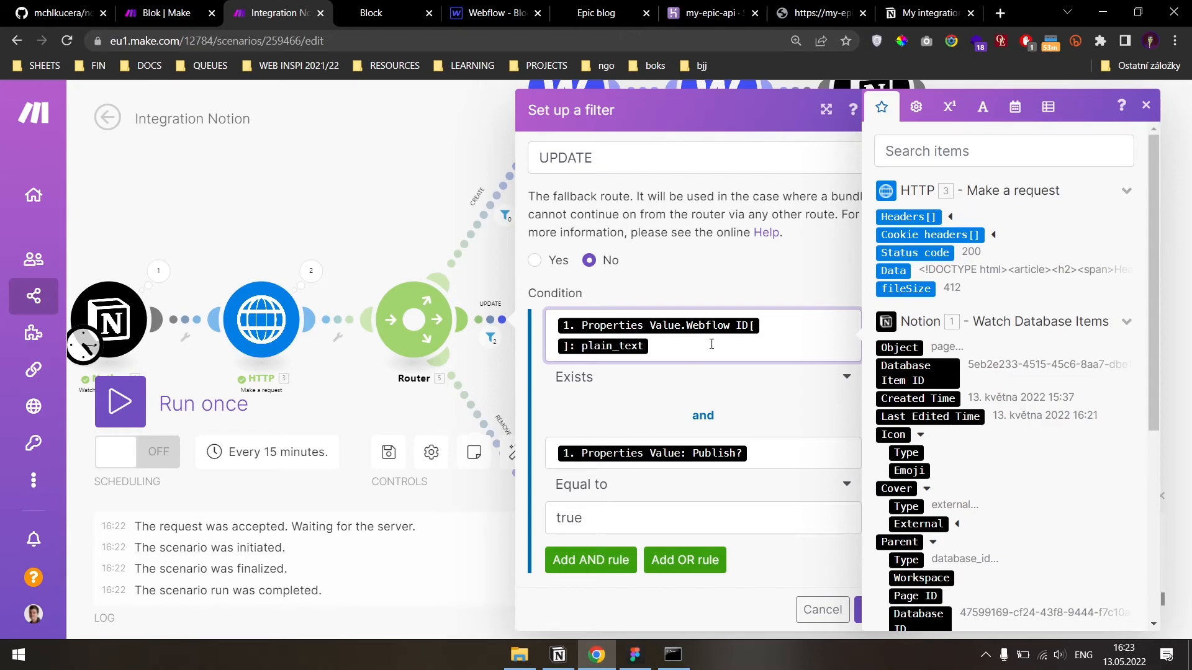
scroll(924, 358, "down", 5)
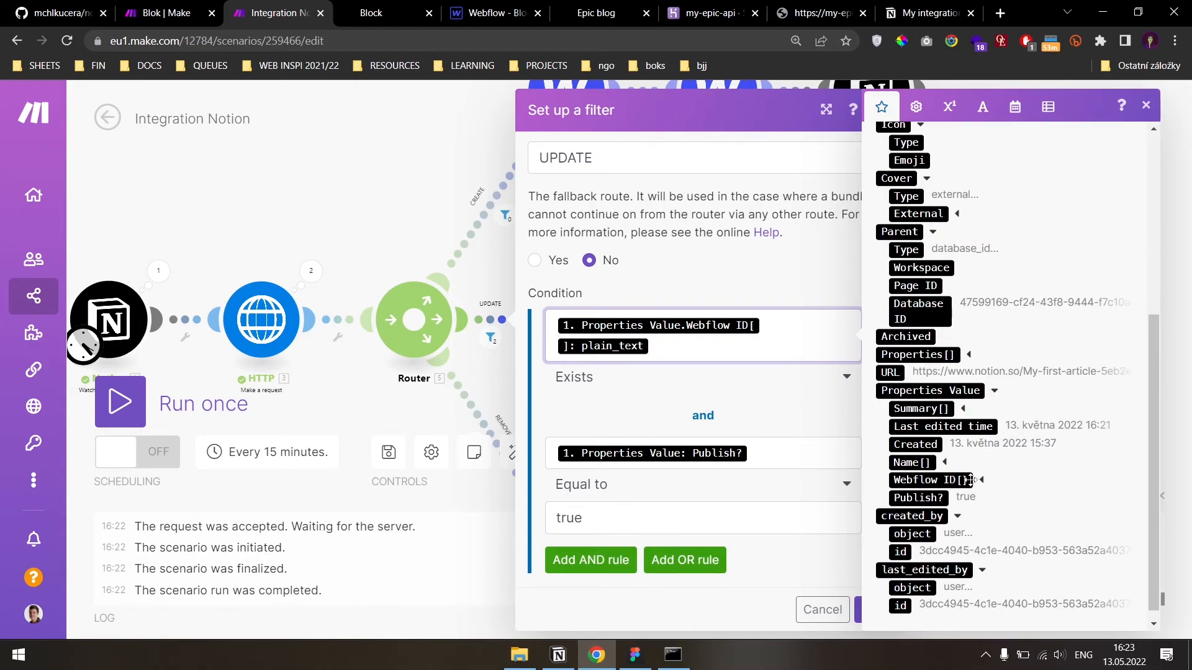
left_click(981, 481)
scroll(1005, 500, "down", 2)
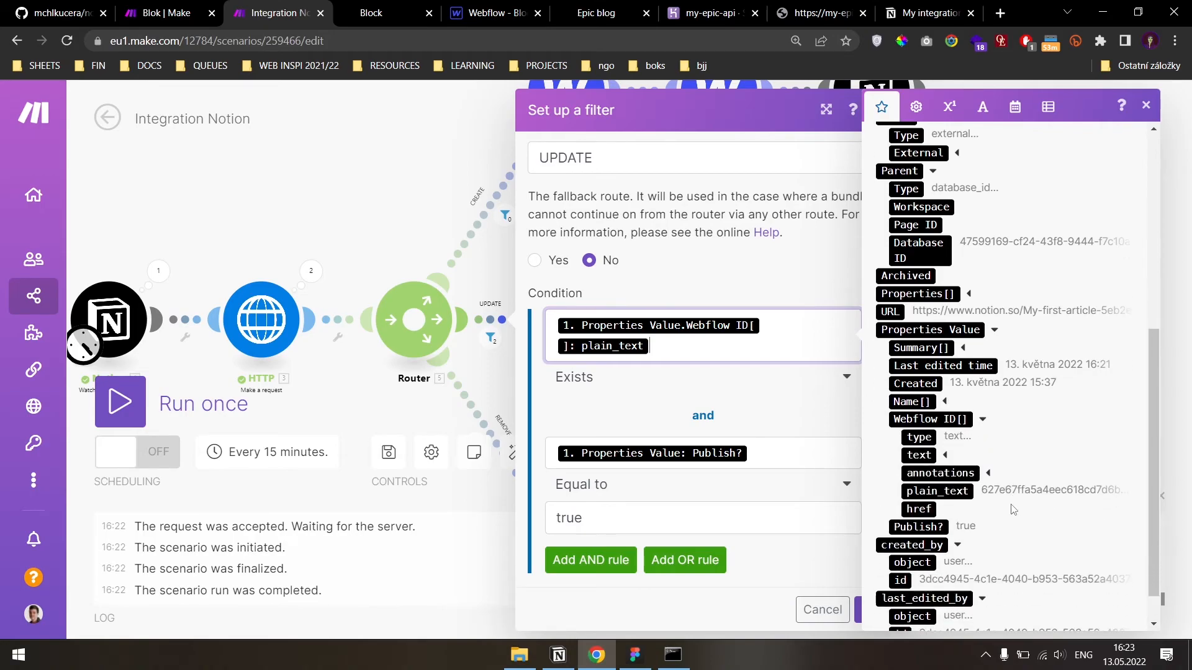
left_click(745, 290)
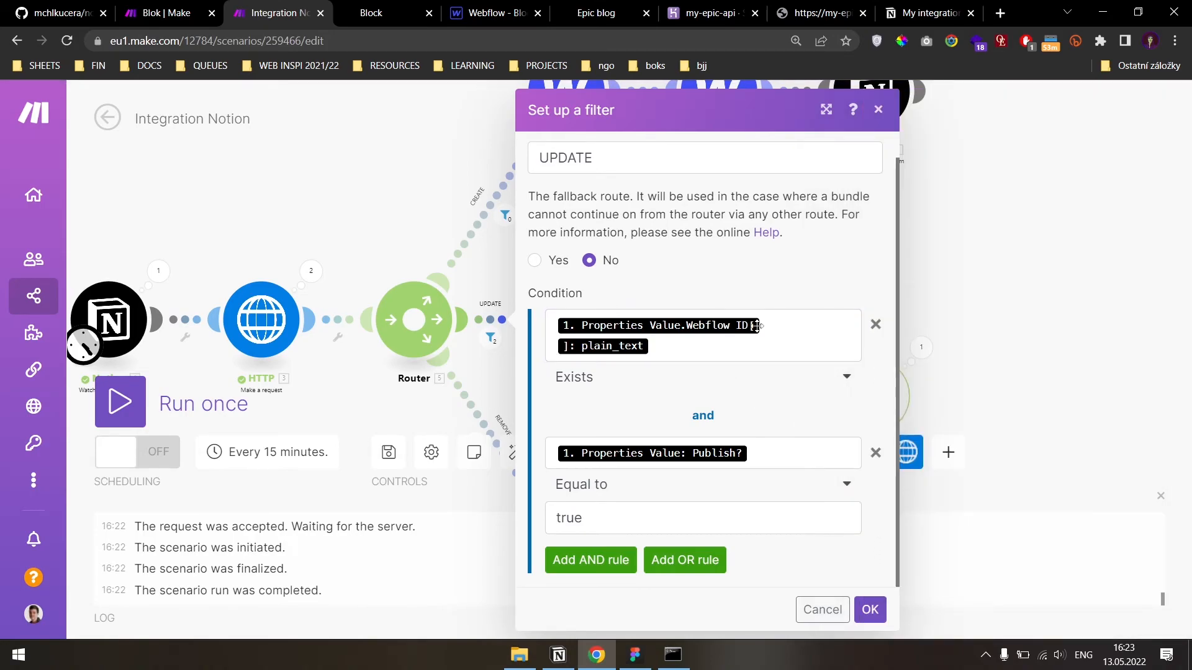
- Browse the comparison operators for the Webflow ID condition, keep Exists, and close the UPDATE filter
left_click(732, 388)
scroll(759, 471, "down", 1)
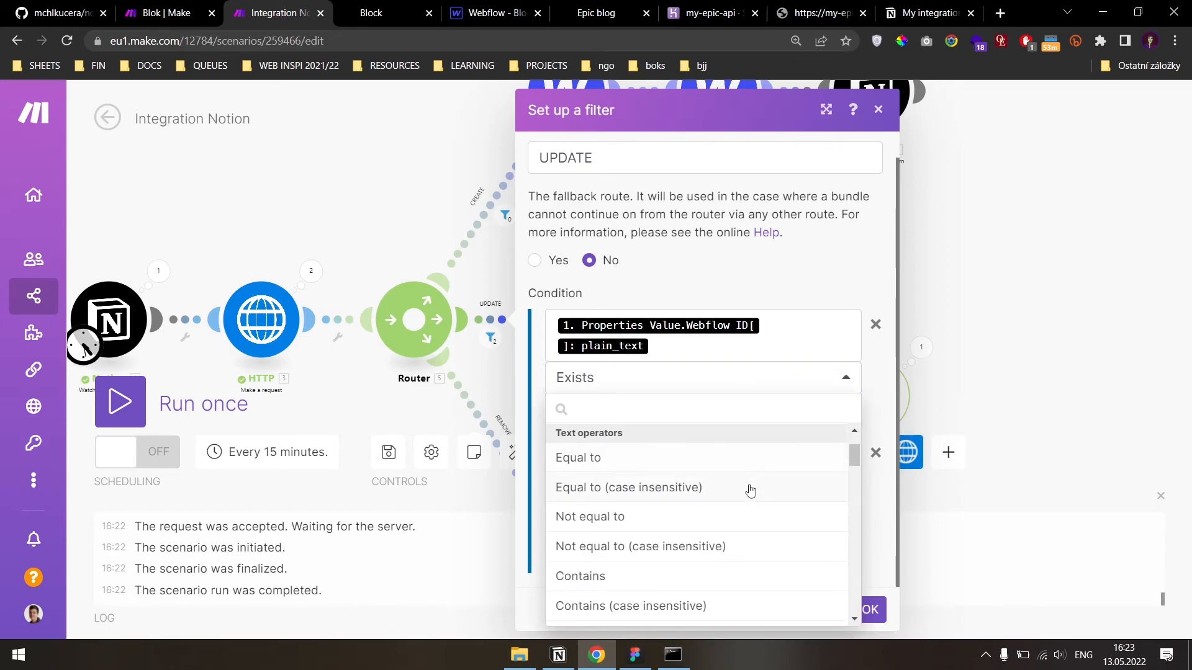
scroll(751, 489, "down", 4)
scroll(751, 492, "down", 2)
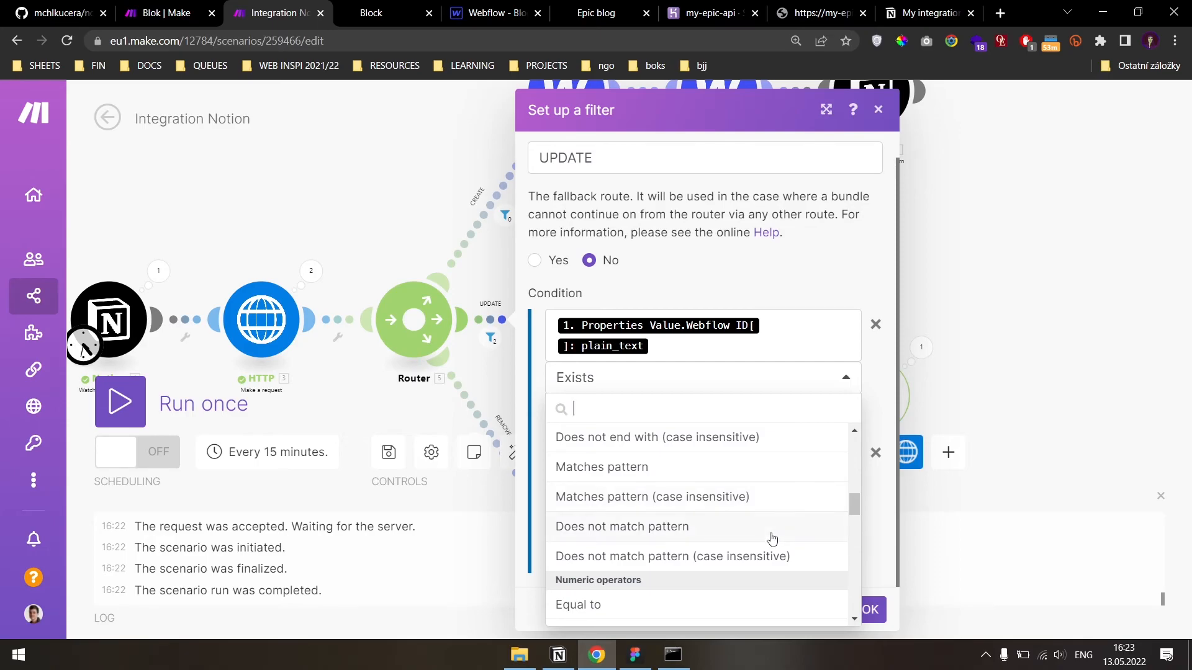
scroll(770, 539, "up", 7)
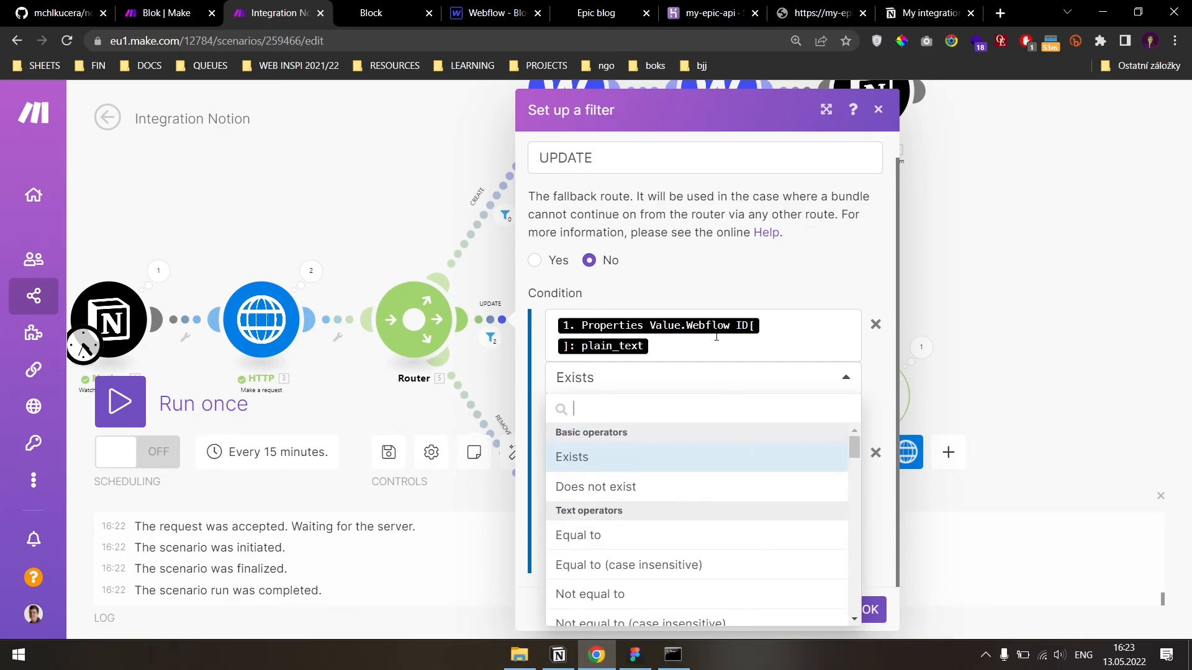
left_click(732, 295)
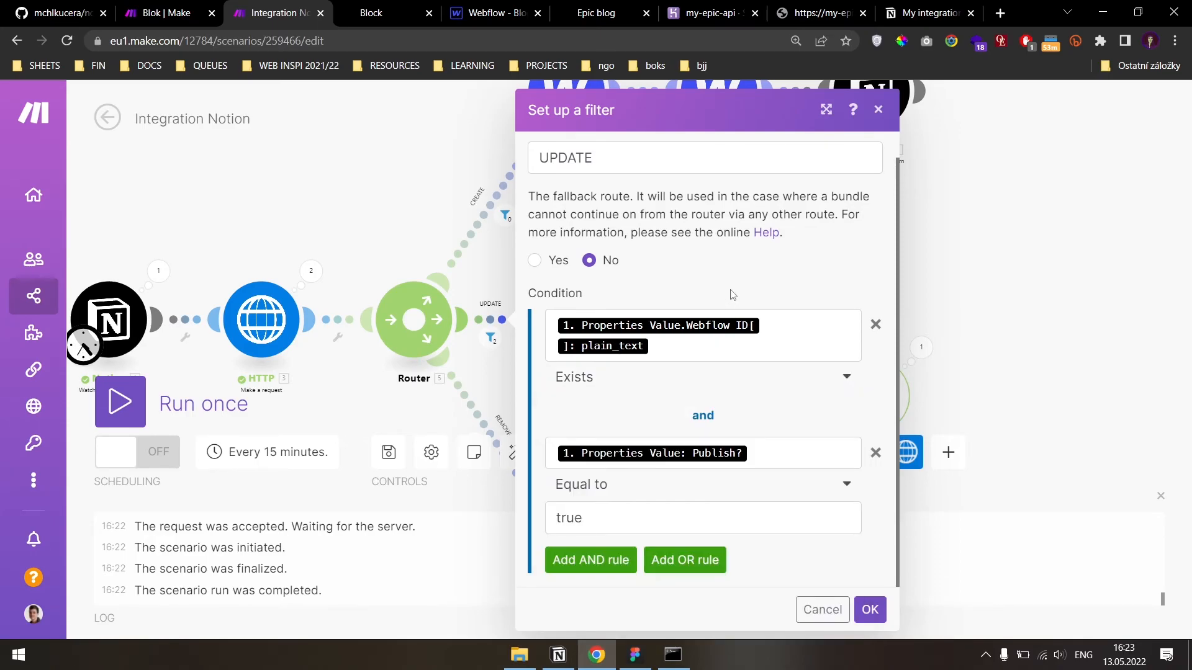
left_click(558, 655)
key("alt+Tab")
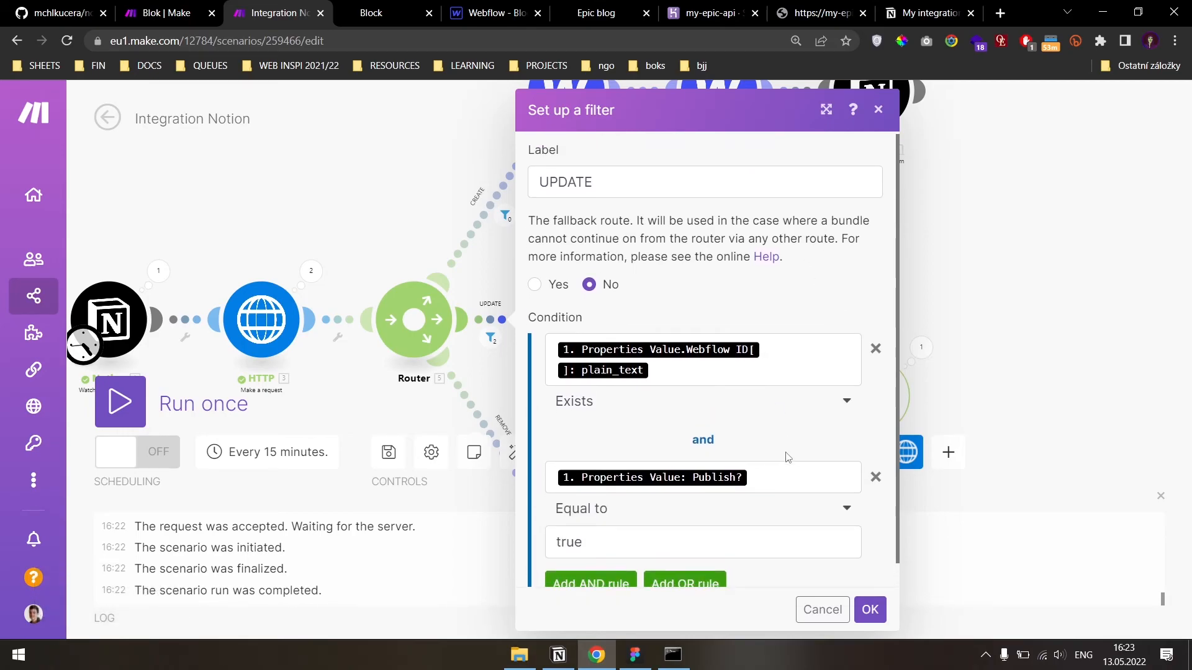
left_click(881, 605)
- Switch to Notion and rename the open article as "My first article (updated)"
key("alt+Tab")
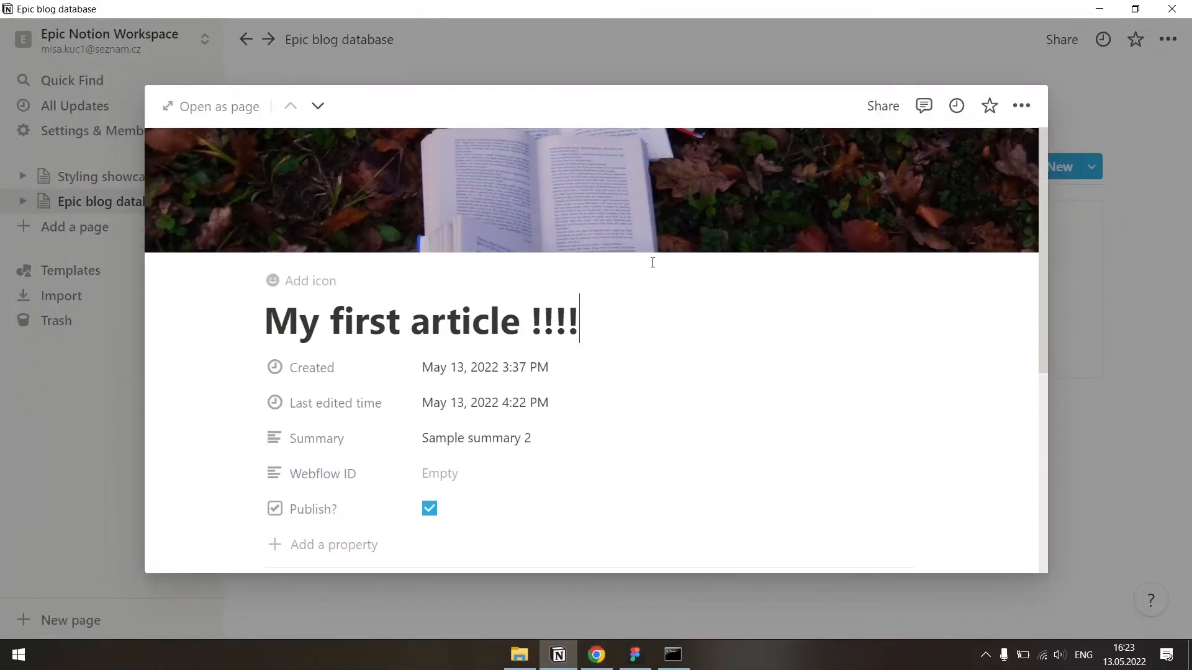
key("ctrl+shift+Left")
type("(updated")
type("(")
key("BackSpace")
type(")")
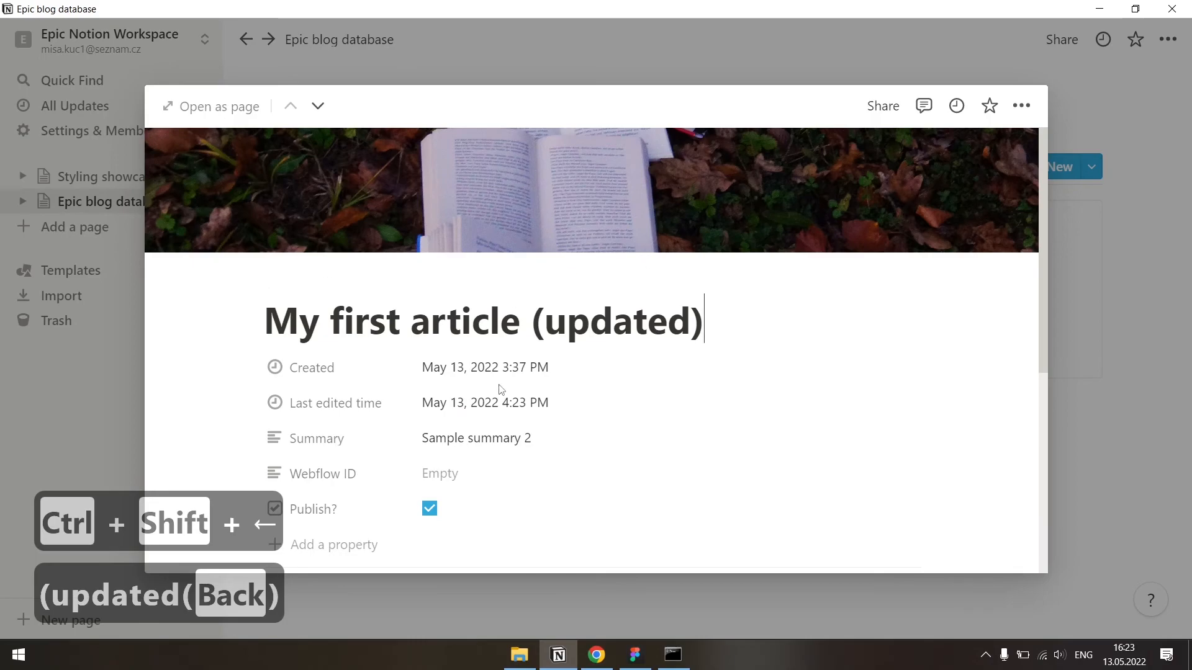
scroll(504, 377, "down", 3)
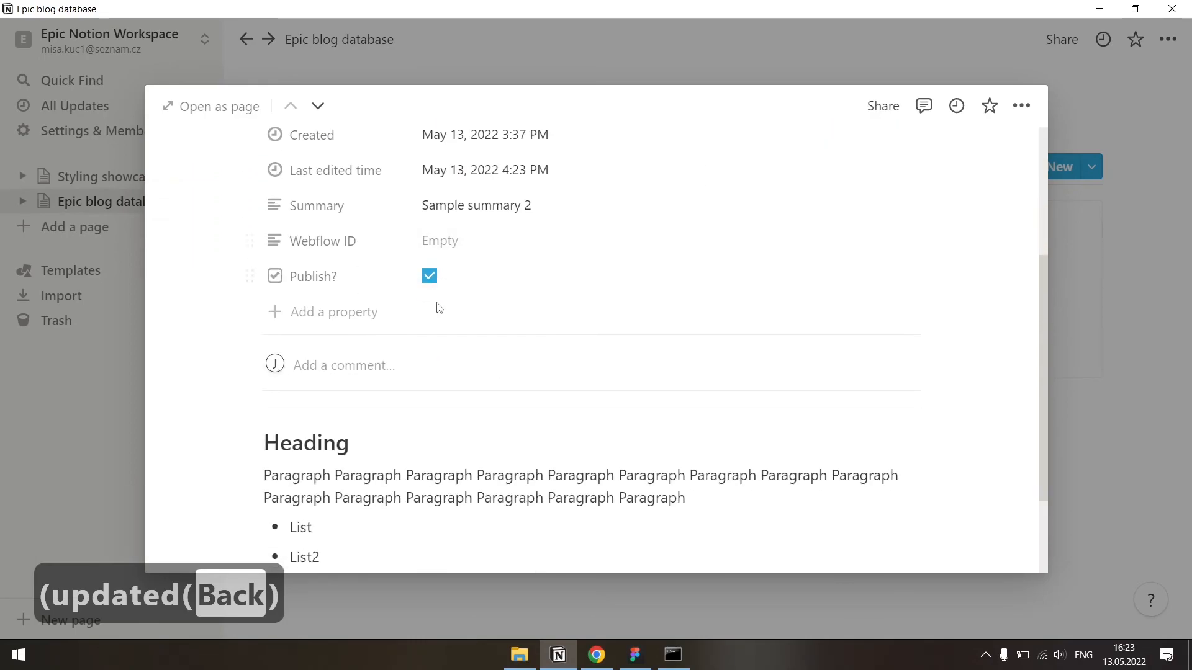
scroll(488, 312, "up", 3)
- Return to Make and run the Integration Notion scenario once
key("alt+Tab")
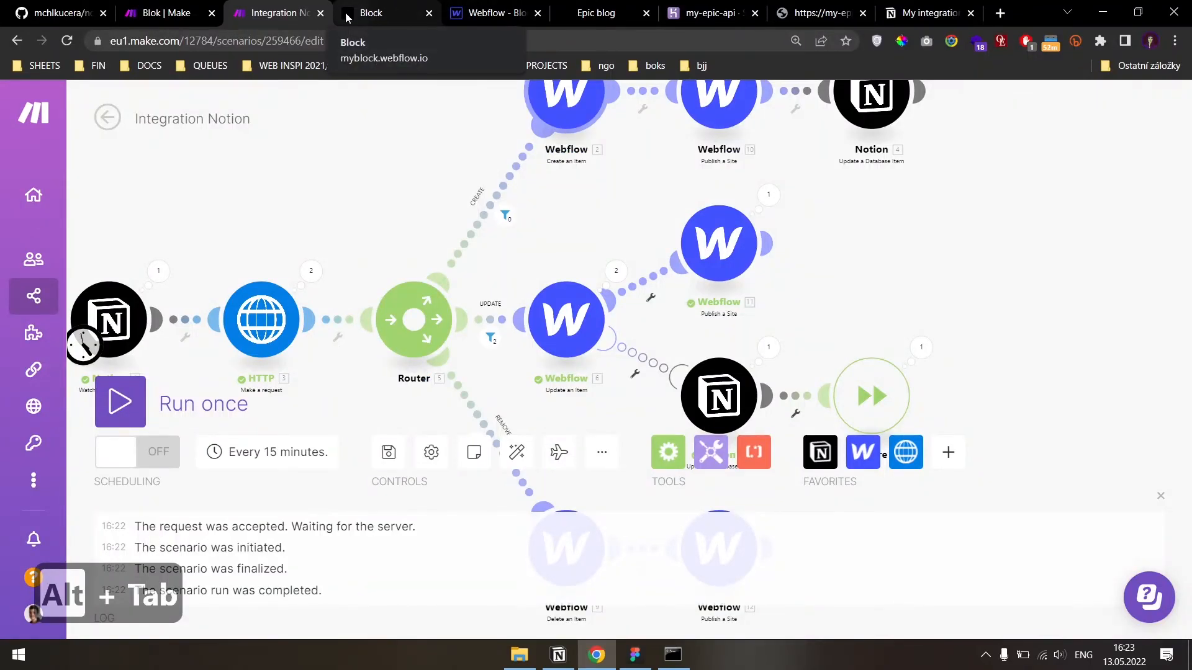
left_click(120, 402)
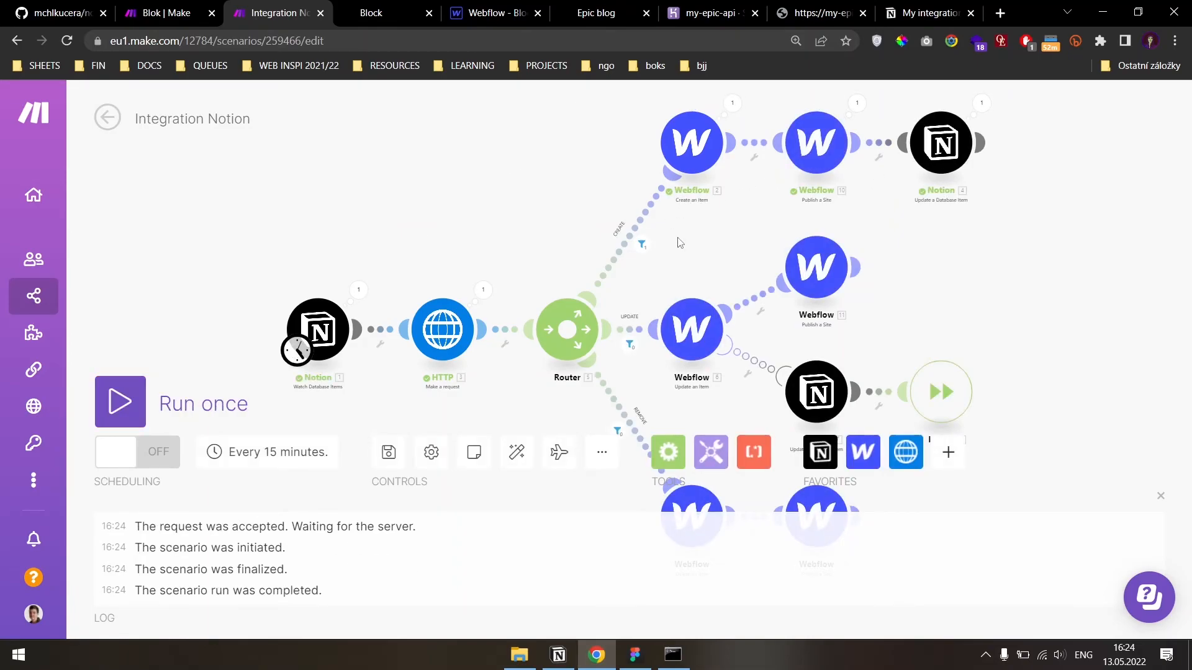
- Reload the live Epic blog page to look for the renamed article, open Second article, and go back
left_click(495, 12)
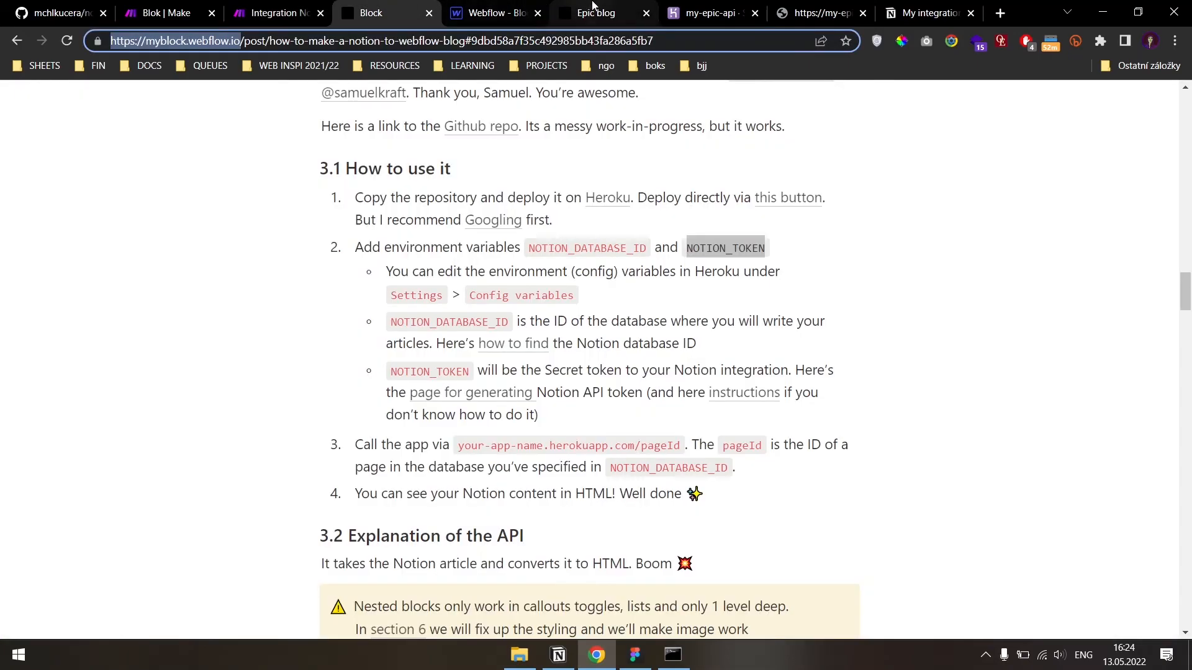
left_click(595, 13)
key("F5")
left_click(149, 41)
left_click(155, 171)
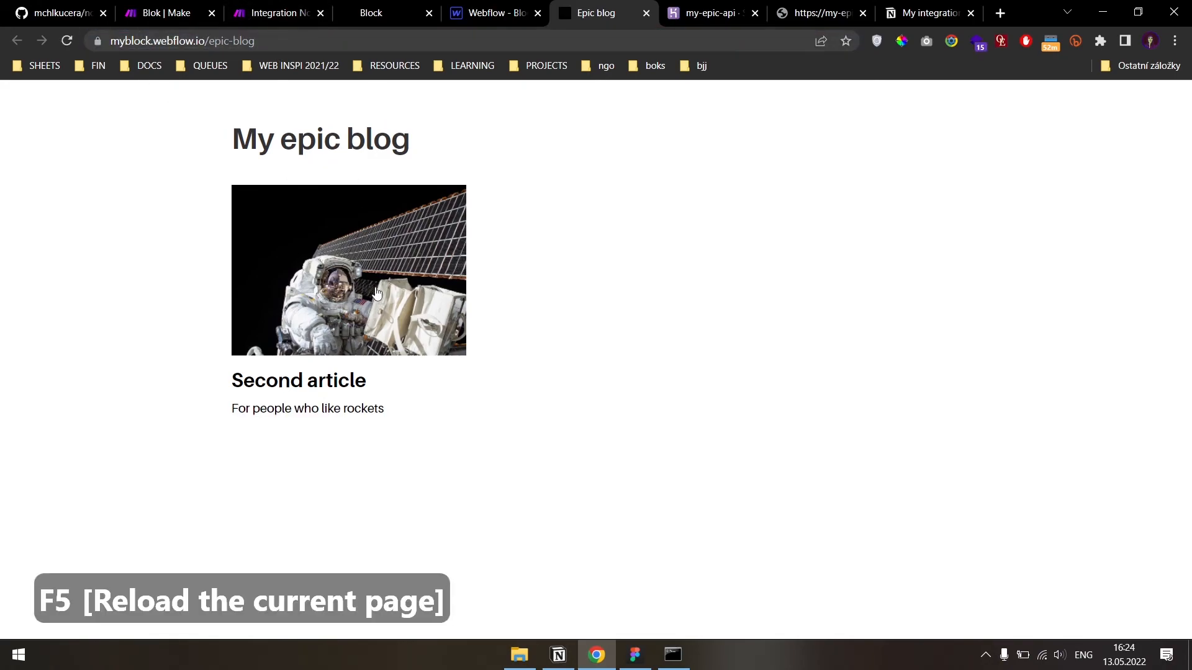
key("ctrl+F5")
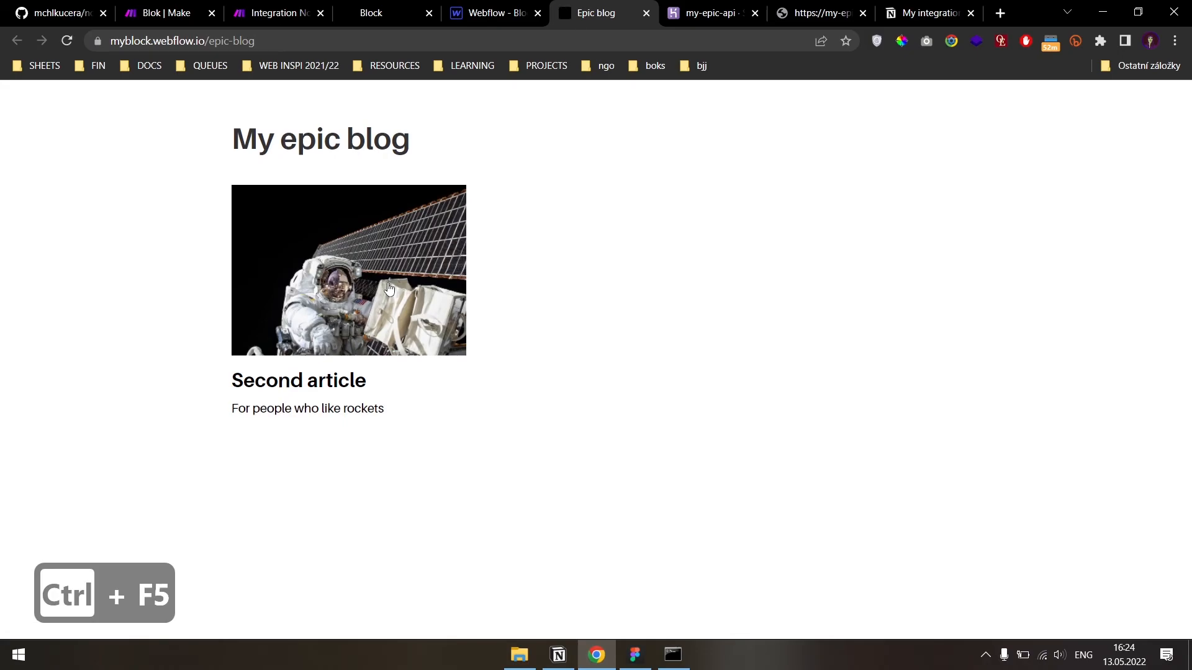
left_click(377, 289)
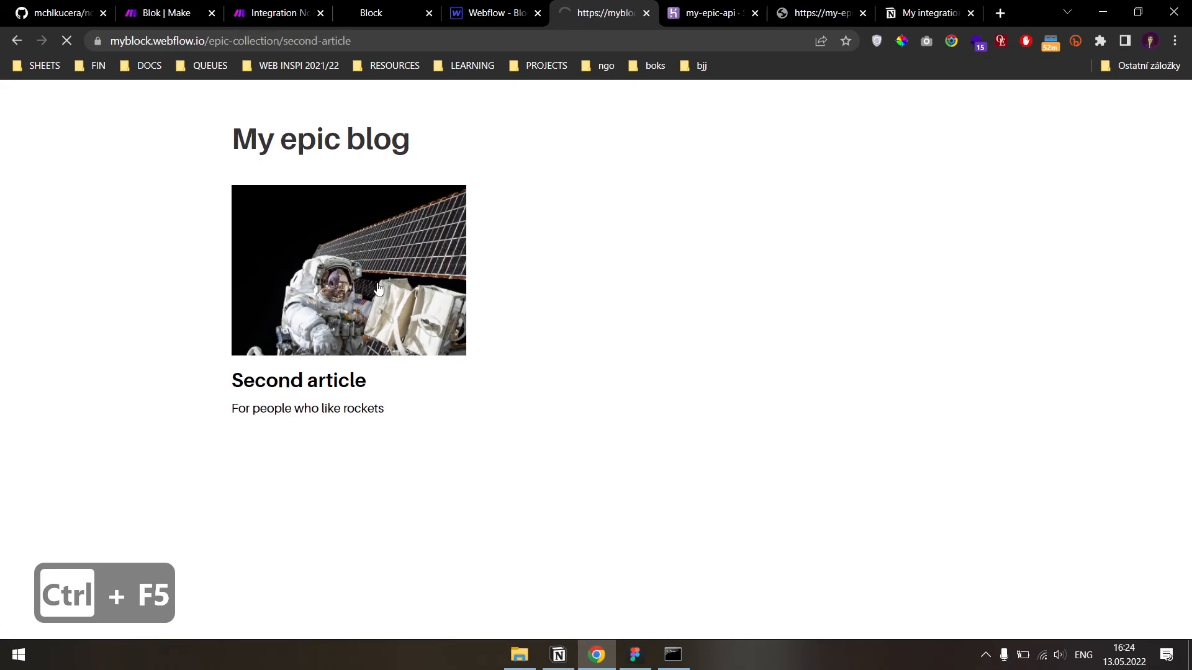
key("alt+Left")
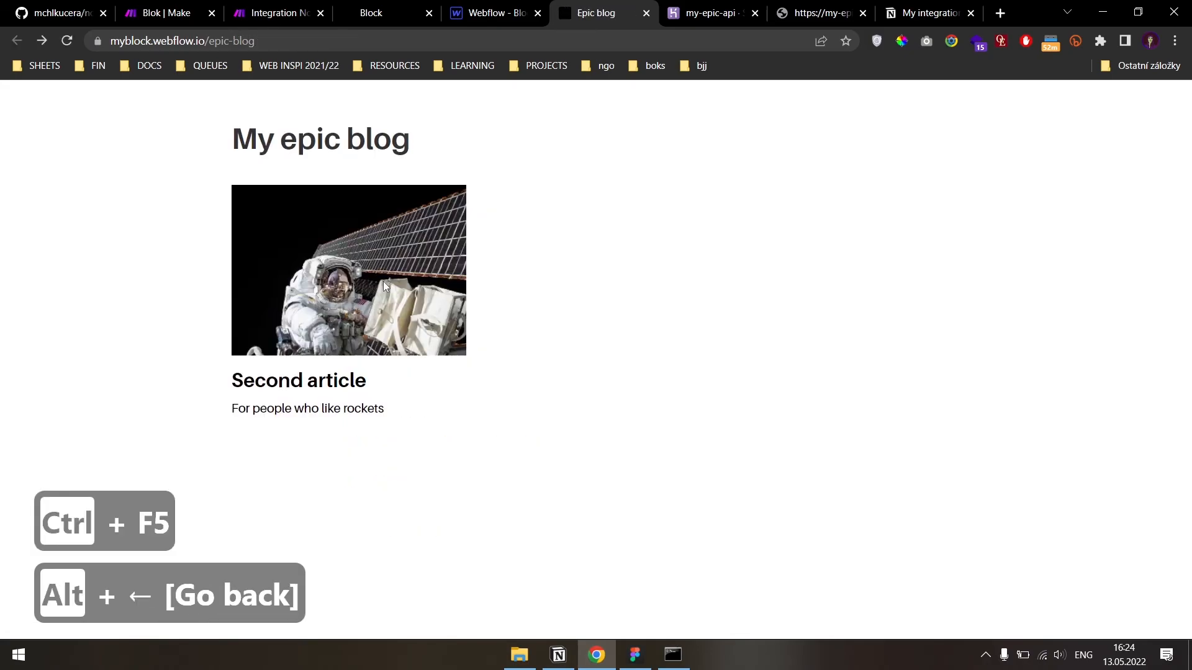
- Reload the Epic blog page in the Webflow Designer, review the scenario's executed modules in Make, and return to the Designer
left_click(396, 15)
left_click(454, 10)
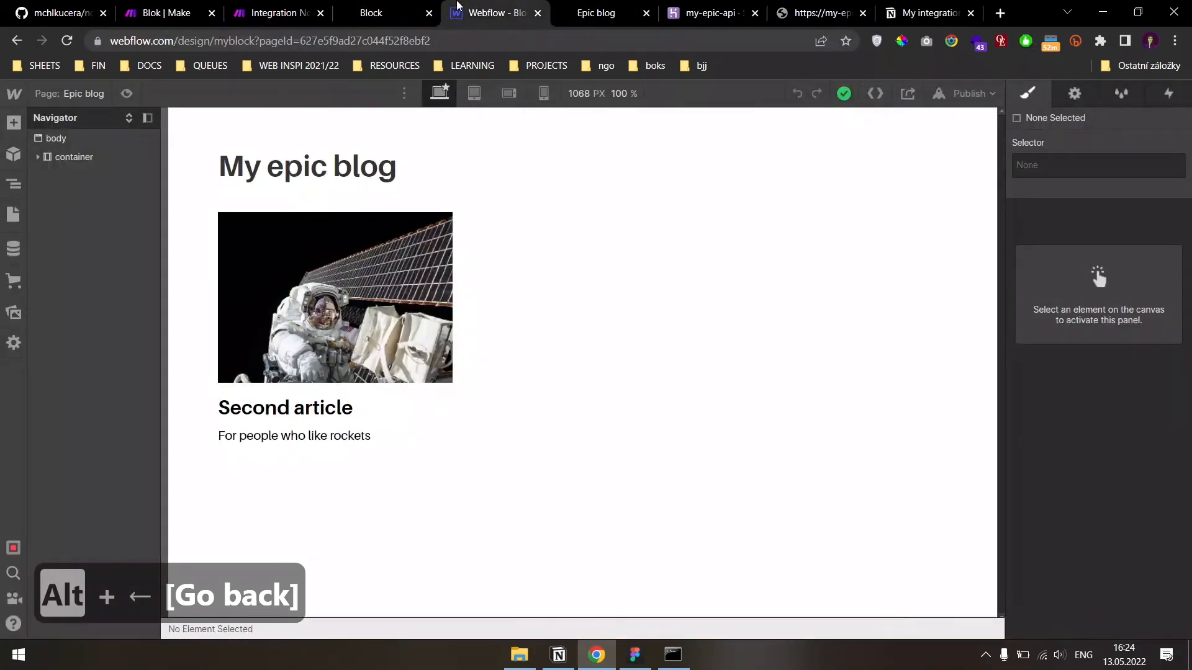
key("F5")
left_click(287, 7)
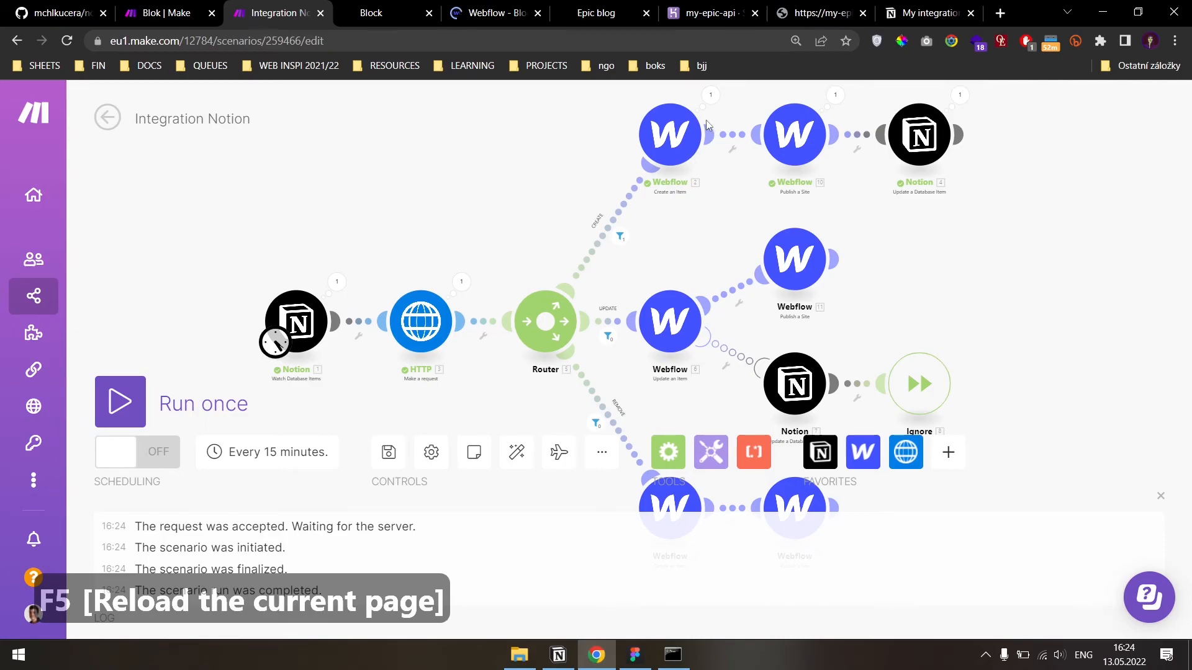
left_click(530, 12)
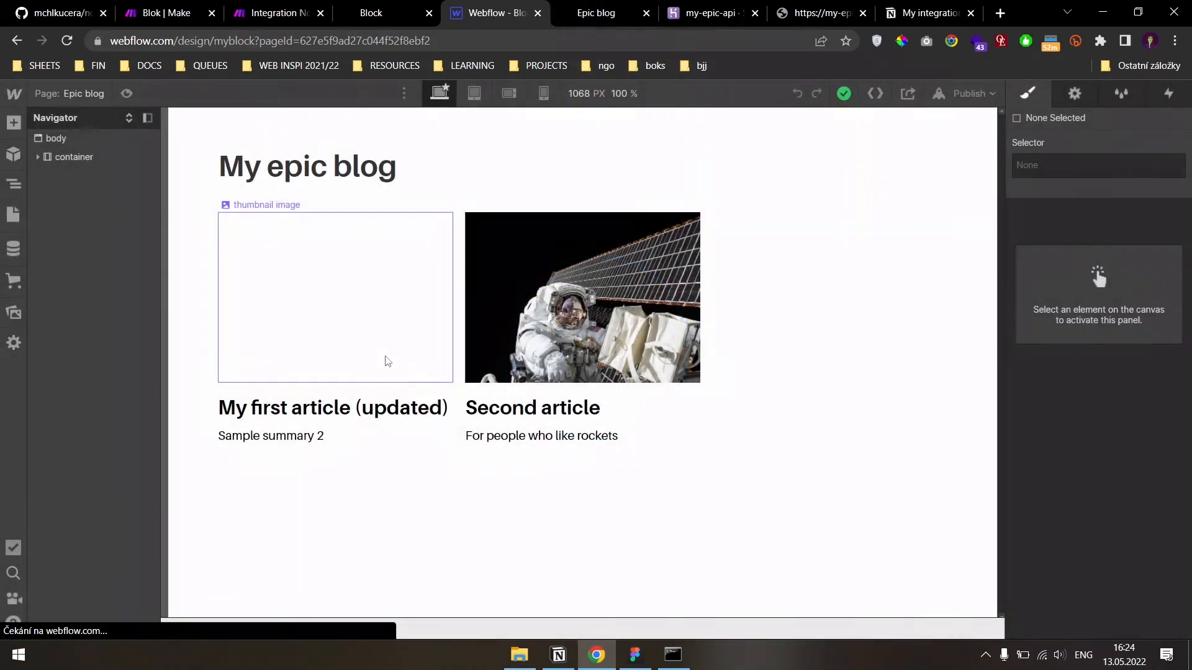
- Reload the live Epic blog page and open My first article (updated)
left_click(614, 5)
key("F5")
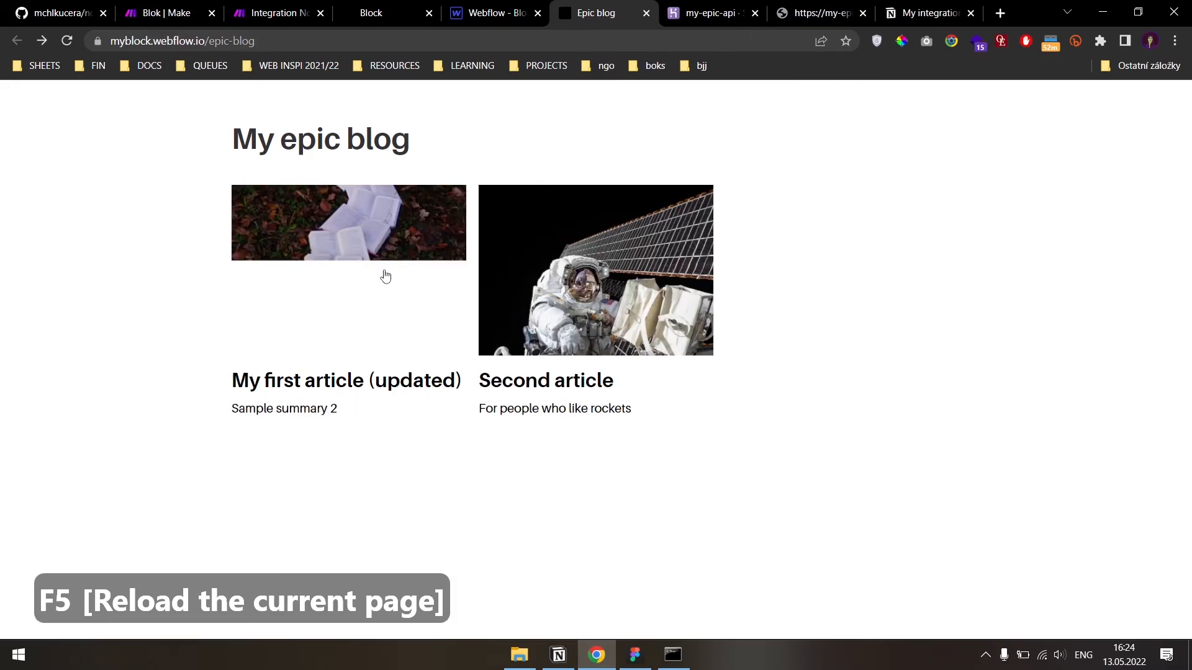
left_click(407, 271)
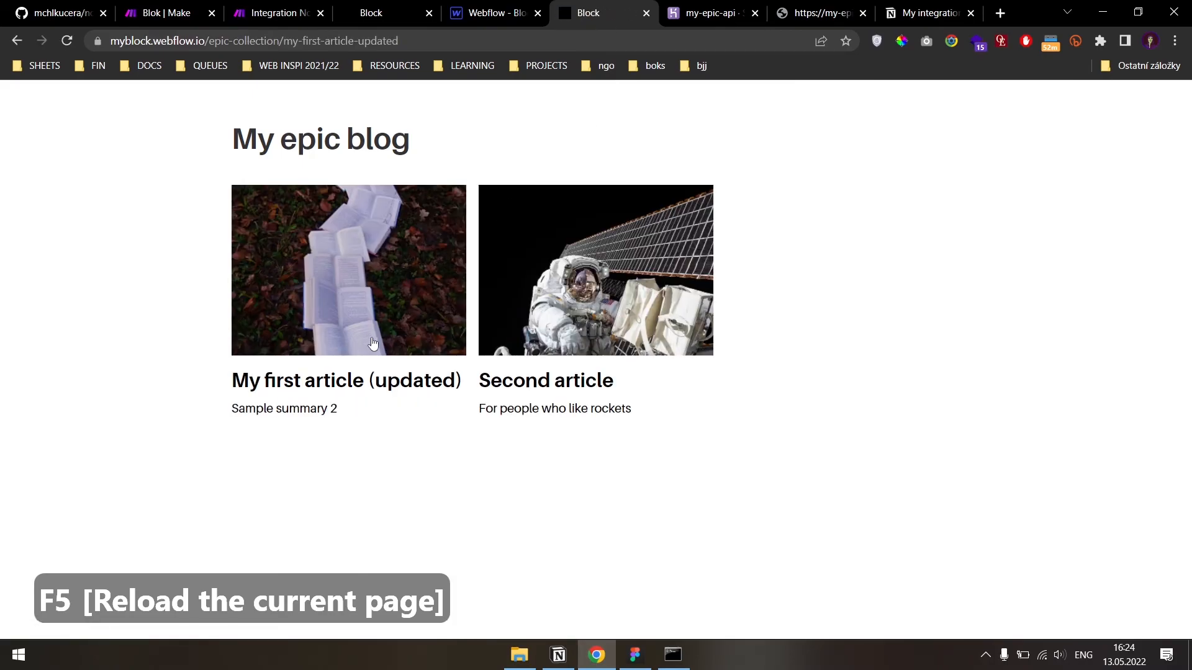
- Read through the updated first article on the live blog, check Second article, and return to the Epic blog page
scroll(540, 363, "down", 1)
left_click_drag(352, 473, 424, 502)
left_click(489, 531)
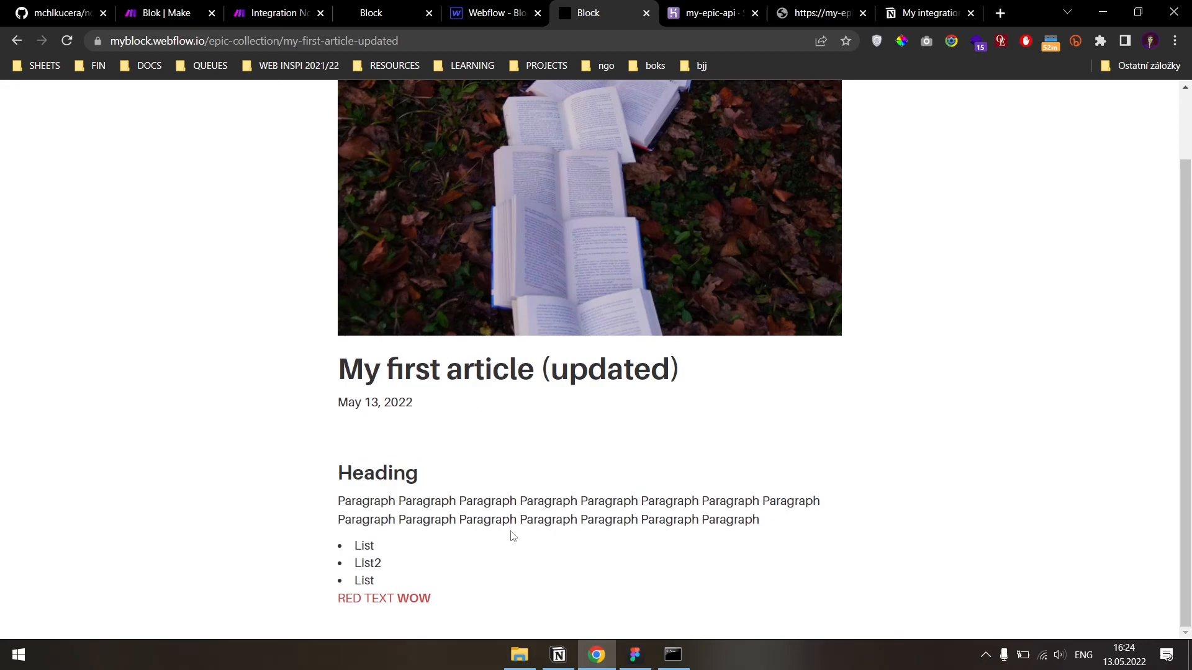
scroll(512, 535, "up", 2)
key("alt+Left")
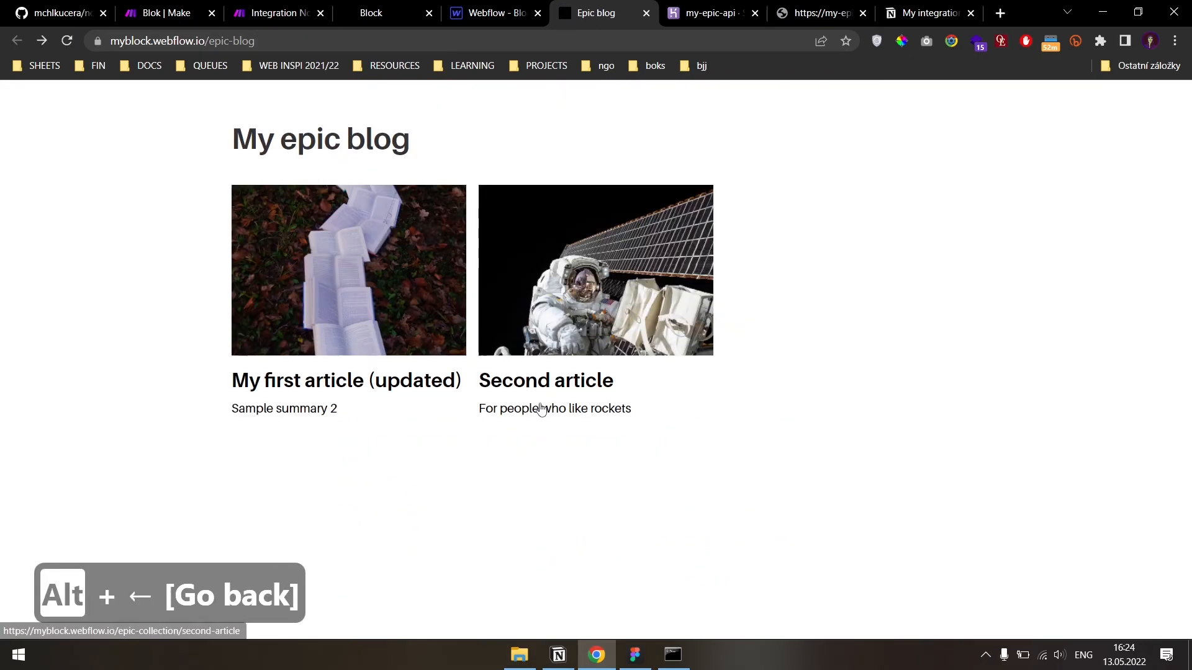
left_click(562, 303)
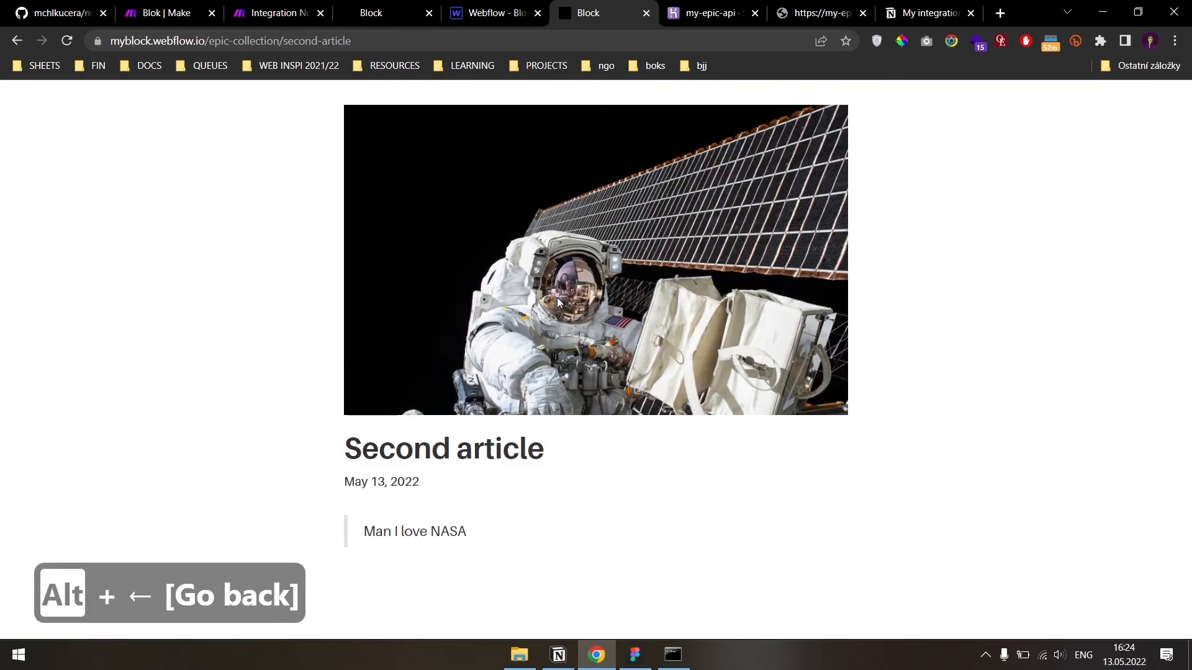
key("alt+Left")
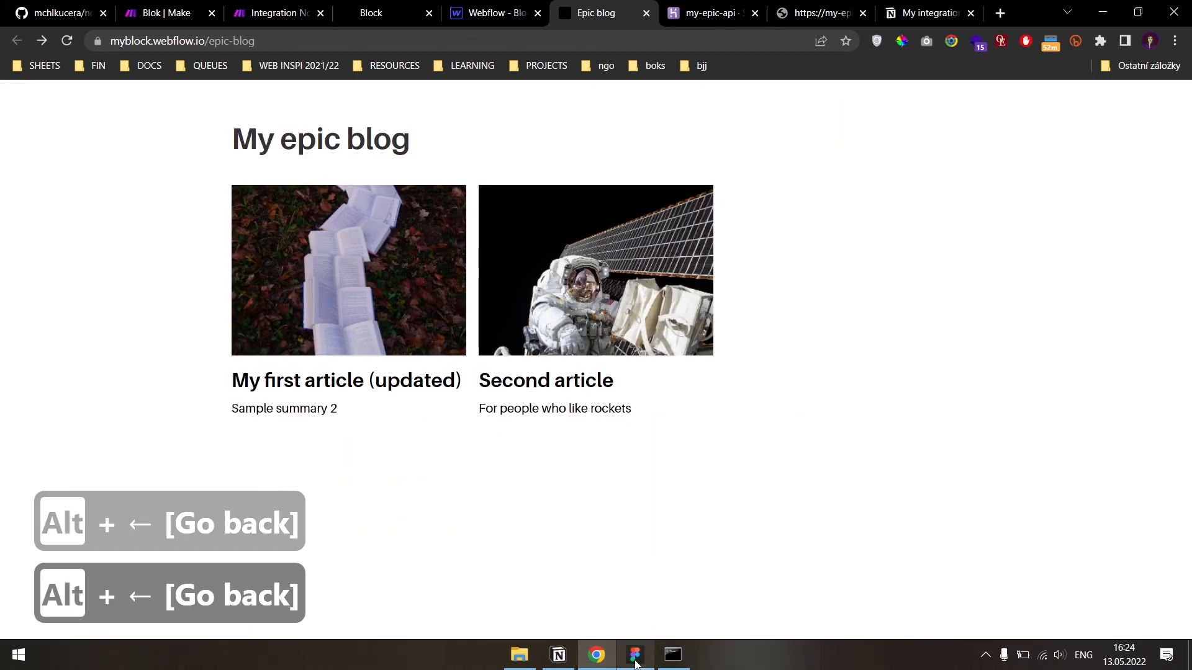
- Switch to Figma and review the remaining checklist items and the Improvements list
left_click(635, 662)
mouse_move(531, 260)
left_mouse_down()
mouse_move(536, 325)
mouse_move(535, 257)
mouse_move(526, 267)
left_mouse_up()
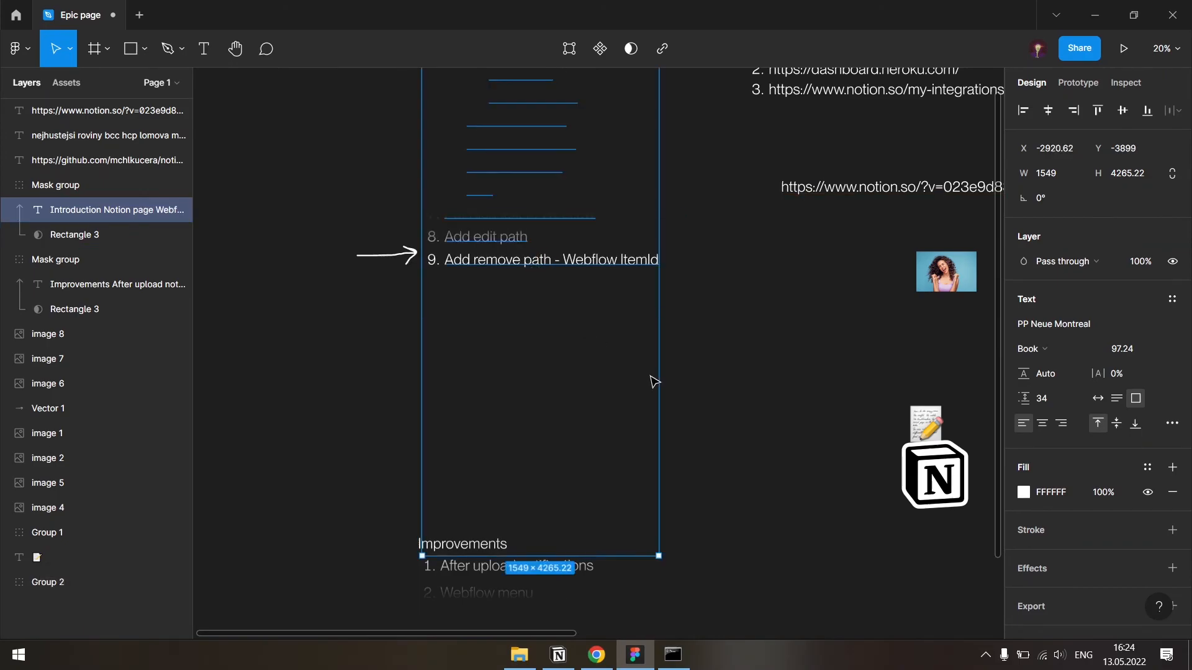
left_click(652, 379)
key("space")
left_click_drag(767, 476, 614, 371)
scroll(645, 397, "down", 3)
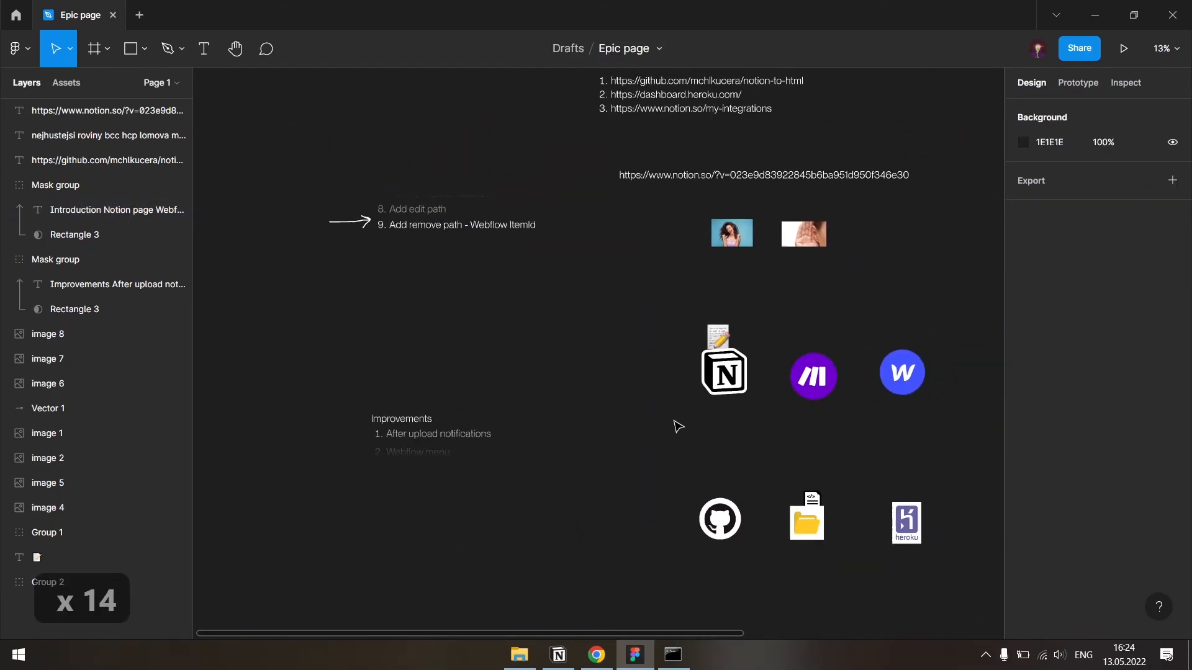
scroll(623, 354, "up", 5)
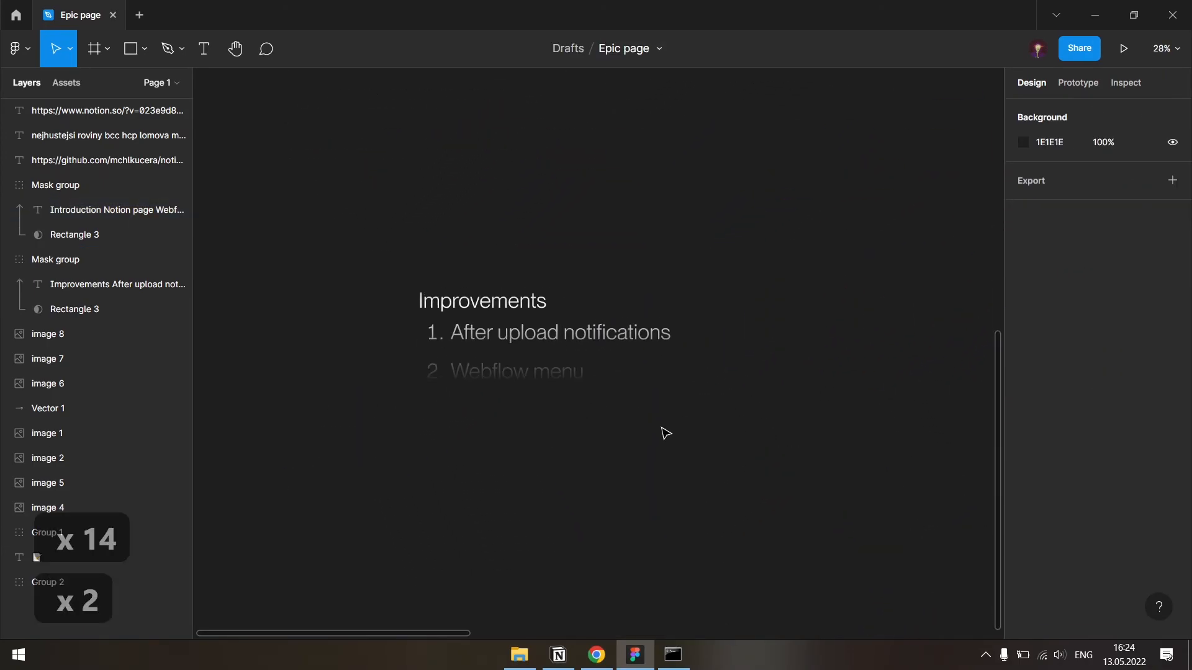
- Return to the browser, open Second article from the live blog, and view My first article (updated) again
key("alt+Tab")
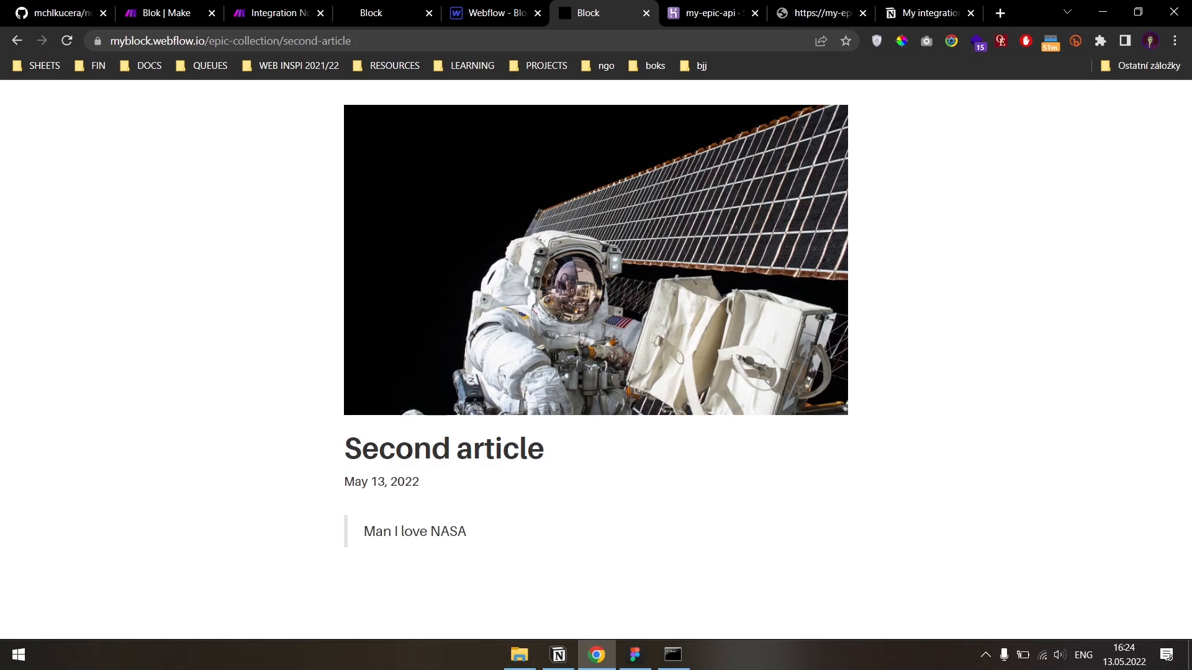
key("alt+Left")
left_click(477, 206)
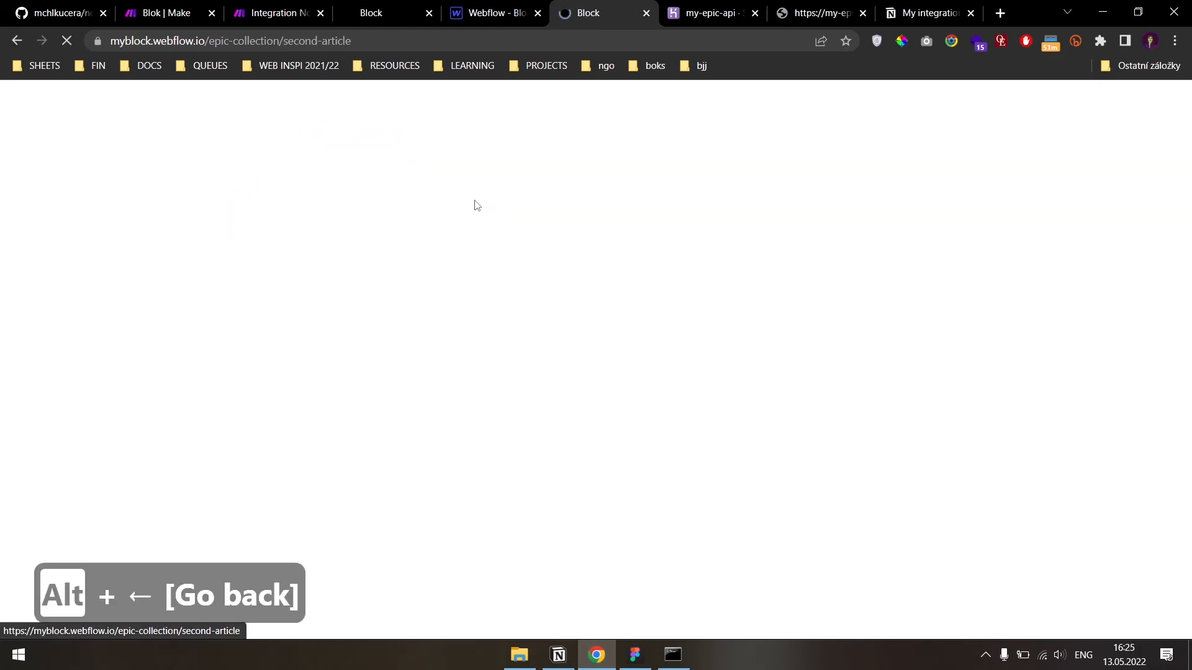
key("alt+Left")
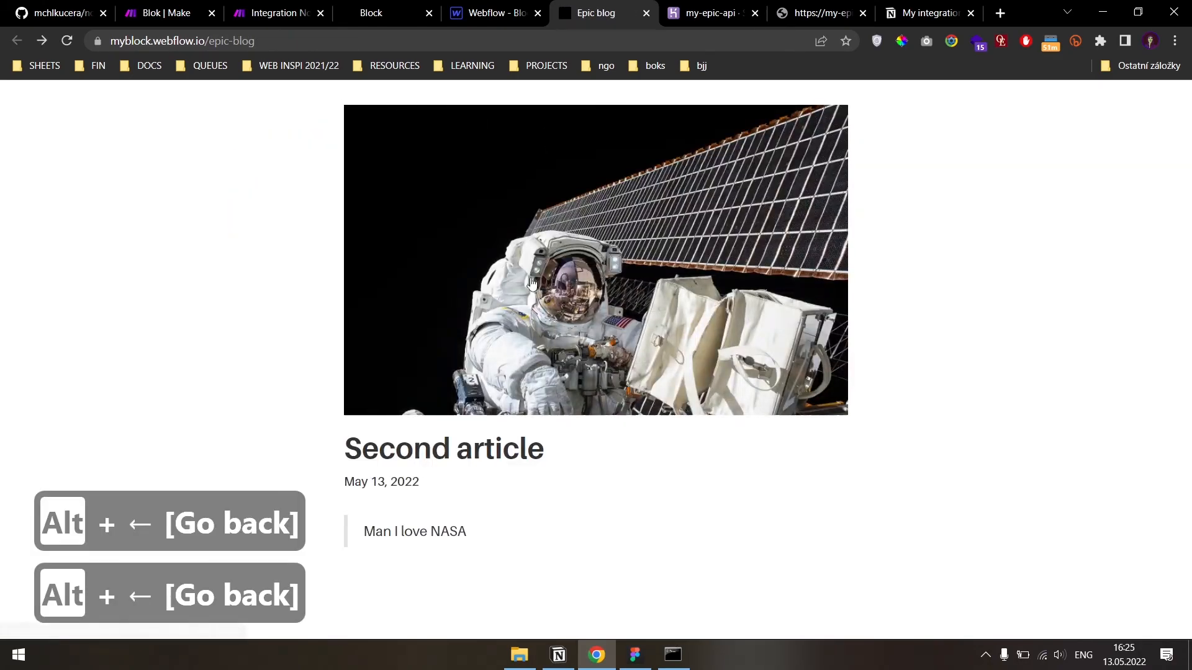
left_click(333, 306)
scroll(407, 468, "down", 1)
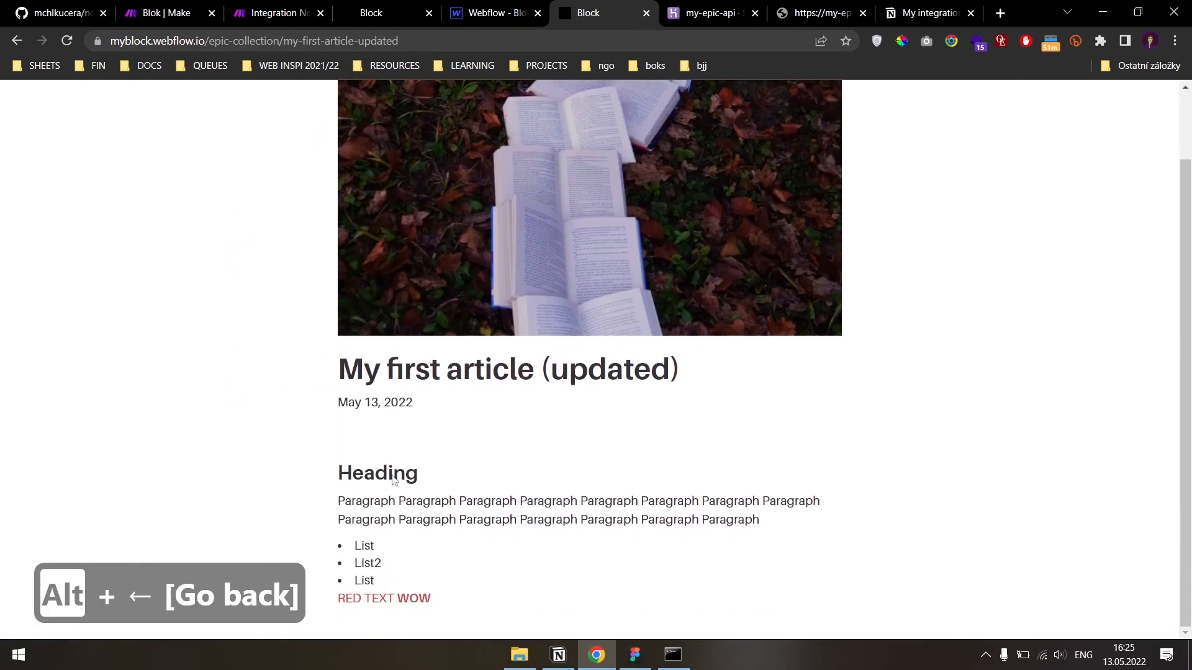
left_click(486, 598)
- Preview the Epic blog page in the Webflow Designer and open My first article (updated) from it
left_click(503, 7)
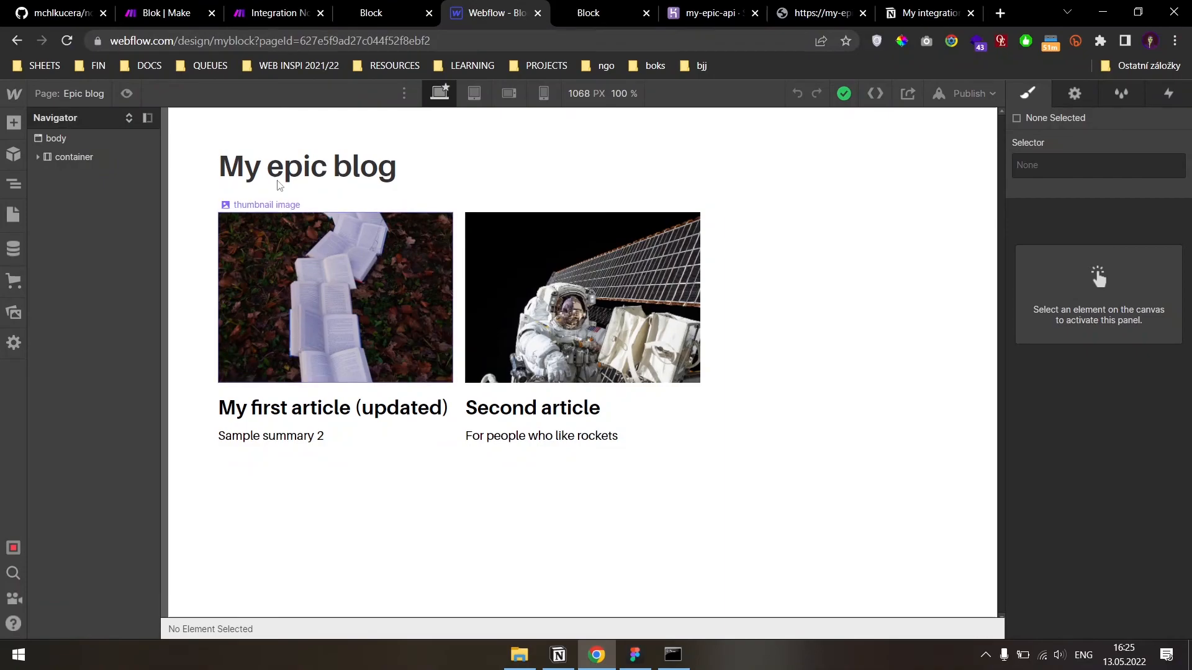
key("ctrl+shift+p")
left_click(329, 284)
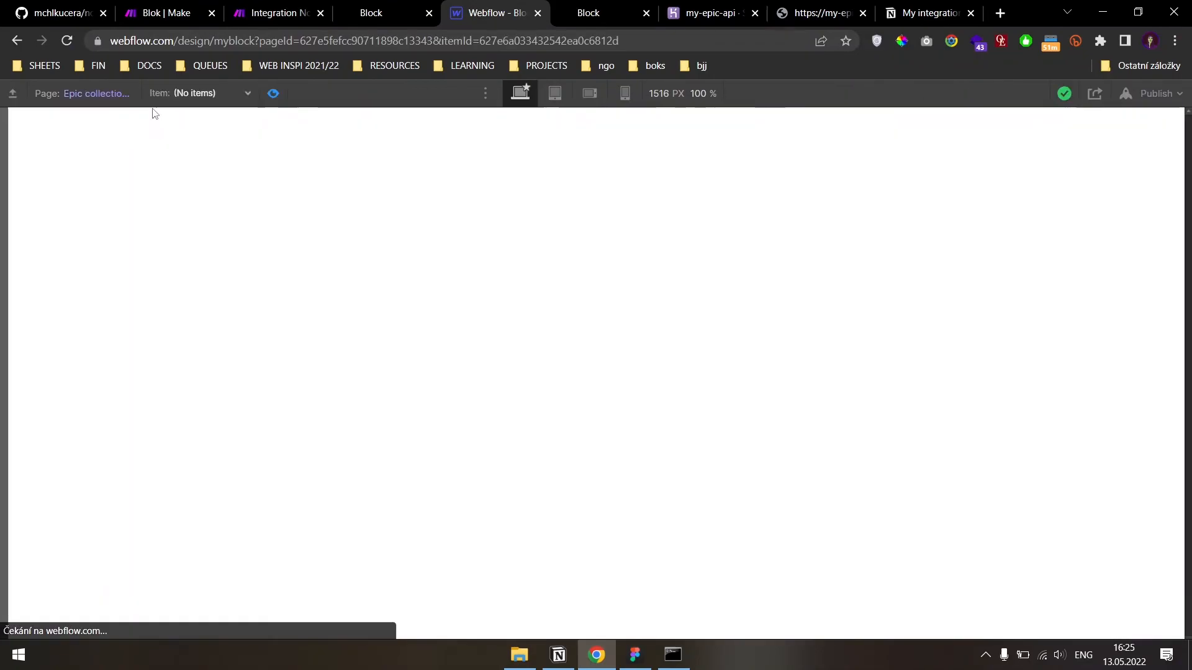
scroll(393, 360, "down", 2)
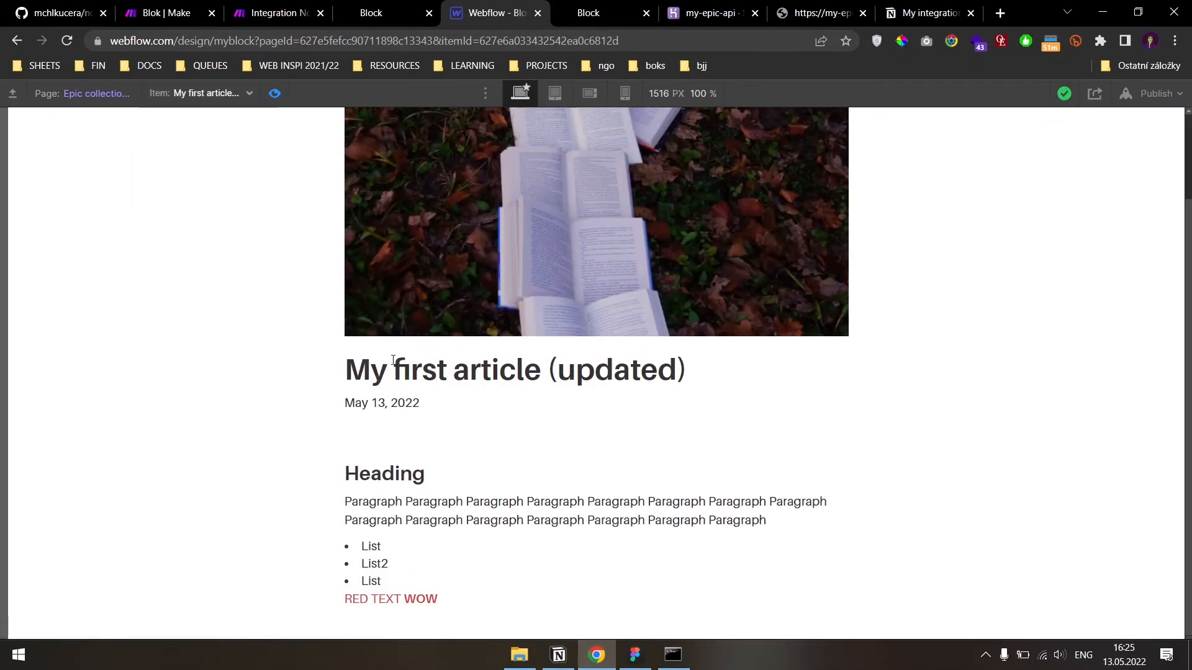
- Leave preview and disconnect the my epic rich text element from the Epic collections Content field
left_click(274, 93)
left_click(403, 409)
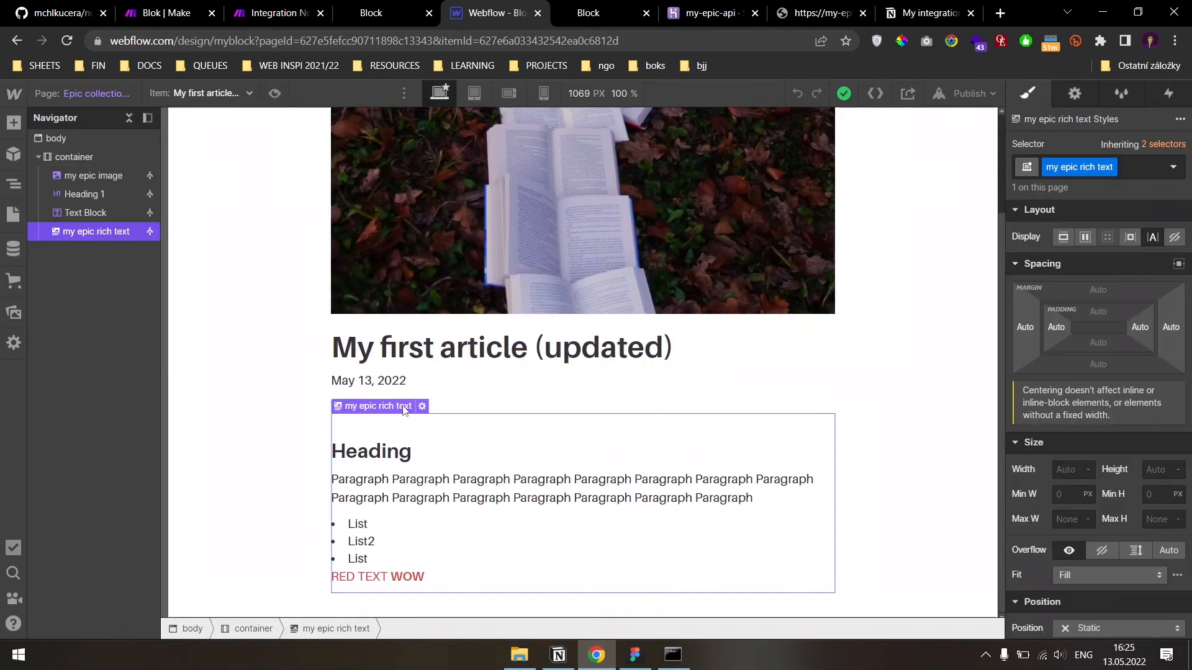
left_click(422, 406)
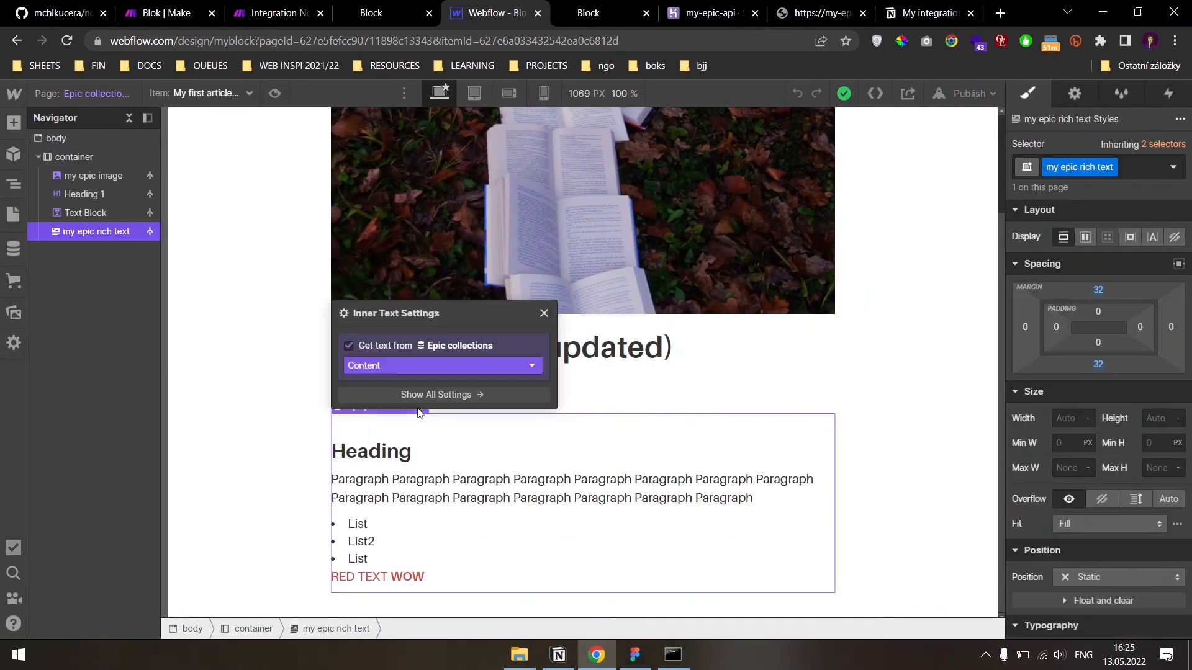
left_click(348, 346)
scroll(424, 335, "down", 2)
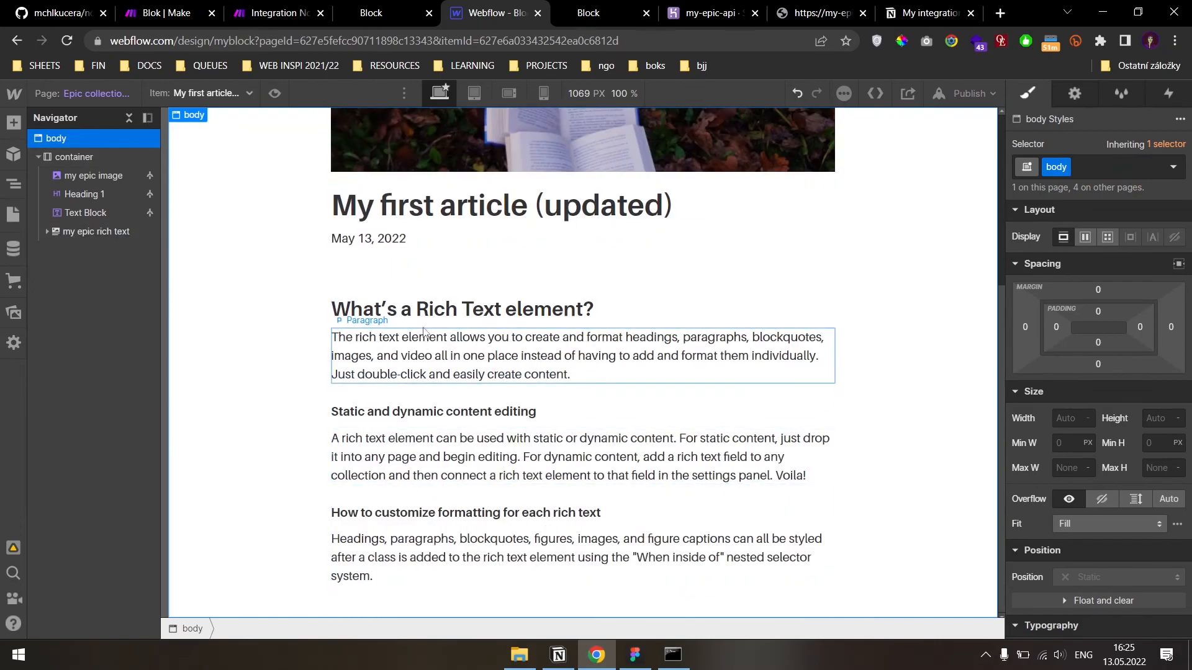
- Target the Heading 2 with the All H2 Headings selector nested inside my epic rich text
left_click(426, 313)
left_click(1061, 167)
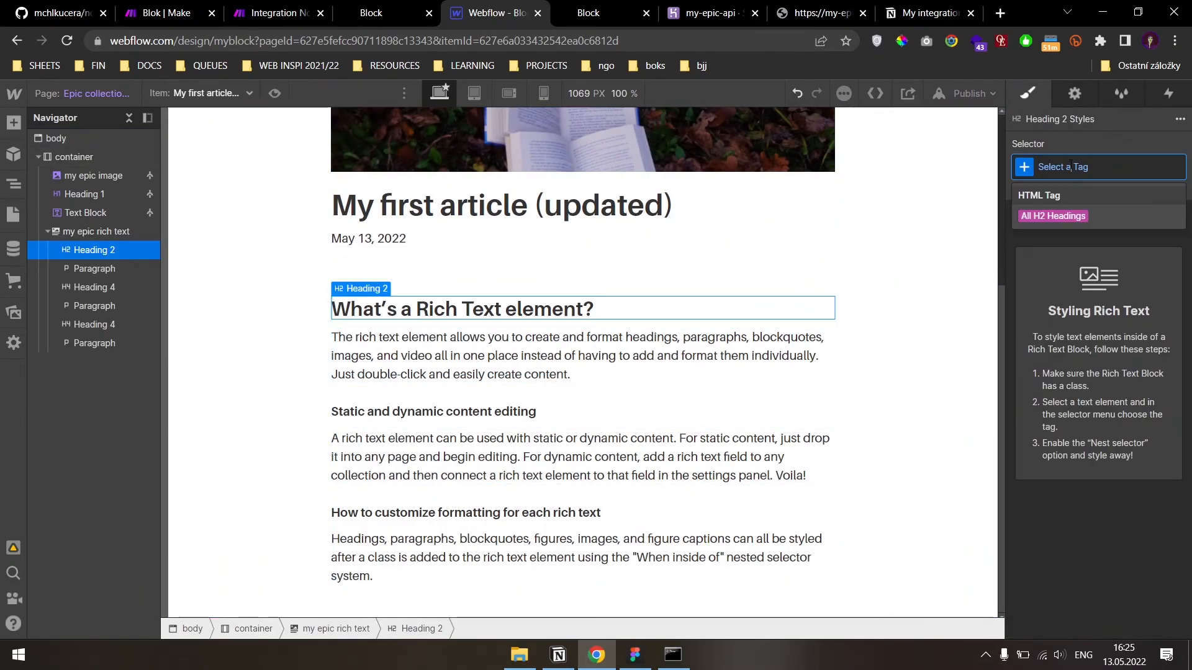
left_click(1044, 217)
left_click(1018, 194)
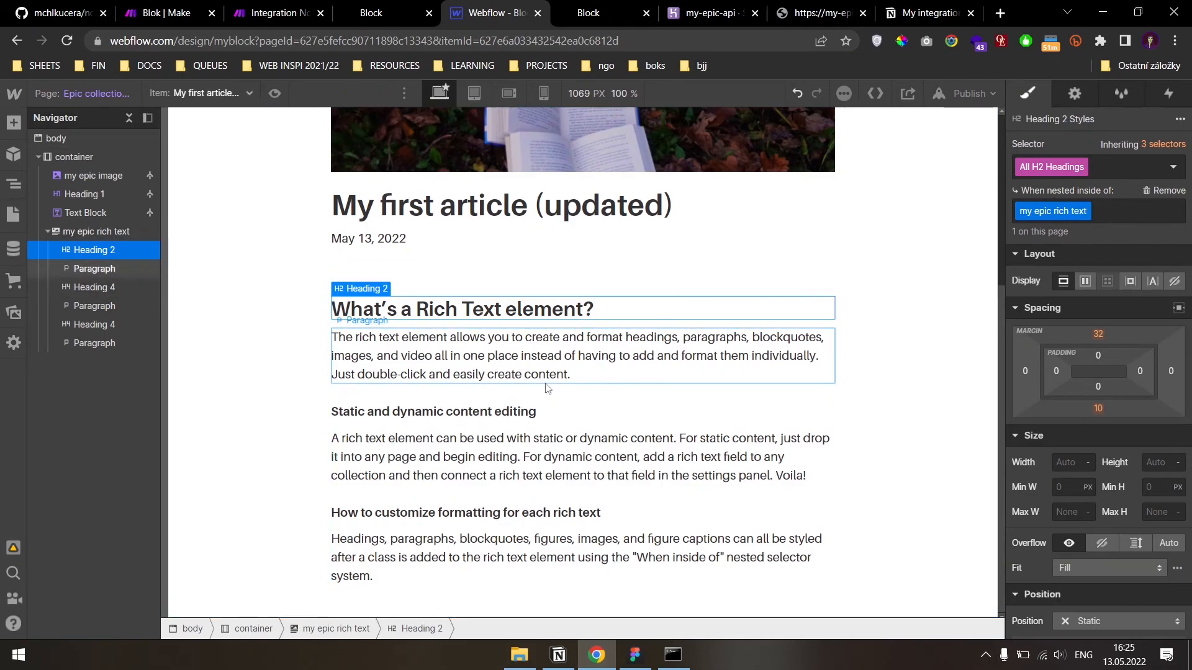
- Set the nested H2 headings' bottom margin to 16 px and top margin to 48 px
left_click(1097, 410)
type("16")
key("Return")
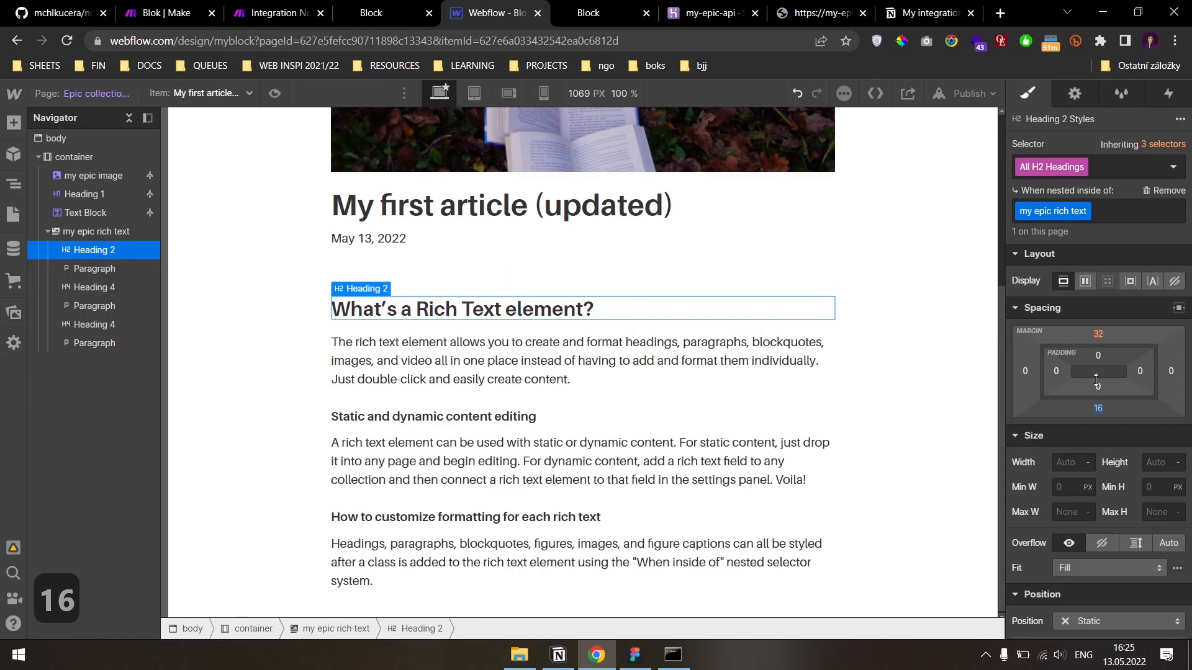
left_click(1099, 334)
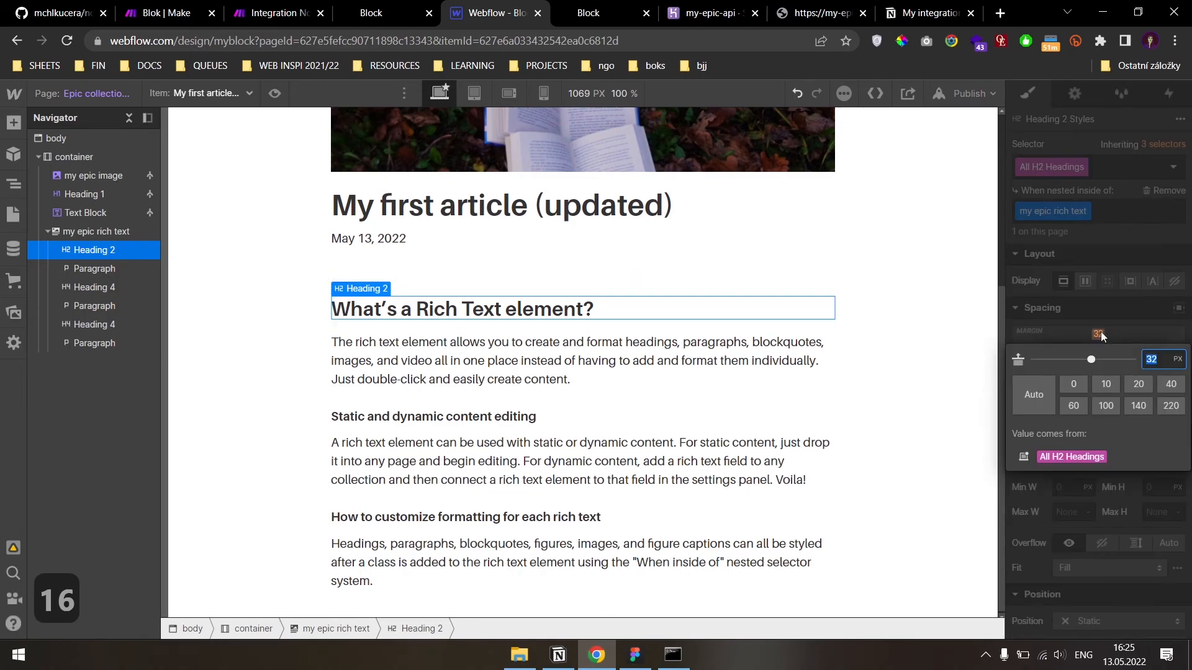
type("48")
key("Return")
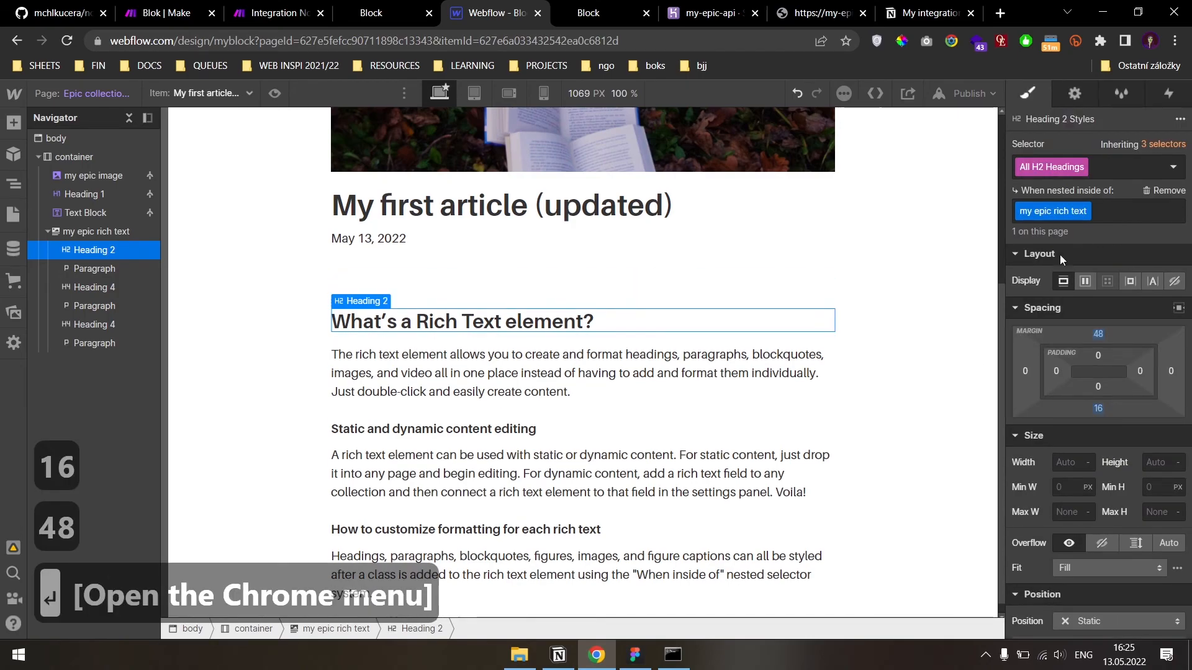
left_click(873, 293)
- Reconnect the my epic rich text element to the Epic collections Content field
left_click(395, 273)
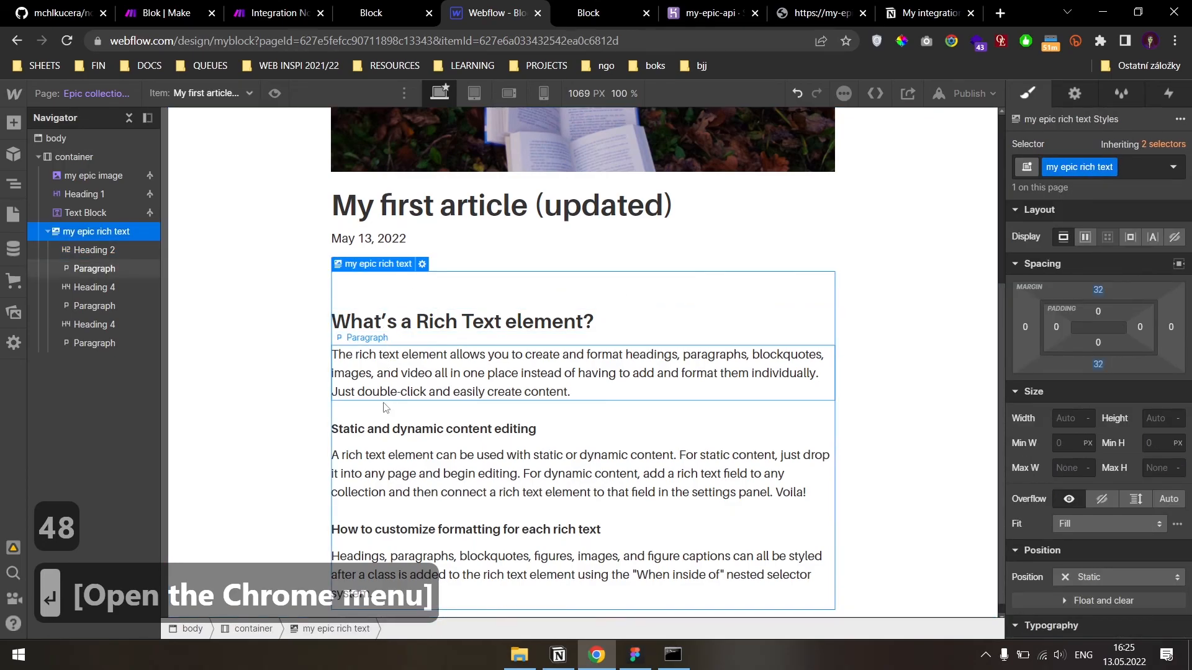
left_click(405, 379)
left_click(1078, 166)
left_click(364, 278)
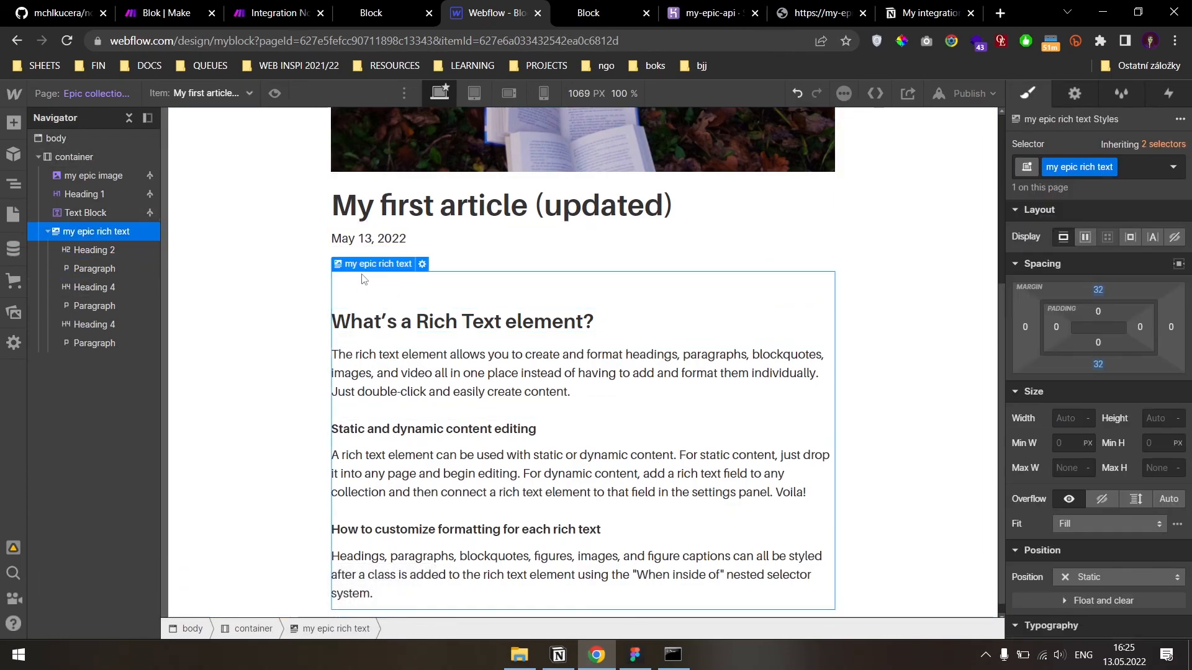
left_click(421, 264)
left_click(349, 223)
left_click(377, 245)
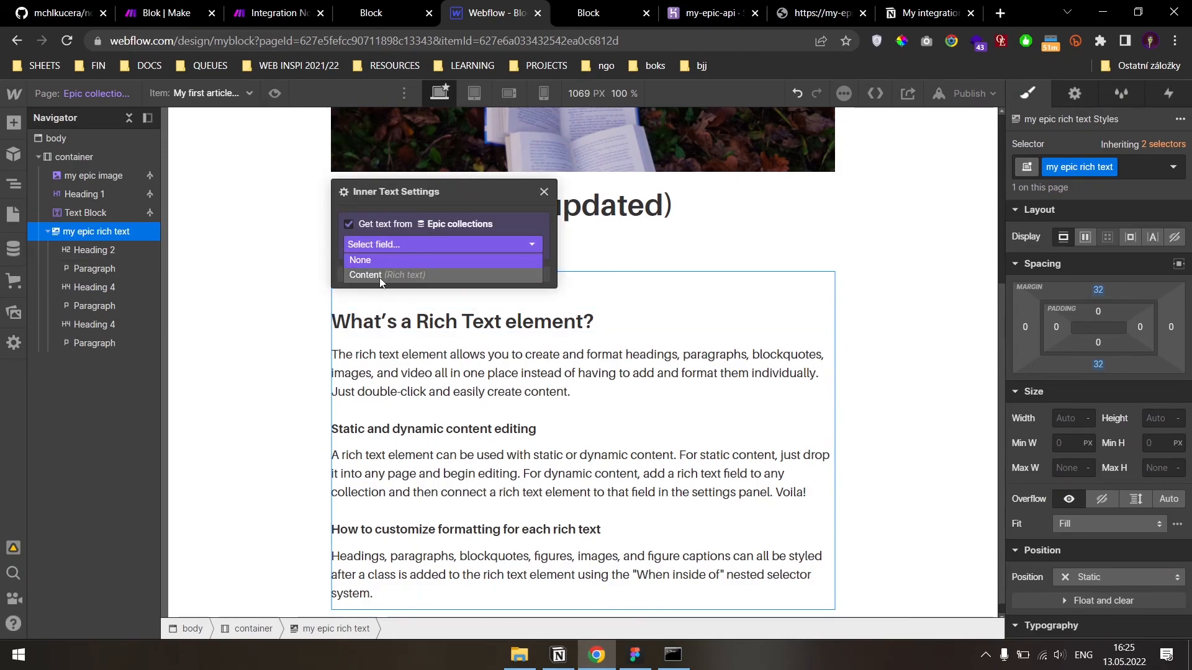
left_click(380, 275)
left_click(290, 415)
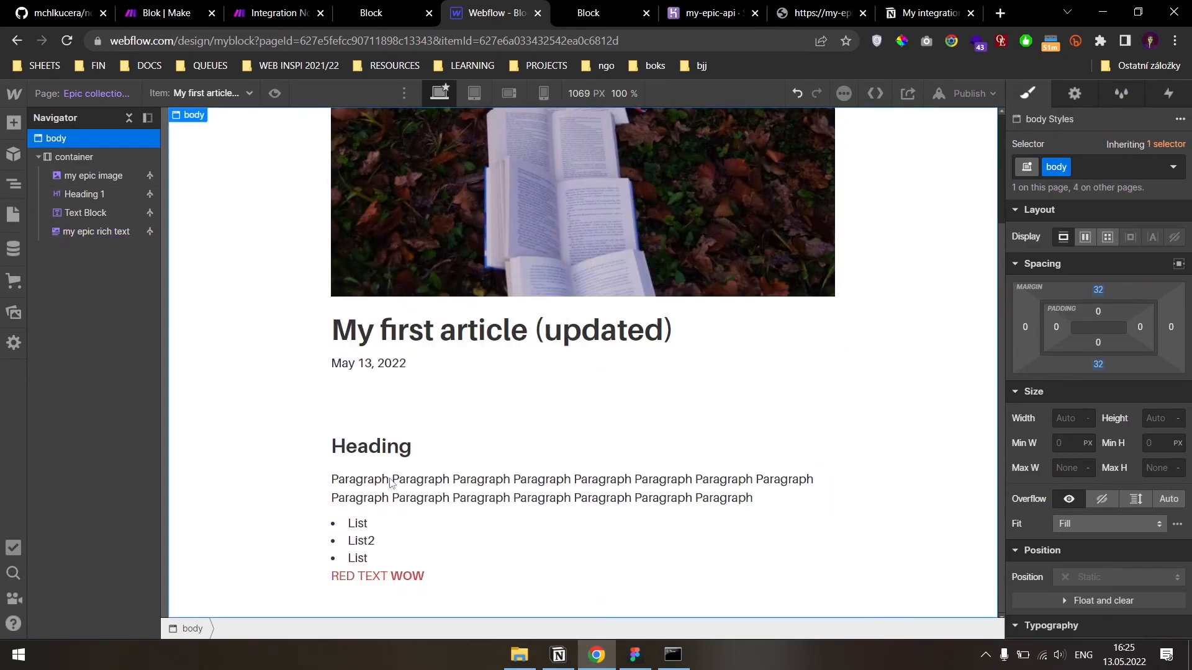
- Disconnect the rich text from the Content field again and target All Paragraphs nested inside my epic rich text
double_click(372, 449)
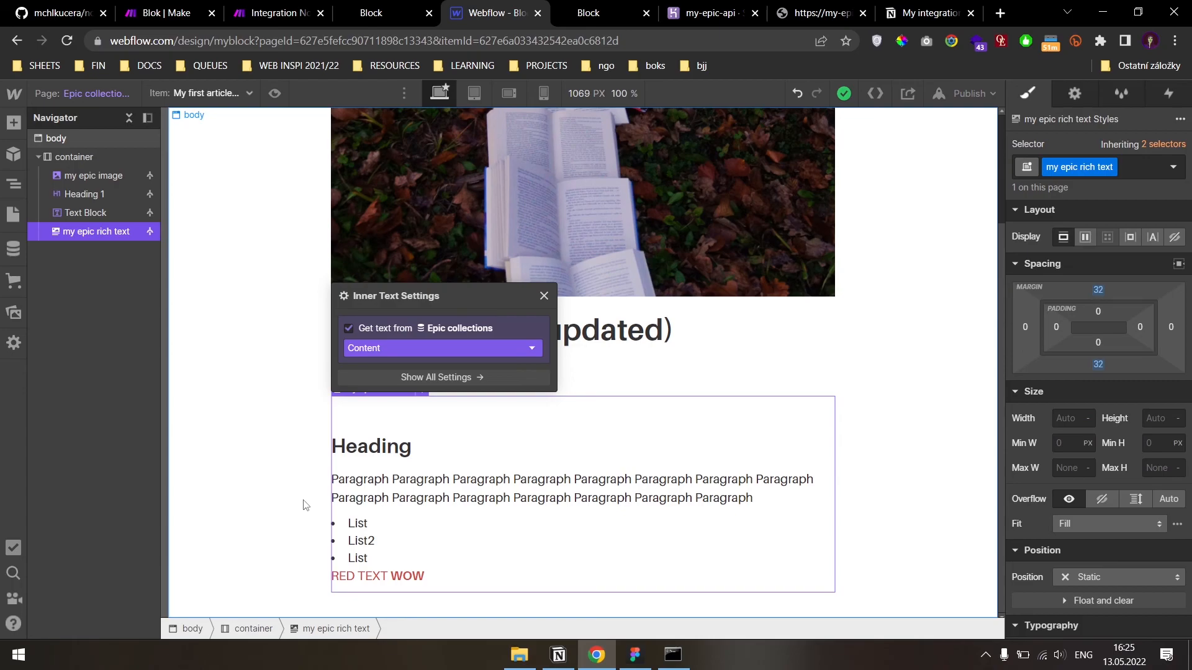
left_click(349, 331)
scroll(383, 461, "down", 3)
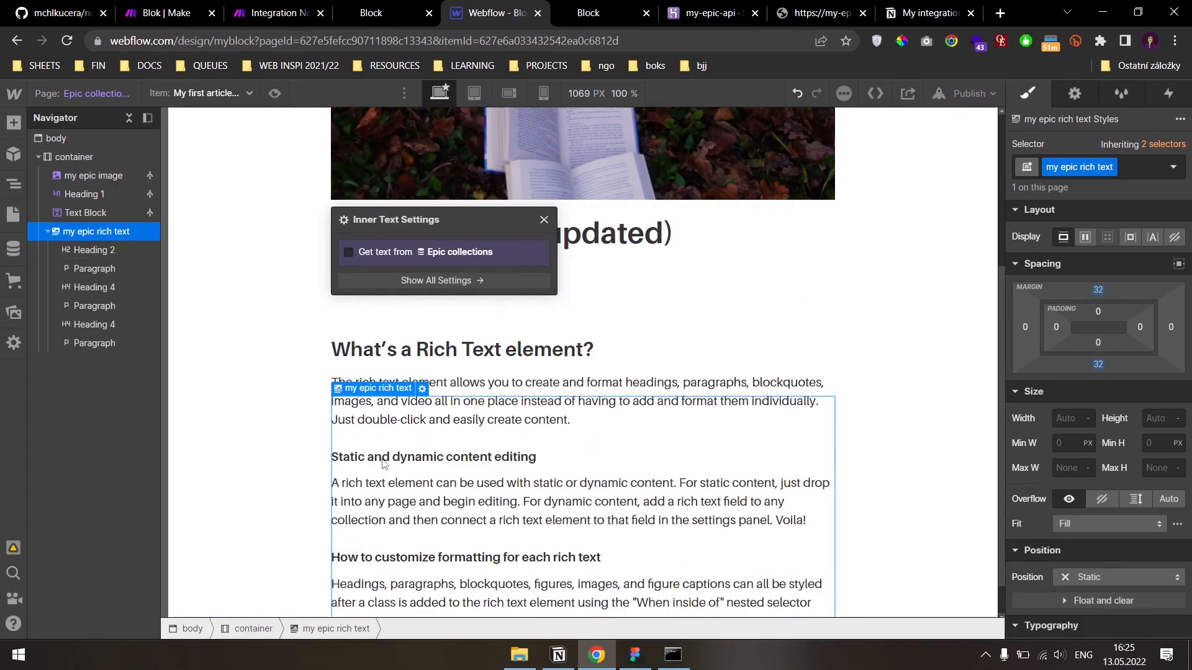
left_click(381, 368)
left_click(1100, 168)
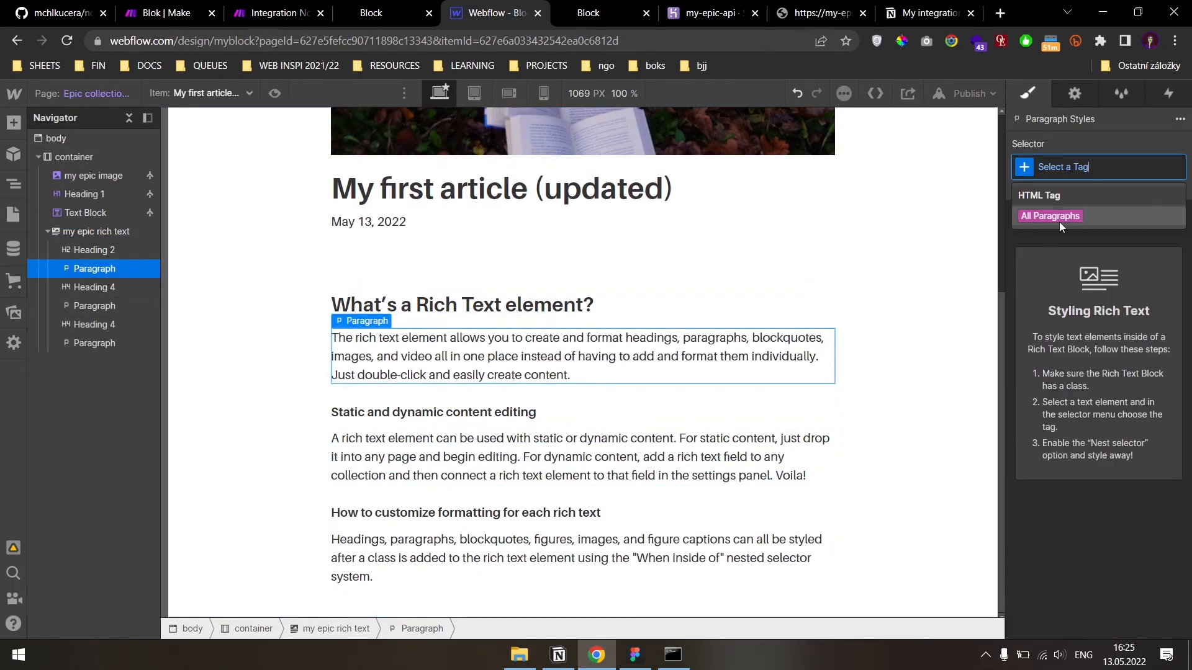
left_click(1059, 222)
left_click(1026, 194)
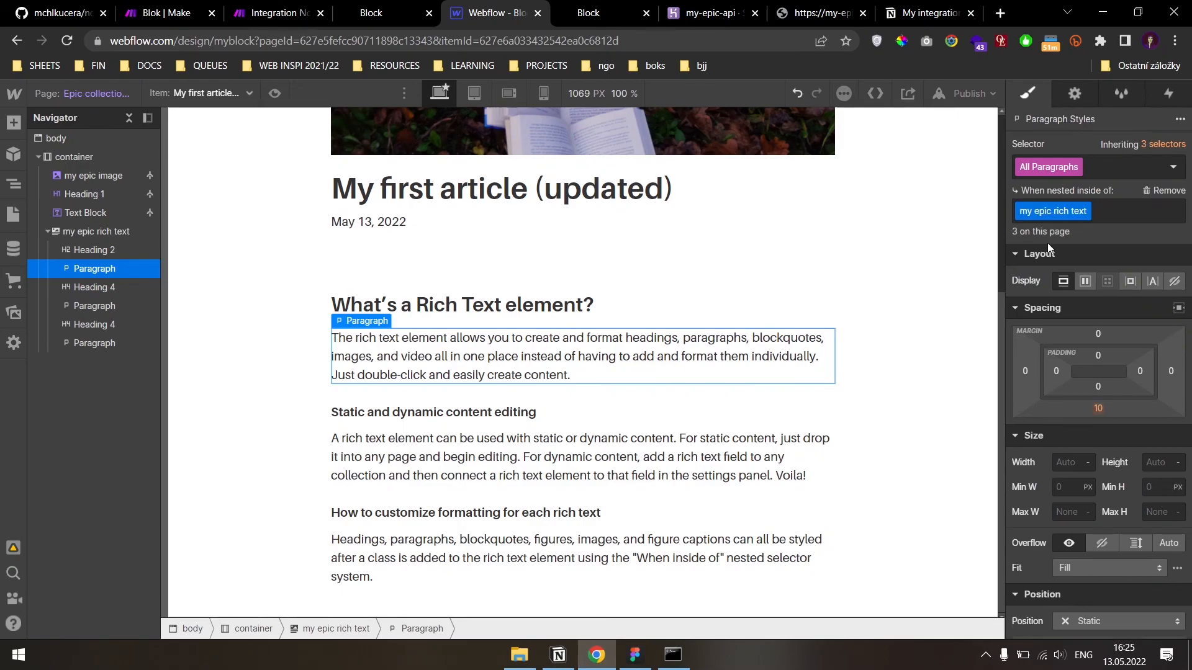
- Set the top and bottom margins of the nested paragraphs to 16 px
left_click(1099, 334)
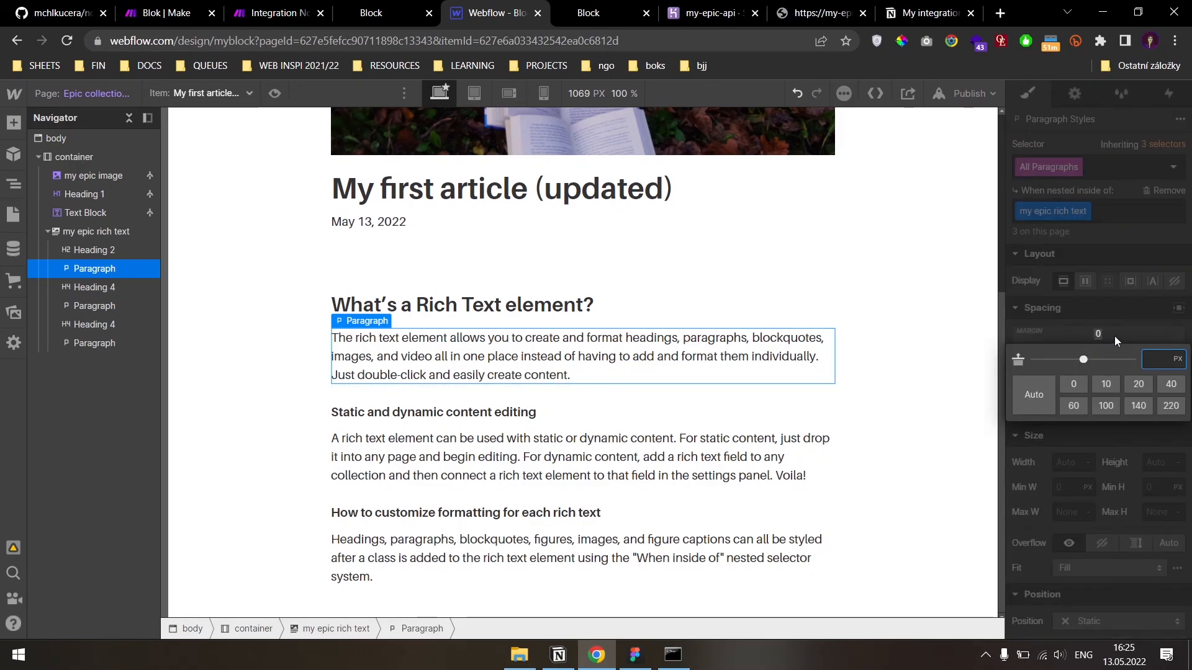
type("16")
left_click(1097, 408)
type("16")
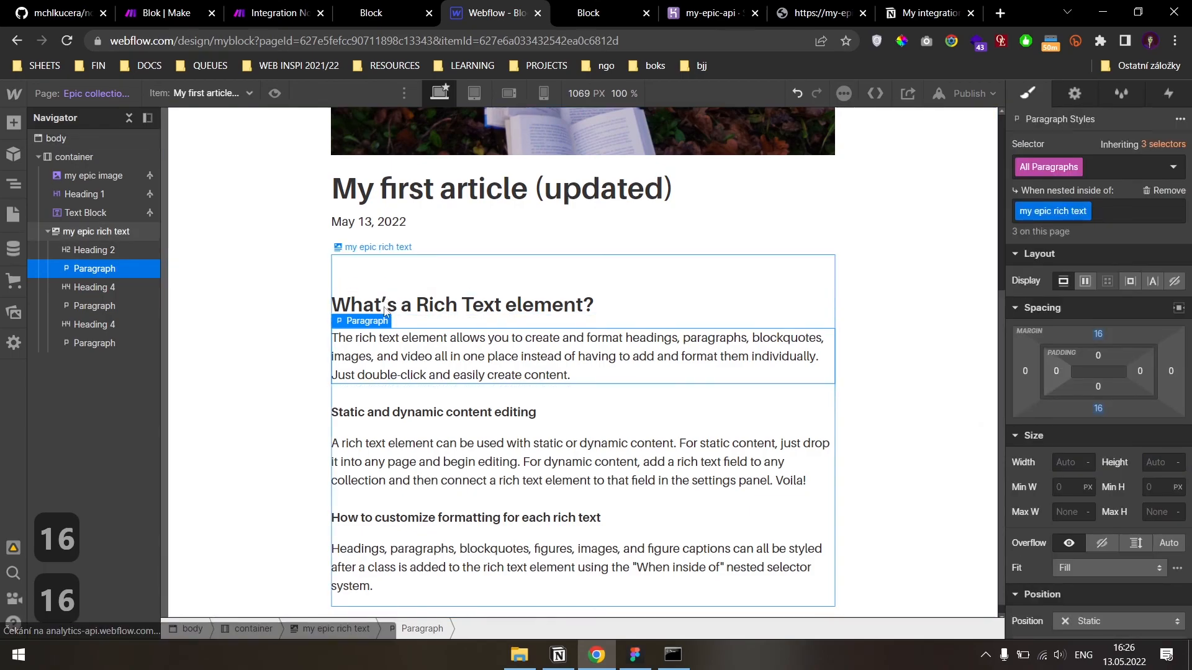
- Link the rich text back to the Epic collections Content field and check the article's heading and paragraph spacing
left_click(386, 247)
left_click(422, 247)
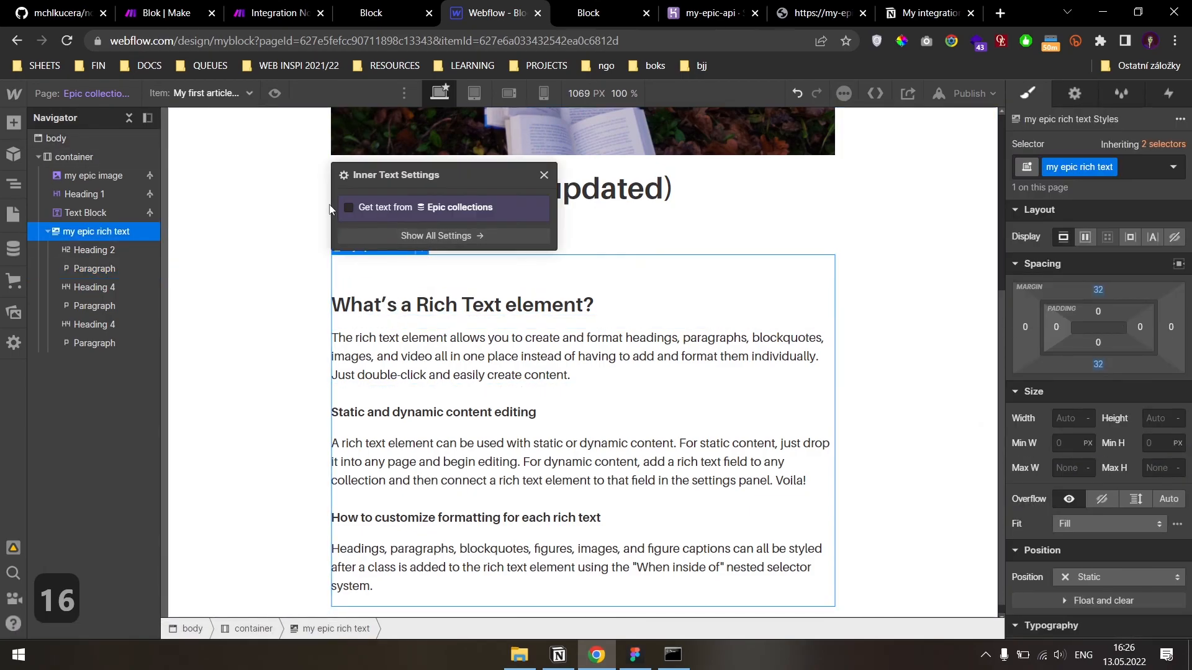
left_click(348, 207)
left_click(373, 226)
left_click(400, 254)
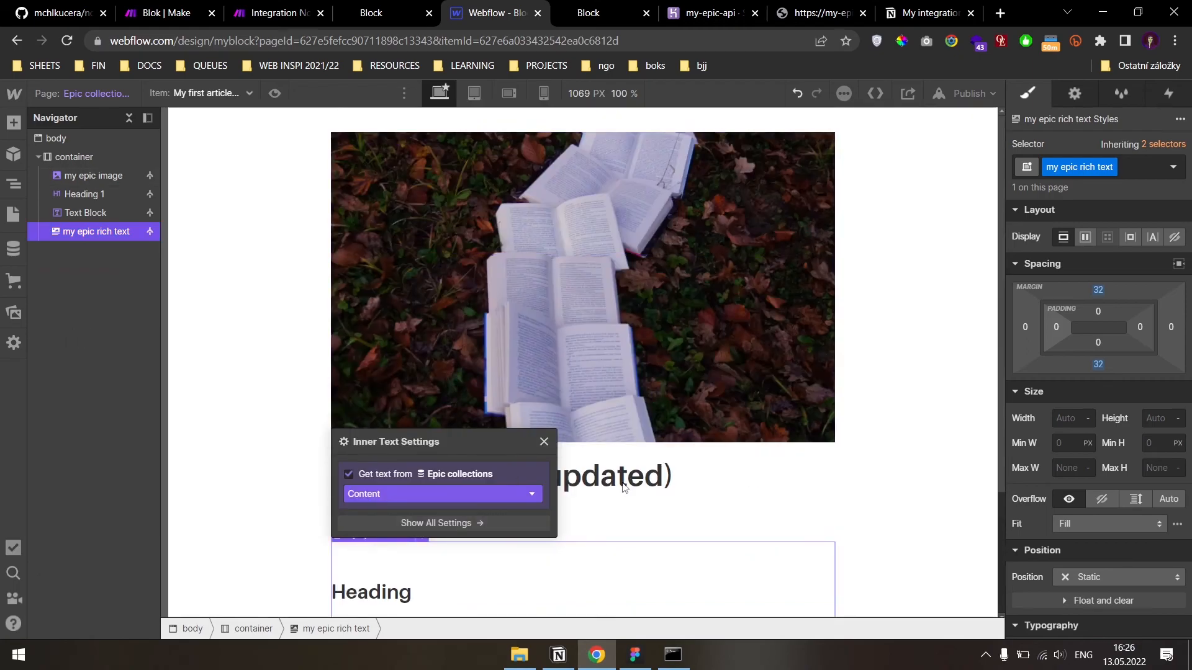
scroll(702, 407, "down", 3)
left_click(784, 341)
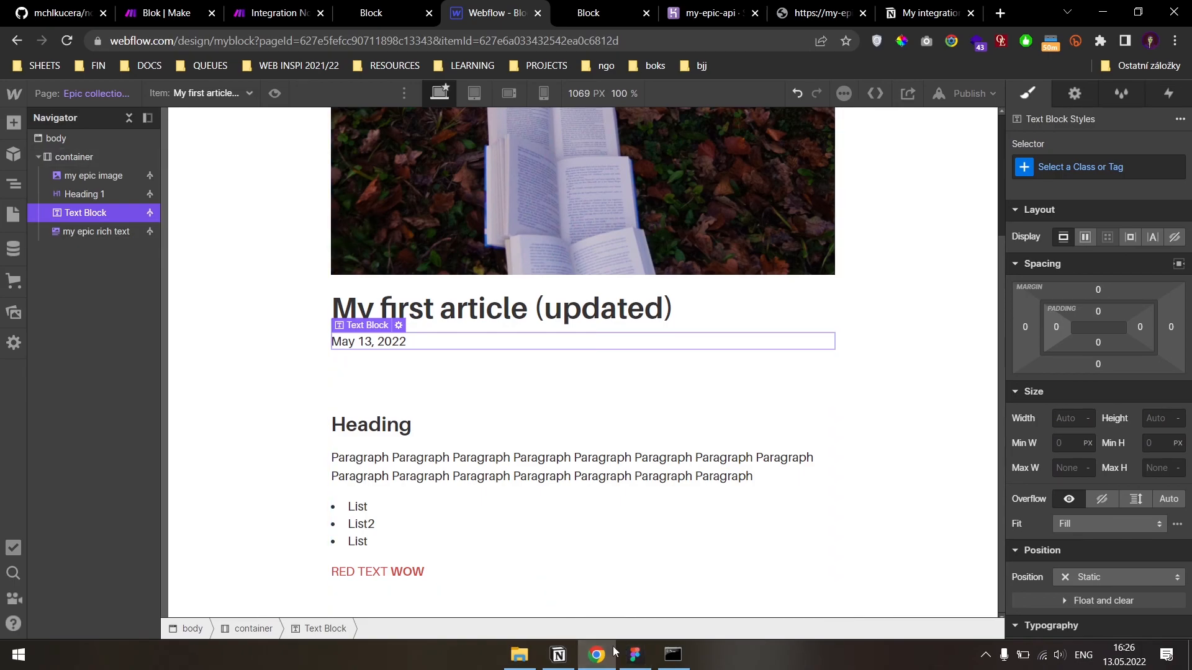
- Switch to the Figma page and move the masked Improvements list up to item 8, "Heading ids + styles, how to make them"
left_click(633, 663)
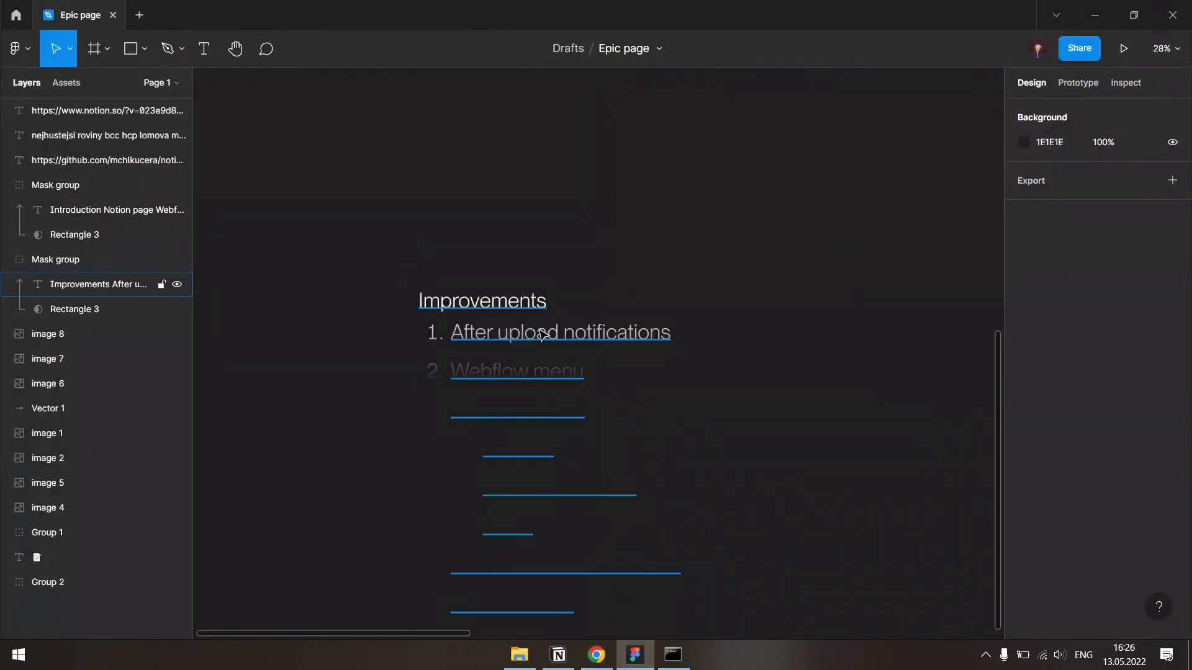
left_click(611, 368)
left_click_drag(777, 476, 798, 463)
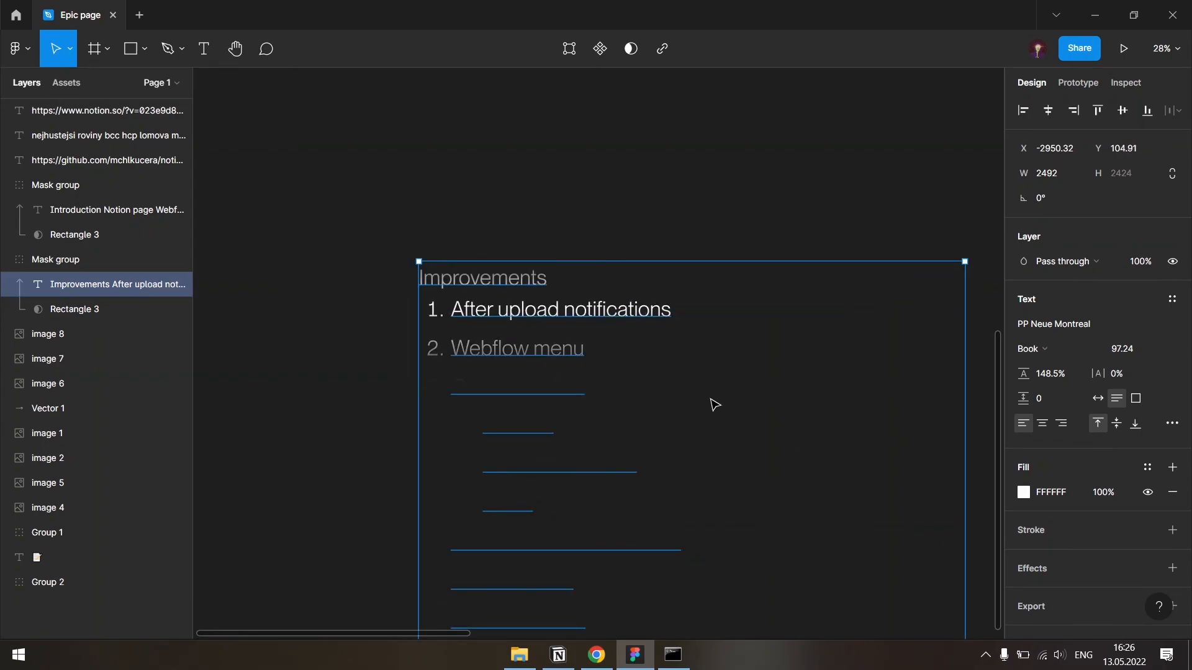
left_click_drag(782, 497, 744, 380)
left_click_drag(948, 532, 833, 286)
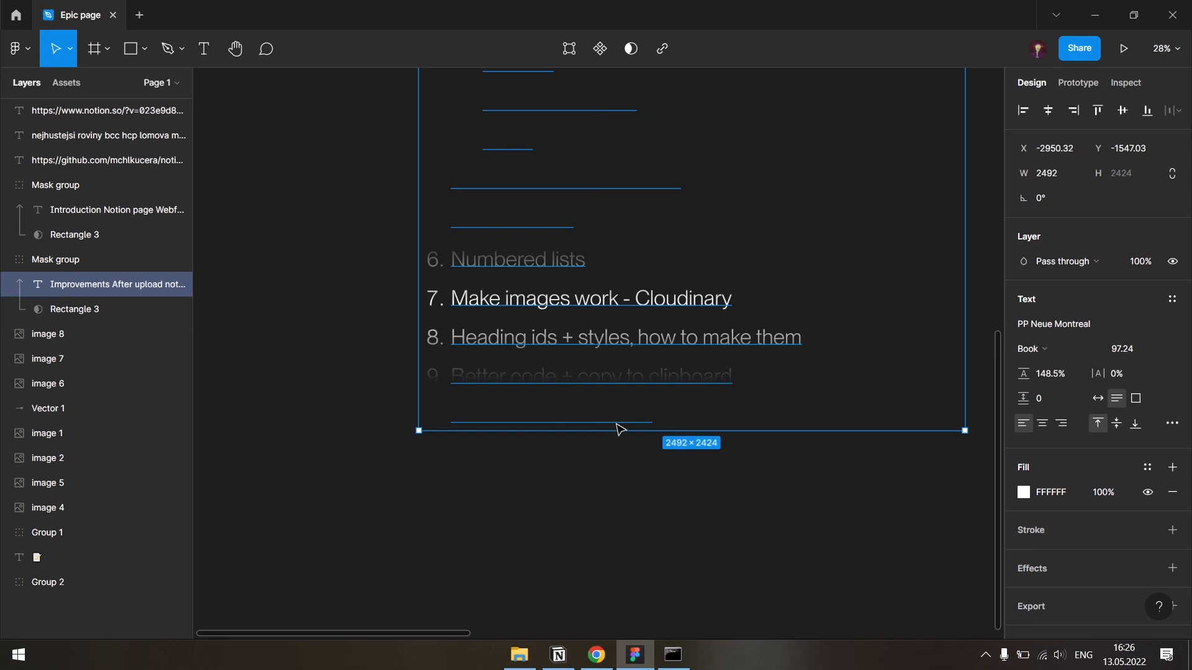
left_click_drag(828, 403, 829, 373)
- Switch to the published how-to article in Chrome and test the heading anchor links of sections 3.1 and 2.1, checking the page URL
left_click(586, 656)
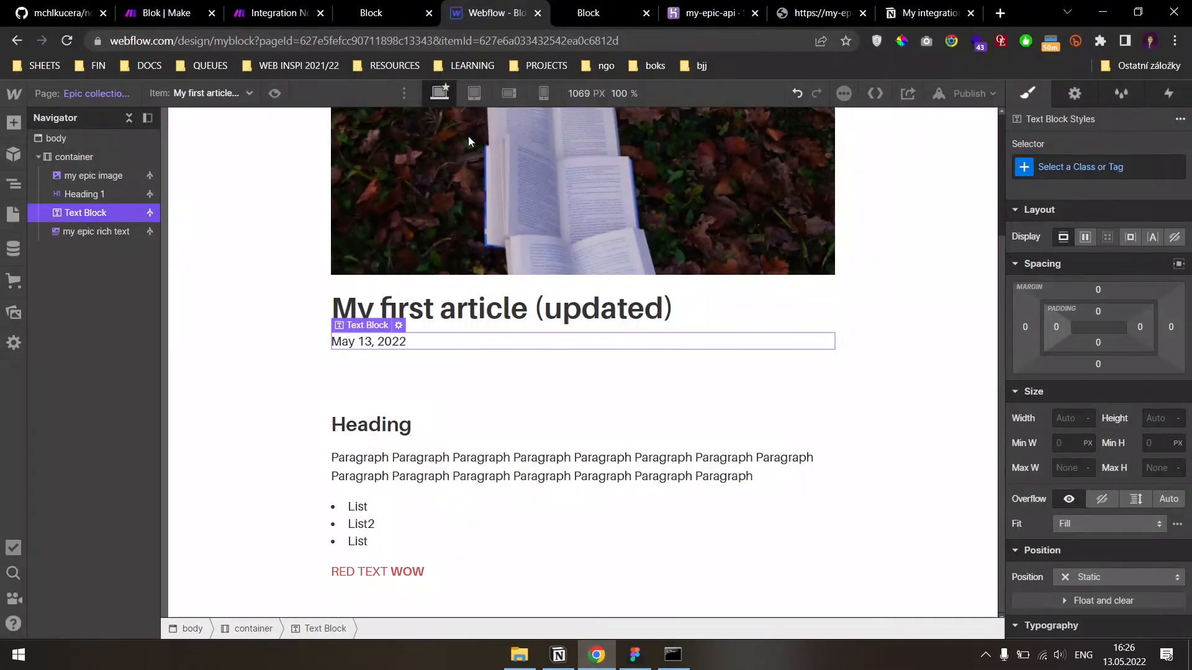
left_click(365, 7)
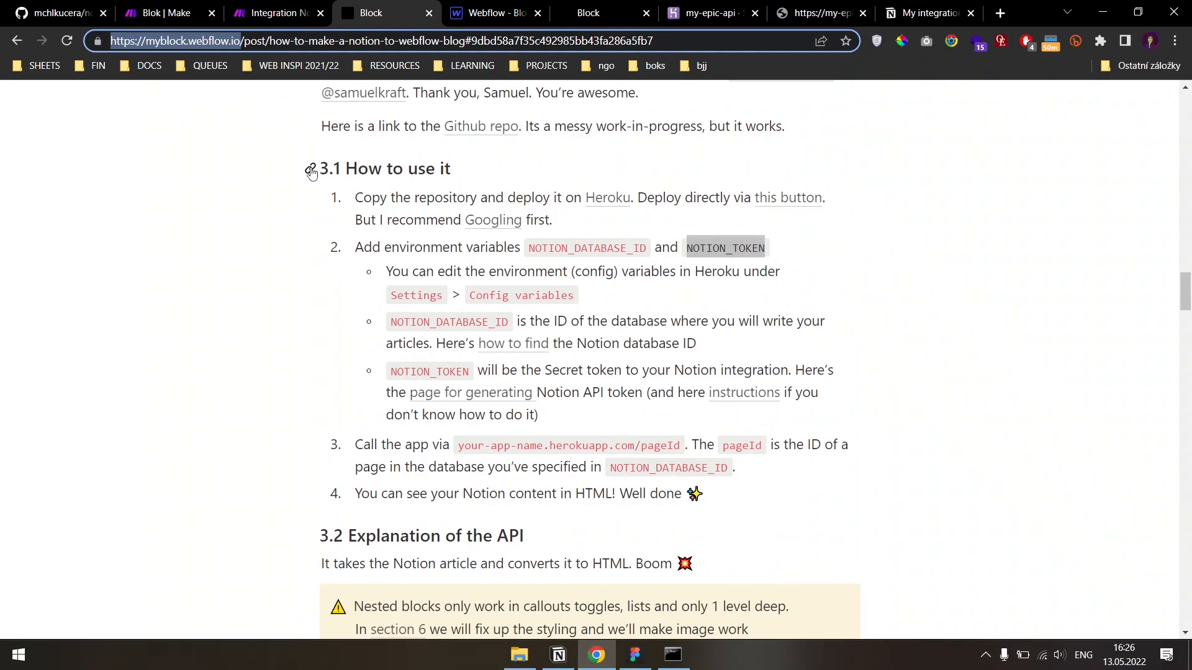
left_click(311, 170)
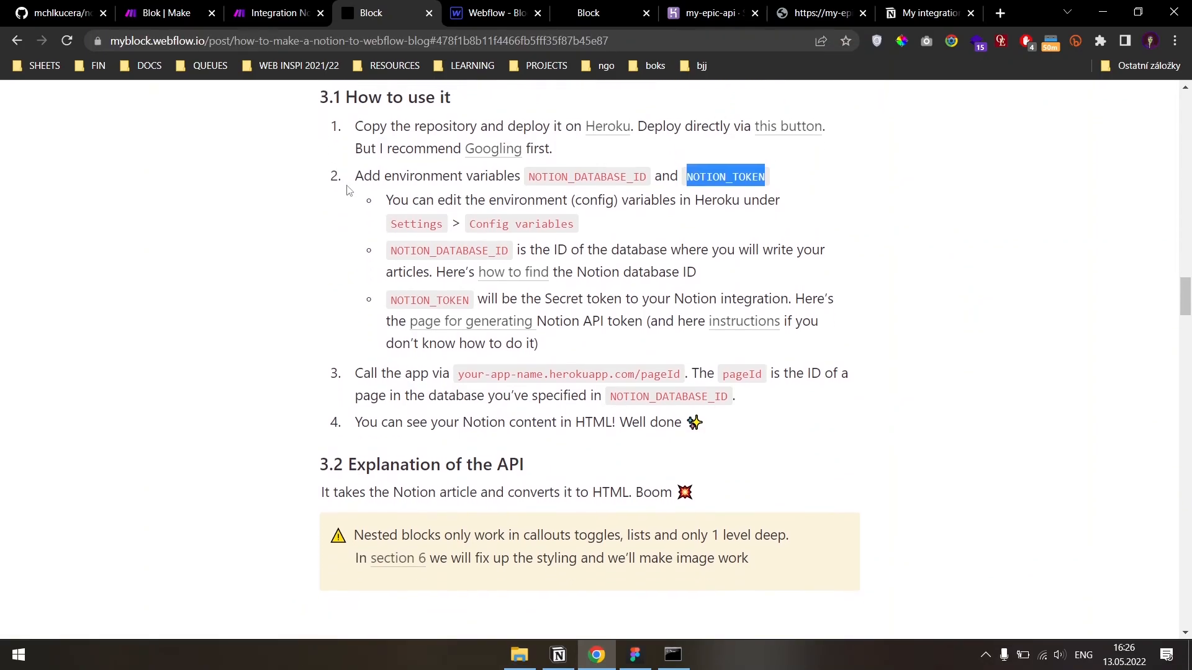
scroll(348, 185, "up", 1)
left_click(312, 167)
scroll(758, 273, "up", 12)
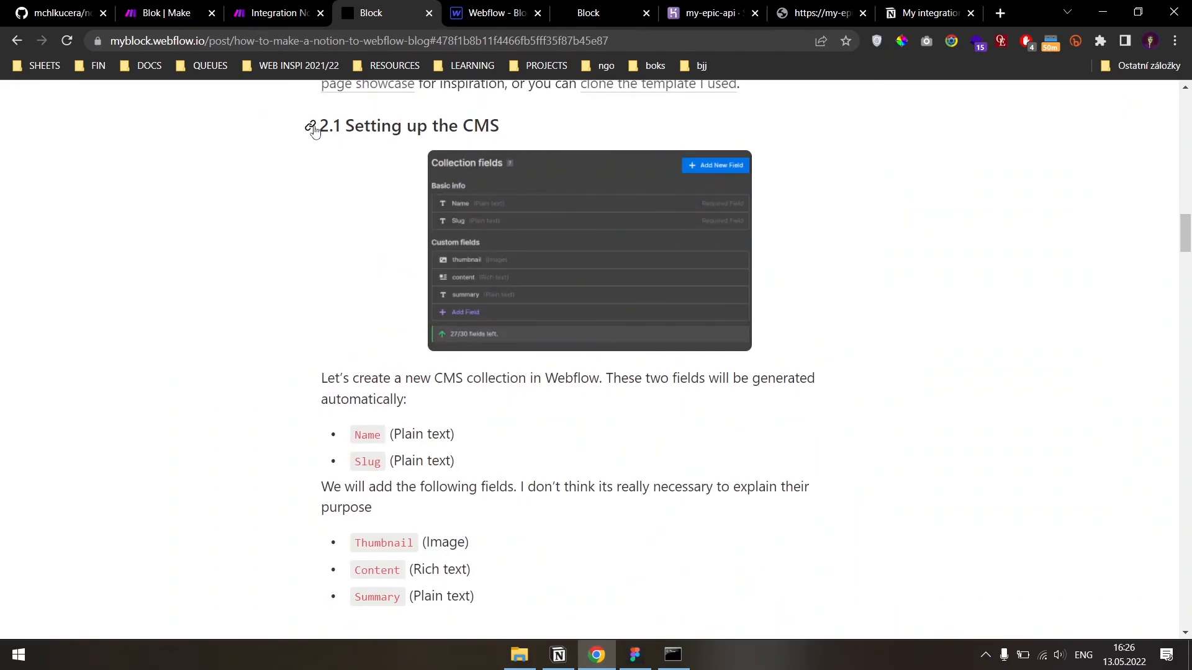
left_click(314, 130)
left_click(507, 41)
- Follow the table of contents link to "Creating the Make scenario" and return toward the start of the article
scroll(385, 207, "up", 20)
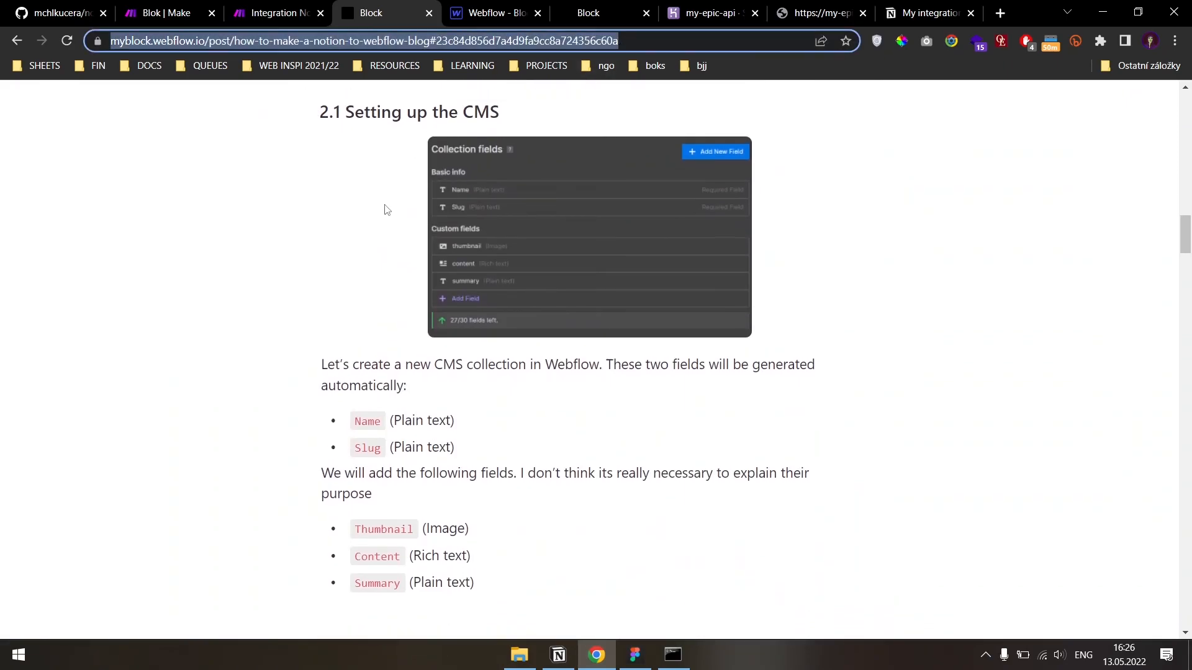
scroll(416, 377, "down", 5)
scroll(397, 348, "up", 1)
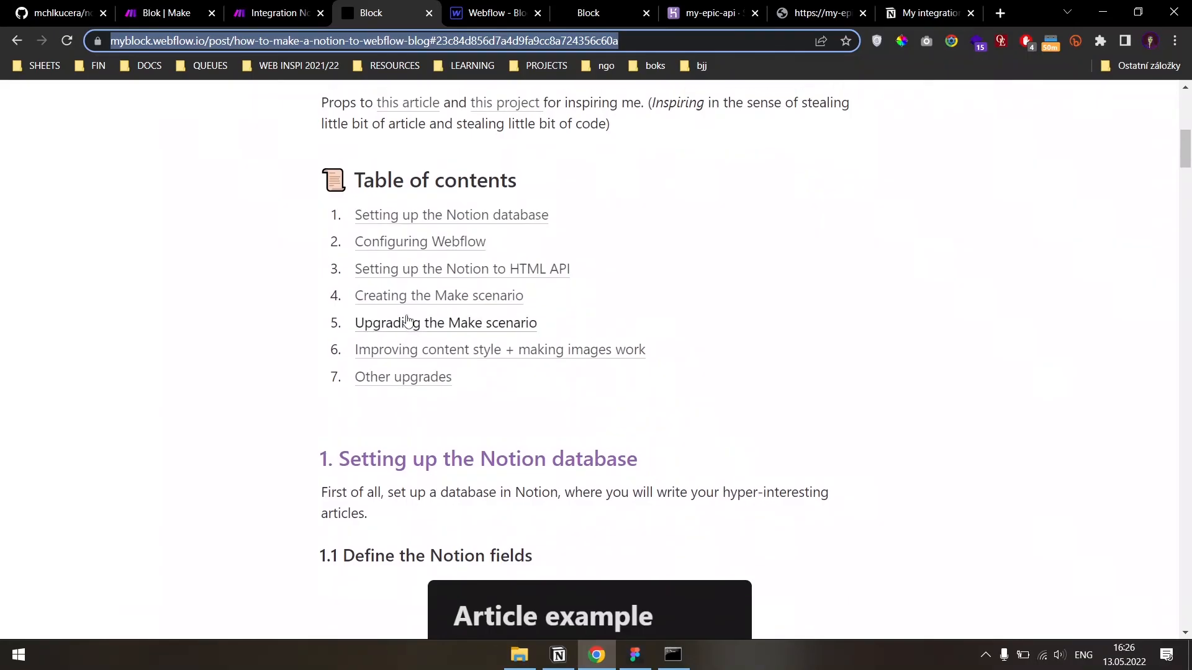
left_click(379, 293)
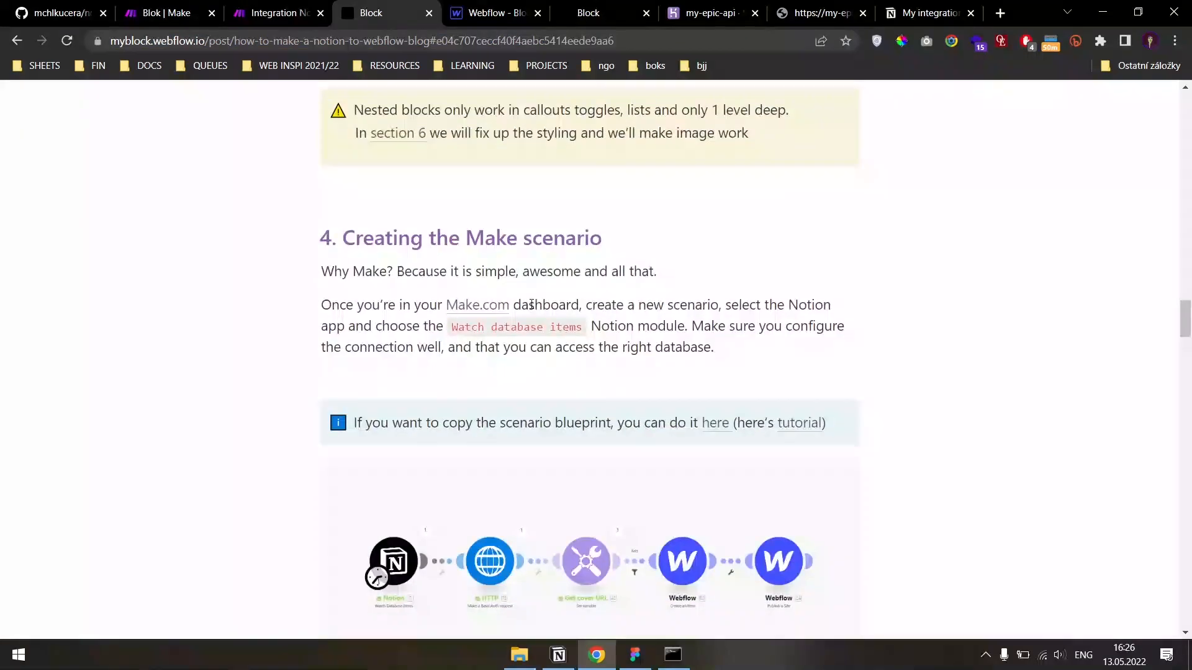
left_click_drag(1188, 339, 1190, 130)
scroll(1055, 230, "down", 1)
- Switch to Figma and move the Improvements list further up to item 10, "Comments by Disquss"
key("alt+Tab")
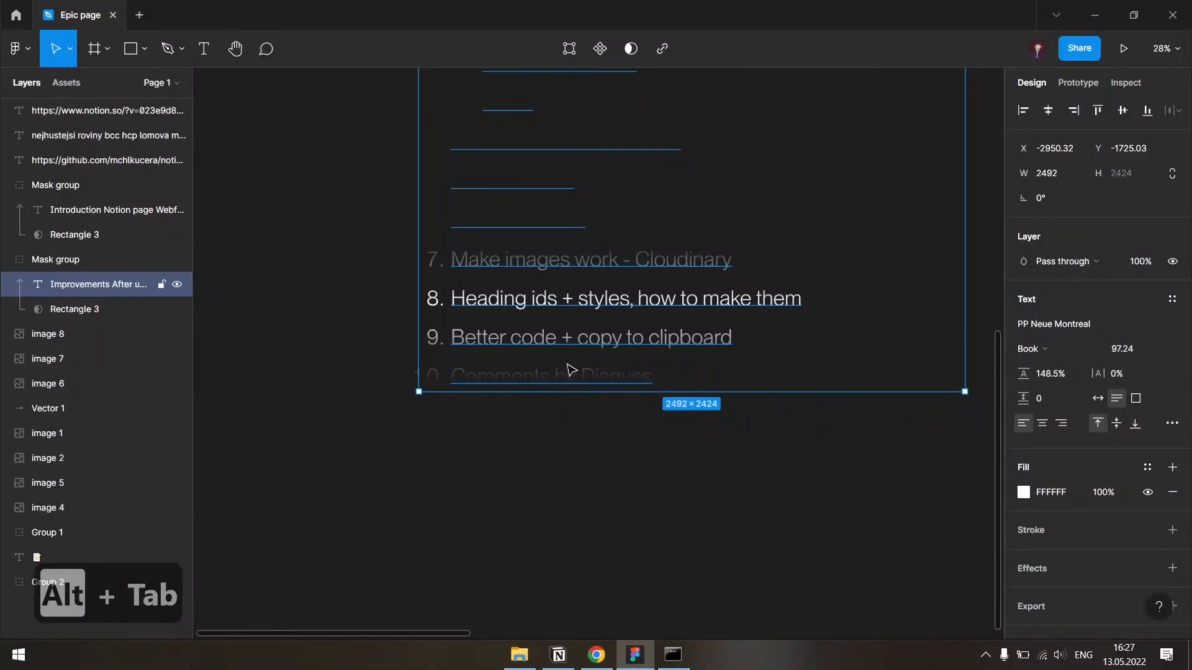
left_click_drag(828, 340, 841, 293)
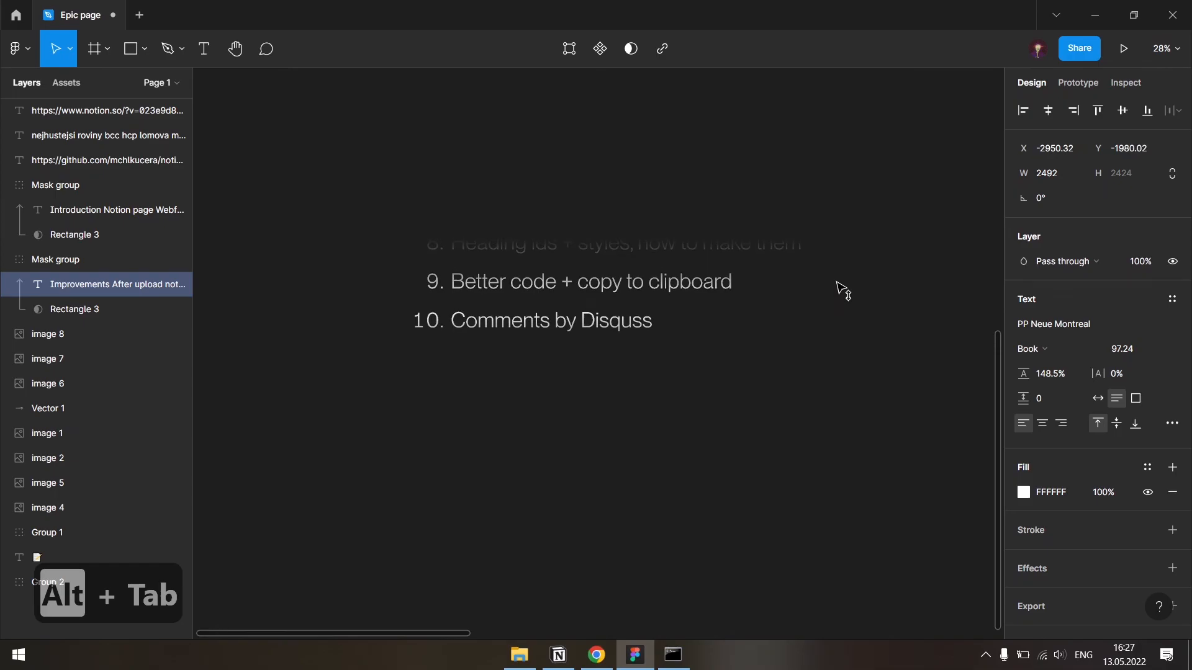
- Return to the how-to article in Chrome and expand "Code for heading anchors" under Other upgrades to examine its CSS
key("alt+Tab")
scroll(1175, 224, "down", 10)
scroll(1175, 223, "down", 20)
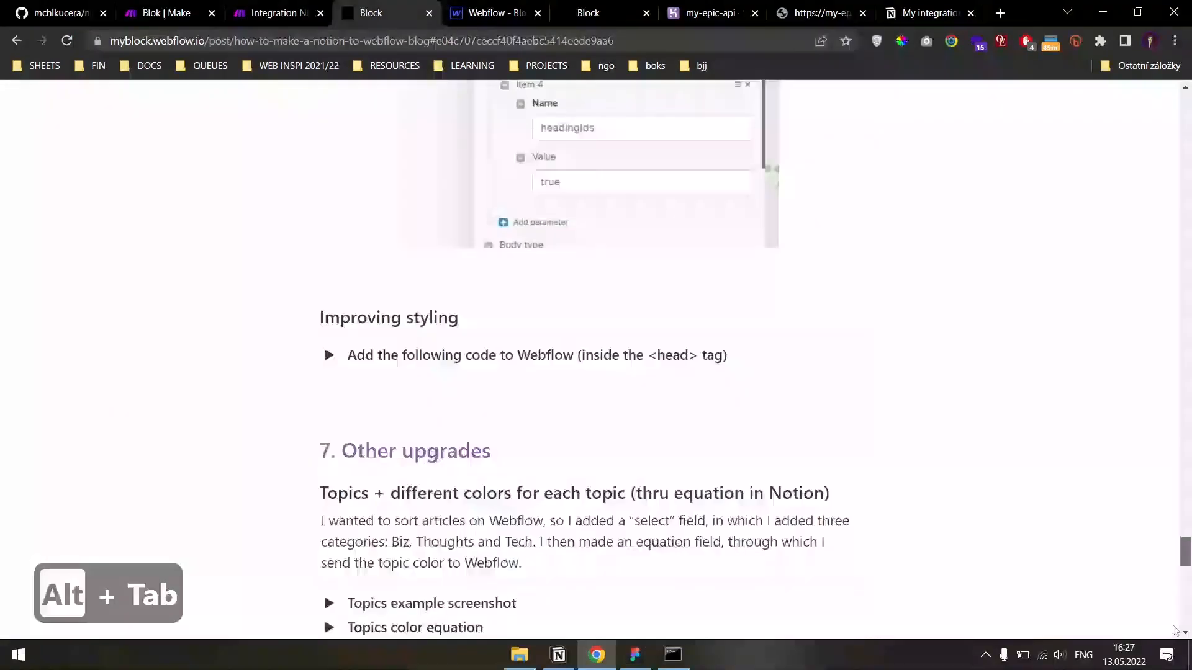
scroll(699, 447, "up", 18)
scroll(609, 412, "up", 5)
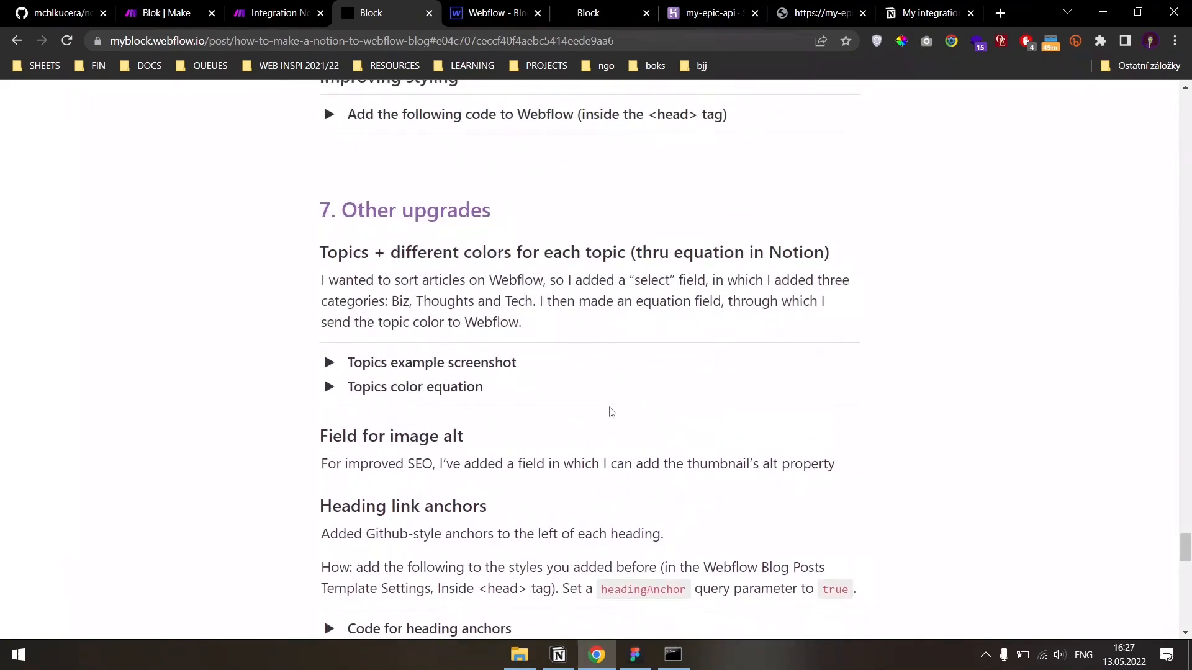
scroll(404, 506, "down", 2)
left_click(329, 479)
scroll(571, 517, "down", 3)
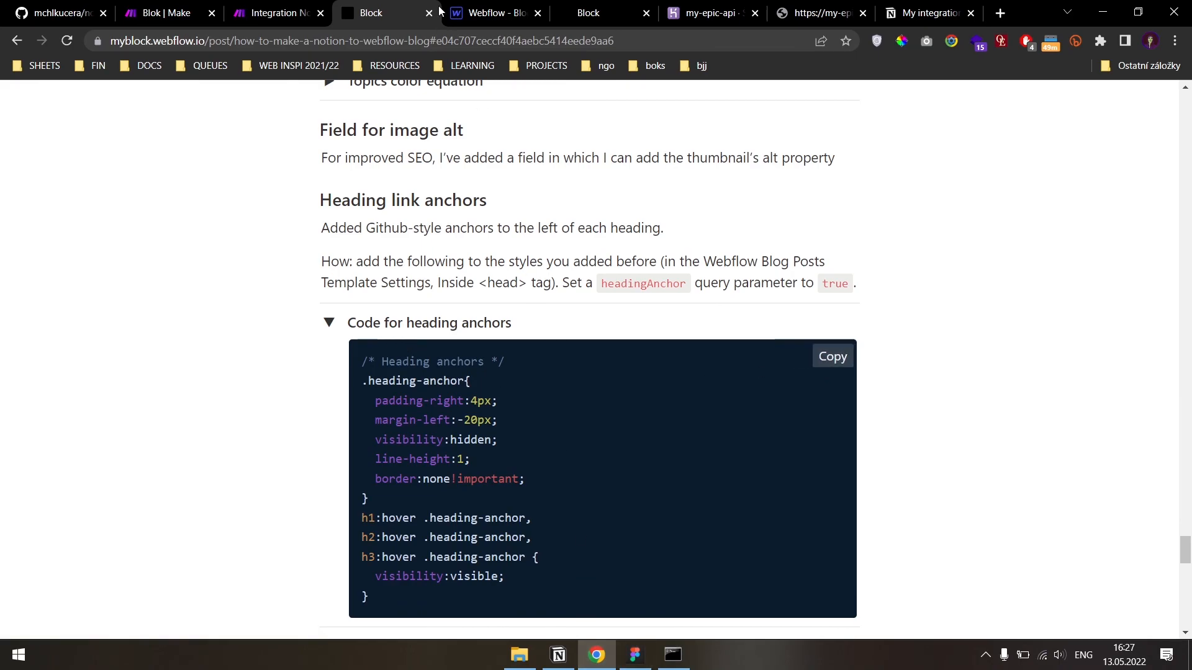
- Switch to the published Epic collection article and go back to the My epic blog listing to review its articles
left_click(591, 8)
scroll(500, 307, "up", 1)
scroll(501, 308, "down", 1)
scroll(480, 312, "up", 1)
key("alt+Left")
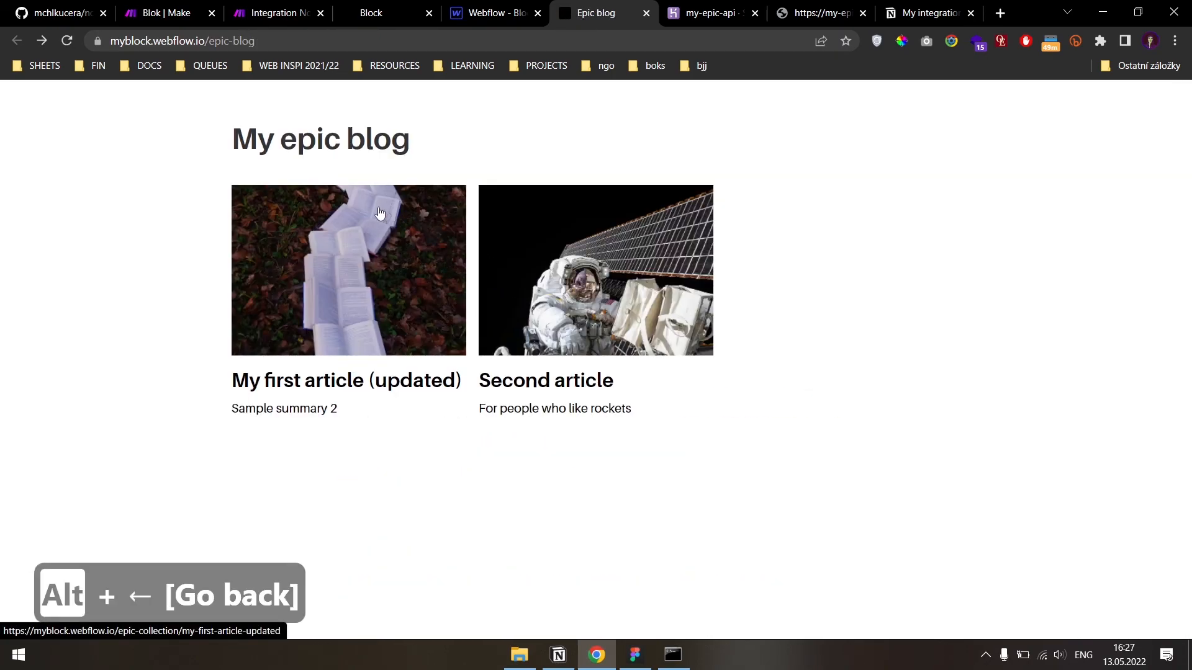
left_click_drag(258, 141, 715, 511)
left_click(716, 511)
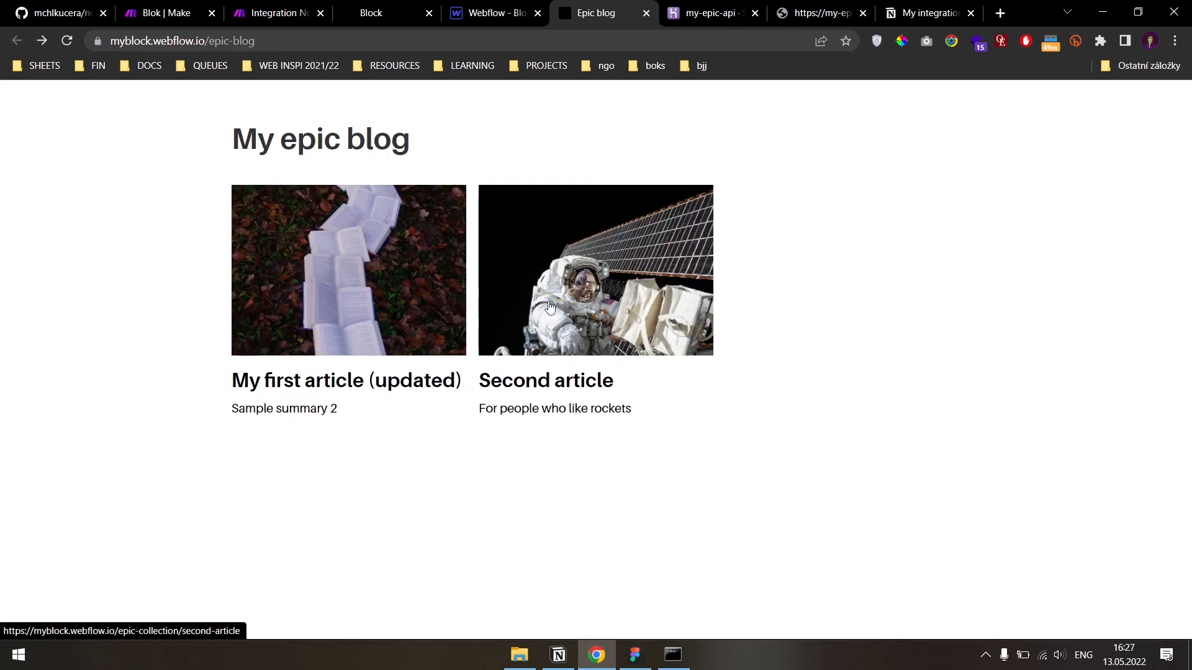